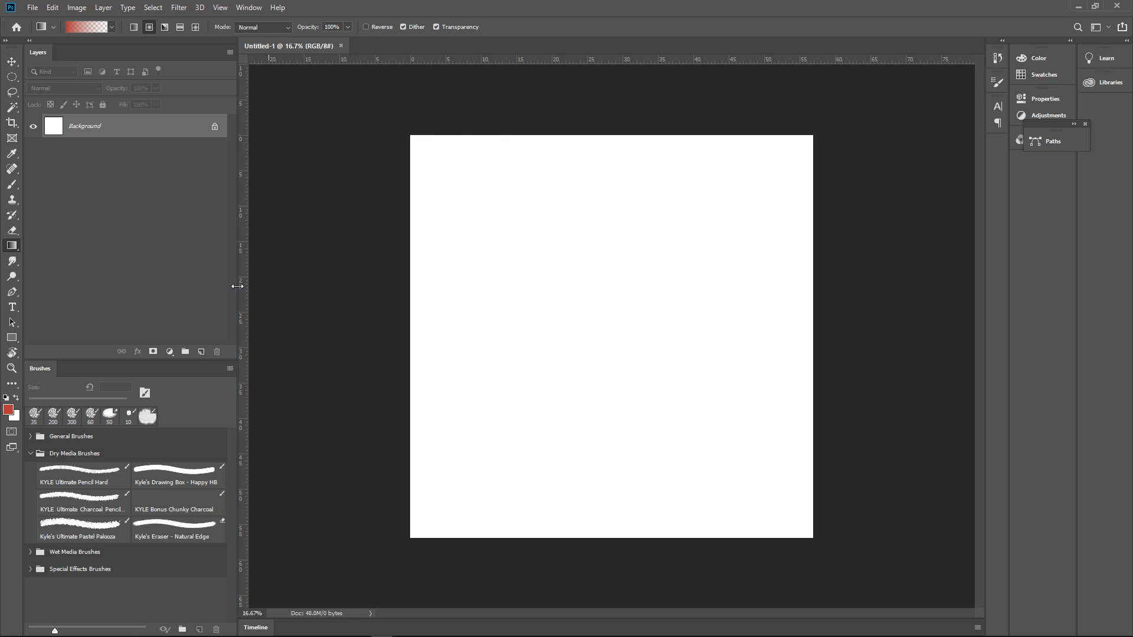
# Add a new empty layer above the Background layer
pyautogui.click(201, 352)
pyautogui.moveTo(511, 213); pyautogui.dragTo(529, 257)
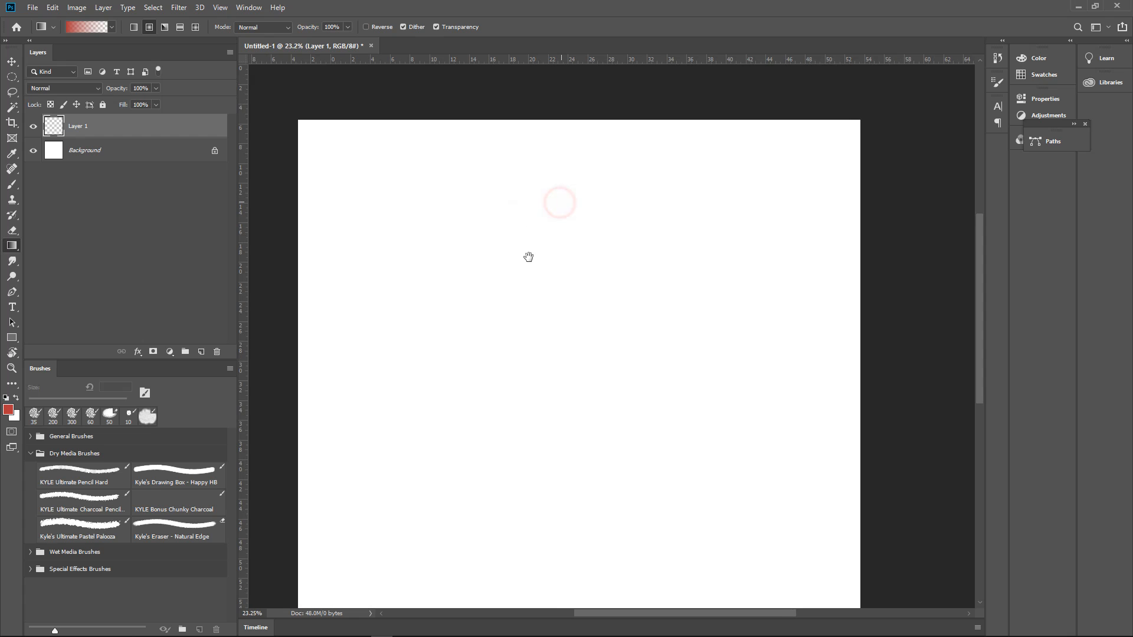
pyautogui.moveTo(438, 240); pyautogui.dragTo(511, 215)
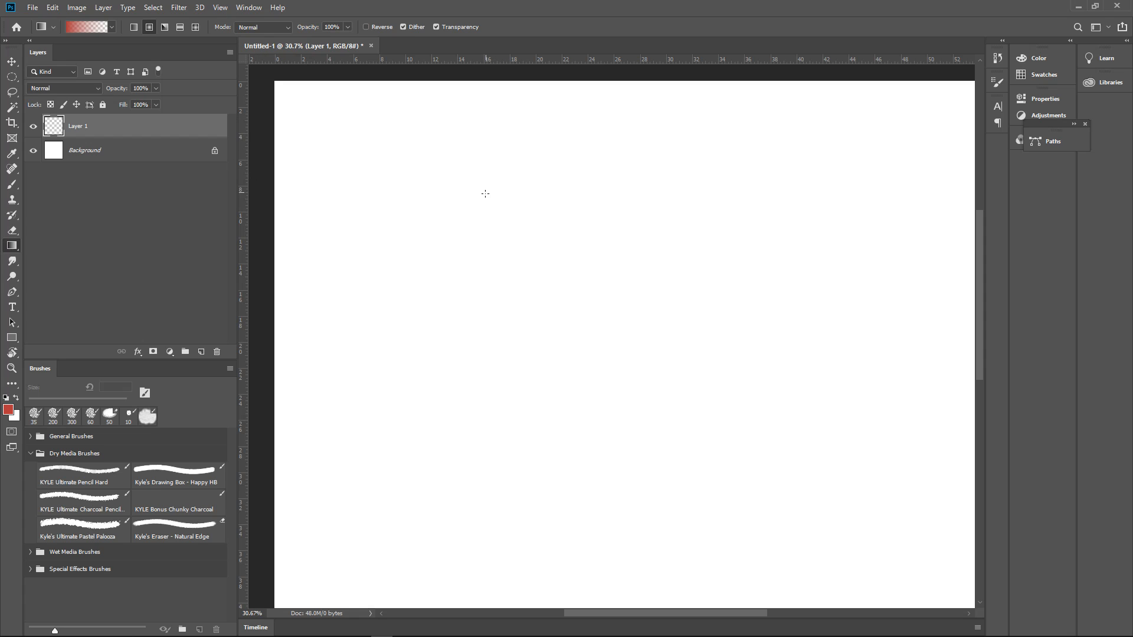
pyautogui.moveTo(404, 150); pyautogui.dragTo(406, 193)
# Set up Kyle's Ultimate Pastel Palooza brush at 15 px with black as the foreground colour
pyautogui.click(12, 185)
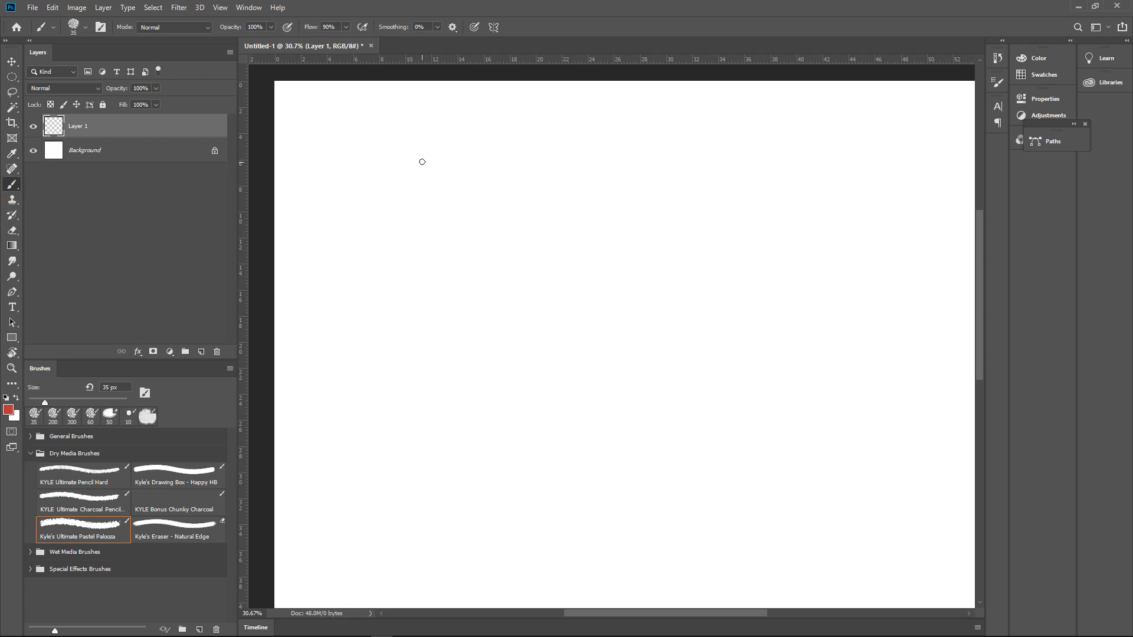
pyautogui.press('[')
pyautogui.press('[')
pyautogui.press('[')
pyautogui.moveTo(356, 147)
pyautogui.mouseDown()
pyautogui.moveTo(384, 147)
pyautogui.moveTo(361, 154)
pyautogui.mouseUp()
pyautogui.moveTo(451, 161); pyautogui.dragTo(456, 158)
pyautogui.click(449, 169)
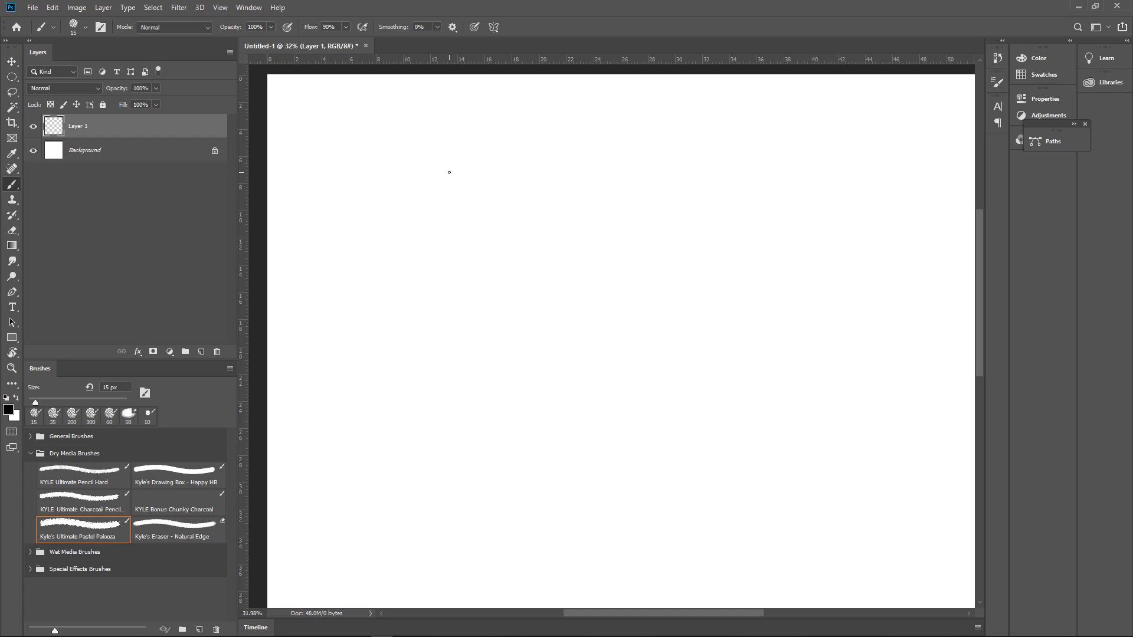
# Sketch a rough square in the upper part of the canvas with freehand black strokes
pyautogui.moveTo(440, 177); pyautogui.dragTo(440, 245)
pyautogui.moveTo(440, 175); pyautogui.dragTo(505, 173)
pyautogui.moveTo(506, 173); pyautogui.dragTo(511, 245)
pyautogui.moveTo(441, 245); pyautogui.dragTo(523, 248)
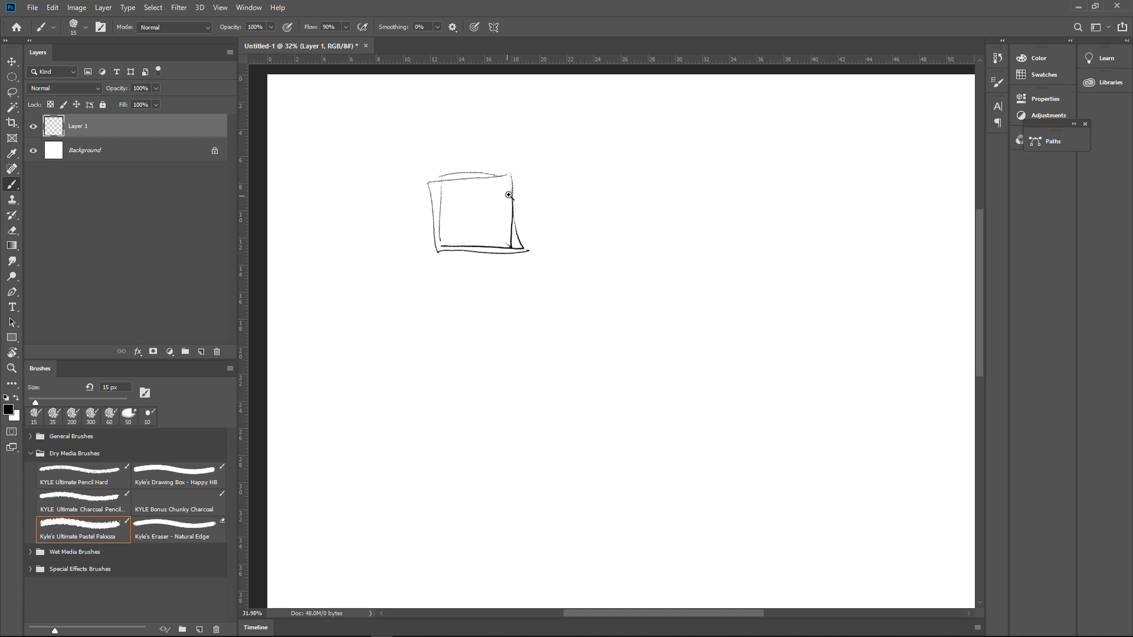
# Handwrite the word "tile" inside the sketched square
pyautogui.moveTo(510, 195)
pyautogui.mouseDown()
pyautogui.moveTo(577, 160)
pyautogui.moveTo(679, 148)
pyautogui.mouseUp()
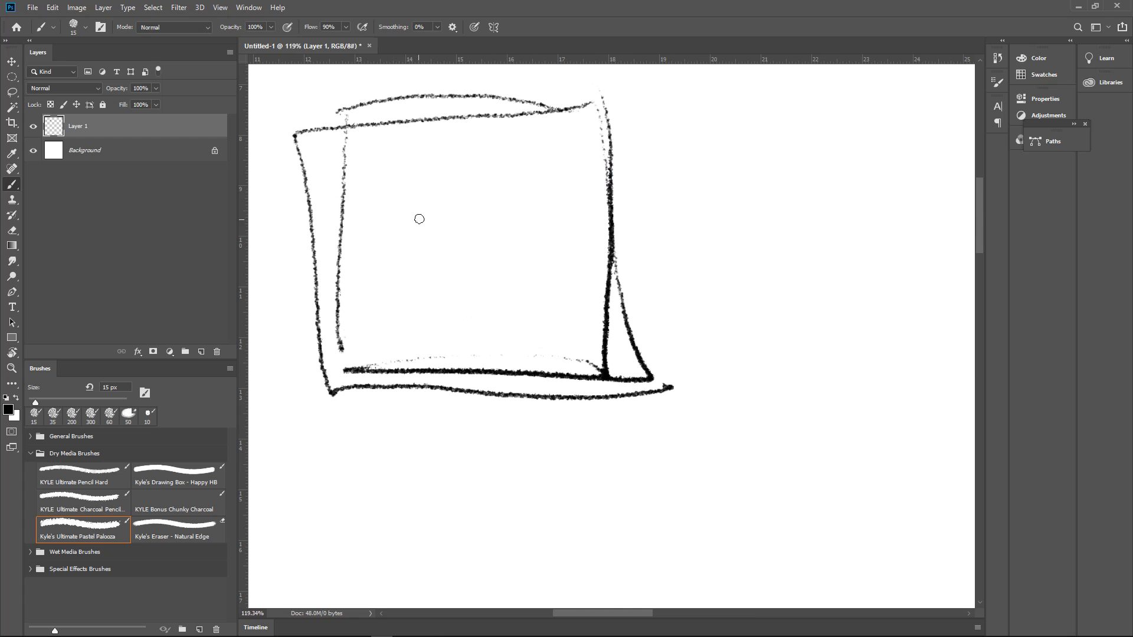
pyautogui.moveTo(397, 191); pyautogui.dragTo(403, 253)
pyautogui.moveTo(392, 237)
pyautogui.mouseDown()
pyautogui.moveTo(427, 226)
pyautogui.moveTo(431, 252)
pyautogui.mouseUp()
pyautogui.click(436, 199)
pyautogui.moveTo(446, 182)
pyautogui.mouseDown()
pyautogui.moveTo(455, 247)
pyautogui.moveTo(488, 241)
pyautogui.mouseUp()
pyautogui.moveTo(563, 172)
pyautogui.mouseDown()
pyautogui.moveTo(456, 233)
pyautogui.moveTo(518, 234)
pyautogui.moveTo(537, 288)
pyautogui.moveTo(519, 295)
pyautogui.mouseUp()
pyautogui.moveTo(594, 248)
pyautogui.mouseDown()
pyautogui.moveTo(541, 270)
pyautogui.moveTo(558, 260)
pyautogui.mouseUp()
pyautogui.click(582, 213)
pyautogui.moveTo(637, 242); pyautogui.dragTo(597, 220)
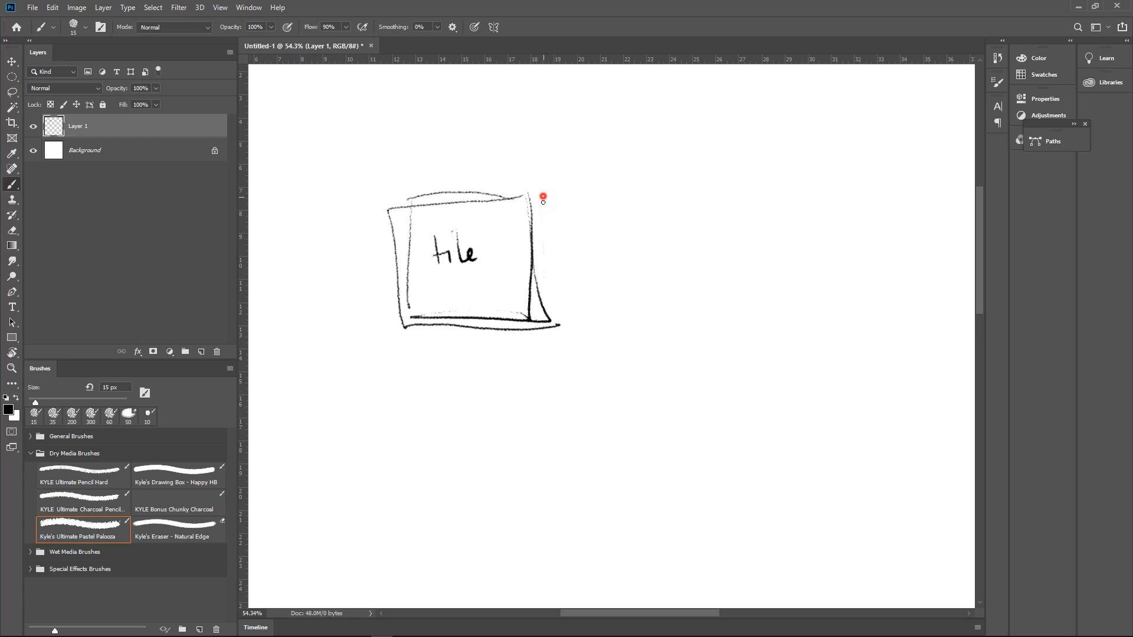
# Sketch a second square of the same size adjoining the right side of the "tile" square
pyautogui.moveTo(543, 197)
pyautogui.mouseDown()
pyautogui.moveTo(550, 320)
pyautogui.moveTo(675, 202)
pyautogui.moveTo(675, 325)
pyautogui.mouseUp()
pyautogui.moveTo(550, 322); pyautogui.dragTo(654, 331)
pyautogui.moveTo(640, 304); pyautogui.dragTo(709, 288)
# Sketch another square directly on top of the "tile" square
pyautogui.moveTo(585, 199); pyautogui.dragTo(572, 320)
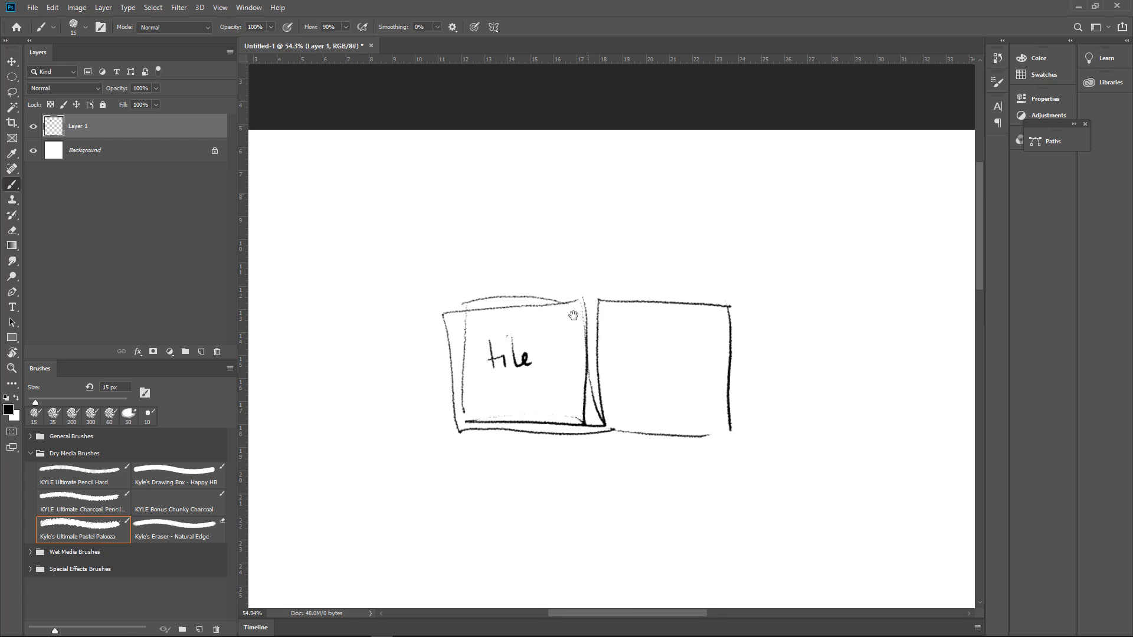
pyautogui.moveTo(441, 168)
pyautogui.mouseDown()
pyautogui.moveTo(571, 176)
pyautogui.moveTo(582, 292)
pyautogui.moveTo(448, 183)
pyautogui.moveTo(441, 215)
pyautogui.moveTo(445, 275)
pyautogui.moveTo(558, 299)
pyautogui.moveTo(460, 288)
pyautogui.moveTo(578, 297)
pyautogui.mouseUp()
pyautogui.moveTo(461, 289); pyautogui.dragTo(576, 292)
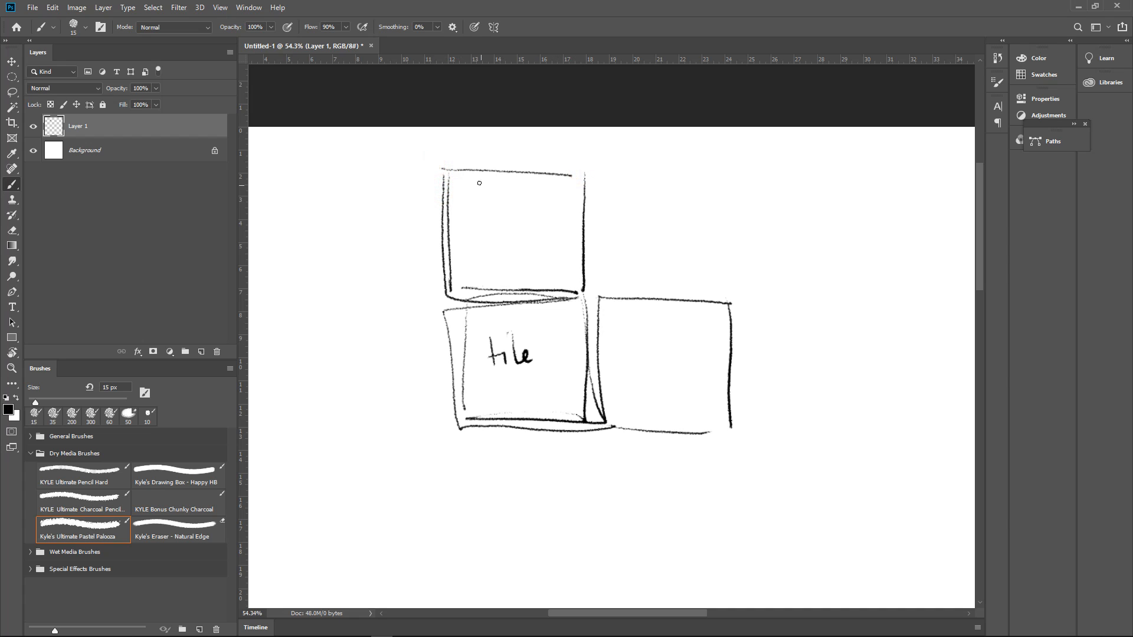
# Sketch a cube in perspective with top, front and side faces, in the empty area right of the squares
pyautogui.moveTo(741, 226); pyautogui.dragTo(622, 179)
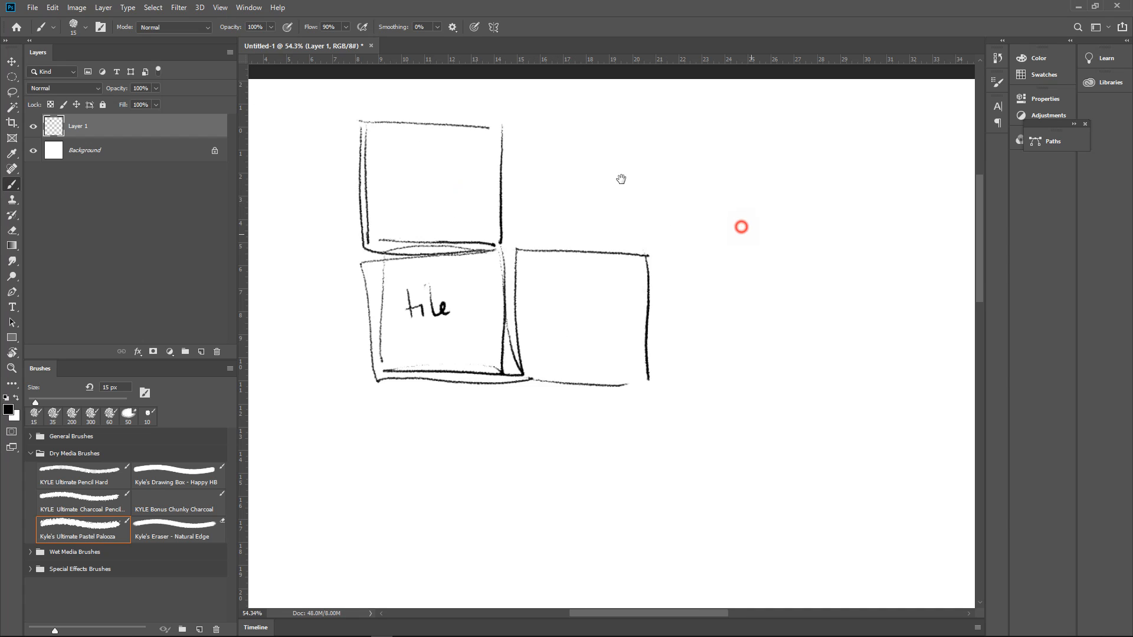
pyautogui.moveTo(721, 179)
pyautogui.mouseDown()
pyautogui.moveTo(821, 147)
pyautogui.moveTo(729, 275)
pyautogui.moveTo(852, 202)
pyautogui.mouseUp()
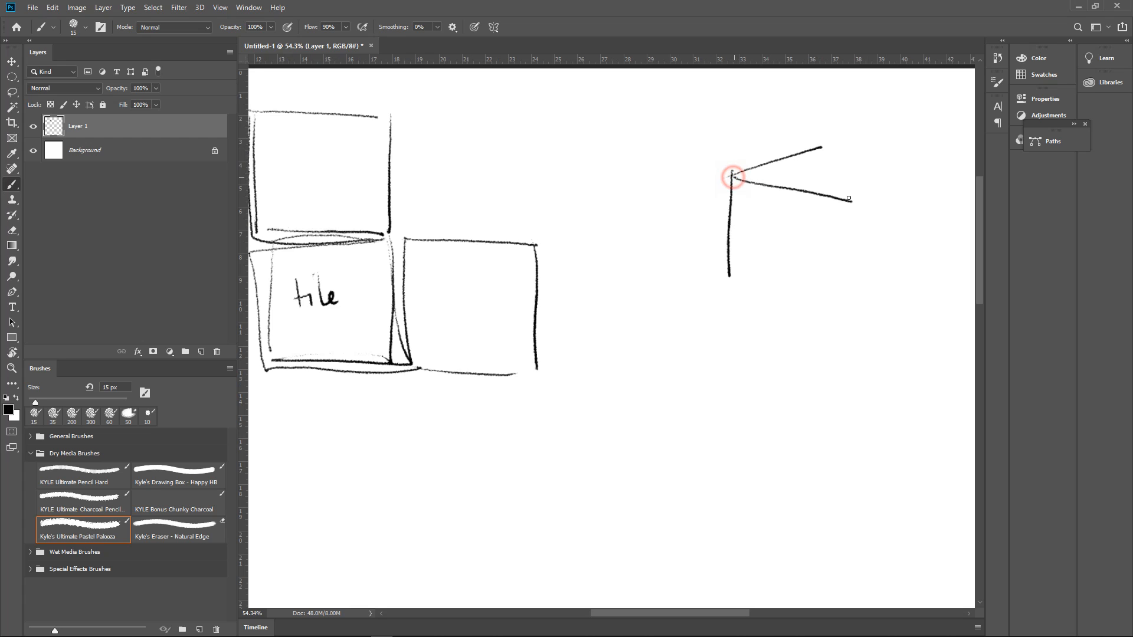
pyautogui.moveTo(816, 153)
pyautogui.mouseDown()
pyautogui.moveTo(894, 183)
pyautogui.moveTo(872, 190)
pyautogui.moveTo(848, 305)
pyautogui.mouseUp()
pyautogui.moveTo(930, 165); pyautogui.dragTo(921, 268)
pyautogui.moveTo(856, 311); pyautogui.dragTo(930, 272)
pyautogui.moveTo(727, 278); pyautogui.dragTo(844, 304)
# Scribble surface marks on the cube's top face and draw a wavy fringe along the front face's upper edge
pyautogui.moveTo(784, 177); pyautogui.dragTo(801, 170)
pyautogui.moveTo(808, 176); pyautogui.dragTo(845, 187)
pyautogui.moveTo(860, 178); pyautogui.dragTo(870, 178)
pyautogui.moveTo(850, 177)
pyautogui.mouseDown()
pyautogui.moveTo(839, 182)
pyautogui.moveTo(865, 174)
pyautogui.mouseUp()
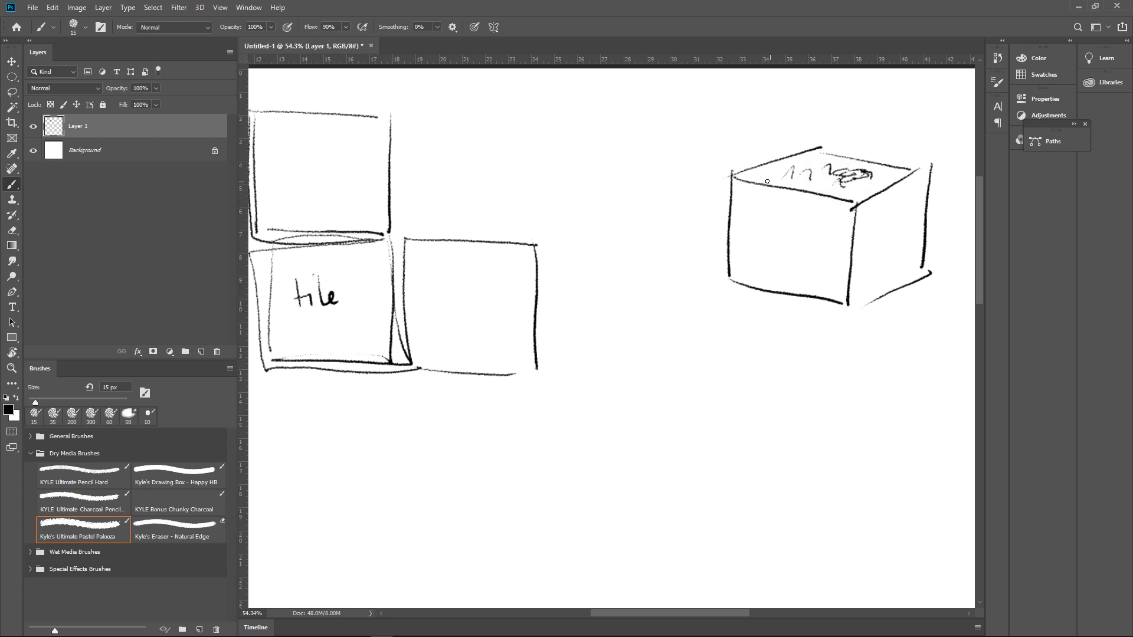
pyautogui.moveTo(767, 176)
pyautogui.mouseDown()
pyautogui.moveTo(780, 171)
pyautogui.moveTo(739, 201)
pyautogui.moveTo(755, 194)
pyautogui.mouseUp()
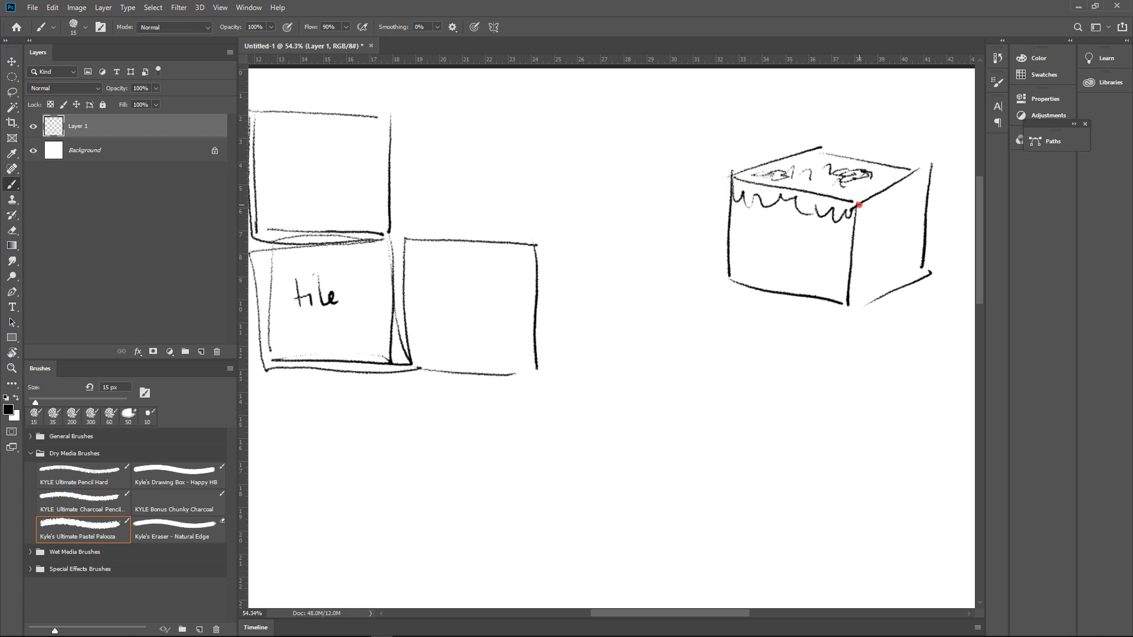
# Continue the wavy fringe along the cube's side face and add small texture marks to the front and side faces
pyautogui.moveTo(859, 205); pyautogui.dragTo(880, 206)
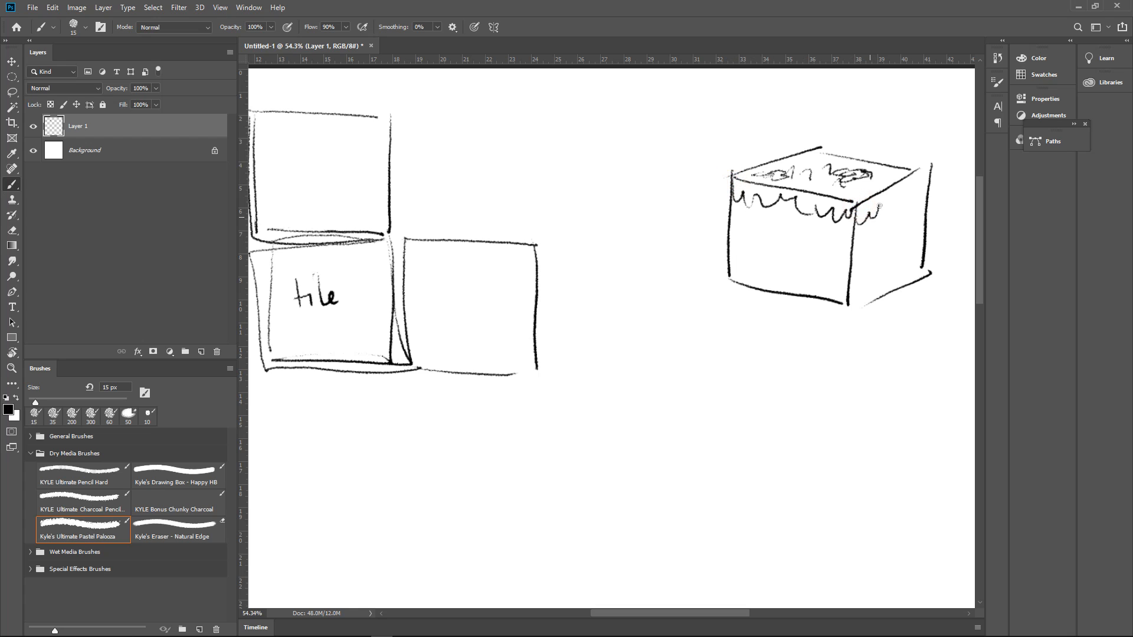
pyautogui.click(765, 238)
pyautogui.click(785, 248)
pyautogui.moveTo(781, 274)
pyautogui.mouseDown()
pyautogui.moveTo(819, 252)
pyautogui.moveTo(811, 280)
pyautogui.mouseUp()
pyautogui.moveTo(813, 255)
pyautogui.mouseDown()
pyautogui.moveTo(820, 277)
pyautogui.moveTo(828, 268)
pyautogui.mouseUp()
pyautogui.moveTo(757, 258)
pyautogui.mouseDown()
pyautogui.moveTo(746, 240)
pyautogui.moveTo(776, 232)
pyautogui.mouseUp()
pyautogui.moveTo(903, 235)
pyautogui.mouseDown()
pyautogui.moveTo(899, 254)
pyautogui.moveTo(911, 248)
pyautogui.mouseUp()
pyautogui.moveTo(920, 224)
pyautogui.mouseDown()
pyautogui.moveTo(918, 246)
pyautogui.moveTo(877, 260)
pyautogui.moveTo(950, 219)
pyautogui.mouseUp()
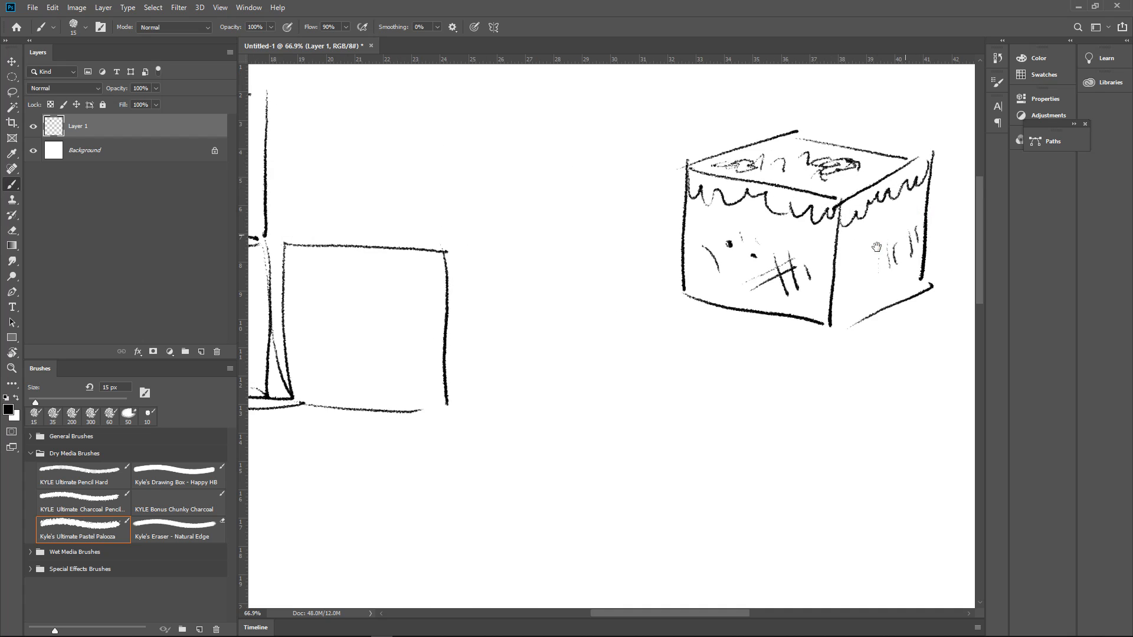
# Divide the cube's front face into a three-by-three grid with two vertical and two horizontal lines
pyautogui.moveTo(788, 264); pyautogui.dragTo(924, 239)
pyautogui.moveTo(924, 239); pyautogui.dragTo(791, 271)
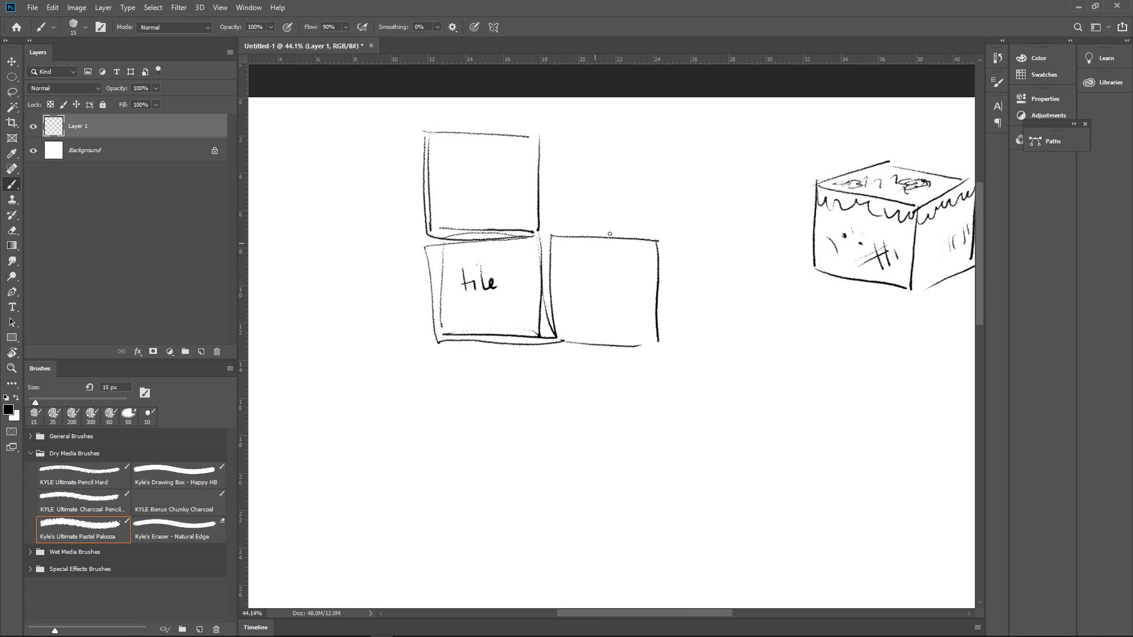
pyautogui.moveTo(848, 246); pyautogui.dragTo(780, 204)
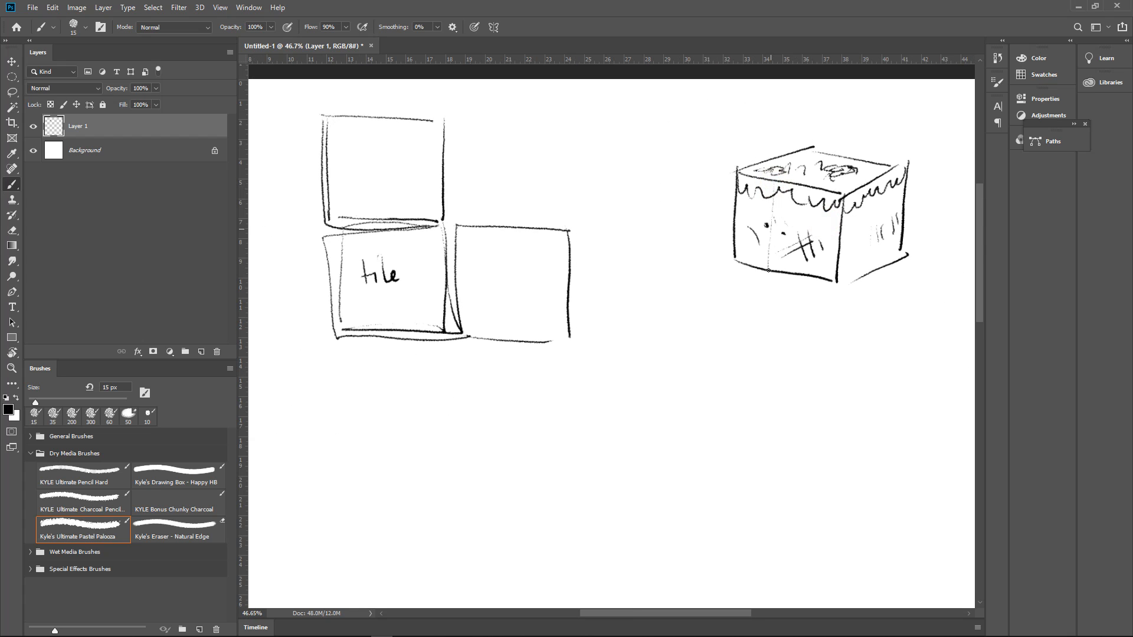
pyautogui.moveTo(806, 183); pyautogui.dragTo(802, 274)
pyautogui.moveTo(768, 180); pyautogui.dragTo(766, 274)
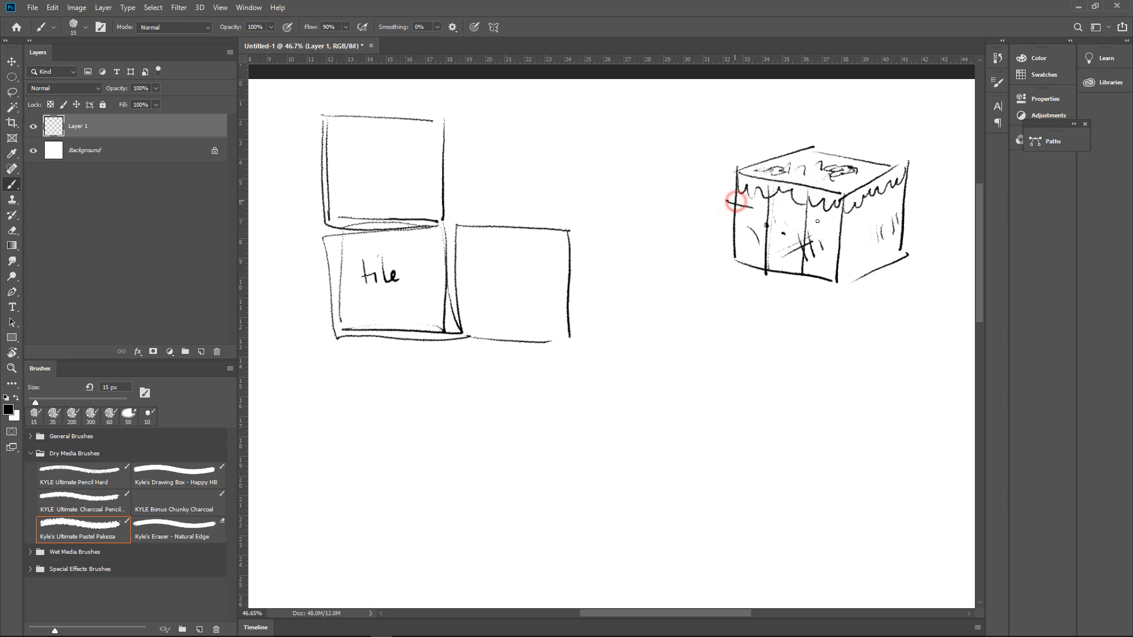
pyautogui.moveTo(727, 201); pyautogui.dragTo(847, 228)
pyautogui.moveTo(722, 237); pyautogui.dragTo(841, 257)
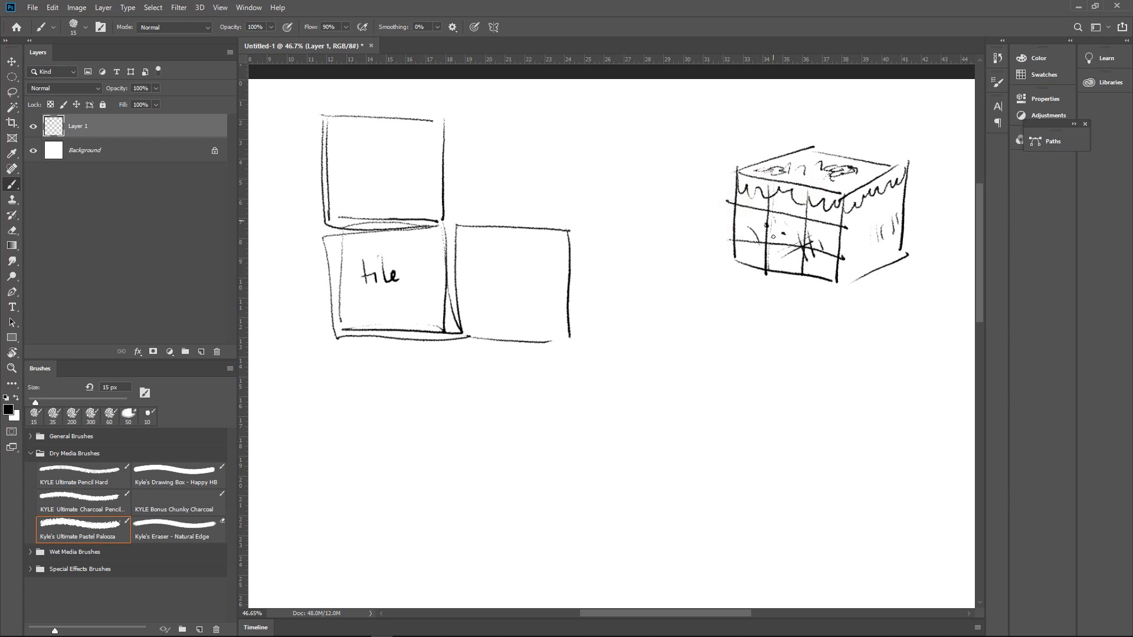
# Draw arrows pointing left and right from the upper middle cell of the cube's front grid
pyautogui.click(803, 217)
pyautogui.moveTo(813, 238); pyautogui.dragTo(764, 231)
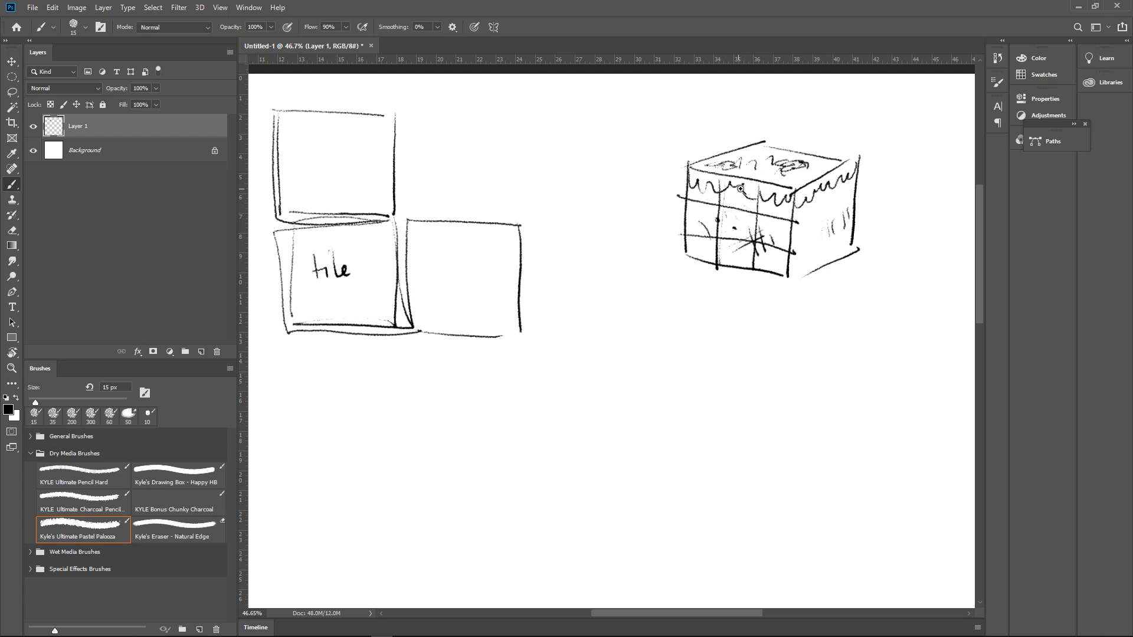
pyautogui.moveTo(757, 193); pyautogui.dragTo(799, 188)
pyautogui.click(672, 174)
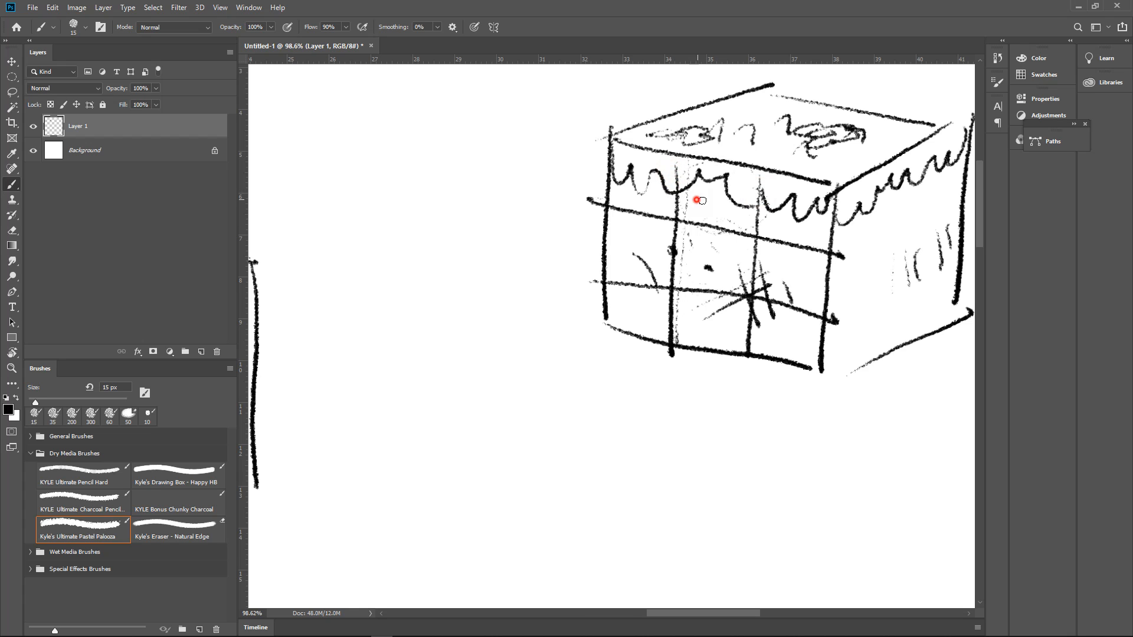
pyautogui.moveTo(701, 200)
pyautogui.mouseDown()
pyautogui.moveTo(662, 186)
pyautogui.moveTo(653, 204)
pyautogui.mouseUp()
pyautogui.moveTo(736, 211)
pyautogui.mouseDown()
pyautogui.moveTo(771, 230)
pyautogui.moveTo(824, 230)
pyautogui.moveTo(797, 234)
pyautogui.mouseUp()
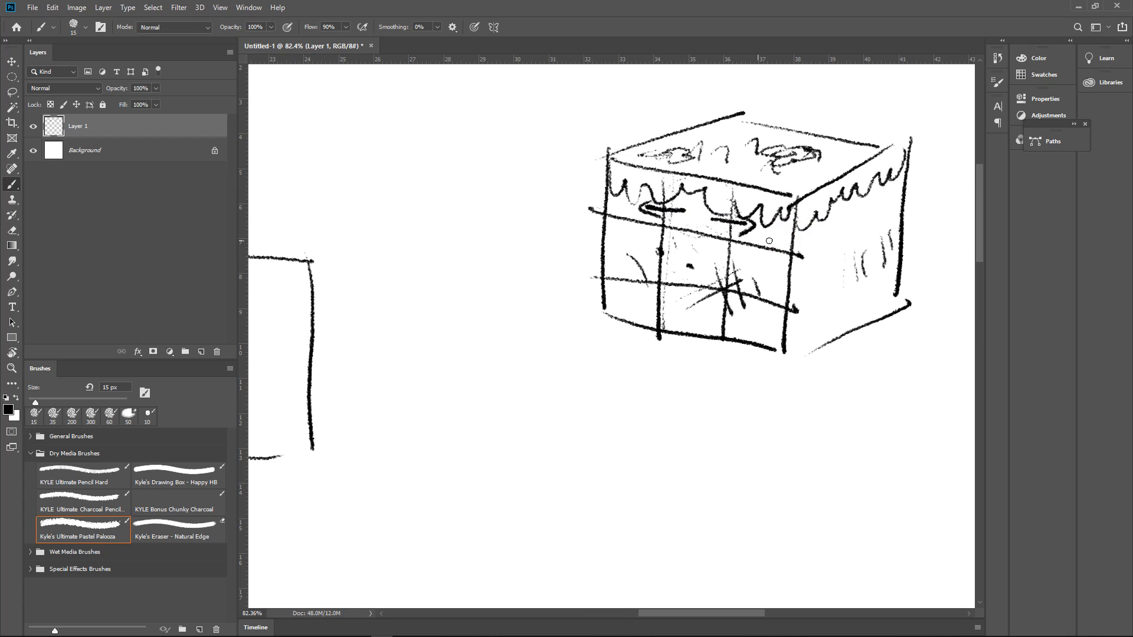
# Outline a corner tile on the cube's side face and mark out a tile on its top face
pyautogui.moveTo(801, 254); pyautogui.dragTo(838, 236)
pyautogui.moveTo(842, 187)
pyautogui.mouseDown()
pyautogui.moveTo(840, 235)
pyautogui.moveTo(842, 220)
pyautogui.mouseUp()
pyautogui.moveTo(732, 187); pyautogui.dragTo(791, 172)
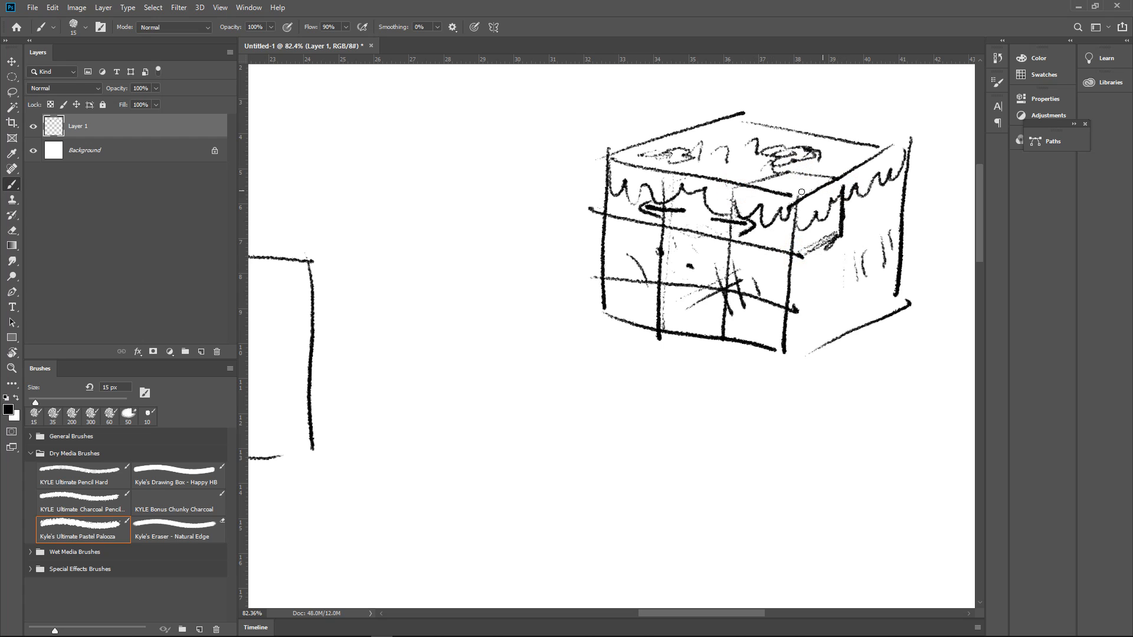
pyautogui.moveTo(791, 183)
pyautogui.mouseDown()
pyautogui.moveTo(841, 231)
pyautogui.moveTo(796, 203)
pyautogui.moveTo(734, 195)
pyautogui.moveTo(761, 177)
pyautogui.moveTo(826, 183)
pyautogui.moveTo(804, 172)
pyautogui.moveTo(776, 189)
pyautogui.mouseUp()
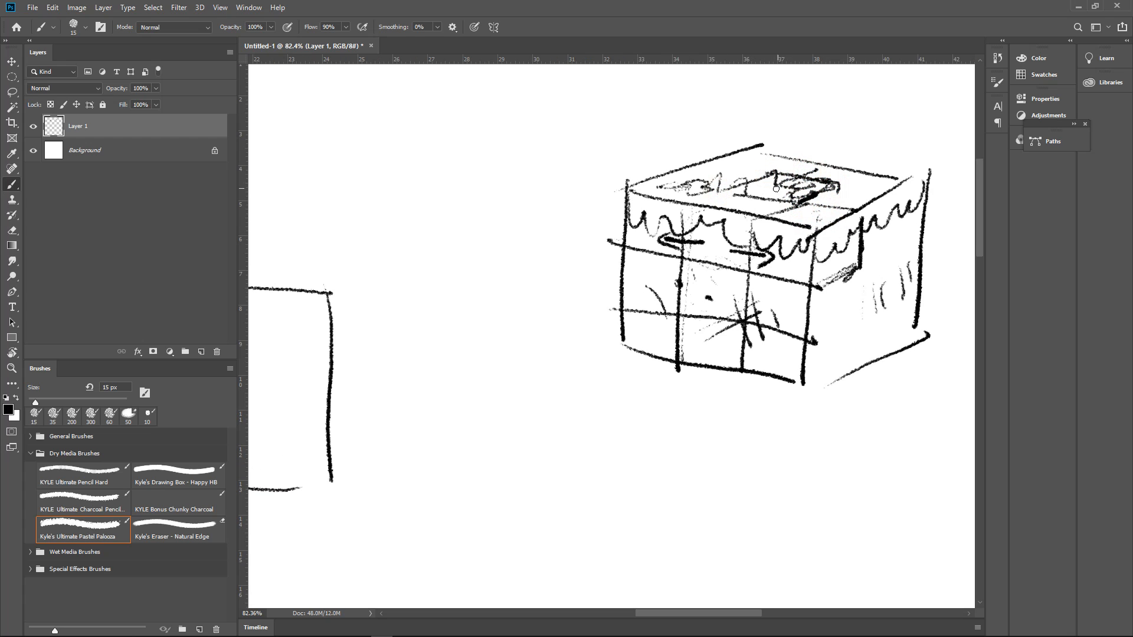
# Draw a jagged edge along the bottom of the cube's front face and darken the side face's outer edges
pyautogui.moveTo(744, 301); pyautogui.dragTo(750, 271)
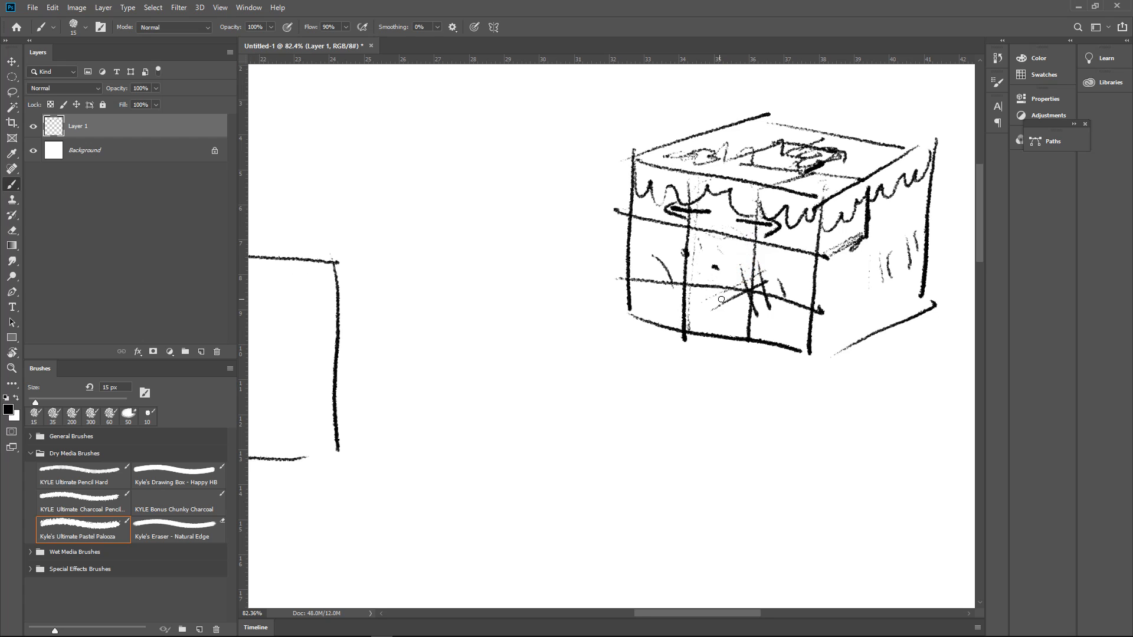
pyautogui.moveTo(770, 315); pyautogui.dragTo(728, 298)
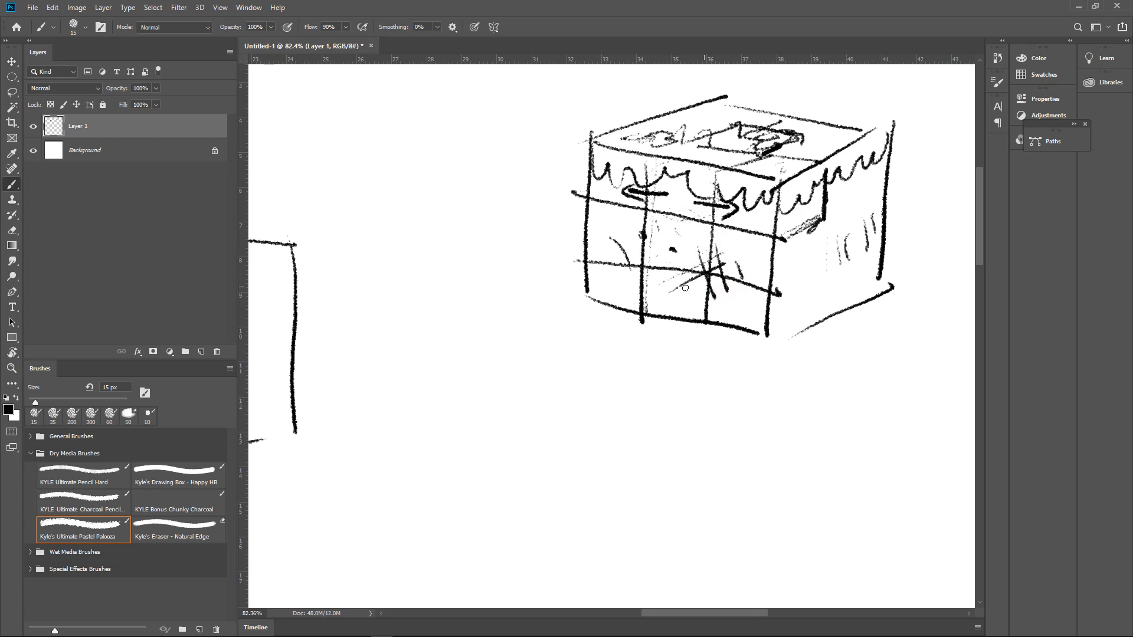
pyautogui.moveTo(646, 305); pyautogui.dragTo(752, 322)
pyautogui.moveTo(612, 303); pyautogui.dragTo(586, 272)
pyautogui.moveTo(791, 298)
pyautogui.mouseDown()
pyautogui.moveTo(717, 298)
pyautogui.moveTo(770, 295)
pyautogui.moveTo(756, 296)
pyautogui.mouseUp()
pyautogui.moveTo(643, 310)
pyautogui.mouseDown()
pyautogui.moveTo(740, 266)
pyautogui.moveTo(768, 282)
pyautogui.moveTo(781, 338)
pyautogui.mouseUp()
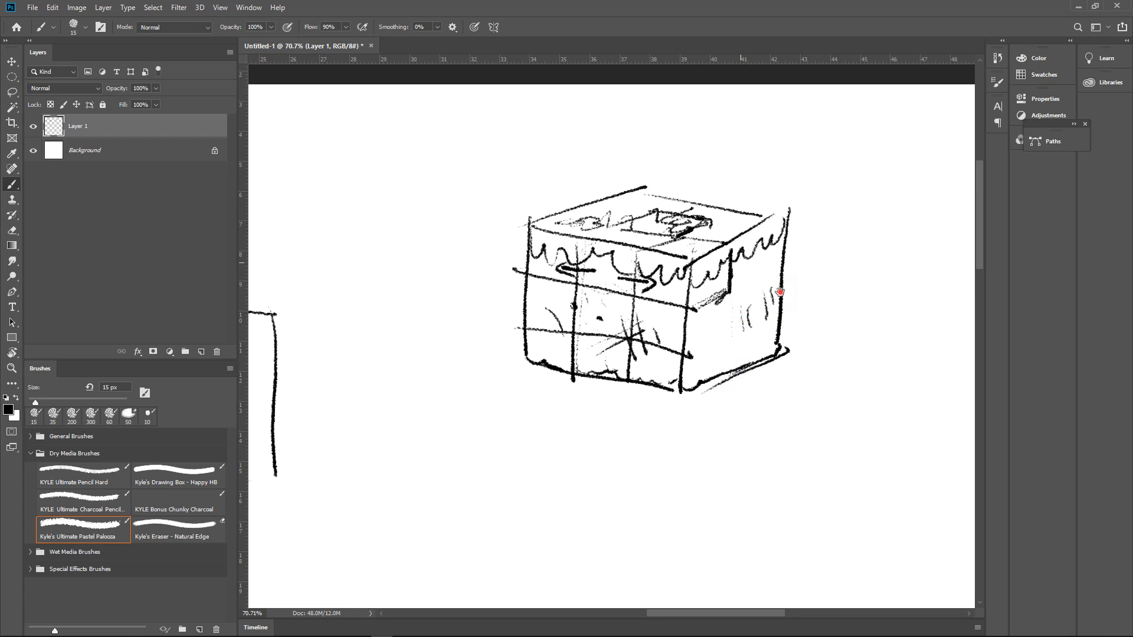
pyautogui.moveTo(780, 292)
pyautogui.mouseDown()
pyautogui.moveTo(649, 312)
pyautogui.moveTo(857, 304)
pyautogui.moveTo(782, 308)
pyautogui.moveTo(738, 204)
pyautogui.moveTo(706, 220)
pyautogui.moveTo(706, 231)
pyautogui.moveTo(867, 209)
pyautogui.moveTo(838, 214)
pyautogui.moveTo(857, 209)
pyautogui.mouseUp()
# Sketch the upper-right square of the flat tile layout, above the square beside "tile"
pyautogui.moveTo(846, 201)
pyautogui.mouseDown()
pyautogui.moveTo(860, 238)
pyautogui.moveTo(853, 275)
pyautogui.mouseUp()
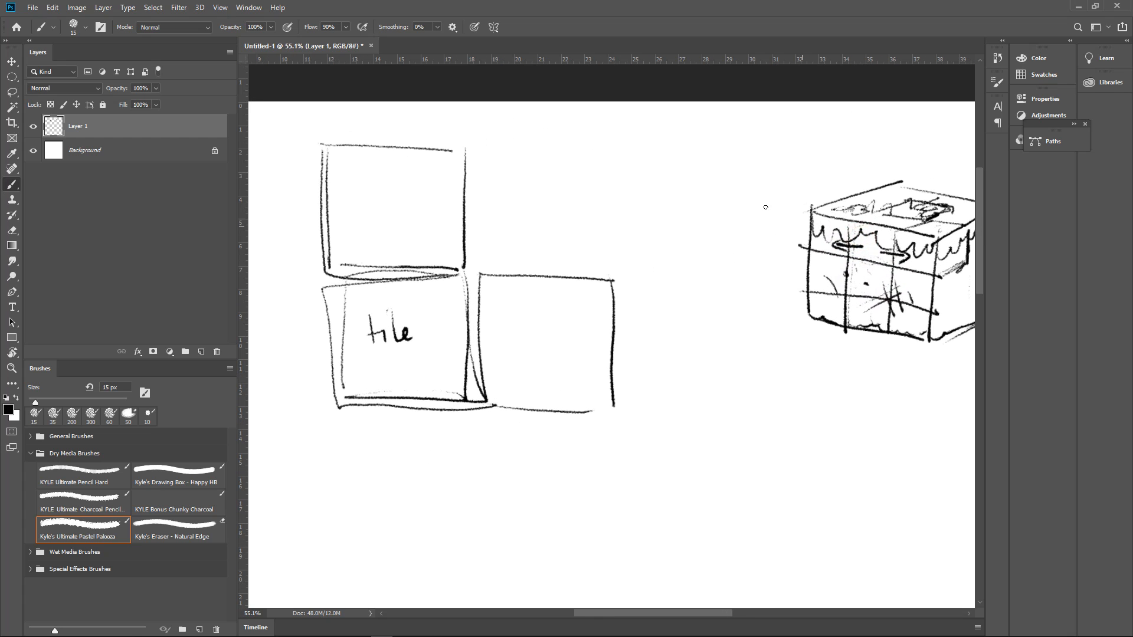
pyautogui.moveTo(468, 150)
pyautogui.mouseDown()
pyautogui.moveTo(588, 146)
pyautogui.moveTo(615, 258)
pyautogui.mouseUp()
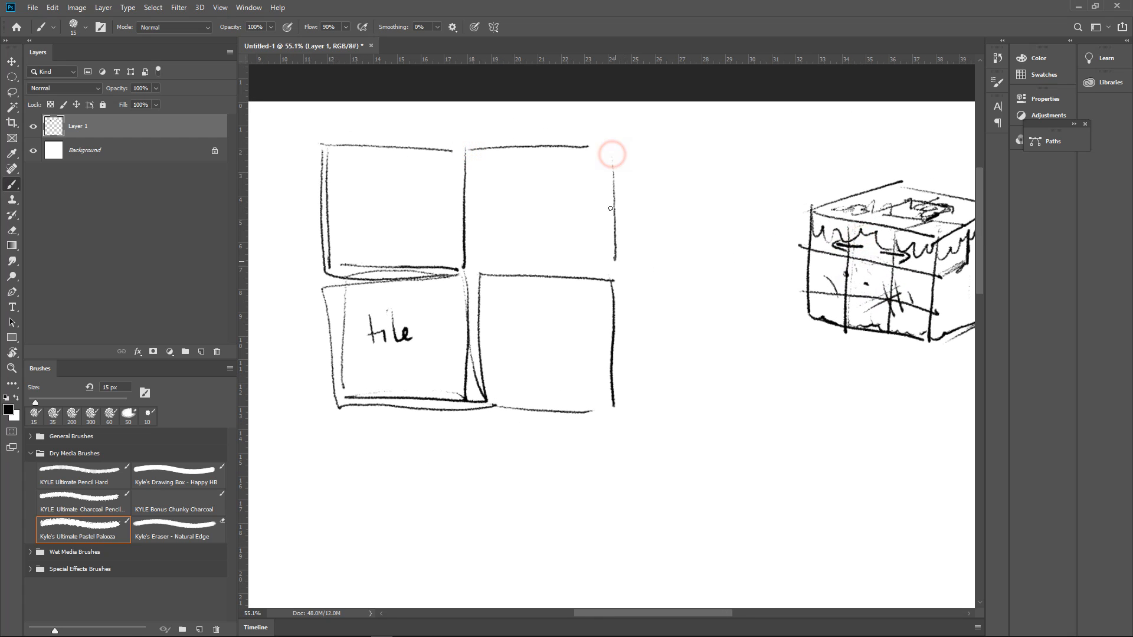
pyautogui.moveTo(614, 158); pyautogui.dragTo(612, 275)
pyautogui.moveTo(472, 266); pyautogui.dragTo(606, 271)
# Sketch the upper-left square of the flat tile layout
pyautogui.moveTo(566, 272)
pyautogui.mouseDown()
pyautogui.moveTo(602, 239)
pyautogui.moveTo(706, 232)
pyautogui.mouseUp()
pyautogui.moveTo(359, 93)
pyautogui.mouseDown()
pyautogui.moveTo(367, 202)
pyautogui.moveTo(515, 216)
pyautogui.mouseUp()
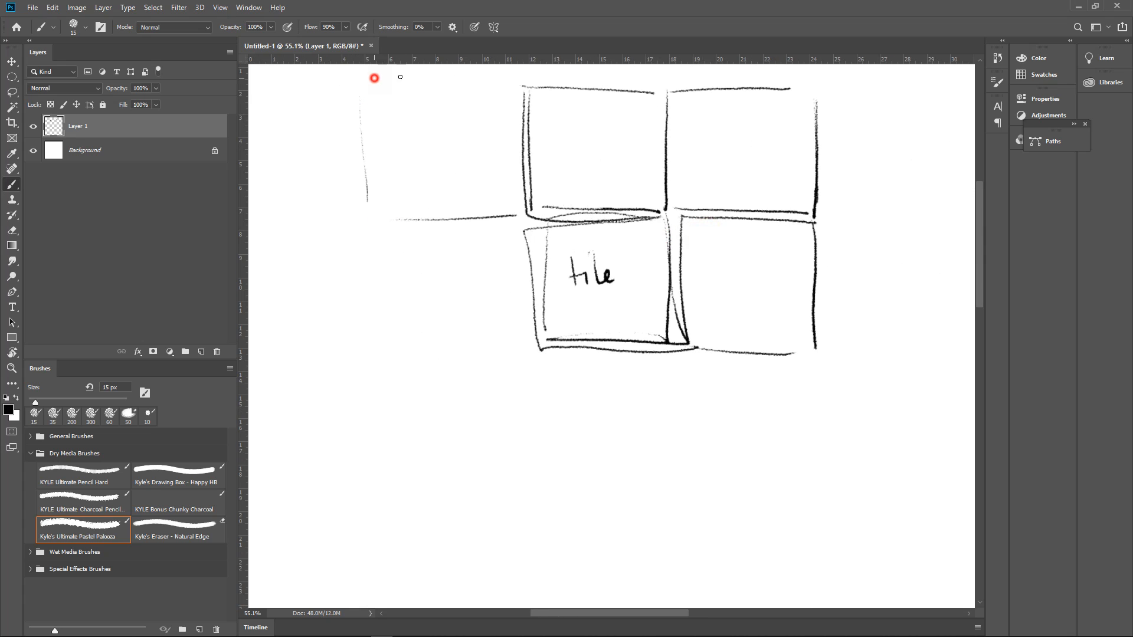
pyautogui.moveTo(399, 77); pyautogui.dragTo(515, 82)
# Sketch the middle-left square of the layout, adjoining the "tile" square
pyautogui.moveTo(574, 158); pyautogui.dragTo(483, 115)
pyautogui.moveTo(280, 138); pyautogui.dragTo(293, 312)
pyautogui.moveTo(272, 172); pyautogui.dragTo(287, 302)
pyautogui.moveTo(299, 302); pyautogui.dragTo(449, 300)
# Sketch the bottom row of three squares to complete the three-by-three layout around "tile"
pyautogui.moveTo(527, 277)
pyautogui.mouseDown()
pyautogui.moveTo(490, 284)
pyautogui.moveTo(488, 372)
pyautogui.moveTo(569, 367)
pyautogui.mouseUp()
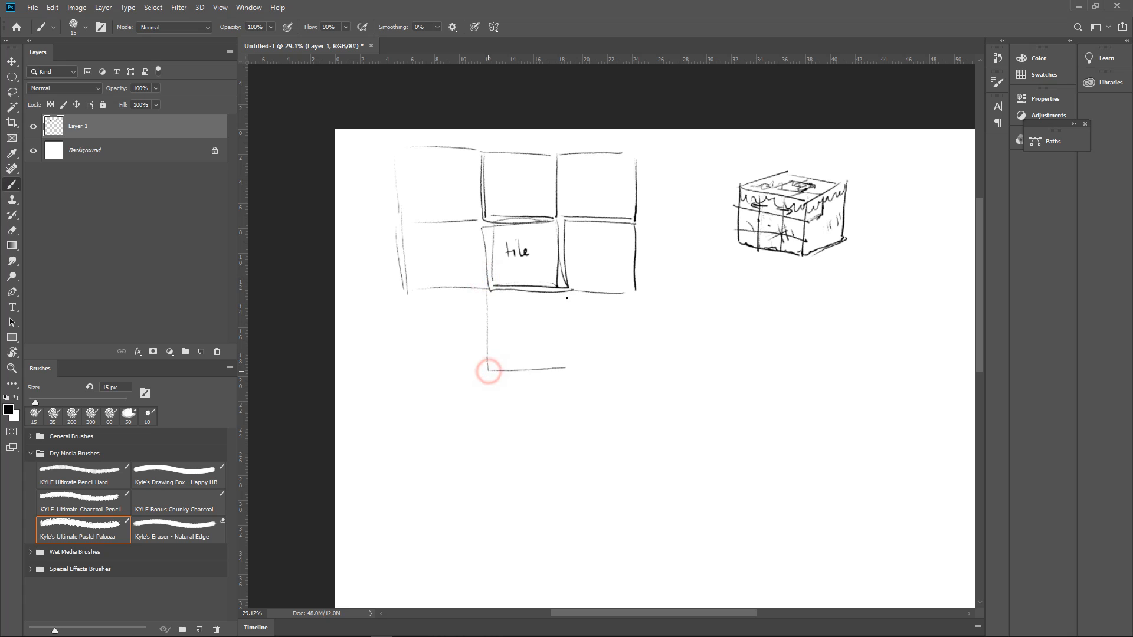
pyautogui.moveTo(569, 289); pyautogui.dragTo(569, 366)
pyautogui.moveTo(405, 272)
pyautogui.mouseDown()
pyautogui.moveTo(411, 364)
pyautogui.moveTo(624, 370)
pyautogui.mouseUp()
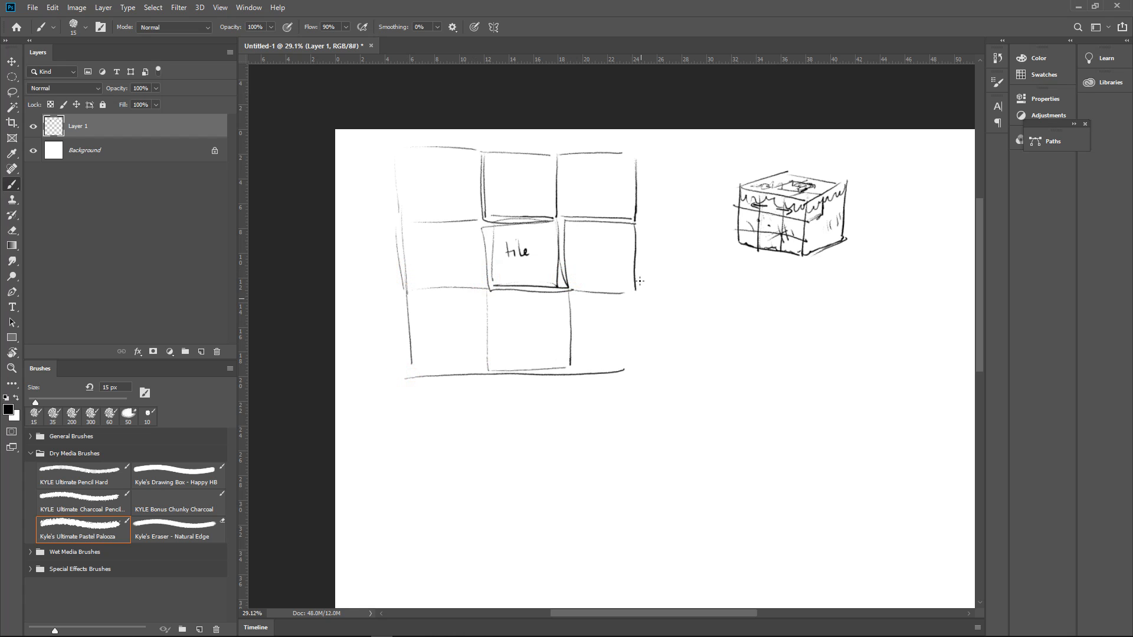
pyautogui.moveTo(636, 287); pyautogui.dragTo(635, 366)
# Draw four arrows pointing outward from the central "tile" square to its right, upper, left and lower neighbours
pyautogui.moveTo(638, 310); pyautogui.dragTo(678, 304)
pyautogui.moveTo(677, 287)
pyautogui.mouseDown()
pyautogui.moveTo(773, 301)
pyautogui.moveTo(771, 331)
pyautogui.mouseUp()
pyautogui.moveTo(792, 291); pyautogui.dragTo(777, 296)
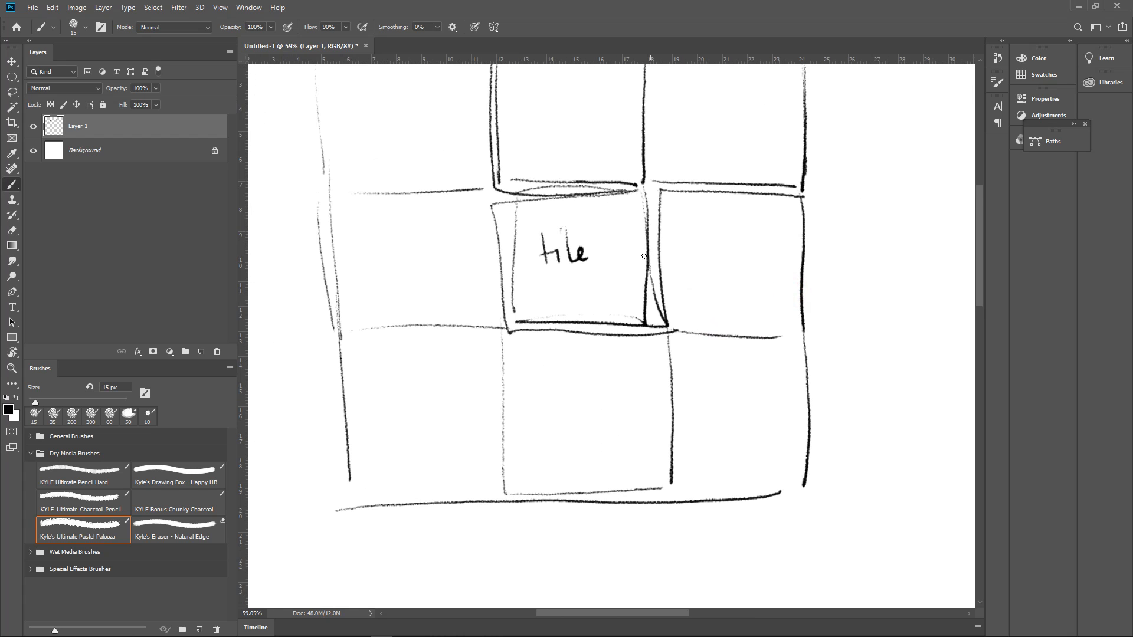
pyautogui.moveTo(630, 259); pyautogui.dragTo(677, 255)
pyautogui.moveTo(672, 244); pyautogui.dragTo(684, 264)
pyautogui.moveTo(570, 201); pyautogui.dragTo(573, 164)
pyautogui.moveTo(559, 166)
pyautogui.mouseDown()
pyautogui.moveTo(583, 157)
pyautogui.moveTo(587, 166)
pyautogui.mouseUp()
pyautogui.moveTo(513, 260)
pyautogui.mouseDown()
pyautogui.moveTo(469, 259)
pyautogui.moveTo(479, 268)
pyautogui.mouseUp()
pyautogui.moveTo(560, 304)
pyautogui.mouseDown()
pyautogui.moveTo(537, 268)
pyautogui.moveTo(556, 331)
pyautogui.mouseUp()
pyautogui.moveTo(542, 323)
pyautogui.mouseDown()
pyautogui.moveTo(556, 333)
pyautogui.moveTo(569, 323)
pyautogui.mouseUp()
pyautogui.moveTo(641, 289)
pyautogui.mouseDown()
pyautogui.moveTo(622, 301)
pyautogui.moveTo(637, 295)
pyautogui.mouseUp()
# Draw wavy fringe lines along the top row's upper edge and darken the layout's outer right edge
pyautogui.moveTo(683, 268); pyautogui.dragTo(675, 380)
pyautogui.moveTo(483, 163); pyautogui.dragTo(611, 162)
pyautogui.moveTo(480, 158); pyautogui.dragTo(622, 151)
pyautogui.moveTo(673, 159)
pyautogui.mouseDown()
pyautogui.moveTo(632, 161)
pyautogui.moveTo(698, 144)
pyautogui.moveTo(716, 173)
pyautogui.moveTo(723, 167)
pyautogui.moveTo(724, 238)
pyautogui.mouseUp()
pyautogui.moveTo(720, 186); pyautogui.dragTo(721, 247)
# Draw a jagged line along the bottom edge of the layout's lowest row, from corner to corner
pyautogui.moveTo(716, 290)
pyautogui.mouseDown()
pyautogui.moveTo(715, 364)
pyautogui.moveTo(811, 318)
pyautogui.moveTo(776, 243)
pyautogui.mouseUp()
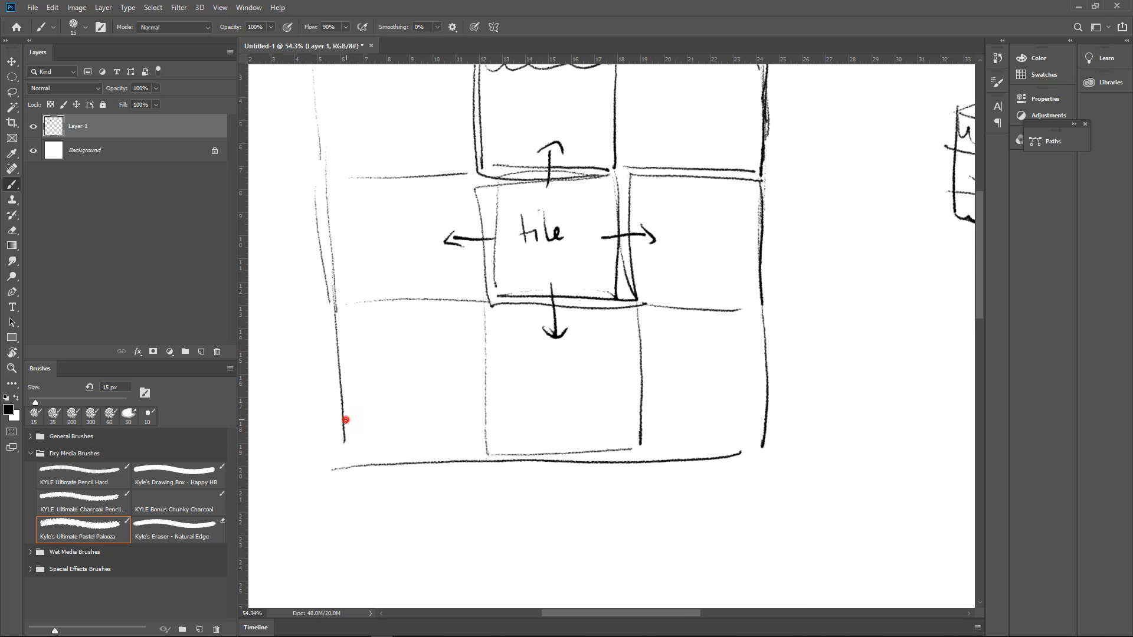
pyautogui.moveTo(346, 420); pyautogui.dragTo(384, 449)
pyautogui.moveTo(482, 459)
pyautogui.mouseDown()
pyautogui.moveTo(717, 454)
pyautogui.moveTo(767, 407)
pyautogui.mouseUp()
# Draw arrows pointing right and left from the bottom-middle square into its neighbours
pyautogui.scroll(-1, 769, 361)
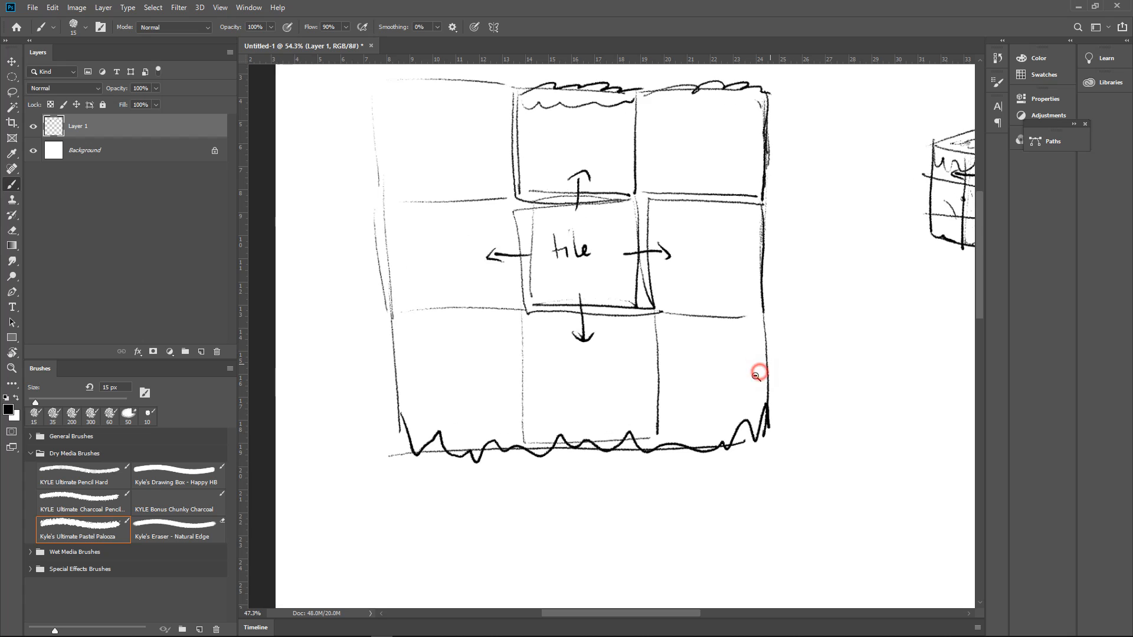
pyautogui.moveTo(631, 386); pyautogui.dragTo(677, 385)
pyautogui.moveTo(670, 376); pyautogui.dragTo(687, 381)
pyautogui.moveTo(538, 384); pyautogui.dragTo(497, 391)
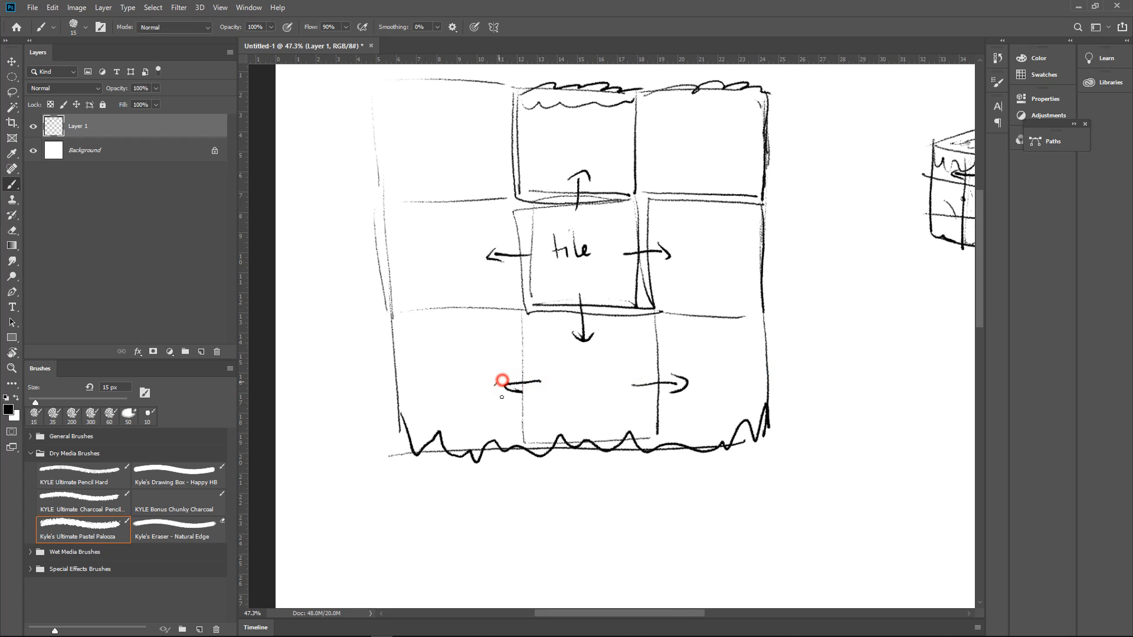
# Draw arrows pointing down and up from the right-middle square, and right and left from the top-middle square
pyautogui.moveTo(714, 307); pyautogui.dragTo(724, 331)
pyautogui.moveTo(713, 183)
pyautogui.mouseDown()
pyautogui.moveTo(711, 211)
pyautogui.moveTo(723, 185)
pyautogui.moveTo(742, 227)
pyautogui.mouseUp()
pyautogui.moveTo(643, 185)
pyautogui.mouseDown()
pyautogui.moveTo(687, 184)
pyautogui.moveTo(679, 201)
pyautogui.mouseUp()
pyautogui.moveTo(556, 181)
pyautogui.mouseDown()
pyautogui.moveTo(517, 183)
pyautogui.moveTo(529, 189)
pyautogui.mouseUp()
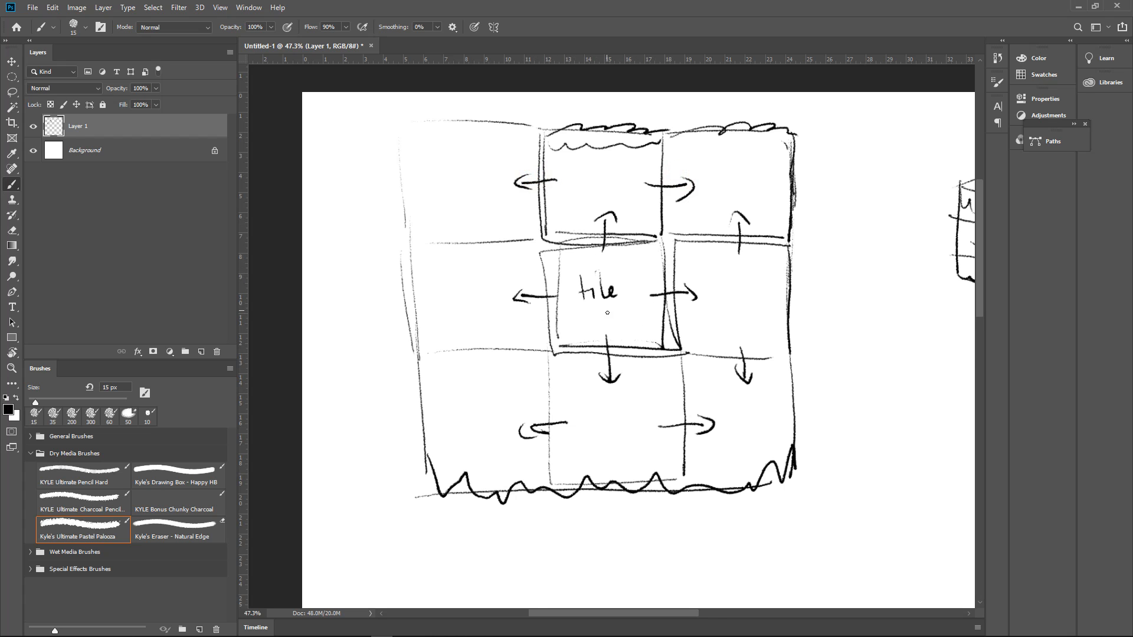
# Circle the four corner squares of the three-by-three layout
pyautogui.moveTo(661, 305); pyautogui.dragTo(560, 367)
pyautogui.moveTo(570, 202)
pyautogui.mouseDown()
pyautogui.moveTo(714, 283)
pyautogui.moveTo(776, 189)
pyautogui.mouseUp()
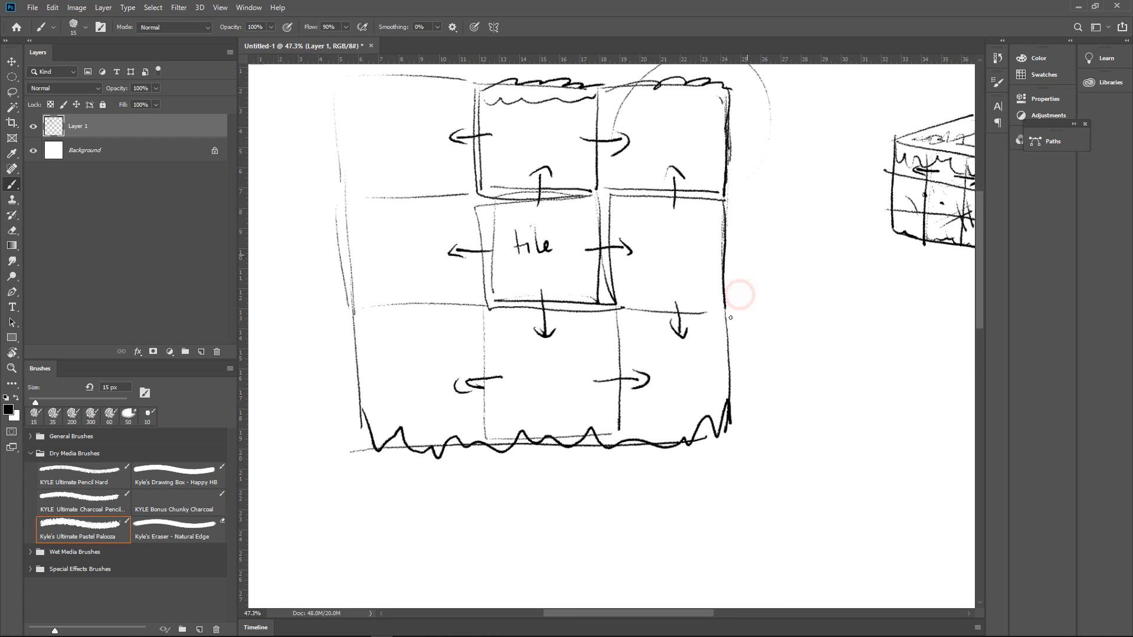
pyautogui.moveTo(728, 330)
pyautogui.mouseDown()
pyautogui.moveTo(789, 384)
pyautogui.moveTo(715, 329)
pyautogui.mouseUp()
pyautogui.moveTo(614, 443); pyautogui.dragTo(749, 508)
pyautogui.moveTo(519, 361)
pyautogui.mouseDown()
pyautogui.moveTo(452, 501)
pyautogui.moveTo(519, 385)
pyautogui.mouseUp()
pyautogui.moveTo(525, 467); pyautogui.dragTo(463, 520)
pyautogui.moveTo(441, 152)
pyautogui.mouseDown()
pyautogui.moveTo(399, 169)
pyautogui.moveTo(426, 189)
pyautogui.mouseUp()
pyautogui.moveTo(665, 370); pyautogui.dragTo(644, 358)
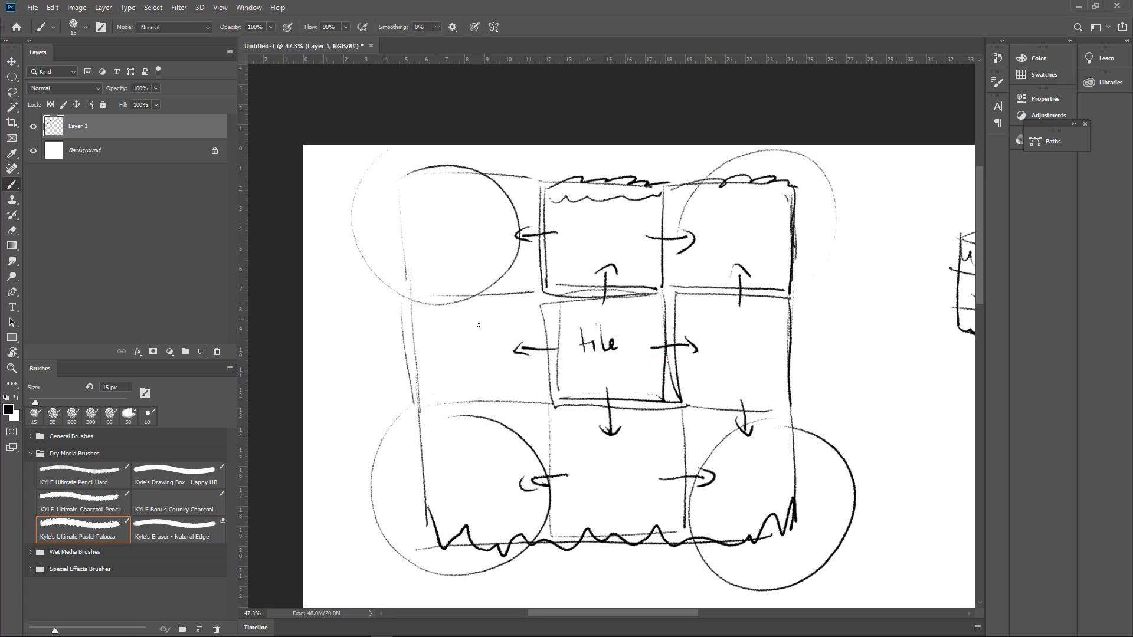
# Mark the left-middle square with up and down arrows, the label "tile" and a darker outer left edge
pyautogui.moveTo(477, 328); pyautogui.dragTo(476, 278)
pyautogui.moveTo(487, 295); pyautogui.dragTo(465, 291)
pyautogui.moveTo(479, 380); pyautogui.dragTo(486, 422)
pyautogui.moveTo(456, 337)
pyautogui.mouseDown()
pyautogui.moveTo(456, 365)
pyautogui.moveTo(466, 353)
pyautogui.mouseUp()
pyautogui.moveTo(466, 345); pyautogui.dragTo(476, 364)
pyautogui.moveTo(480, 356); pyautogui.dragTo(490, 354)
pyautogui.moveTo(405, 295); pyautogui.dragTo(412, 394)
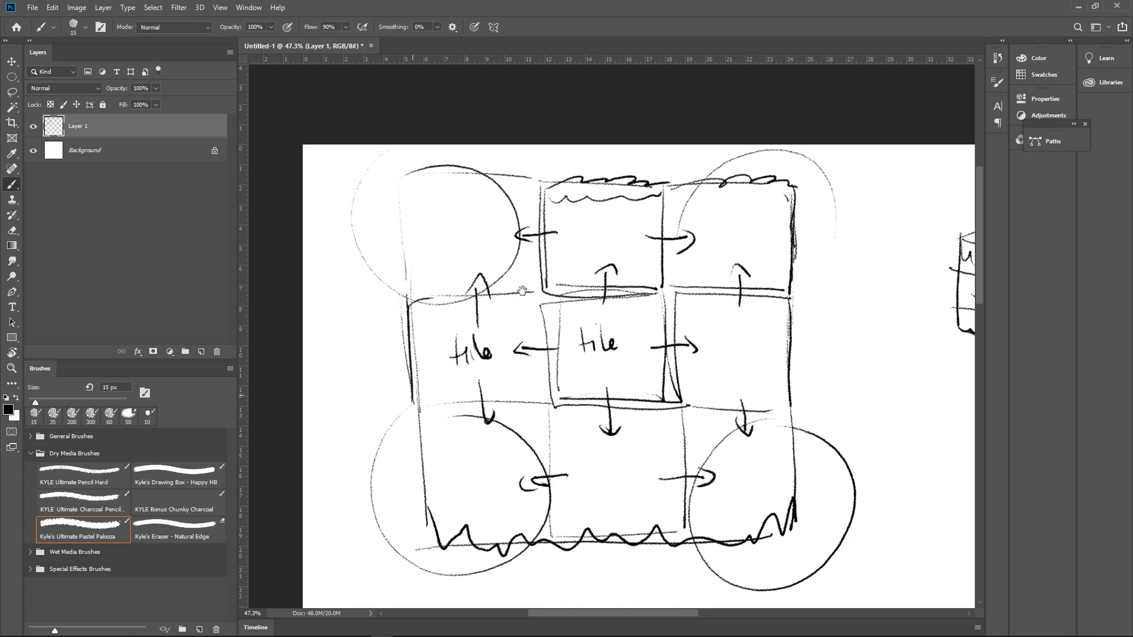
# Hide Layer 1 with the tile sketches so that only the white background remains
pyautogui.moveTo(691, 335); pyautogui.dragTo(649, 337)
pyautogui.moveTo(719, 369); pyautogui.dragTo(594, 286)
pyautogui.moveTo(692, 334); pyautogui.dragTo(662, 335)
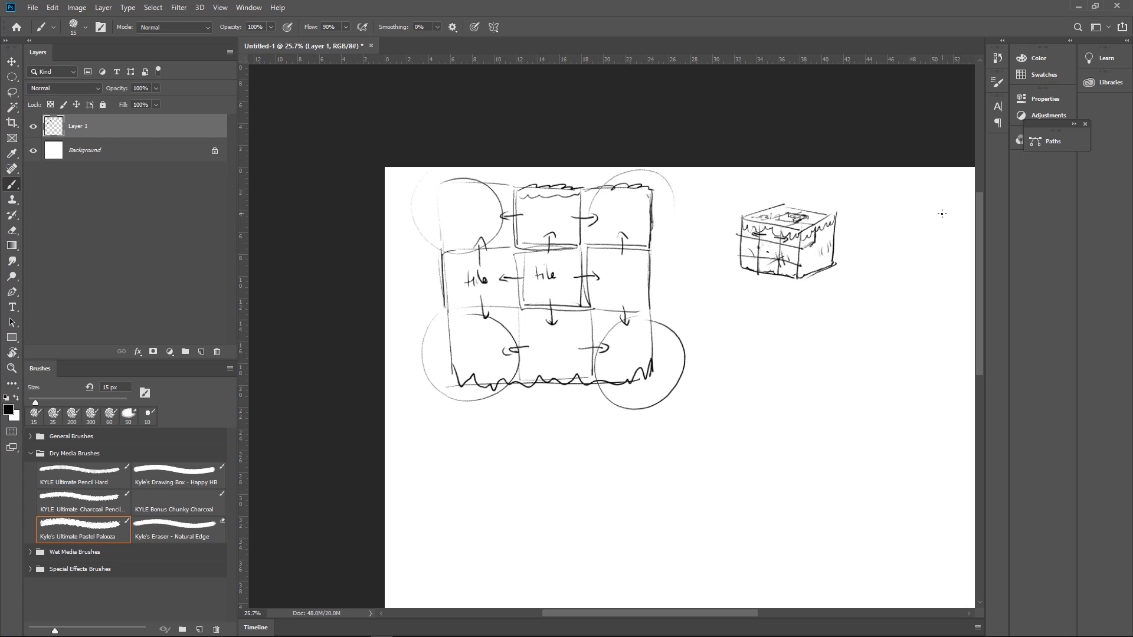
pyautogui.moveTo(761, 344); pyautogui.dragTo(655, 279)
pyautogui.moveTo(710, 299); pyautogui.dragTo(747, 247)
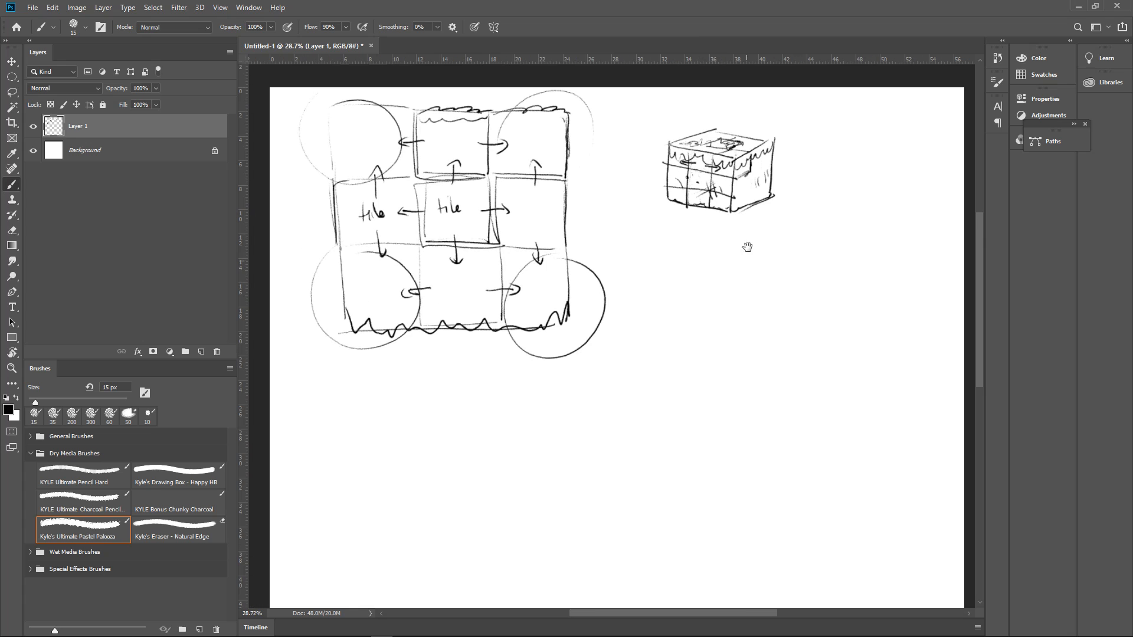
pyautogui.click(33, 126)
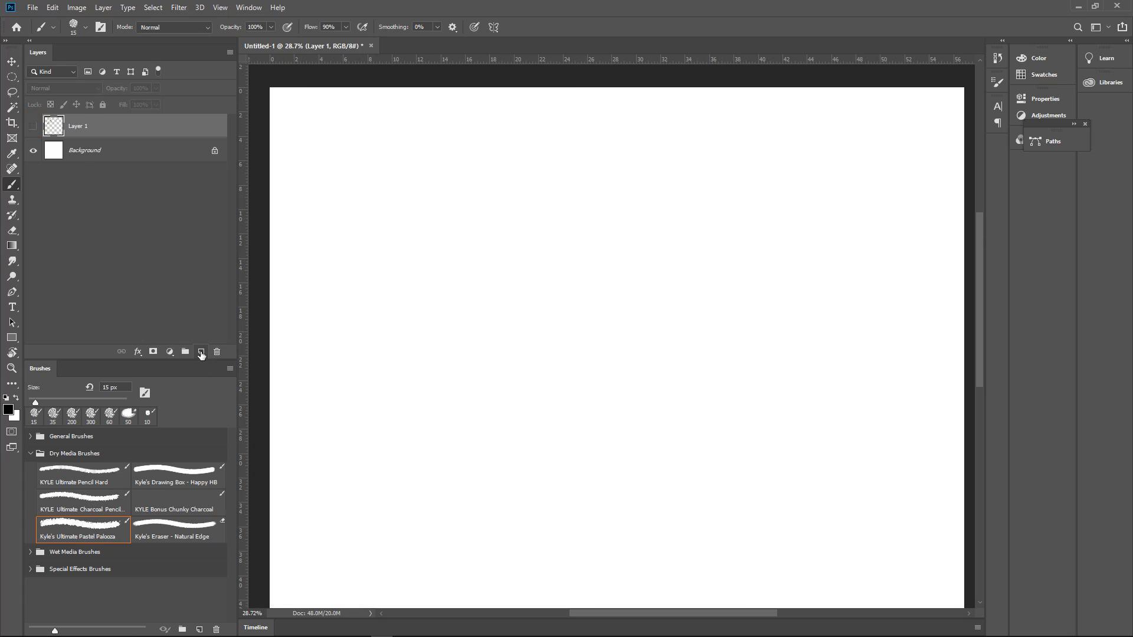
pyautogui.moveTo(492, 243)
pyautogui.mouseDown()
pyautogui.moveTo(467, 256)
pyautogui.moveTo(496, 245)
pyautogui.moveTo(479, 247)
pyautogui.mouseUp()
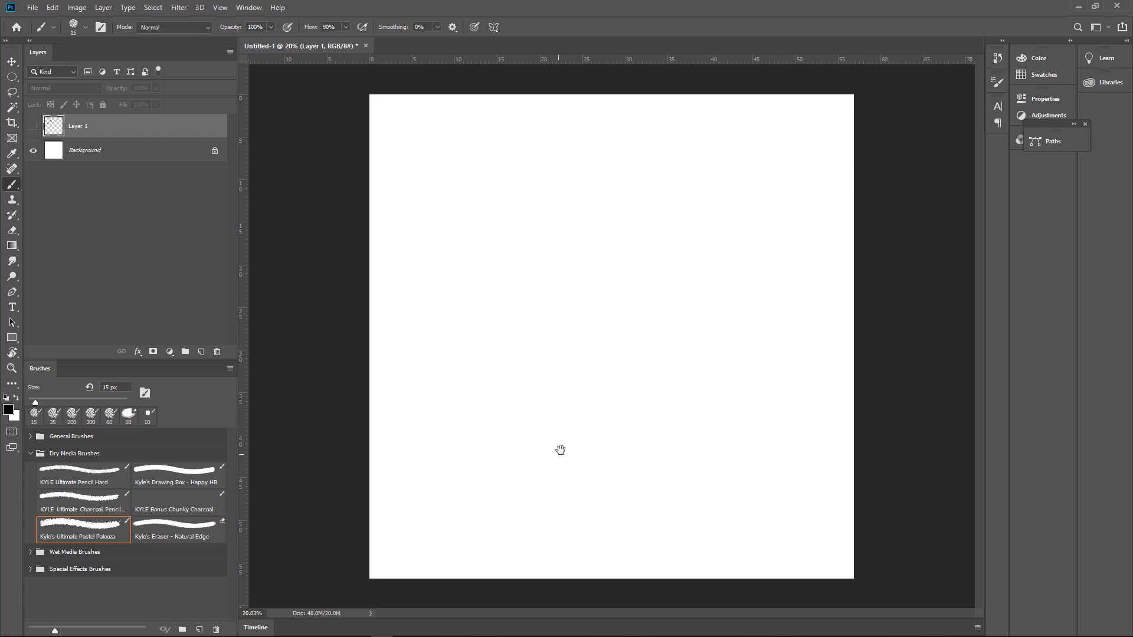
# Switch to the Calculator and multiply 4096 by 3
pyautogui.moveTo(288, 635)
pyautogui.moveTo(103, 634)
pyautogui.moveTo(0, 7); pyautogui.dragTo(650, 2)
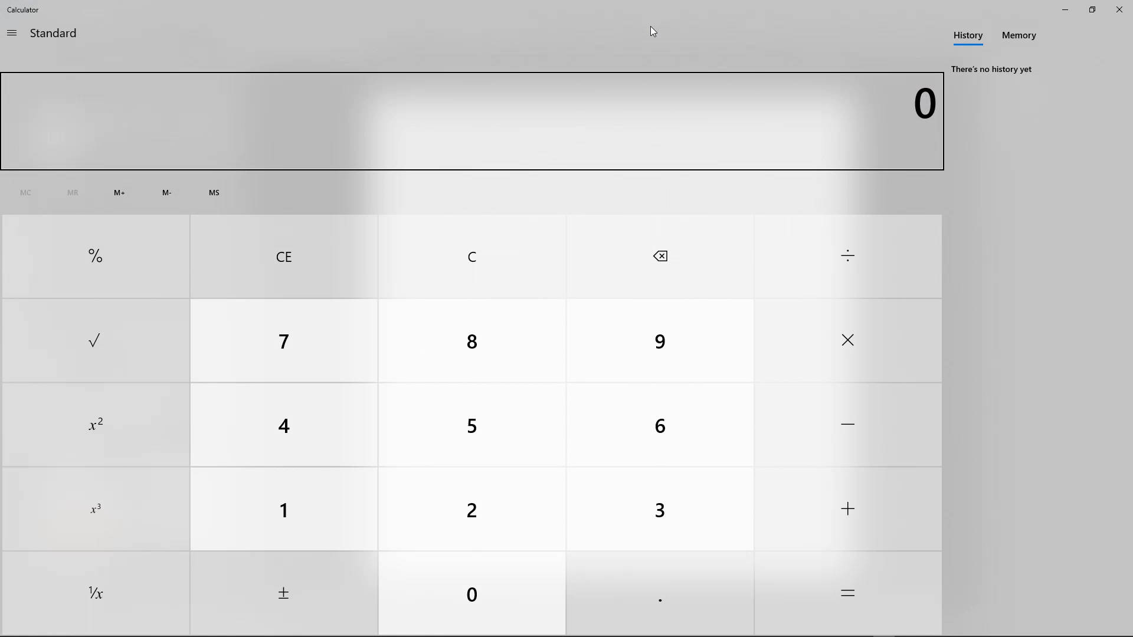
pyautogui.click(310, 427)
pyautogui.click(477, 587)
pyautogui.click(676, 378)
pyautogui.click(678, 427)
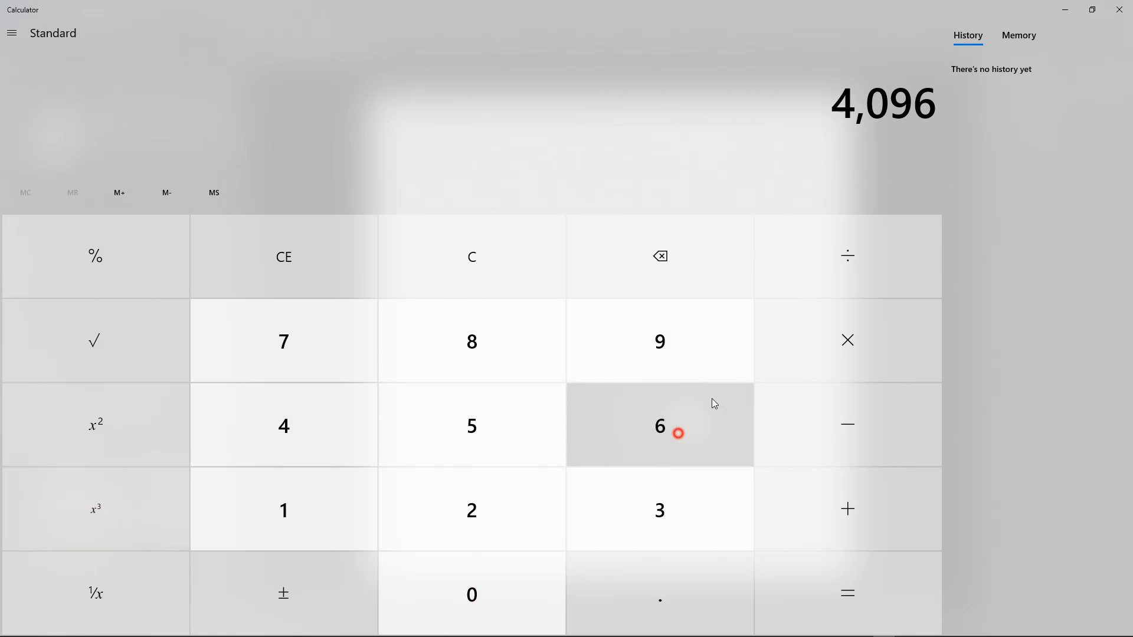
pyautogui.click(858, 335)
pyautogui.click(677, 503)
pyautogui.click(867, 588)
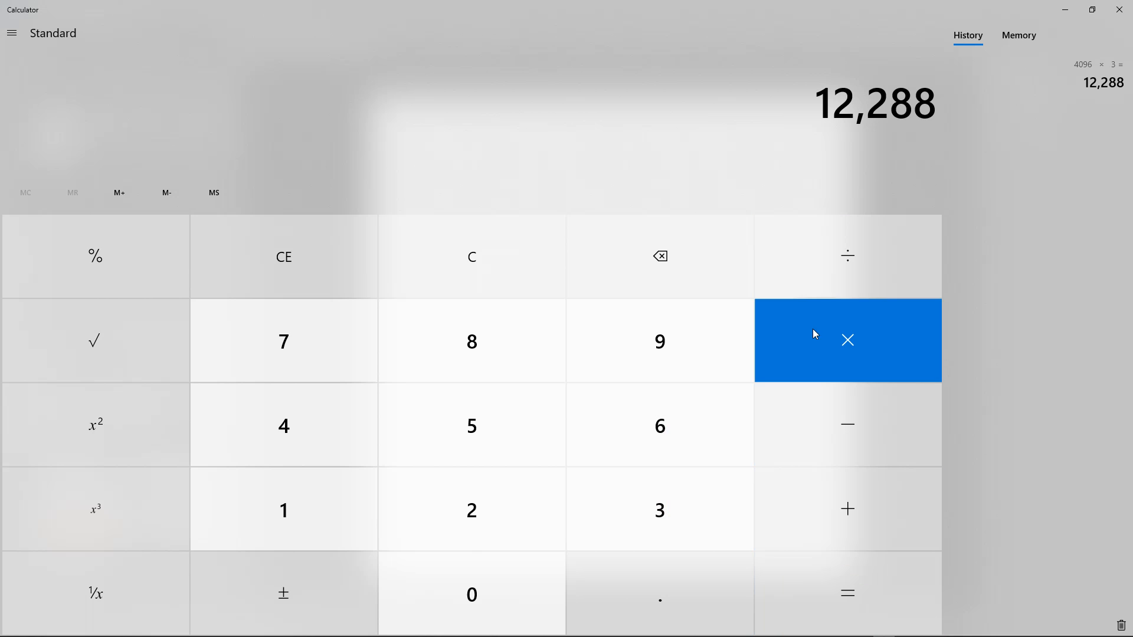
# Clear the calculator and divide 4096 by 3
pyautogui.click(460, 256)
pyautogui.click(324, 427)
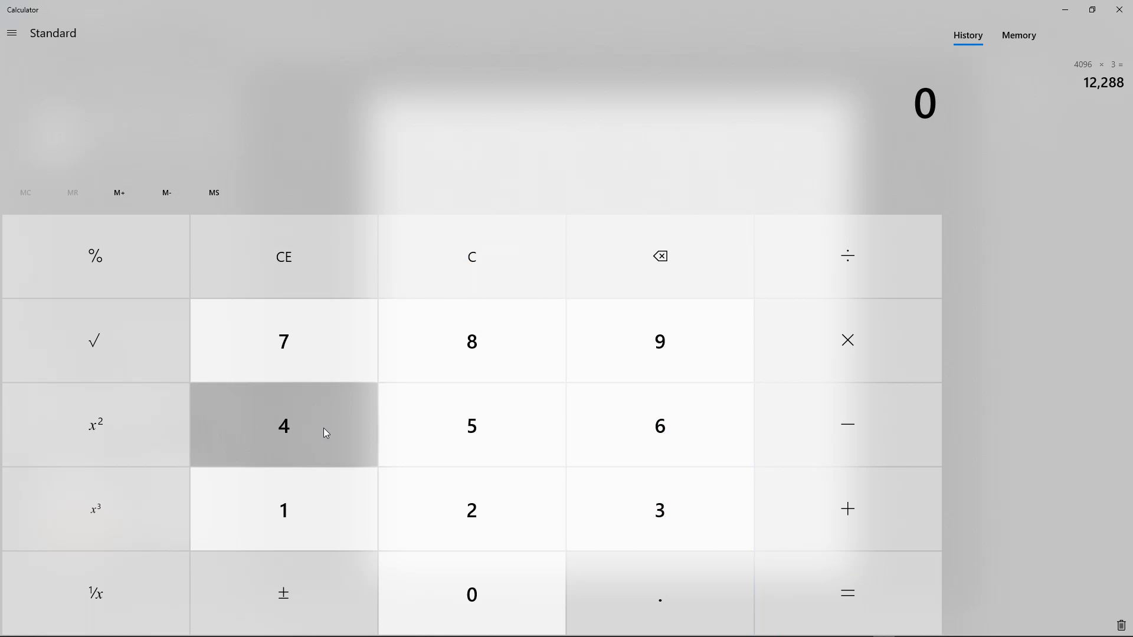
pyautogui.click(467, 607)
pyautogui.click(679, 335)
pyautogui.click(679, 425)
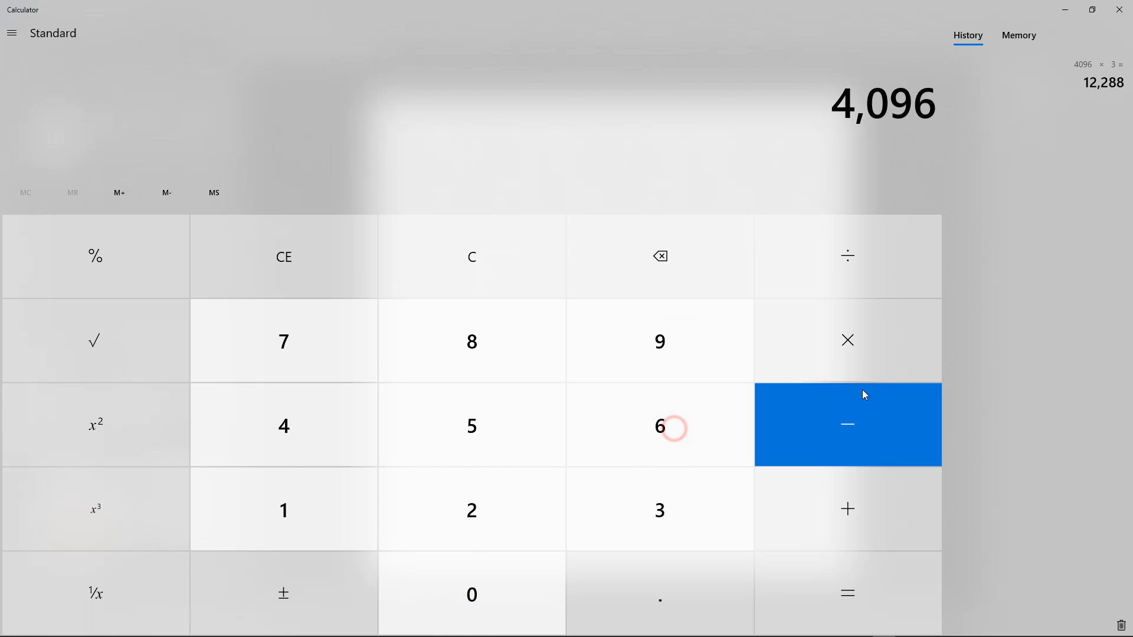
pyautogui.click(873, 254)
pyautogui.click(673, 506)
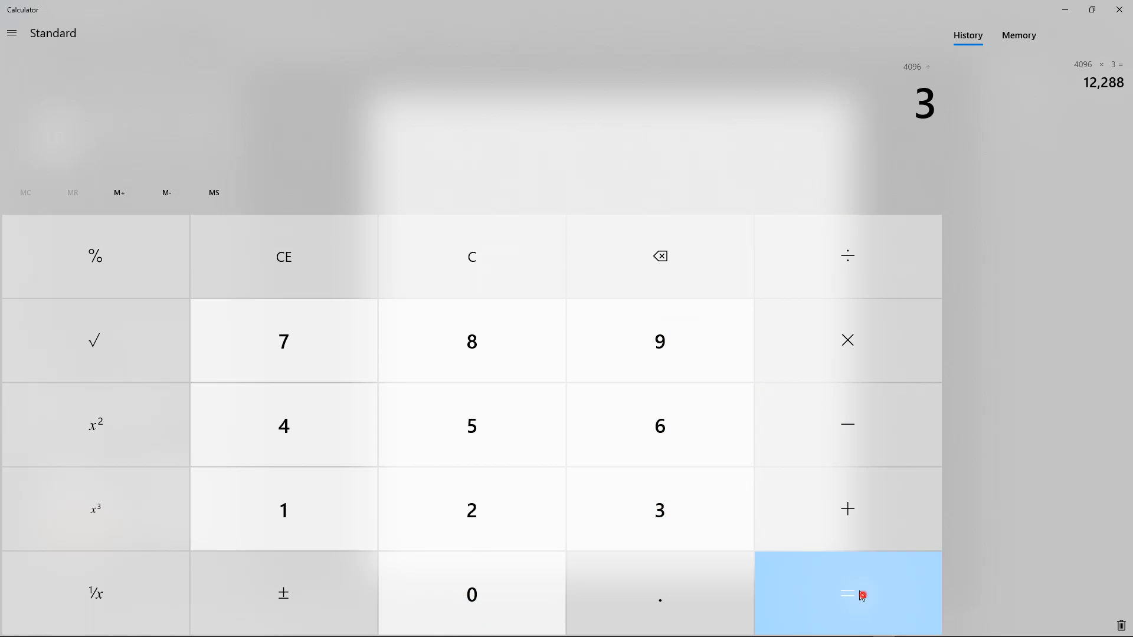
pyautogui.click(852, 593)
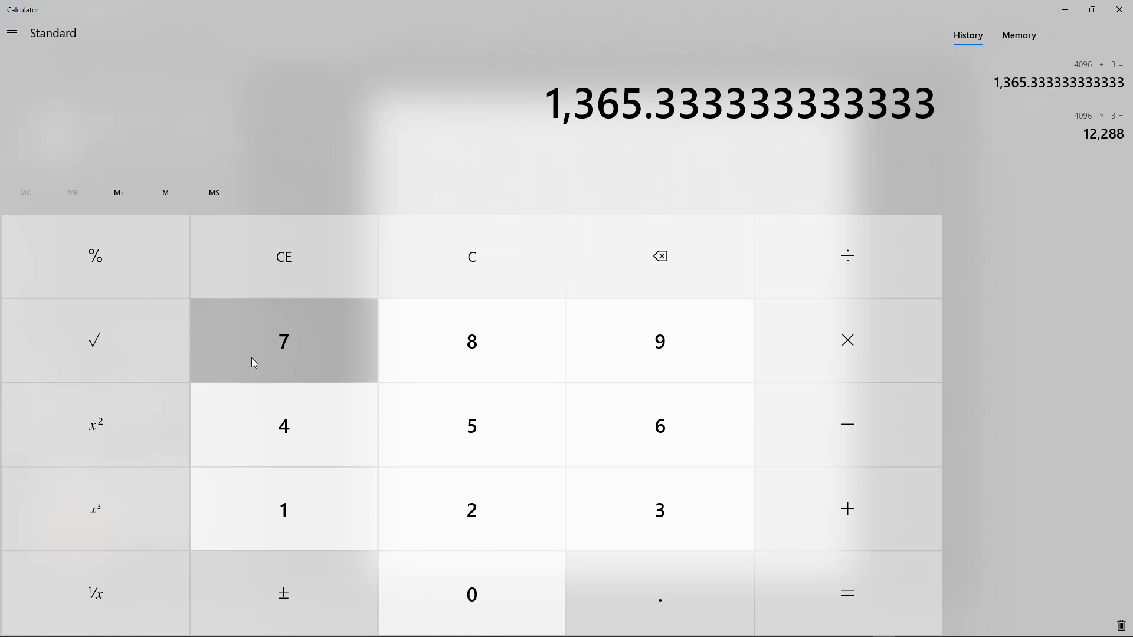
# Clear the calculator and divide 2048 by 3
pyautogui.click(470, 264)
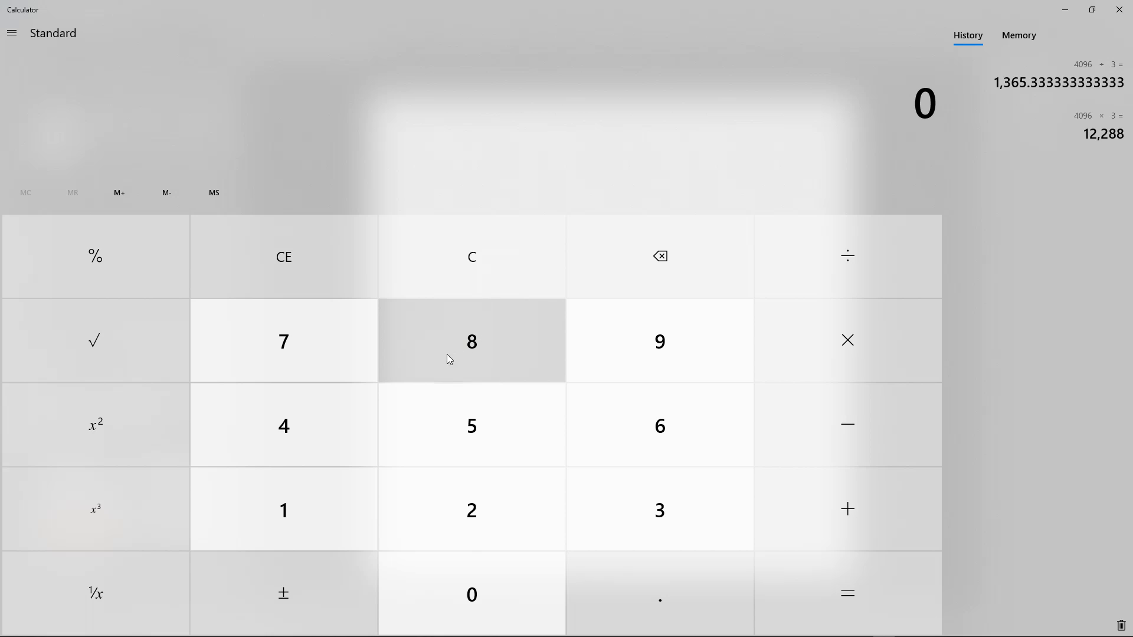
pyautogui.click(458, 508)
pyautogui.click(493, 595)
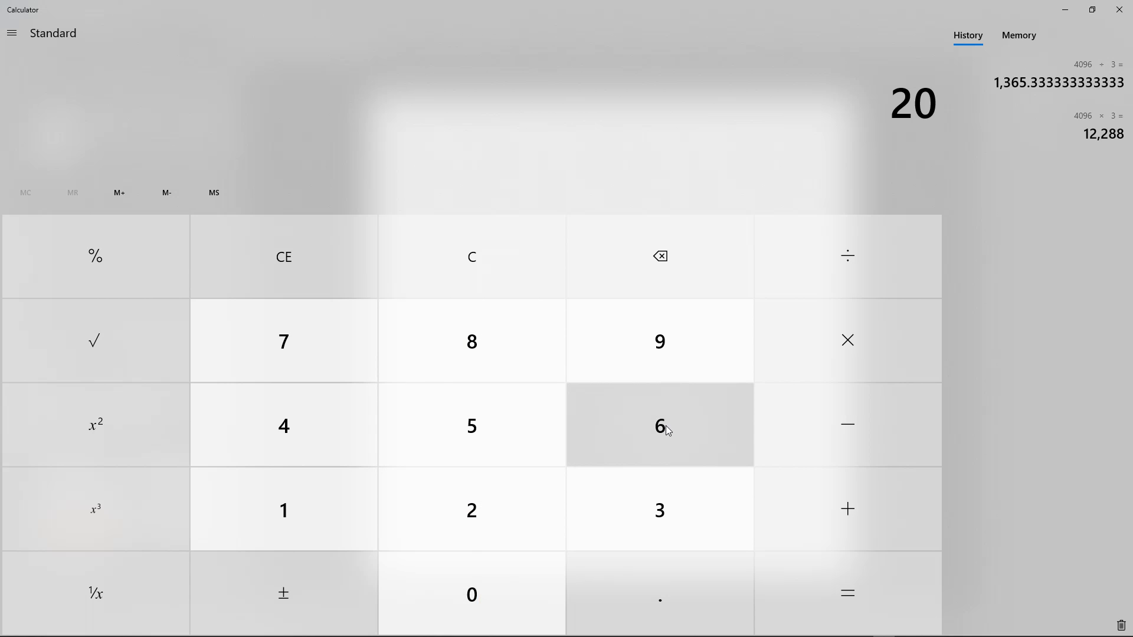
pyautogui.click(331, 432)
pyautogui.click(501, 342)
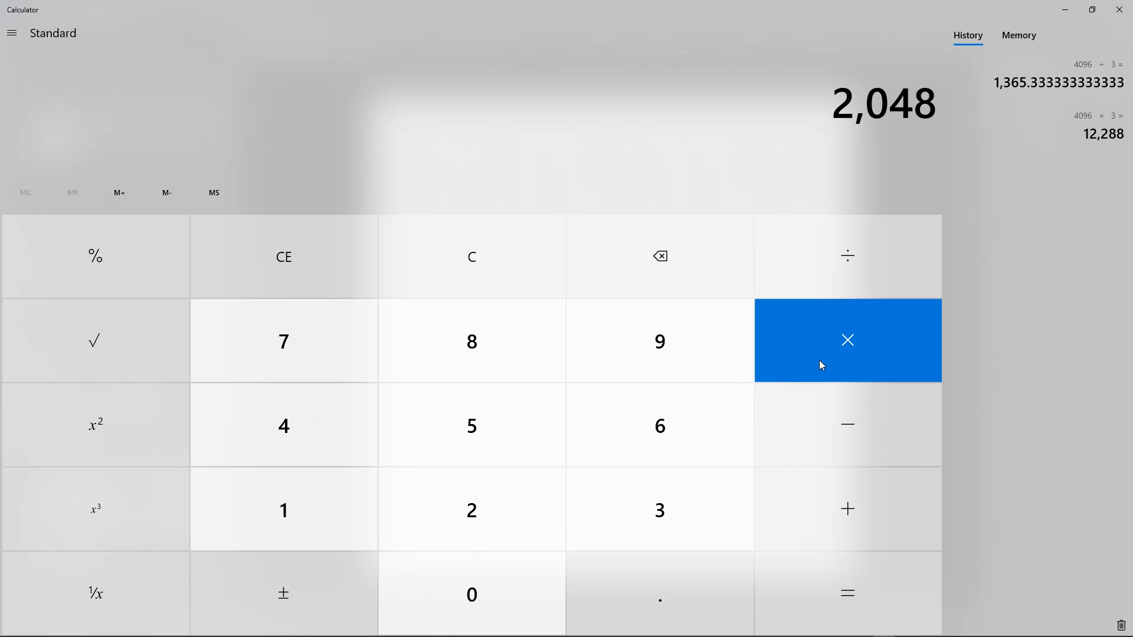
pyautogui.click(859, 257)
pyautogui.click(685, 498)
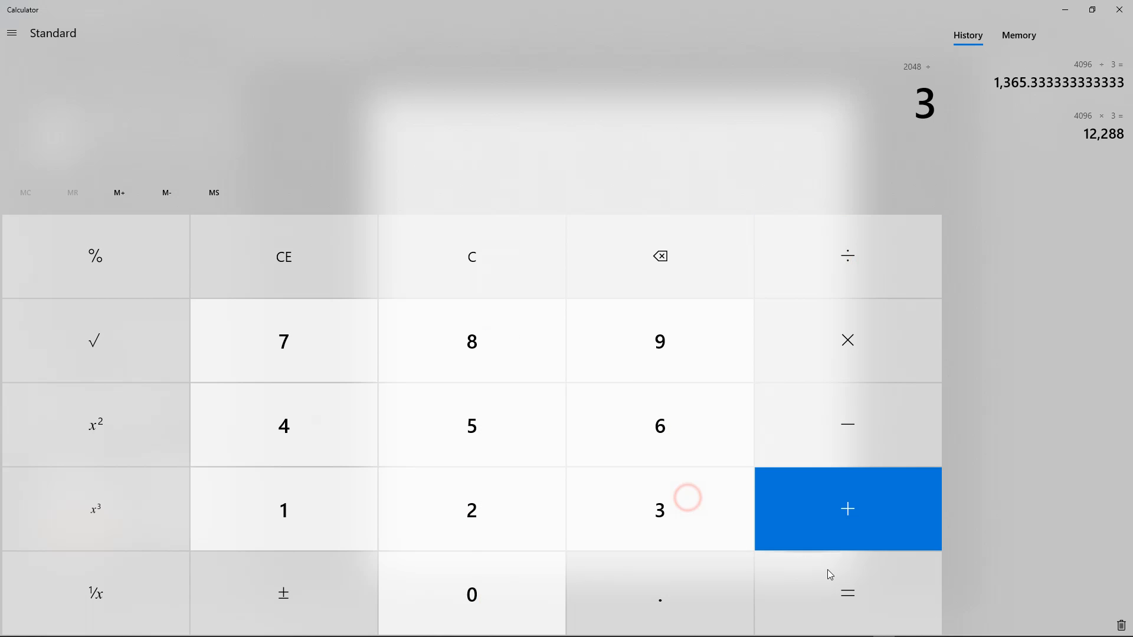
pyautogui.click(844, 600)
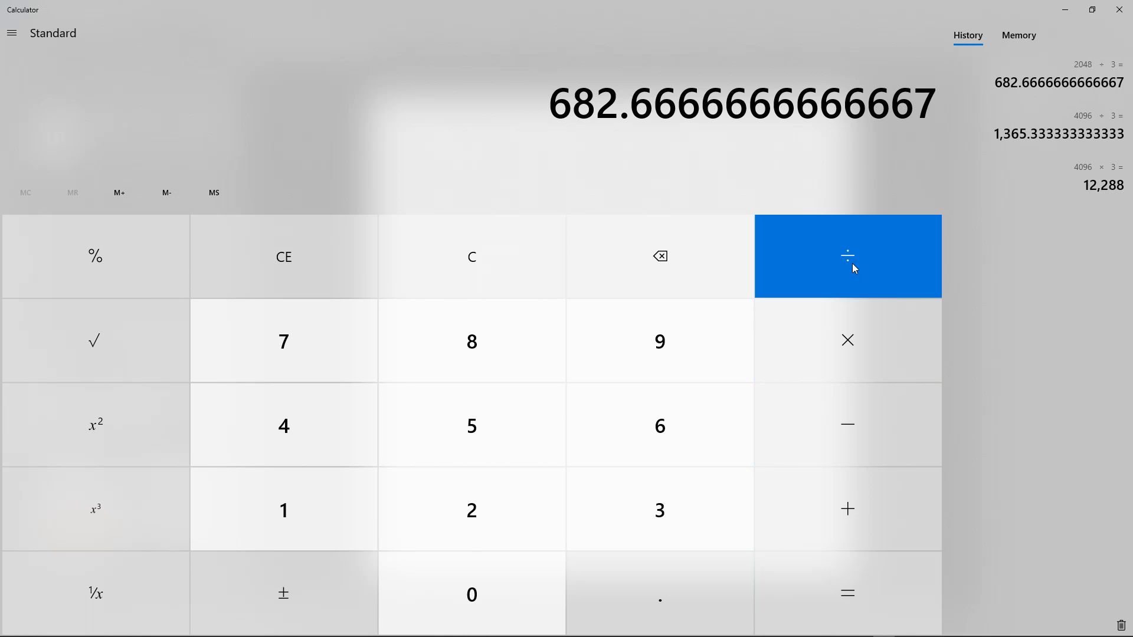
# Clear the calculator and divide 1024 by 3
pyautogui.click(855, 344)
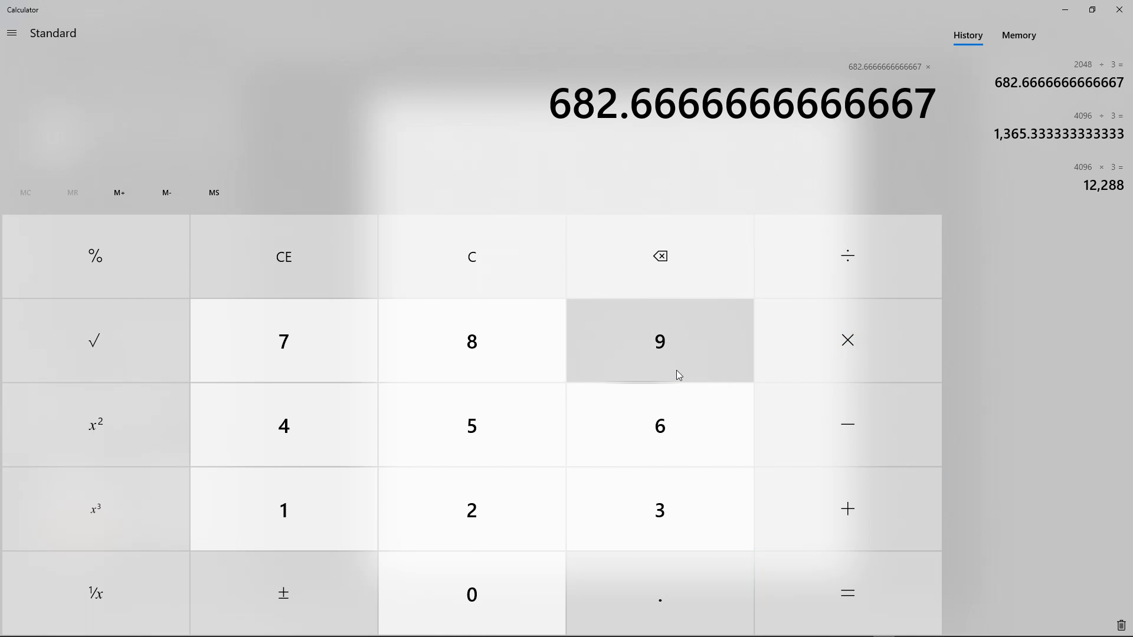
pyautogui.click(458, 269)
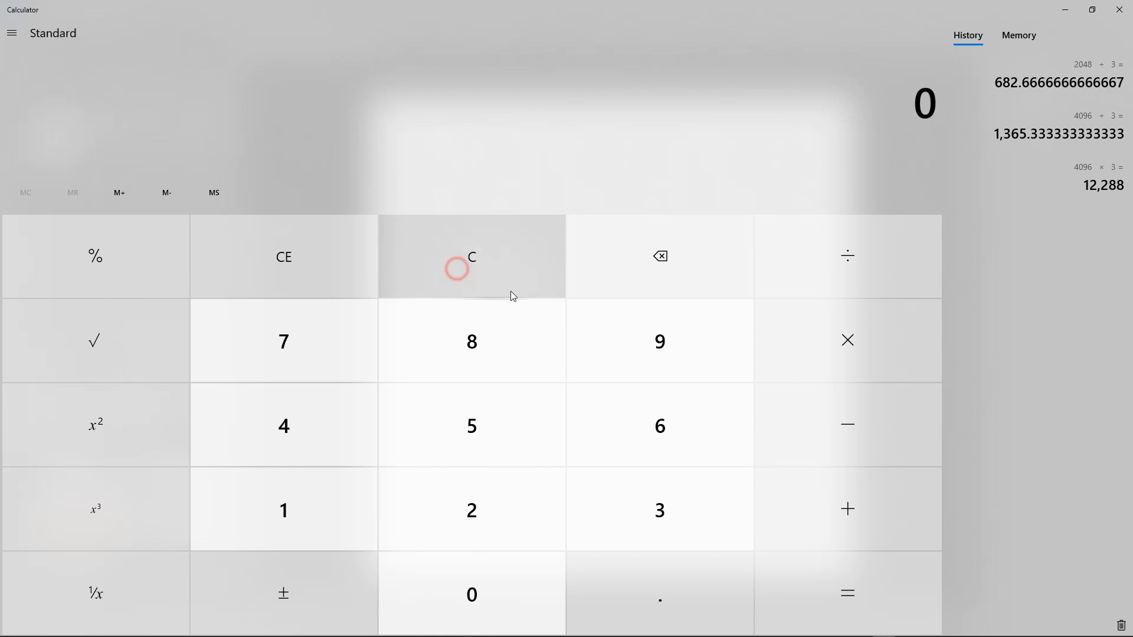
pyautogui.click(291, 514)
pyautogui.click(480, 590)
pyautogui.click(488, 508)
pyautogui.click(330, 431)
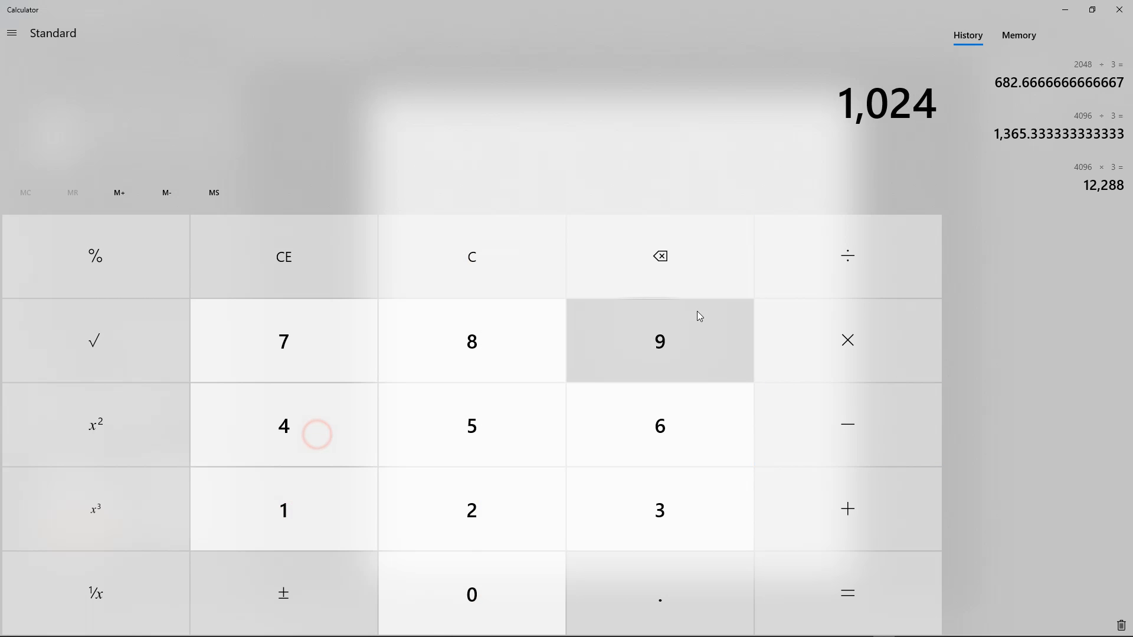
pyautogui.click(860, 339)
pyautogui.click(861, 259)
pyautogui.click(686, 512)
pyautogui.click(861, 593)
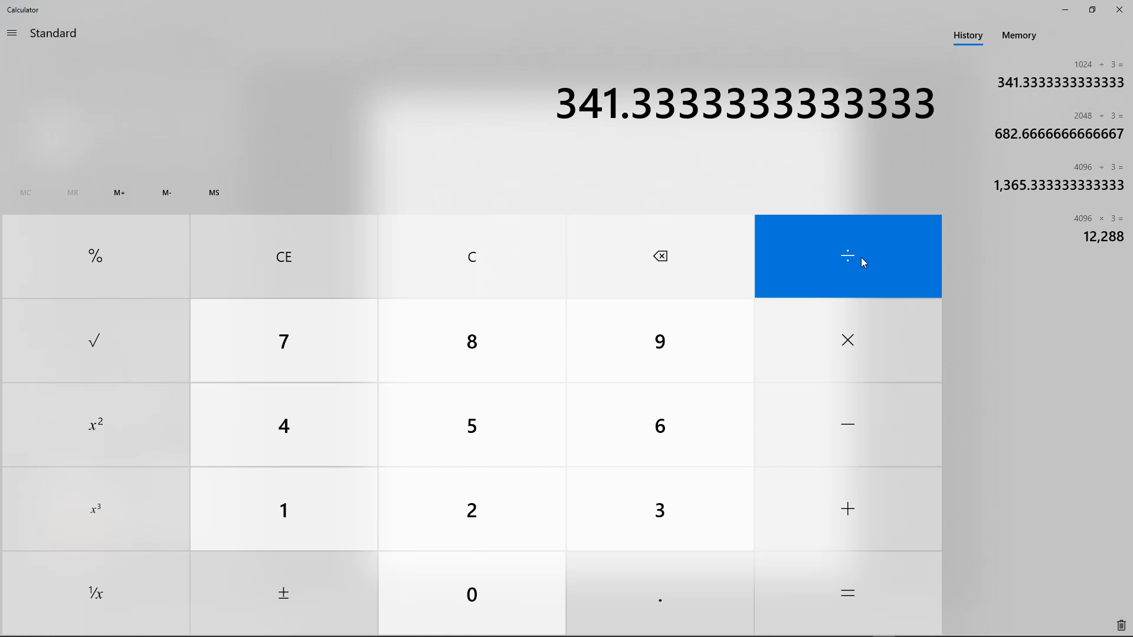
# Divide 512 by 3 from a cleared display, clear the entry and close the Calculator
pyautogui.click(858, 338)
pyautogui.click(488, 263)
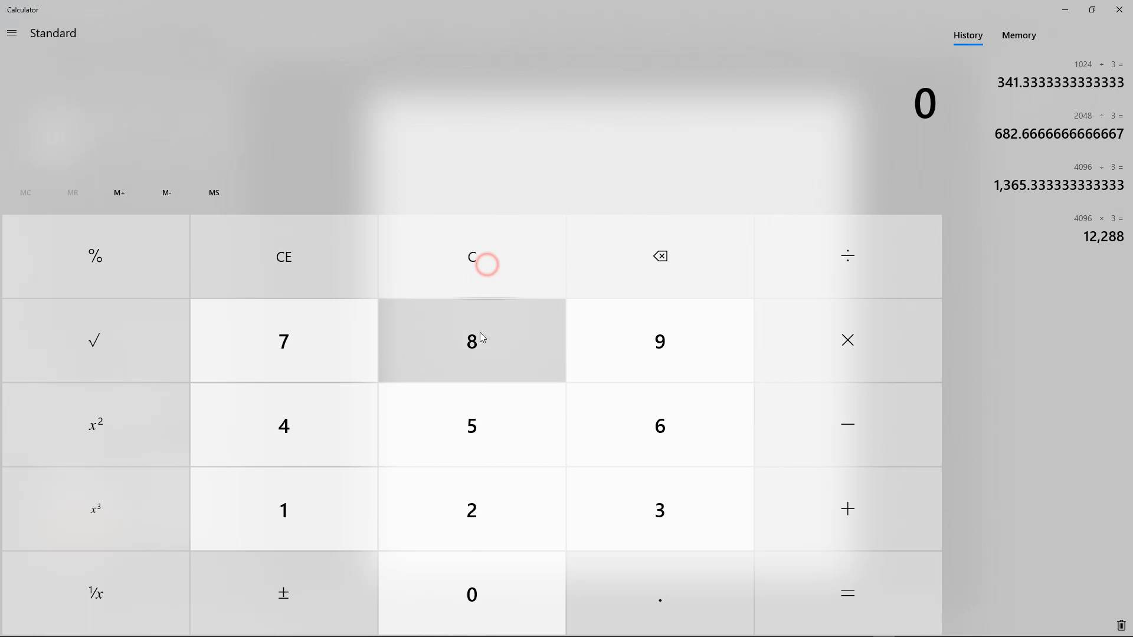
pyautogui.click(466, 423)
pyautogui.click(318, 509)
pyautogui.click(470, 509)
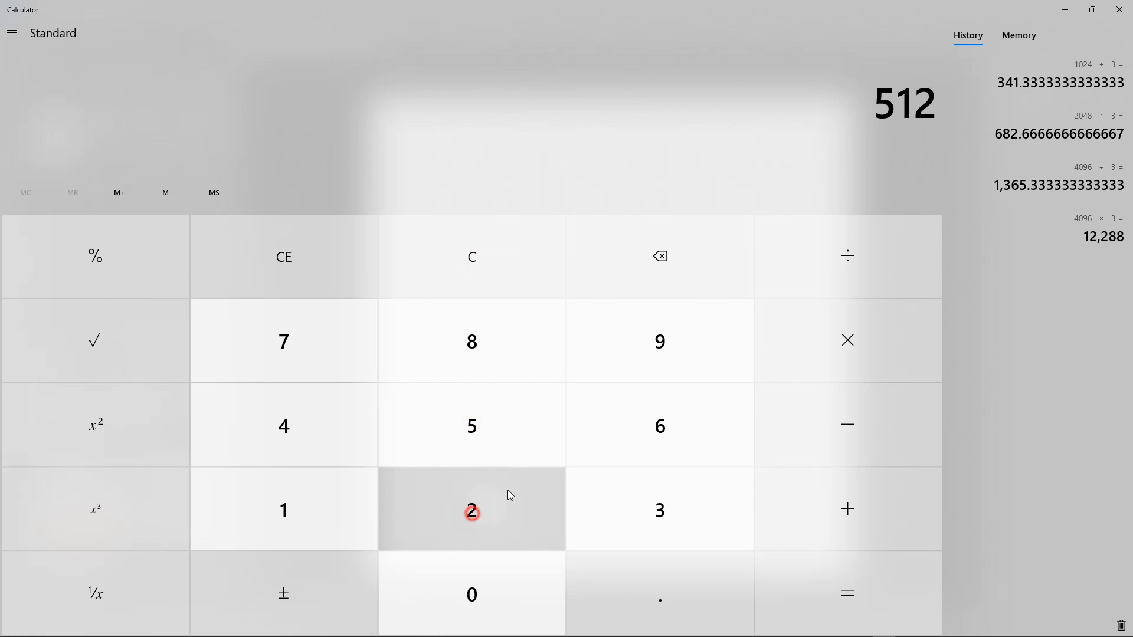
pyautogui.click(868, 259)
pyautogui.click(682, 507)
pyautogui.click(862, 578)
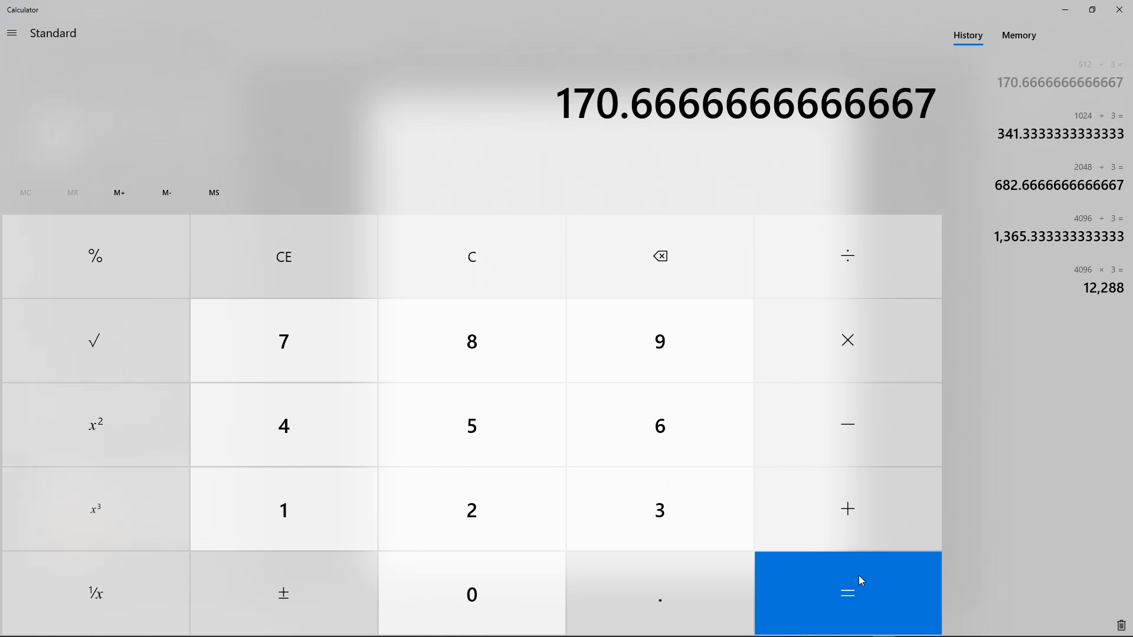
pyautogui.click(297, 260)
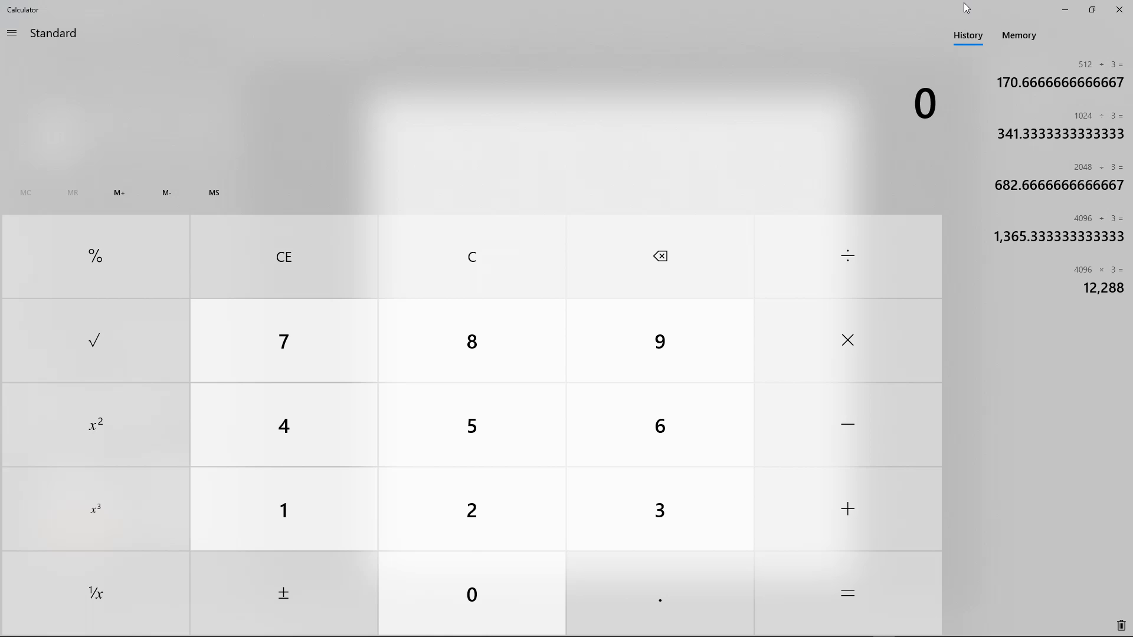
pyautogui.click(1118, 12)
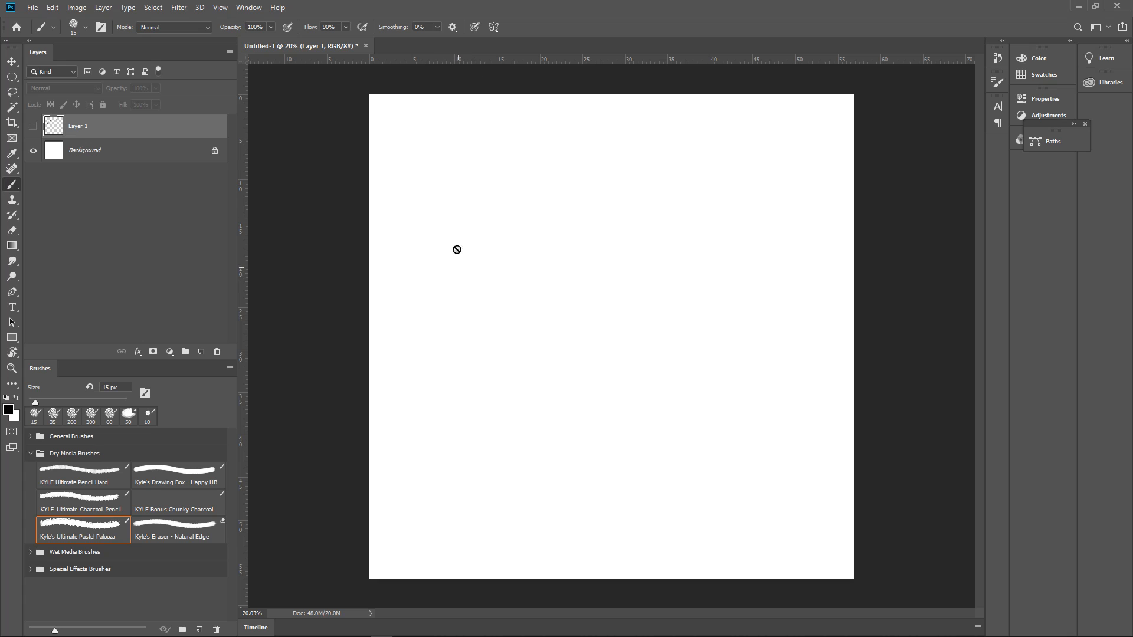
# Open the Guides, Grid & Slices preferences to examine the gridline spacing and subdivisions, and close the dialog
pyautogui.click(74, 8)
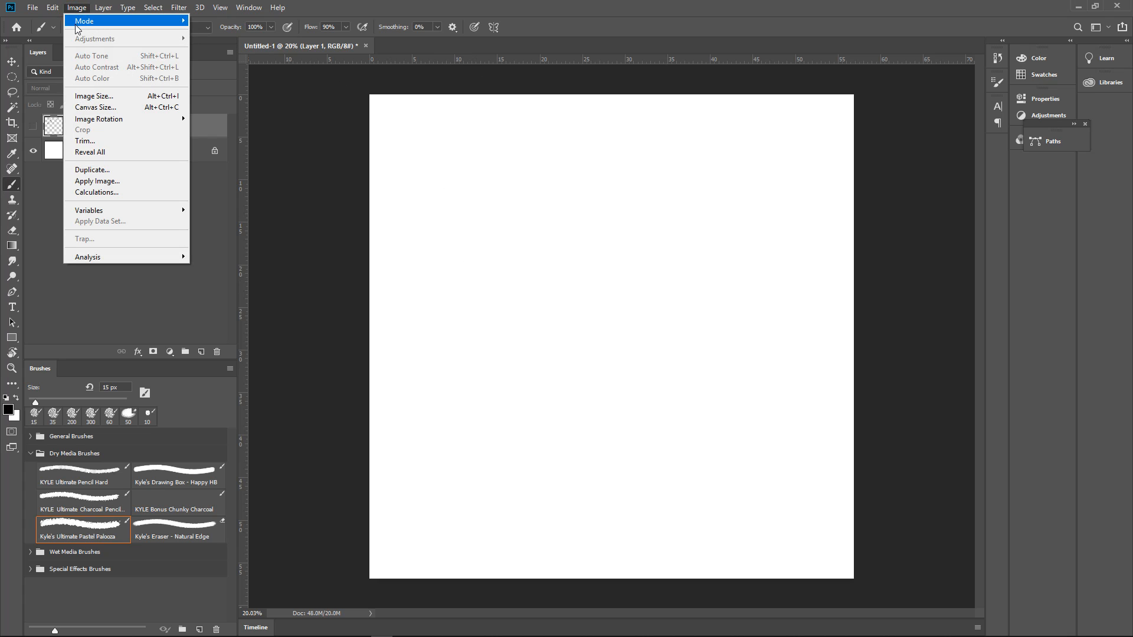
pyautogui.moveTo(147, 31)
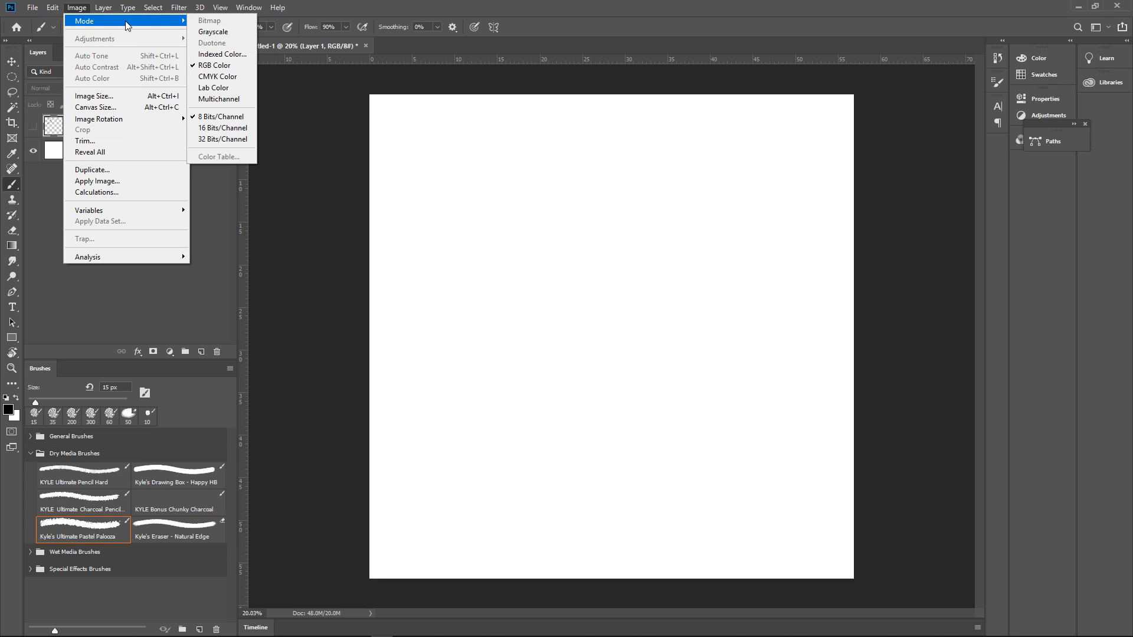
pyautogui.moveTo(59, 11)
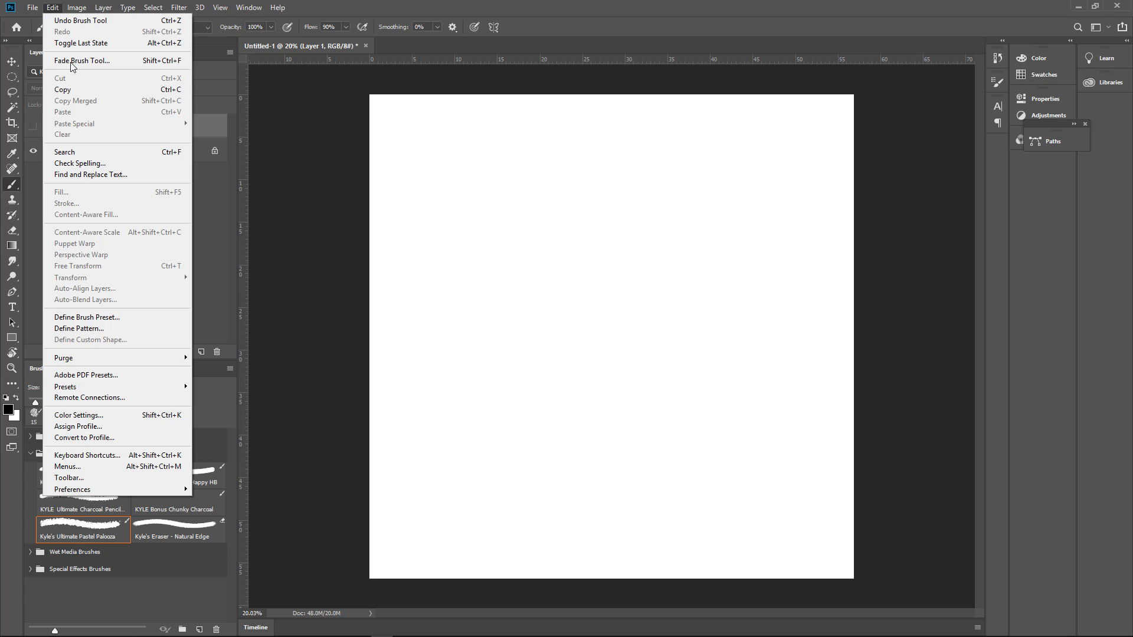
pyautogui.moveTo(127, 489)
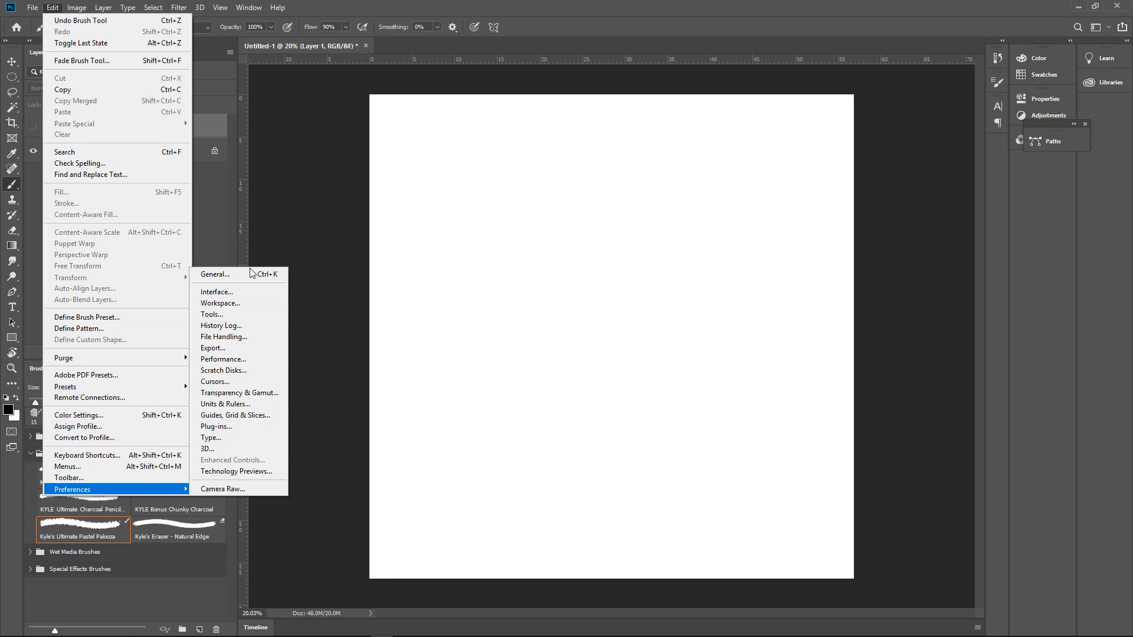
pyautogui.click(266, 420)
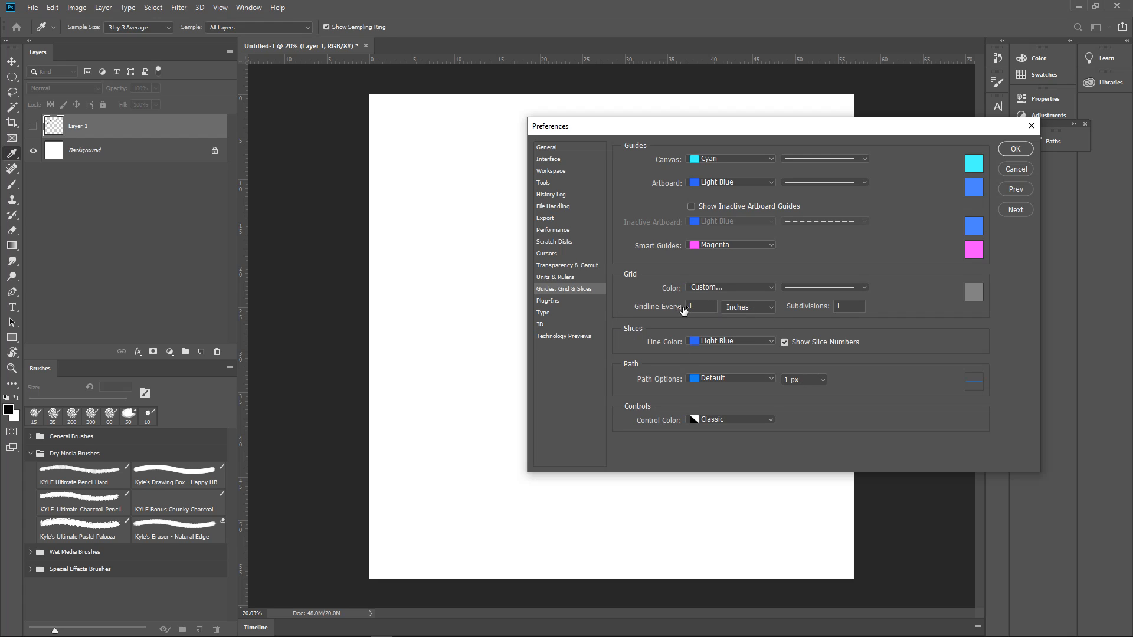
pyautogui.click(1030, 126)
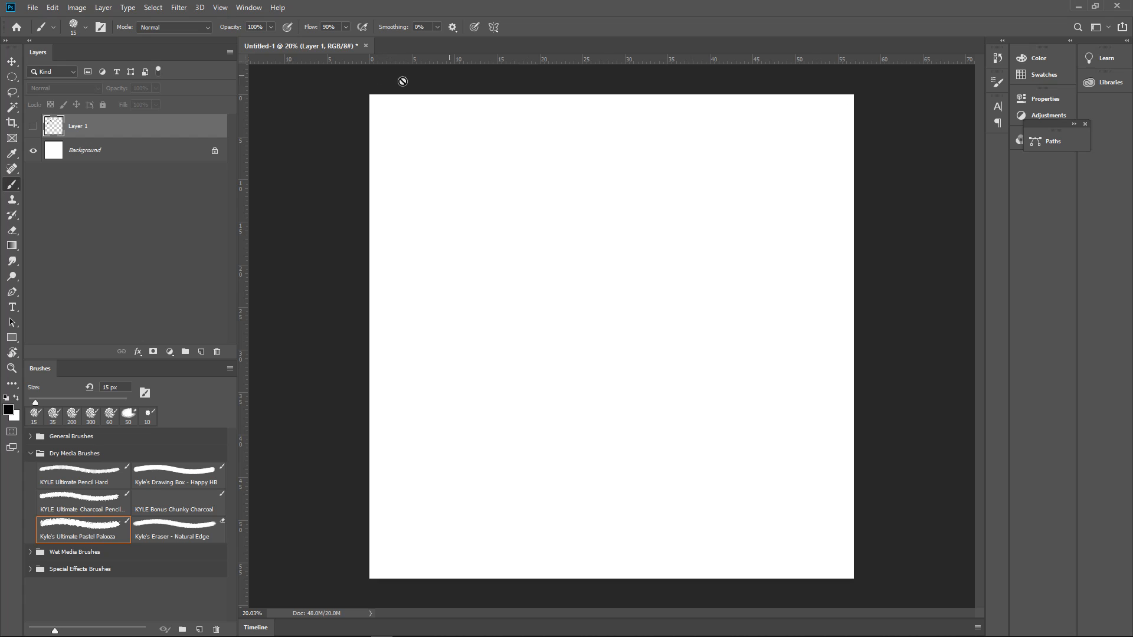
# Turn off resampling in the Image Size settings and set the document's width to 4 inches
pyautogui.click(76, 8)
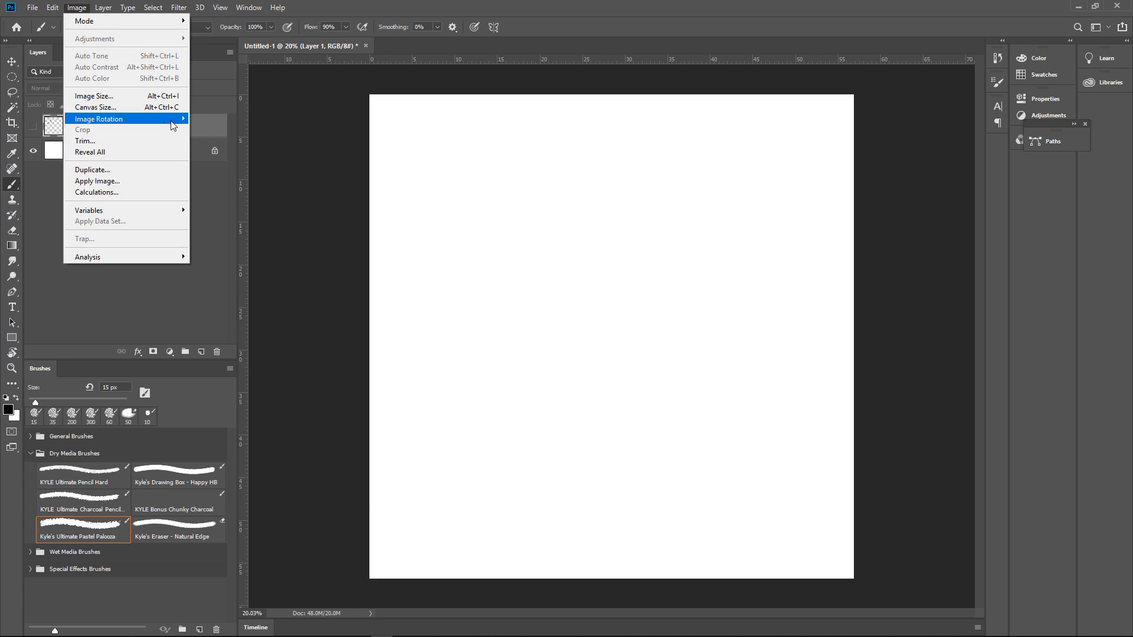
pyautogui.moveTo(169, 124)
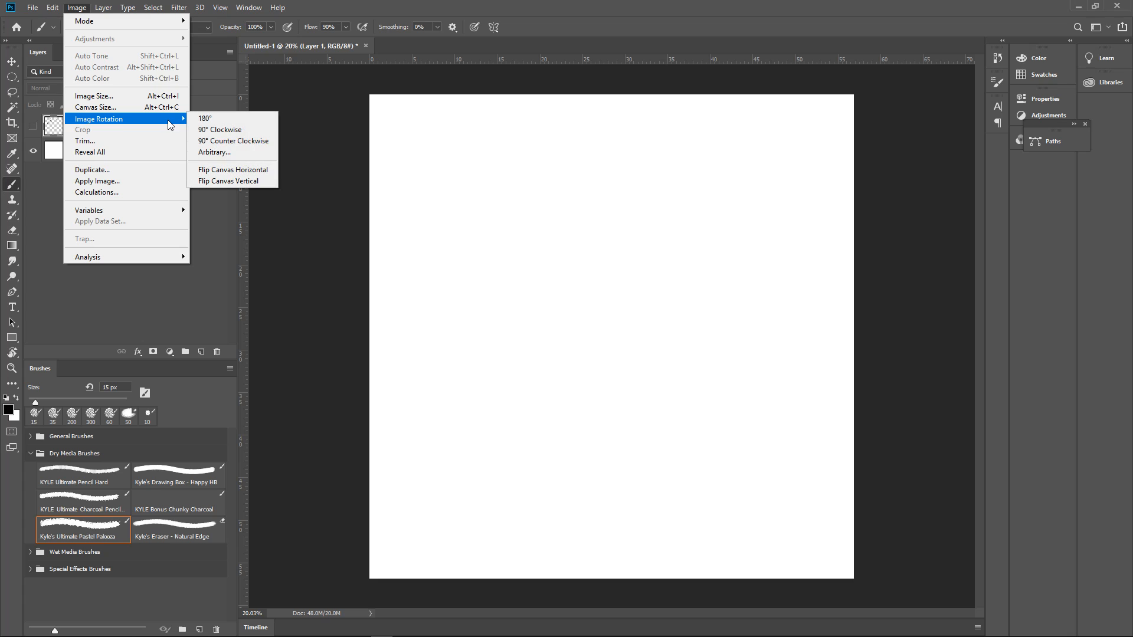
pyautogui.click(129, 98)
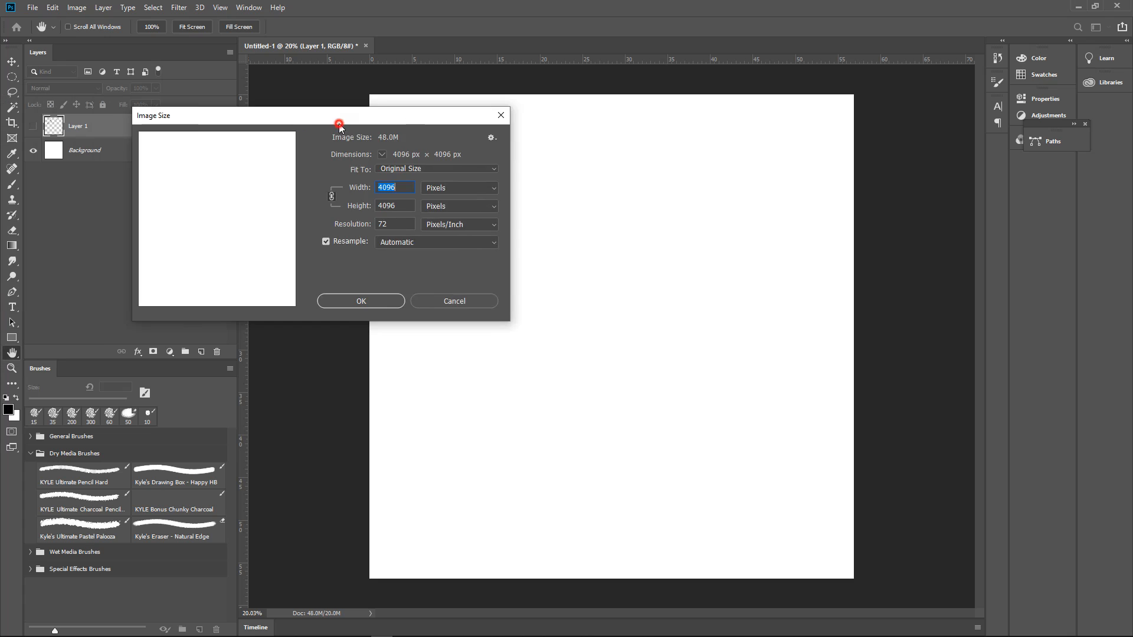
pyautogui.moveTo(337, 122); pyautogui.dragTo(577, 163)
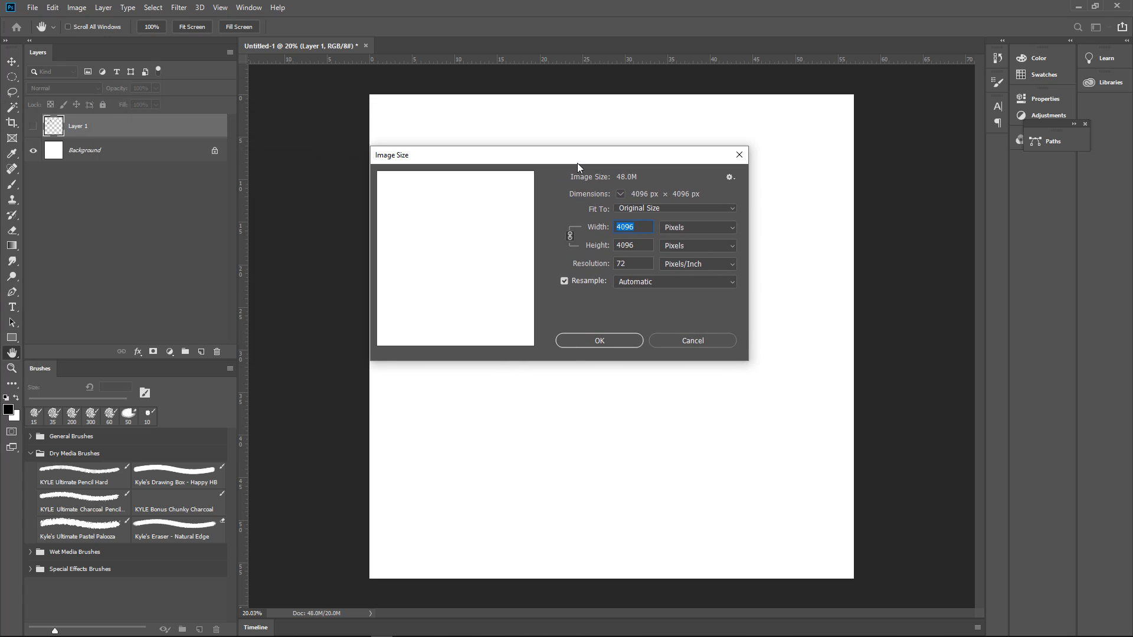
pyautogui.click(564, 281)
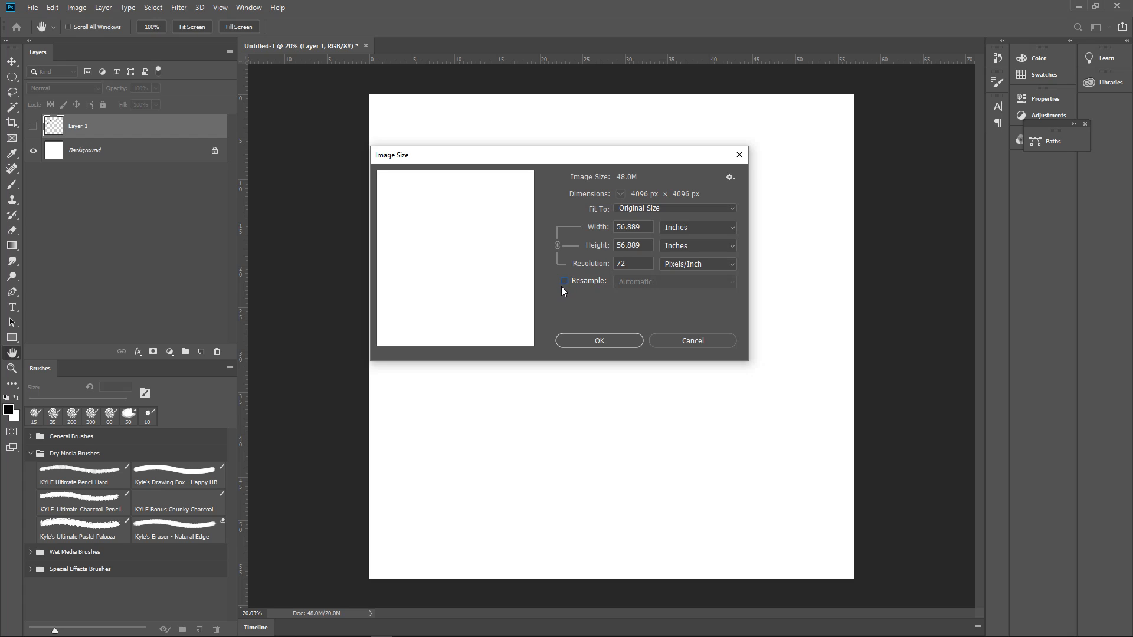
pyautogui.doubleClick(642, 228)
pyautogui.write('10')
pyautogui.doubleClick(637, 229)
pyautogui.write('4')
pyautogui.click(618, 342)
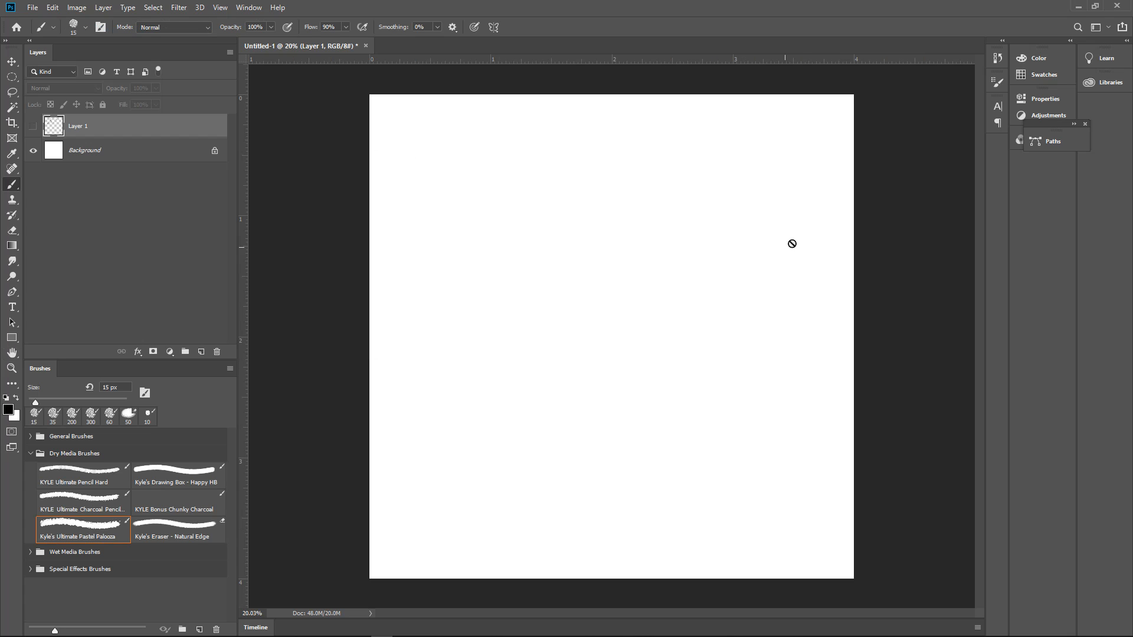
# Show the grid, select the upper-left three-by-three block of squares with the Rectangular Marquee, and add a new layer
pyautogui.hotkey('ctrl', "'")
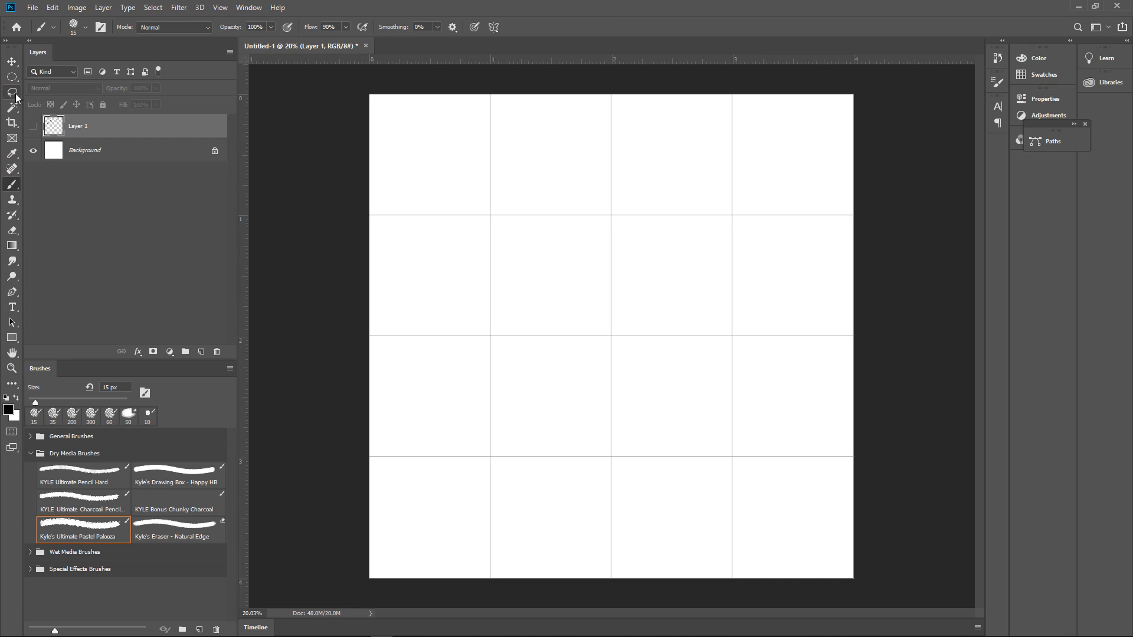
pyautogui.moveTo(12, 77); pyautogui.dragTo(56, 112)
pyautogui.click(66, 79)
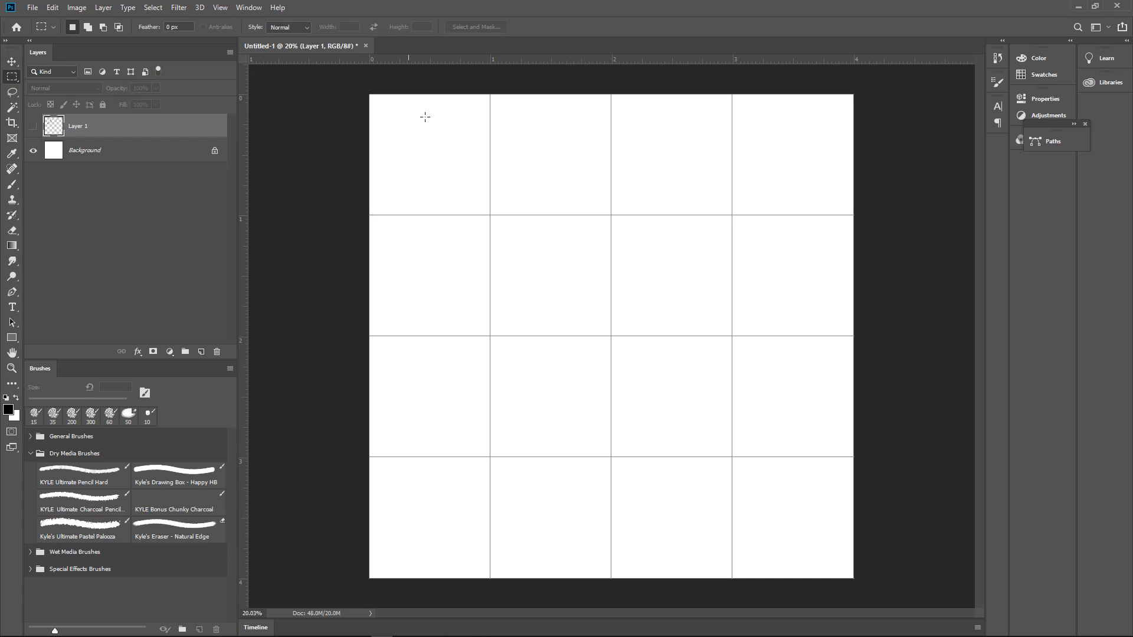
pyautogui.moveTo(376, 94); pyautogui.dragTo(731, 457)
pyautogui.click(201, 352)
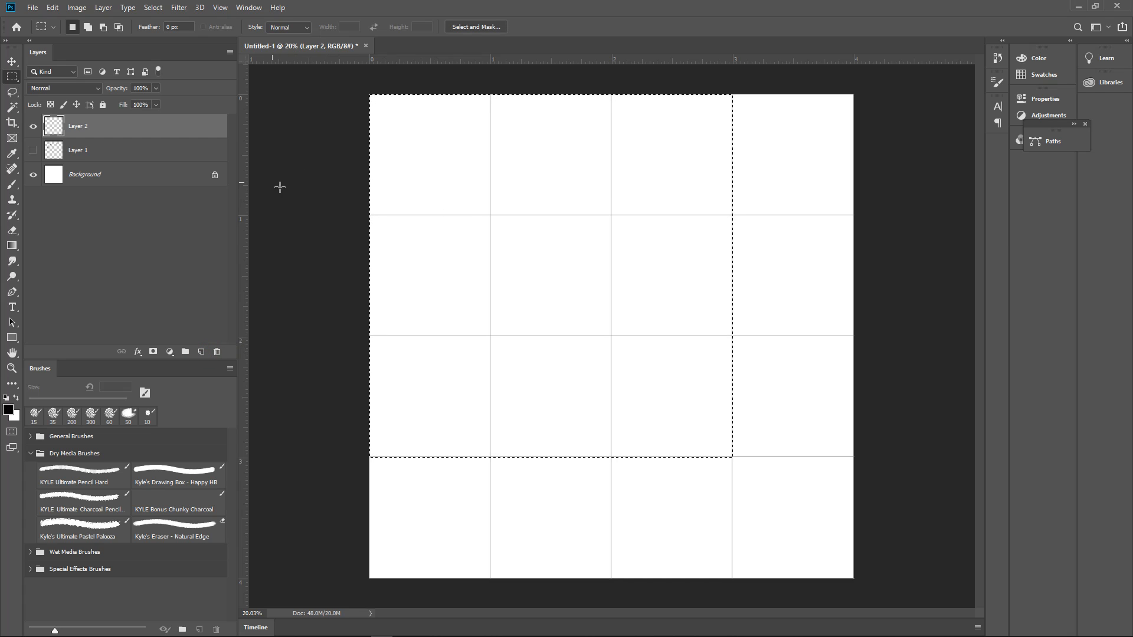
pyautogui.click(653, 207)
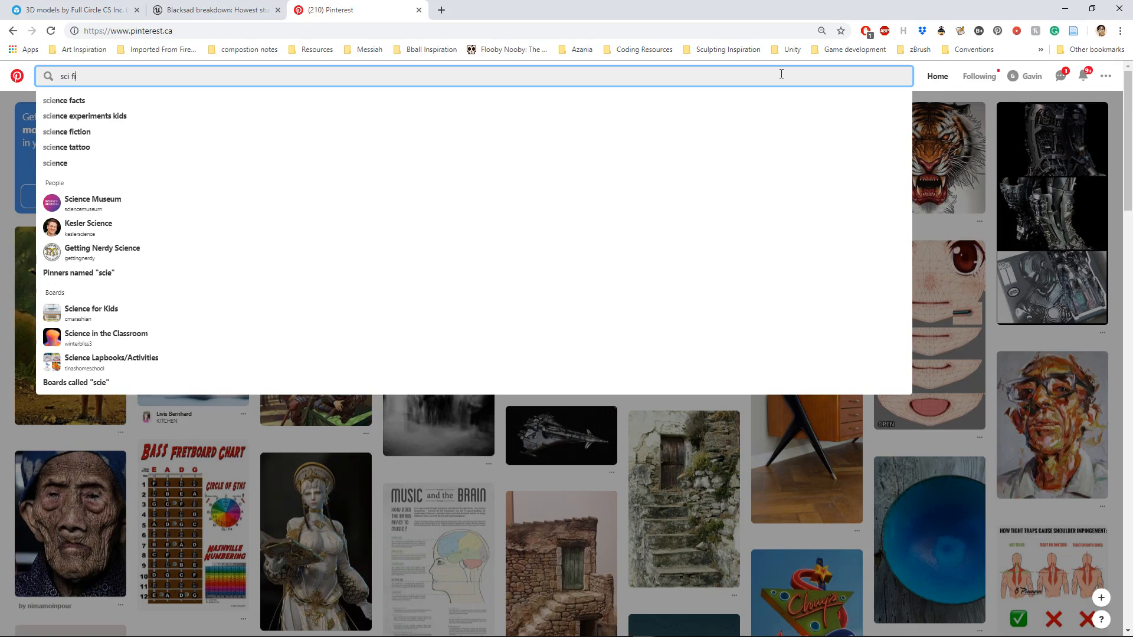
# Search Pinterest in the browser for "sci fi environment"
pyautogui.write('fic')
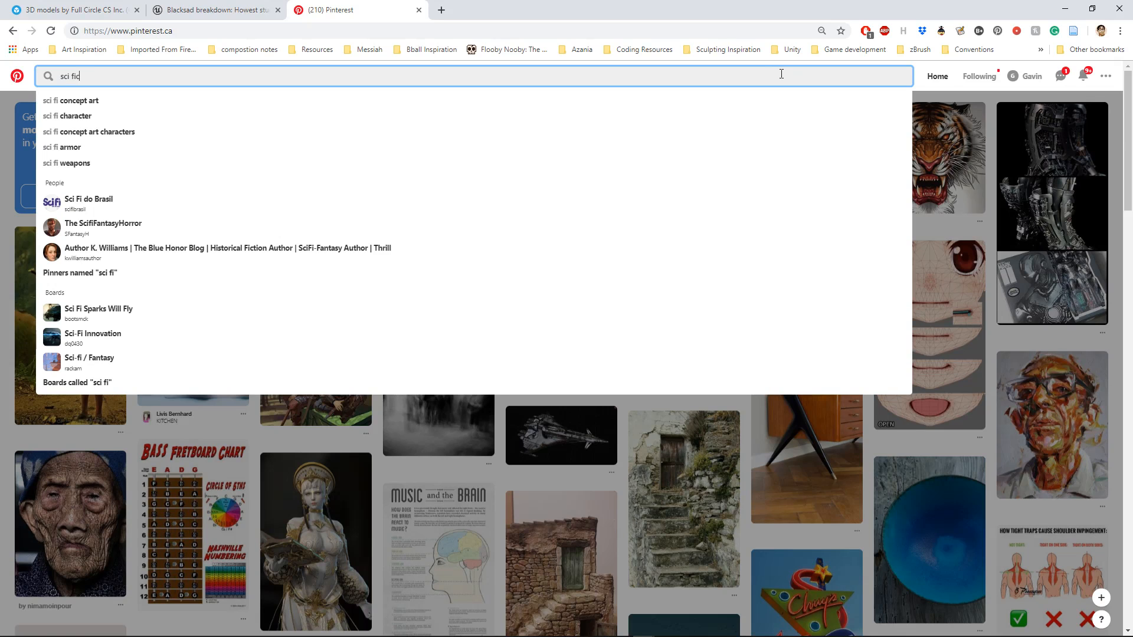
pyautogui.press('BackSpace')
pyautogui.write('envi')
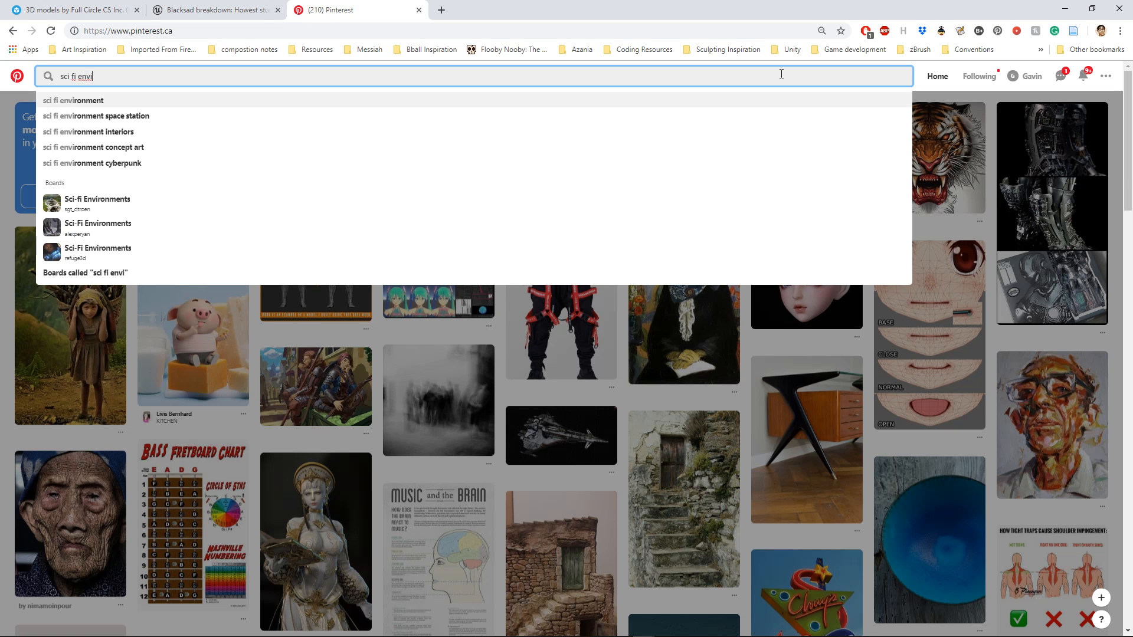
pyautogui.press('Return')
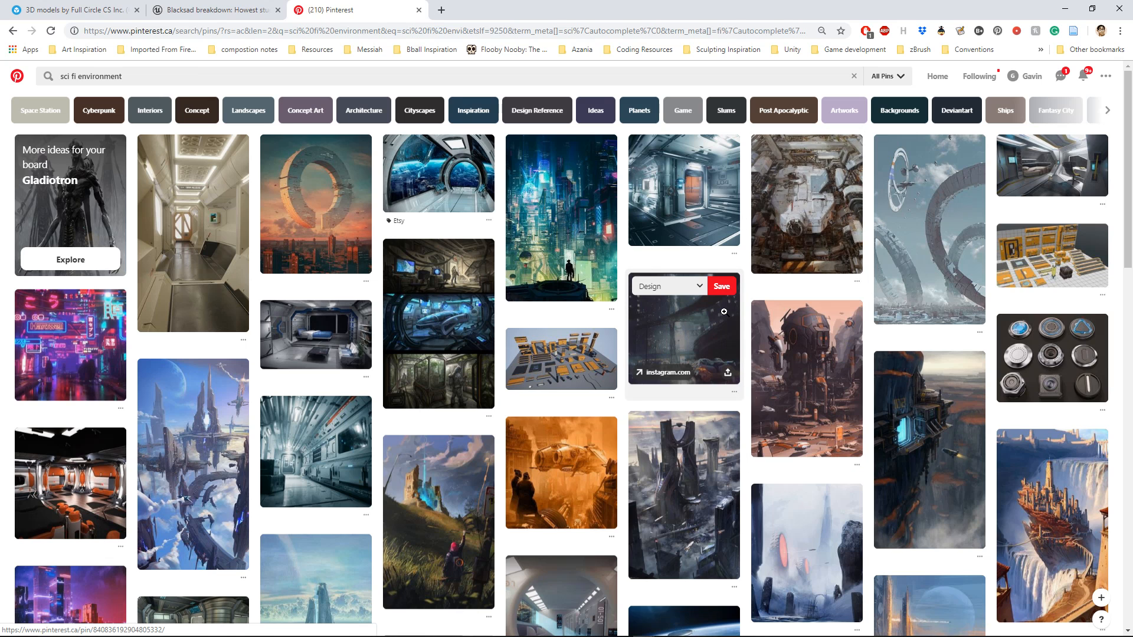
# Browse the sci-fi environment results and open the pin of the white cube-shaped ship hovering over a desert
pyautogui.scroll(-10, 637, 431)
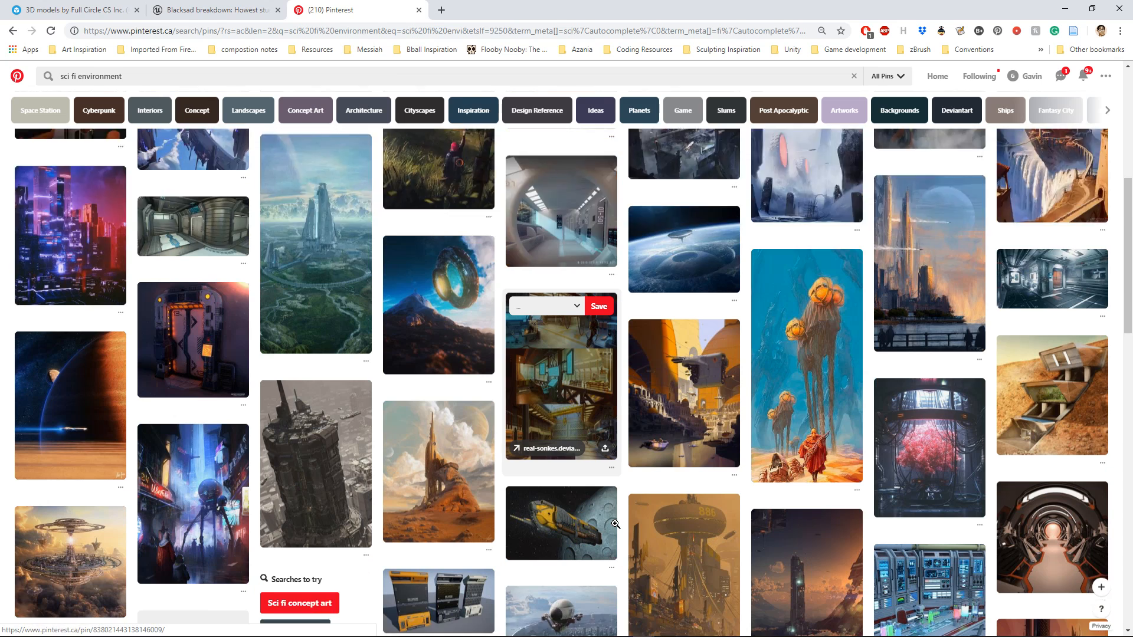
pyautogui.scroll(-2, 616, 524)
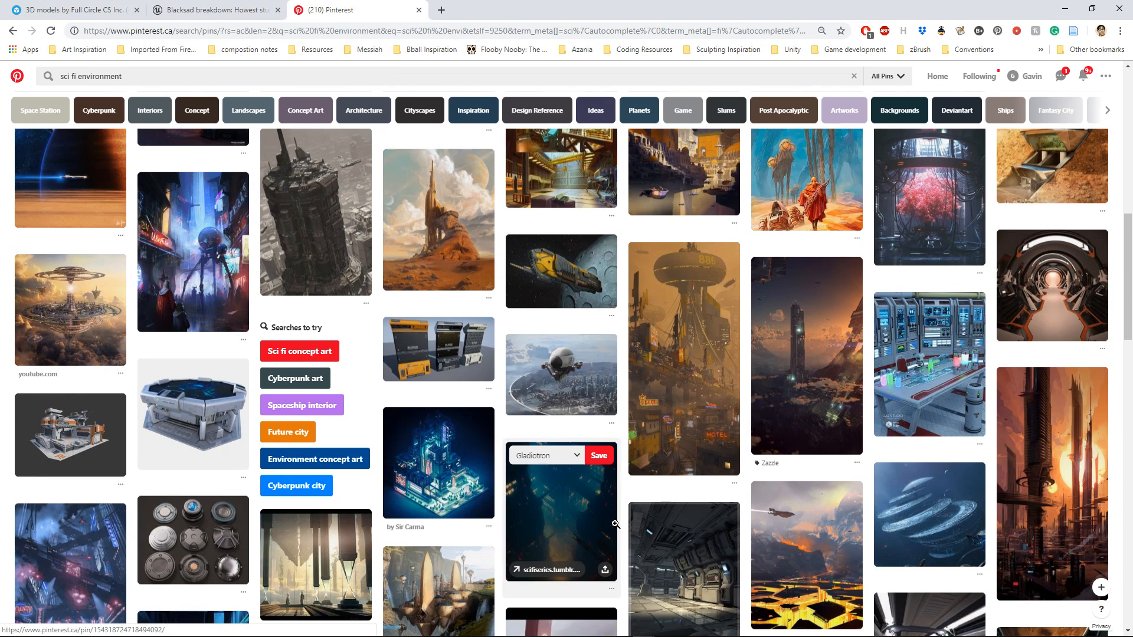
pyautogui.scroll(-6, 616, 524)
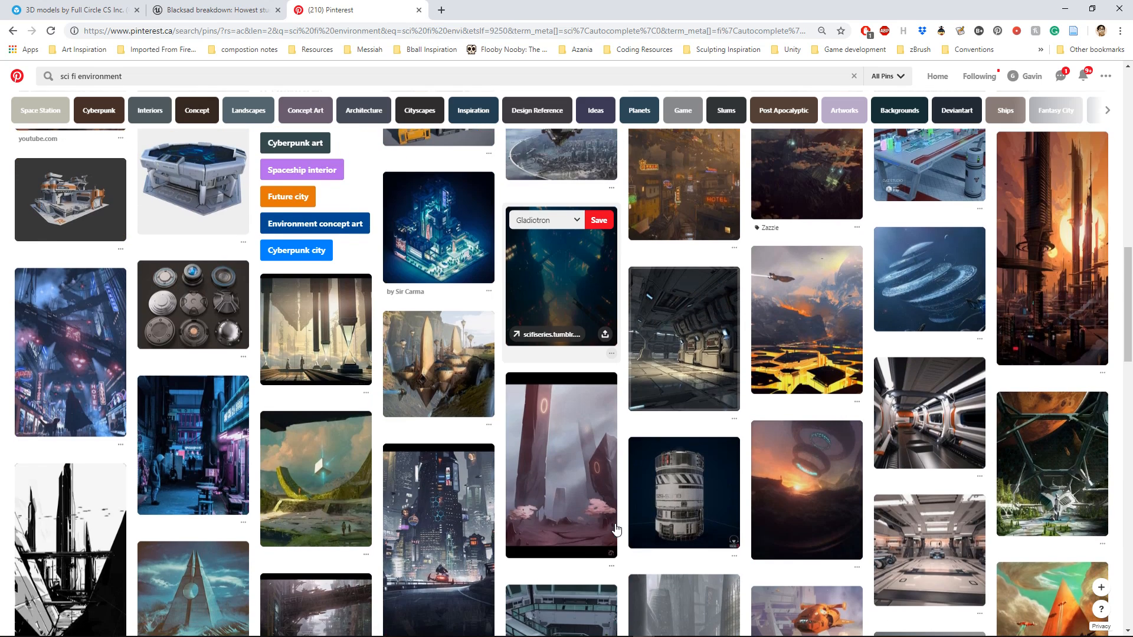
pyautogui.scroll(-5, 615, 524)
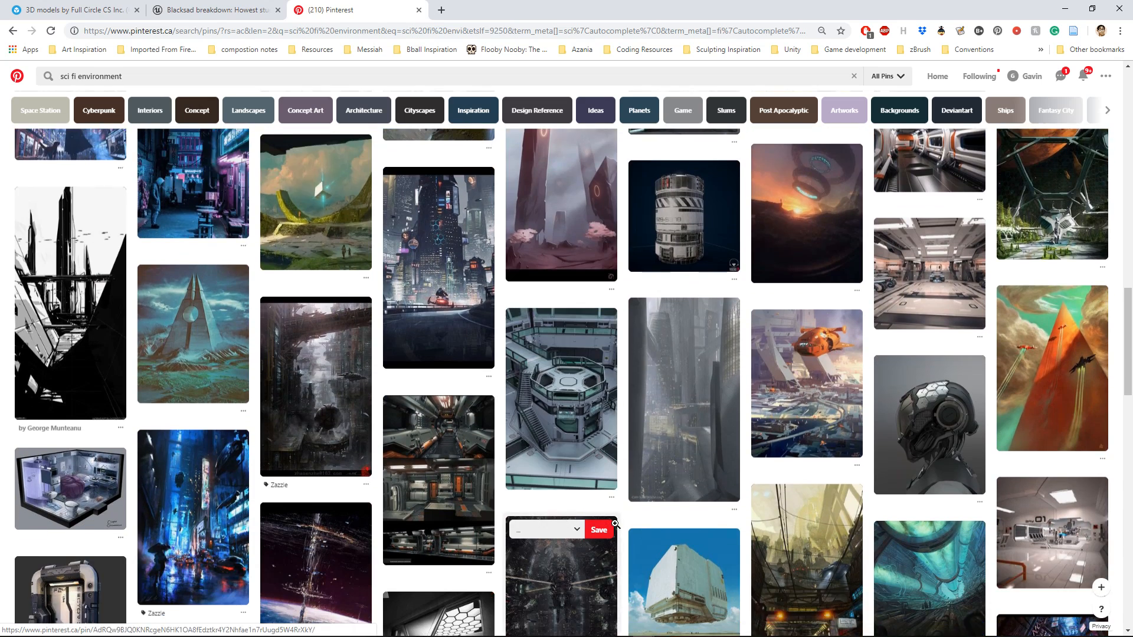
pyautogui.scroll(-1, 615, 524)
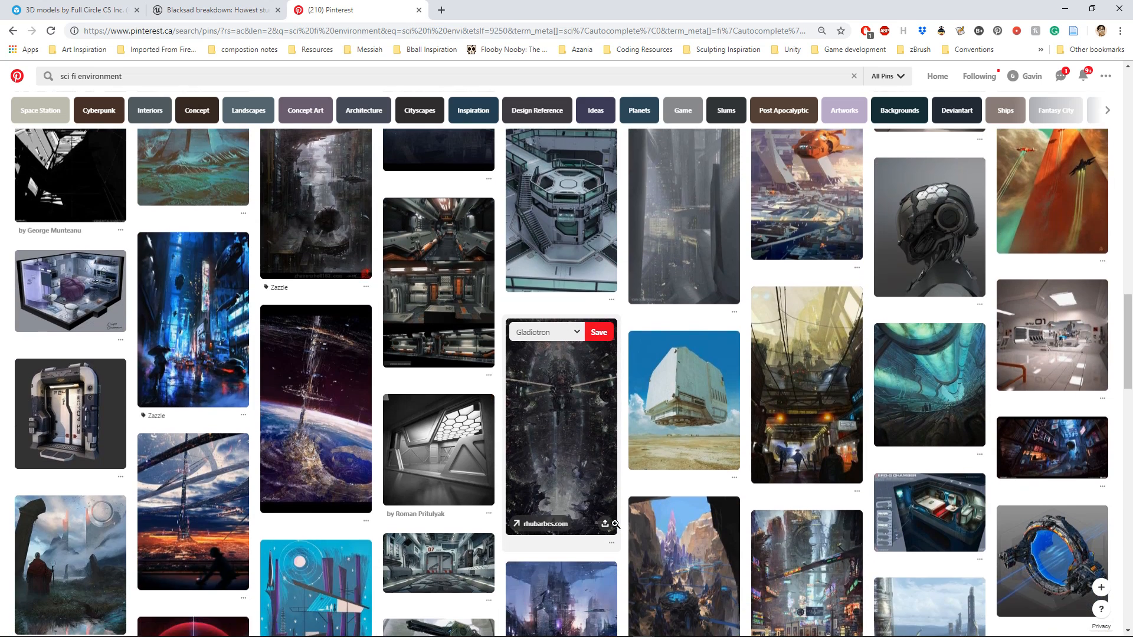
pyautogui.click(718, 400)
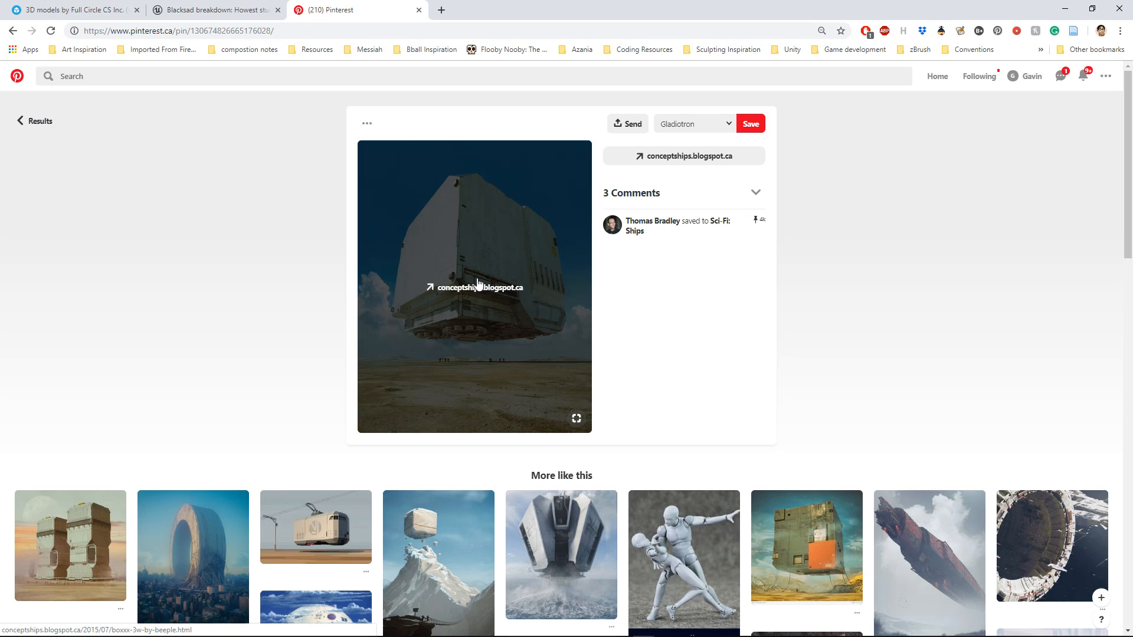
# Open the related pin showing two giant sci-fi towers and copy its image
pyautogui.click(98, 531)
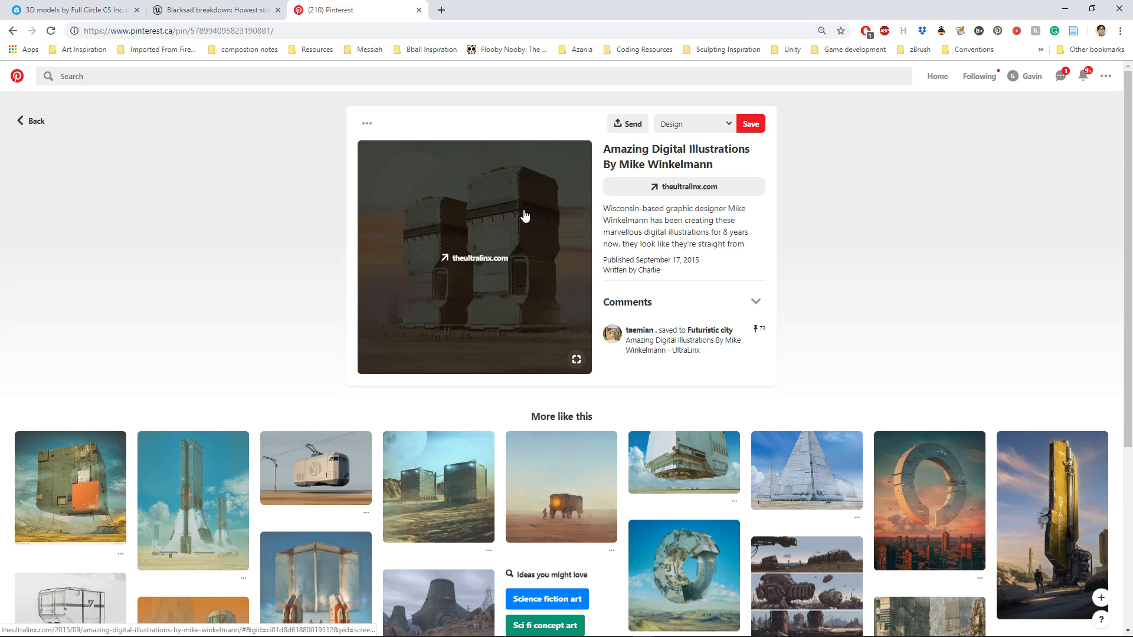
pyautogui.rightClick(524, 214)
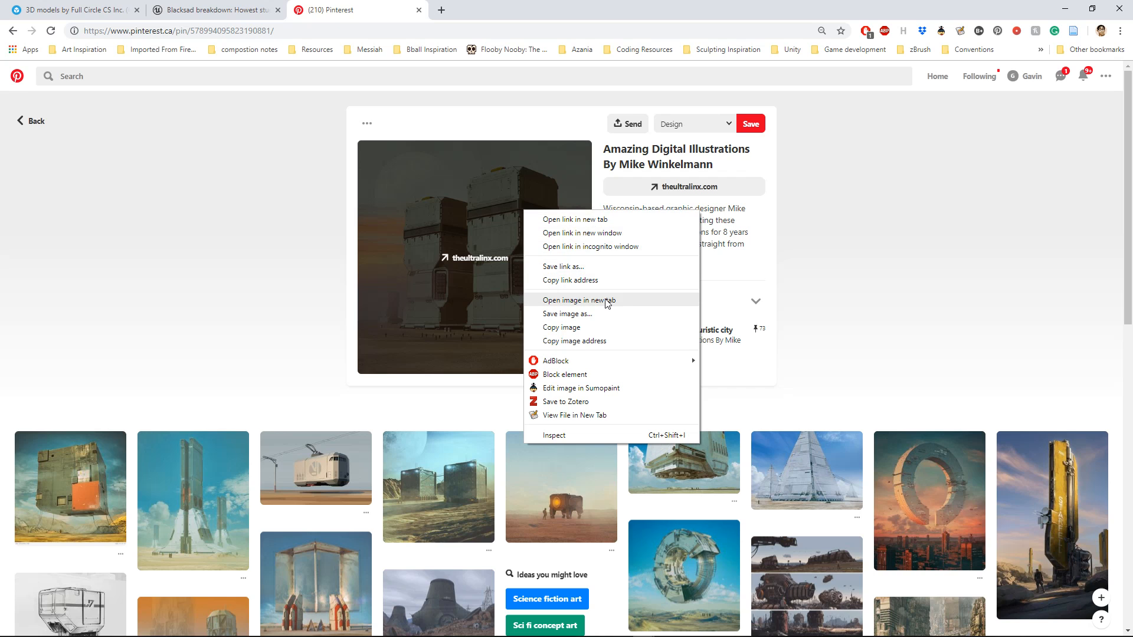
pyautogui.click(592, 330)
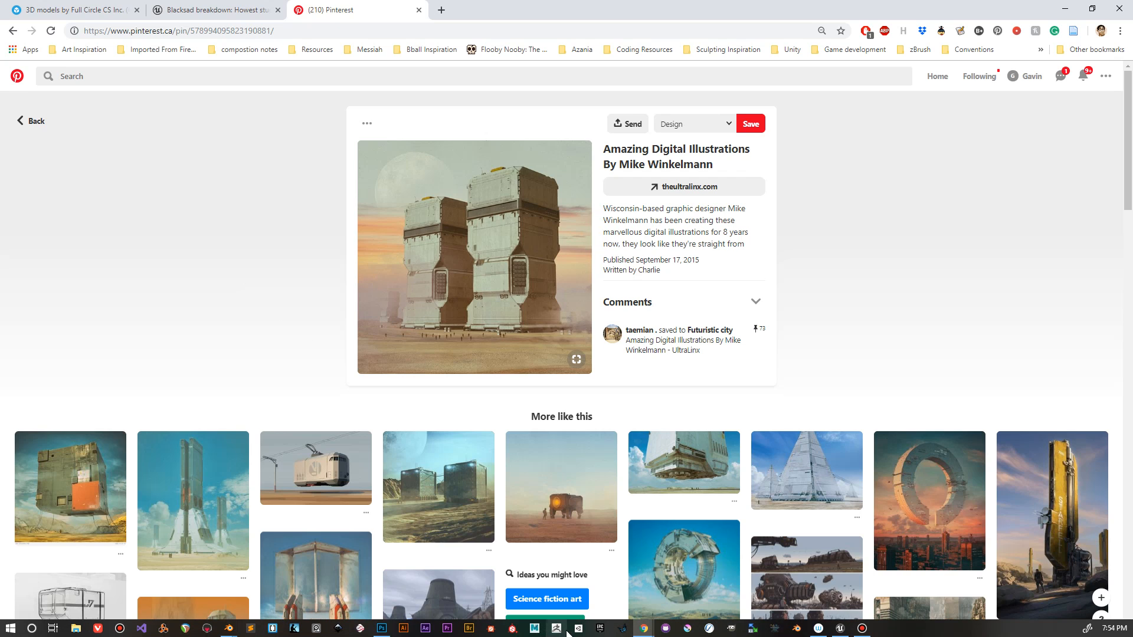
# Switch to Photoshop, dismiss the file-open dialog and create a new document from the 564 x 563 px Clipboard preset
pyautogui.moveTo(652, 631)
pyautogui.click(381, 628)
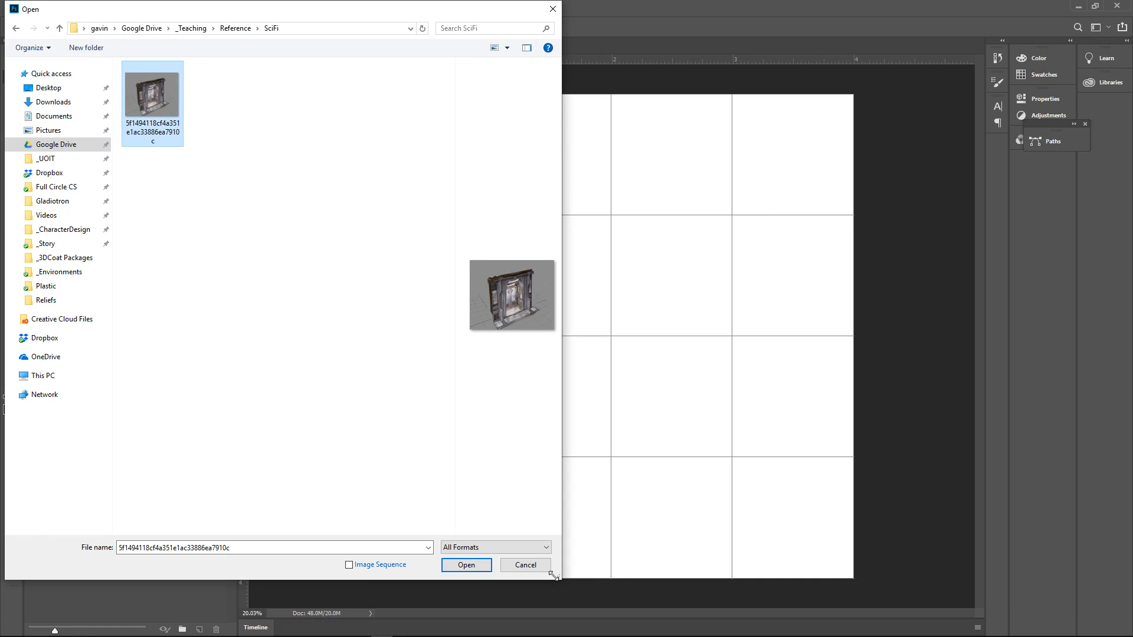
pyautogui.click(525, 565)
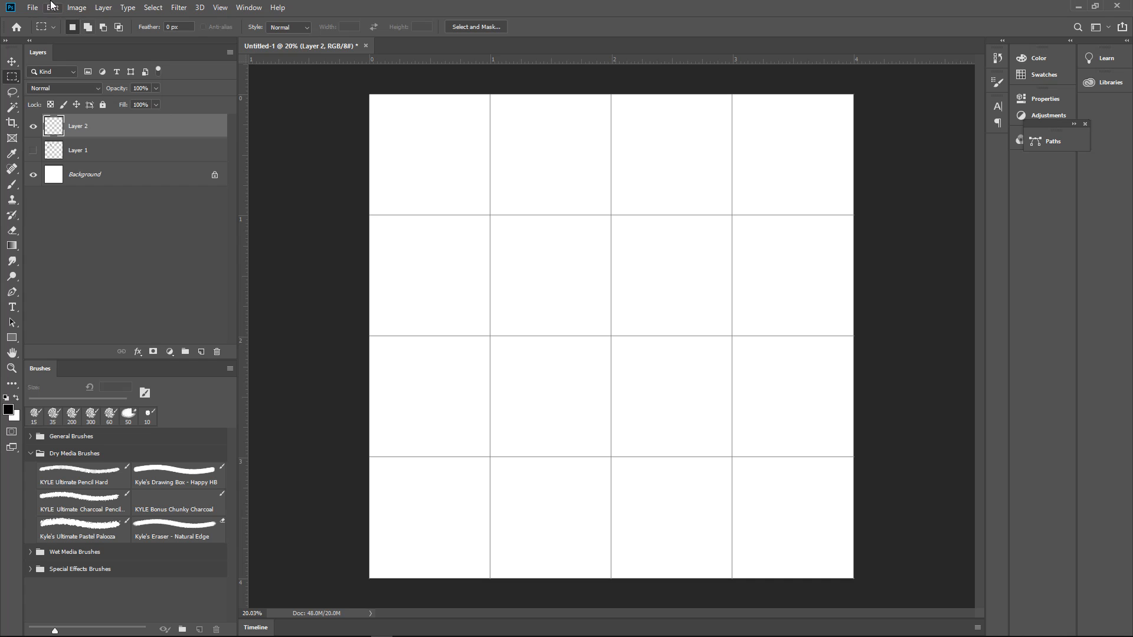
pyautogui.click(34, 8)
pyautogui.click(46, 21)
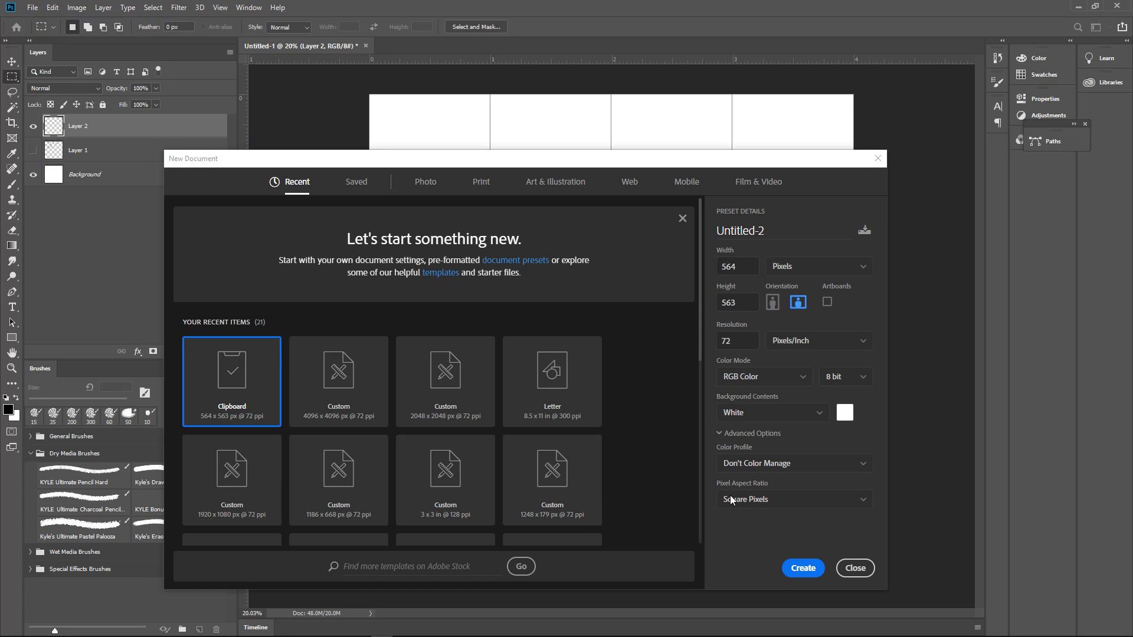
pyautogui.click(804, 566)
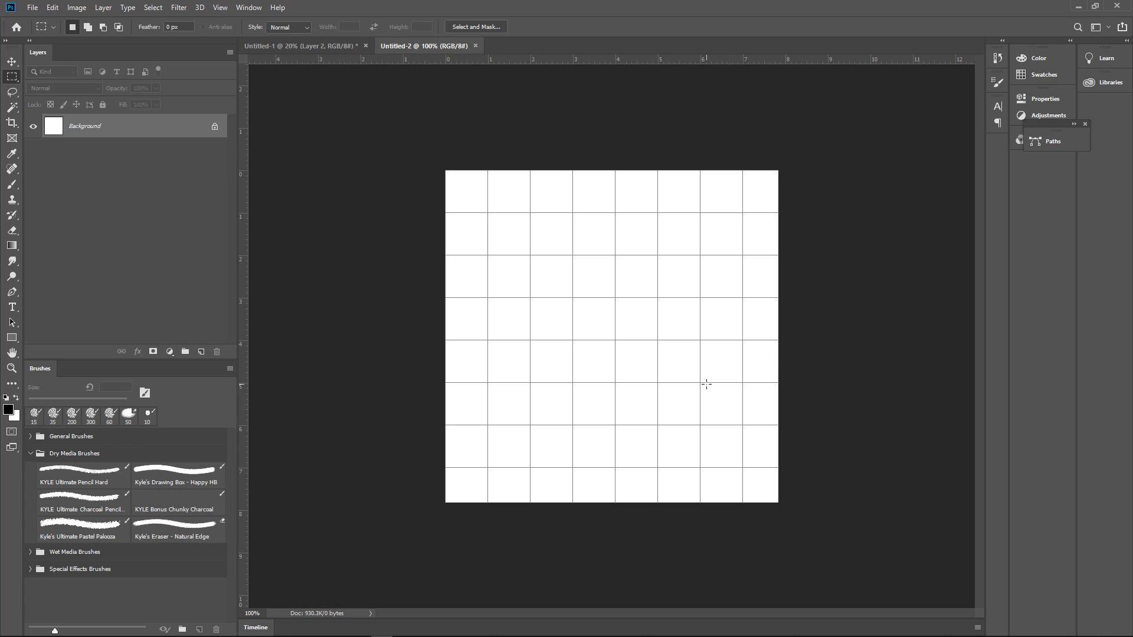
# Paste the copied tower image into the new document and dock that document beside the gridded tile canvas
pyautogui.hotkey('ctrl', 'v')
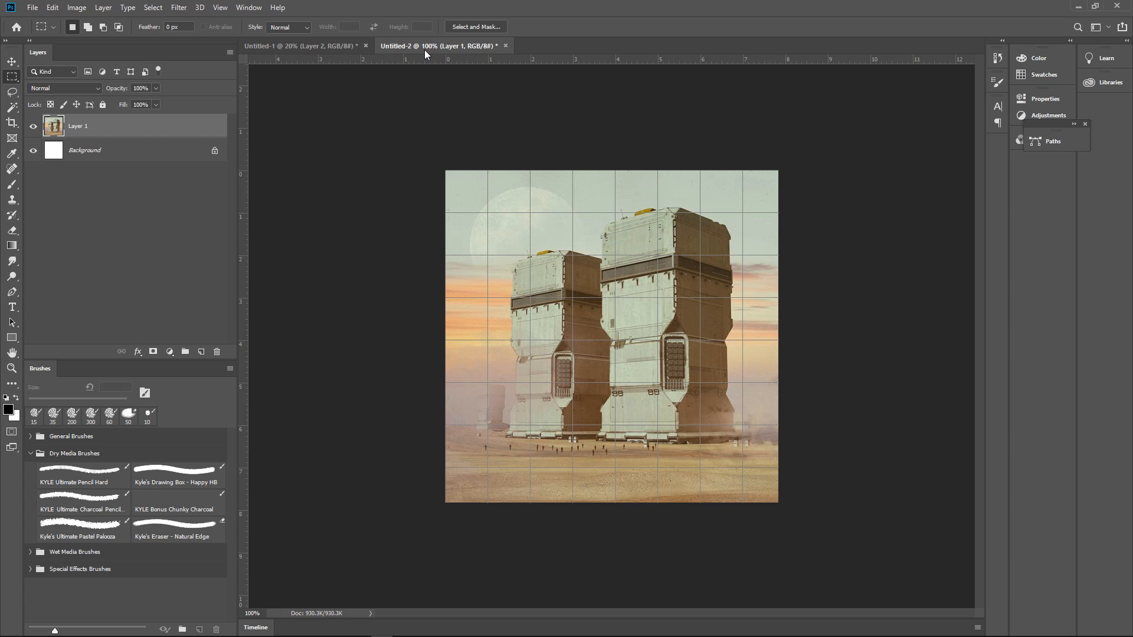
pyautogui.moveTo(425, 50); pyautogui.dragTo(984, 76)
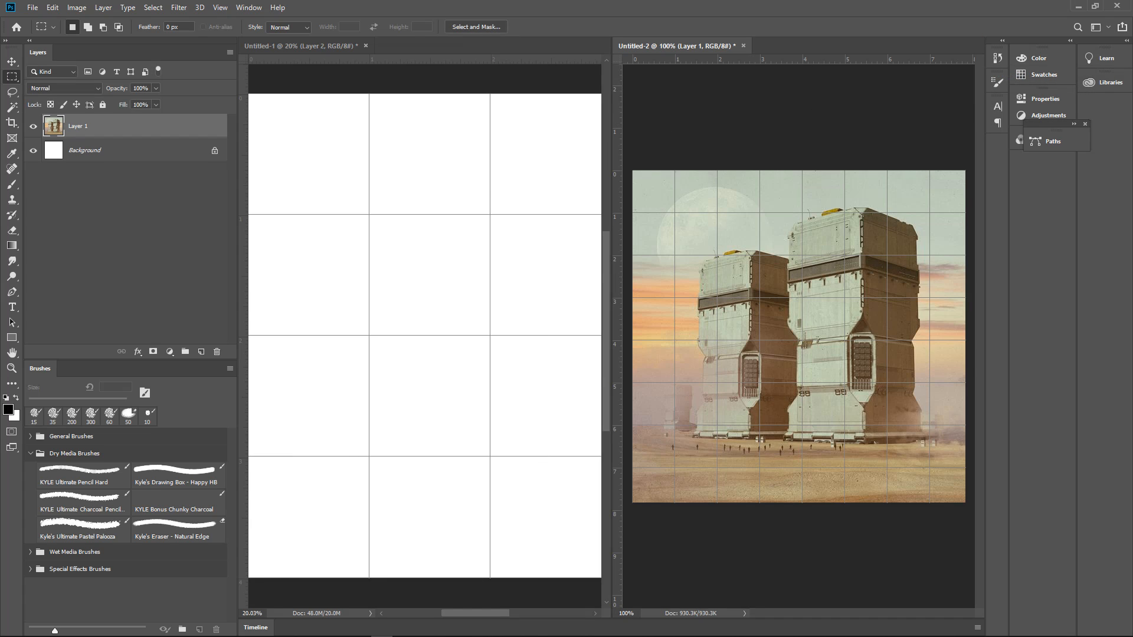
# Browse from the _Art folder to _2D > _Roughs > _Unsorted to find the scanned sketch pages
pyautogui.hotkey('ctrl', 'o')
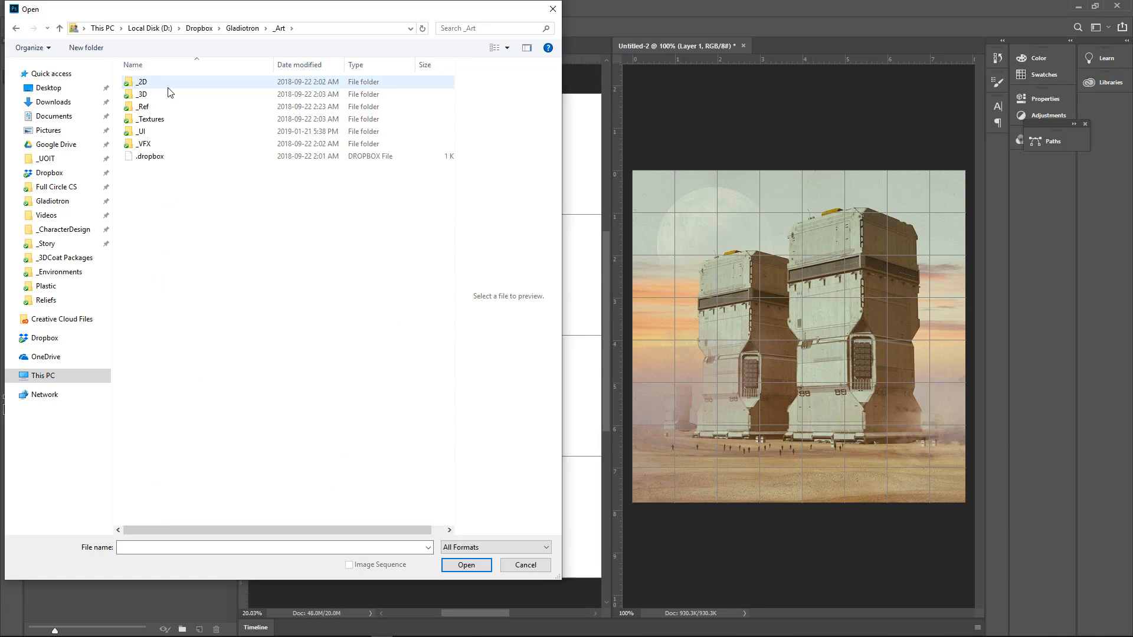
pyautogui.doubleClick(167, 92)
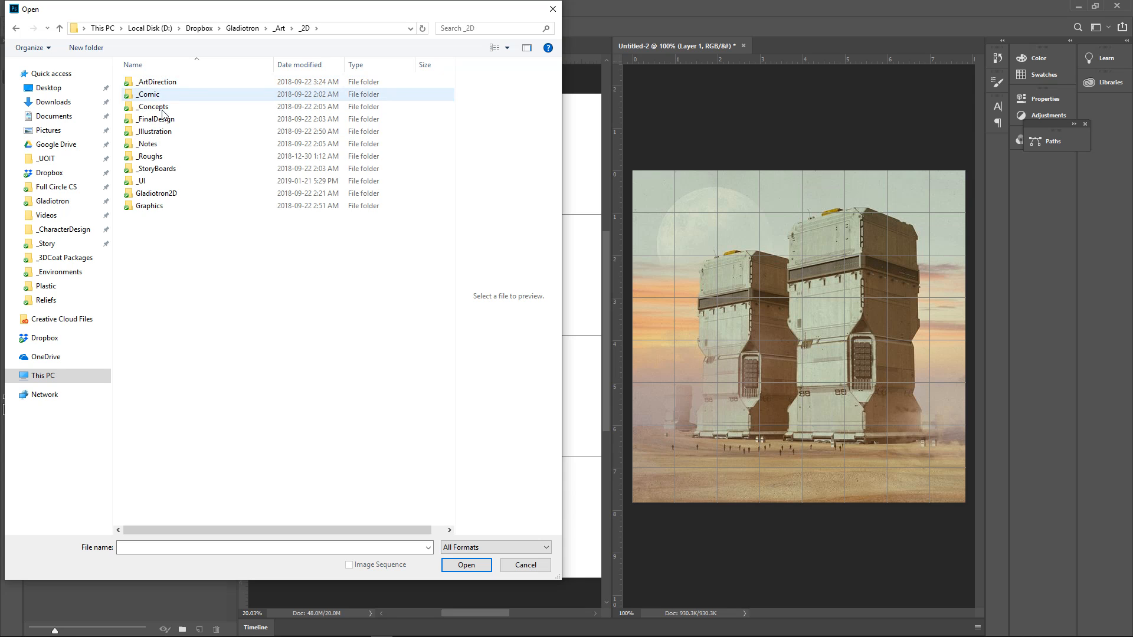
pyautogui.doubleClick(158, 155)
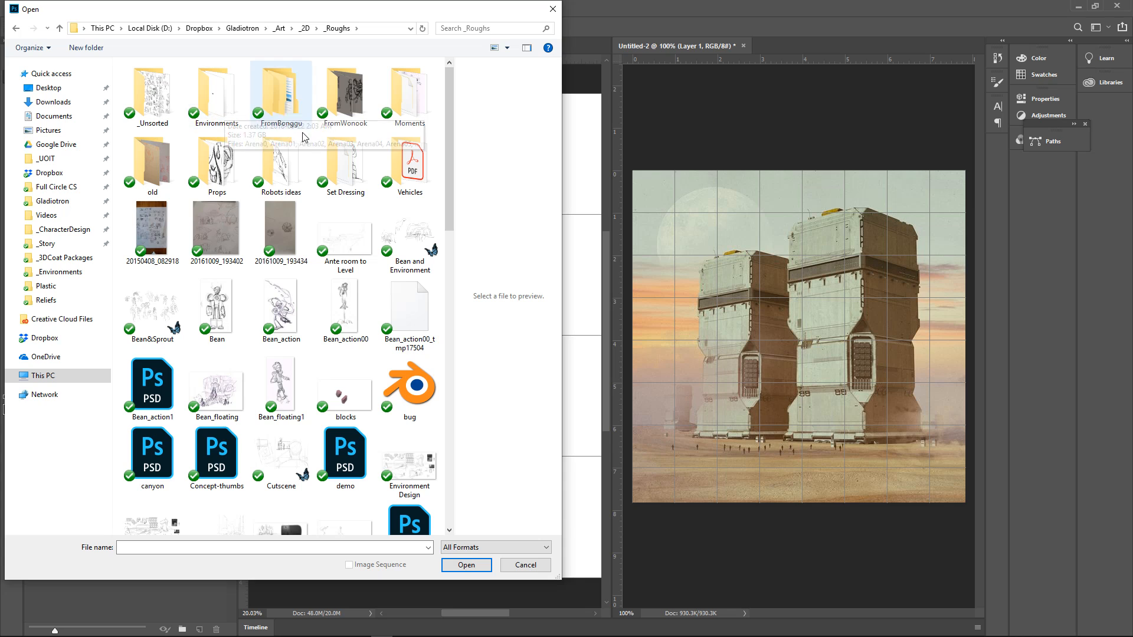
pyautogui.doubleClick(140, 76)
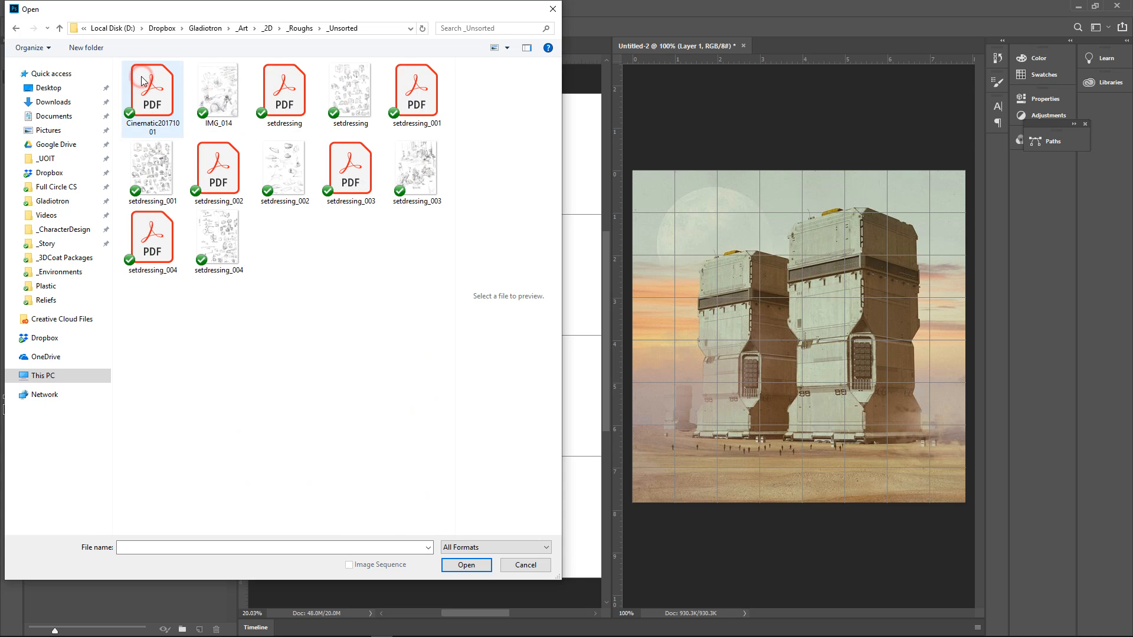
# Open the IMG_014, setdressing, setdressing_001, setdressing_002, setdressing_003 and setdressing_004 sketch images together from the _Unsorted folder
pyautogui.click(220, 94)
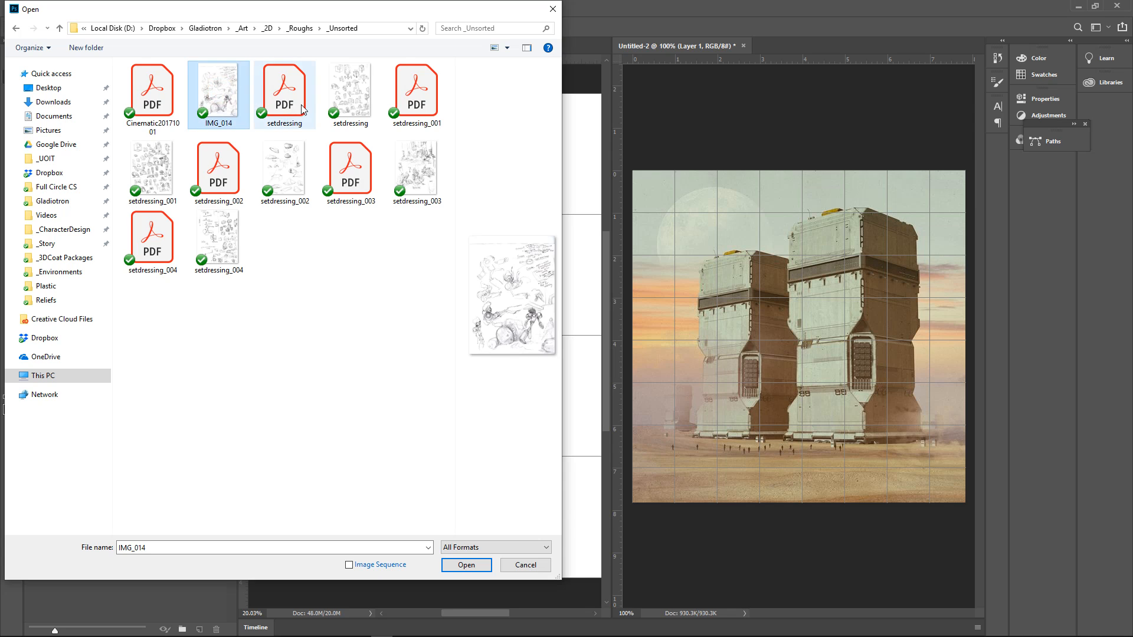
pyautogui.keyDown('ctrl'); pyautogui.click(350, 93); pyautogui.keyUp('ctrl')
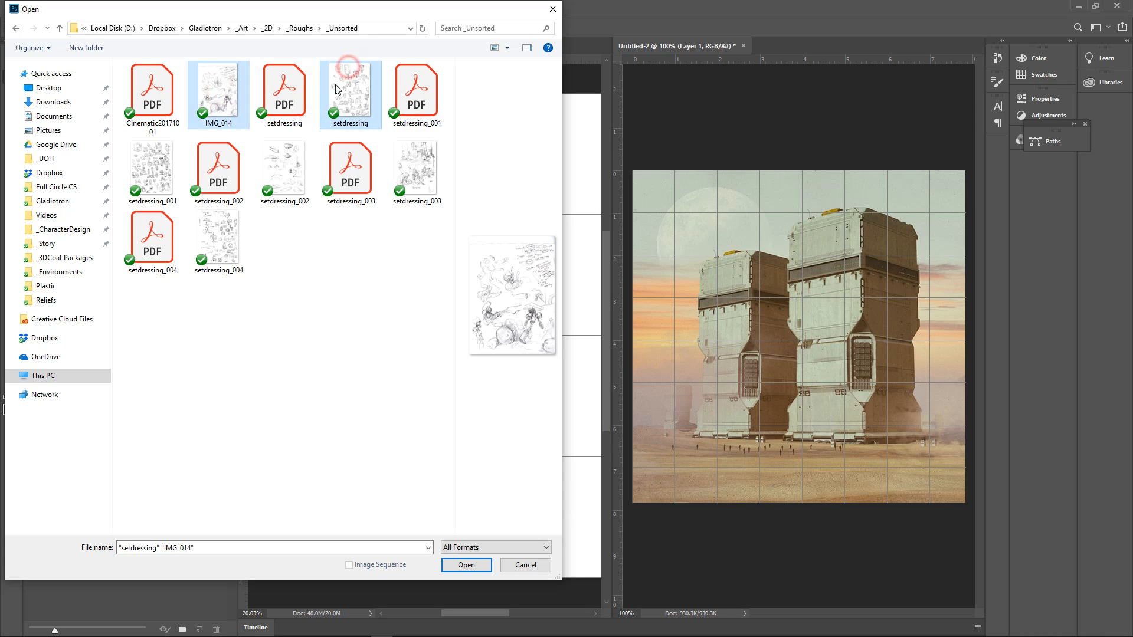
pyautogui.keyDown('ctrl'); pyautogui.click(298, 161); pyautogui.keyUp('ctrl')
pyautogui.keyDown('ctrl'); pyautogui.click(141, 161); pyautogui.keyUp('ctrl')
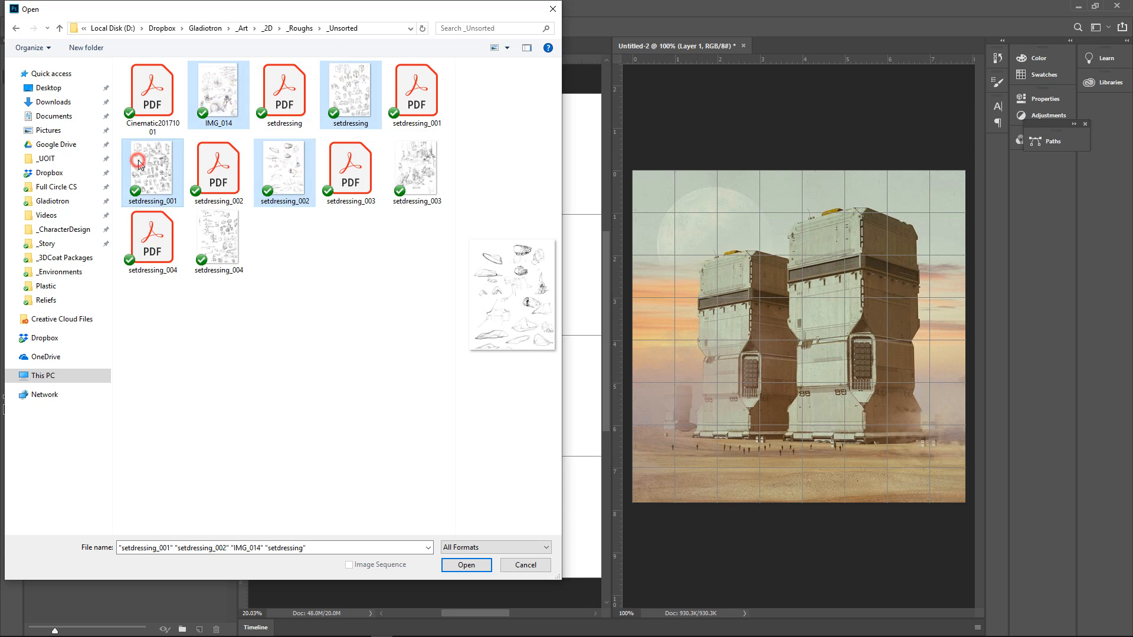
pyautogui.keyDown('ctrl'); pyautogui.click(230, 239); pyautogui.keyUp('ctrl')
pyautogui.keyDown('ctrl'); pyautogui.click(422, 157); pyautogui.keyUp('ctrl')
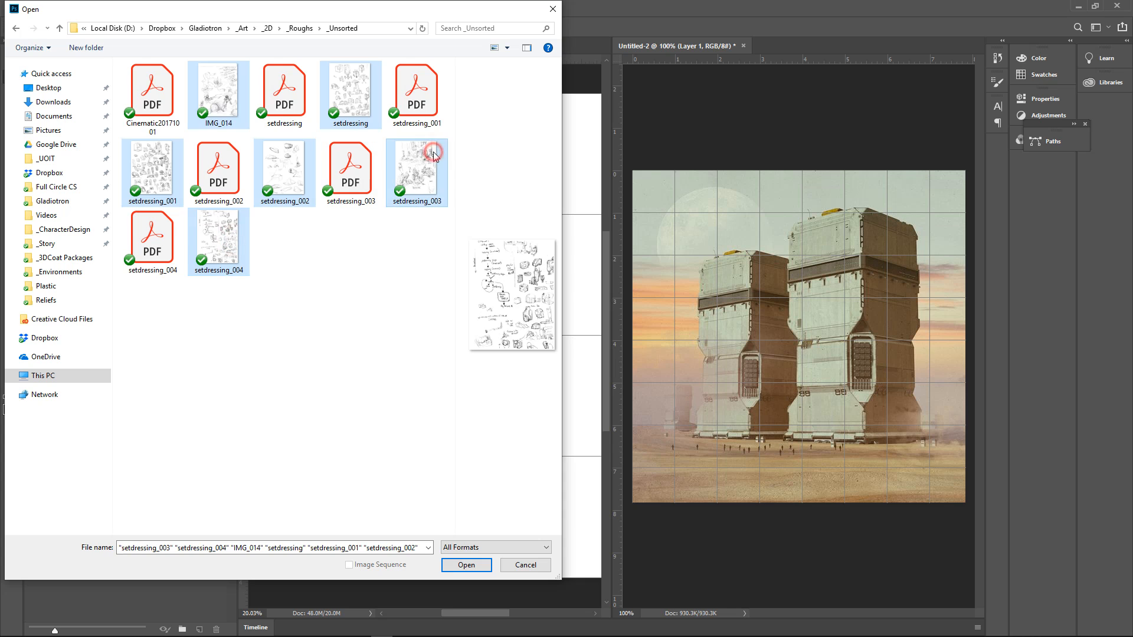
pyautogui.click(474, 565)
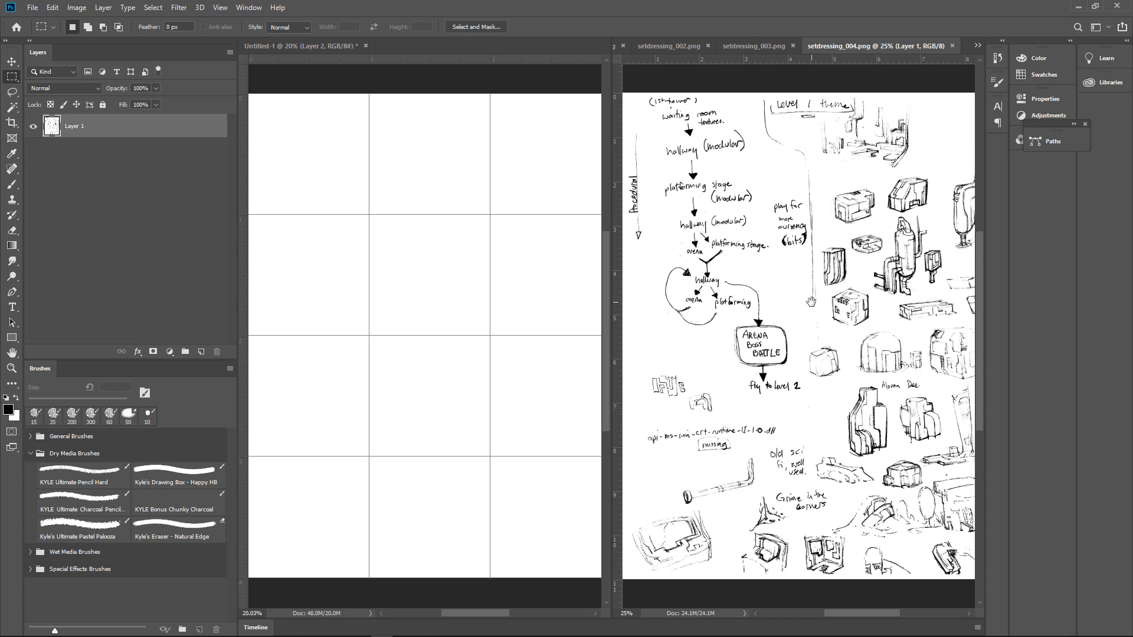
# Examine the building and prop sketches across the setdressing_004 page for usable tile shapes
pyautogui.moveTo(811, 302); pyautogui.dragTo(691, 291)
pyautogui.moveTo(763, 286)
pyautogui.mouseDown()
pyautogui.moveTo(817, 282)
pyautogui.moveTo(822, 213)
pyautogui.moveTo(851, 263)
pyautogui.moveTo(826, 361)
pyautogui.moveTo(784, 379)
pyautogui.moveTo(814, 228)
pyautogui.mouseUp()
pyautogui.moveTo(767, 424); pyautogui.dragTo(802, 231)
pyautogui.moveTo(847, 366)
pyautogui.mouseDown()
pyautogui.moveTo(824, 302)
pyautogui.moveTo(791, 269)
pyautogui.mouseUp()
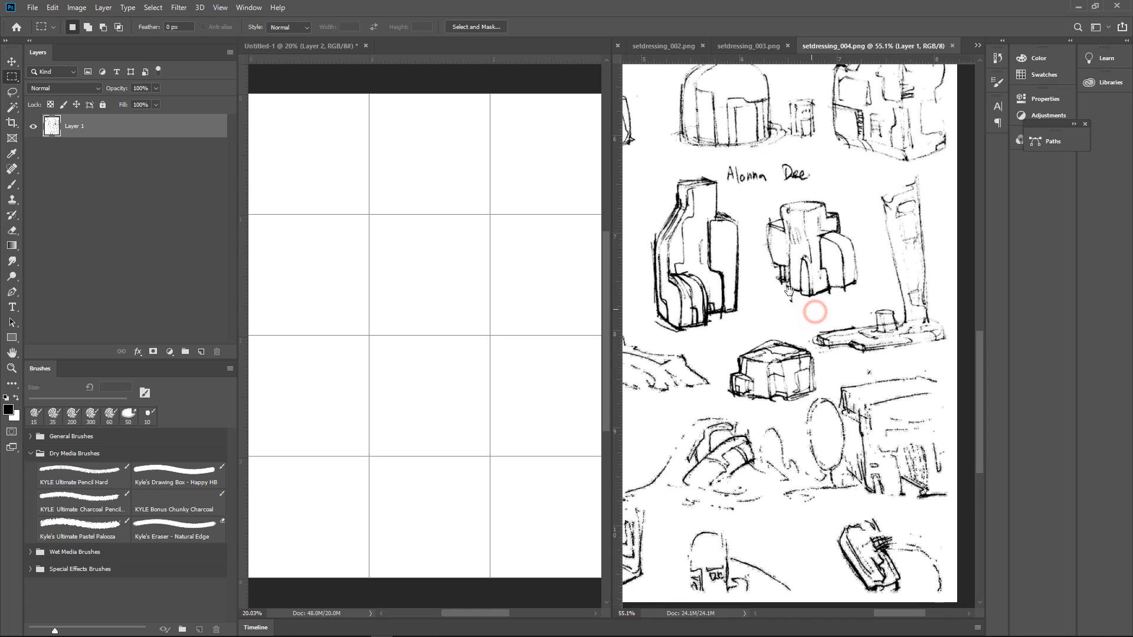
pyautogui.moveTo(814, 311)
pyautogui.mouseDown()
pyautogui.moveTo(900, 295)
pyautogui.moveTo(889, 276)
pyautogui.moveTo(946, 388)
pyautogui.moveTo(862, 222)
pyautogui.moveTo(839, 214)
pyautogui.moveTo(784, 245)
pyautogui.mouseUp()
pyautogui.moveTo(840, 262)
pyautogui.mouseDown()
pyautogui.moveTo(731, 210)
pyautogui.moveTo(662, 214)
pyautogui.mouseUp()
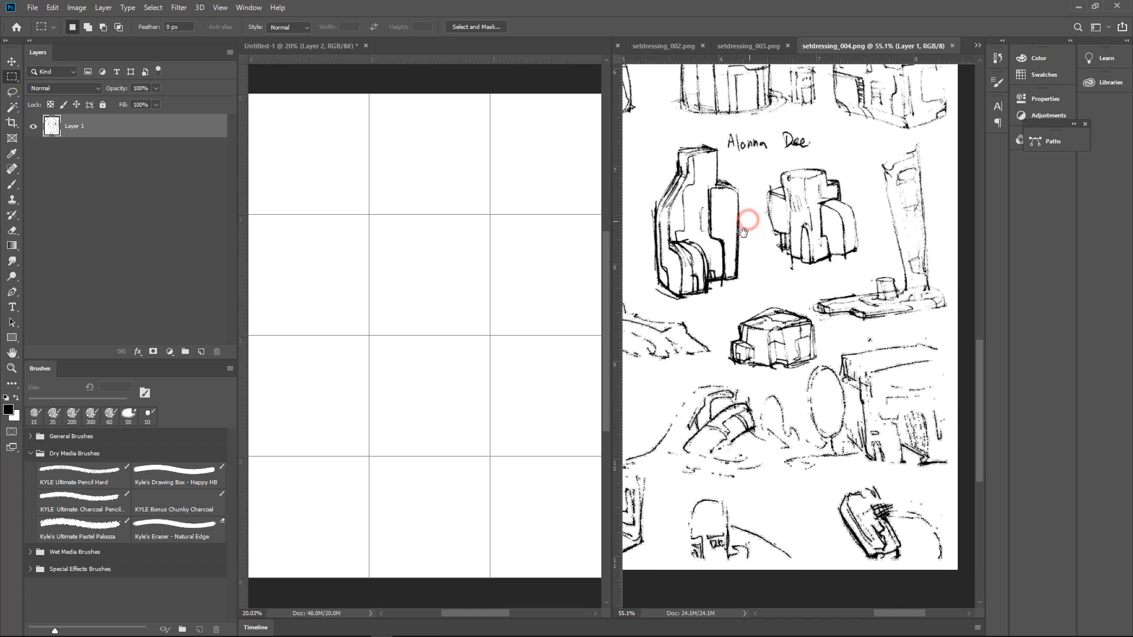
pyautogui.moveTo(748, 227); pyautogui.dragTo(761, 401)
pyautogui.moveTo(767, 291); pyautogui.dragTo(820, 431)
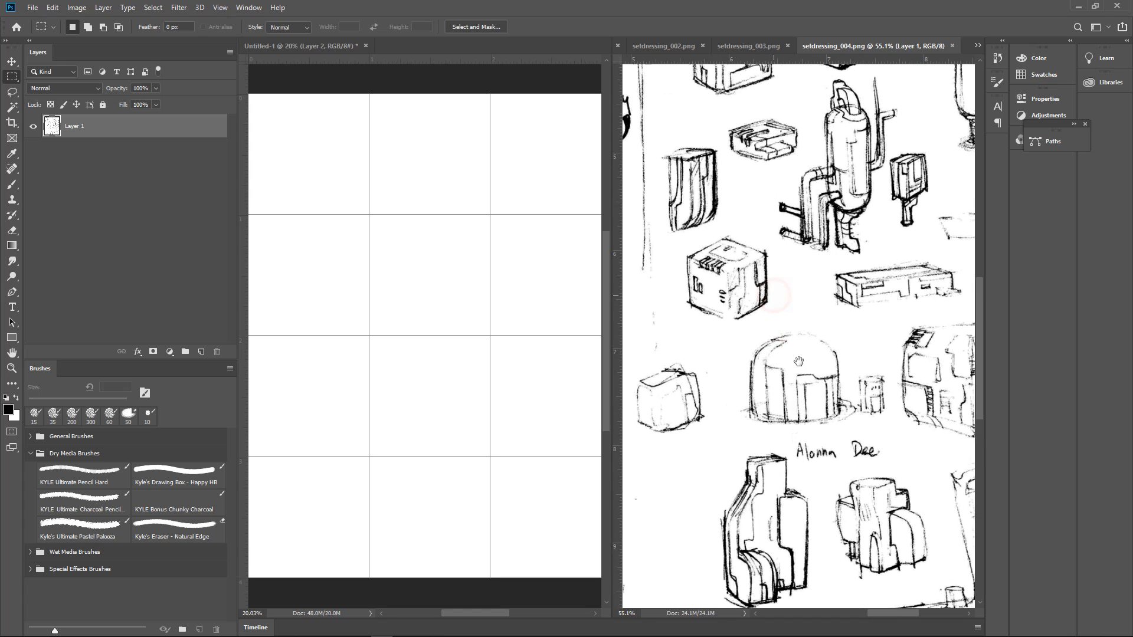
pyautogui.moveTo(782, 319); pyautogui.dragTo(776, 410)
# Copy the long box-shaped sketch from setdressing_004 and paste it into a new document made from the 404 x 143 px Clipboard preset
pyautogui.moveTo(824, 369)
pyautogui.mouseDown()
pyautogui.moveTo(741, 317)
pyautogui.moveTo(771, 296)
pyautogui.moveTo(710, 277)
pyautogui.moveTo(727, 278)
pyautogui.mouseUp()
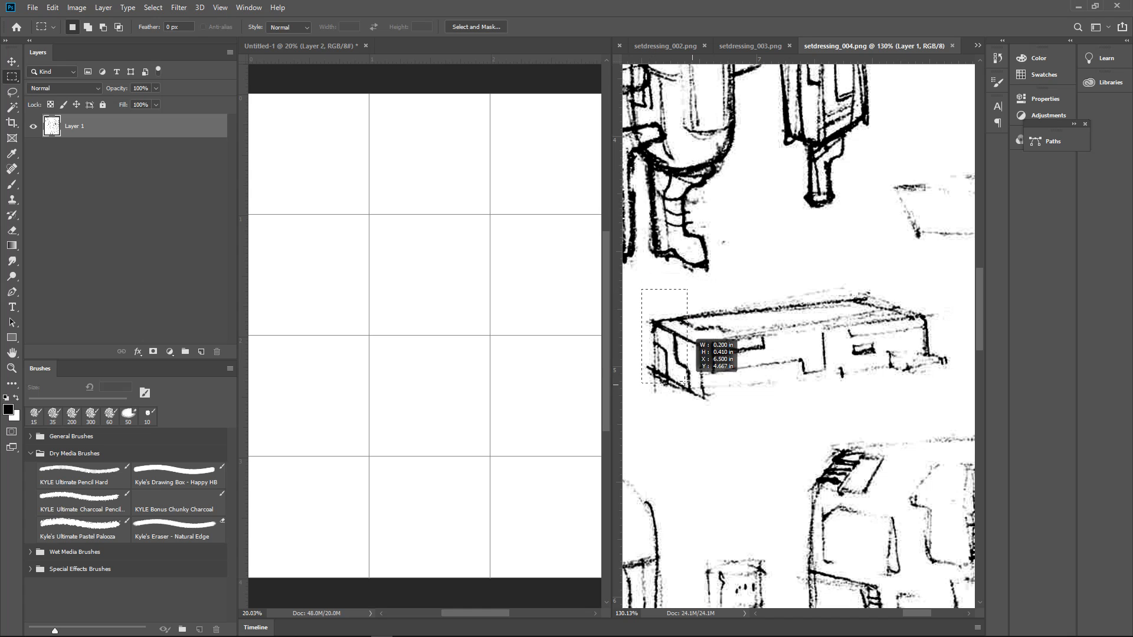
pyautogui.moveTo(945, 403); pyautogui.dragTo(949, 398)
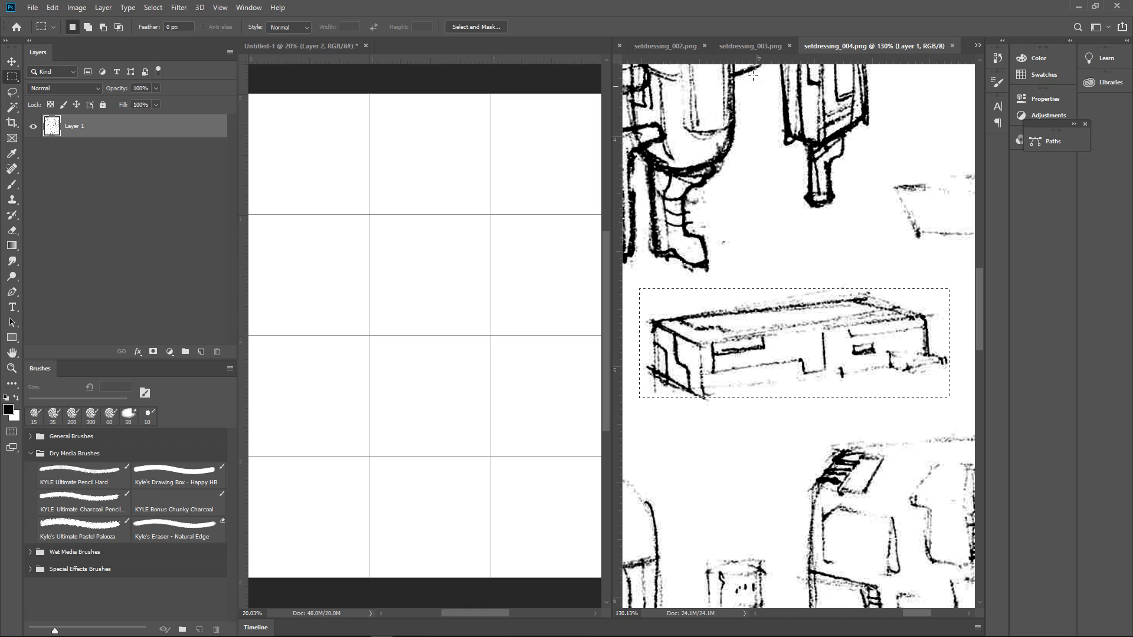
pyautogui.click(32, 7)
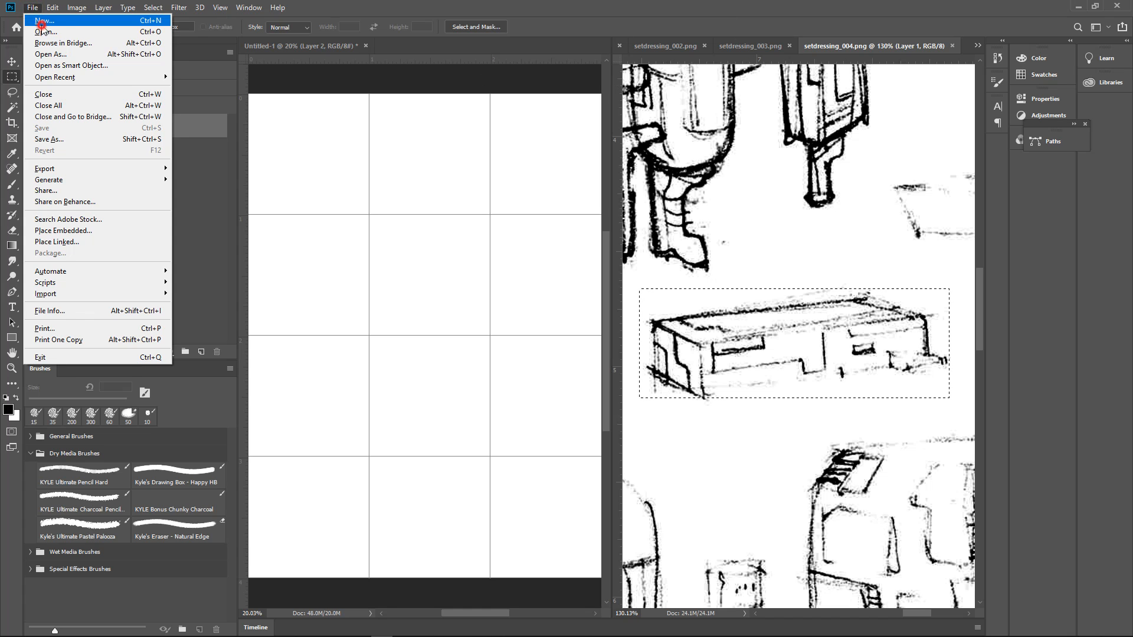
pyautogui.click(44, 21)
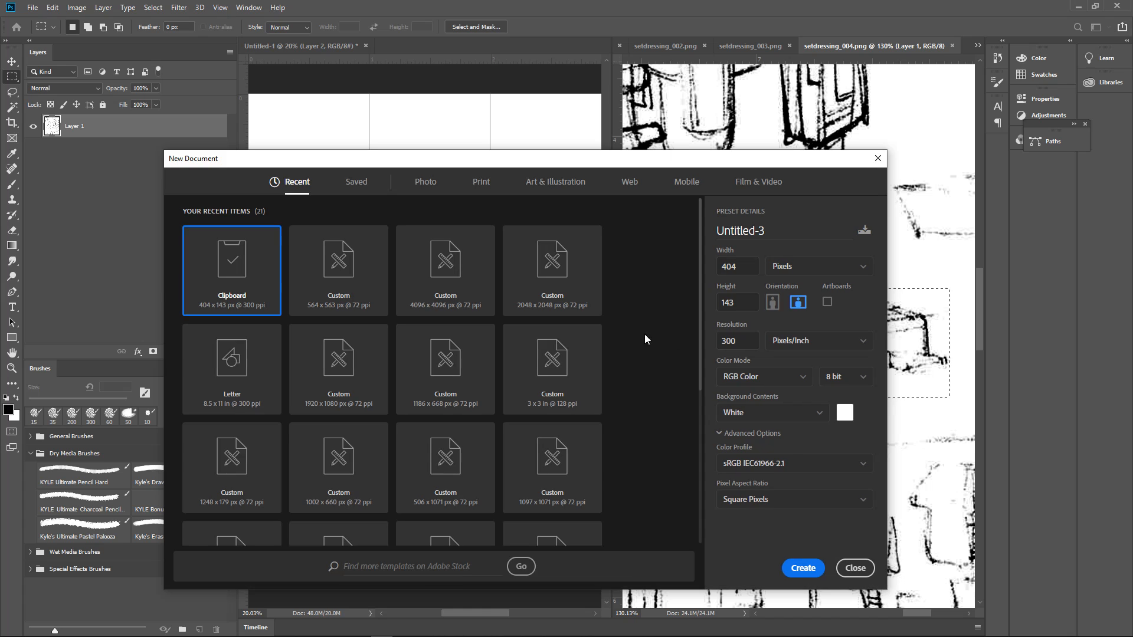
pyautogui.click(792, 568)
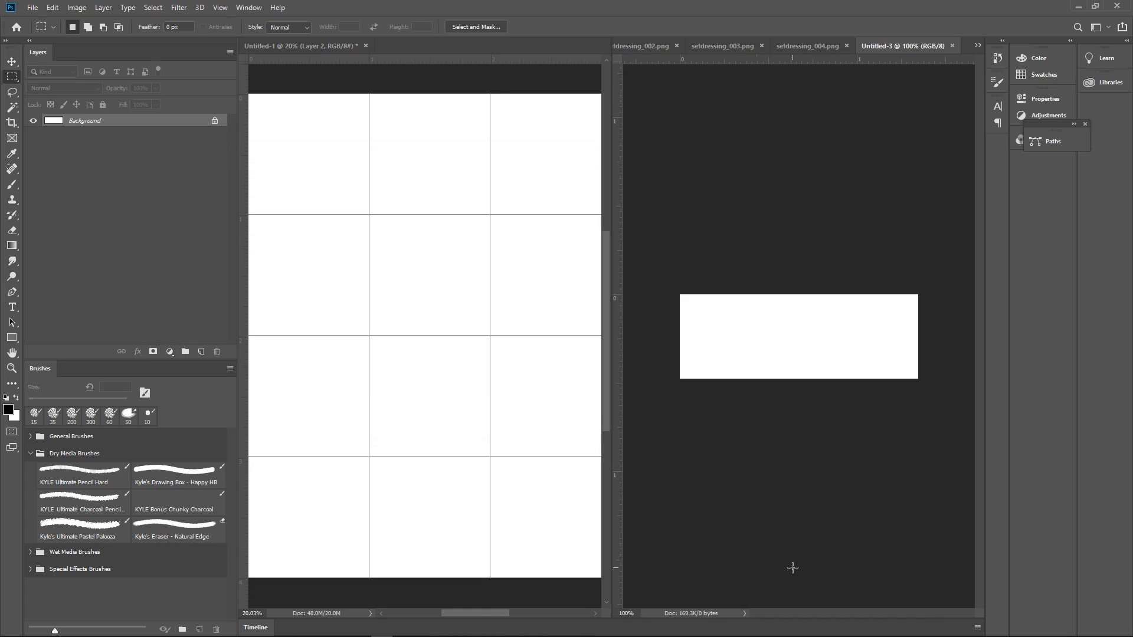
pyautogui.hotkey('ctrl', 'v')
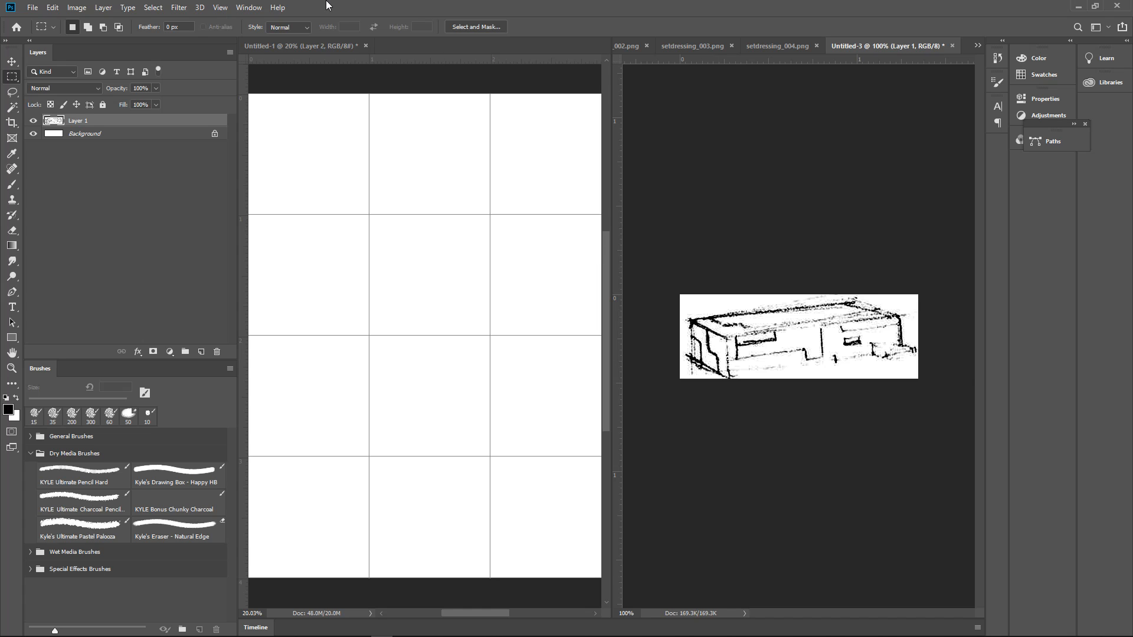
# Rotate the box sketch's canvas 90° clockwise
pyautogui.click(76, 7)
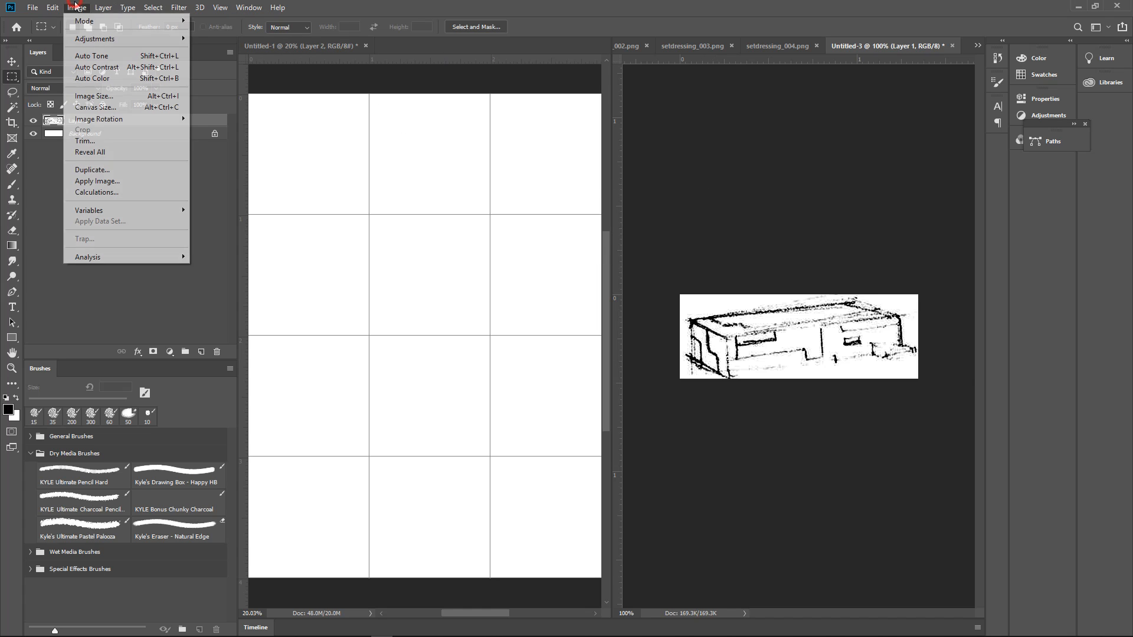
pyautogui.moveTo(145, 123)
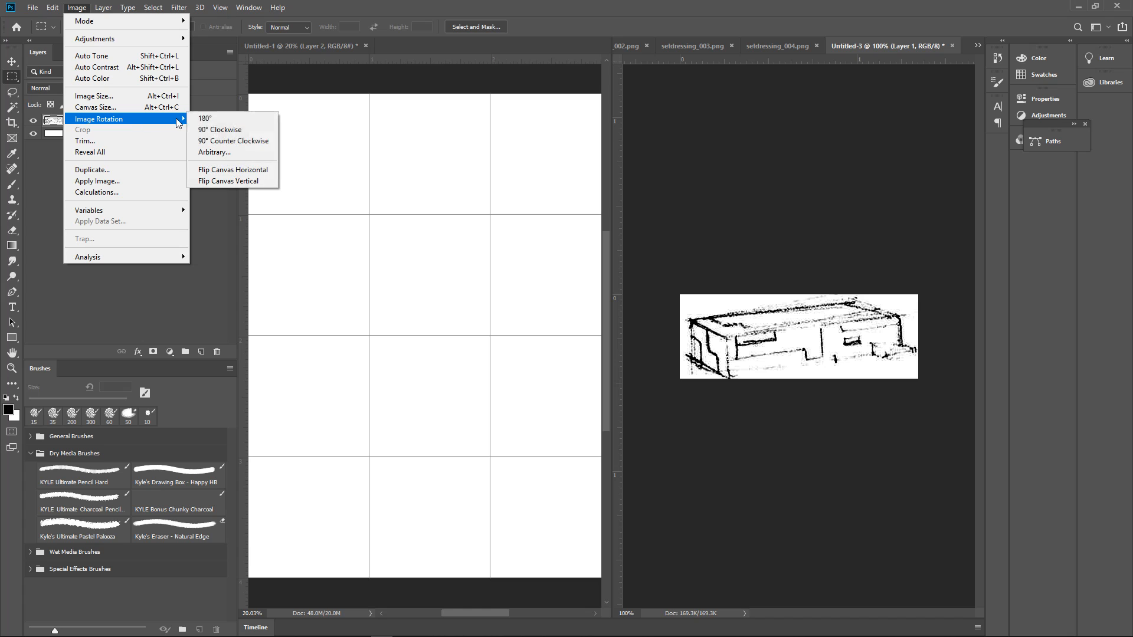
pyautogui.click(241, 130)
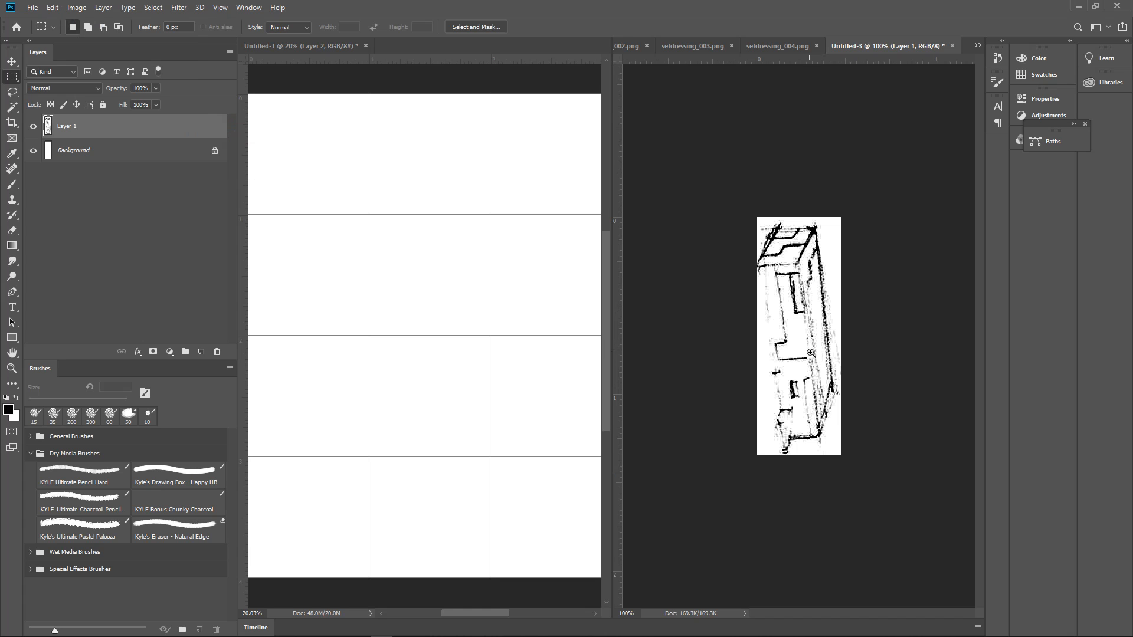
# Darken the long left edge of the box's front face in black with the pastel brush at about 7 to 8 px
pyautogui.moveTo(810, 352); pyautogui.dragTo(860, 329)
pyautogui.press('b')
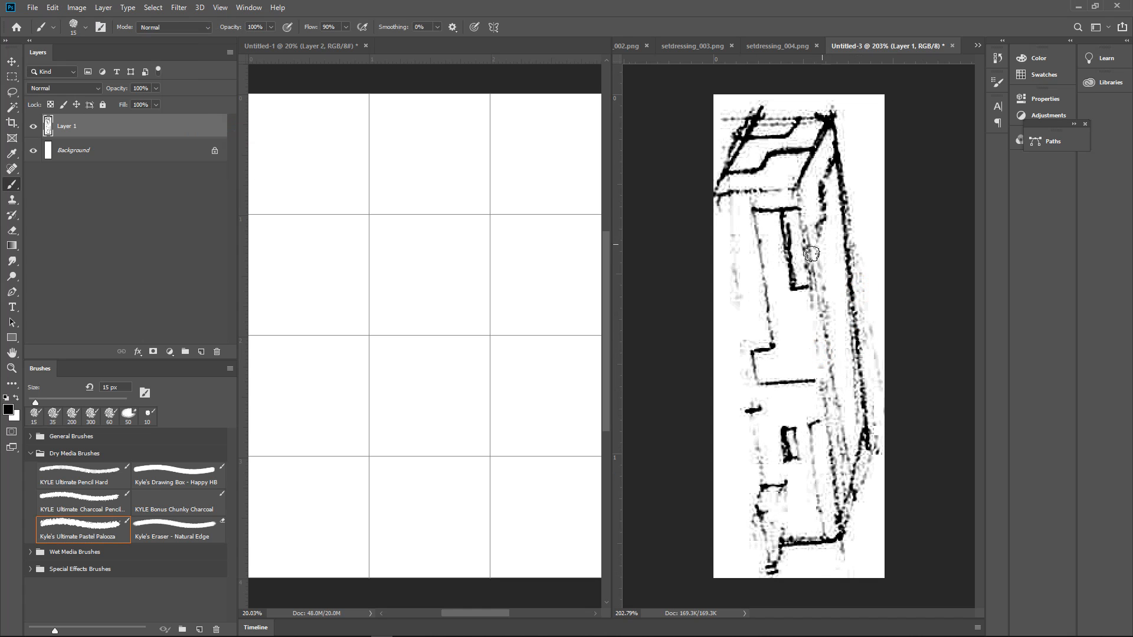
pyautogui.press('[')
pyautogui.press('[')
pyautogui.press('[')
pyautogui.press('[')
pyautogui.press('[')
pyautogui.moveTo(714, 194); pyautogui.dragTo(718, 189)
pyautogui.press(']')
pyautogui.moveTo(715, 193); pyautogui.dragTo(734, 280)
pyautogui.press(']')
pyautogui.press(']')
pyautogui.moveTo(722, 199); pyautogui.dragTo(745, 357)
pyautogui.moveTo(724, 206); pyautogui.dragTo(749, 395)
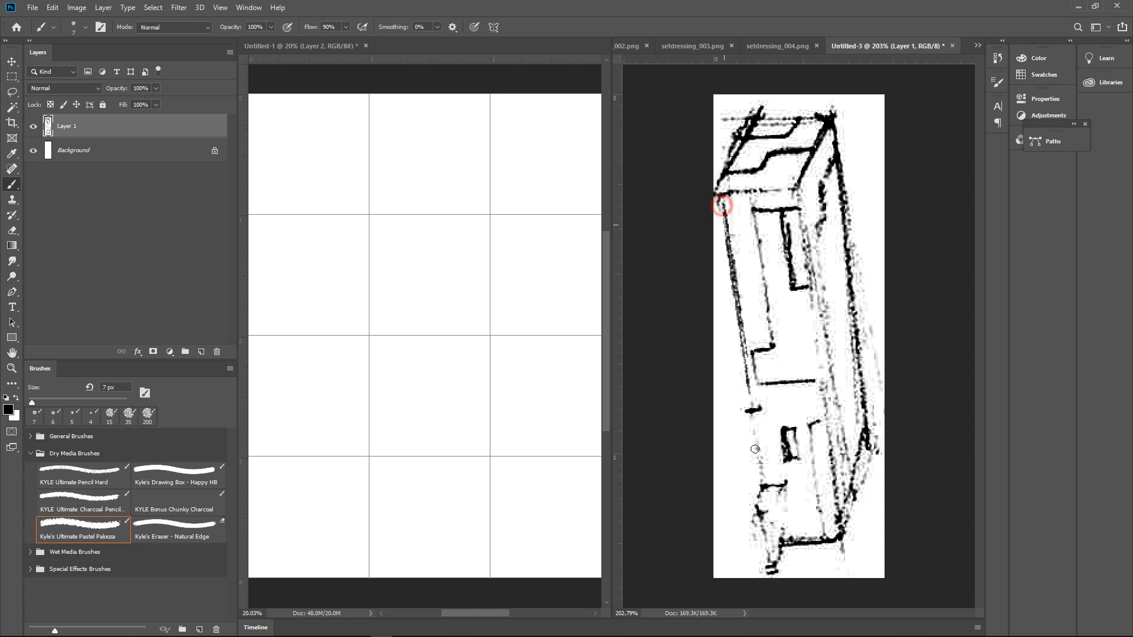
pyautogui.moveTo(722, 261); pyautogui.dragTo(759, 484)
pyautogui.press(']')
pyautogui.moveTo(735, 319); pyautogui.dragTo(762, 485)
pyautogui.moveTo(742, 354); pyautogui.dragTo(772, 546)
pyautogui.moveTo(751, 416); pyautogui.dragTo(775, 548)
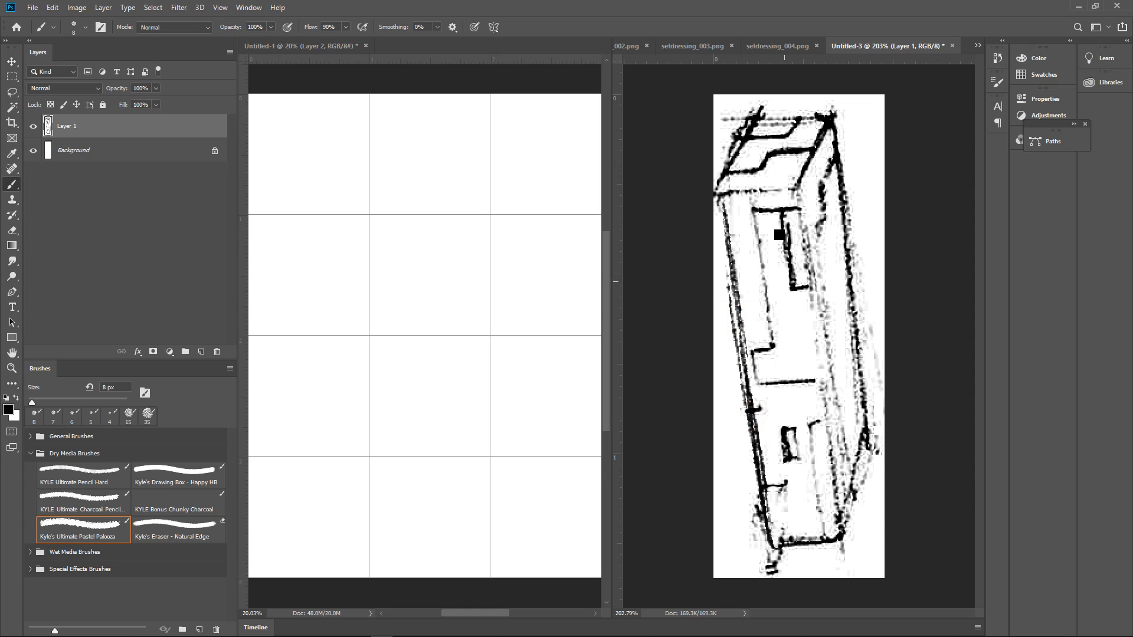
# Reinforce the top edge and long right edge of the box's front face with black 8 px strokes
pyautogui.moveTo(727, 196); pyautogui.dragTo(800, 191)
pyautogui.moveTo(718, 194); pyautogui.dragTo(782, 192)
pyautogui.moveTo(762, 120)
pyautogui.mouseDown()
pyautogui.moveTo(828, 114)
pyautogui.moveTo(843, 202)
pyautogui.moveTo(832, 324)
pyautogui.mouseUp()
pyautogui.moveTo(798, 180); pyautogui.dragTo(821, 367)
pyautogui.moveTo(801, 217); pyautogui.dragTo(811, 285)
pyautogui.moveTo(813, 296); pyautogui.dragTo(837, 495)
pyautogui.moveTo(813, 331); pyautogui.dragTo(835, 483)
pyautogui.moveTo(829, 419); pyautogui.dragTo(811, 426)
# Draw two tall panel lines at the base of the box's front face and touch up its upper left edge
pyautogui.moveTo(811, 426); pyautogui.dragTo(822, 525)
pyautogui.moveTo(812, 446); pyautogui.dragTo(825, 536)
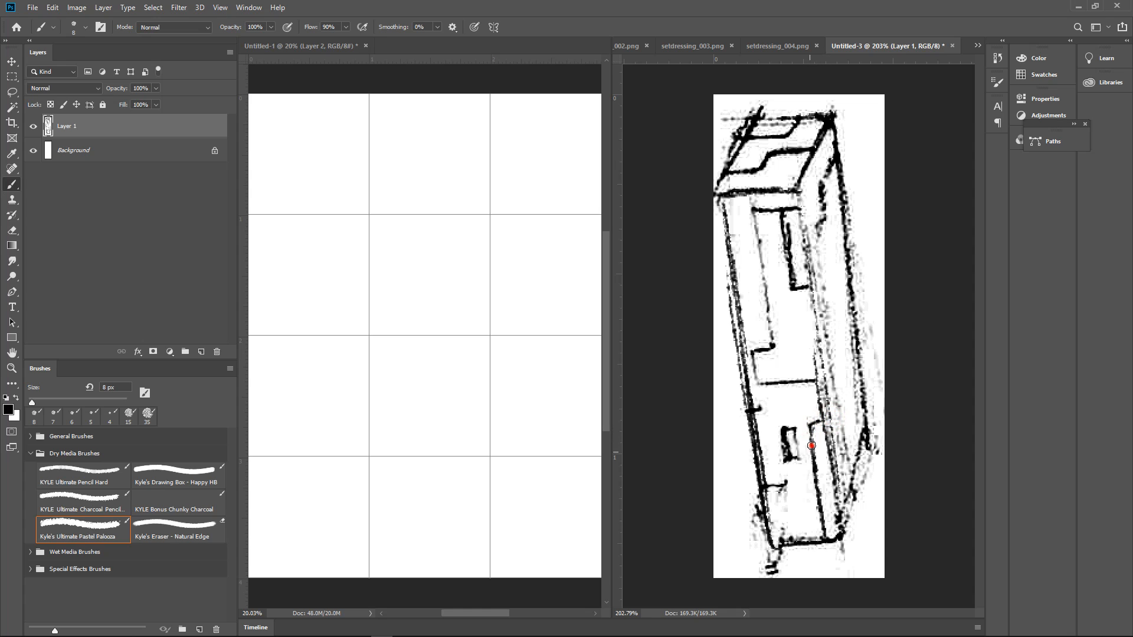
pyautogui.moveTo(765, 489); pyautogui.dragTo(786, 485)
pyautogui.moveTo(783, 491)
pyautogui.mouseDown()
pyautogui.moveTo(792, 542)
pyautogui.moveTo(773, 548)
pyautogui.mouseUp()
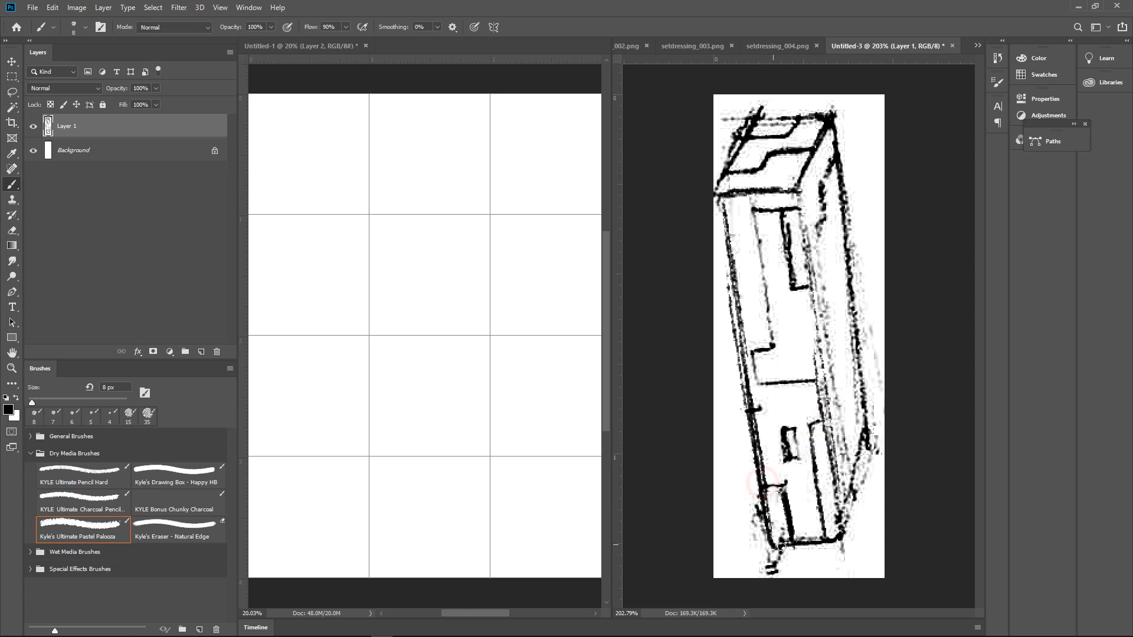
pyautogui.moveTo(725, 197); pyautogui.dragTo(737, 295)
# Straighten the tilted box sketch with Free Transform so that it stands upright on the canvas
pyautogui.hotkey('ctrl', 't')
pyautogui.hotkey('ctrl', 't')
pyautogui.moveTo(903, 135)
pyautogui.mouseDown()
pyautogui.moveTo(923, 88)
pyautogui.moveTo(956, 106)
pyautogui.moveTo(949, 113)
pyautogui.mouseUp()
pyautogui.press('Return')
pyautogui.press('b')
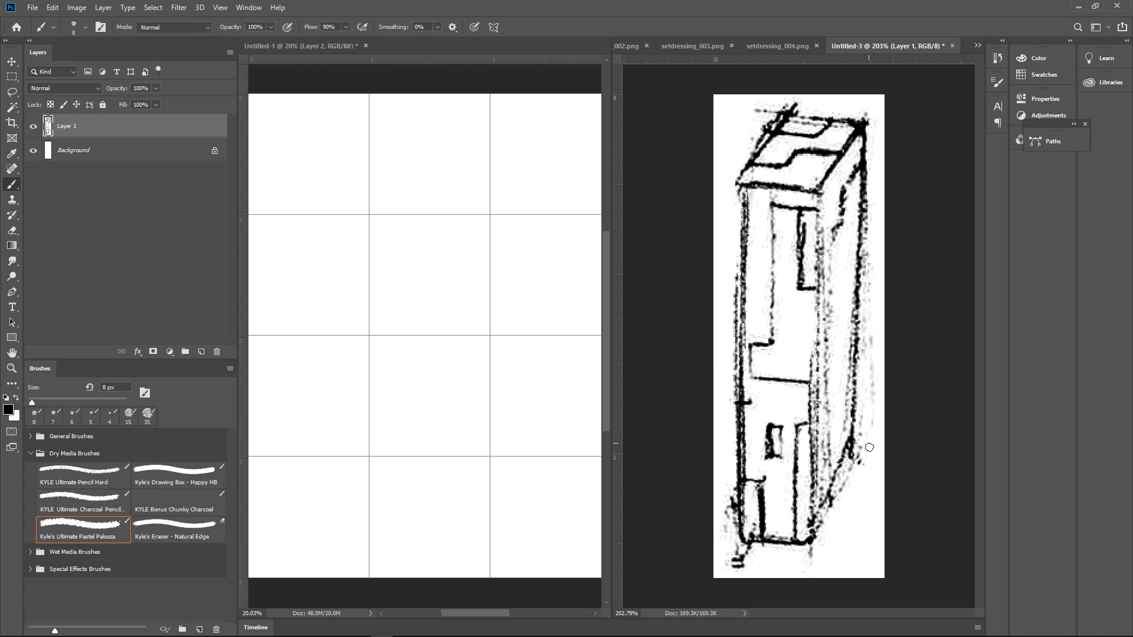
# Paint out the stray marks beside the box's lower left corner and right side in white with a 25 px brush
pyautogui.keyDown('alt'); pyautogui.click(875, 482); pyautogui.keyUp('alt')
pyautogui.keyDown('alt'); pyautogui.click(726, 467); pyautogui.keyUp('alt')
pyautogui.press(']')
pyautogui.press(']')
pyautogui.press(']')
pyautogui.press(']')
pyautogui.press(']')
pyautogui.moveTo(726, 476)
pyautogui.mouseDown()
pyautogui.moveTo(727, 582)
pyautogui.moveTo(726, 529)
pyautogui.moveTo(729, 548)
pyautogui.moveTo(767, 568)
pyautogui.mouseUp()
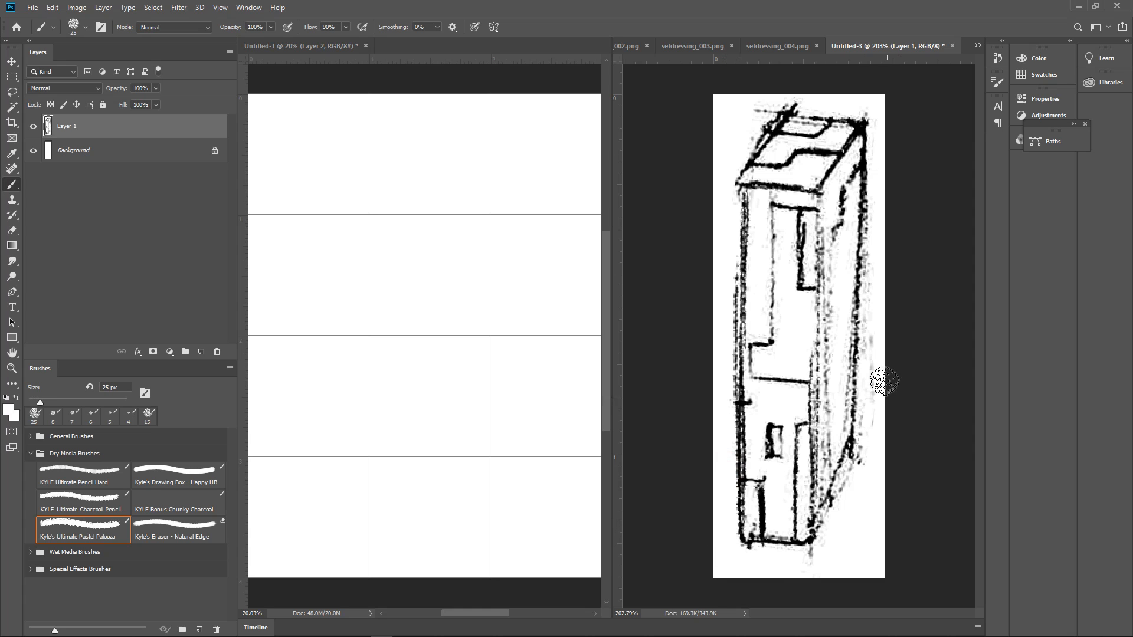
pyautogui.keyDown('alt'); pyautogui.click(877, 117); pyautogui.keyUp('alt')
pyautogui.moveTo(877, 137); pyautogui.dragTo(861, 570)
pyautogui.keyDown('alt'); pyautogui.click(842, 220); pyautogui.keyUp('alt')
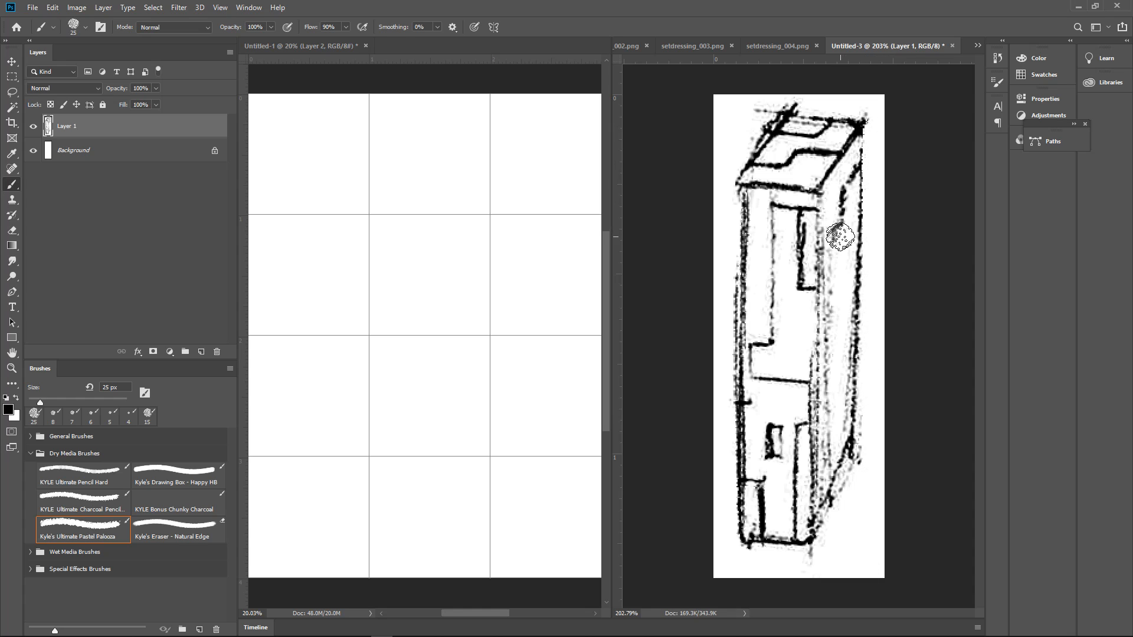
# Redraw the box's outer right edge and front vertical corner in black with a 7 px brush
pyautogui.press('[')
pyautogui.press('[')
pyautogui.press('[')
pyautogui.press('[')
pyautogui.moveTo(863, 124); pyautogui.dragTo(862, 465)
pyautogui.hotkey('ctrl', 'z')
pyautogui.moveTo(863, 125); pyautogui.dragTo(853, 446)
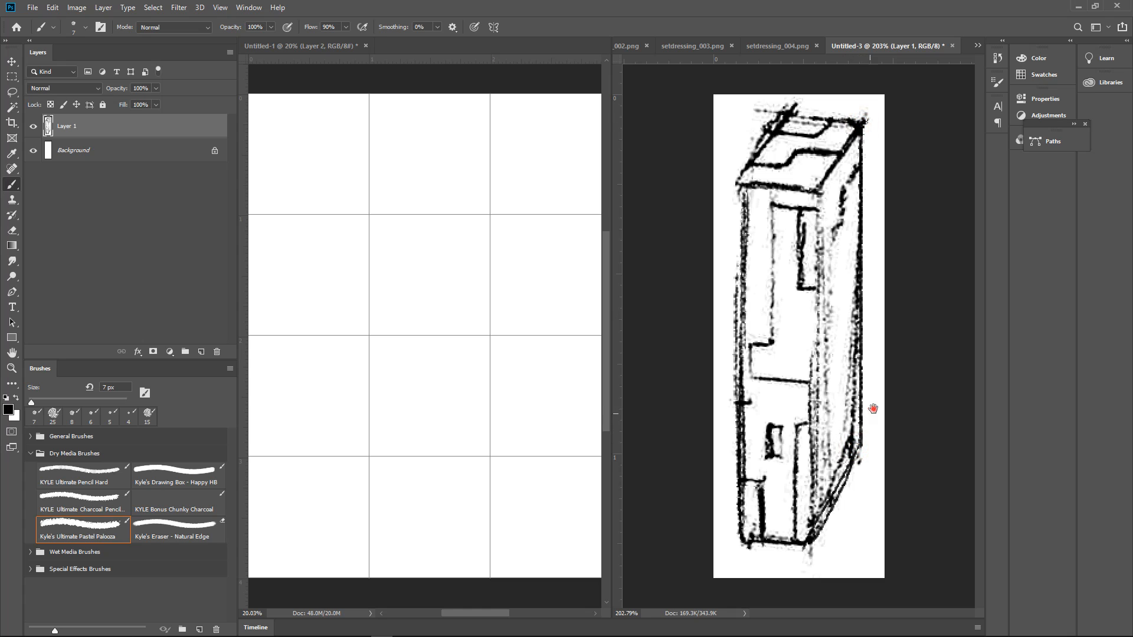
pyautogui.moveTo(819, 189); pyautogui.dragTo(819, 551)
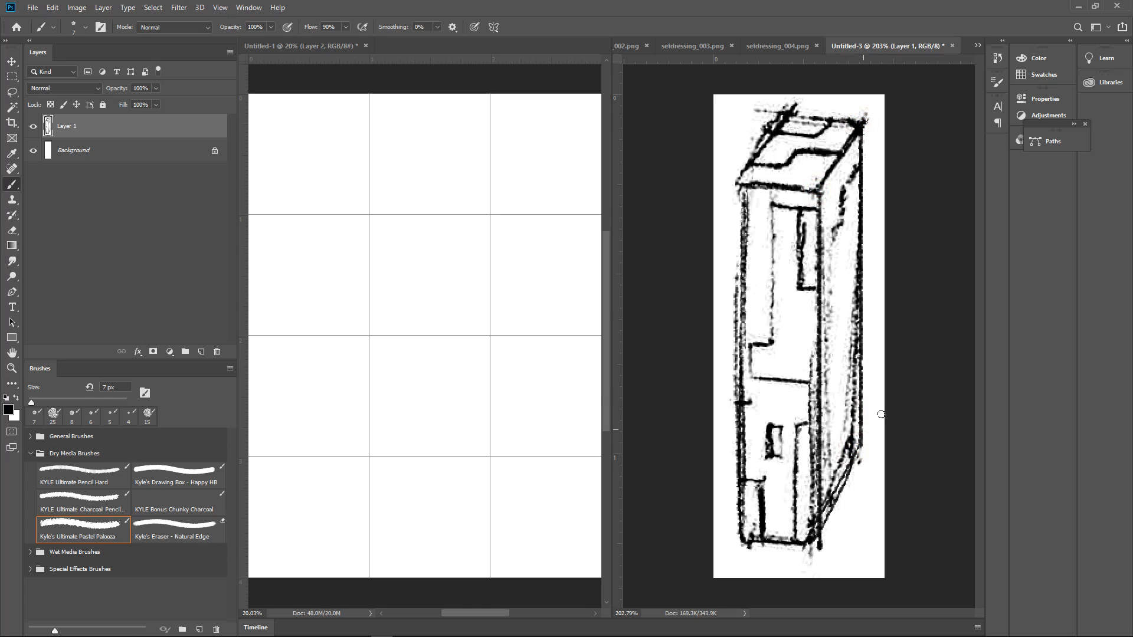
# Return to the gridded tile document and rename Layer 2 as CentralTile
pyautogui.moveTo(907, 384)
pyautogui.keyDown('alt'); pyautogui.mouseDown()
pyautogui.moveTo(883, 397)
pyautogui.moveTo(906, 382)
pyautogui.mouseUp(); pyautogui.keyUp('alt')
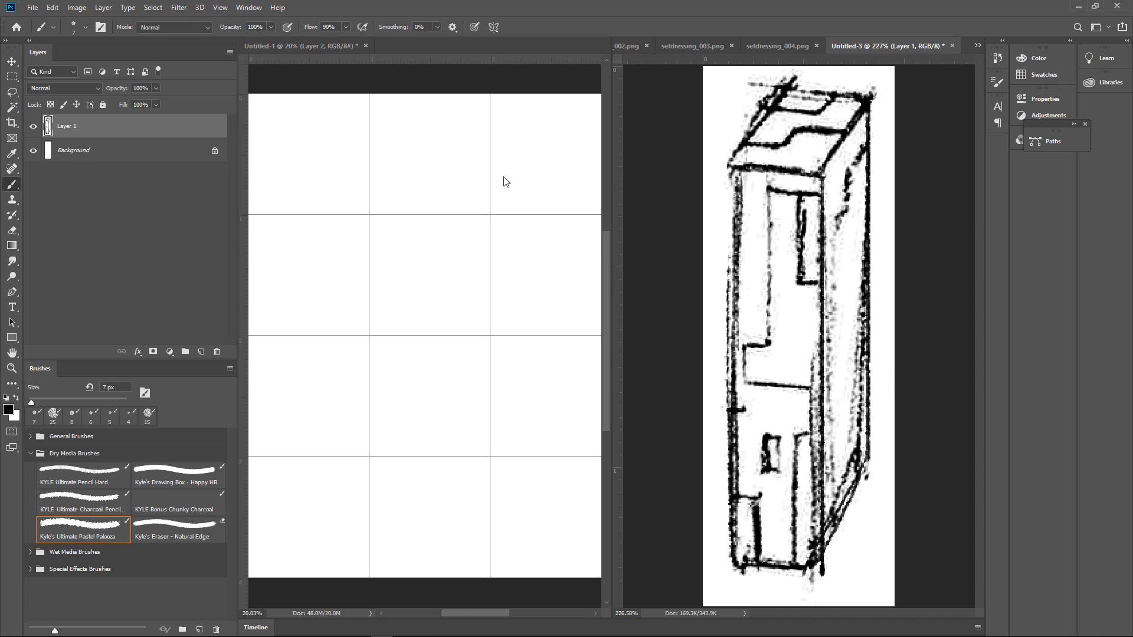
pyautogui.click(460, 165)
pyautogui.moveTo(482, 182)
pyautogui.keyDown('ctrl'); pyautogui.mouseDown()
pyautogui.moveTo(453, 194)
pyautogui.moveTo(485, 186)
pyautogui.moveTo(469, 191)
pyautogui.mouseUp(); pyautogui.keyUp('ctrl')
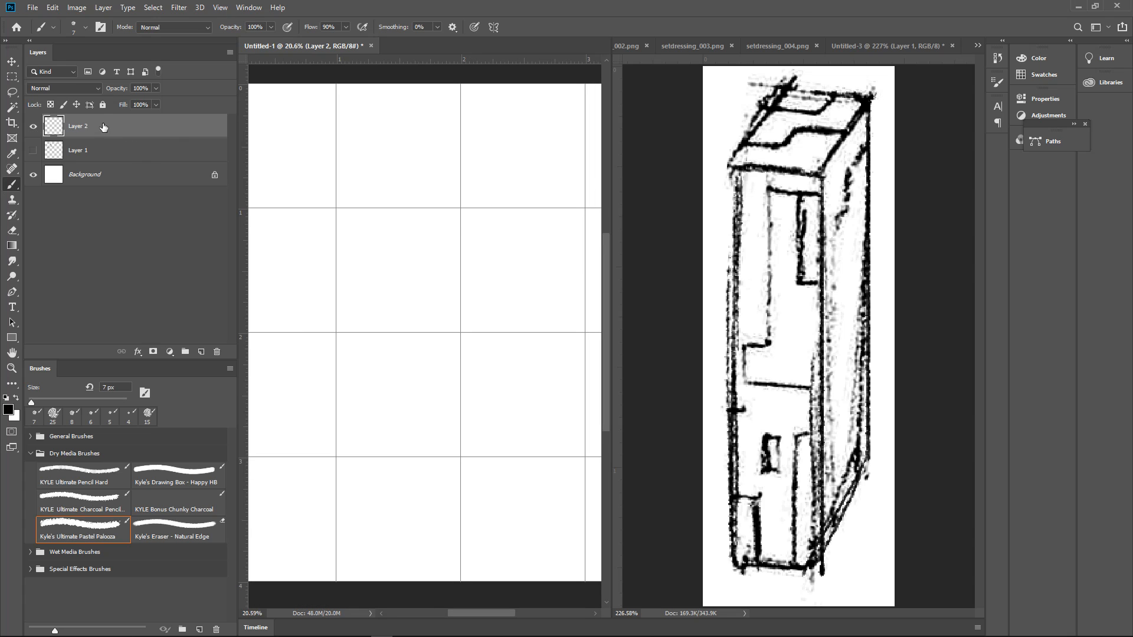
pyautogui.doubleClick(76, 126)
pyautogui.write('centralk')
pyautogui.write('Tile')
pyautogui.press('Return')
# Fill the grid square in the second row and second column with black on the CentralTile layer and clear the selection
pyautogui.moveTo(431, 224); pyautogui.dragTo(479, 240)
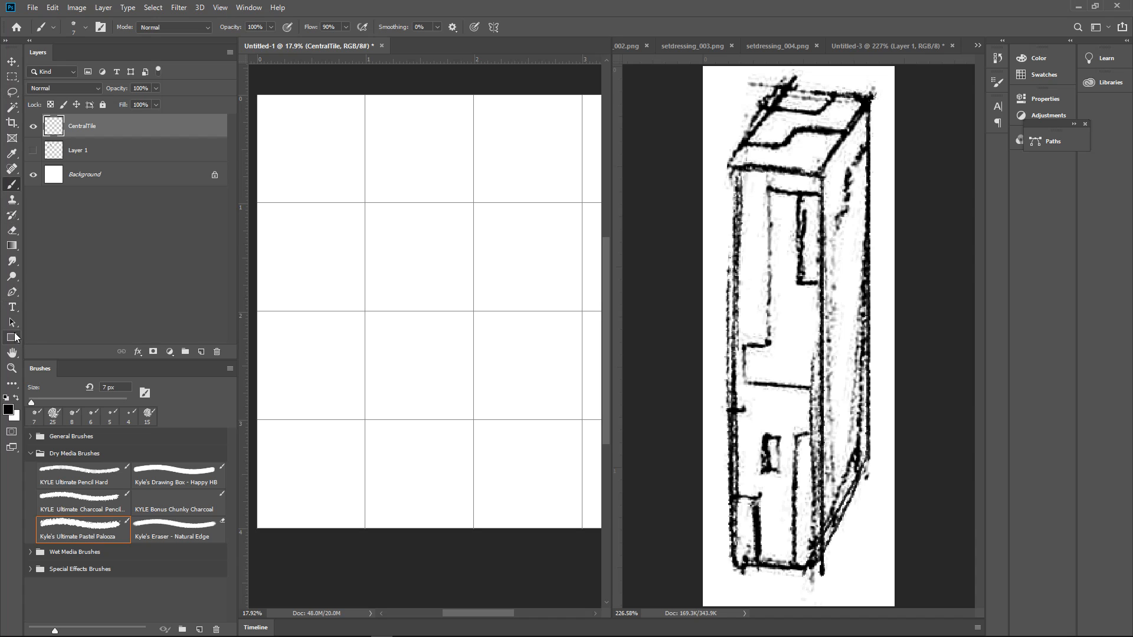
pyautogui.click(12, 77)
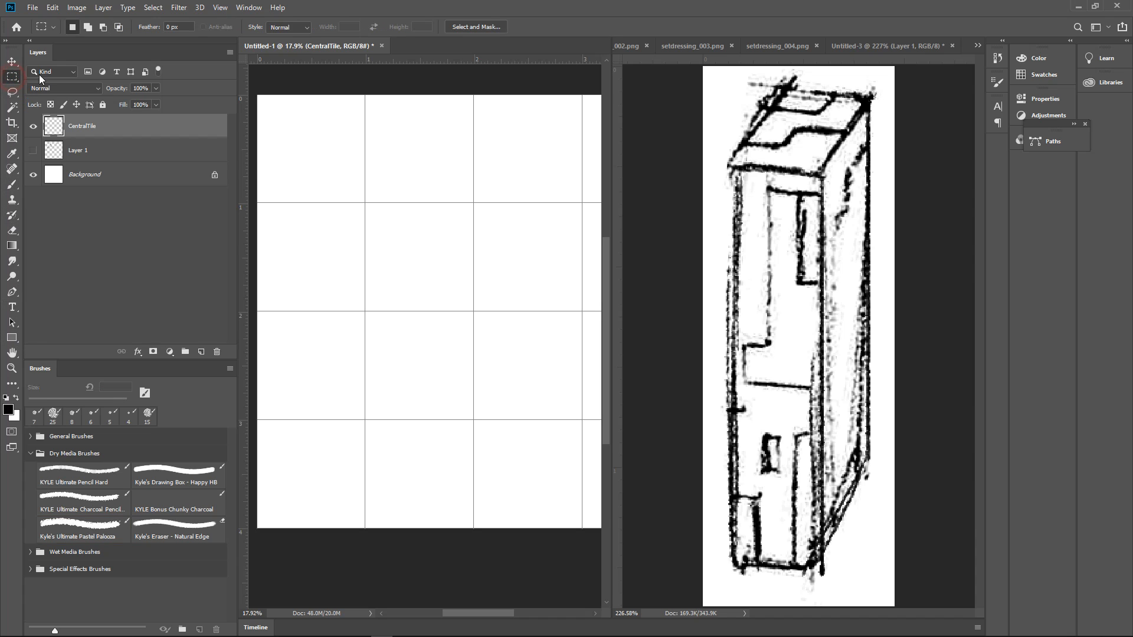
pyautogui.moveTo(366, 202); pyautogui.dragTo(473, 310)
pyautogui.keyDown('ctrl'); pyautogui.click(422, 264); pyautogui.keyUp('ctrl')
pyautogui.moveTo(466, 257); pyautogui.dragTo(468, 256)
pyautogui.moveTo(456, 251); pyautogui.dragTo(483, 261)
pyautogui.moveTo(560, 238); pyautogui.dragTo(548, 246)
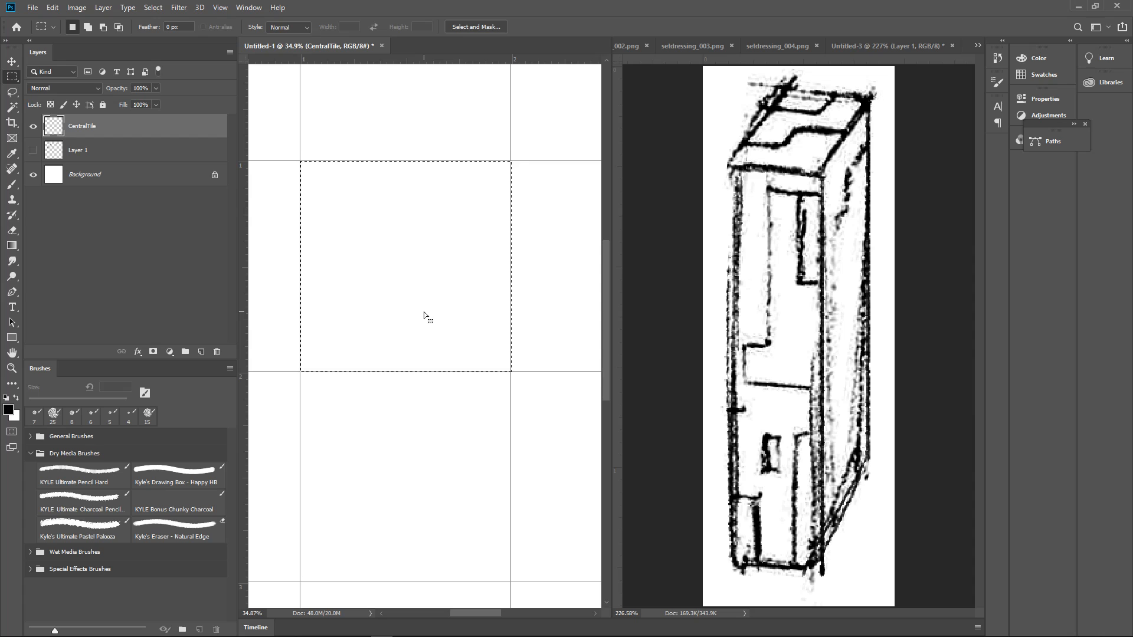
pyautogui.hotkey('alt', 'BackSpace')
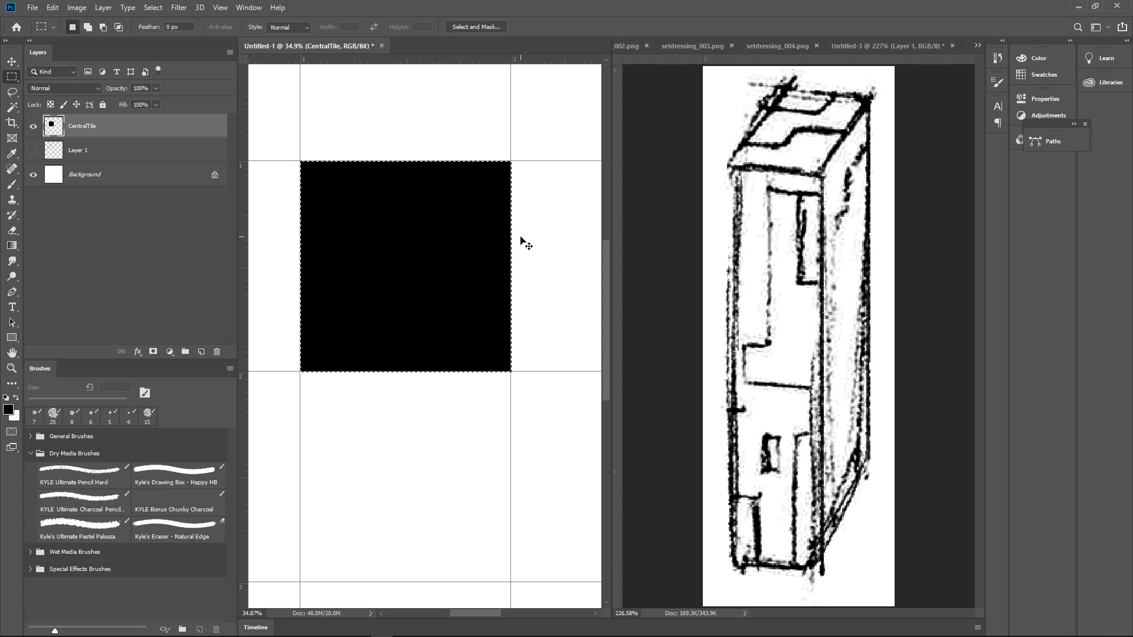
pyautogui.hotkey('ctrl', 'd')
pyautogui.moveTo(537, 231); pyautogui.dragTo(526, 258)
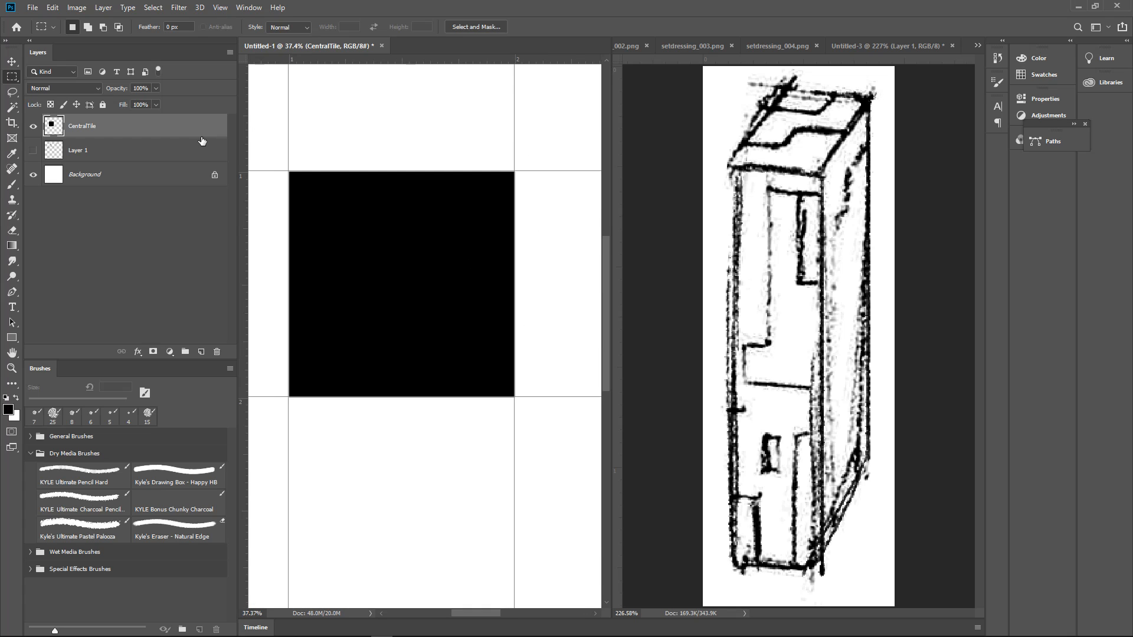
# Convert the CentralTile layer to a smart object and open its contents as a separate document
pyautogui.rightClick(155, 126)
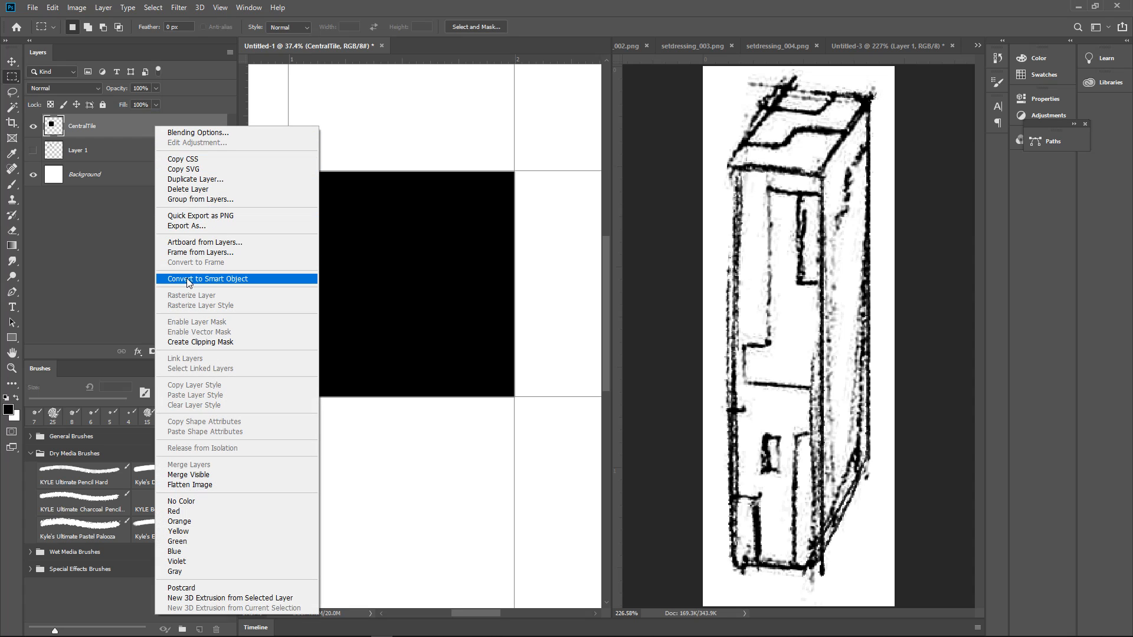
pyautogui.click(201, 280)
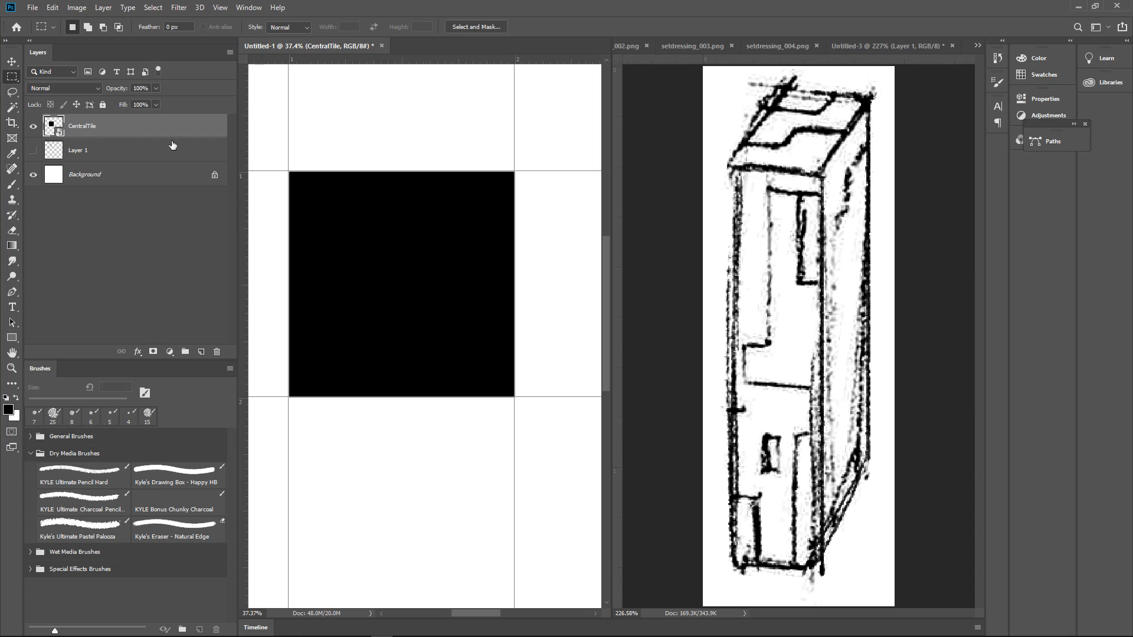
pyautogui.doubleClick(50, 123)
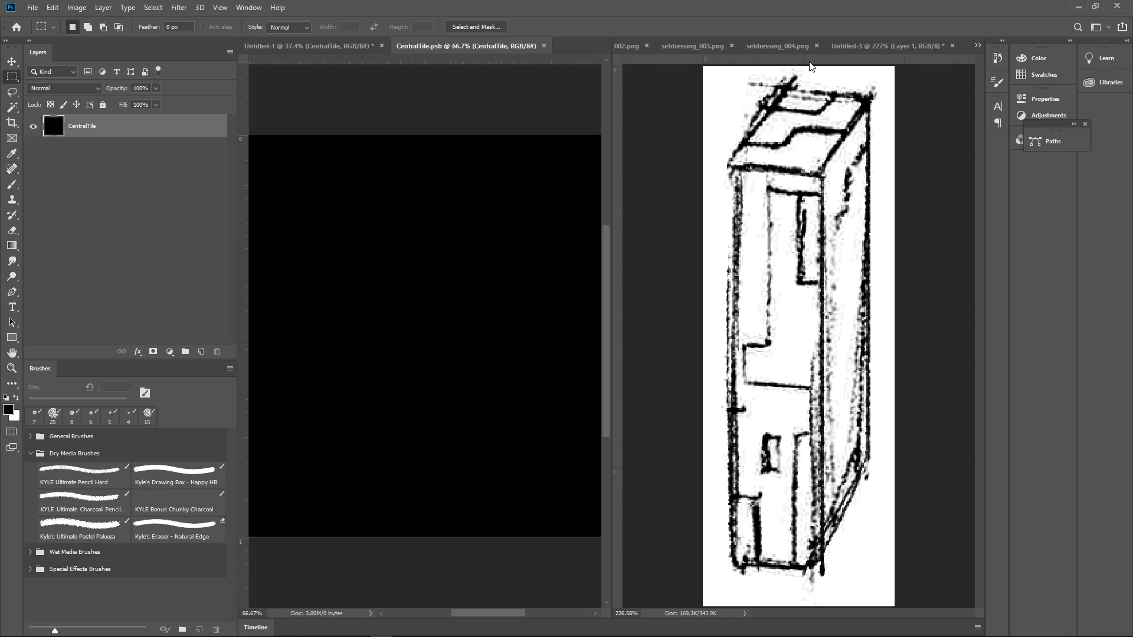
# Return to the gridded tile document and arrange the open documents in the 3-up Stacked layout
pyautogui.click(349, 47)
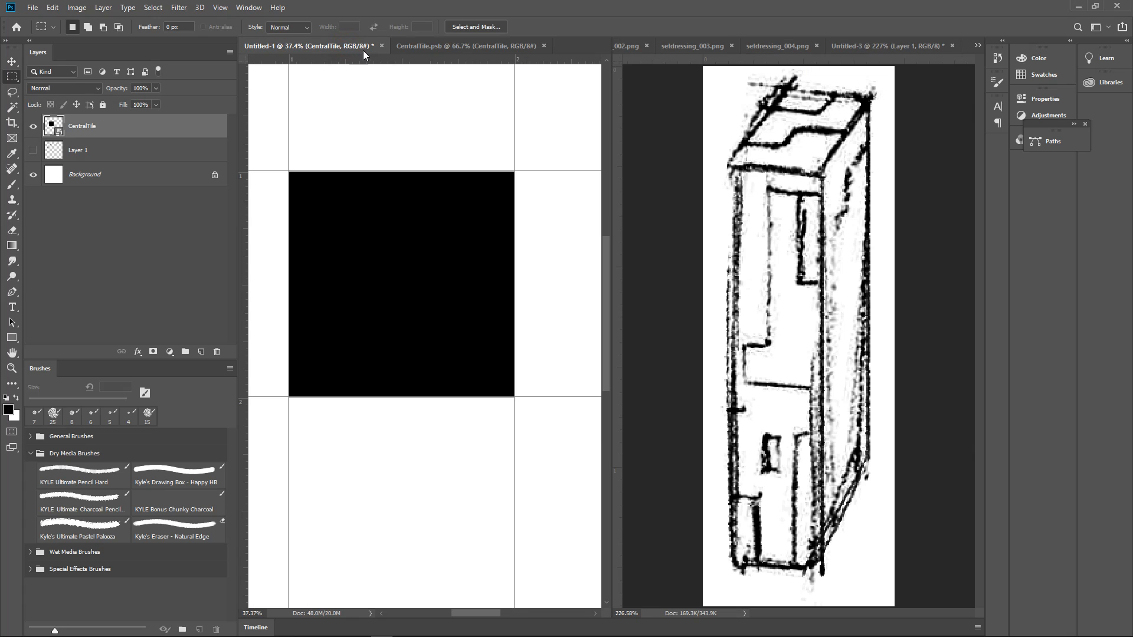
pyautogui.click(219, 9)
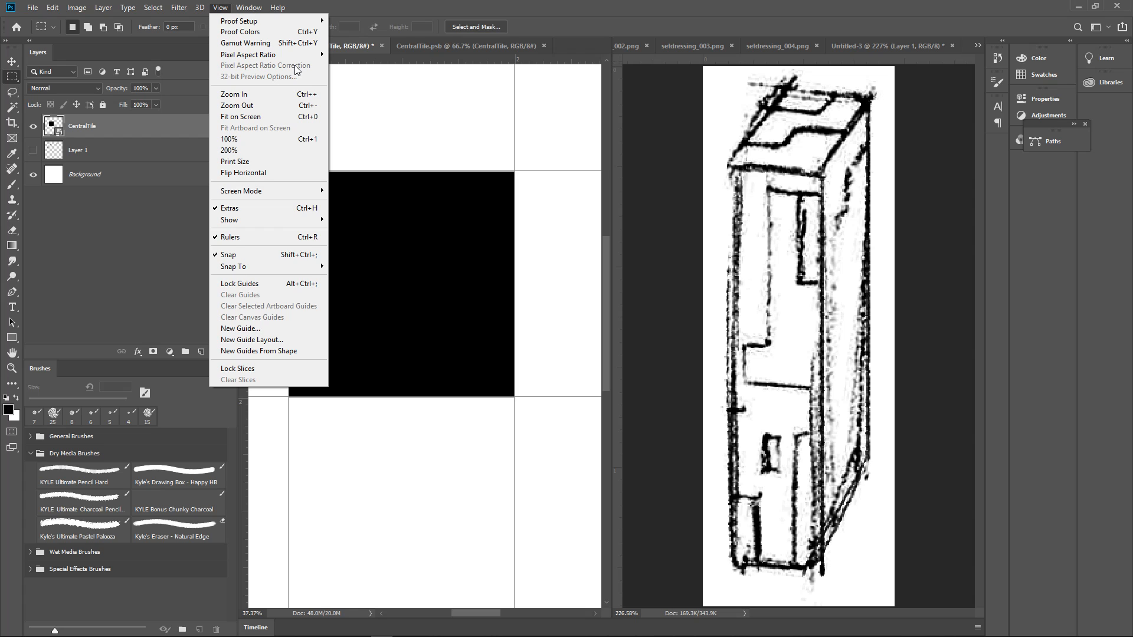
pyautogui.moveTo(254, 13)
pyautogui.moveTo(273, 36)
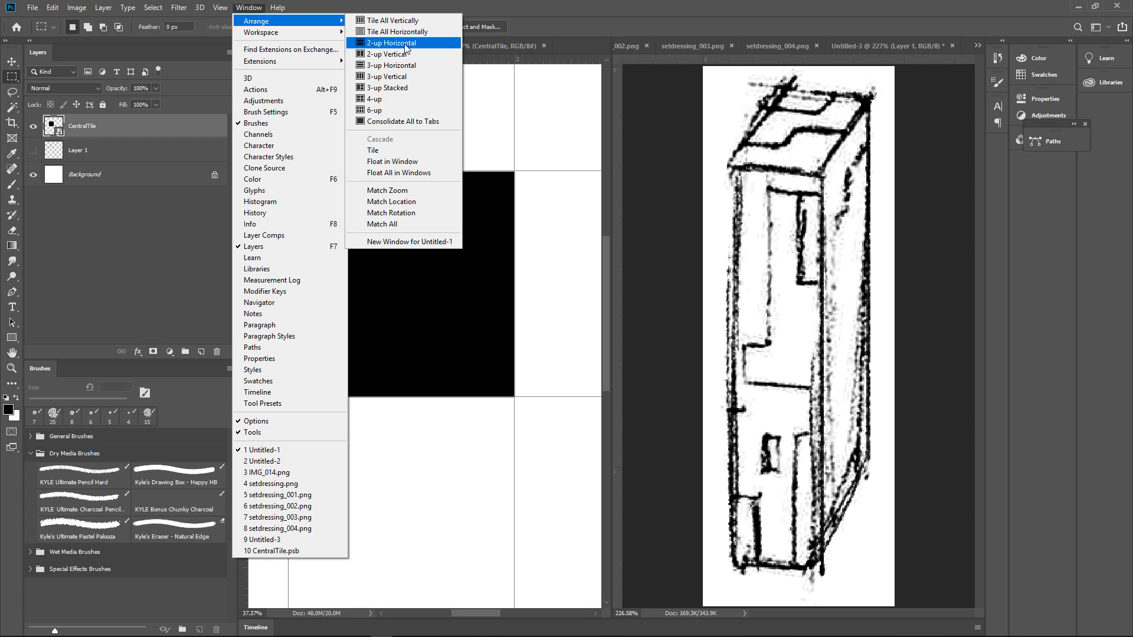
pyautogui.click(403, 95)
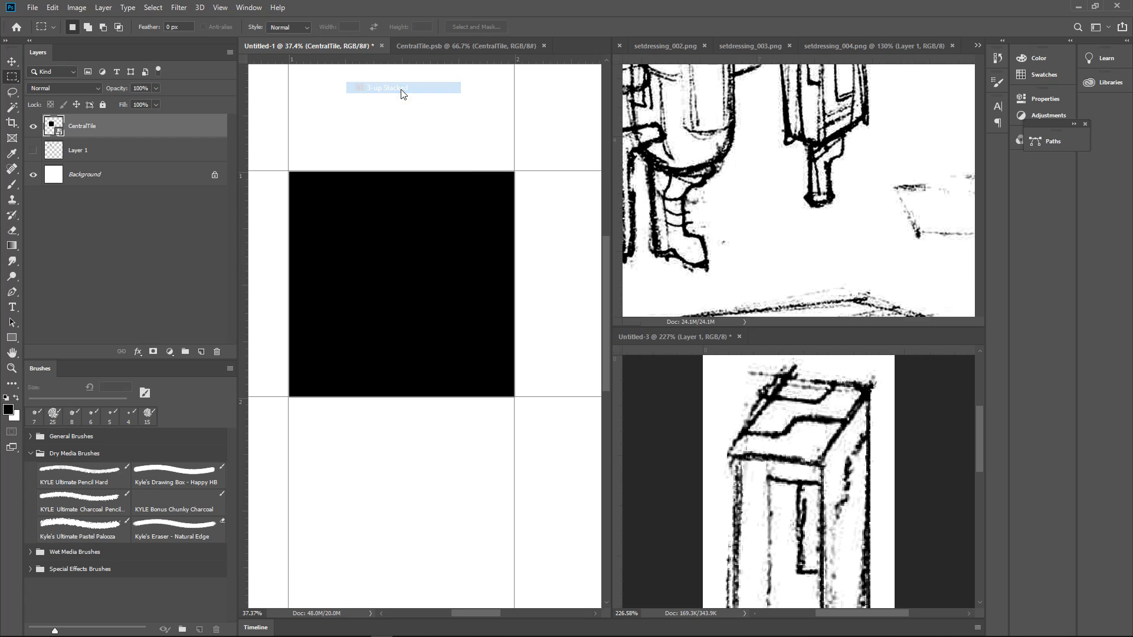
# Show the whole Untitled-2 building reference in the pane occupied by setdressing_004.png
pyautogui.click(812, 155)
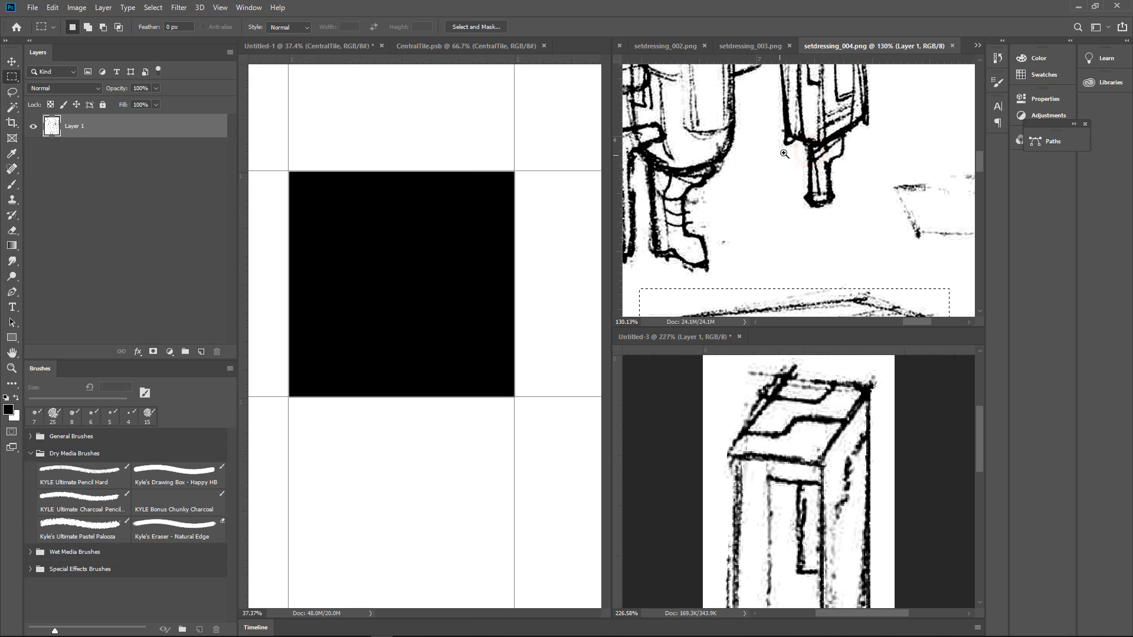
pyautogui.scroll(-9, 829, 155)
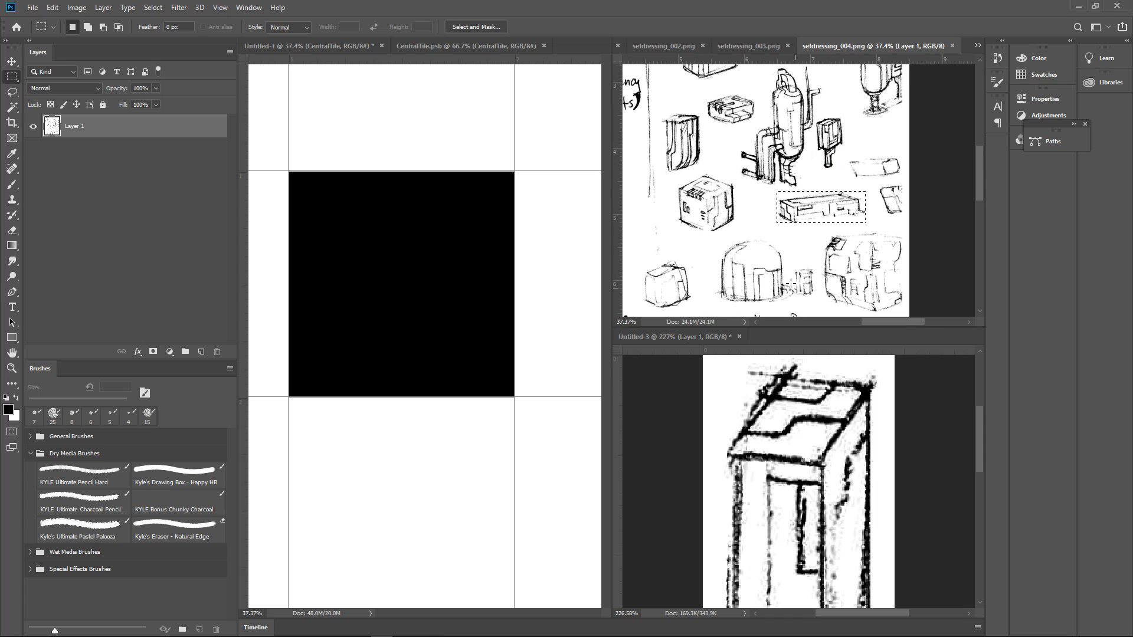
pyautogui.click(976, 46)
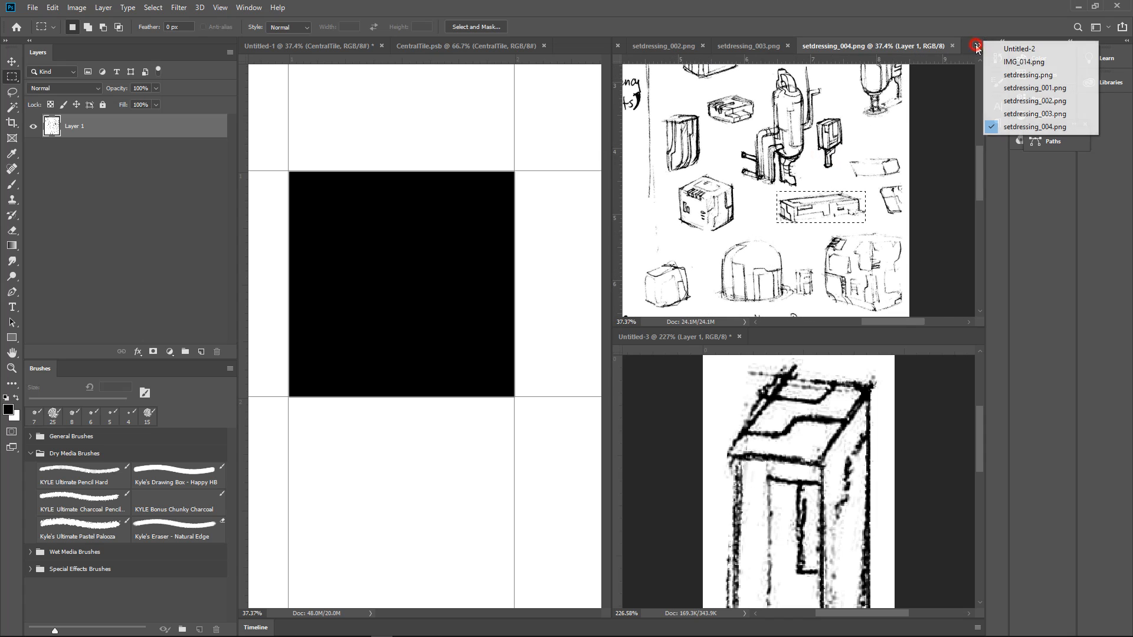
pyautogui.click(1011, 49)
pyautogui.click(854, 158)
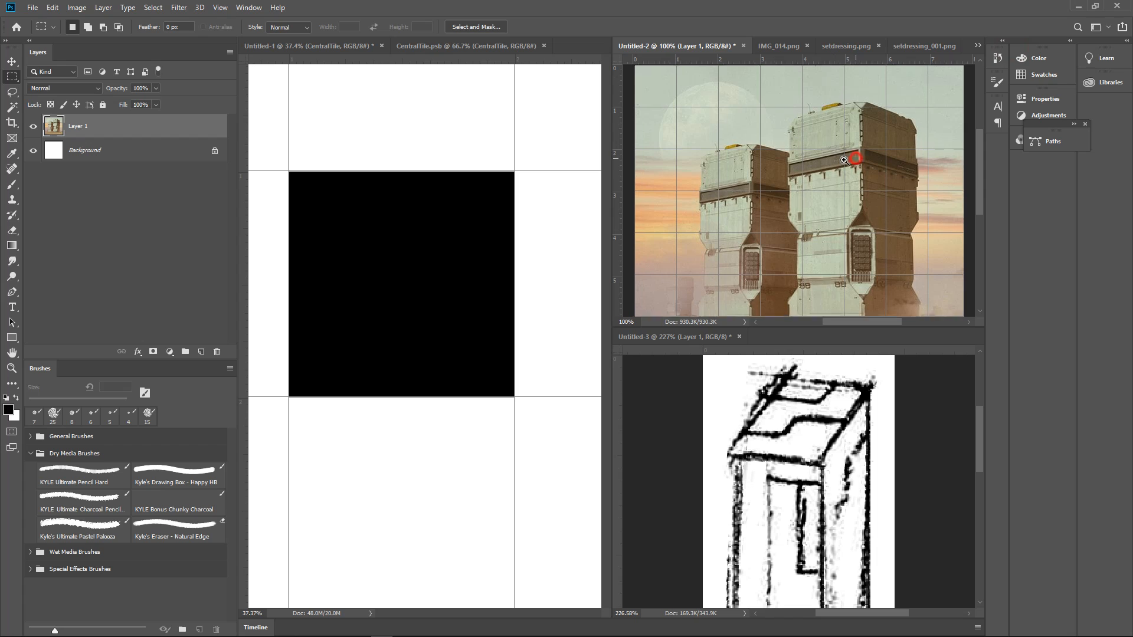
pyautogui.moveTo(844, 160); pyautogui.dragTo(725, 147)
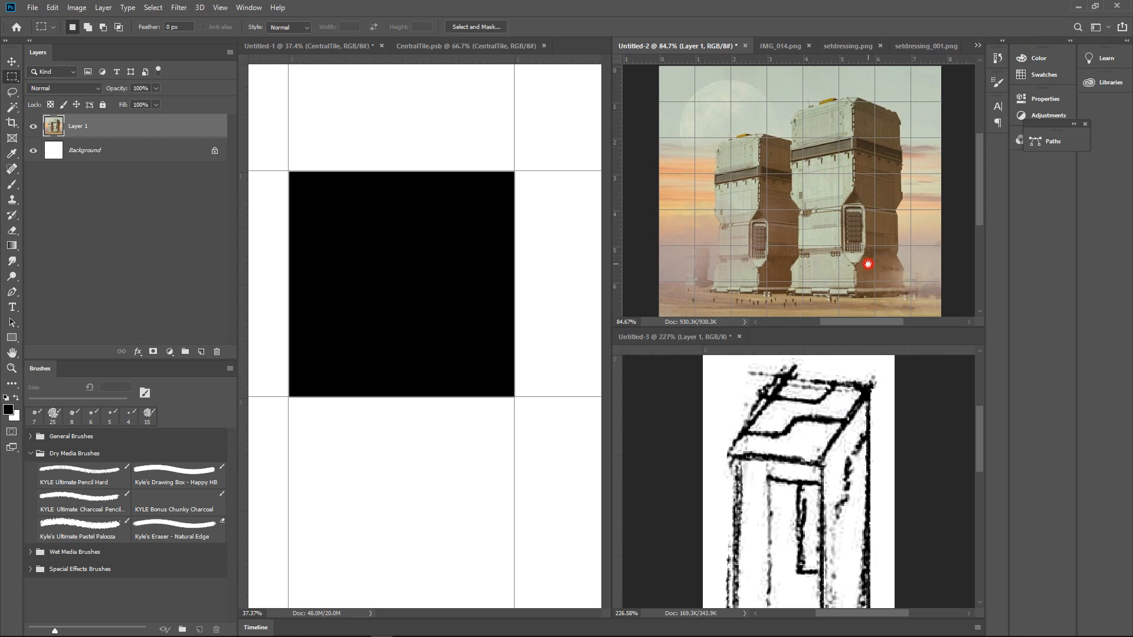
pyautogui.moveTo(896, 264); pyautogui.dragTo(887, 264)
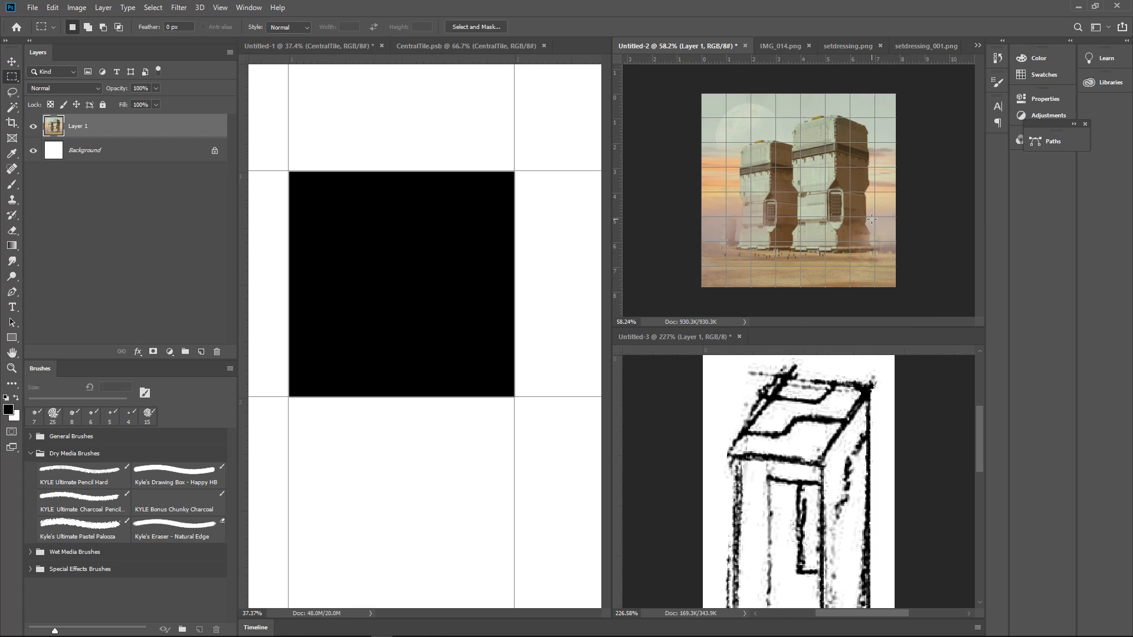
# Extend the Untitled-2 canvas to the right of the building picture with the Crop tool, to about 12 inches wide
pyautogui.hotkey('ctrl', 'a')
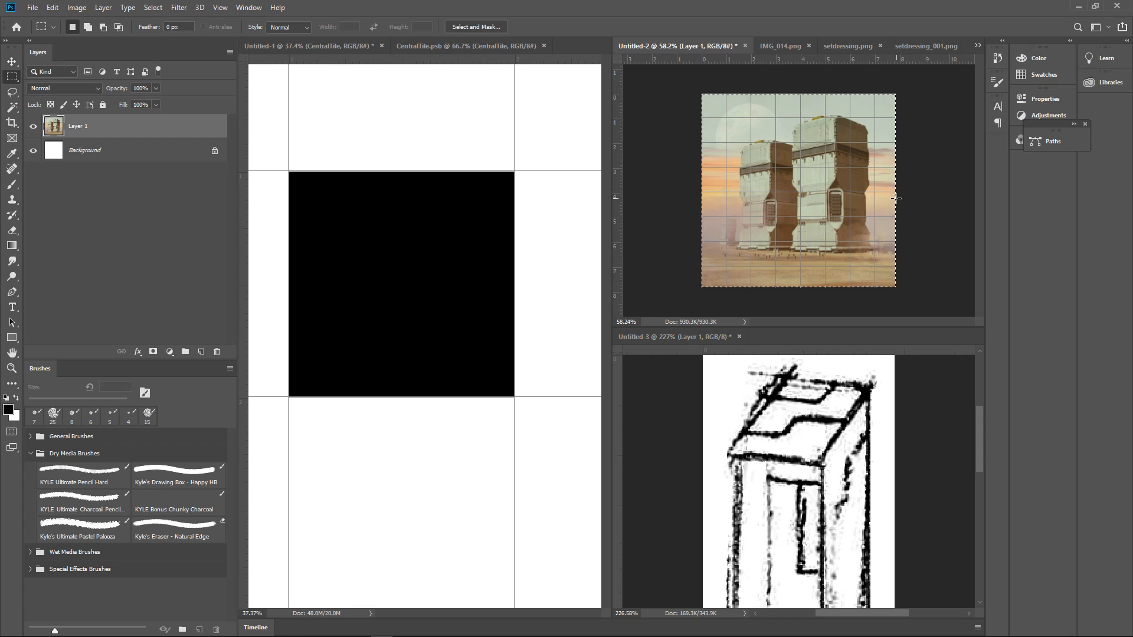
pyautogui.hotkey('ctrl', 'd')
pyautogui.press('c')
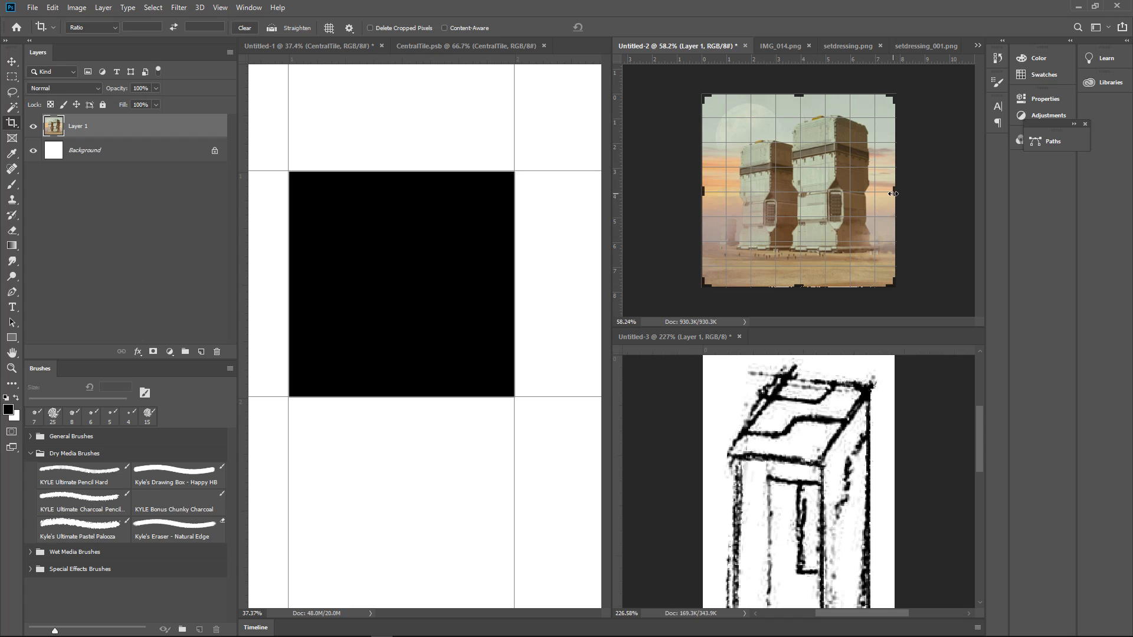
pyautogui.moveTo(894, 190); pyautogui.dragTo(943, 188)
pyautogui.press('Return')
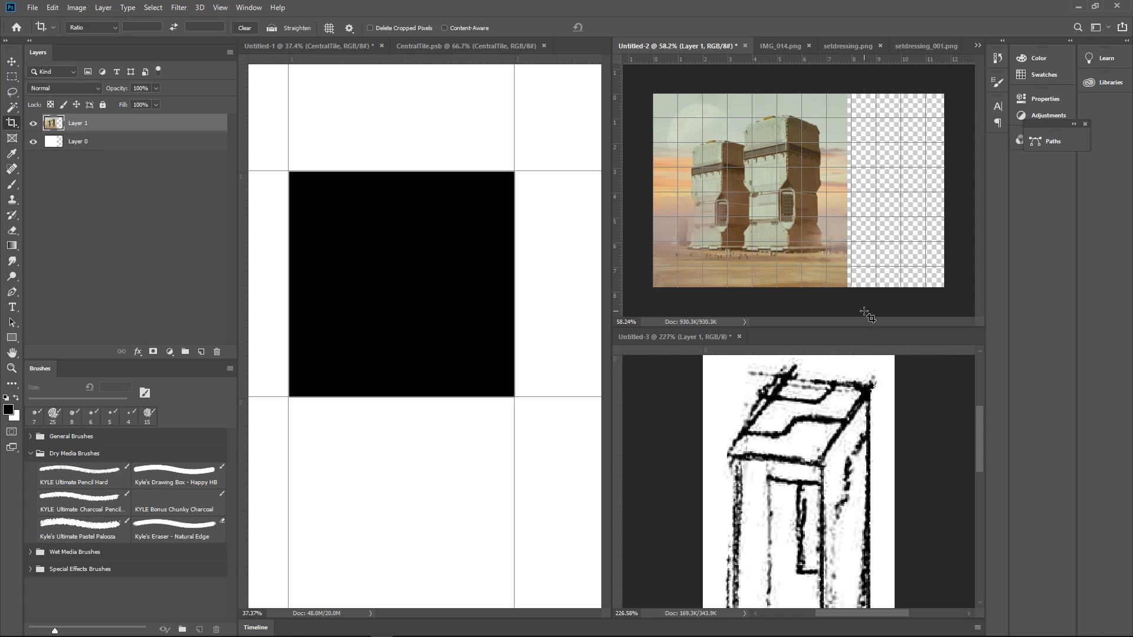
# Copy the box sketch from Untitled-3 into Untitled-2 and move it onto the empty area beside the building picture
pyautogui.click(905, 375)
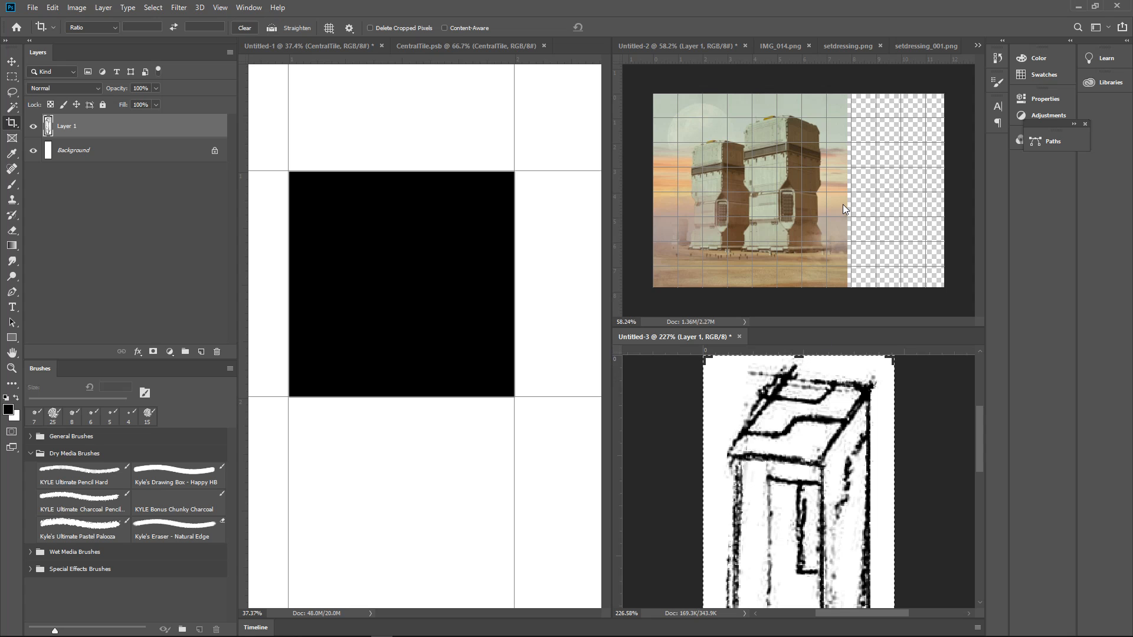
pyautogui.click(880, 95)
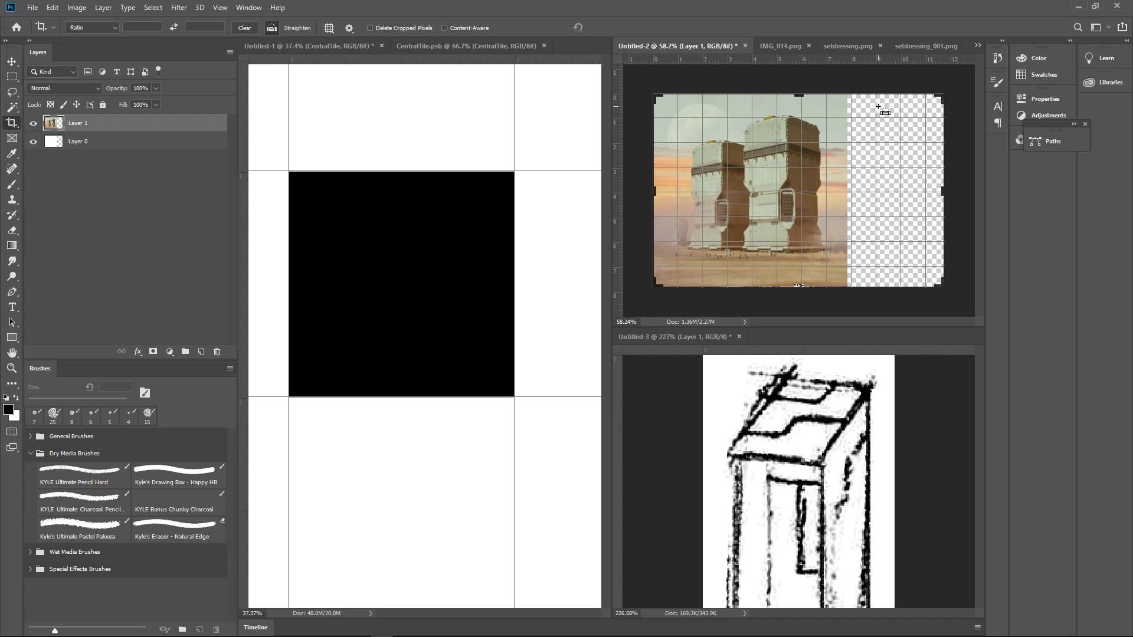
pyautogui.hotkey('ctrl', 'v')
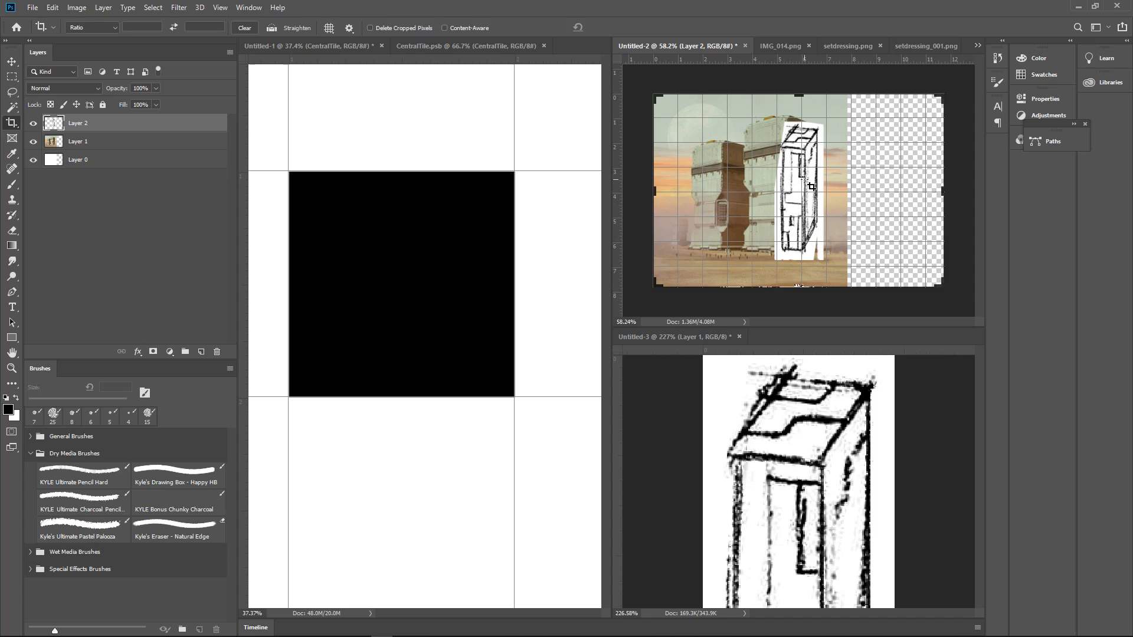
pyautogui.press('v')
pyautogui.moveTo(811, 187); pyautogui.dragTo(888, 173)
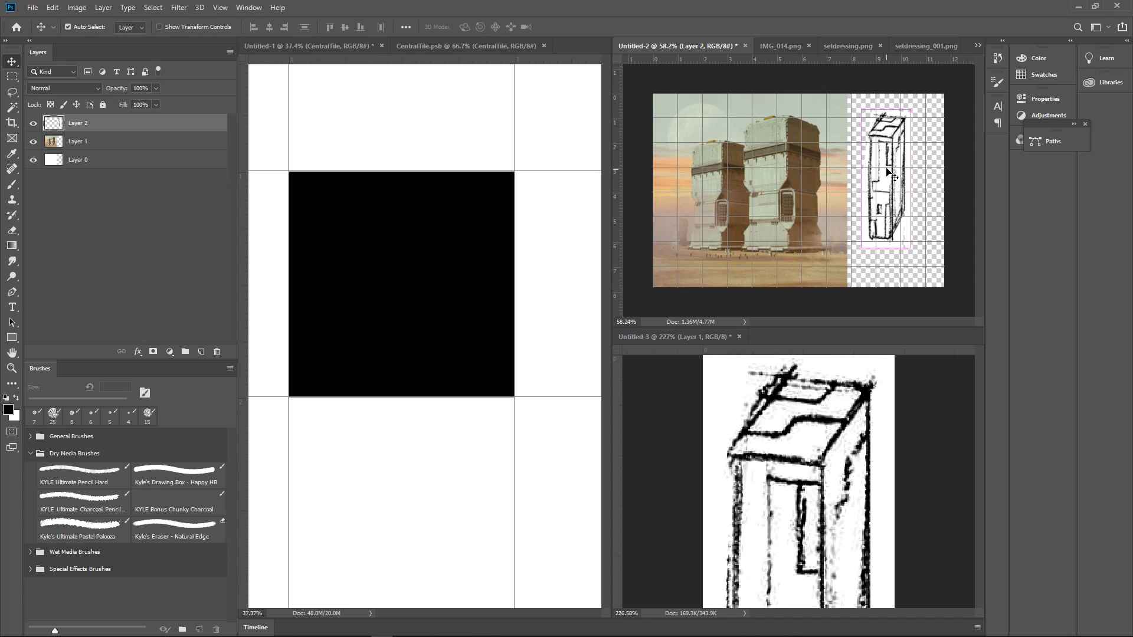
# Enlarge the pasted sketch with Free Transform to about 224% width and 155% height and position it over the empty area
pyautogui.hotkey('ctrl', 't')
pyautogui.moveTo(914, 248)
pyautogui.mouseDown()
pyautogui.moveTo(944, 268)
pyautogui.moveTo(944, 292)
pyautogui.mouseUp()
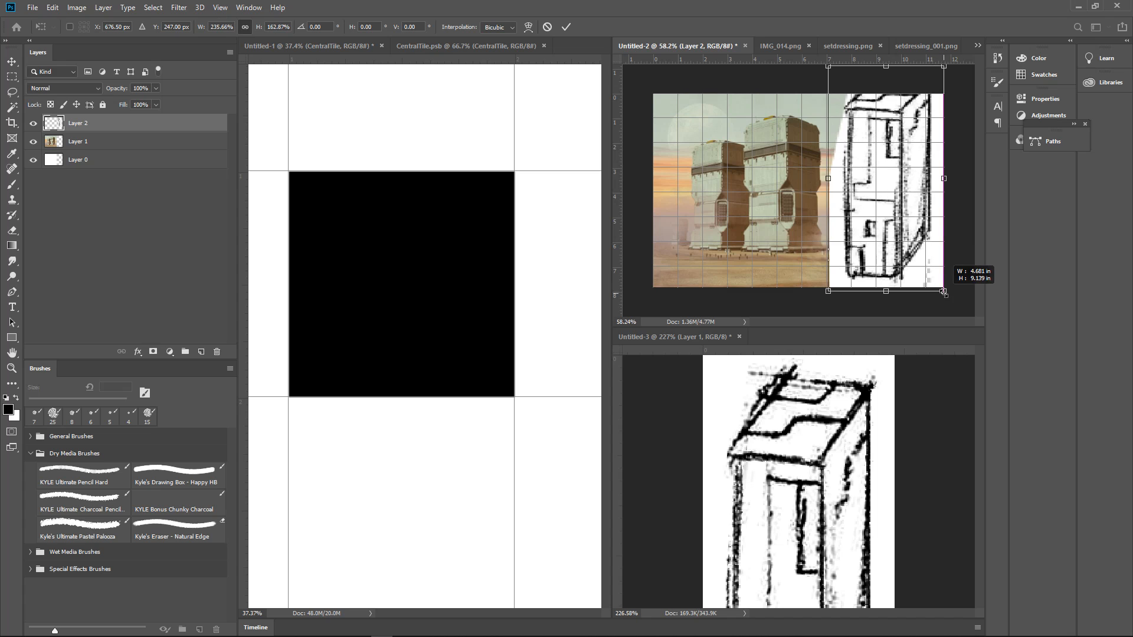
pyautogui.moveTo(917, 242); pyautogui.dragTo(924, 253)
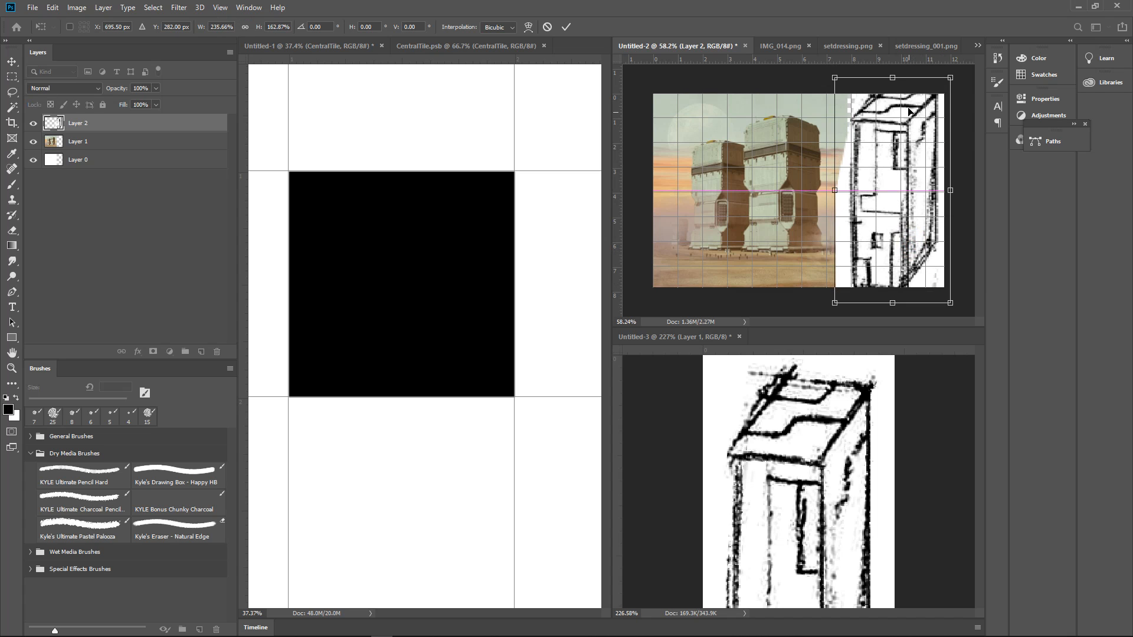
pyautogui.moveTo(892, 77); pyautogui.dragTo(896, 86)
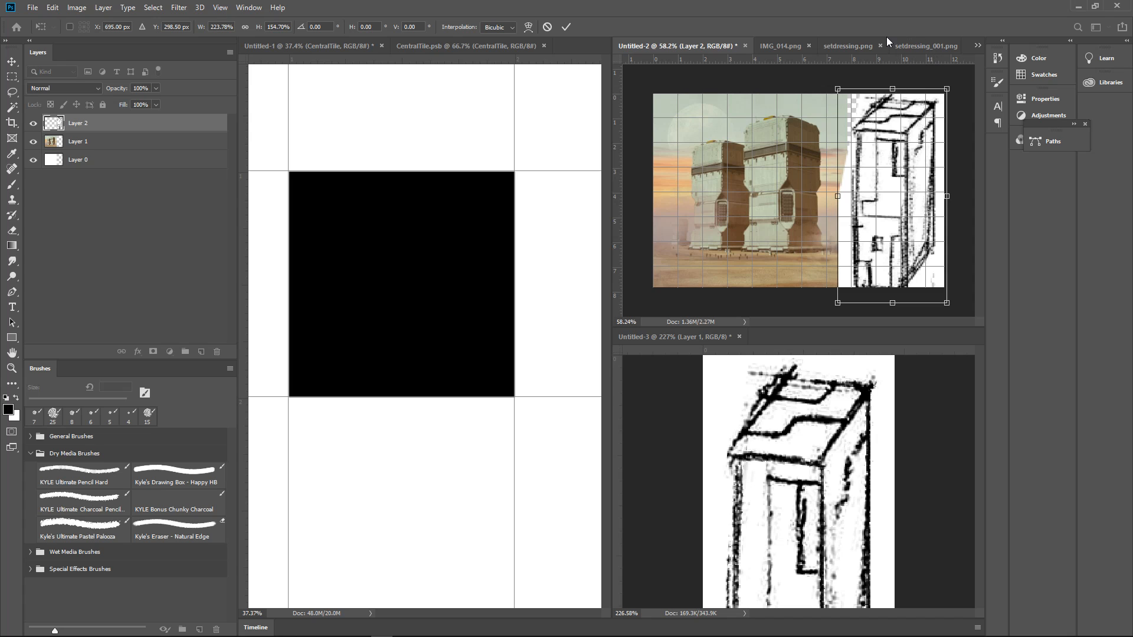
pyautogui.click(565, 27)
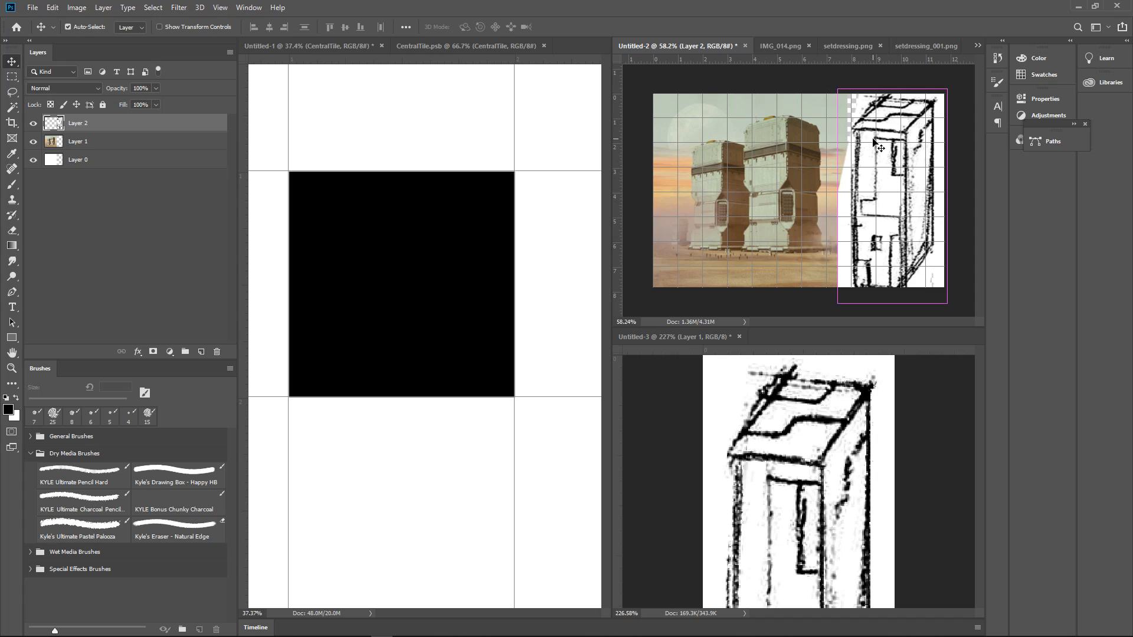
# Scale the pasted sketch down to about 94% so that the whole box fits within the canvas
pyautogui.hotkey('ctrl', 't')
pyautogui.moveTo(900, 309); pyautogui.dragTo(892, 295)
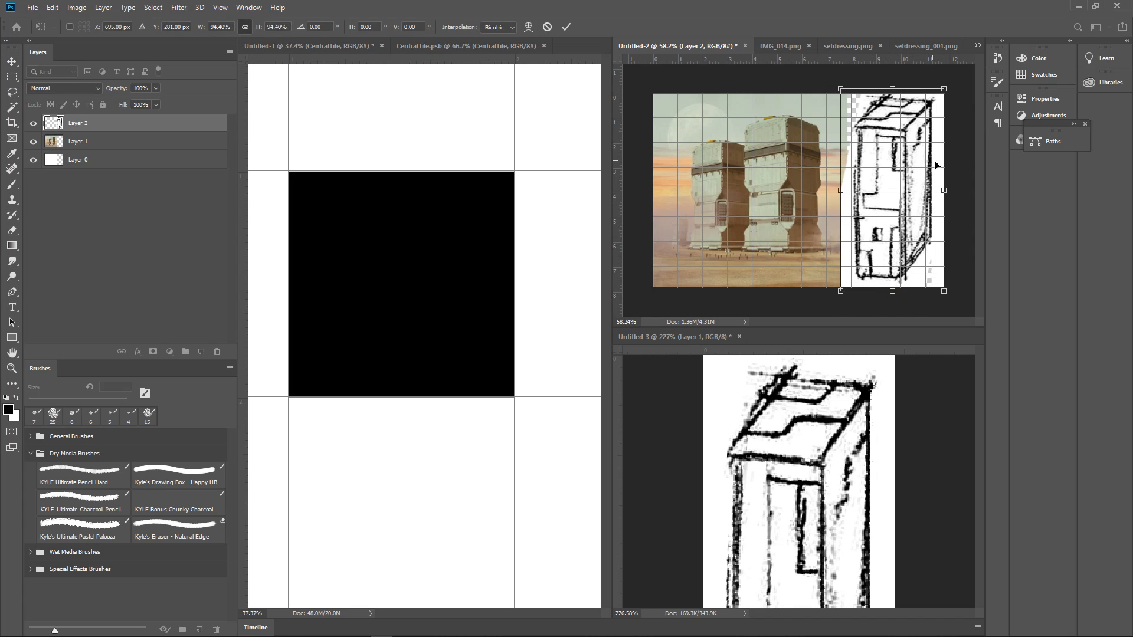
pyautogui.moveTo(944, 190)
pyautogui.mouseDown()
pyautogui.moveTo(921, 189)
pyautogui.moveTo(945, 186)
pyautogui.mouseUp()
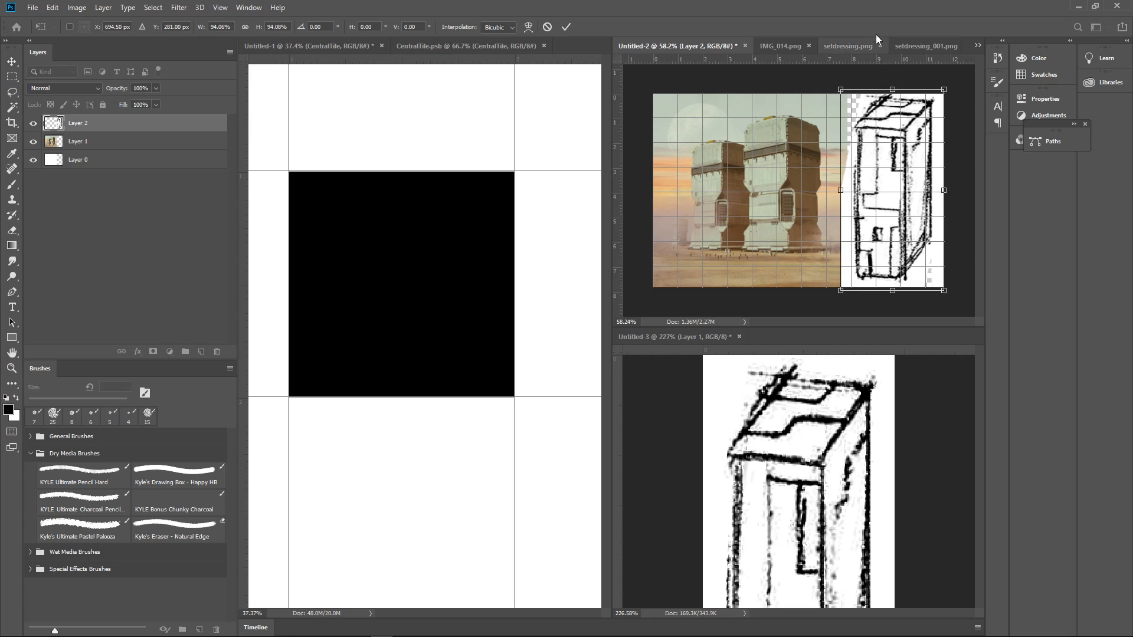
pyautogui.click(565, 27)
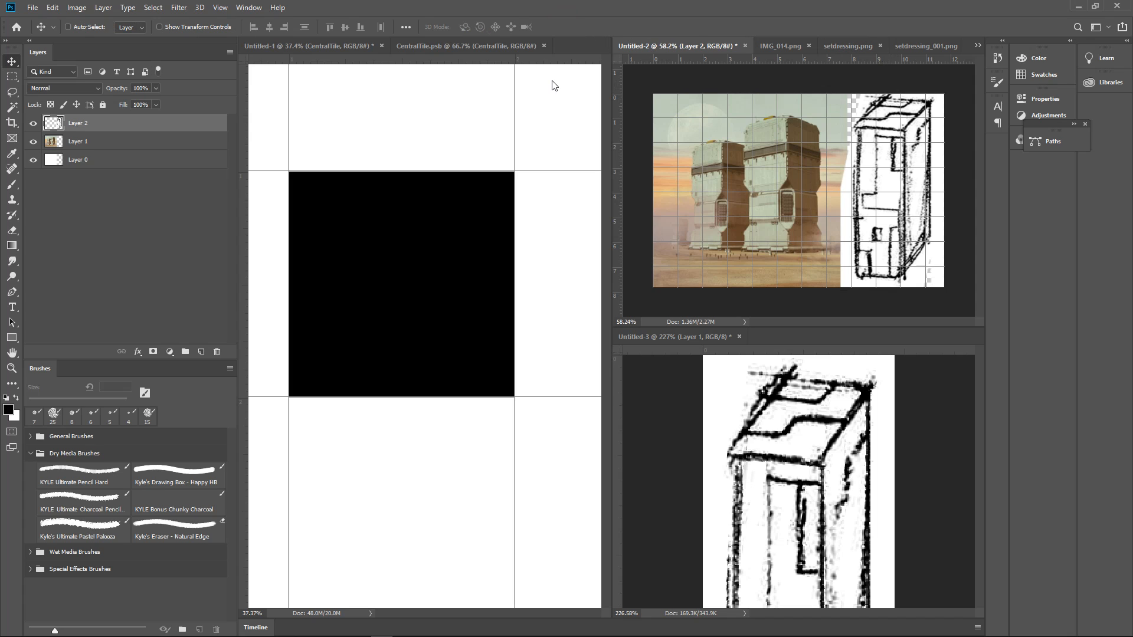
# Fill Layer 0 with white and clear the vertical strip of Layer 2 that overlaps the building picture
pyautogui.click(162, 160)
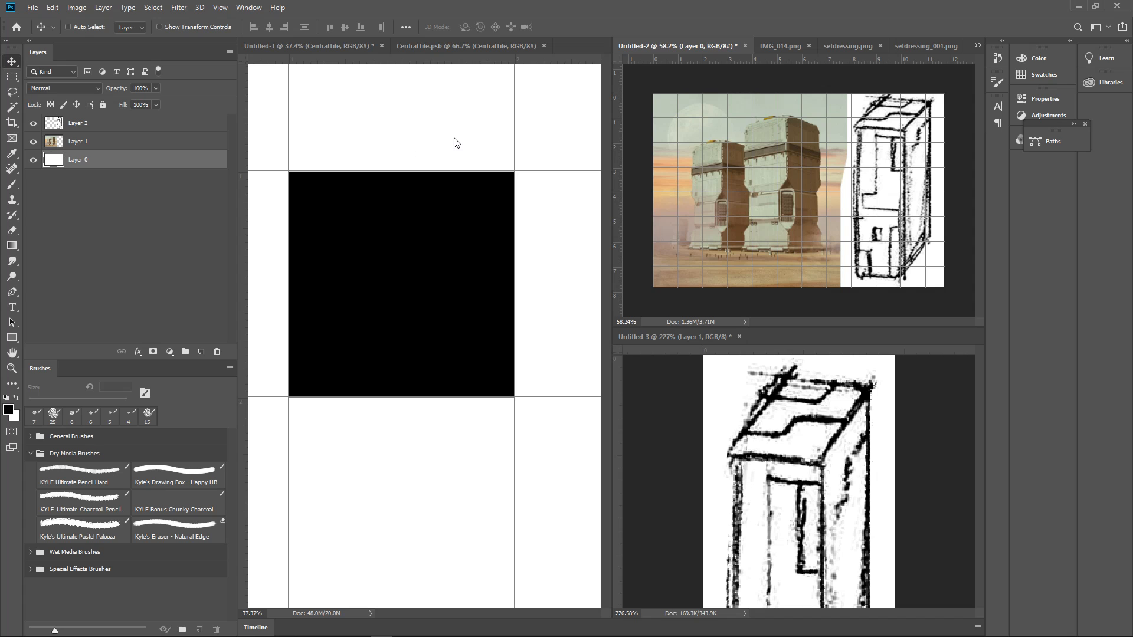
pyautogui.click(121, 125)
pyautogui.press('m')
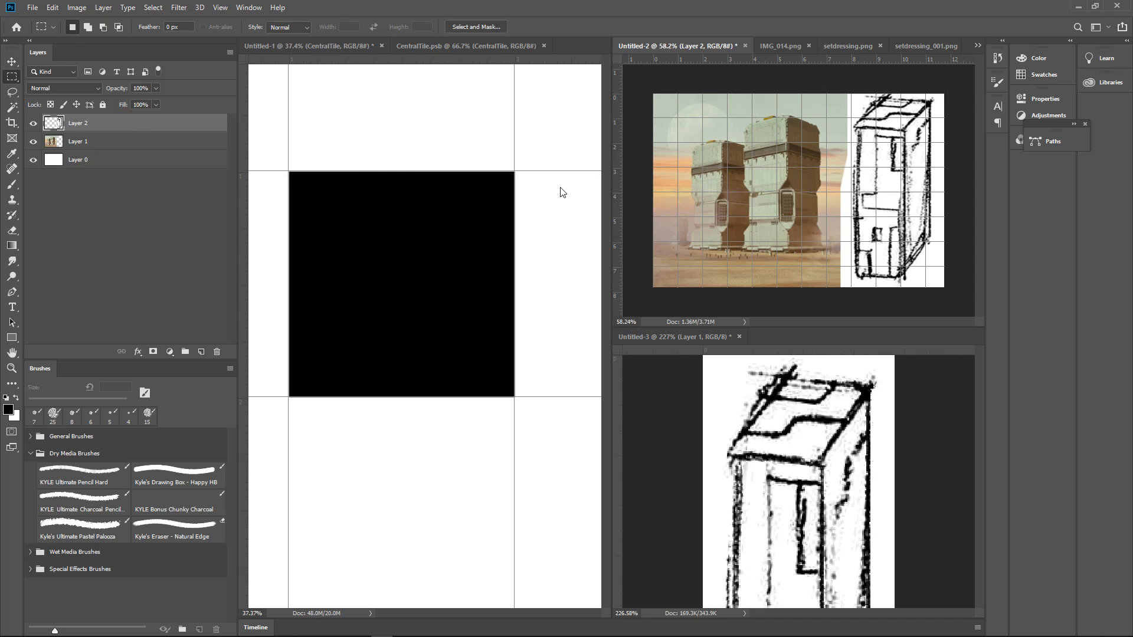
pyautogui.moveTo(832, 86); pyautogui.dragTo(848, 335)
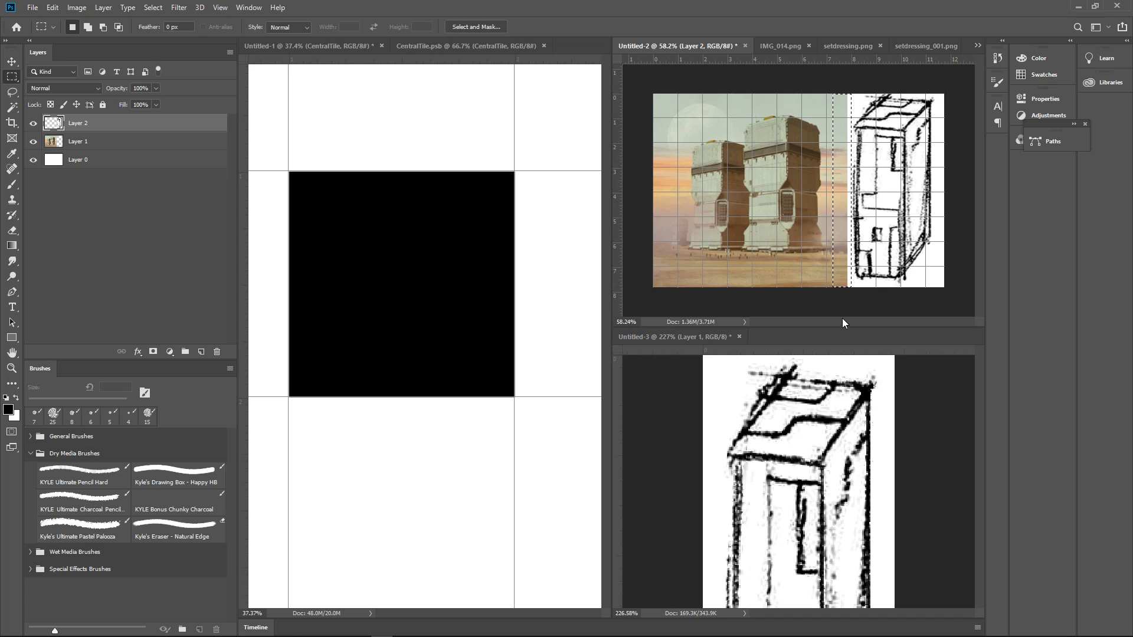
# Clear the selection in Untitled-2 and select the entire canvas of Untitled-3
pyautogui.hotkey('ctrl', 'd')
pyautogui.click(918, 412)
pyautogui.moveTo(913, 410); pyautogui.dragTo(898, 410)
pyautogui.hotkey('ctrl', 'a')
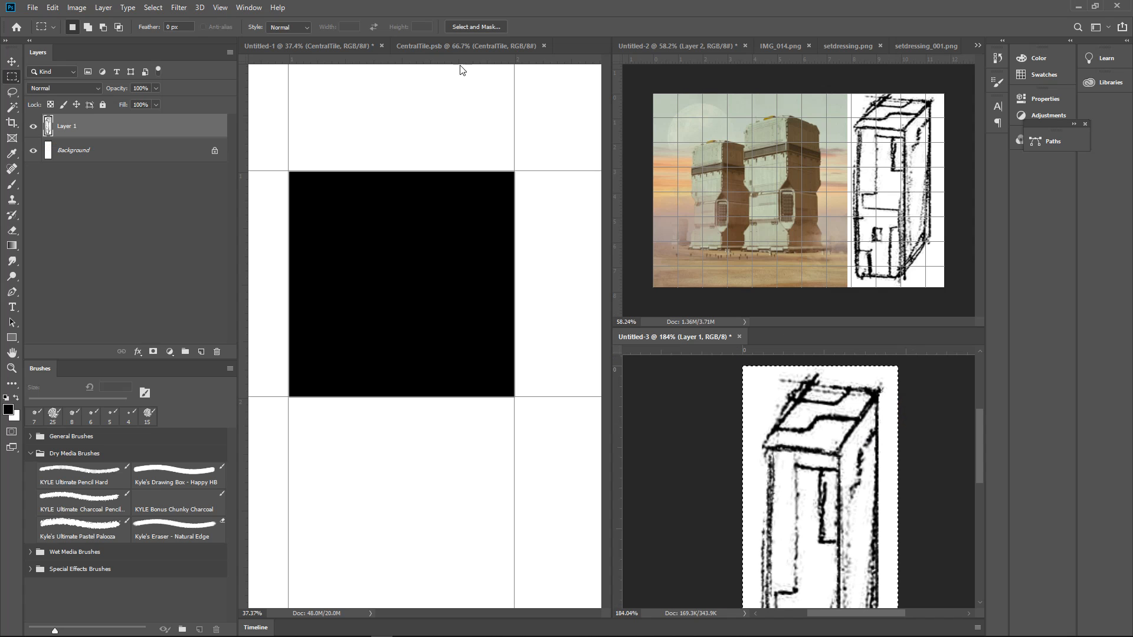
# Group CentralTile.psb with Untitled-3, enlarge their shared document area, and bring the whole tile and the Untitled-1 grid into view
pyautogui.moveTo(440, 45); pyautogui.dragTo(738, 334)
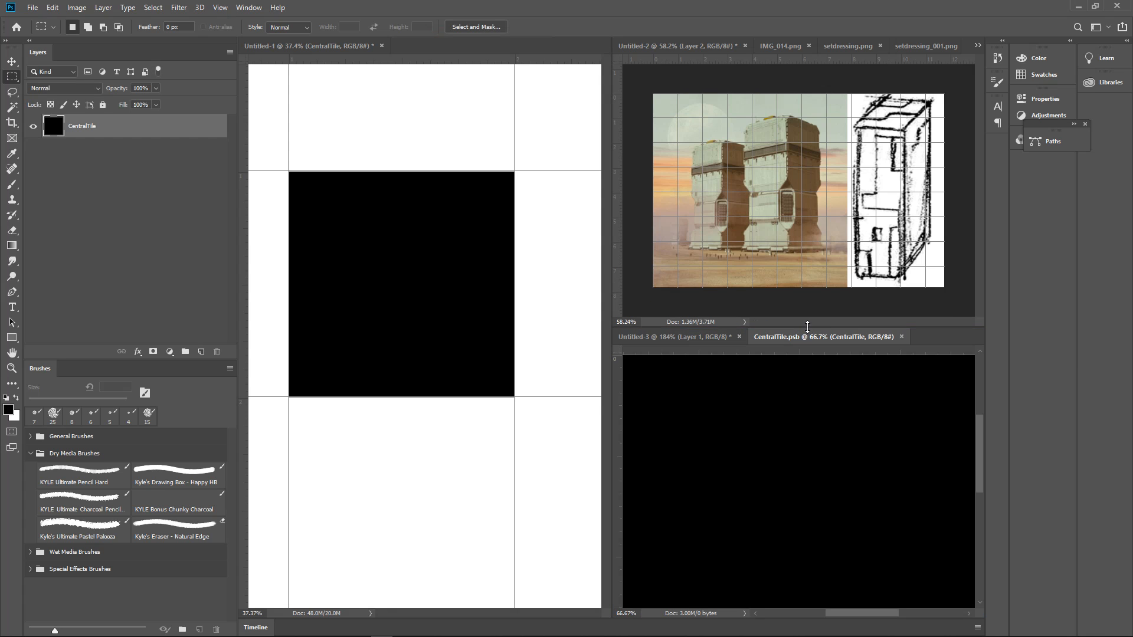
pyautogui.moveTo(808, 326); pyautogui.dragTo(819, 225)
pyautogui.moveTo(875, 343)
pyautogui.mouseDown()
pyautogui.moveTo(837, 349)
pyautogui.moveTo(901, 341)
pyautogui.moveTo(875, 341)
pyautogui.mouseUp()
pyautogui.click(463, 253)
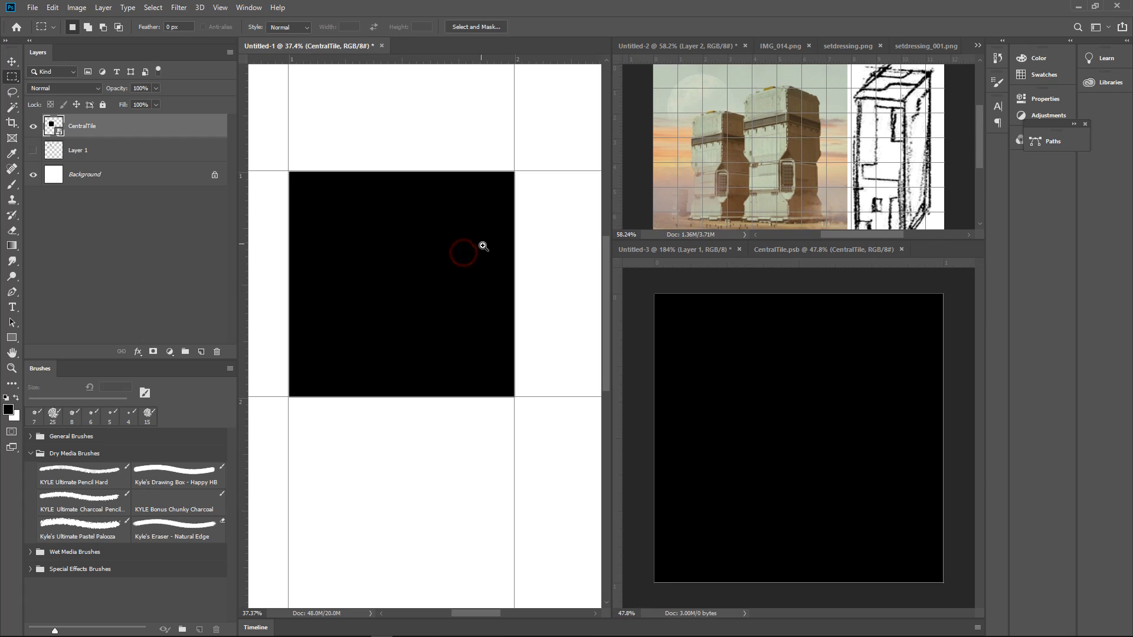
pyautogui.moveTo(480, 245); pyautogui.dragTo(447, 270)
pyautogui.moveTo(516, 263); pyautogui.dragTo(462, 273)
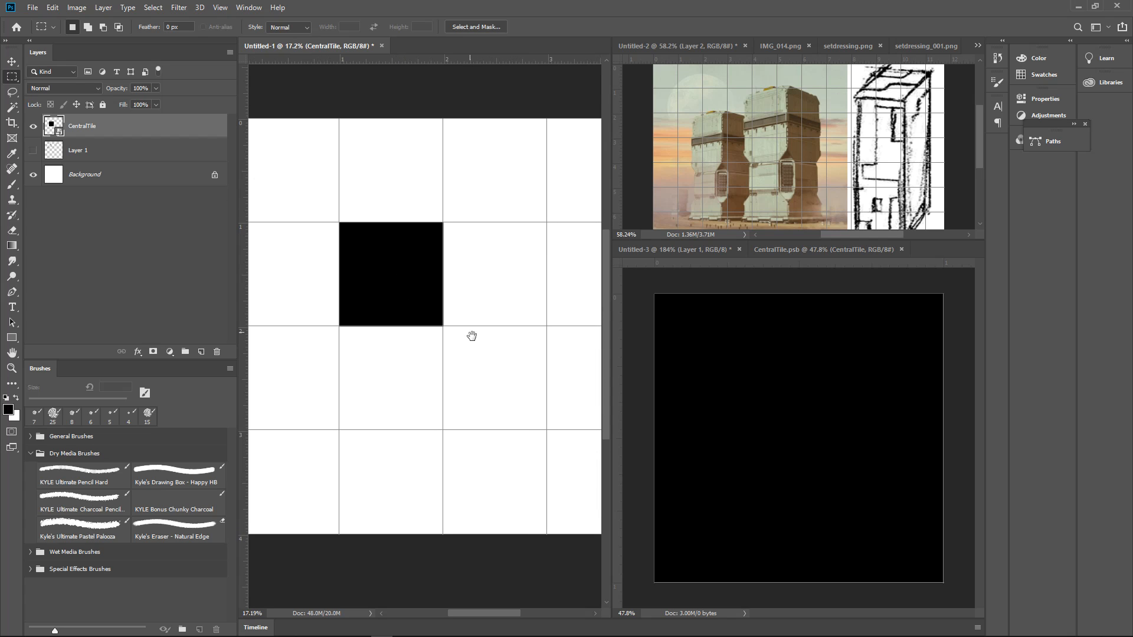
pyautogui.moveTo(472, 320); pyautogui.dragTo(467, 313)
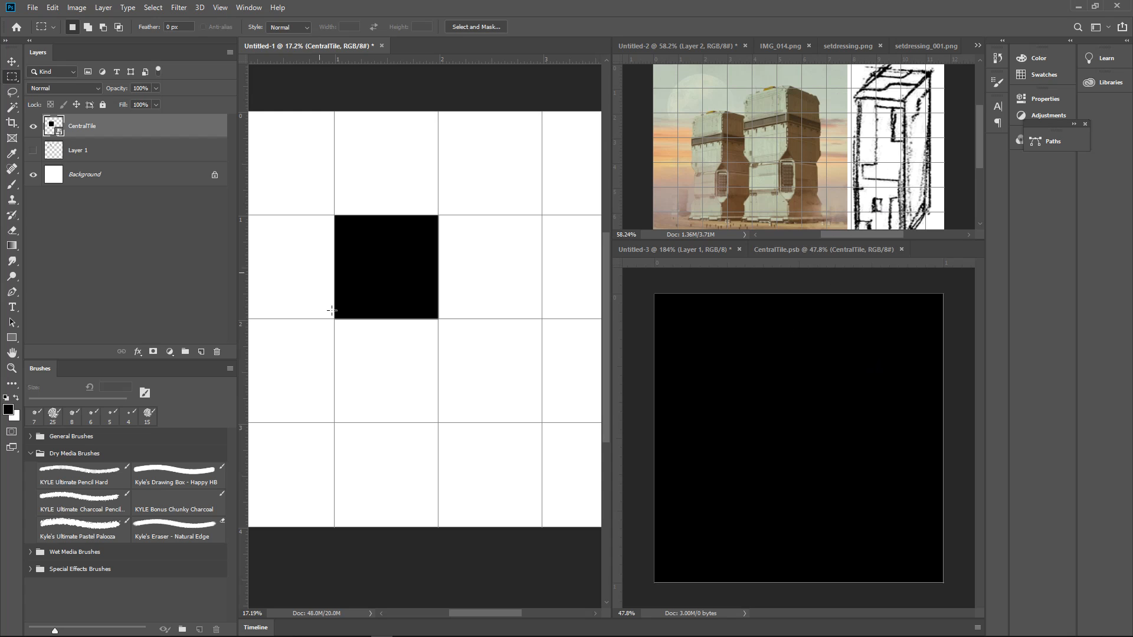
# Activate the Eraser tool and look through its Brush Settings, closing them again when done
pyautogui.click(12, 230)
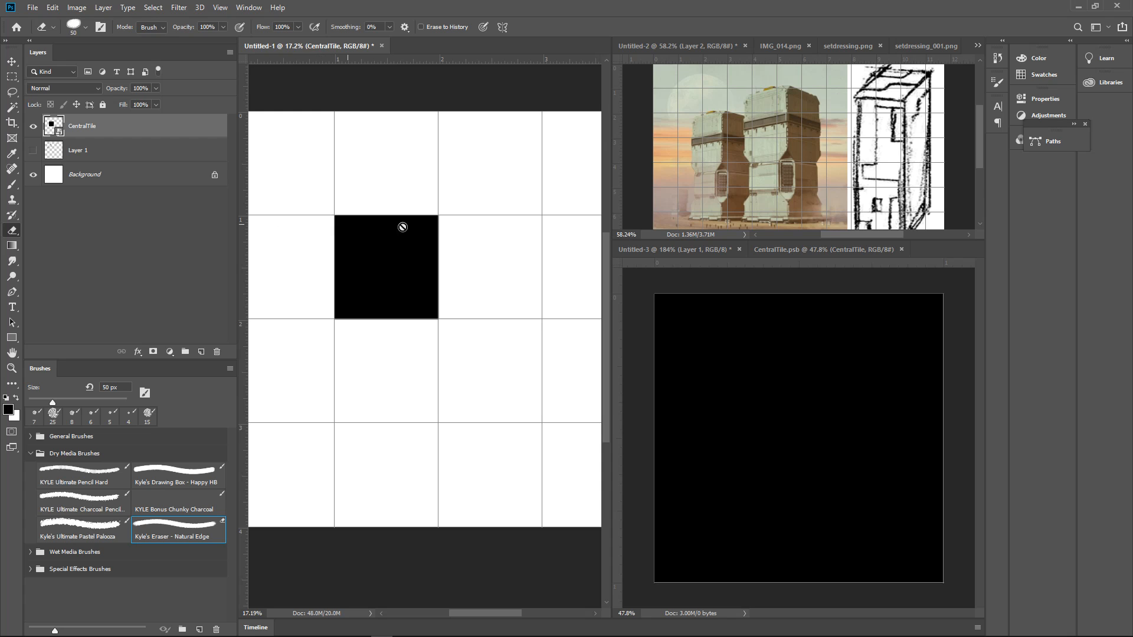
pyautogui.press('F5')
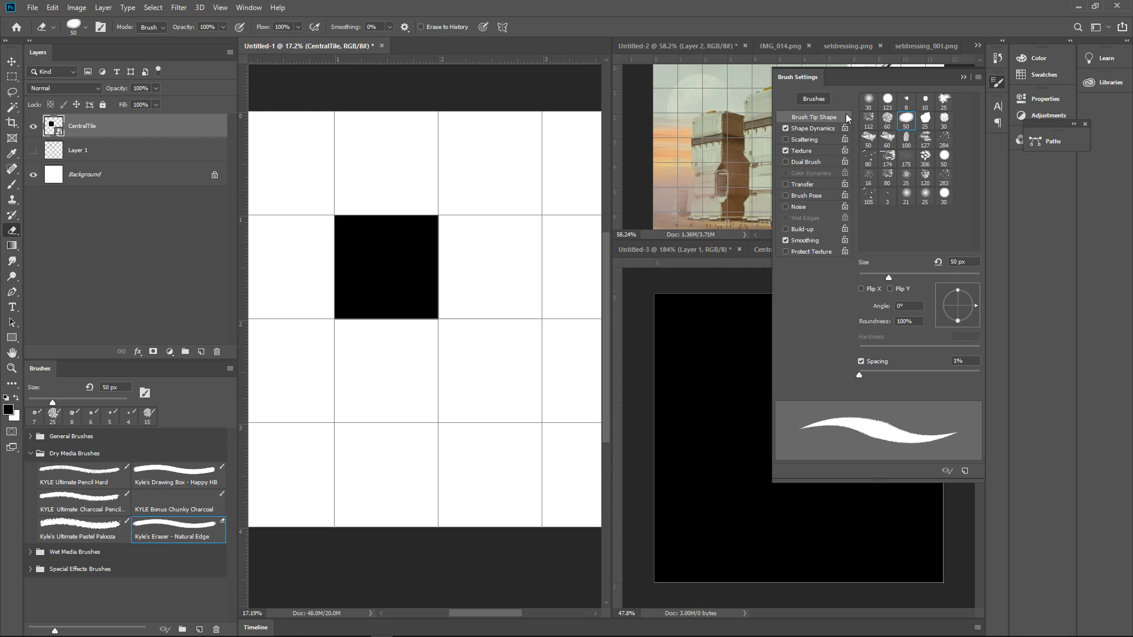
pyautogui.click(817, 99)
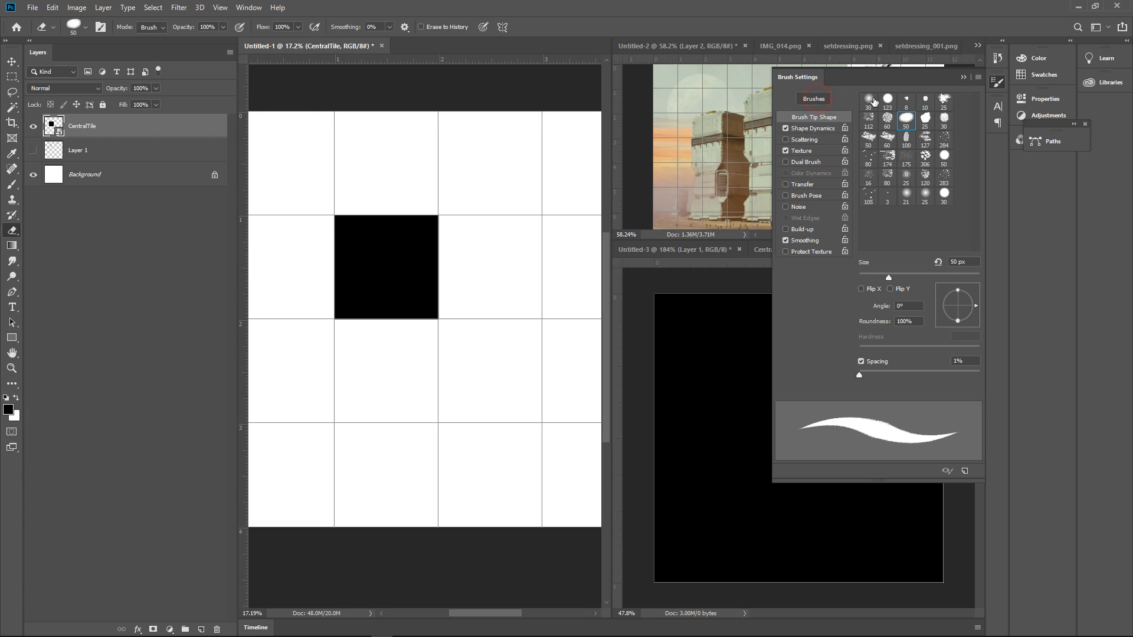
pyautogui.click(815, 100)
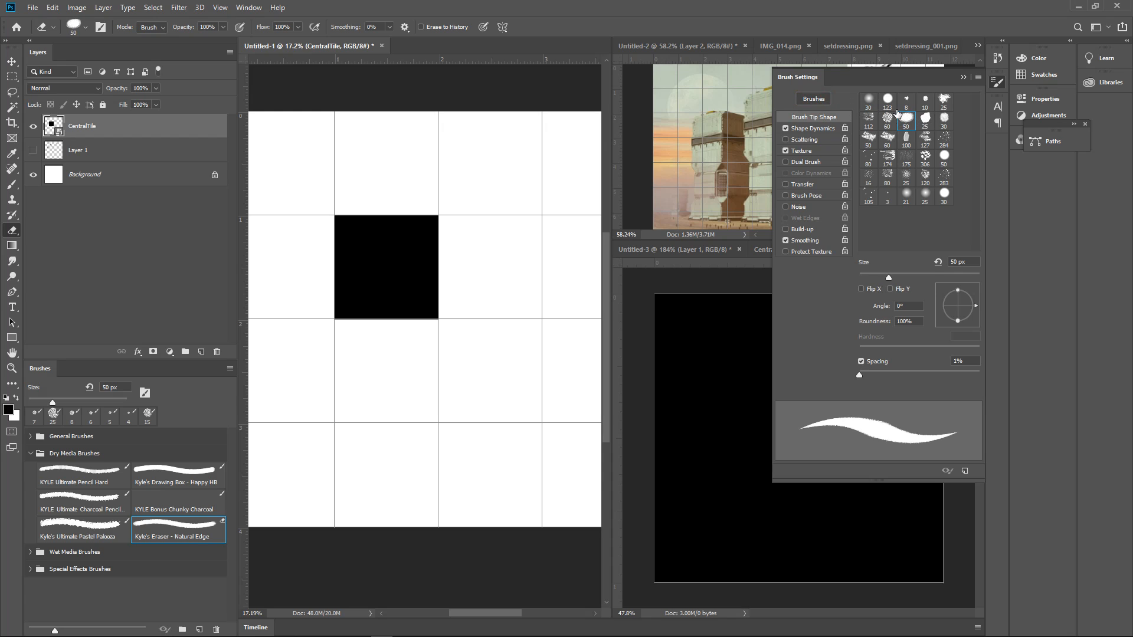
pyautogui.click(997, 82)
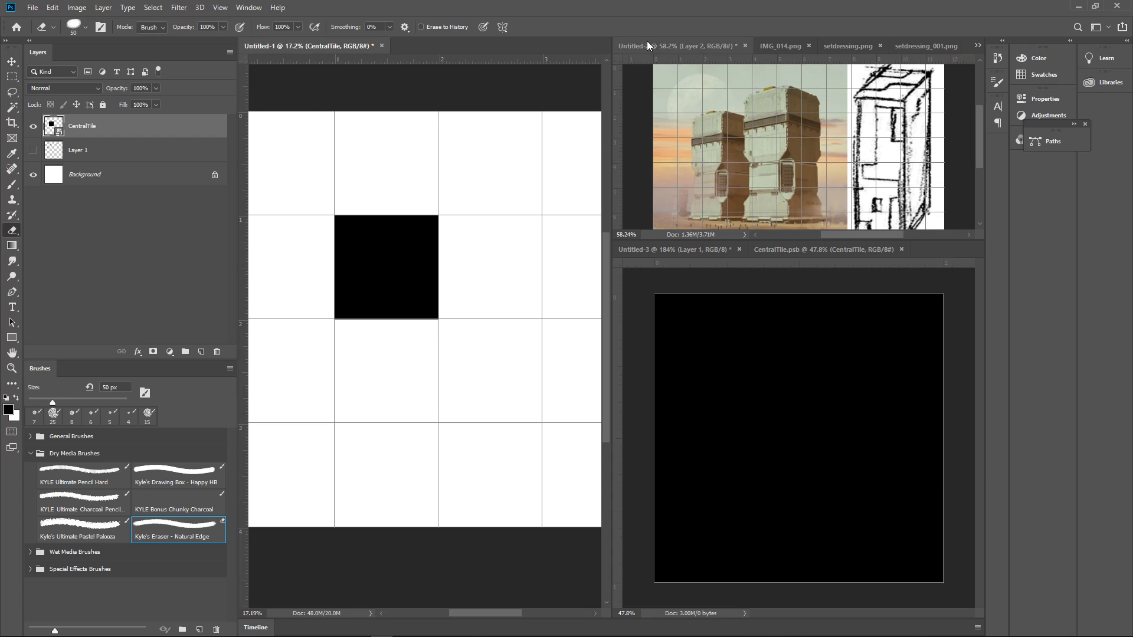
pyautogui.click(248, 7)
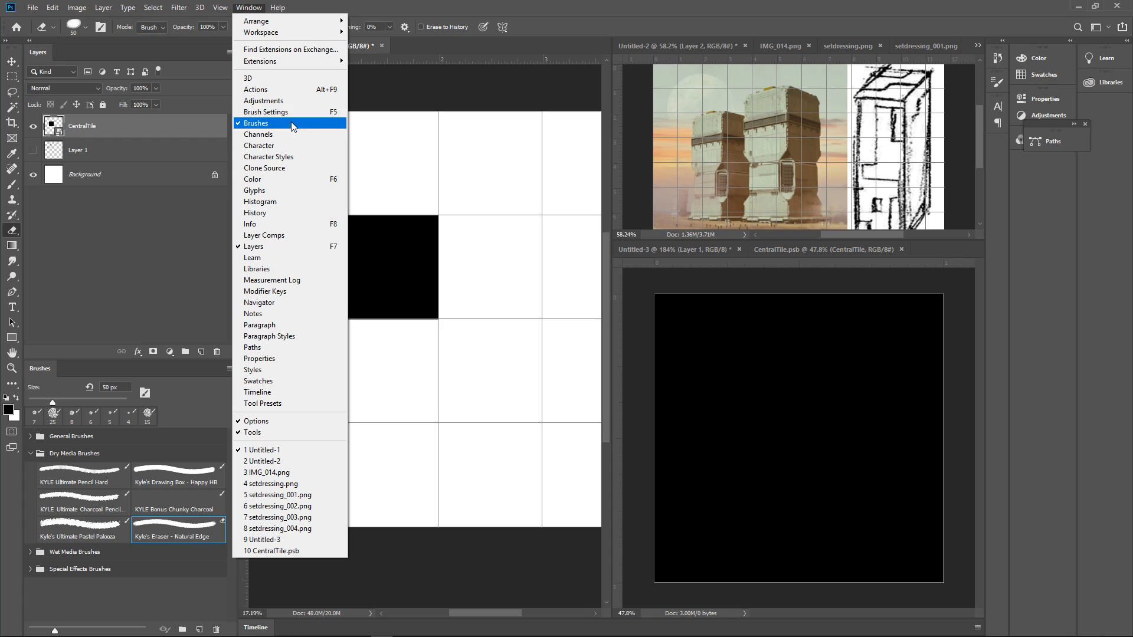
pyautogui.click(295, 113)
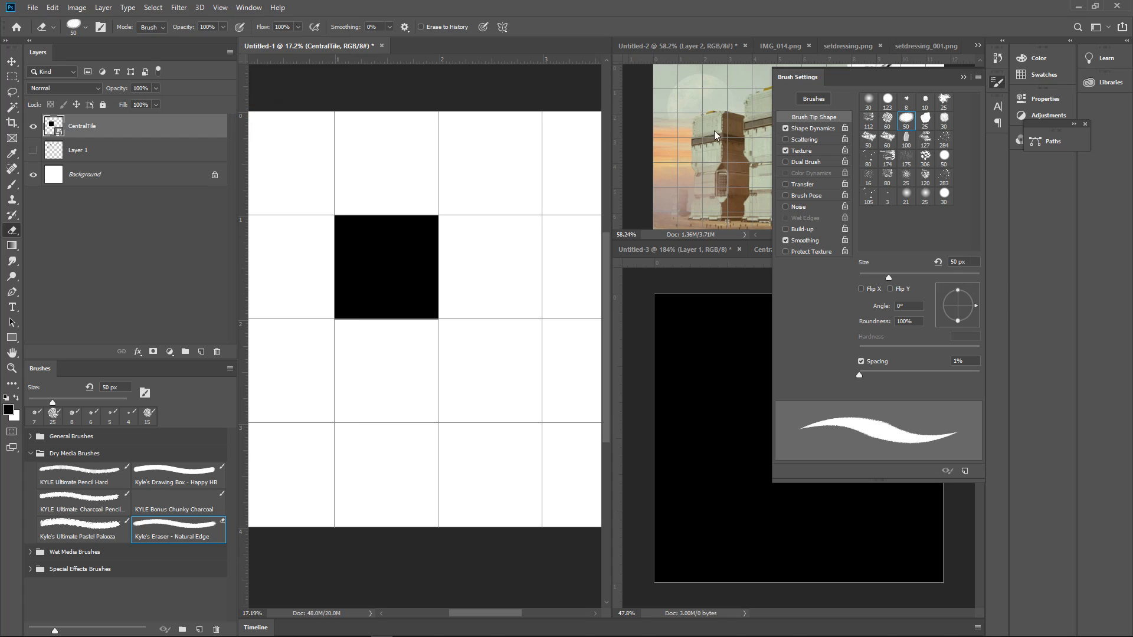
pyautogui.click(963, 77)
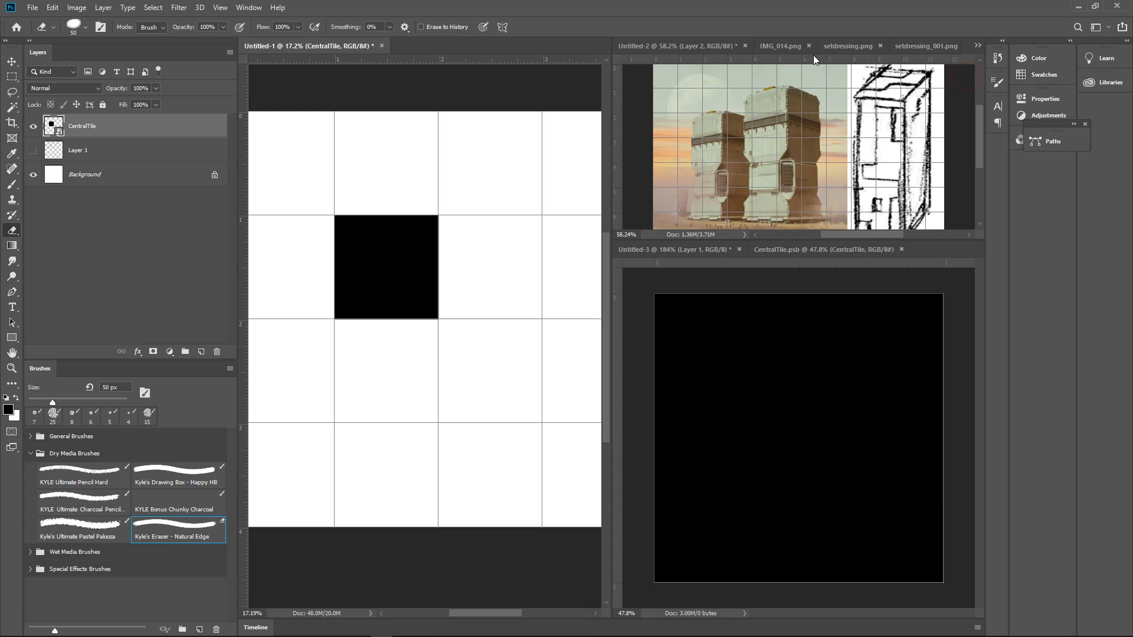
# Hide the Brushes list from the workspace and show it again
pyautogui.click(173, 8)
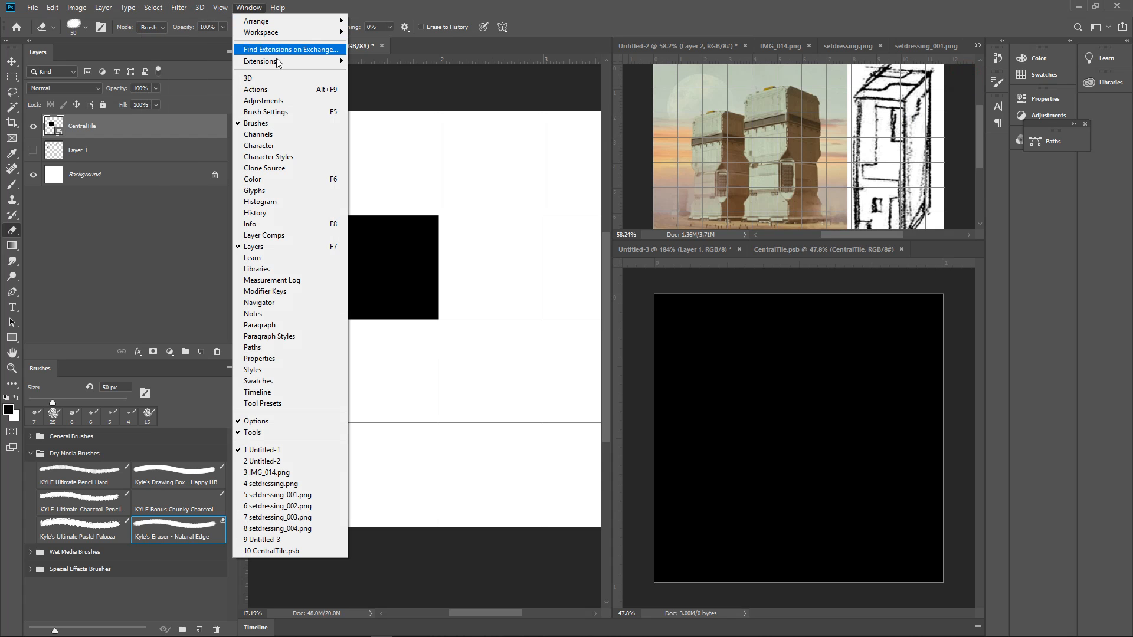
pyautogui.click(330, 122)
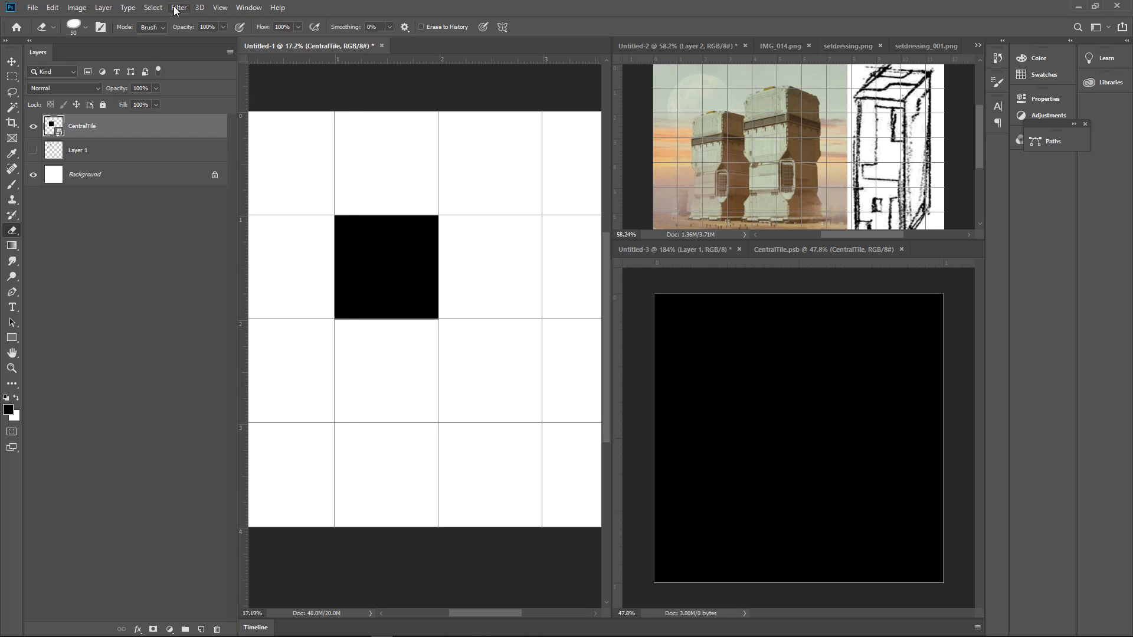
pyautogui.click(249, 8)
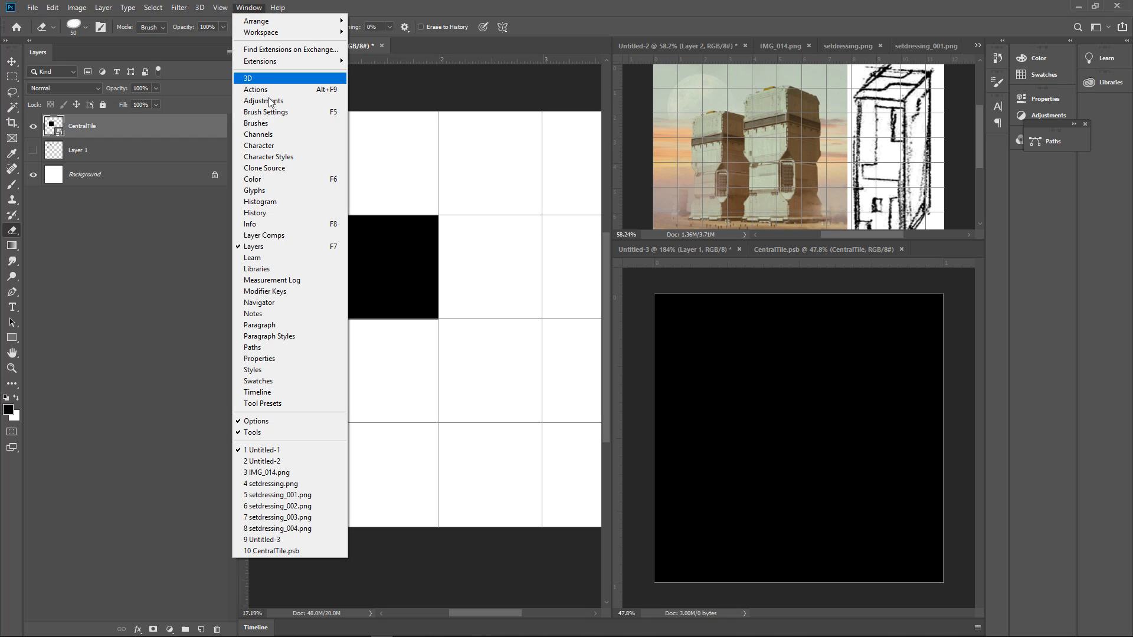
pyautogui.click(283, 129)
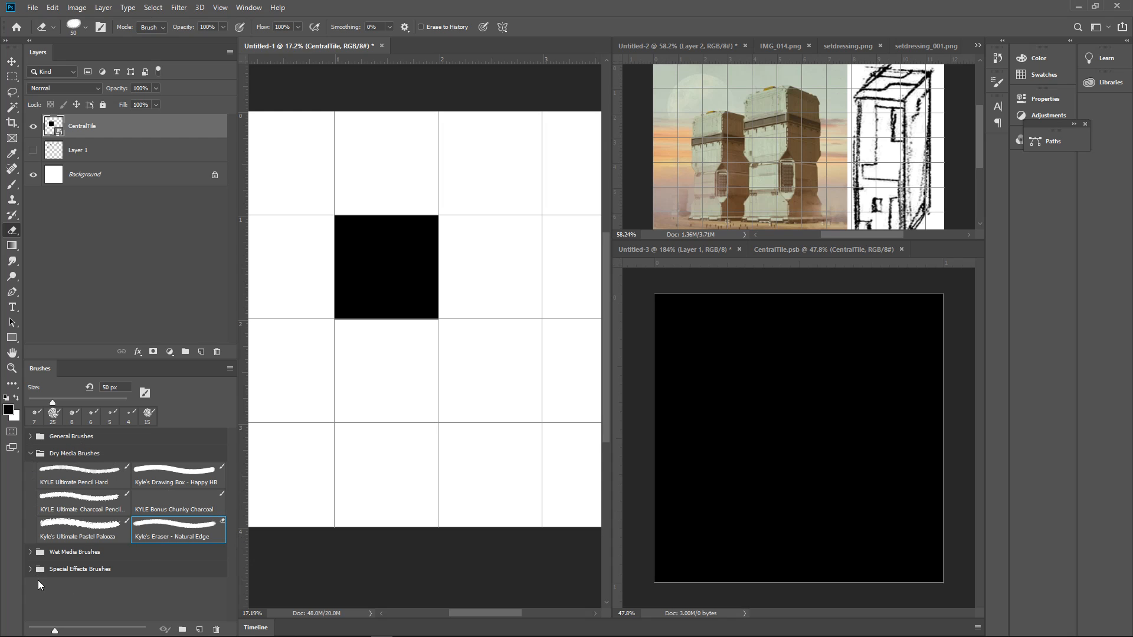
# Collapse the Dry Media Brushes group and import GB-Brushes.abr from the Photoshop presets folder in Dropbox
pyautogui.click(30, 454)
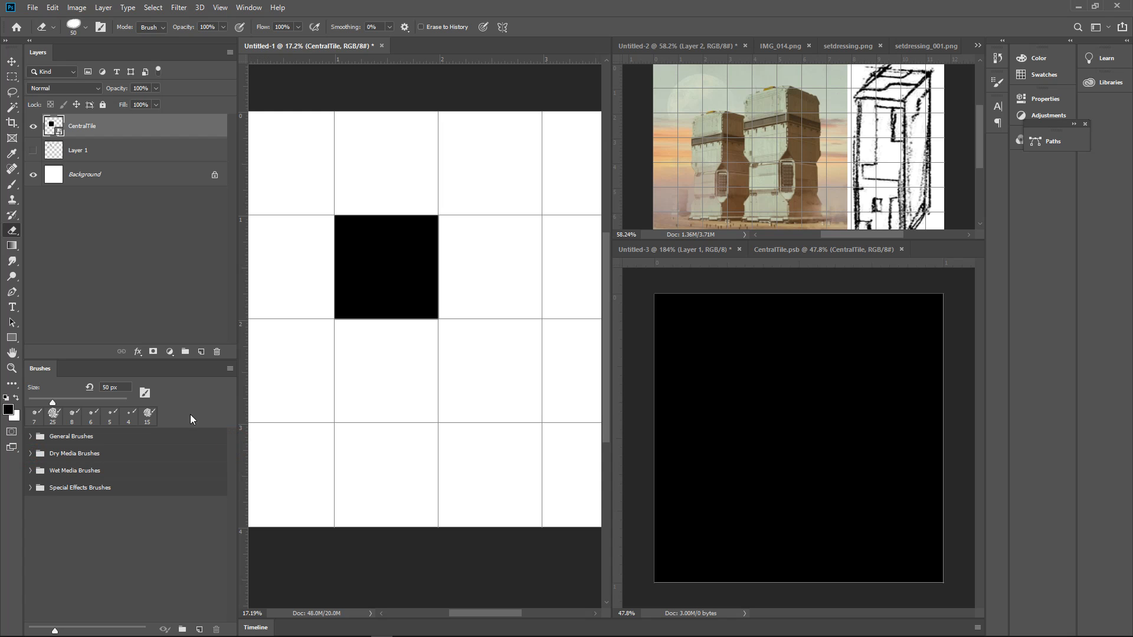
pyautogui.click(230, 369)
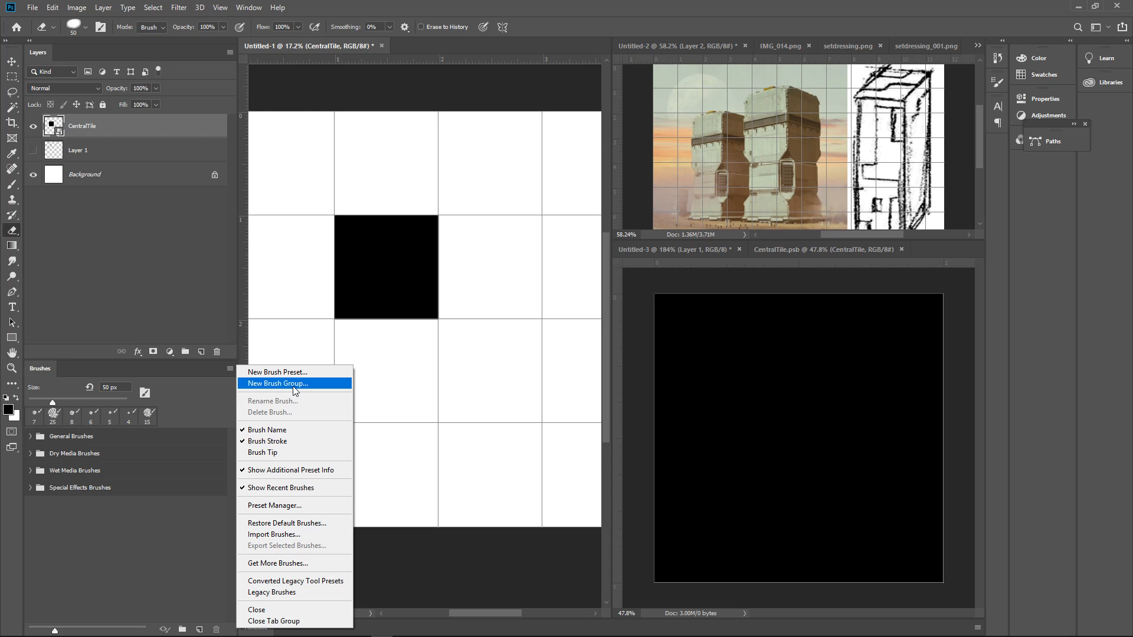
pyautogui.click(156, 525)
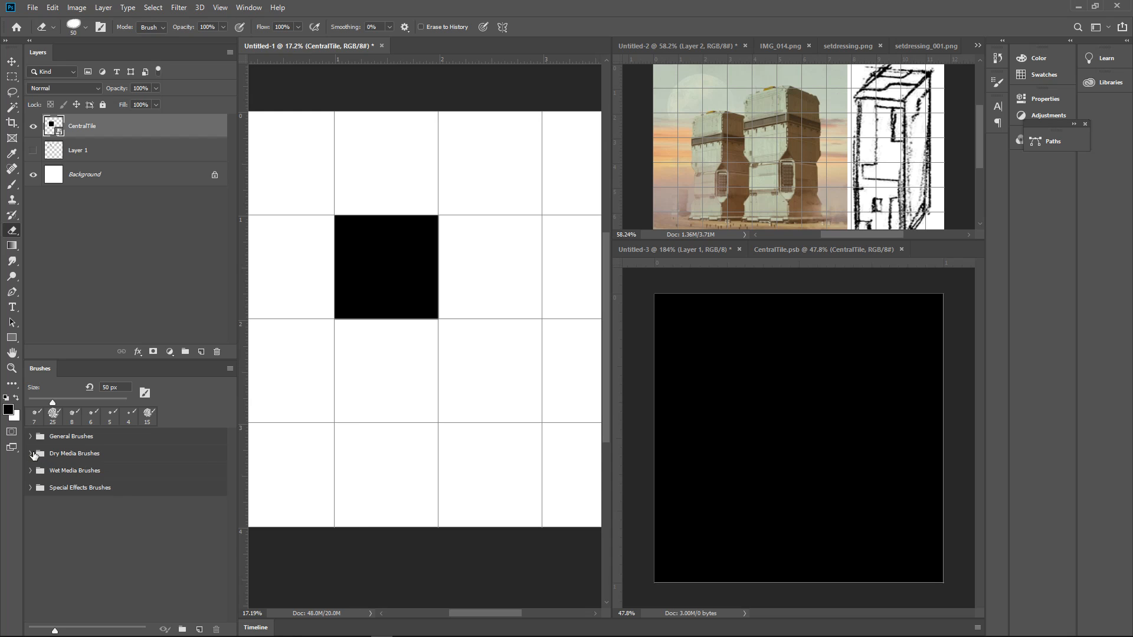
pyautogui.click(230, 370)
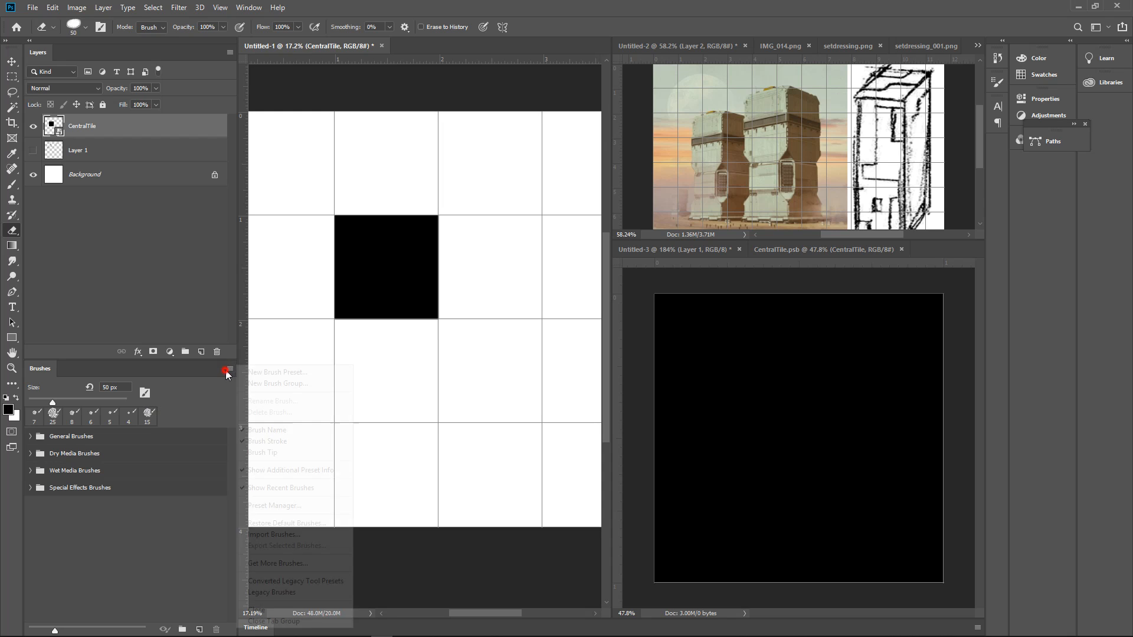
pyautogui.click(312, 535)
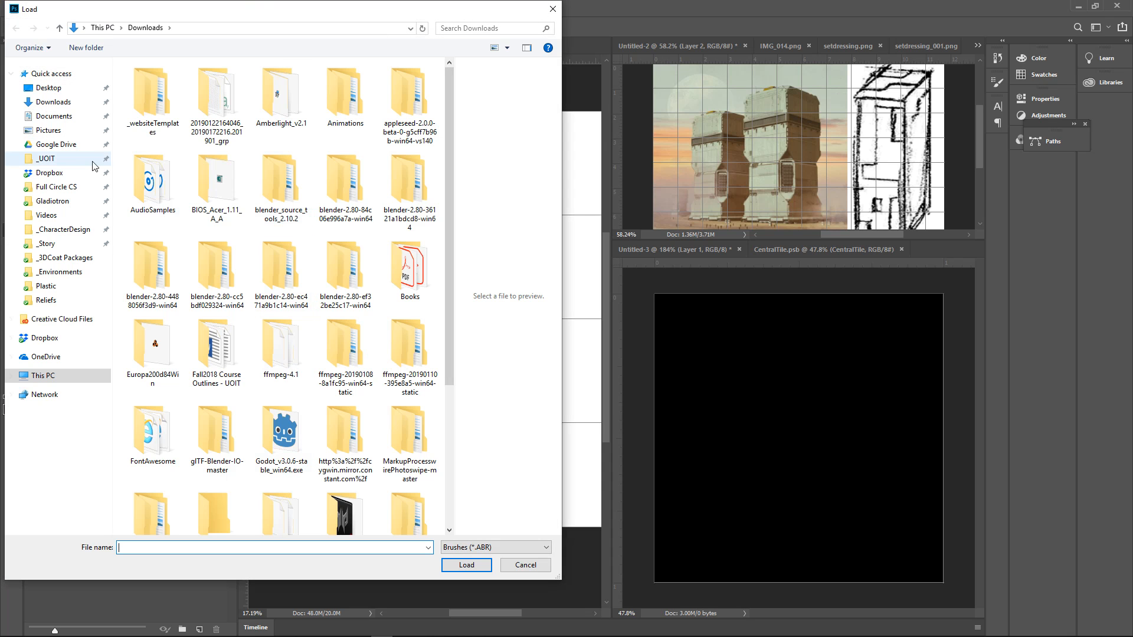
pyautogui.click(70, 172)
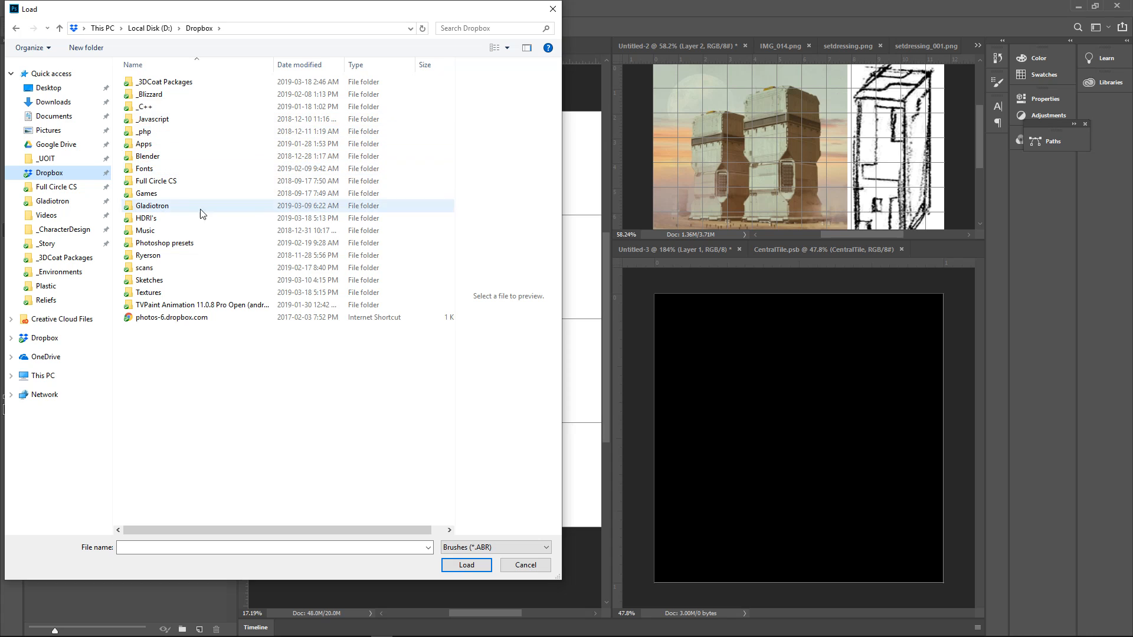
pyautogui.doubleClick(186, 243)
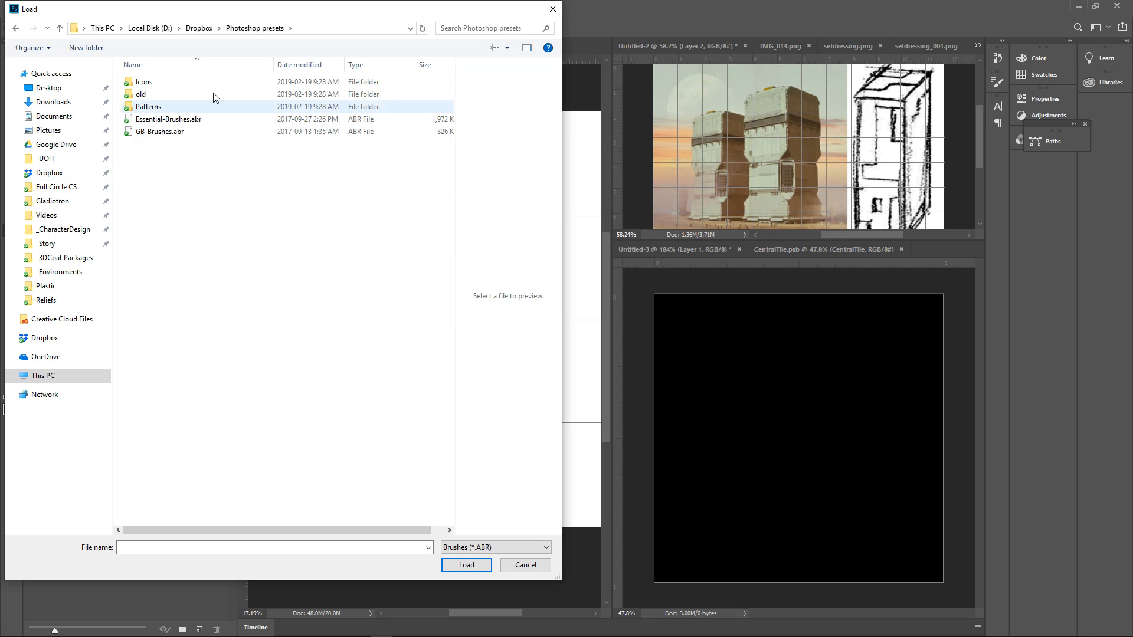
pyautogui.click(172, 132)
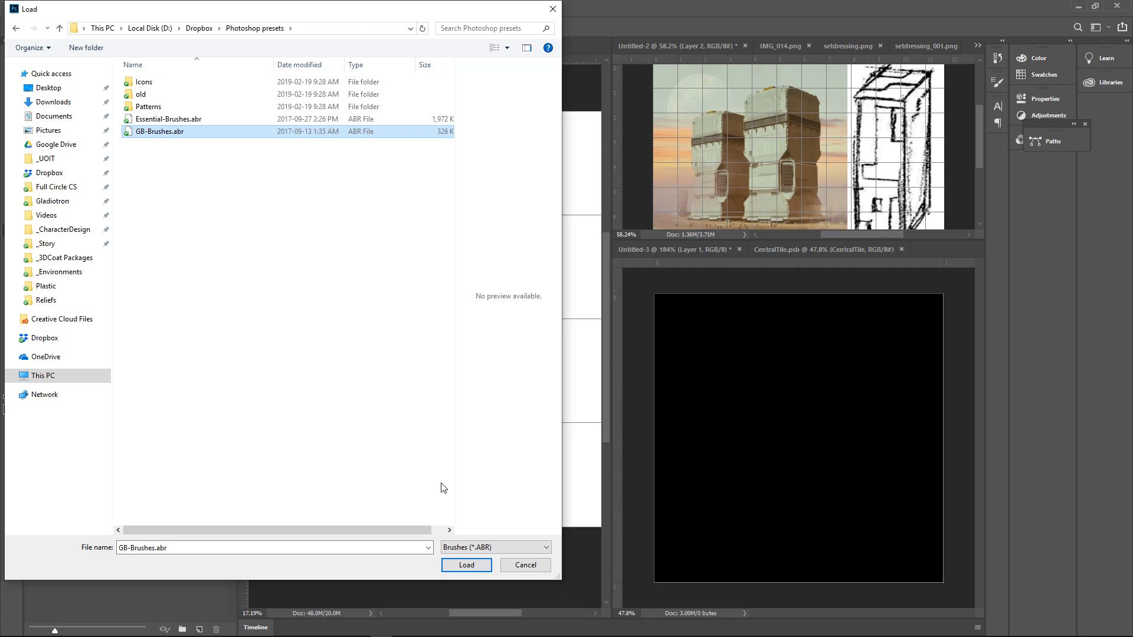
pyautogui.click(466, 565)
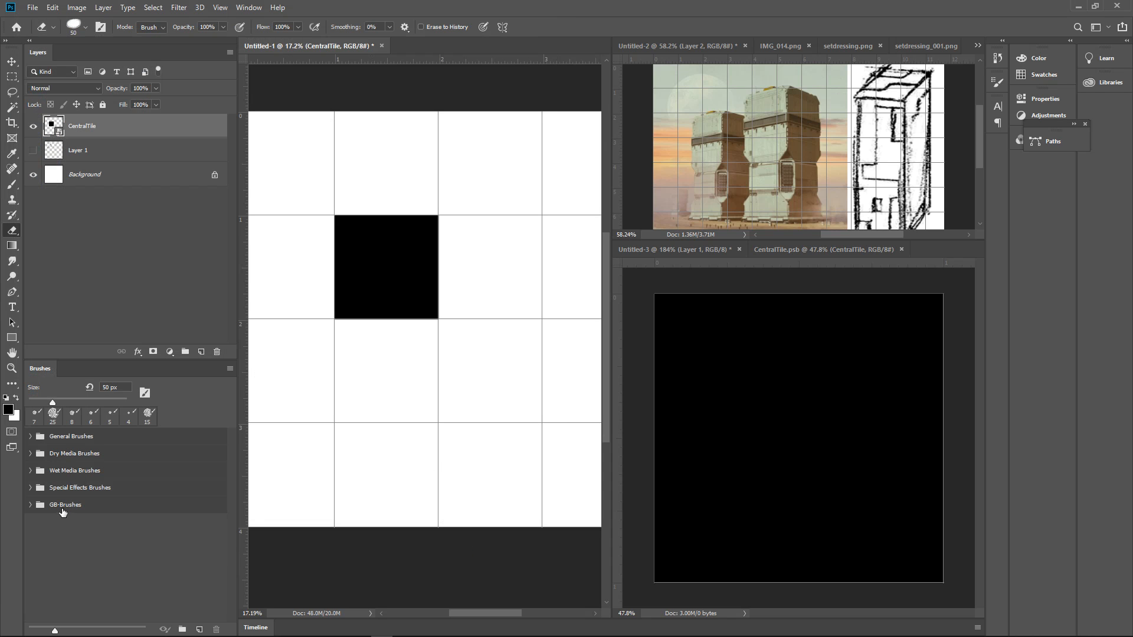
# Browse the brushes in the imported GB-Brushes group and collapse the group again
pyautogui.click(64, 511)
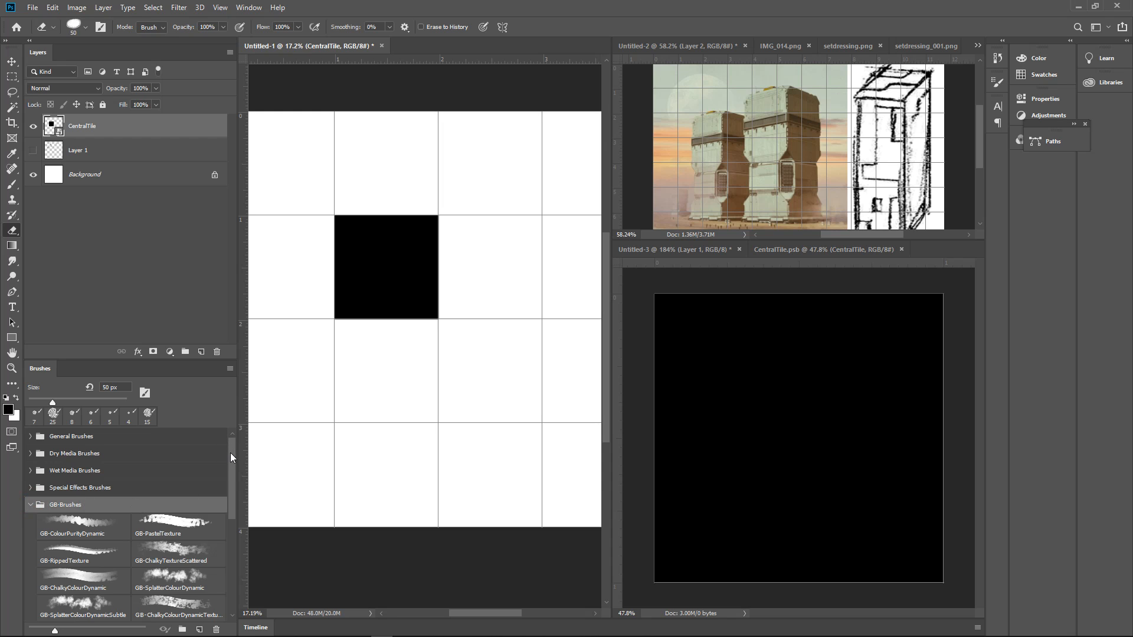
pyautogui.moveTo(231, 456)
pyautogui.mouseDown()
pyautogui.moveTo(236, 490)
pyautogui.moveTo(232, 467)
pyautogui.mouseUp()
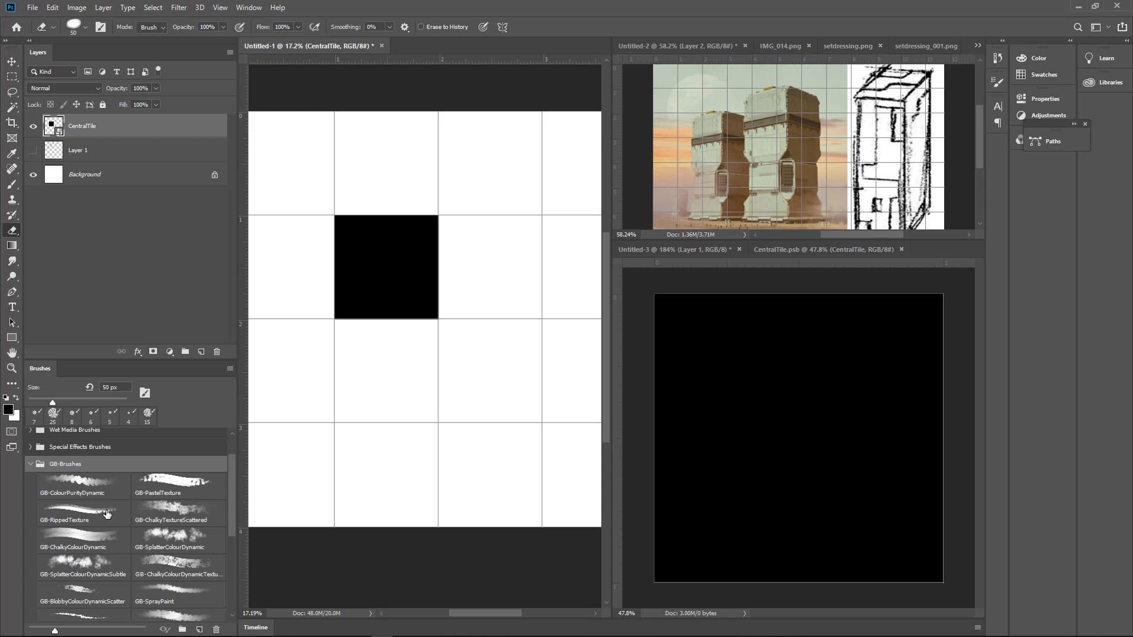
pyautogui.moveTo(226, 473)
pyautogui.mouseDown()
pyautogui.moveTo(236, 567)
pyautogui.moveTo(227, 458)
pyautogui.mouseUp()
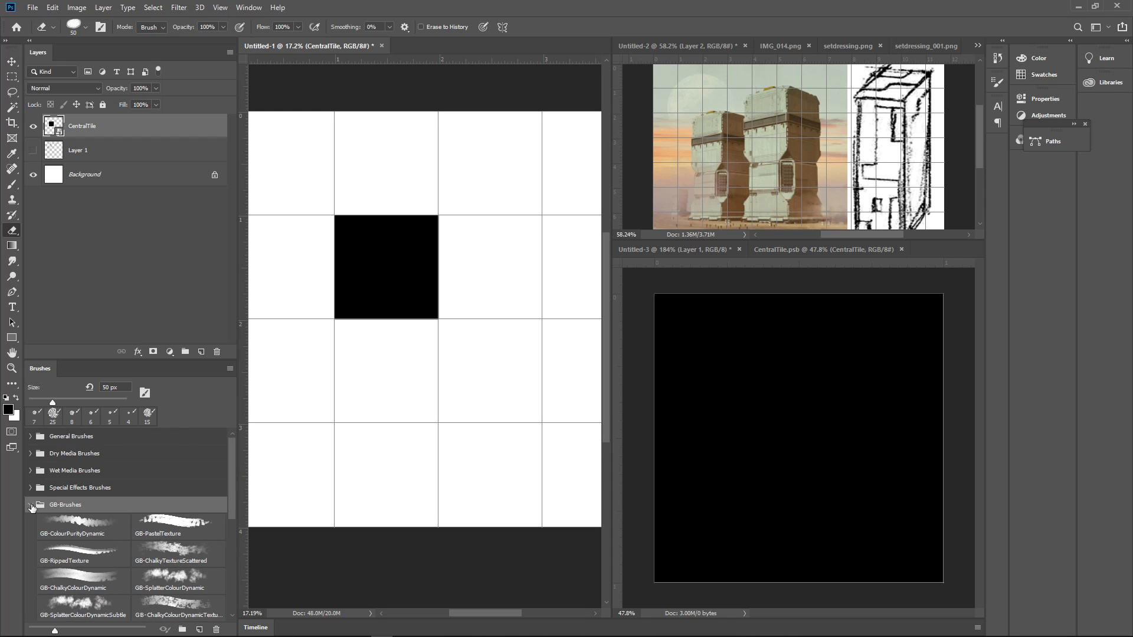
pyautogui.click(32, 506)
# Import Essential-Brushes.abr from the Photoshop presets folder as another brush group
pyautogui.click(32, 7)
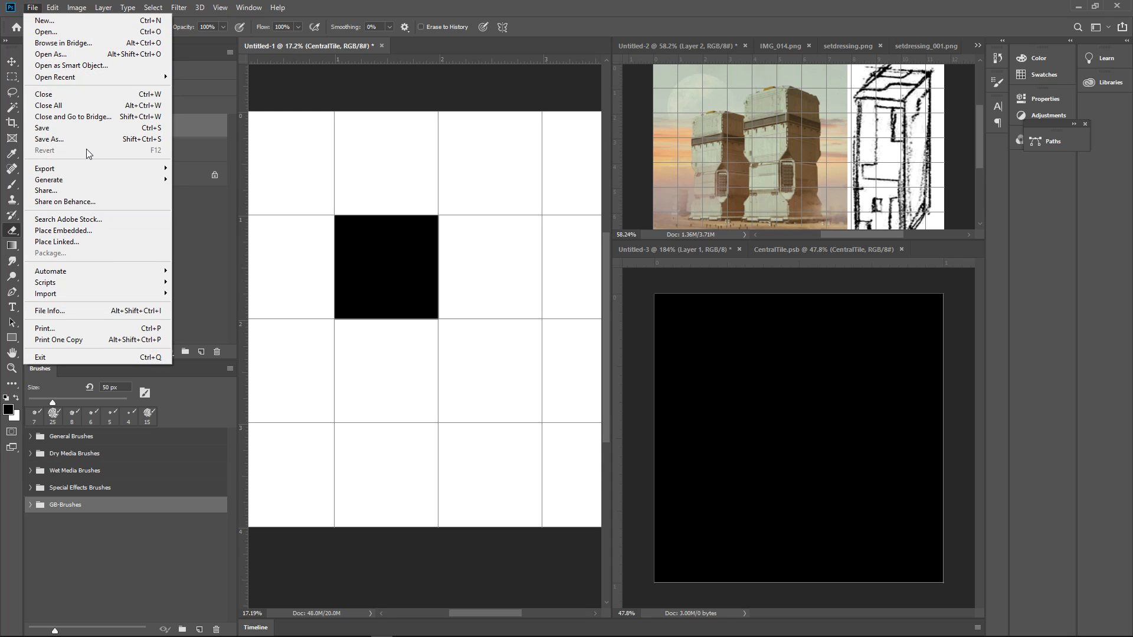
pyautogui.click(142, 537)
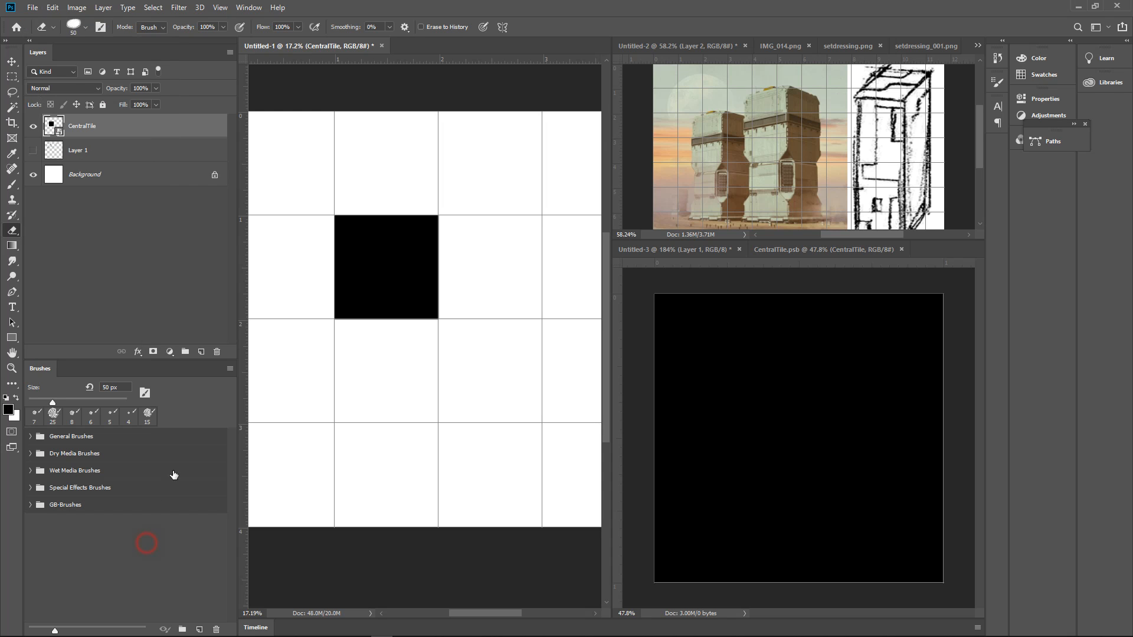
pyautogui.click(230, 369)
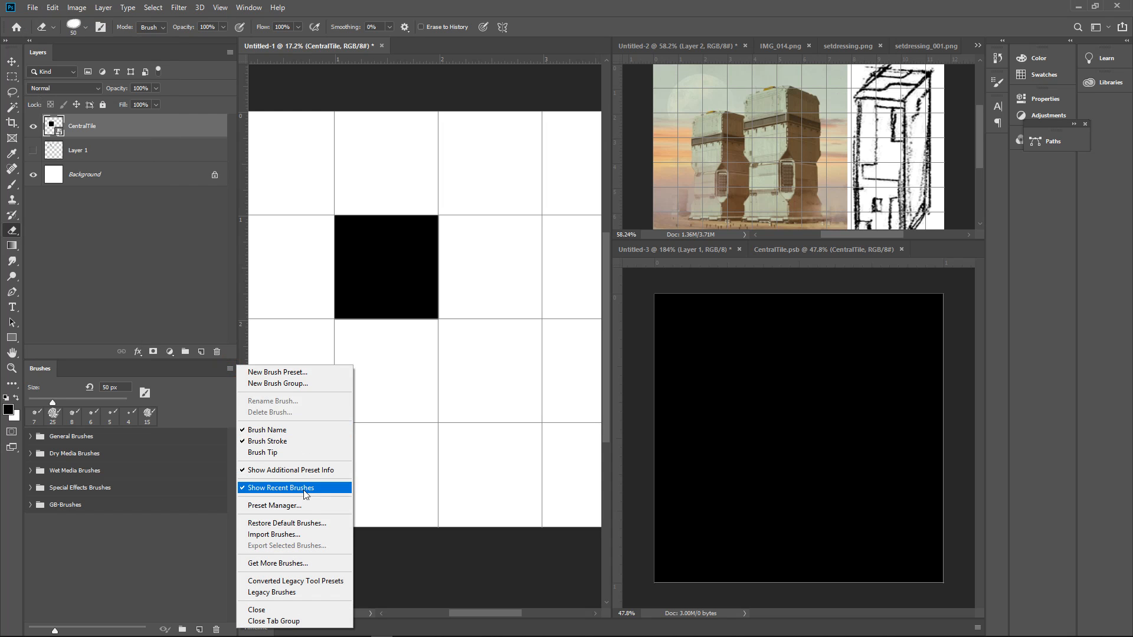
pyautogui.click(311, 532)
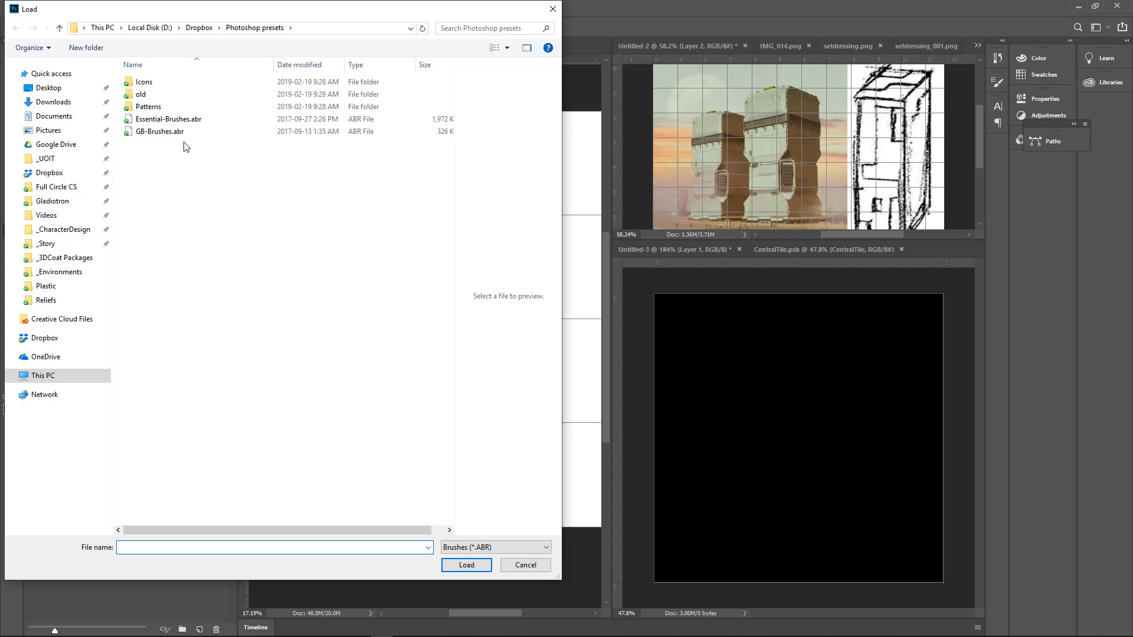
pyautogui.click(170, 120)
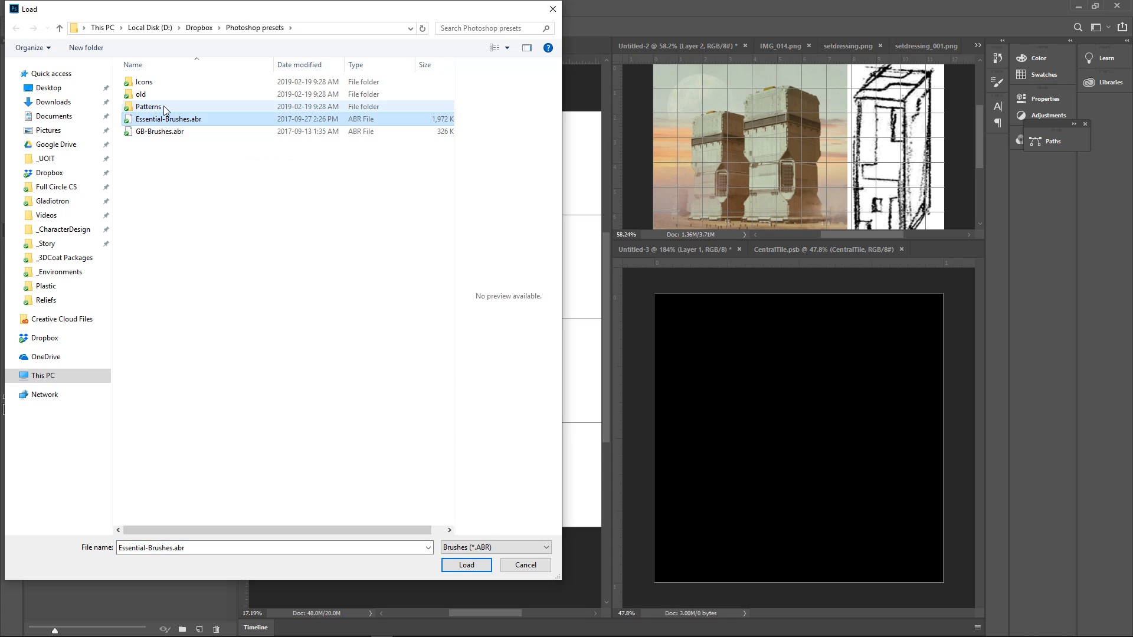
pyautogui.click(466, 567)
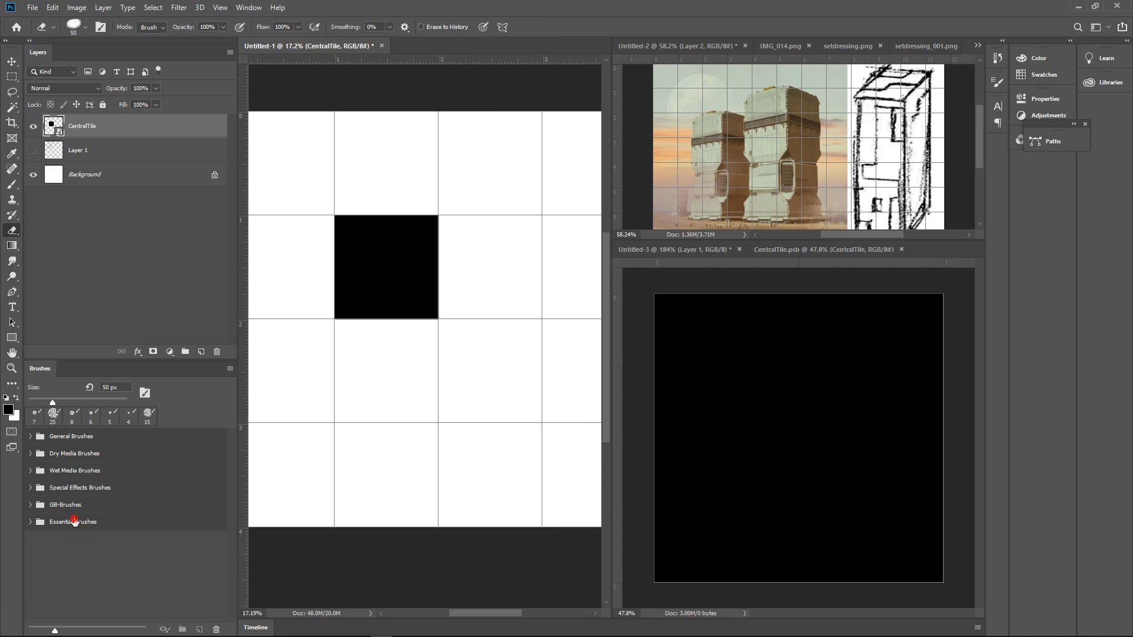
# Expand the Essential-Brushes group and choose Sampled Brush 13 9
pyautogui.click(30, 521)
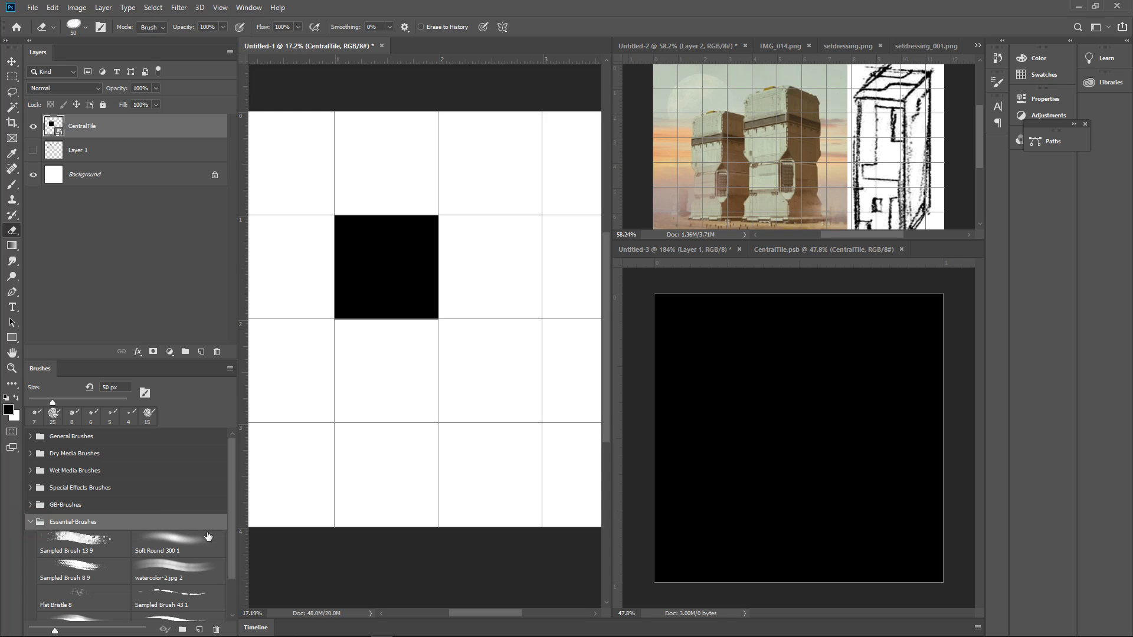
pyautogui.moveTo(231, 508); pyautogui.dragTo(233, 550)
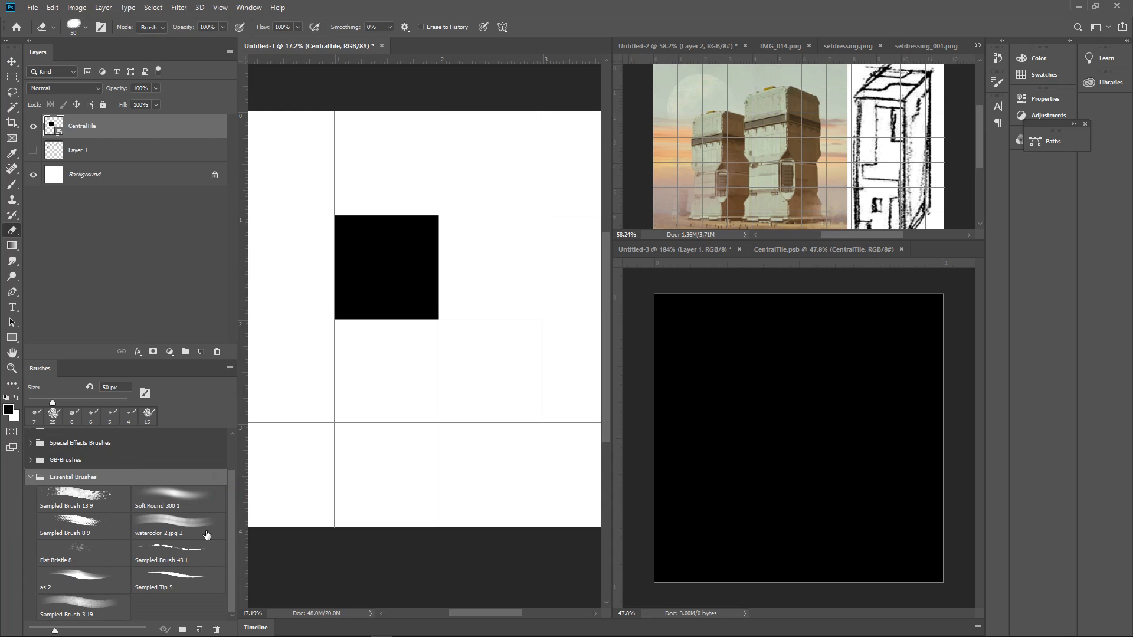
pyautogui.click(82, 498)
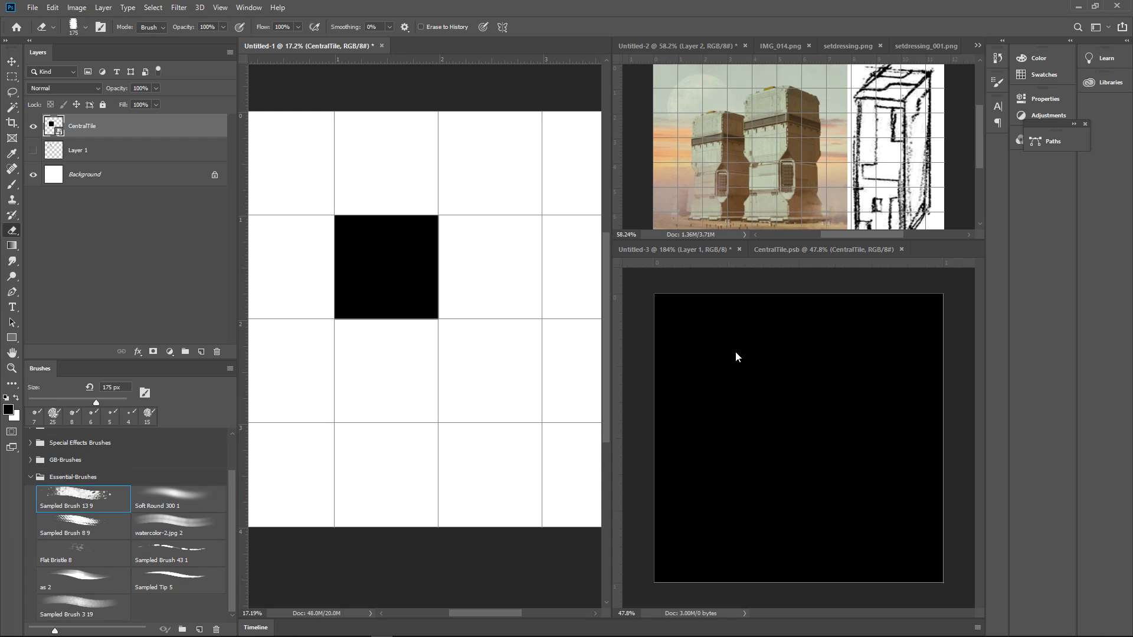
pyautogui.moveTo(747, 396)
pyautogui.mouseDown()
pyautogui.moveTo(796, 371)
pyautogui.moveTo(903, 404)
pyautogui.moveTo(882, 367)
pyautogui.moveTo(770, 488)
pyautogui.mouseUp()
pyautogui.hotkey('ctrl', 'z')
pyautogui.hotkey('ctrl', 'z')
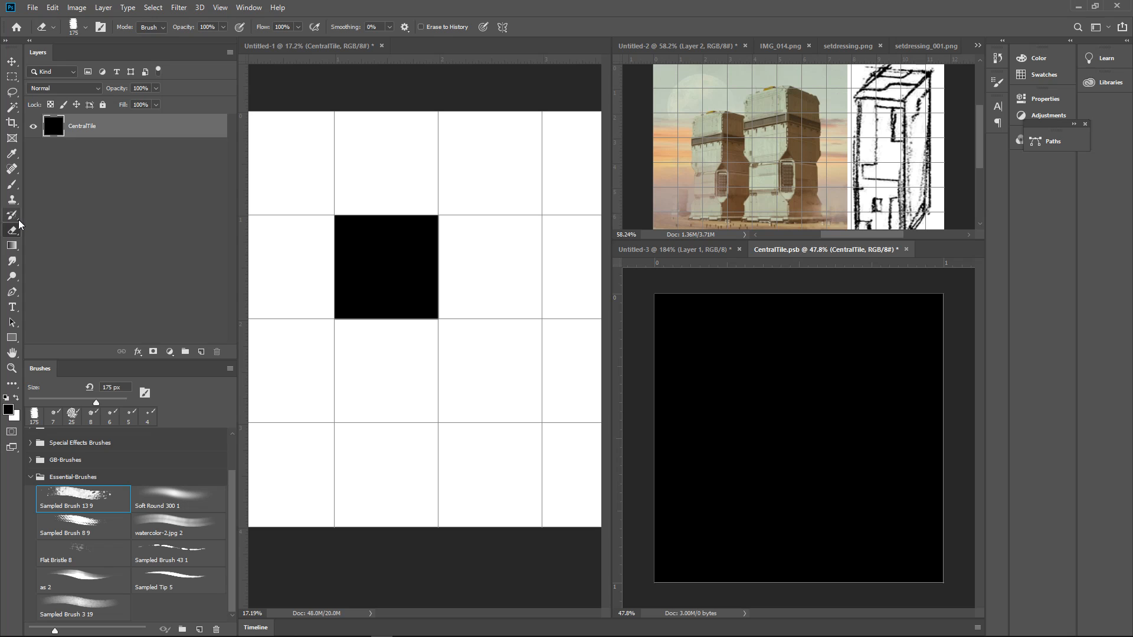
# Activate the Brush tool with light blue 78bbea as the foreground colour
pyautogui.click(14, 183)
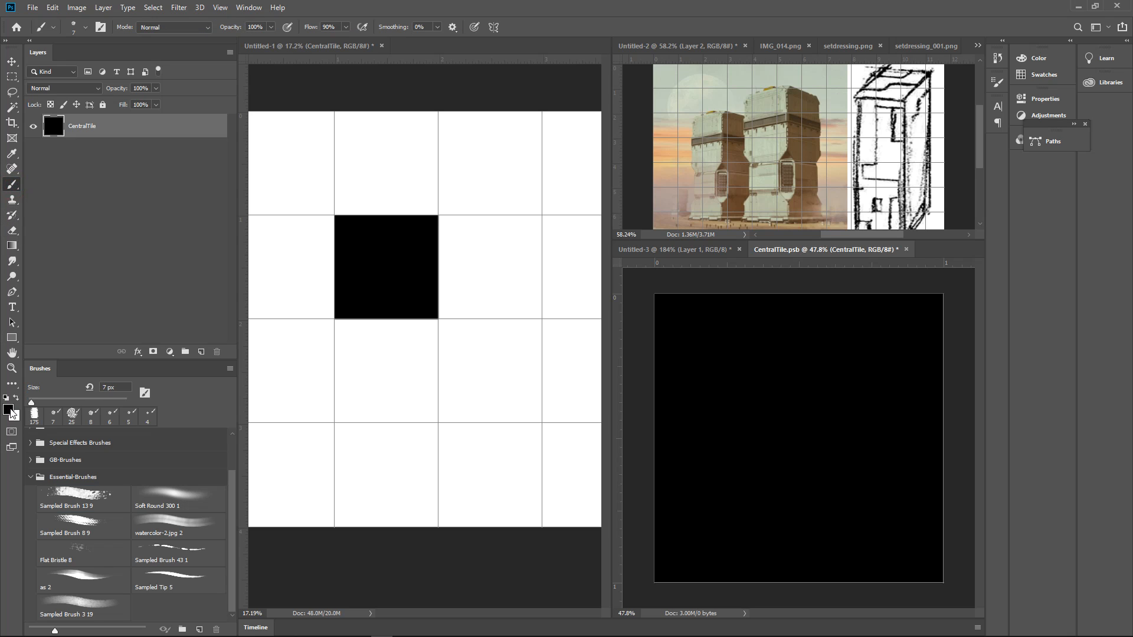
pyautogui.click(9, 409)
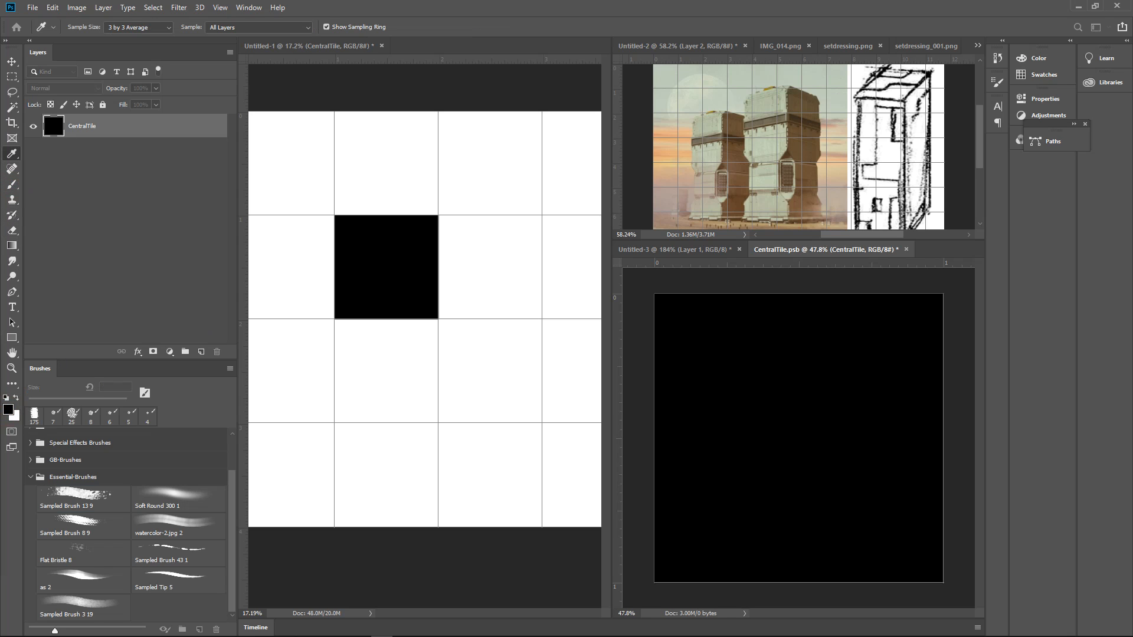
pyautogui.click(8, 408)
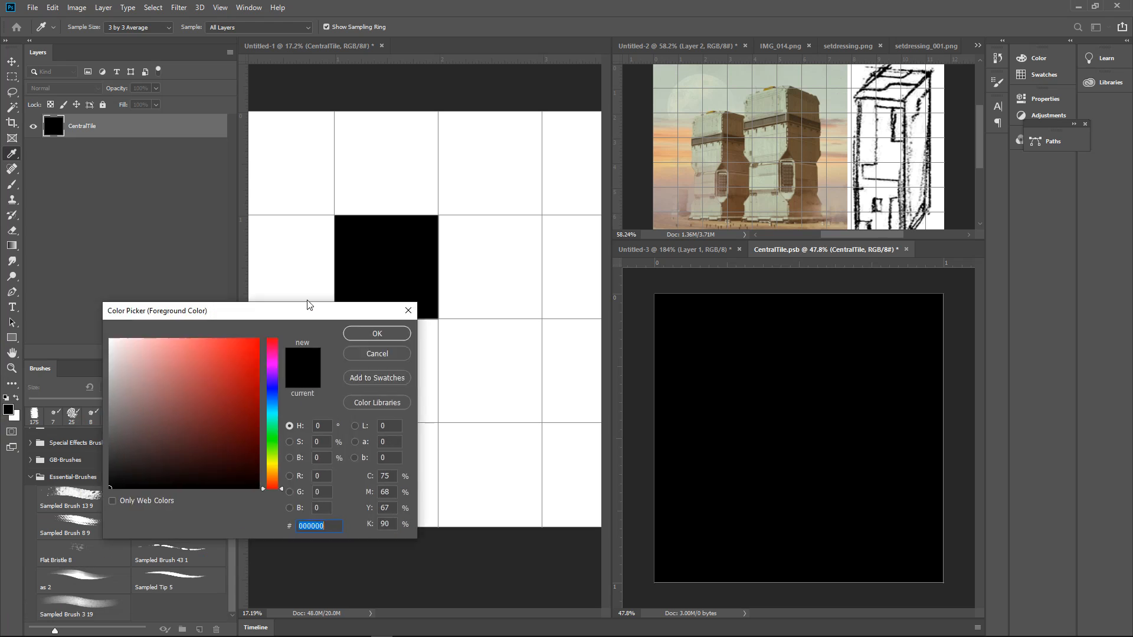
pyautogui.moveTo(236, 306); pyautogui.dragTo(261, 245)
pyautogui.click(223, 304)
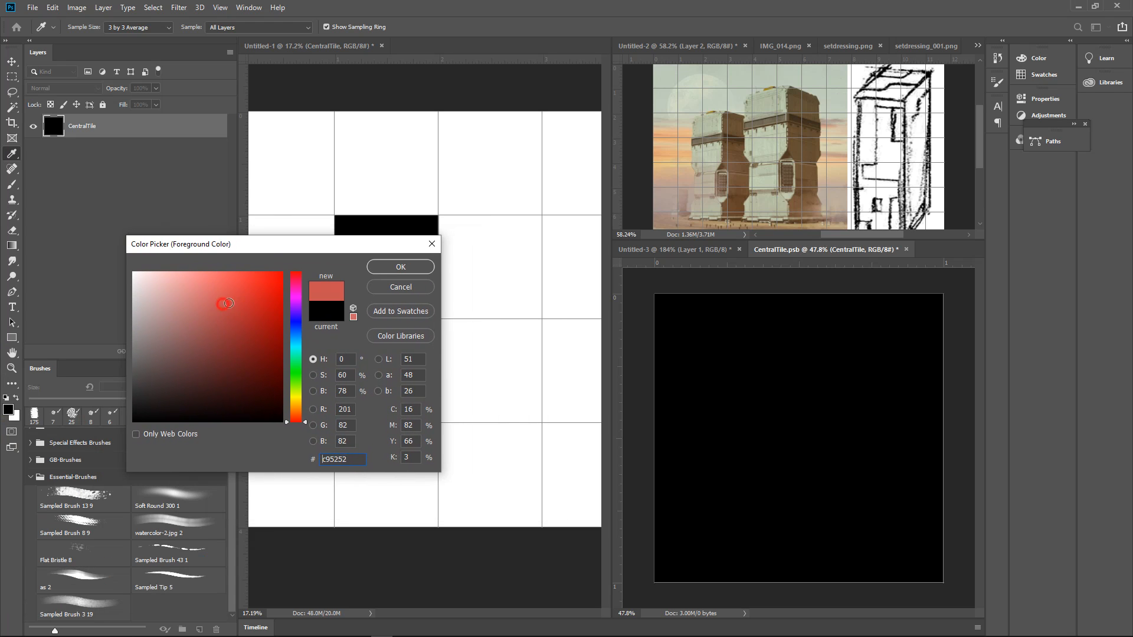
pyautogui.click(297, 337)
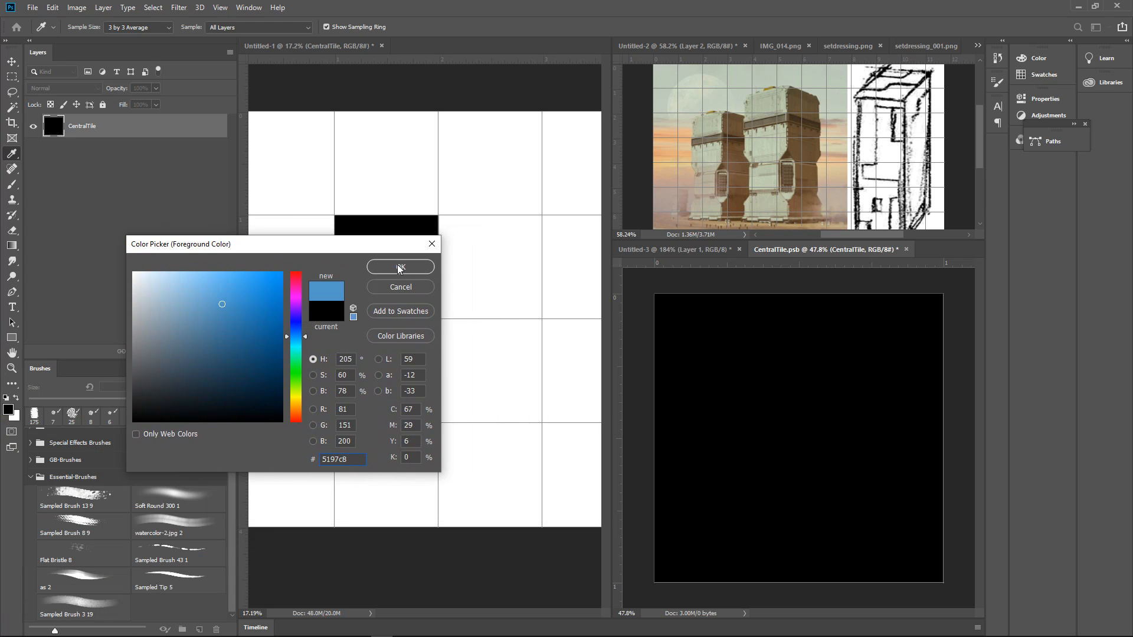
pyautogui.click(208, 281)
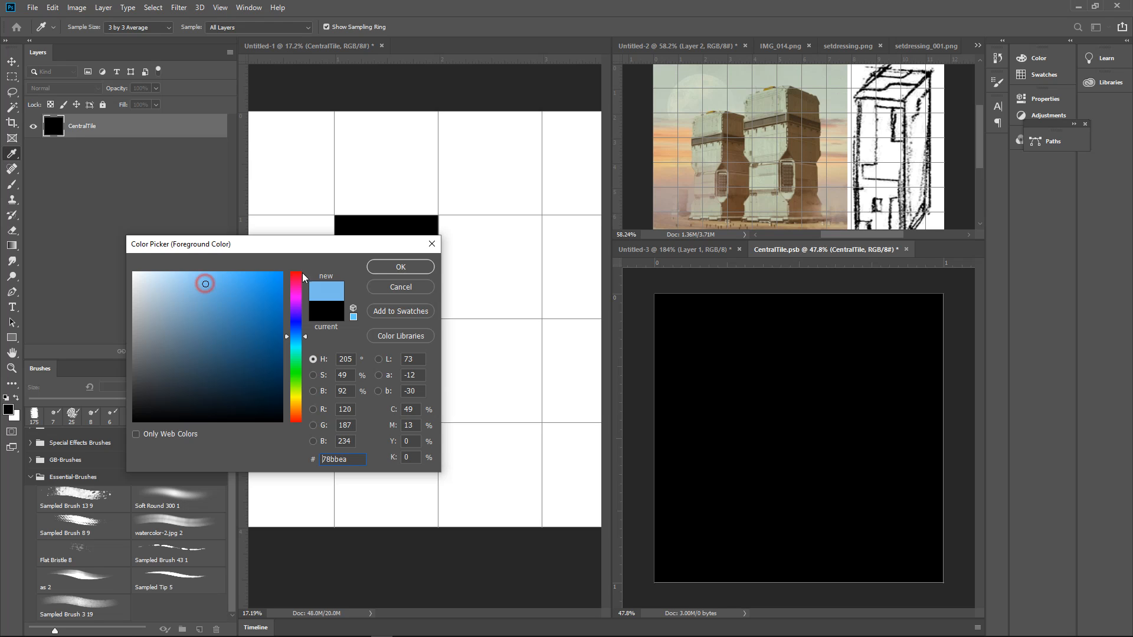
pyautogui.click(400, 267)
pyautogui.press('b')
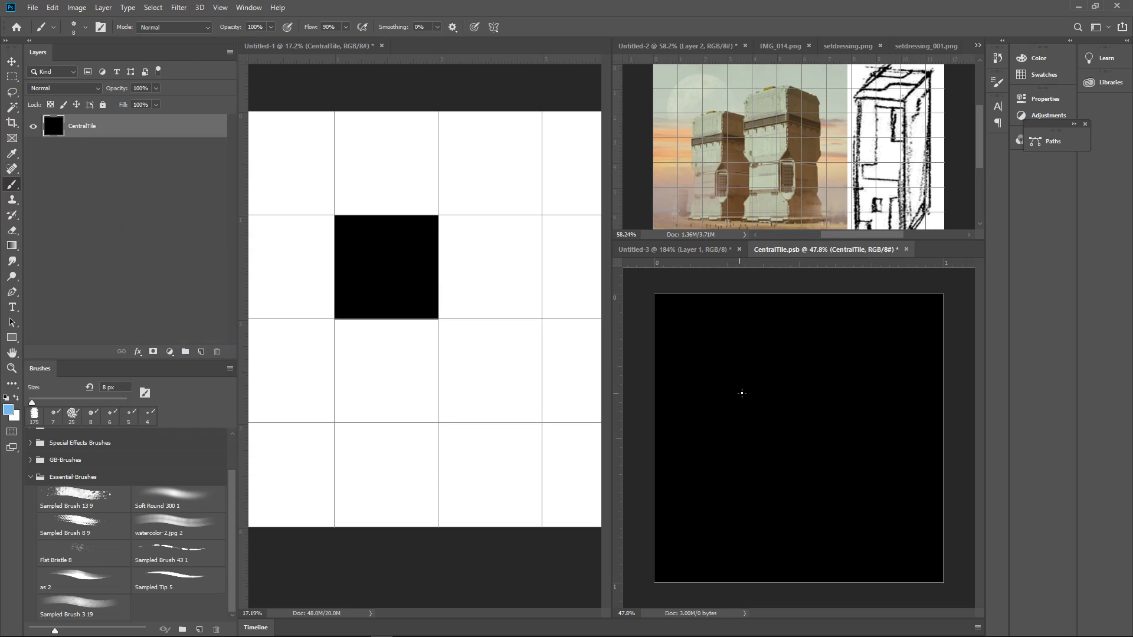
# Cover the whole black CentralTile square with light blue using Sampled Brush 13 9, enlarged up to 250 px
pyautogui.press(']')
pyautogui.press(']')
pyautogui.press(']')
pyautogui.press(']')
pyautogui.press(']')
pyautogui.press(']')
pyautogui.press(']')
pyautogui.press(']')
pyautogui.press(']')
pyautogui.press(']')
pyautogui.press(']')
pyautogui.press(']')
pyautogui.press(']')
pyautogui.press(']')
pyautogui.press(']')
pyautogui.press(']')
pyautogui.press(']')
pyautogui.press(']')
pyautogui.press(']')
pyautogui.press(']')
pyautogui.click(69, 500)
pyautogui.press(']')
pyautogui.moveTo(730, 351)
pyautogui.mouseDown()
pyautogui.moveTo(750, 389)
pyautogui.moveTo(833, 412)
pyautogui.moveTo(806, 487)
pyautogui.moveTo(899, 411)
pyautogui.moveTo(926, 503)
pyautogui.moveTo(913, 515)
pyautogui.moveTo(904, 337)
pyautogui.moveTo(890, 341)
pyautogui.moveTo(911, 308)
pyautogui.moveTo(763, 300)
pyautogui.moveTo(659, 374)
pyautogui.moveTo(698, 588)
pyautogui.moveTo(662, 565)
pyautogui.moveTo(717, 593)
pyautogui.moveTo(805, 593)
pyautogui.moveTo(865, 558)
pyautogui.moveTo(925, 560)
pyautogui.moveTo(860, 515)
pyautogui.moveTo(886, 300)
pyautogui.moveTo(675, 486)
pyautogui.moveTo(671, 403)
pyautogui.moveTo(675, 548)
pyautogui.moveTo(905, 388)
pyautogui.mouseUp()
pyautogui.press(']')
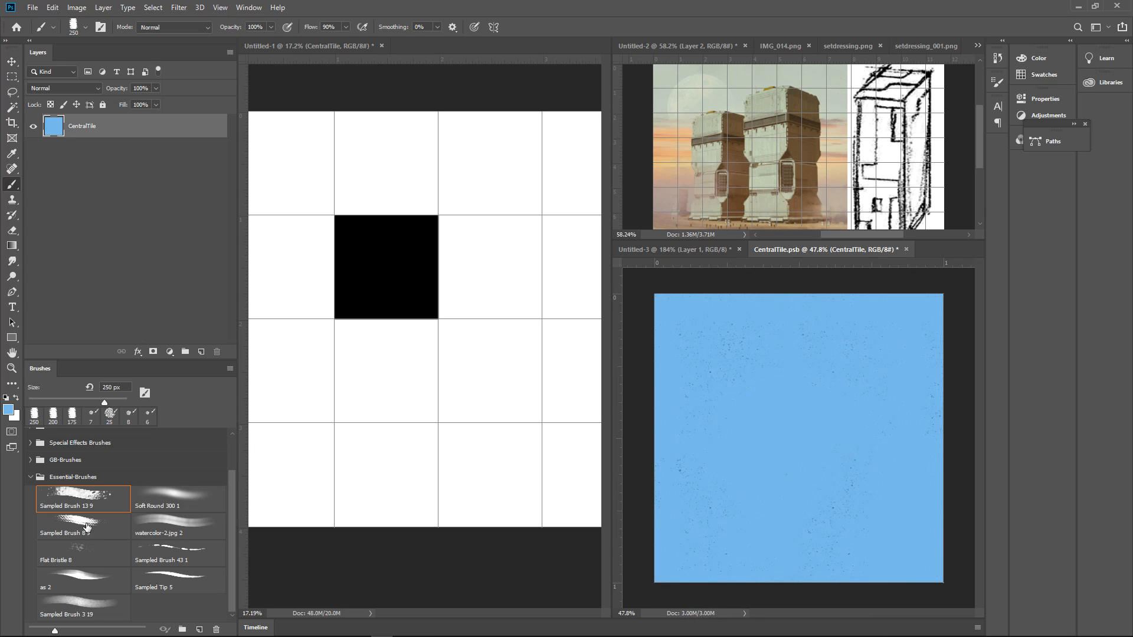
# Choose a slightly darker, greyer blue as the foreground colour and brush uneven patches over the blue tile
pyautogui.click(9, 410)
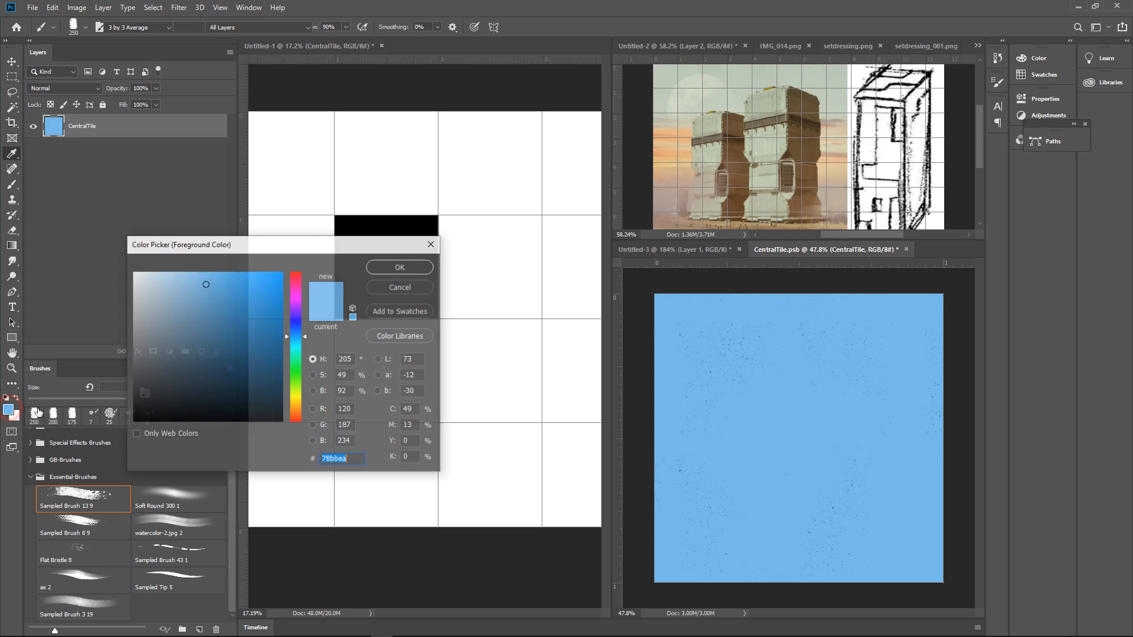
pyautogui.click(188, 309)
pyautogui.click(400, 267)
pyautogui.moveTo(695, 316)
pyautogui.mouseDown()
pyautogui.moveTo(750, 377)
pyautogui.moveTo(799, 471)
pyautogui.moveTo(865, 471)
pyautogui.moveTo(889, 300)
pyautogui.moveTo(782, 345)
pyautogui.moveTo(765, 481)
pyautogui.moveTo(682, 561)
pyautogui.moveTo(694, 595)
pyautogui.moveTo(844, 590)
pyautogui.moveTo(897, 534)
pyautogui.moveTo(924, 335)
pyautogui.moveTo(767, 297)
pyautogui.moveTo(882, 385)
pyautogui.moveTo(896, 495)
pyautogui.moveTo(919, 521)
pyautogui.moveTo(868, 499)
pyautogui.moveTo(816, 451)
pyautogui.moveTo(725, 448)
pyautogui.moveTo(712, 470)
pyautogui.mouseUp()
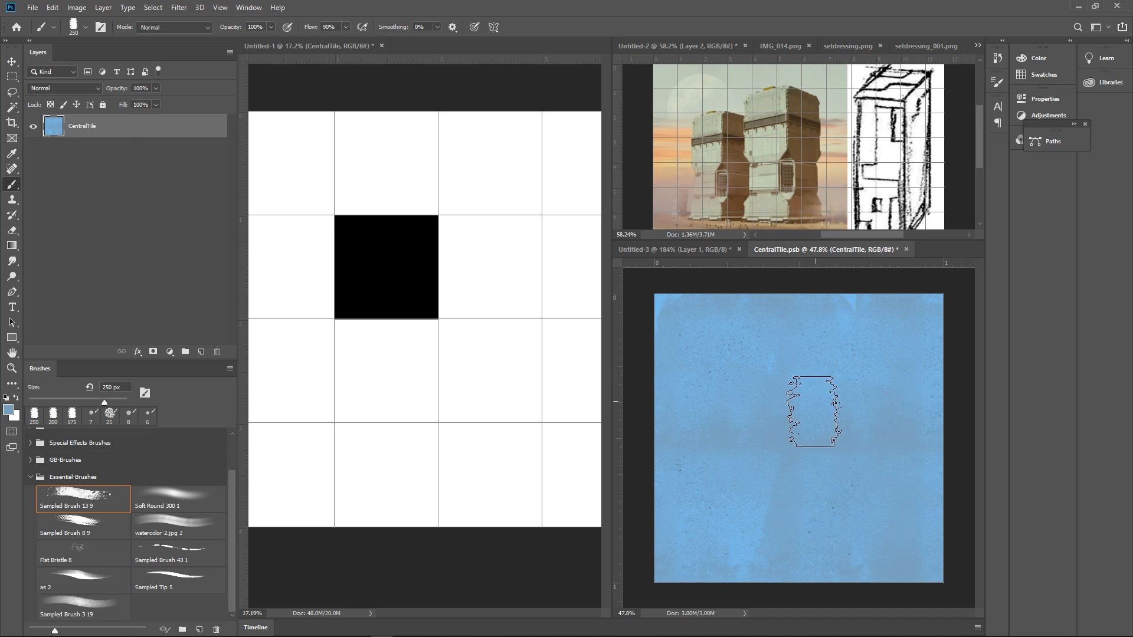
# Apply the Offset filter to the tile with 512 pixels right, 512 pixels down and Wrap Around
pyautogui.click(180, 9)
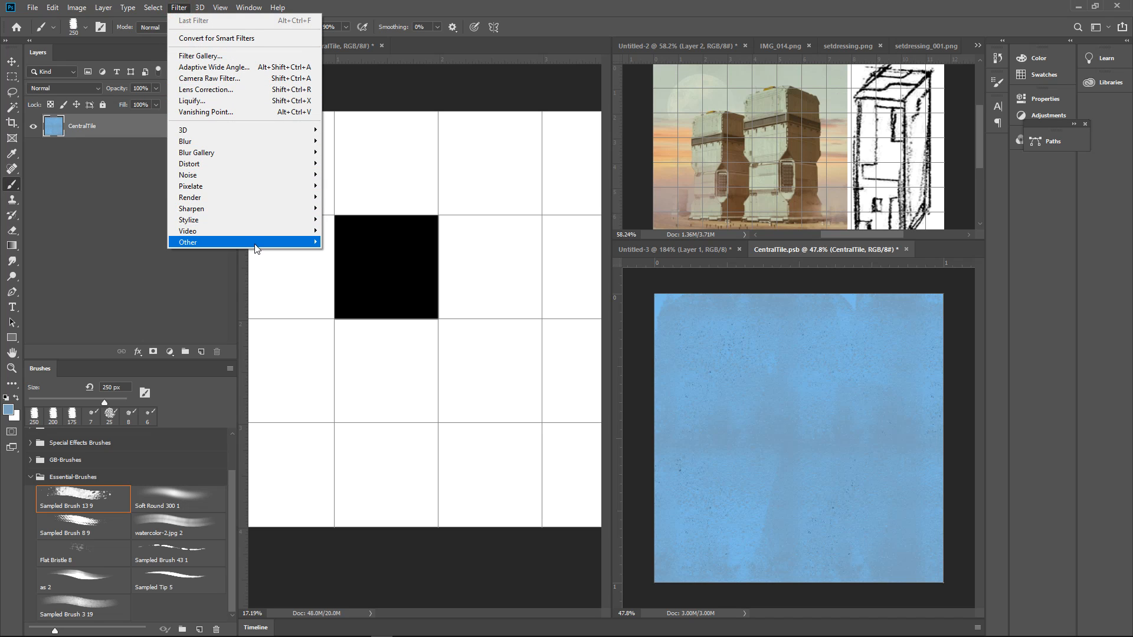
pyautogui.moveTo(257, 246)
pyautogui.click(354, 299)
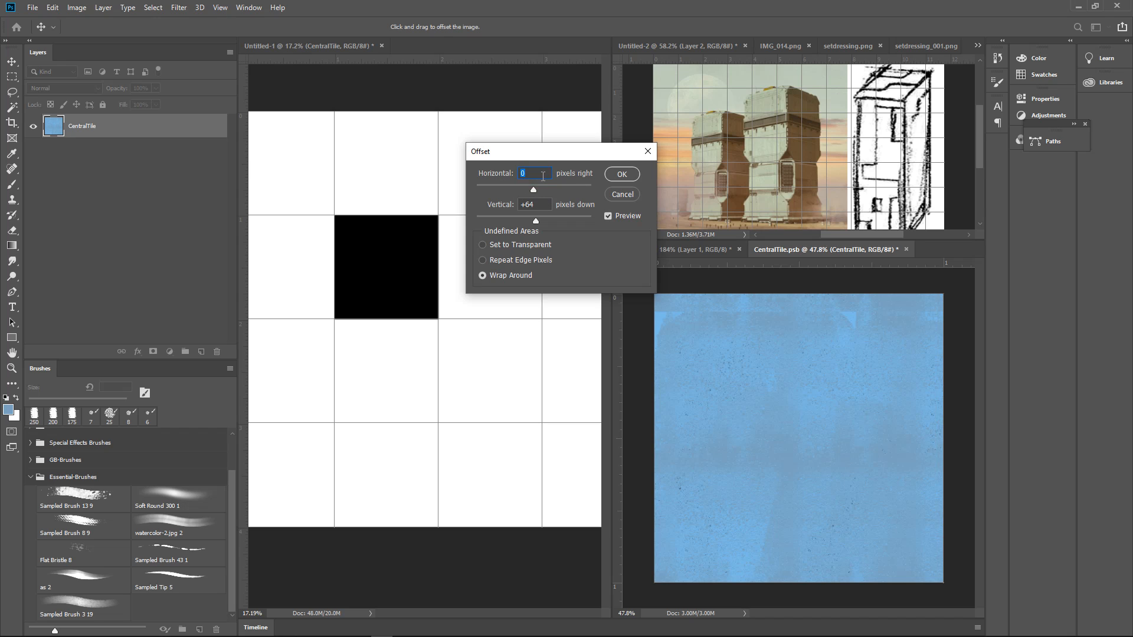
pyautogui.write('512')
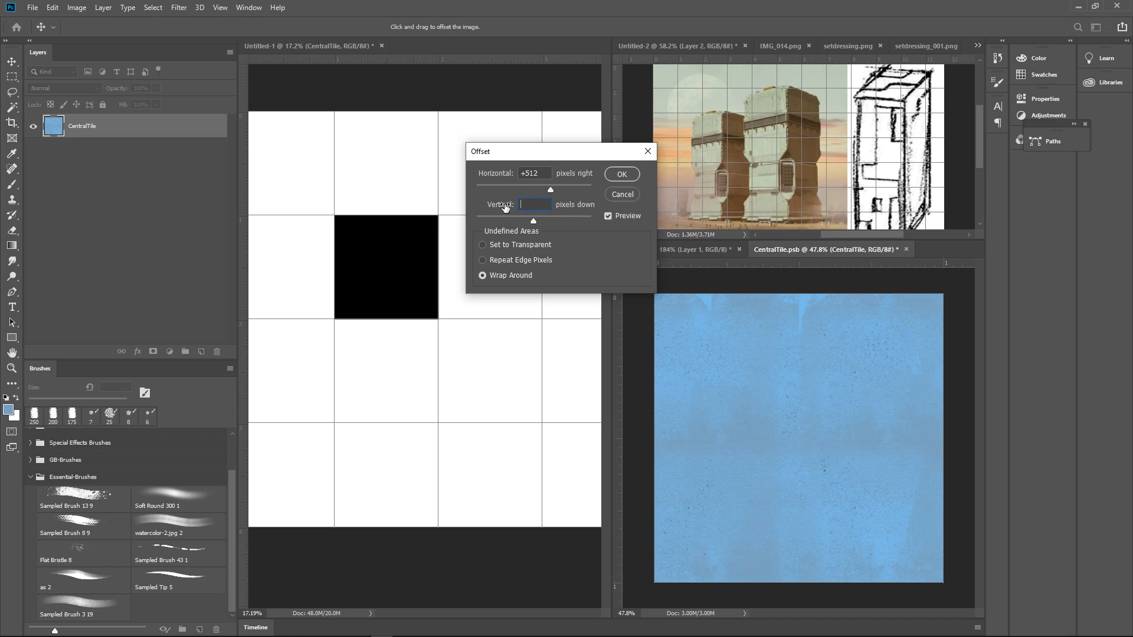
pyautogui.write('512')
pyautogui.click(621, 174)
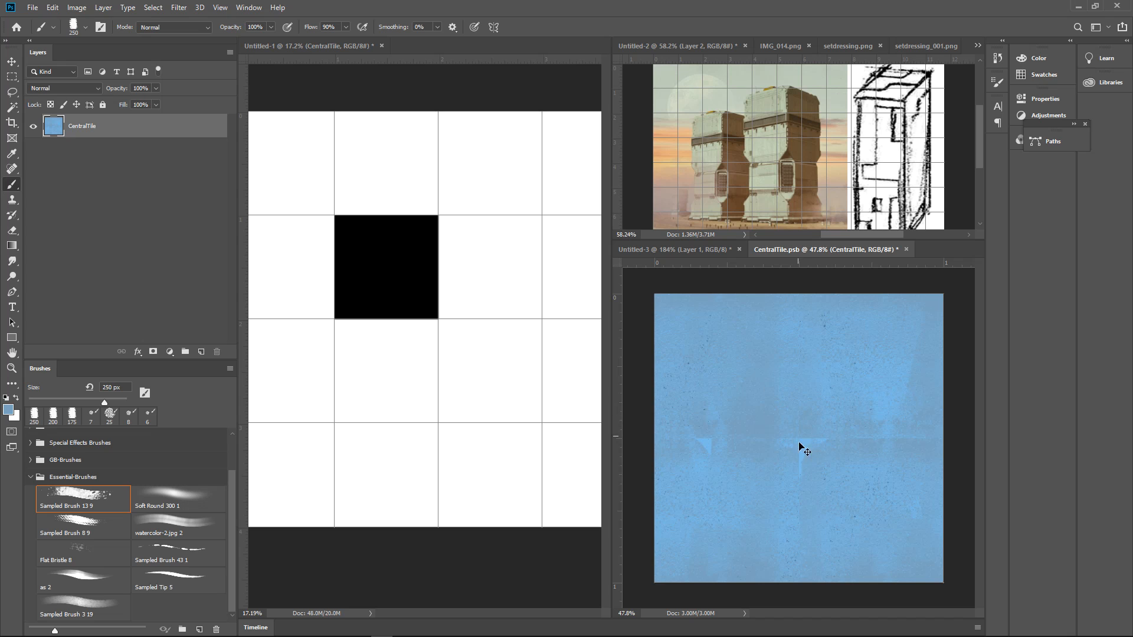
# Sample blues from the tile and paint over the hard seams running across its middle
pyautogui.scroll(3, 803, 450)
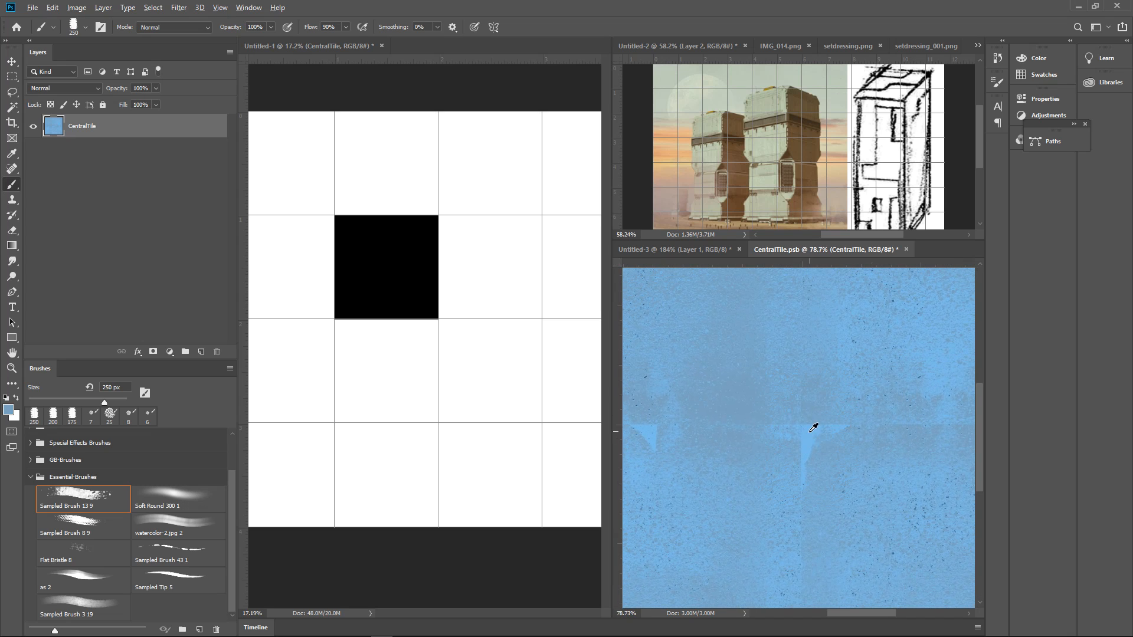
pyautogui.keyDown('alt'); pyautogui.click(807, 435); pyautogui.keyUp('alt')
pyautogui.click(819, 422)
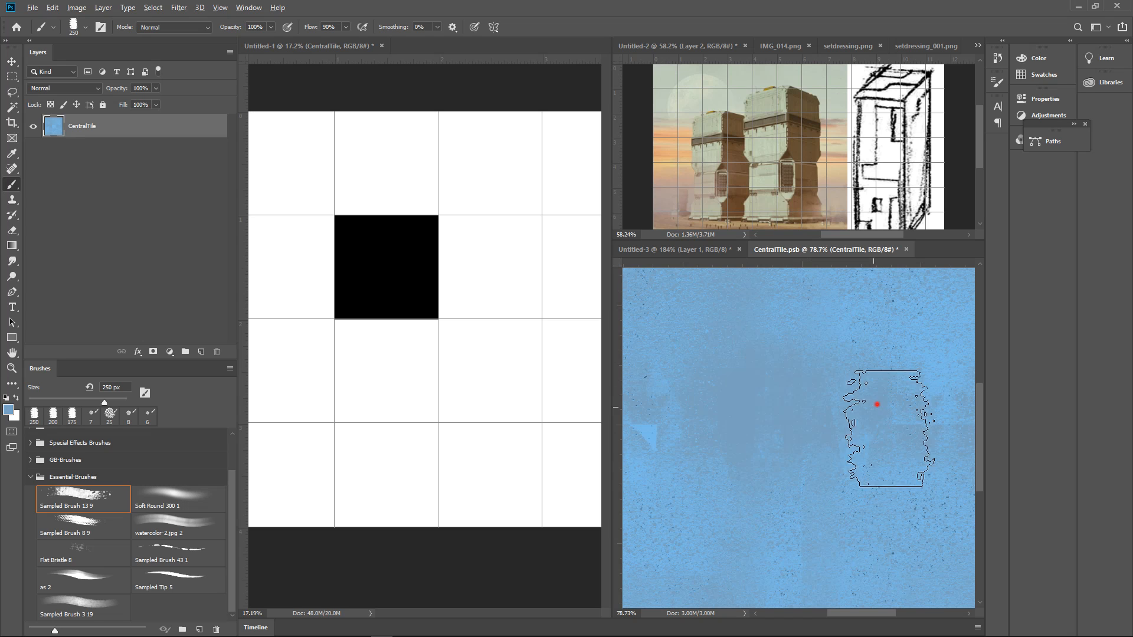
pyautogui.scroll(-2, 773, 391)
pyautogui.keyDown('alt'); pyautogui.click(693, 448); pyautogui.keyUp('alt')
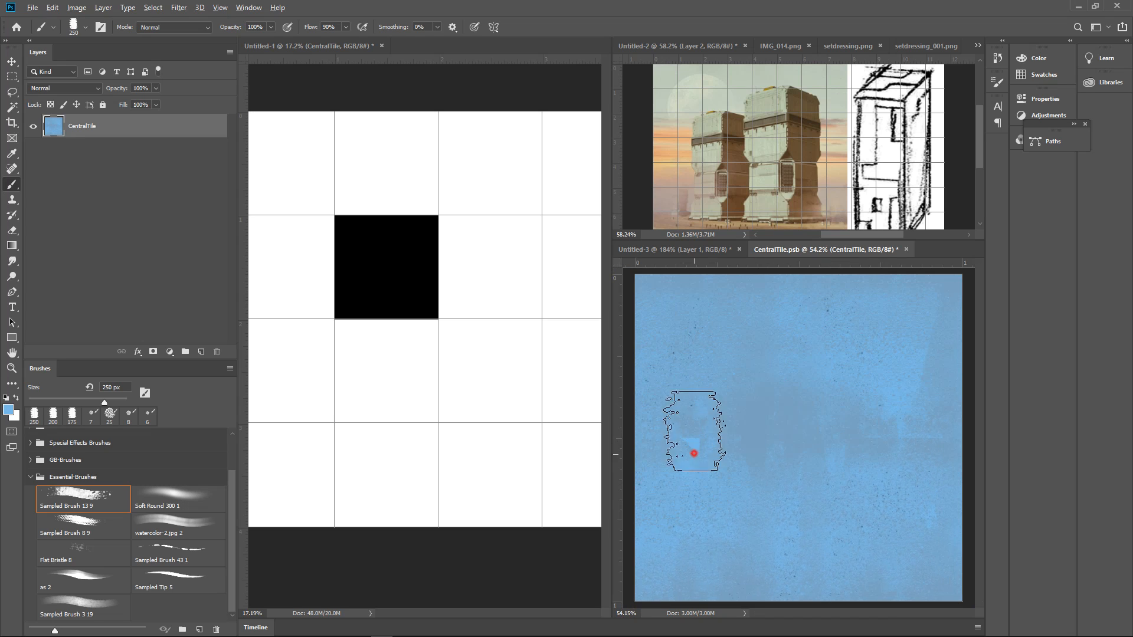
pyautogui.moveTo(695, 431)
pyautogui.mouseDown()
pyautogui.moveTo(733, 525)
pyautogui.moveTo(803, 339)
pyautogui.moveTo(817, 522)
pyautogui.mouseUp()
pyautogui.keyDown('alt'); pyautogui.click(824, 430); pyautogui.keyUp('alt')
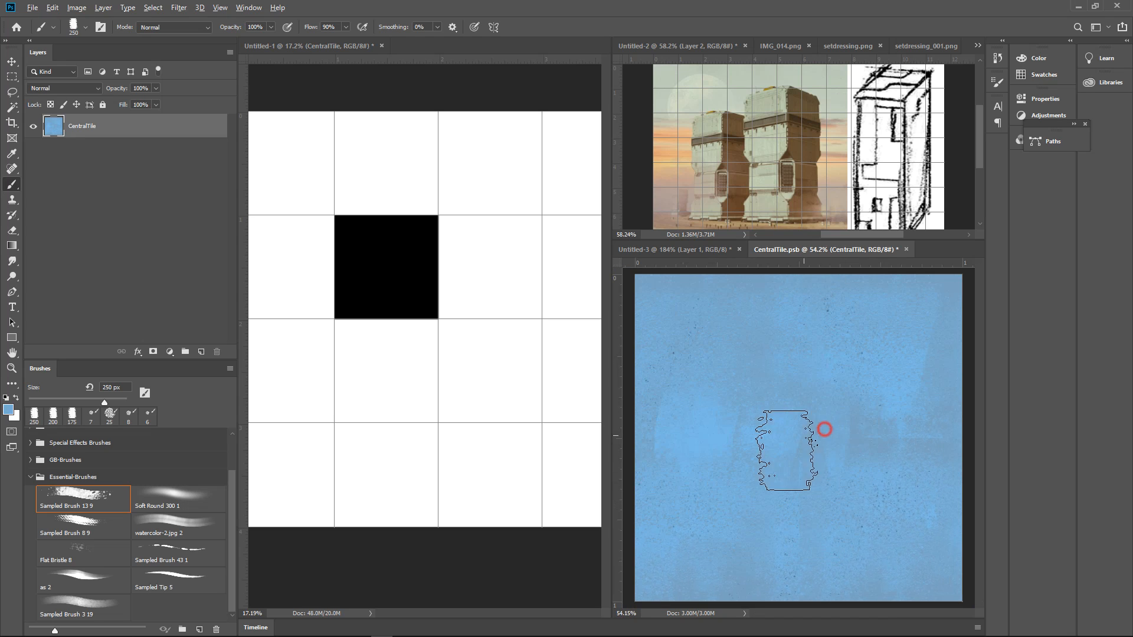
pyautogui.moveTo(778, 471)
pyautogui.mouseDown()
pyautogui.moveTo(865, 476)
pyautogui.moveTo(895, 371)
pyautogui.moveTo(847, 480)
pyautogui.mouseUp()
pyautogui.moveTo(812, 361)
pyautogui.mouseDown()
pyautogui.moveTo(804, 559)
pyautogui.moveTo(809, 548)
pyautogui.mouseUp()
pyautogui.moveTo(881, 486)
pyautogui.mouseDown()
pyautogui.moveTo(910, 371)
pyautogui.moveTo(887, 380)
pyautogui.moveTo(906, 378)
pyautogui.mouseUp()
pyautogui.keyDown('alt'); pyautogui.click(671, 383); pyautogui.keyUp('alt')
pyautogui.moveTo(702, 459); pyautogui.dragTo(679, 405)
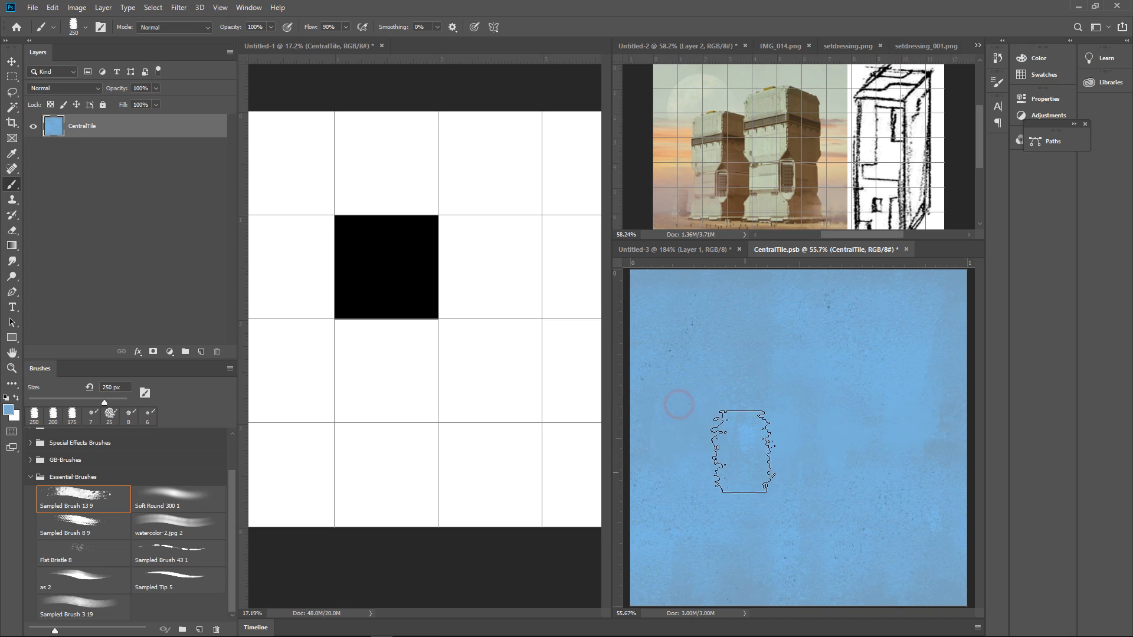
pyautogui.moveTo(923, 354); pyautogui.dragTo(903, 362)
# Blend the remaining blotches in the middle of the tile with further strokes of sampled blue
pyautogui.moveTo(847, 420); pyautogui.dragTo(878, 401)
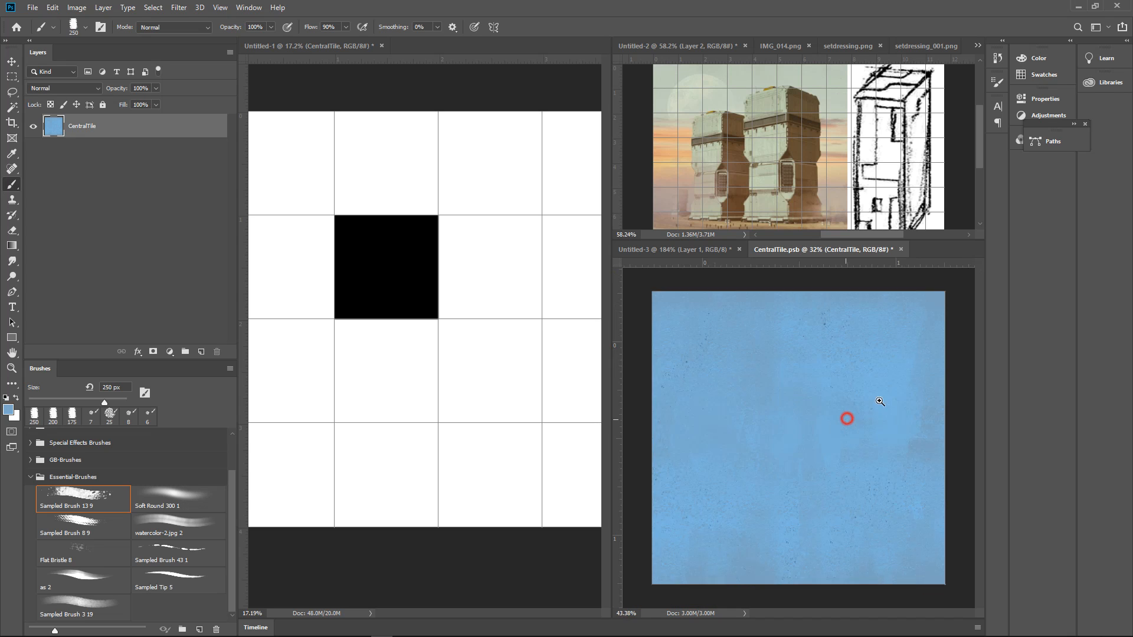
pyautogui.keyDown('alt'); pyautogui.click(823, 525); pyautogui.keyUp('alt')
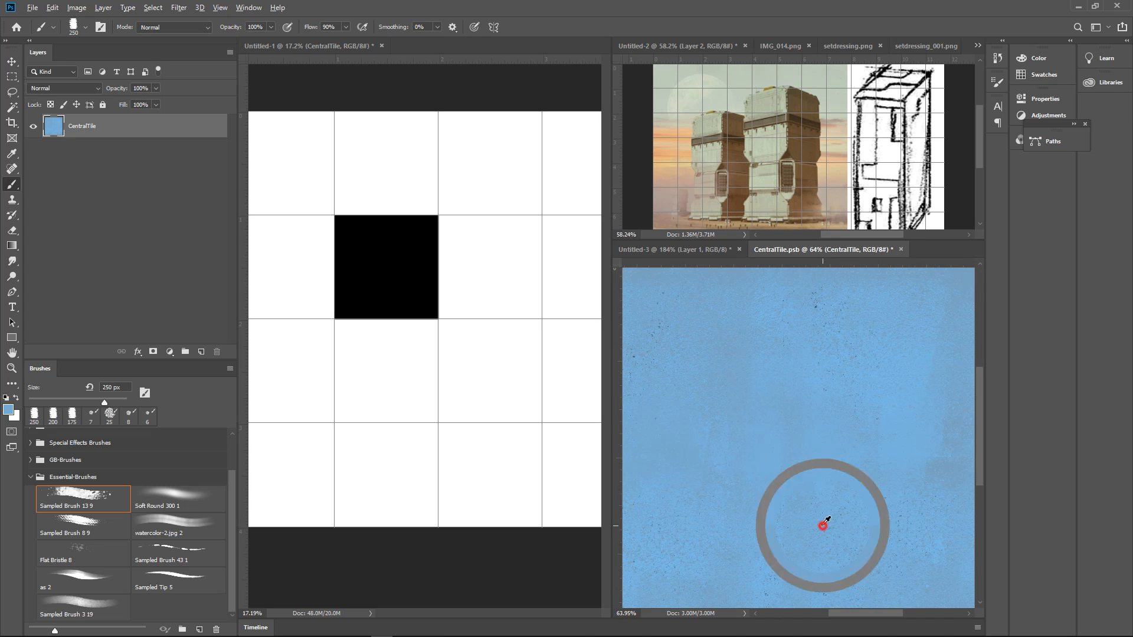
pyautogui.moveTo(773, 508)
pyautogui.mouseDown()
pyautogui.moveTo(860, 384)
pyautogui.moveTo(760, 419)
pyautogui.mouseUp()
pyautogui.moveTo(847, 376); pyautogui.dragTo(777, 470)
pyautogui.moveTo(850, 440); pyautogui.dragTo(823, 455)
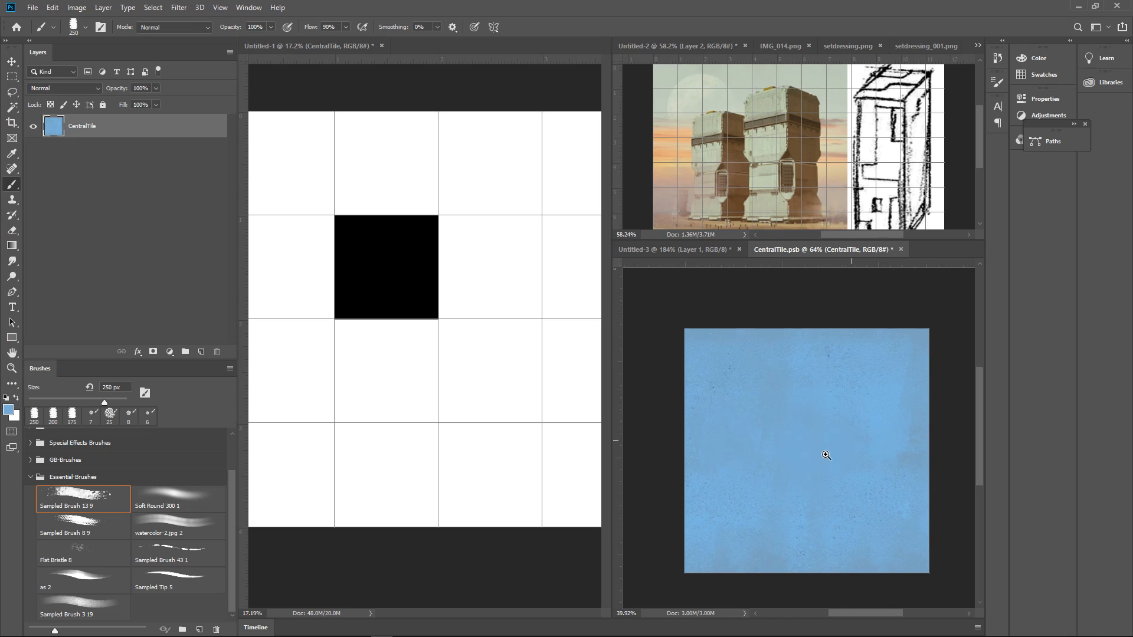
pyautogui.keyDown('alt'); pyautogui.click(758, 383); pyautogui.keyUp('alt')
pyautogui.moveTo(815, 384); pyautogui.dragTo(829, 466)
pyautogui.moveTo(898, 363)
pyautogui.mouseDown()
pyautogui.moveTo(919, 463)
pyautogui.moveTo(872, 468)
pyautogui.moveTo(901, 445)
pyautogui.moveTo(868, 452)
pyautogui.moveTo(860, 485)
pyautogui.mouseUp()
pyautogui.keyDown('alt'); pyautogui.click(938, 334); pyautogui.keyUp('alt')
pyautogui.click(903, 330)
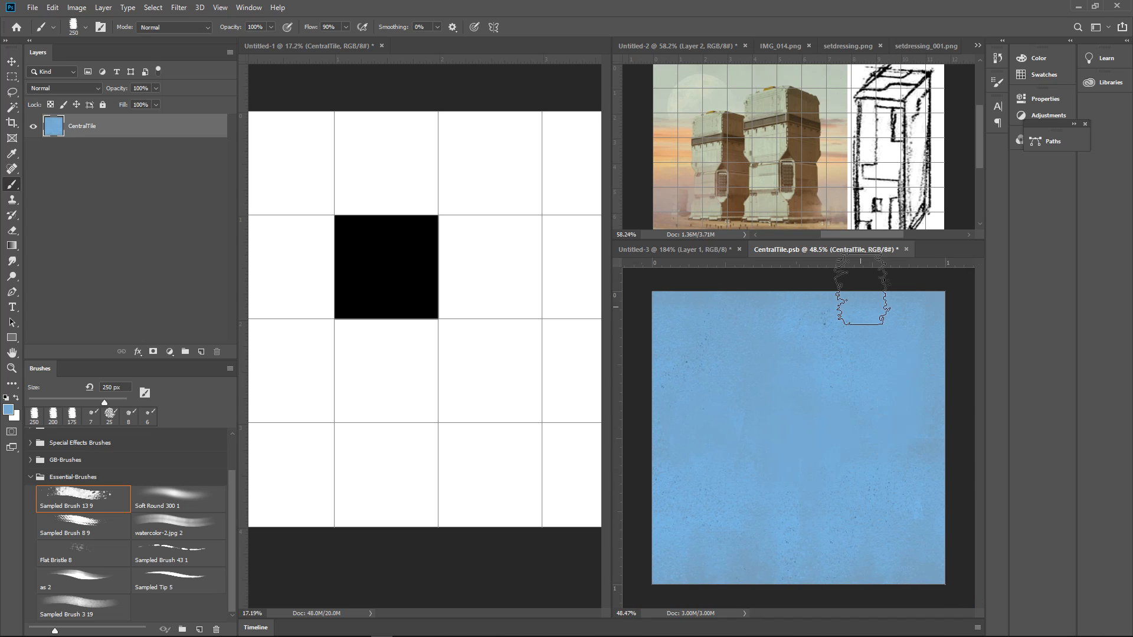
# Reapply the last Offset filter to the tile and paint over the darker central seams with sampled blues
pyautogui.click(178, 8)
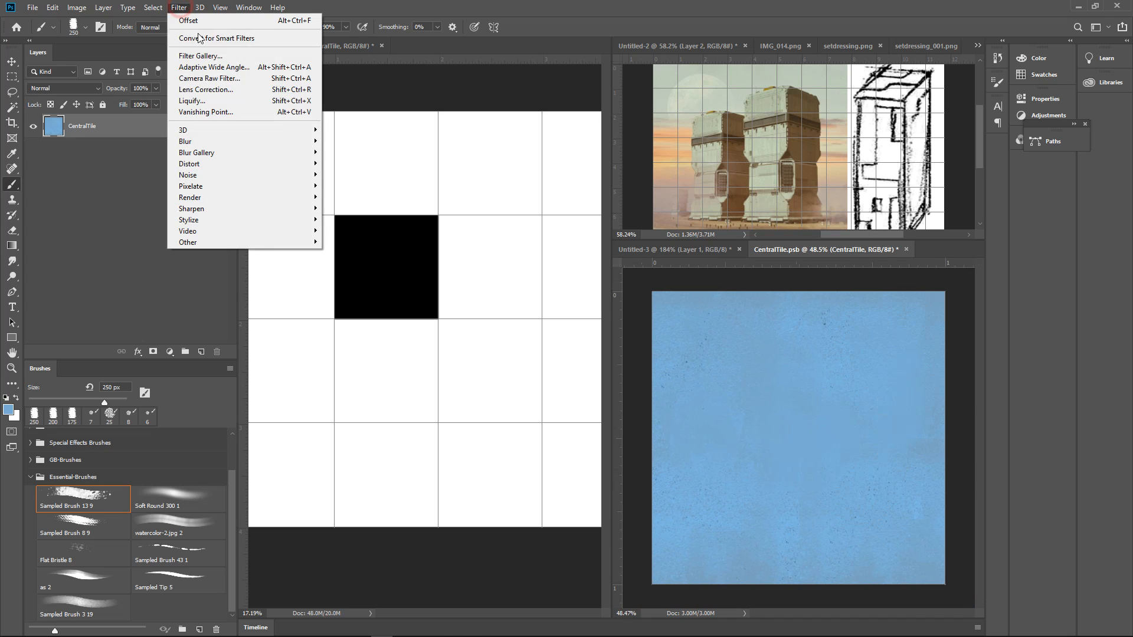
pyautogui.click(232, 26)
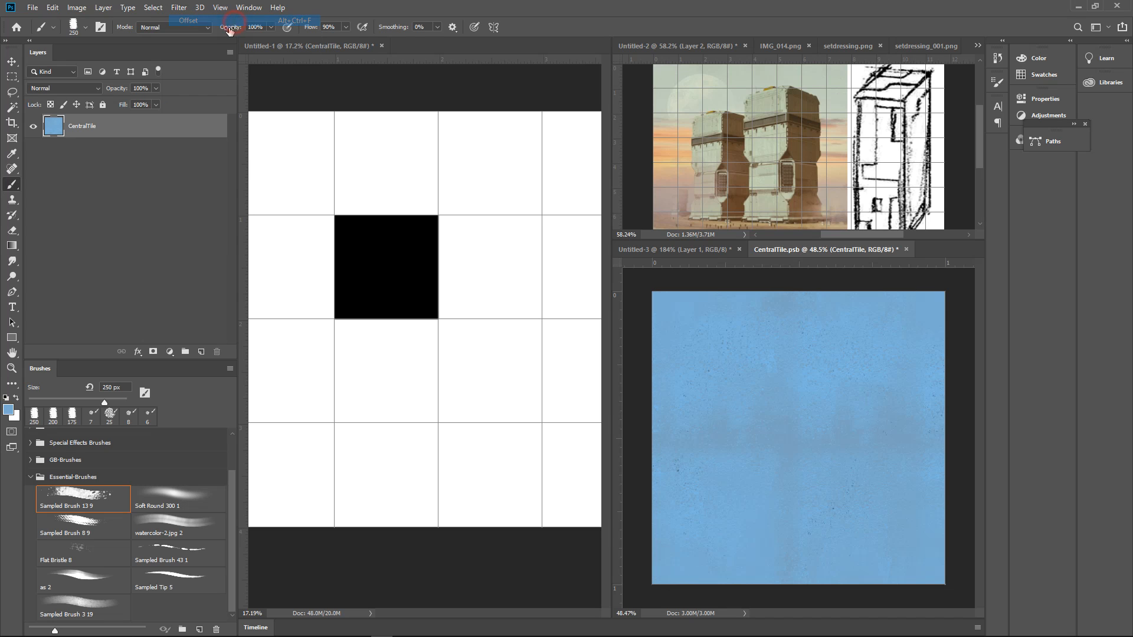
pyautogui.keyDown('alt'); pyautogui.click(752, 479); pyautogui.keyUp('alt')
pyautogui.moveTo(757, 482)
pyautogui.mouseDown()
pyautogui.moveTo(807, 380)
pyautogui.moveTo(782, 384)
pyautogui.moveTo(717, 475)
pyautogui.moveTo(762, 478)
pyautogui.mouseUp()
pyautogui.moveTo(854, 520)
pyautogui.mouseDown()
pyautogui.moveTo(857, 430)
pyautogui.moveTo(777, 380)
pyautogui.moveTo(855, 389)
pyautogui.moveTo(842, 476)
pyautogui.moveTo(822, 398)
pyautogui.moveTo(802, 480)
pyautogui.moveTo(751, 462)
pyautogui.mouseUp()
pyautogui.moveTo(740, 409); pyautogui.dragTo(729, 488)
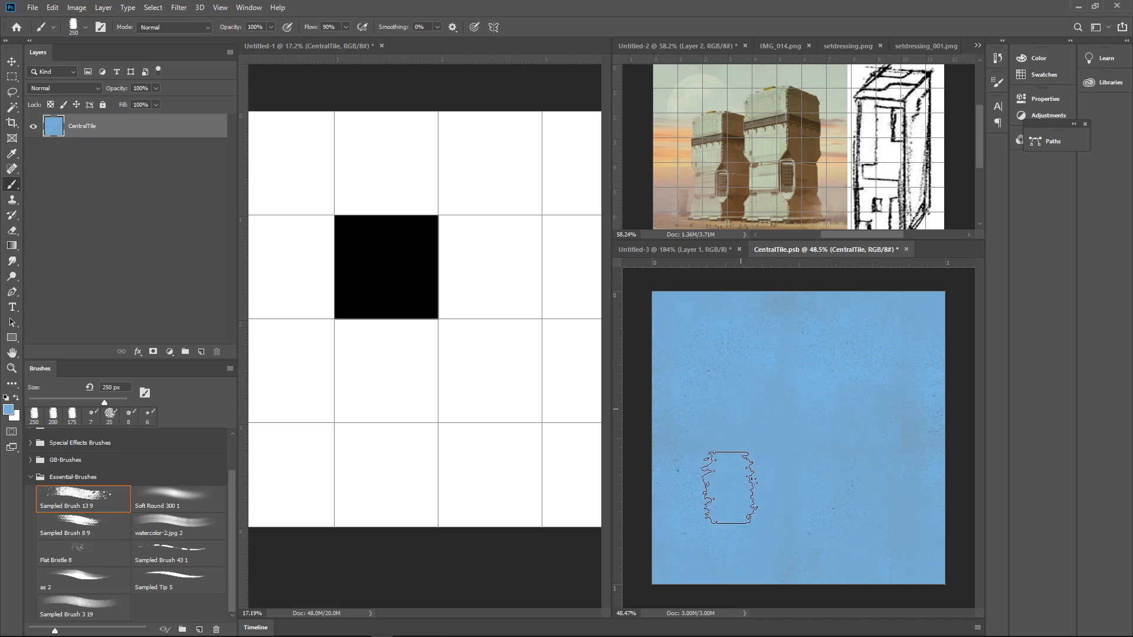
pyautogui.moveTo(842, 374)
pyautogui.mouseDown()
pyautogui.moveTo(831, 507)
pyautogui.moveTo(875, 466)
pyautogui.moveTo(963, 335)
pyautogui.mouseUp()
pyautogui.moveTo(774, 407); pyautogui.dragTo(758, 529)
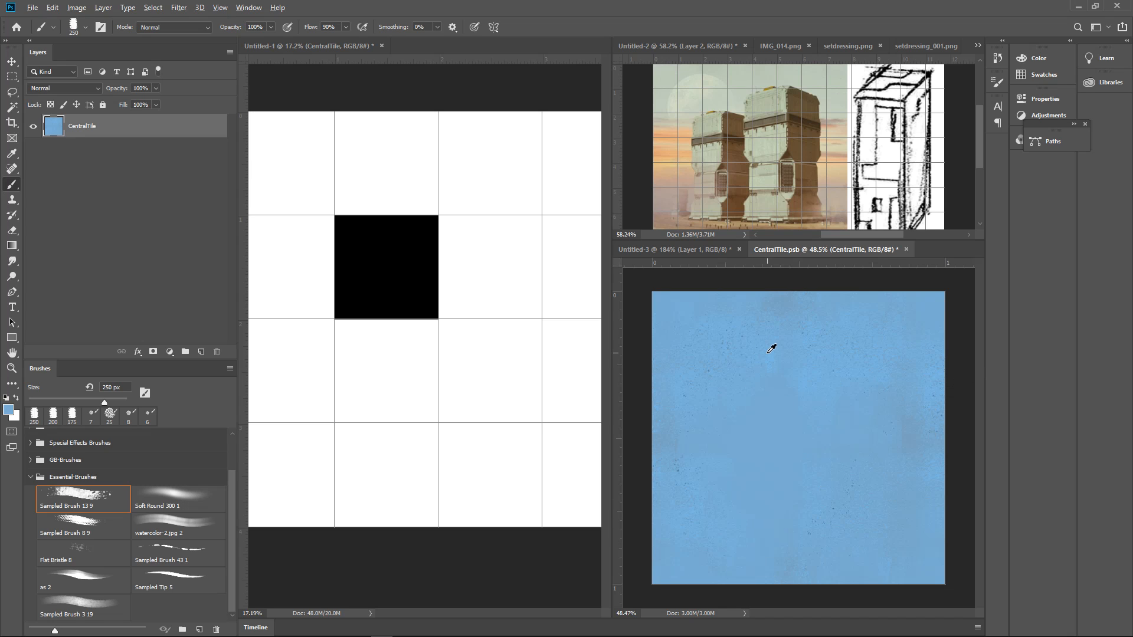
pyautogui.keyDown('alt'); pyautogui.click(767, 352); pyautogui.keyUp('alt')
pyautogui.moveTo(773, 390); pyautogui.dragTo(762, 535)
pyautogui.moveTo(816, 382); pyautogui.dragTo(807, 521)
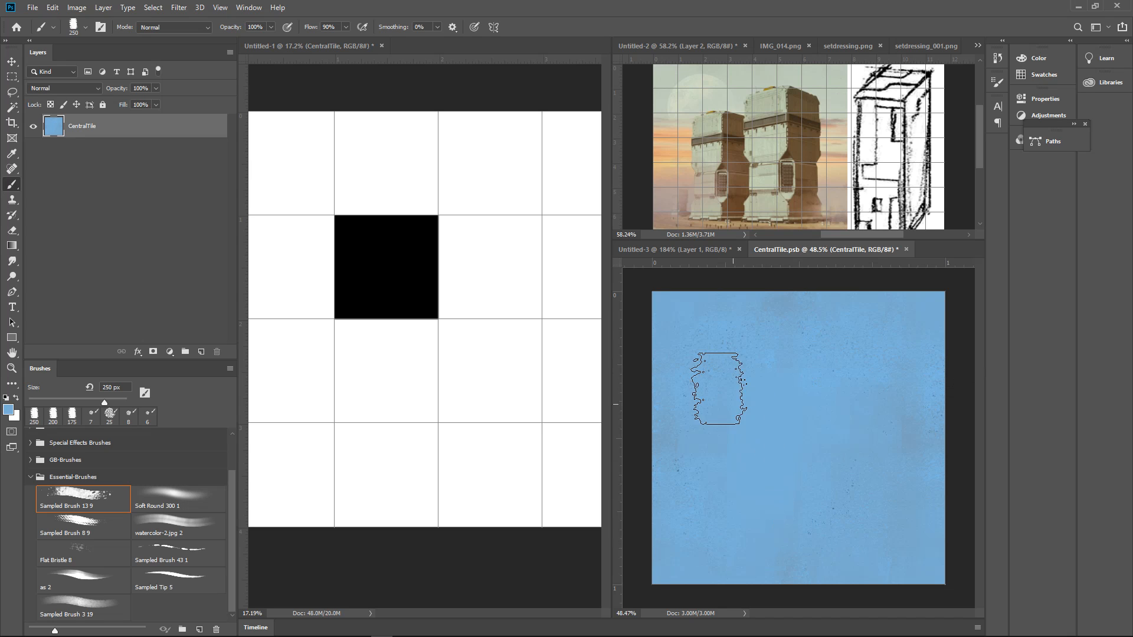
pyautogui.moveTo(874, 373)
pyautogui.mouseDown()
pyautogui.moveTo(862, 518)
pyautogui.moveTo(895, 405)
pyautogui.moveTo(900, 497)
pyautogui.mouseUp()
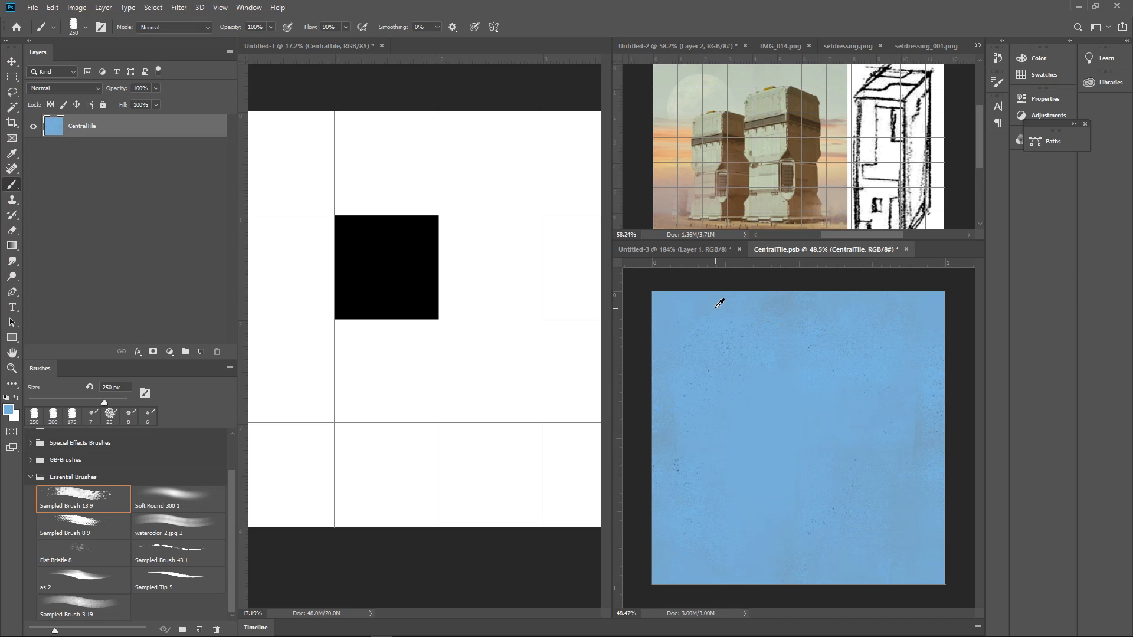
pyautogui.keyDown('alt'); pyautogui.click(705, 420); pyautogui.keyUp('alt')
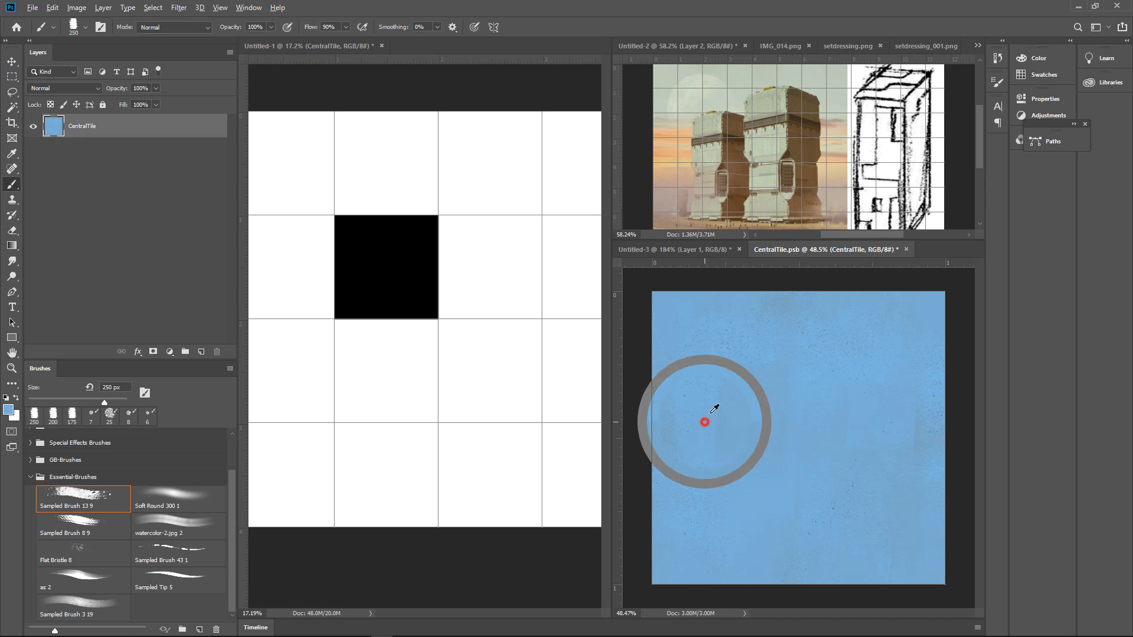
pyautogui.moveTo(738, 369); pyautogui.dragTo(751, 508)
pyautogui.moveTo(797, 384); pyautogui.dragTo(846, 506)
pyautogui.moveTo(711, 432); pyautogui.dragTo(770, 374)
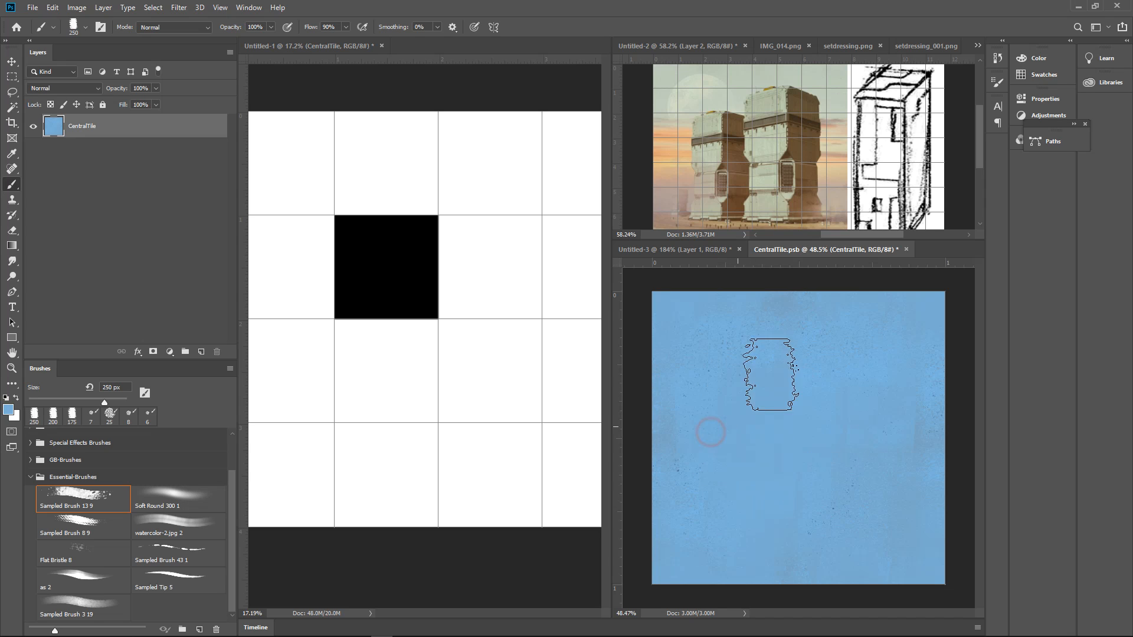
# Add a new layer above CentralTile and set the brush to black at 10 px
pyautogui.click(201, 352)
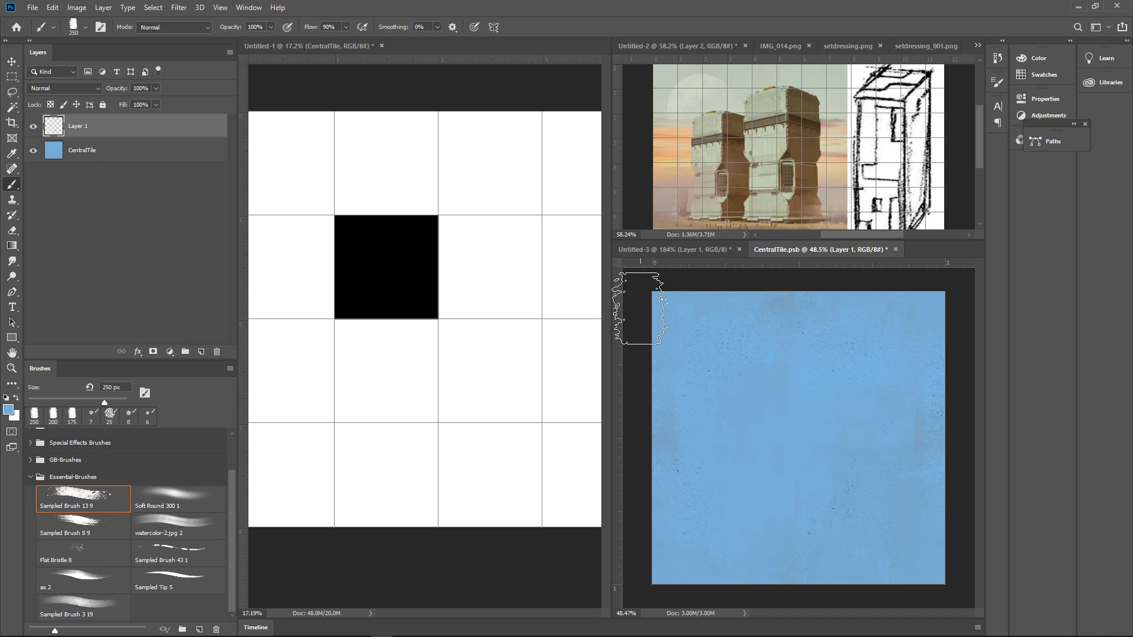
pyautogui.press('[')
pyautogui.press('[')
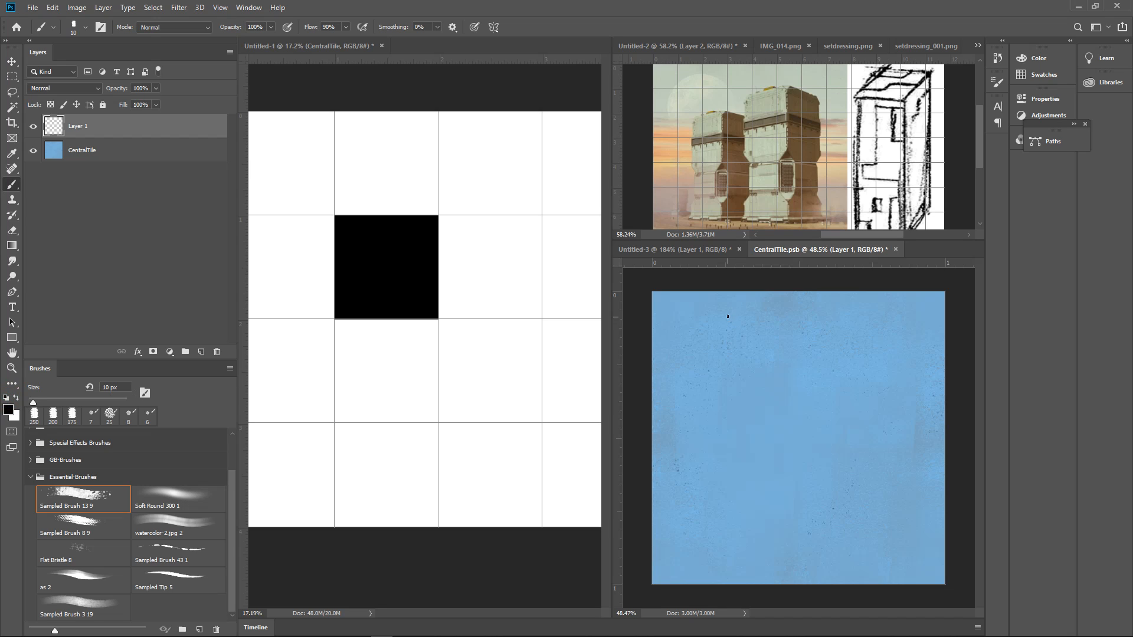
# Draw a full-height black vertical line left of the tile's centre and a parallel line beside it with angled ends joining it
pyautogui.moveTo(736, 291); pyautogui.dragTo(742, 398)
pyautogui.moveTo(740, 557); pyautogui.dragTo(737, 584)
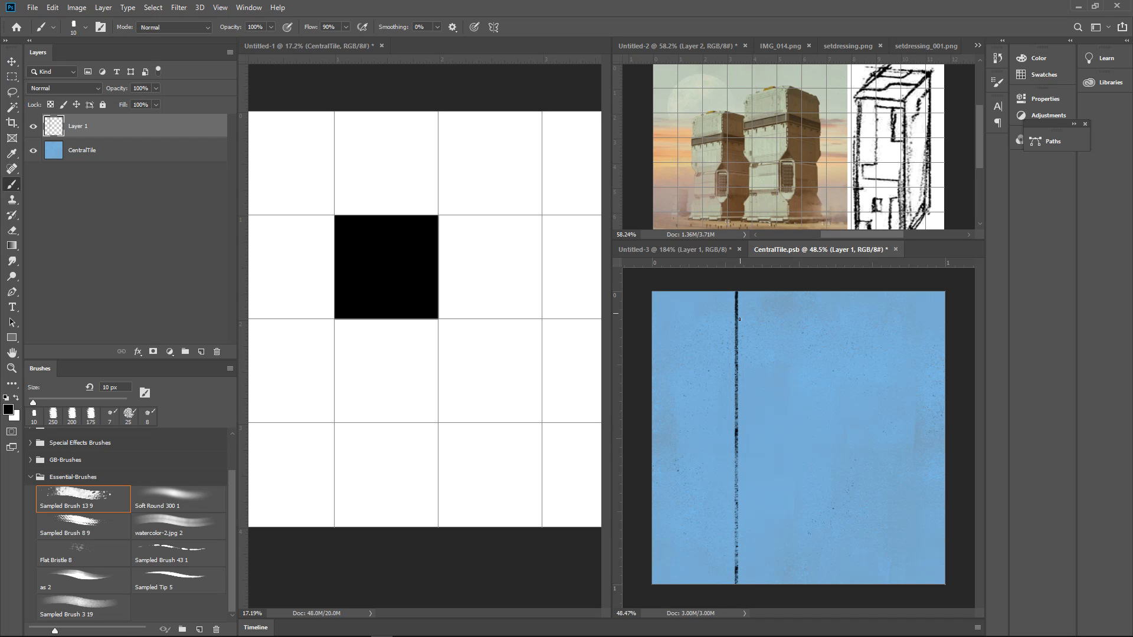
pyautogui.moveTo(742, 324); pyautogui.dragTo(748, 404)
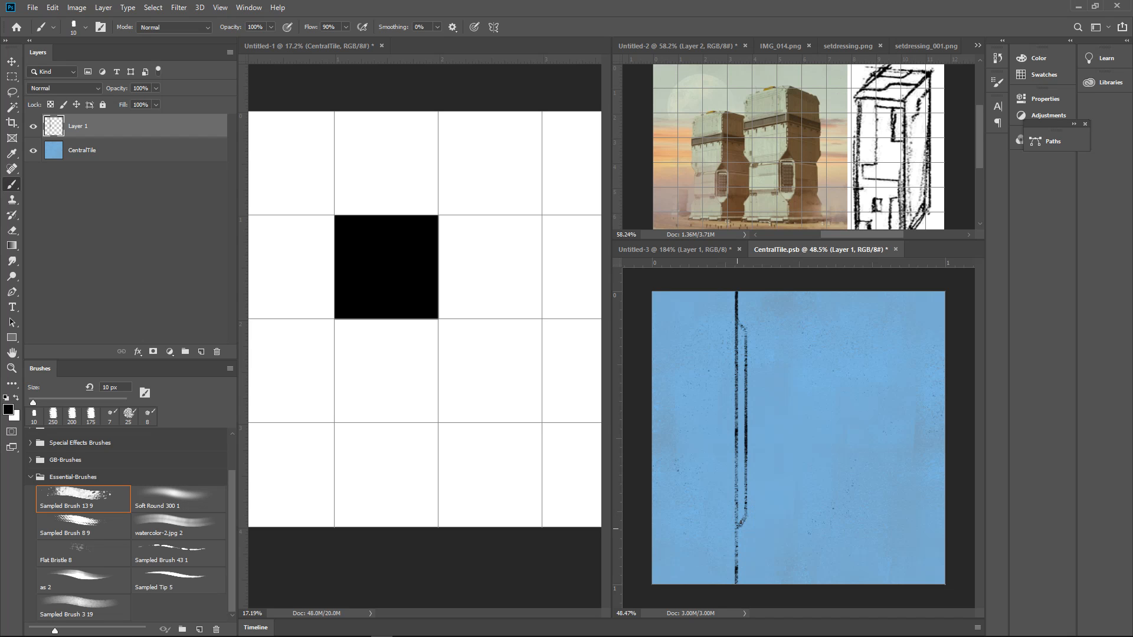
# Fade the black panel lines with sampled blue using a brush of 90 to 100 px, and sample dark grey as the brush colour
pyautogui.moveTo(815, 416); pyautogui.dragTo(794, 430)
pyautogui.keyDown('alt'); pyautogui.click(777, 402); pyautogui.keyUp('alt')
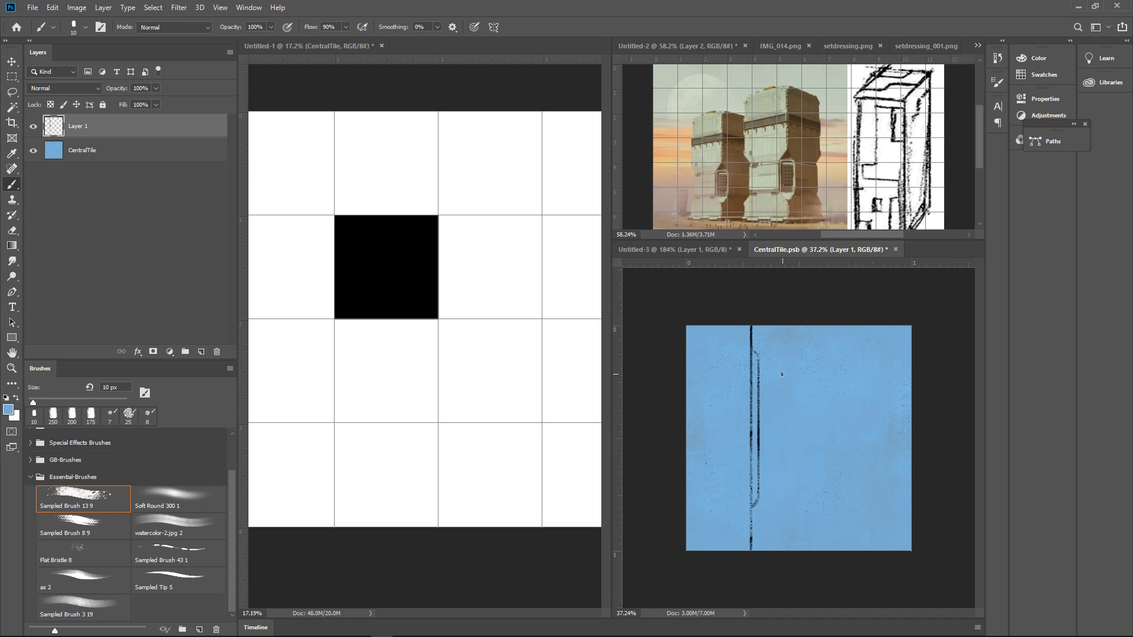
pyautogui.press(']')
pyautogui.moveTo(755, 360)
pyautogui.mouseDown()
pyautogui.moveTo(756, 507)
pyautogui.moveTo(762, 356)
pyautogui.mouseUp()
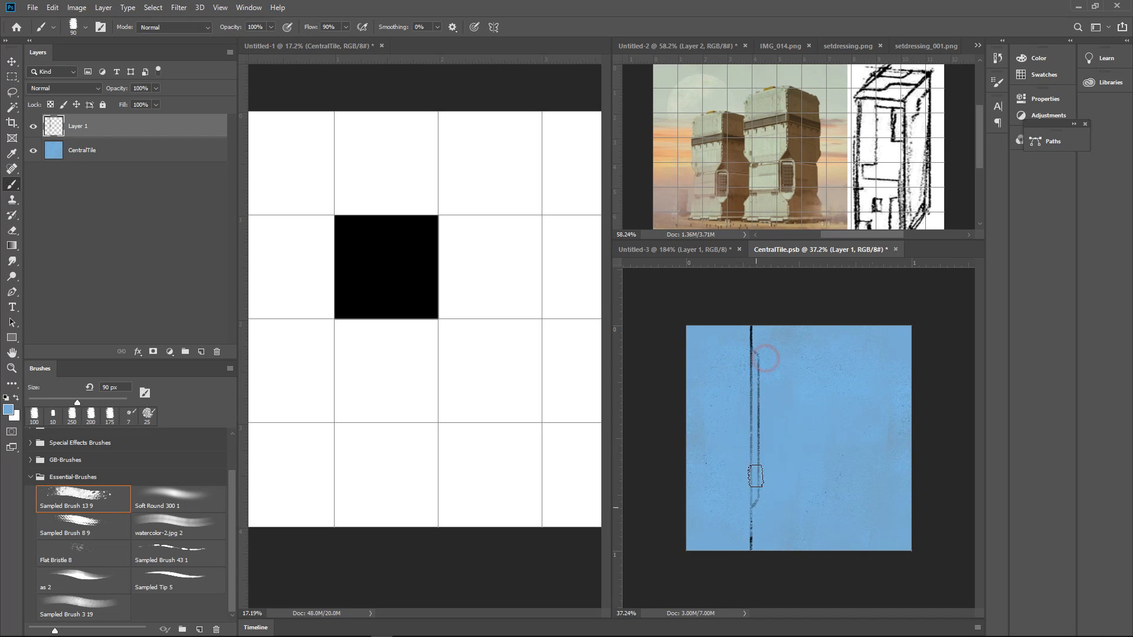
pyautogui.press(']')
pyautogui.moveTo(805, 432)
pyautogui.mouseDown()
pyautogui.moveTo(830, 391)
pyautogui.moveTo(827, 409)
pyautogui.moveTo(804, 423)
pyautogui.moveTo(844, 404)
pyautogui.moveTo(820, 415)
pyautogui.moveTo(839, 380)
pyautogui.mouseUp()
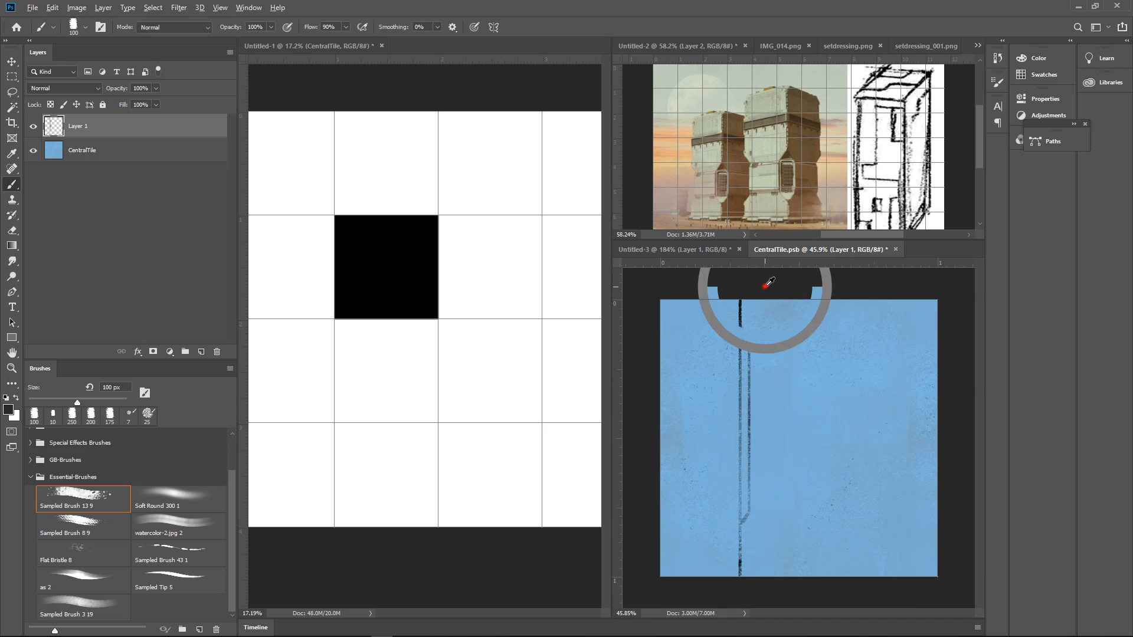
pyautogui.moveTo(784, 421); pyautogui.dragTo(799, 394)
pyautogui.press('[')
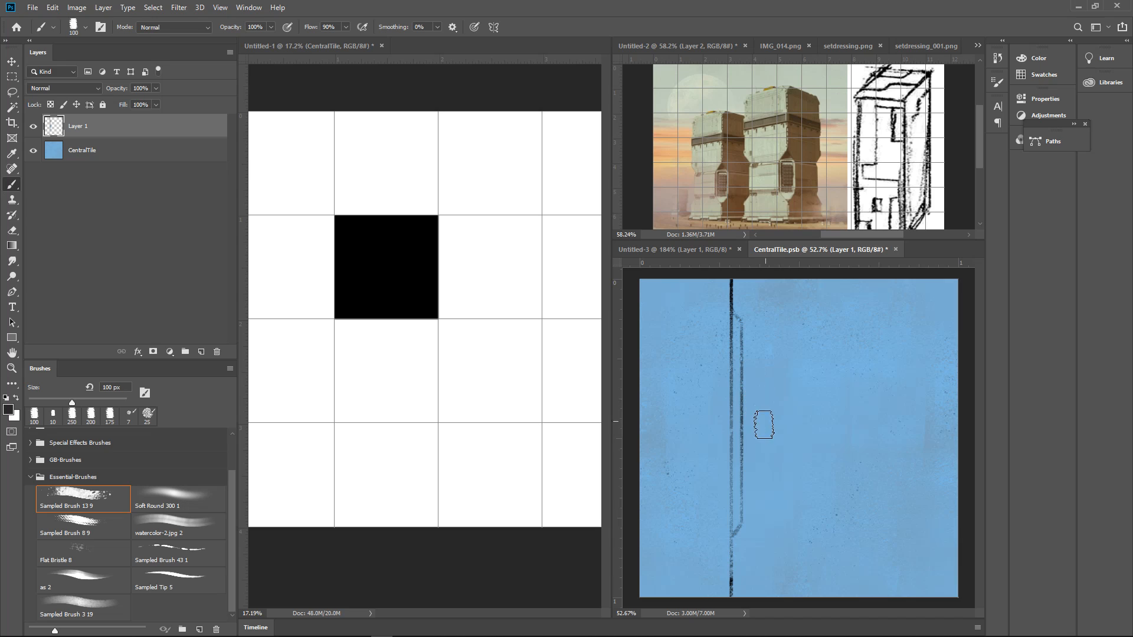
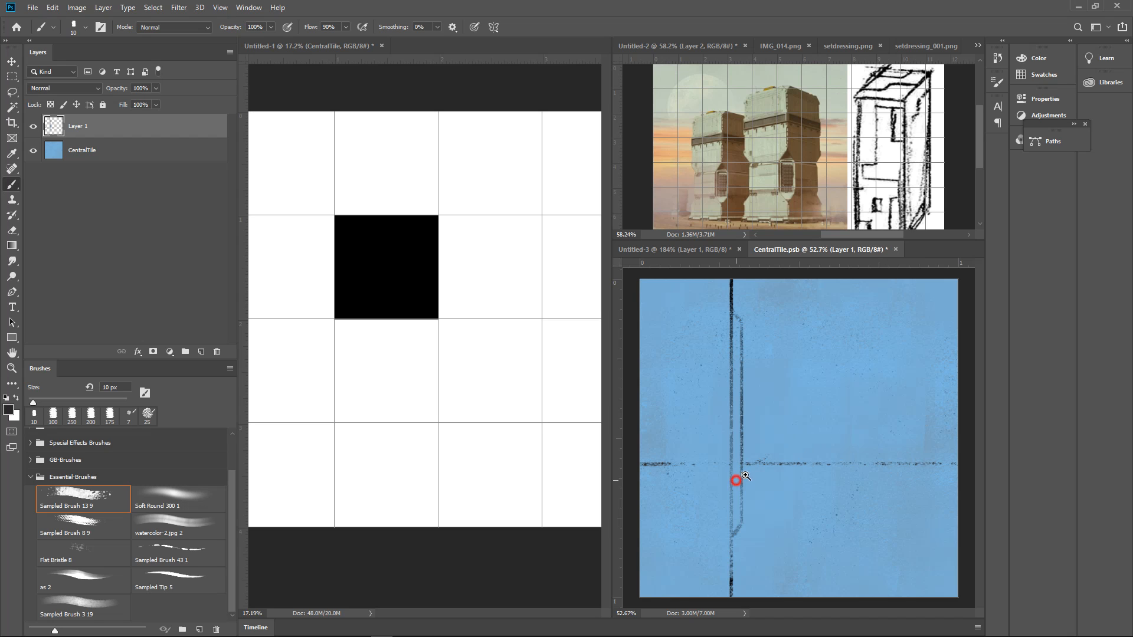
# Draw a black horizontal line from the lower angled end of the parallel line and a diagonal up to the horizontal seam
pyautogui.moveTo(744, 475); pyautogui.dragTo(785, 454)
pyautogui.moveTo(881, 420); pyautogui.dragTo(854, 438)
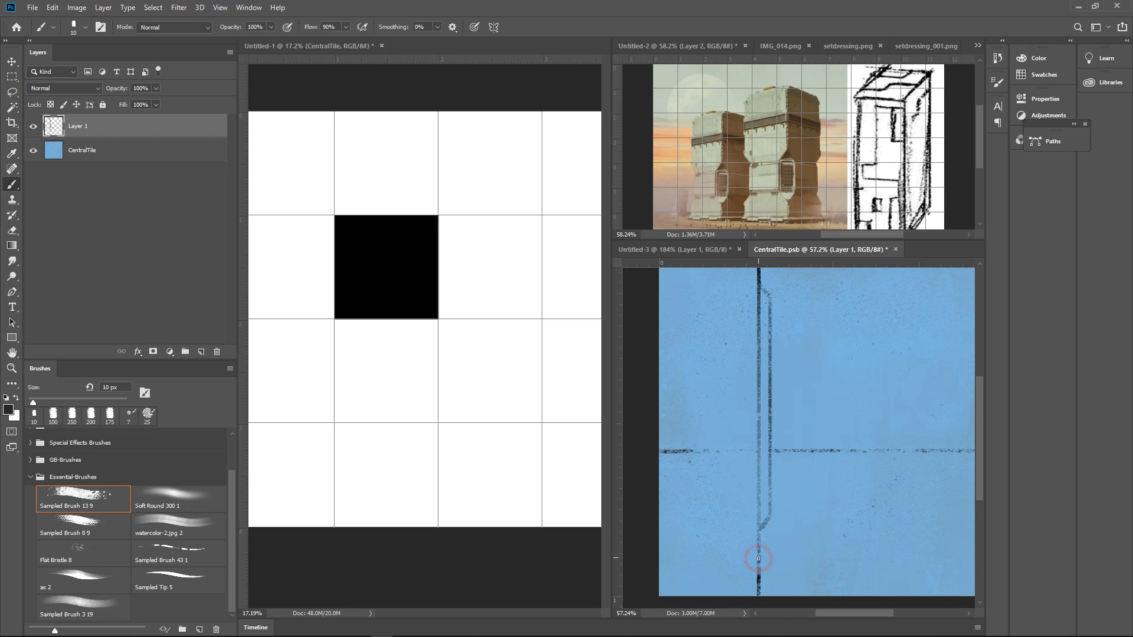
pyautogui.moveTo(769, 516); pyautogui.dragTo(809, 515)
pyautogui.keyDown('alt'); pyautogui.click(795, 442); pyautogui.keyUp('alt')
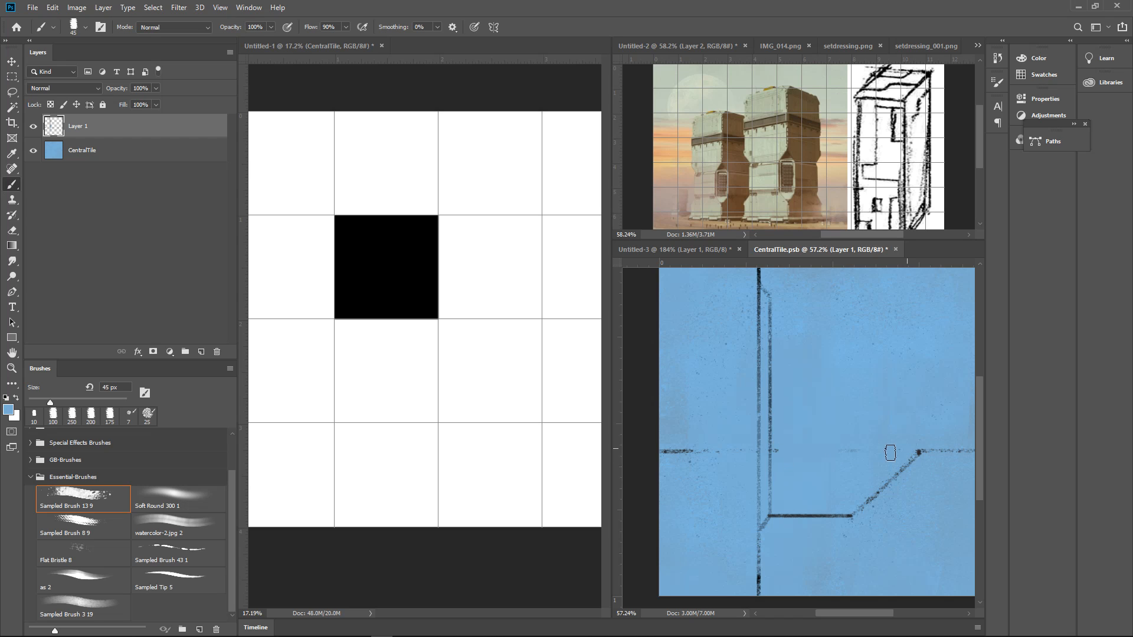
# Paint over the horizontal seam between the vertical lines and the new diagonal with sampled blue at 45 to 90 px
pyautogui.moveTo(781, 453); pyautogui.dragTo(781, 446)
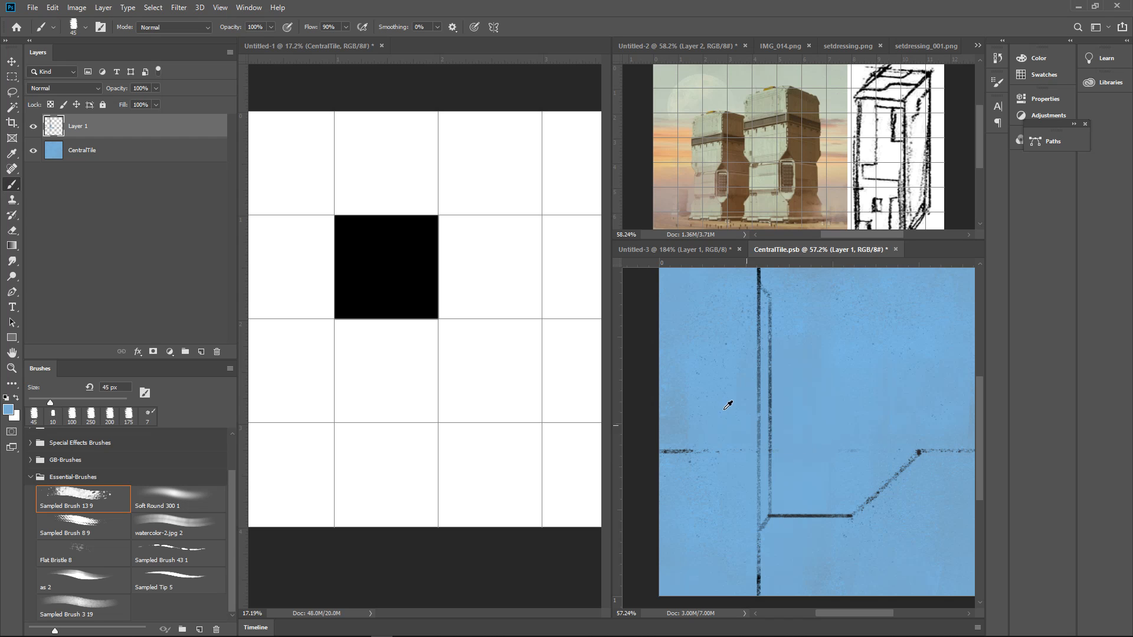
pyautogui.keyDown('alt'); pyautogui.click(681, 431); pyautogui.keyUp('alt')
pyautogui.press(']')
pyautogui.press(']')
pyautogui.press(']')
pyautogui.moveTo(796, 420)
pyautogui.mouseDown()
pyautogui.moveTo(794, 442)
pyautogui.moveTo(813, 460)
pyautogui.mouseUp()
pyautogui.keyDown('alt'); pyautogui.click(826, 523); pyautogui.keyUp('alt')
pyautogui.moveTo(825, 524); pyautogui.dragTo(885, 521)
pyautogui.moveTo(746, 458); pyautogui.dragTo(839, 456)
# Paint three short vertical dark dashes just above the start of the new horizontal line with a smaller brush
pyautogui.press('[')
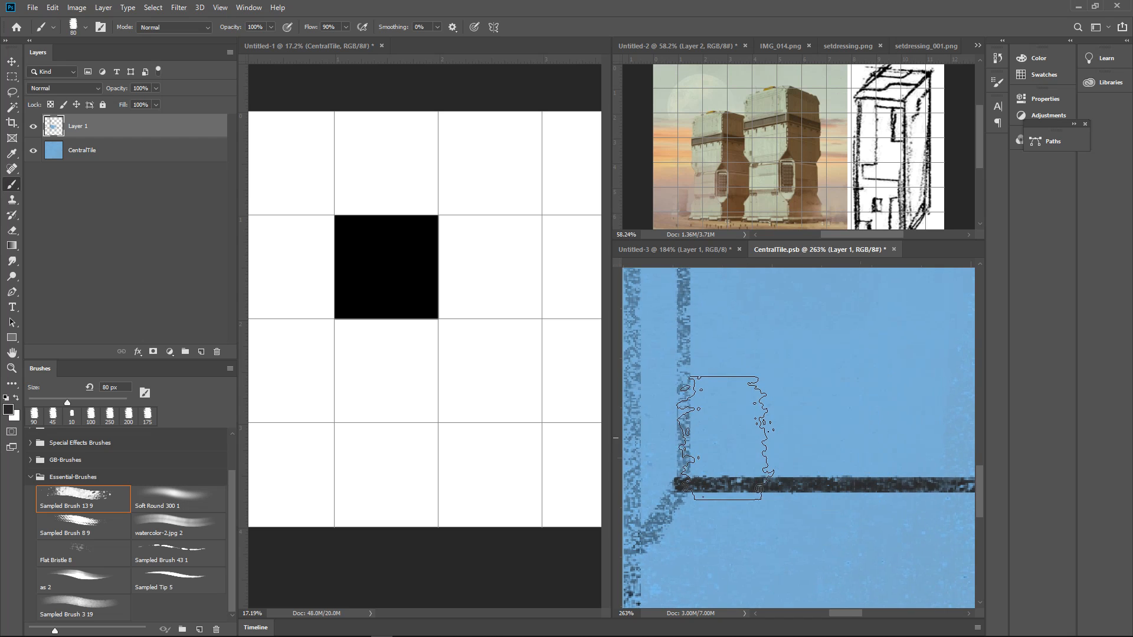
pyautogui.press('[')
pyautogui.press('[')
pyautogui.press('[')
pyautogui.press('[')
pyautogui.press('[')
pyautogui.press('[')
pyautogui.press('[')
pyautogui.press('[')
pyautogui.moveTo(739, 426)
pyautogui.mouseDown()
pyautogui.moveTo(738, 445)
pyautogui.moveTo(739, 424)
pyautogui.moveTo(739, 442)
pyautogui.moveTo(820, 435)
pyautogui.mouseUp()
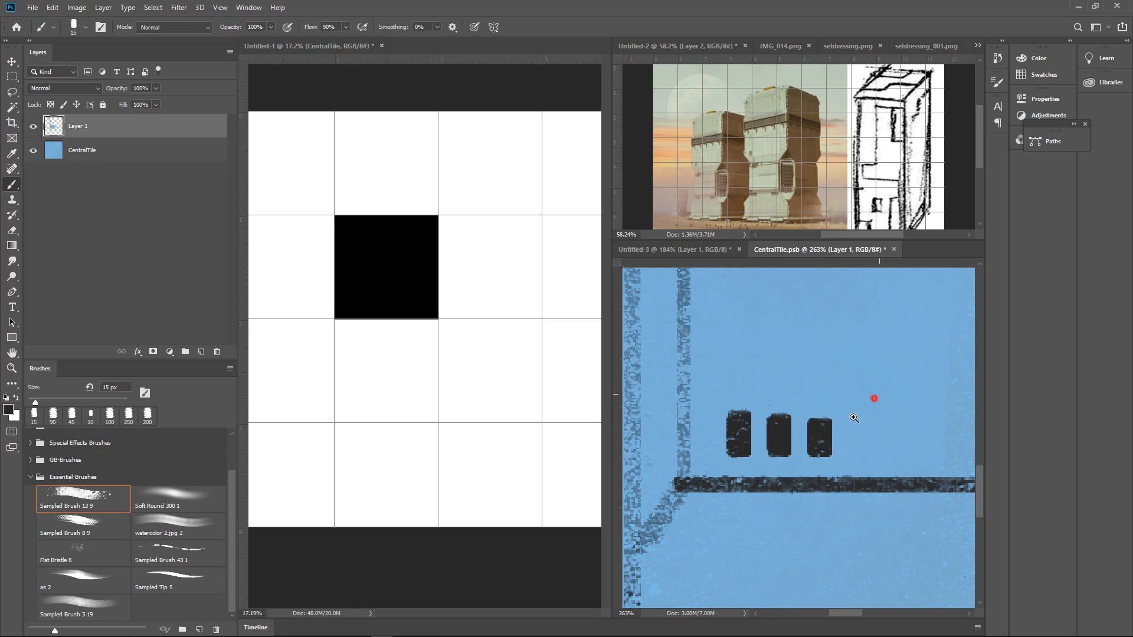
# Try shading around the foot of the diagonal with sampled dark blue and the watercolor-2.jpg 2 brush at 200 to 250 px
pyautogui.moveTo(878, 395); pyautogui.dragTo(770, 479)
pyautogui.moveTo(868, 445)
pyautogui.mouseDown()
pyautogui.moveTo(842, 470)
pyautogui.moveTo(785, 479)
pyautogui.moveTo(789, 429)
pyautogui.moveTo(787, 463)
pyautogui.mouseUp()
pyautogui.keyDown('alt'); pyautogui.click(785, 480); pyautogui.keyUp('alt')
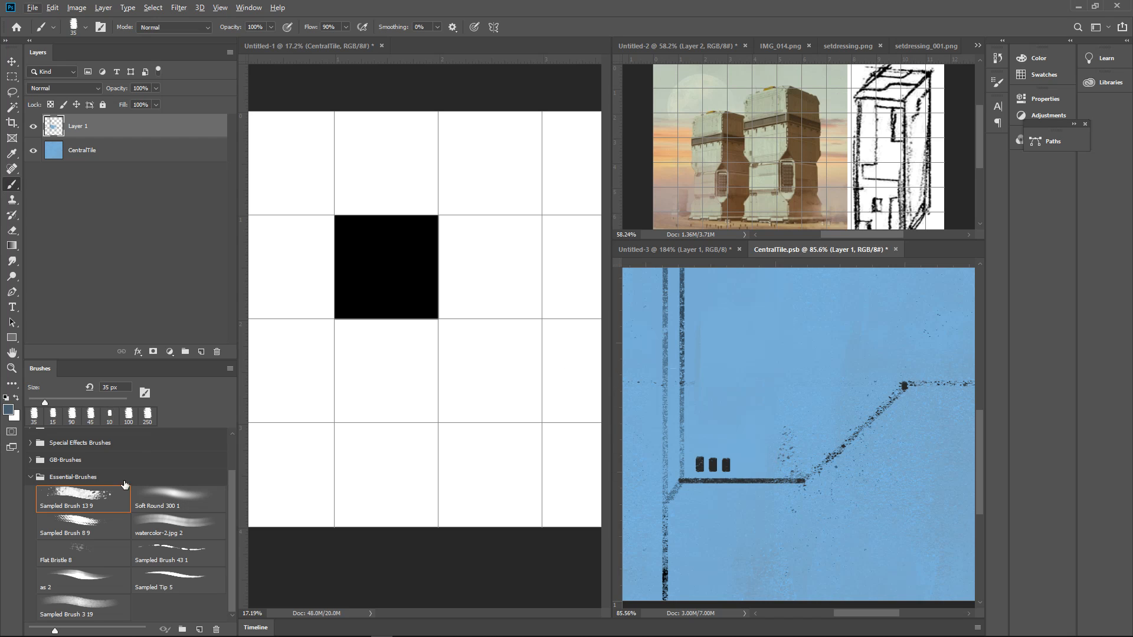
pyautogui.click(179, 521)
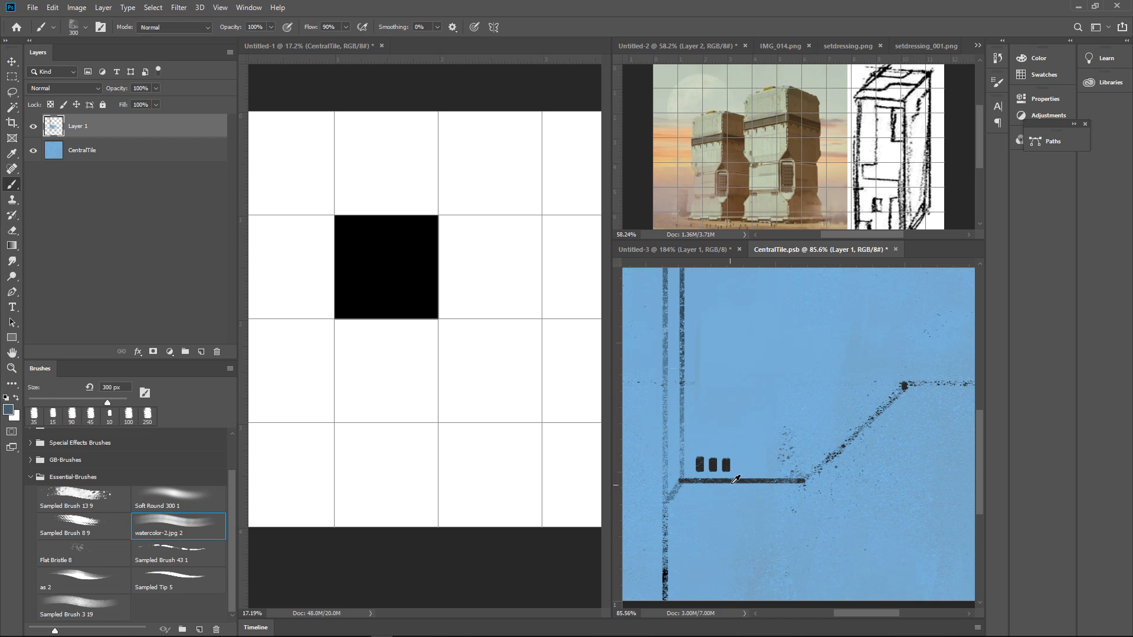
pyautogui.press('[')
pyautogui.press('[')
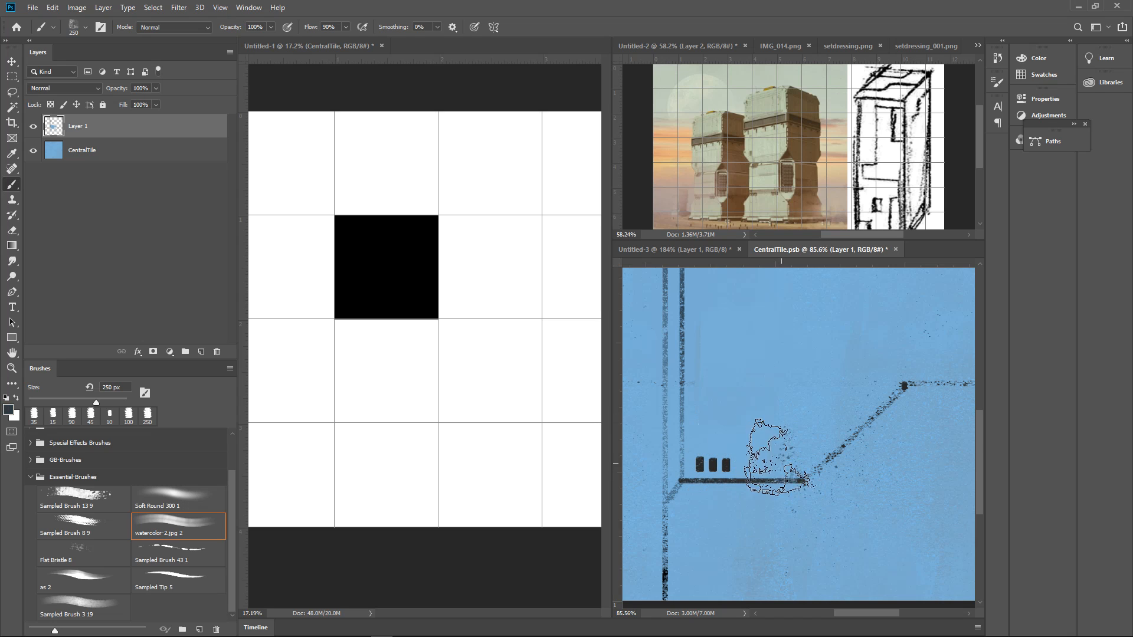
pyautogui.moveTo(759, 472); pyautogui.dragTo(783, 453)
pyautogui.press(']')
pyautogui.moveTo(850, 470); pyautogui.dragTo(861, 457)
# Try fading the dark shading around the diagonal's foot with sampled blue at 250 px
pyautogui.keyDown('alt'); pyautogui.click(786, 384); pyautogui.keyUp('alt')
pyautogui.moveTo(786, 390); pyautogui.dragTo(780, 526)
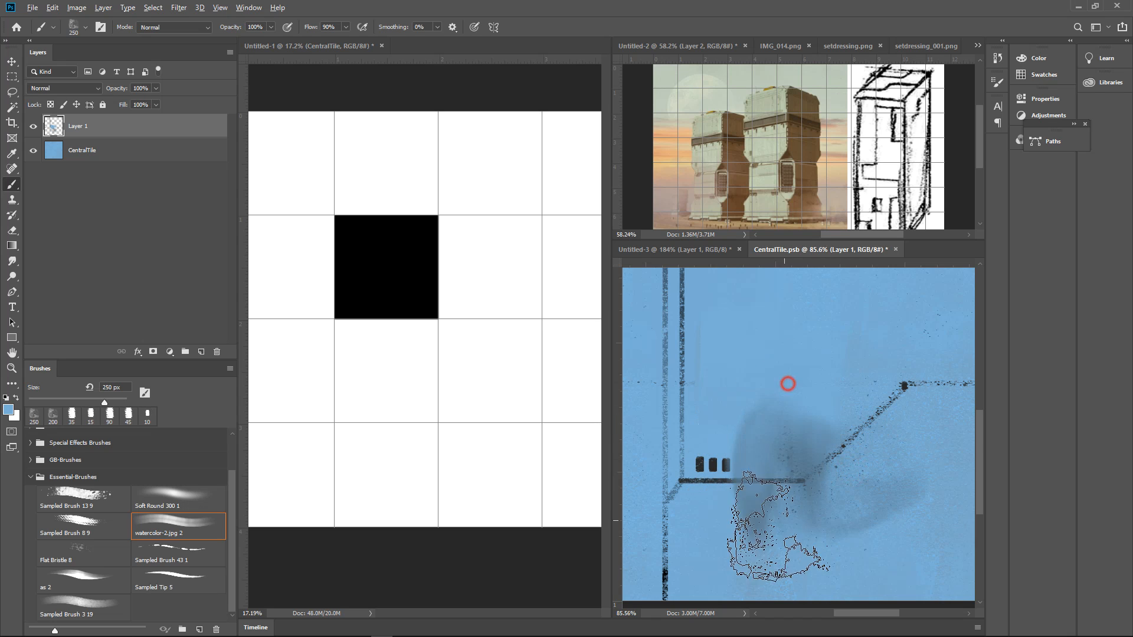
pyautogui.moveTo(788, 455); pyautogui.dragTo(788, 473)
pyautogui.moveTo(838, 422); pyautogui.dragTo(849, 464)
pyautogui.keyDown('alt'); pyautogui.click(805, 437); pyautogui.keyUp('alt')
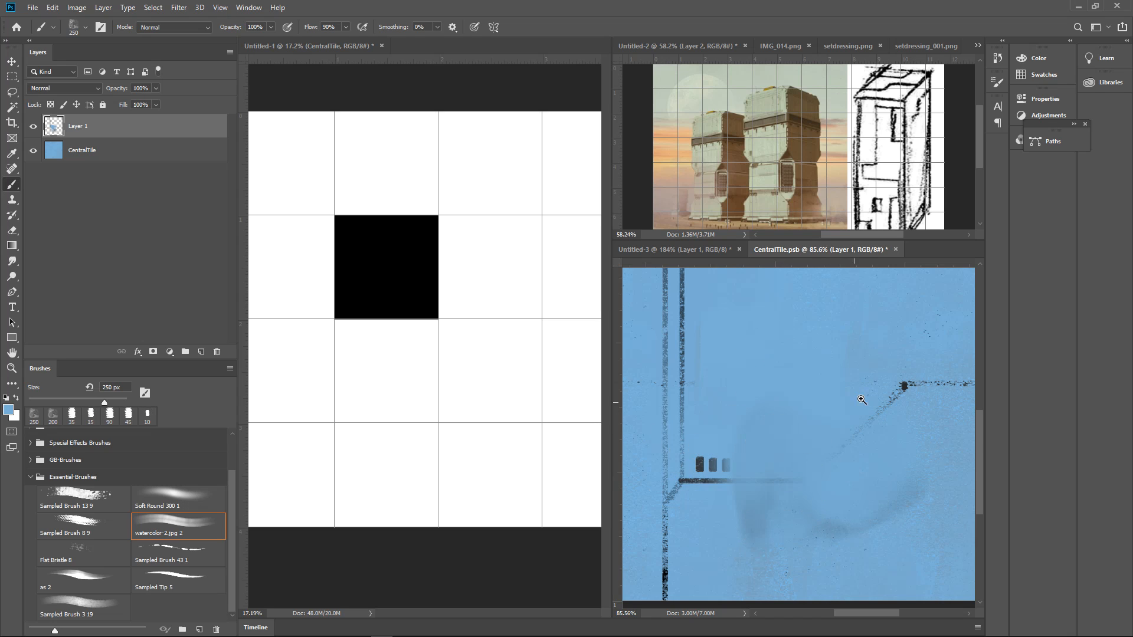
pyautogui.moveTo(943, 399); pyautogui.dragTo(884, 407)
pyautogui.moveTo(832, 434); pyautogui.dragTo(884, 418)
# Undo the watercolor shading and fading strokes around the diagonal
pyautogui.hotkey('ctrl', 'z')
pyautogui.hotkey('ctrl', 'z')
pyautogui.hotkey('ctrl', 'z')
pyautogui.hotkey('ctrl', 'z')
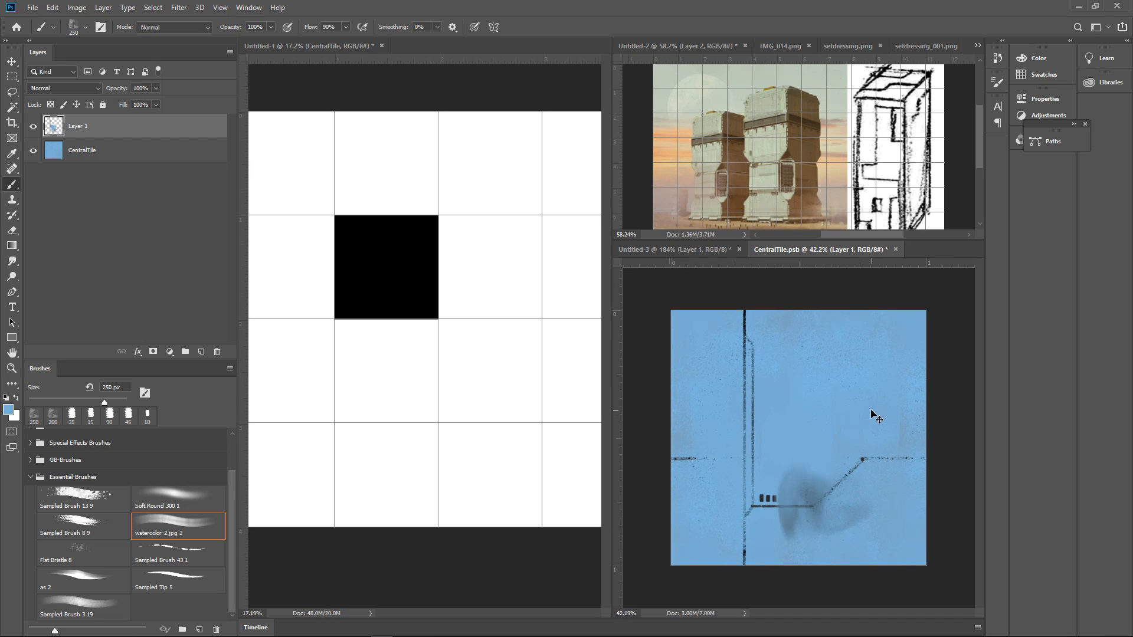
pyautogui.hotkey('ctrl', 'shift', 'z')
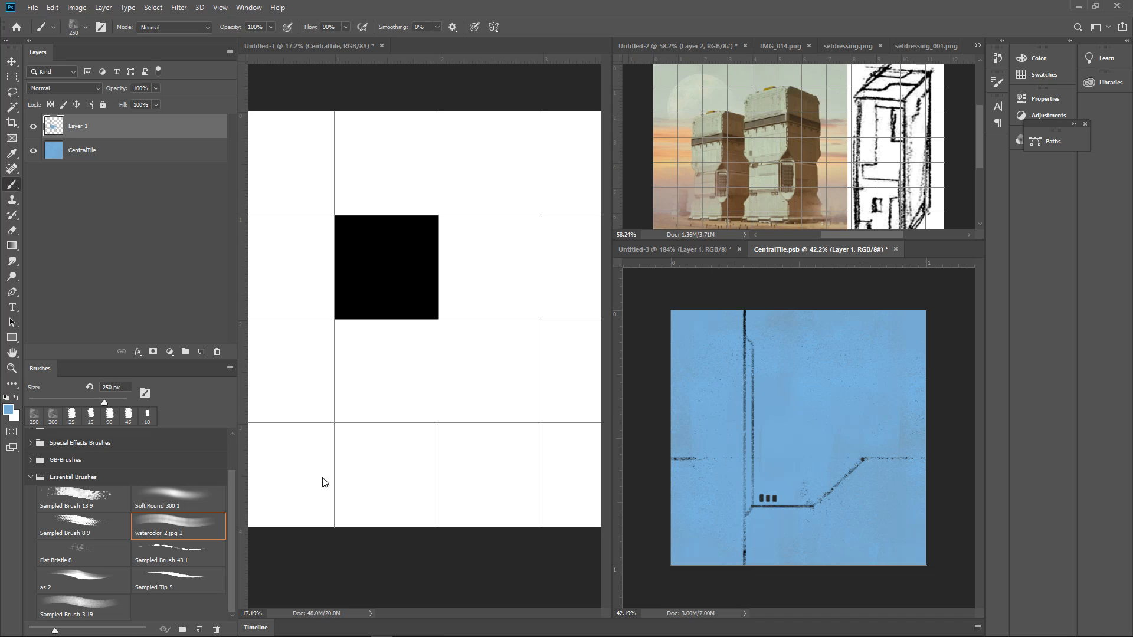
# Try the GB-ChalkyColourDynamic brush at 200 px with sampled dark blue inside the panel and undo the strokes
pyautogui.click(31, 460)
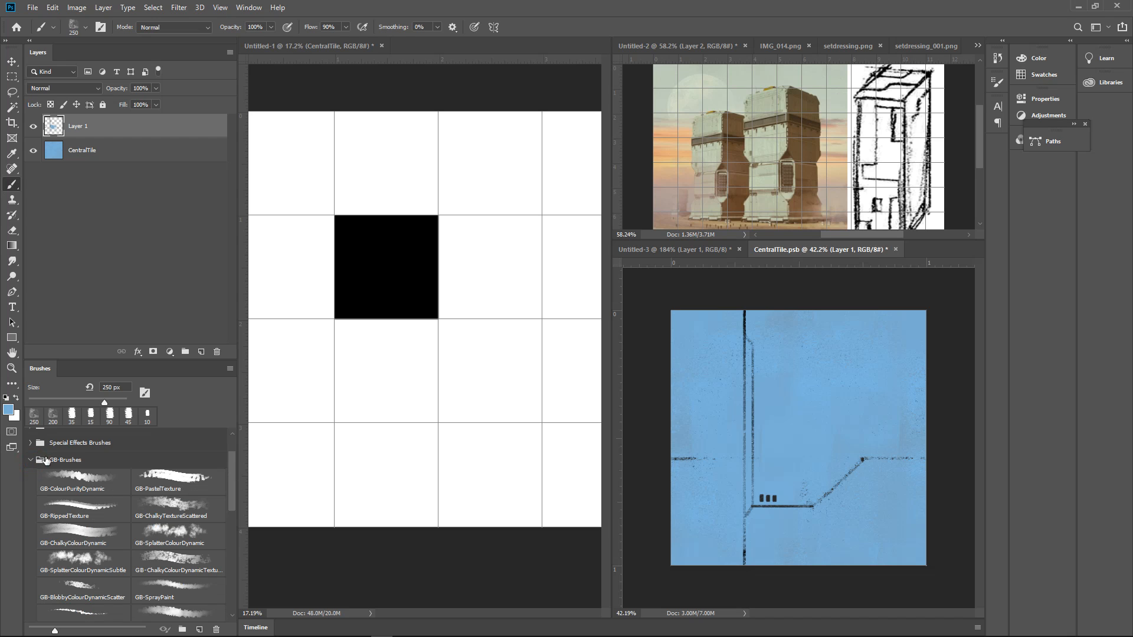
pyautogui.moveTo(230, 476); pyautogui.dragTo(229, 465)
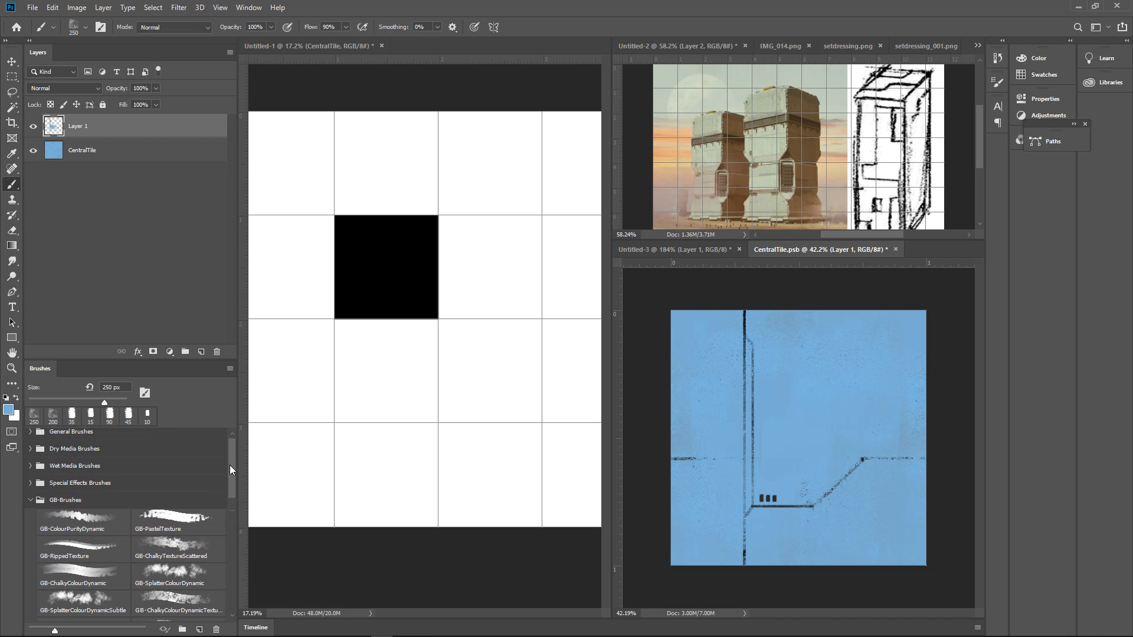
pyautogui.click(82, 577)
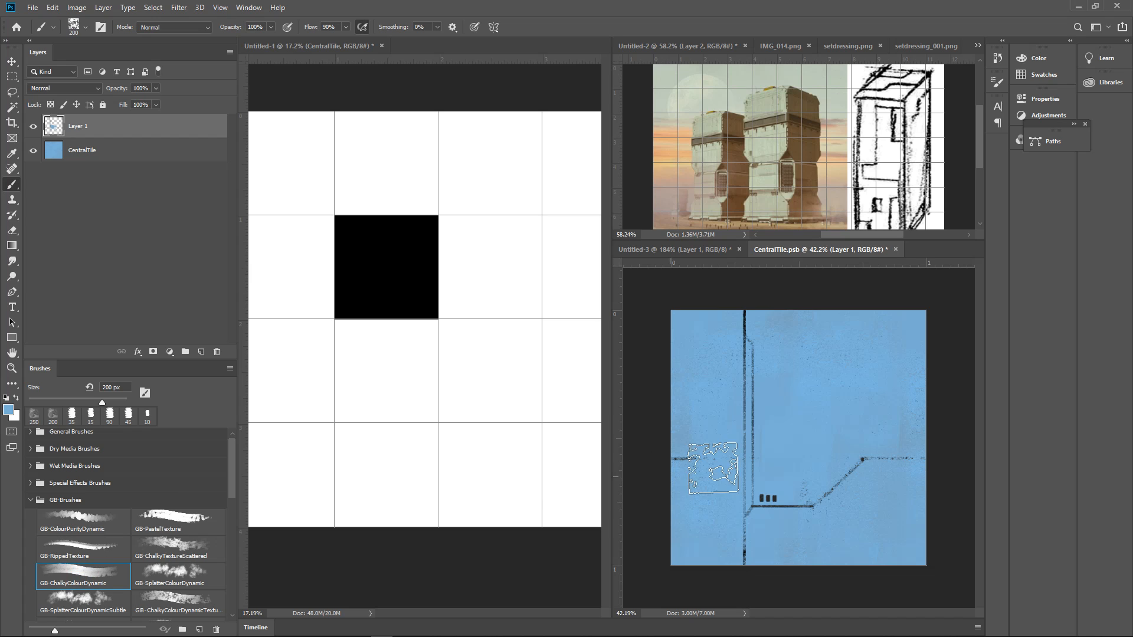
pyautogui.keyDown('alt'); pyautogui.click(775, 494); pyautogui.keyUp('alt')
pyautogui.moveTo(811, 415); pyautogui.dragTo(817, 460)
pyautogui.scroll(3, 845, 426)
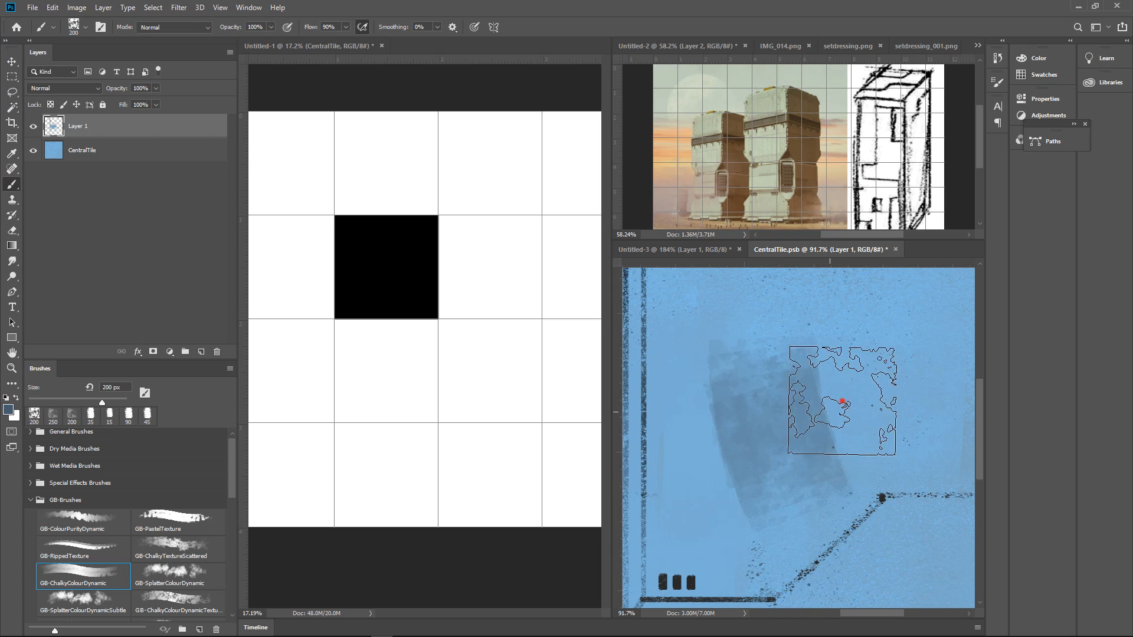
pyautogui.moveTo(843, 401); pyautogui.dragTo(853, 393)
pyautogui.hotkey('ctrl', 'z')
pyautogui.hotkey('ctrl', 'z')
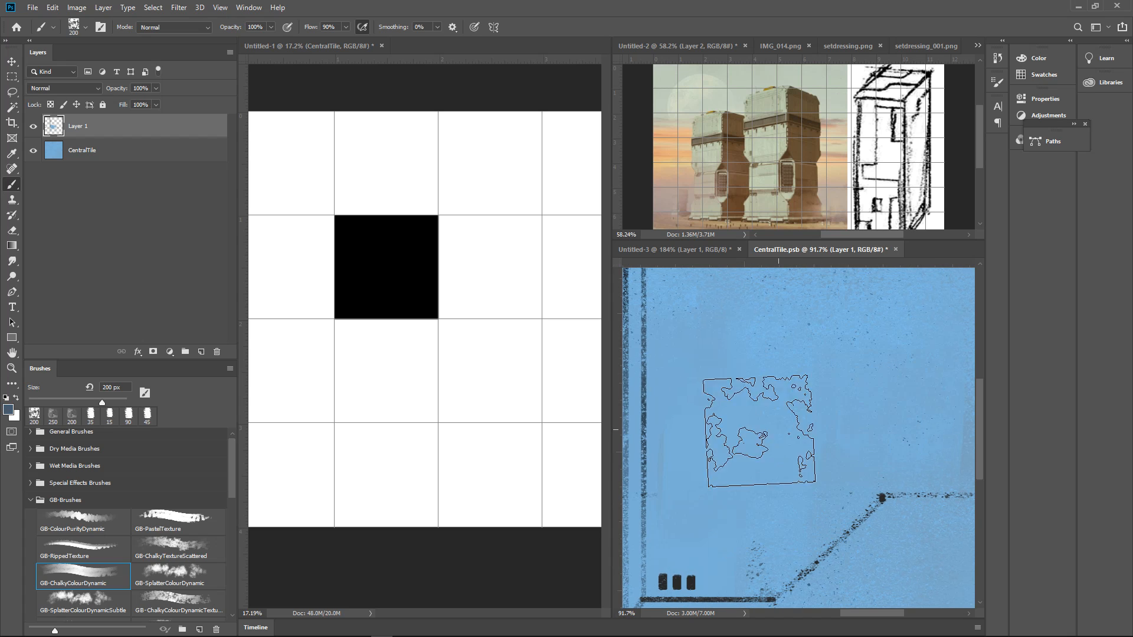
# Try the GB-PastelTexture brush at 175 px inside the panel and undo the stroke
pyautogui.click(178, 520)
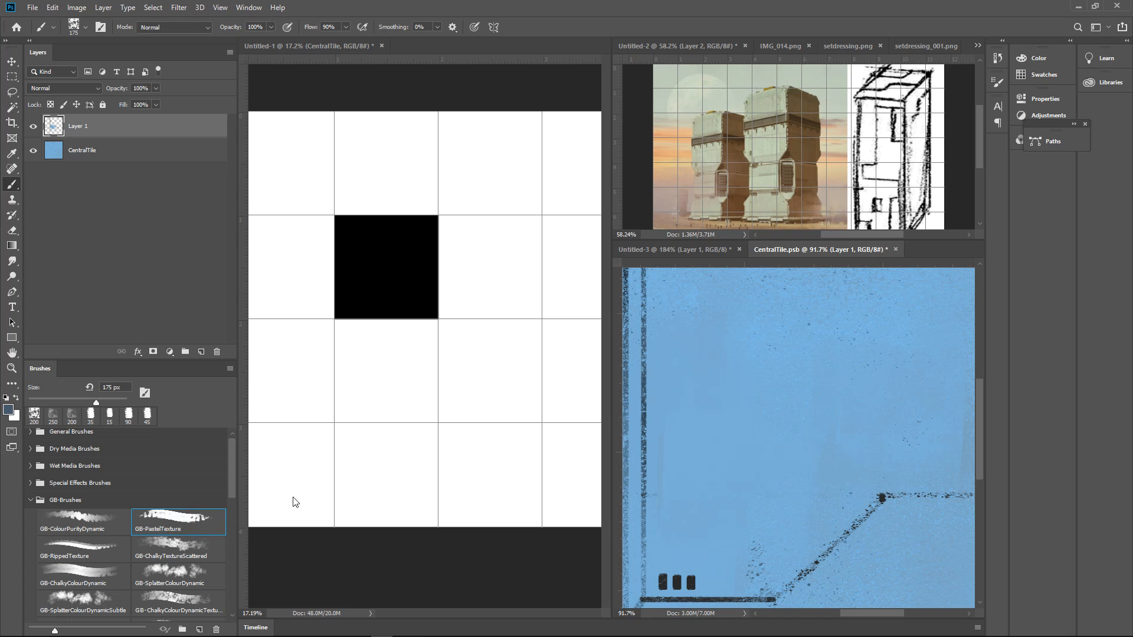
pyautogui.moveTo(761, 416); pyautogui.dragTo(821, 408)
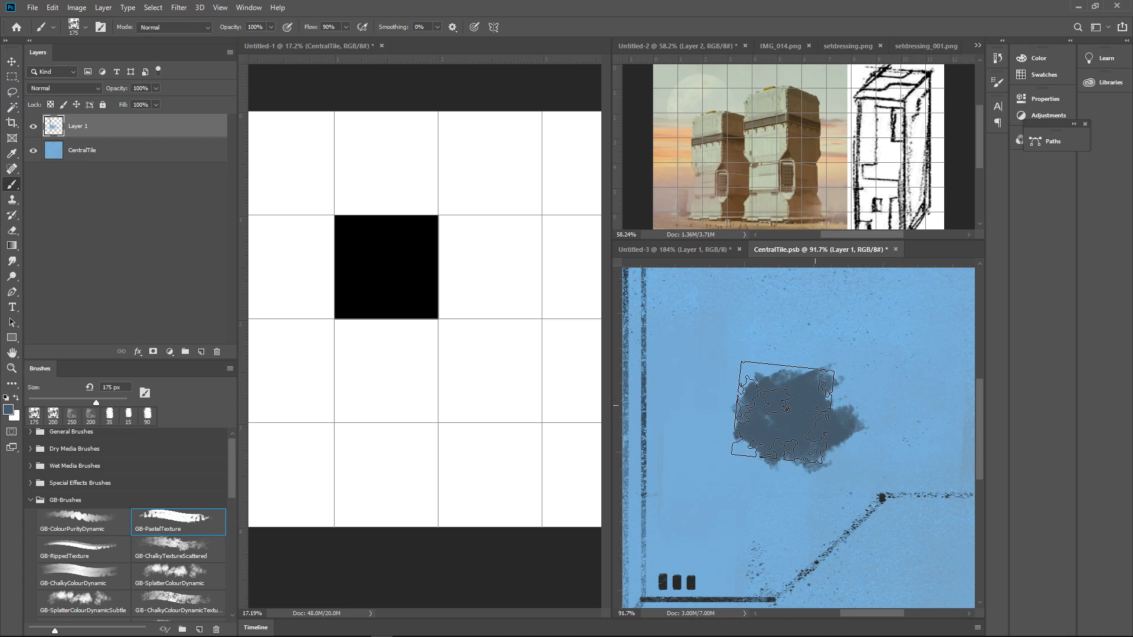
pyautogui.hotkey('ctrl', 'z')
# Set the foreground colour to purple, trying it with a test stroke on the panel that is undone
pyautogui.click(9, 409)
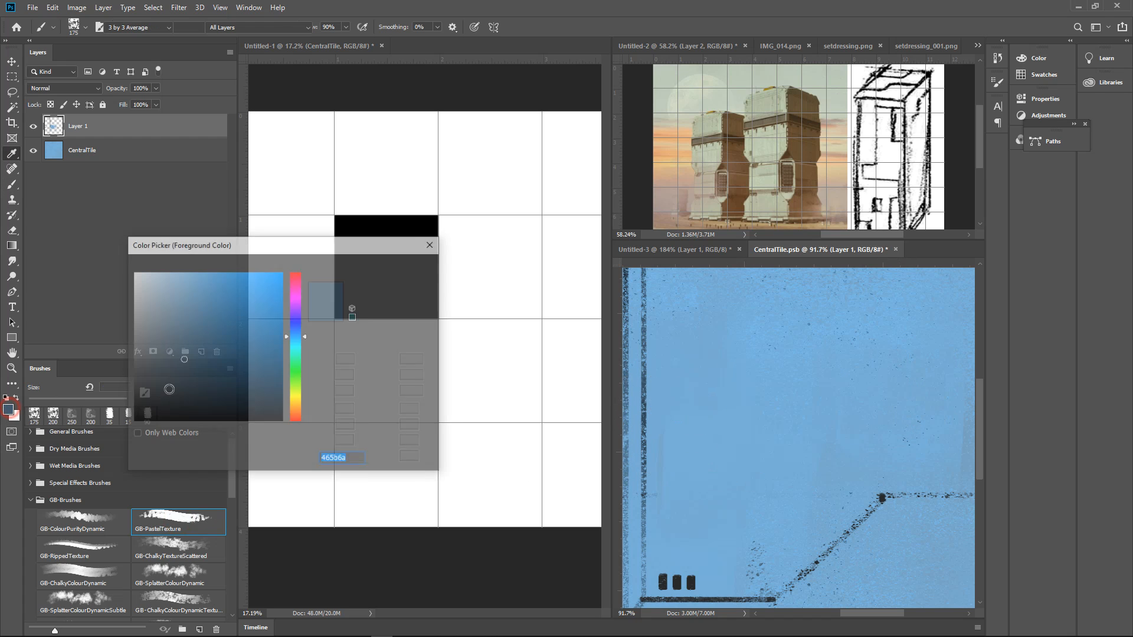
pyautogui.click(293, 303)
pyautogui.moveTo(217, 328); pyautogui.dragTo(210, 319)
pyautogui.click(400, 266)
pyautogui.moveTo(794, 401); pyautogui.dragTo(832, 442)
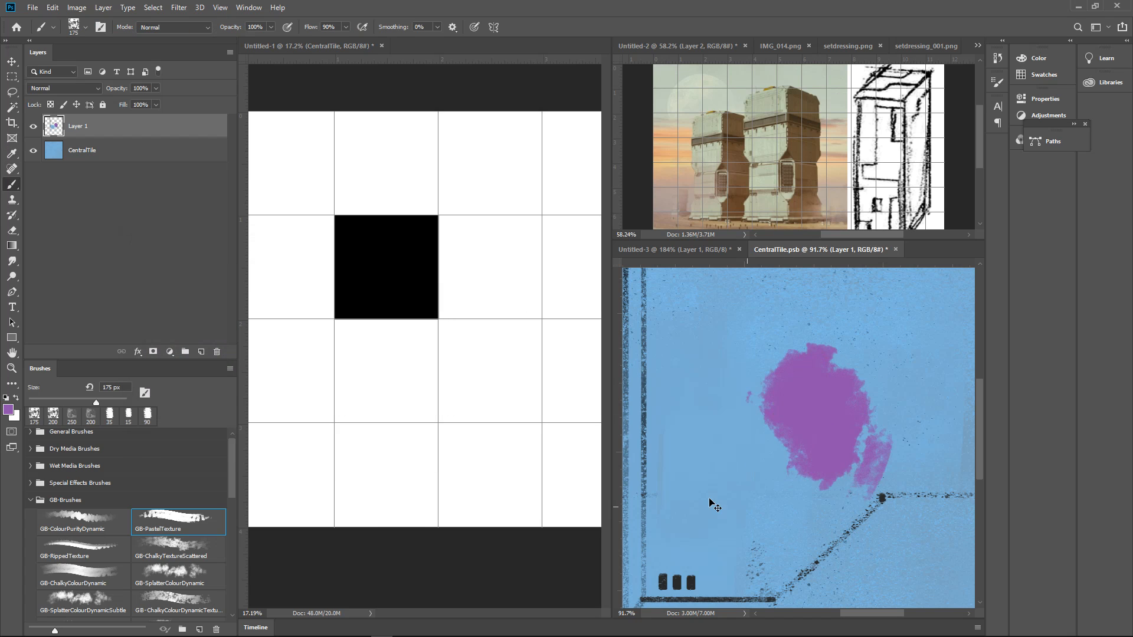
pyautogui.hotkey('ctrl', 'z')
# Blend subtle purple and sampled blue variation into the panel with the 200 px GB-ChalkyColourDynamic texture brush, fading the lines and dashes
pyautogui.click(190, 596)
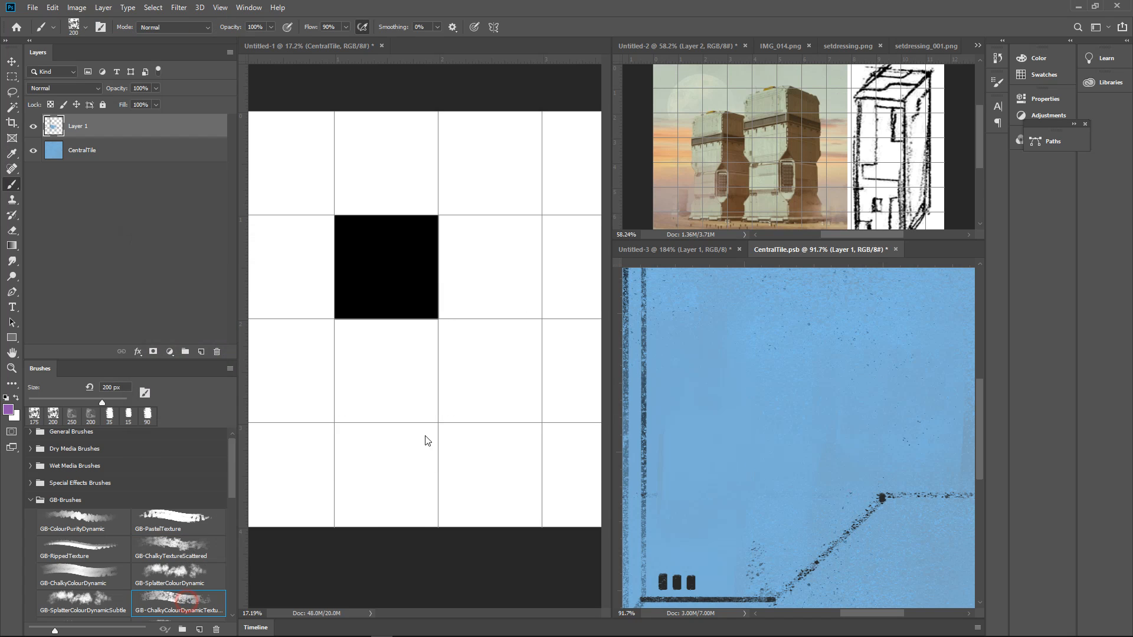
pyautogui.moveTo(767, 348)
pyautogui.mouseDown()
pyautogui.moveTo(791, 377)
pyautogui.moveTo(832, 507)
pyautogui.mouseUp()
pyautogui.moveTo(865, 409)
pyautogui.mouseDown()
pyautogui.moveTo(802, 384)
pyautogui.moveTo(885, 380)
pyautogui.moveTo(787, 394)
pyautogui.moveTo(806, 455)
pyautogui.moveTo(801, 384)
pyautogui.moveTo(870, 375)
pyautogui.moveTo(801, 523)
pyautogui.moveTo(860, 513)
pyautogui.moveTo(881, 406)
pyautogui.moveTo(799, 377)
pyautogui.moveTo(729, 503)
pyautogui.moveTo(751, 372)
pyautogui.moveTo(758, 490)
pyautogui.mouseUp()
pyautogui.keyDown('alt'); pyautogui.click(831, 366); pyautogui.keyUp('alt')
pyautogui.moveTo(851, 431); pyautogui.dragTo(823, 454)
pyautogui.keyDown('alt'); pyautogui.click(759, 525); pyautogui.keyUp('alt')
pyautogui.moveTo(751, 490)
pyautogui.mouseDown()
pyautogui.moveTo(809, 513)
pyautogui.moveTo(765, 514)
pyautogui.moveTo(818, 501)
pyautogui.mouseUp()
pyautogui.moveTo(760, 449)
pyautogui.mouseDown()
pyautogui.moveTo(722, 457)
pyautogui.moveTo(729, 437)
pyautogui.moveTo(794, 418)
pyautogui.mouseUp()
pyautogui.moveTo(724, 412); pyautogui.dragTo(752, 426)
pyautogui.moveTo(761, 483); pyautogui.dragTo(753, 470)
pyautogui.moveTo(809, 313); pyautogui.dragTo(835, 315)
pyautogui.moveTo(837, 324); pyautogui.dragTo(812, 421)
pyautogui.moveTo(804, 377); pyautogui.dragTo(842, 365)
pyautogui.keyDown('alt'); pyautogui.click(711, 395); pyautogui.keyUp('alt')
pyautogui.moveTo(778, 383); pyautogui.dragTo(741, 408)
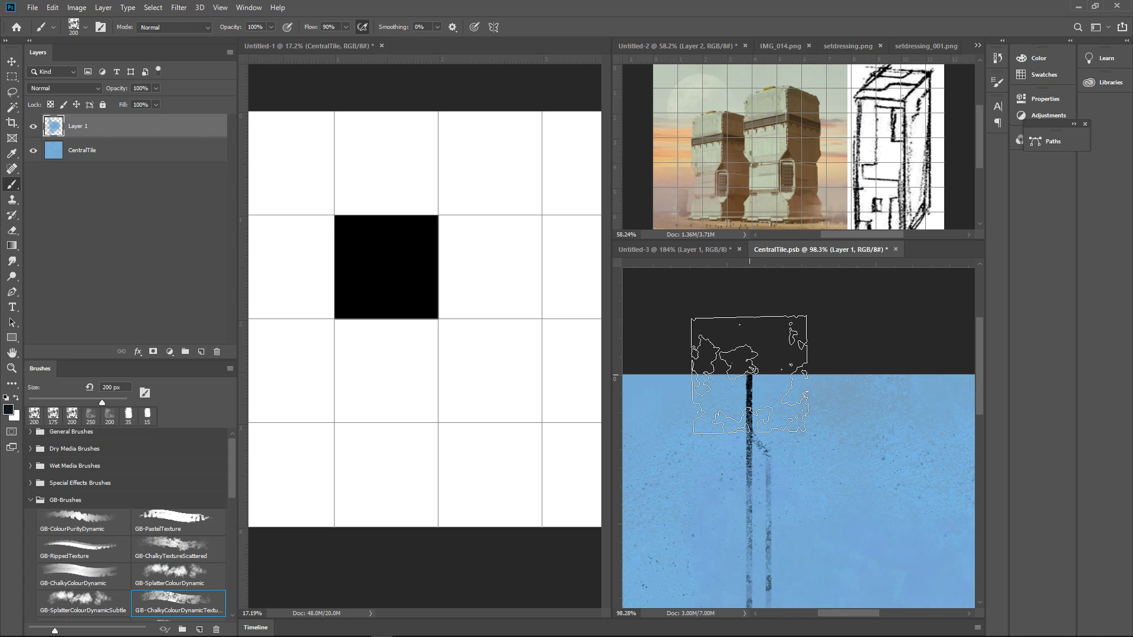
# Examine the vertical panel lines from the tile's upper edge down to the lower corner with the dashes
pyautogui.press('space')
pyautogui.moveTo(766, 486); pyautogui.dragTo(773, 359)
pyautogui.moveTo(766, 435)
pyautogui.mouseDown()
pyautogui.moveTo(777, 359)
pyautogui.moveTo(790, 374)
pyautogui.moveTo(772, 377)
pyautogui.moveTo(769, 426)
pyautogui.mouseUp()
pyautogui.hotkey('ctrl', 'space')
pyautogui.press('space')
pyautogui.moveTo(793, 292); pyautogui.dragTo(757, 426)
pyautogui.hotkey('ctrl', 'space')
pyautogui.moveTo(768, 326)
pyautogui.mouseDown()
pyautogui.moveTo(810, 312)
pyautogui.moveTo(764, 357)
pyautogui.mouseUp()
pyautogui.keyDown('alt'); pyautogui.click(750, 278); pyautogui.keyUp('alt')
pyautogui.hotkey('ctrl', 'space')
pyautogui.press('space')
pyautogui.moveTo(778, 458); pyautogui.dragTo(781, 336)
pyautogui.moveTo(781, 424); pyautogui.dragTo(785, 314)
pyautogui.moveTo(804, 334); pyautogui.dragTo(792, 435)
pyautogui.hotkey('ctrl', 'space')
pyautogui.moveTo(809, 397); pyautogui.dragTo(870, 392)
pyautogui.press('space')
pyautogui.moveTo(788, 395); pyautogui.dragTo(827, 364)
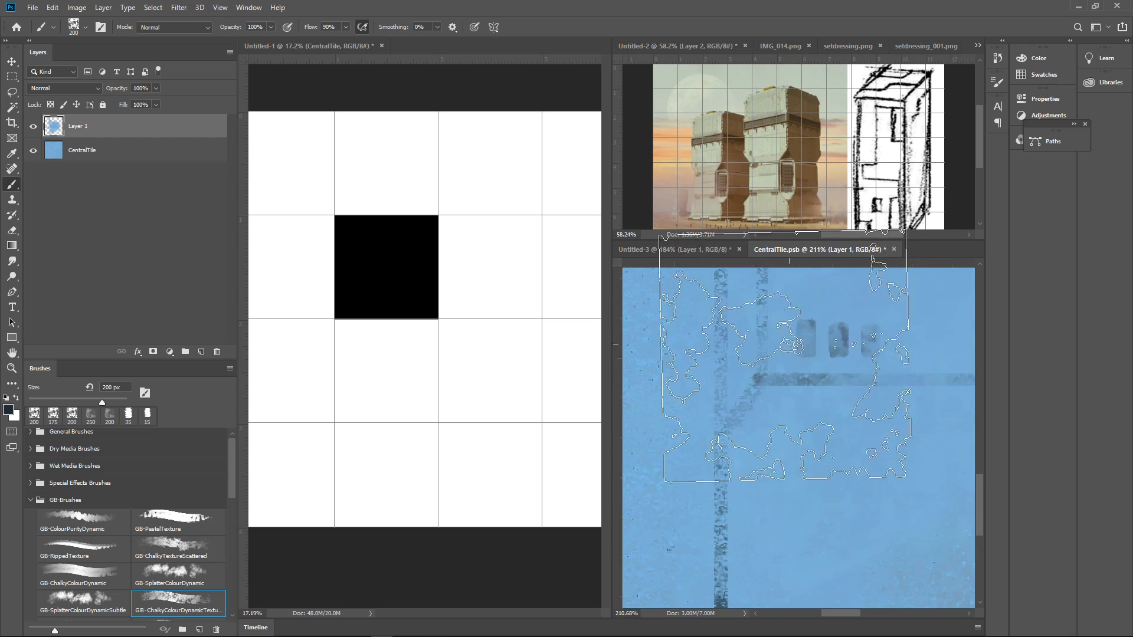
# Reinforce the lower angled joint and the horizontal line beside it with dark blue at 6 px
pyautogui.press('[')
pyautogui.press('[')
pyautogui.press('[')
pyautogui.press('[')
pyautogui.press('[')
pyautogui.press('[')
pyautogui.press('[')
pyautogui.press('[')
pyautogui.press('[')
pyautogui.press('[')
pyautogui.press('[')
pyautogui.press('[')
pyautogui.press('[')
pyautogui.press('[')
pyautogui.press('[')
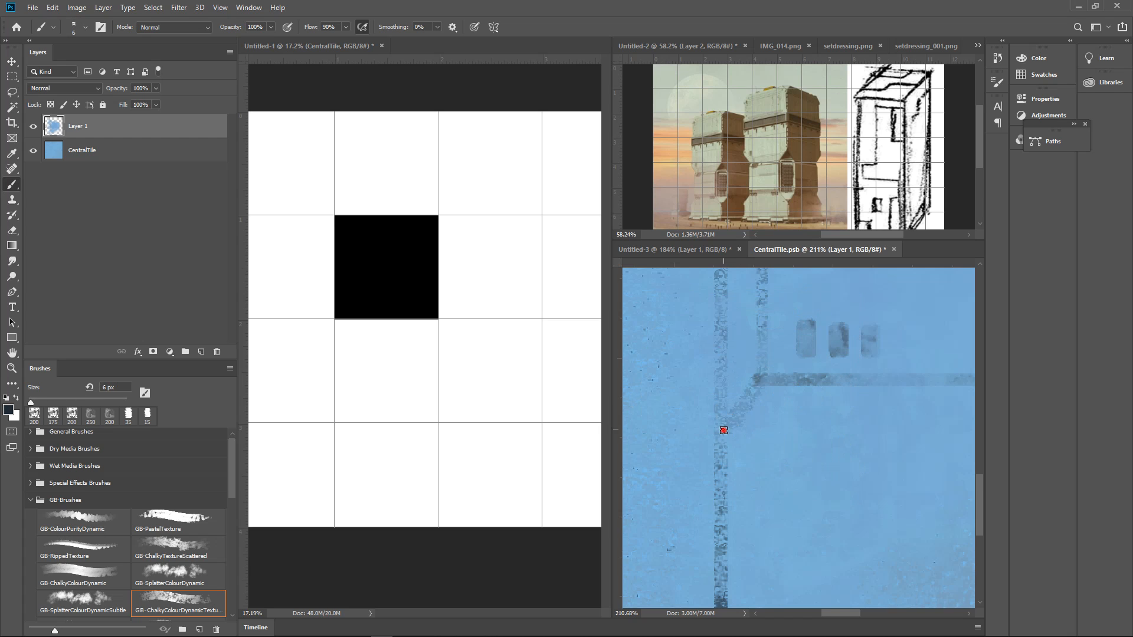
pyautogui.moveTo(723, 431)
pyautogui.mouseDown()
pyautogui.moveTo(760, 374)
pyautogui.moveTo(723, 421)
pyautogui.mouseUp()
pyautogui.hotkey('ctrl', 'space')
pyautogui.moveTo(768, 388); pyautogui.dragTo(748, 396)
pyautogui.press('space')
pyautogui.moveTo(749, 402)
pyautogui.mouseDown()
pyautogui.moveTo(739, 431)
pyautogui.moveTo(861, 411)
pyautogui.mouseUp()
pyautogui.press('space')
pyautogui.moveTo(904, 418); pyautogui.dragTo(845, 399)
# Shade the area below the angled joint with dark blue at 20 to 45 px and soften it with sampled blue
pyautogui.press(']')
pyautogui.press(']')
pyautogui.press(']')
pyautogui.press(']')
pyautogui.press(']')
pyautogui.press(']')
pyautogui.press(']')
pyautogui.press(']')
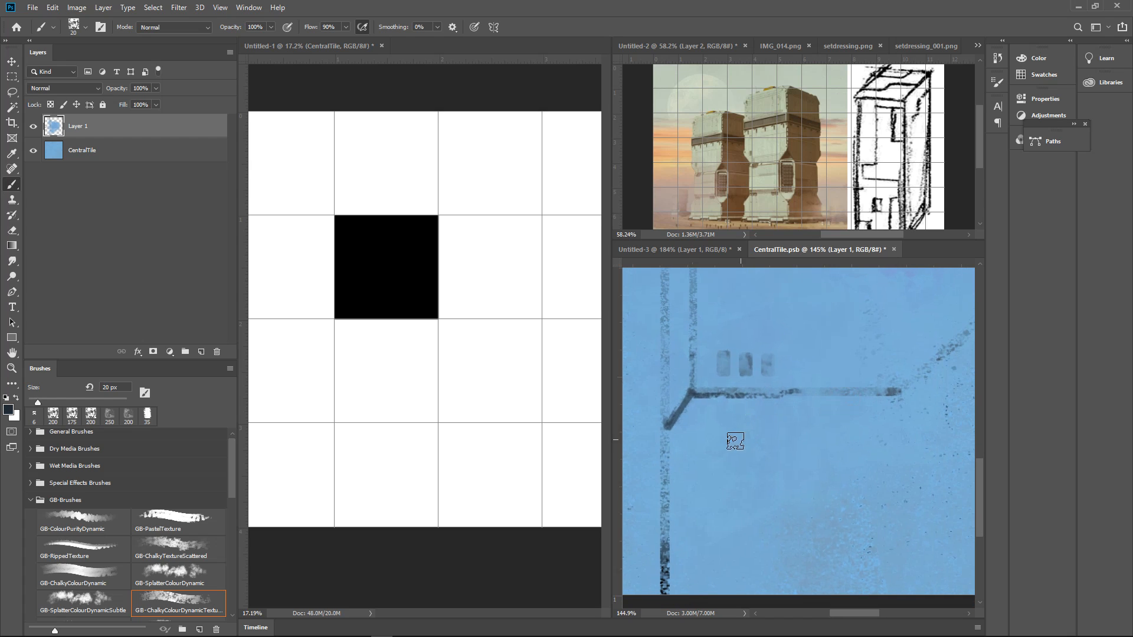
pyautogui.moveTo(702, 409)
pyautogui.mouseDown()
pyautogui.moveTo(684, 471)
pyautogui.moveTo(757, 454)
pyautogui.moveTo(751, 465)
pyautogui.moveTo(796, 499)
pyautogui.mouseUp()
pyautogui.keyDown('alt'); pyautogui.click(737, 457); pyautogui.keyUp('alt')
pyautogui.keyDown('alt'); pyautogui.click(832, 476); pyautogui.keyUp('alt')
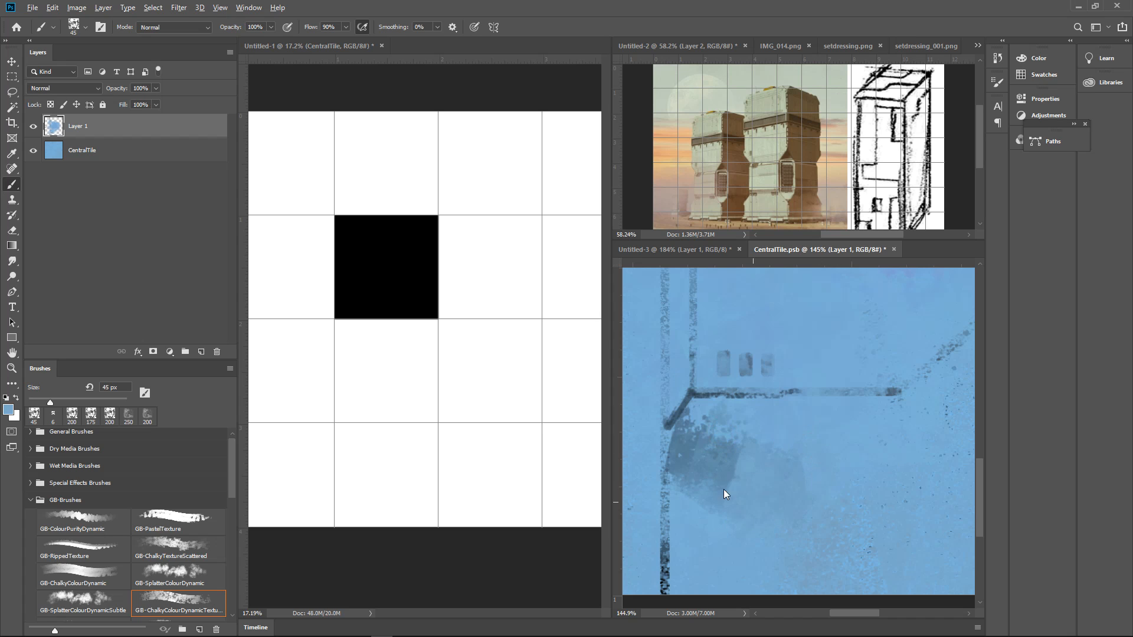
pyautogui.moveTo(834, 429)
pyautogui.mouseDown()
pyautogui.moveTo(804, 440)
pyautogui.moveTo(817, 448)
pyautogui.moveTo(847, 435)
pyautogui.moveTo(824, 358)
pyautogui.mouseUp()
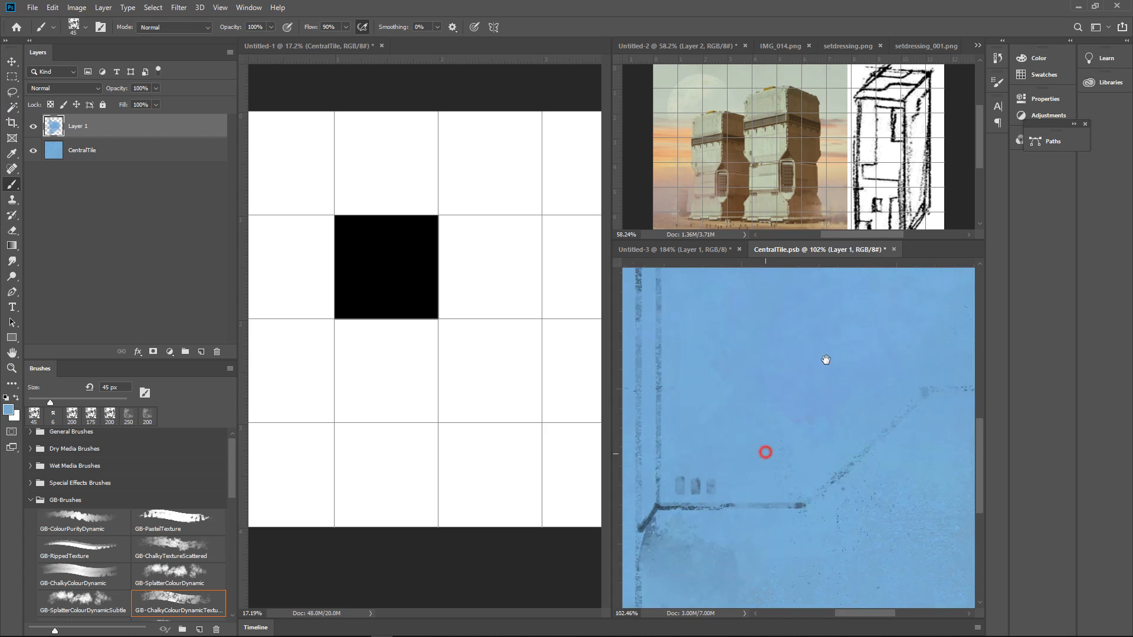
# Paint a dark shadow band along the underside of the horizontal line using sampled dark blue and a brush up to 20 px
pyautogui.moveTo(696, 522); pyautogui.dragTo(772, 401)
pyautogui.moveTo(773, 401); pyautogui.dragTo(826, 384)
pyautogui.keyDown('alt'); pyautogui.click(721, 361); pyautogui.keyUp('alt')
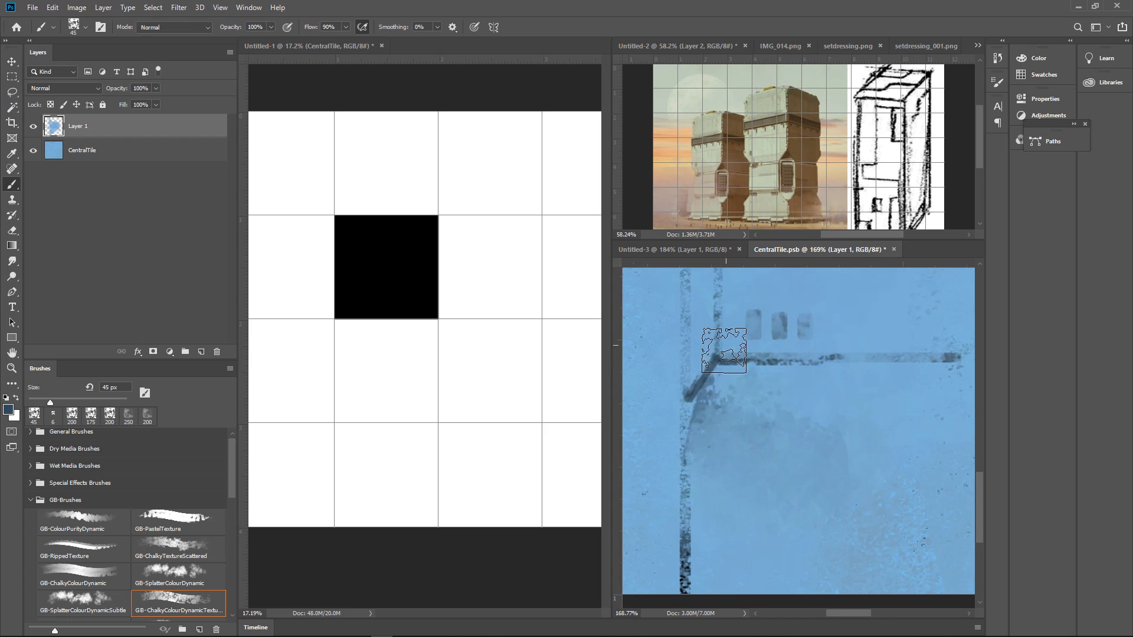
pyautogui.press('[')
pyautogui.press('[')
pyautogui.press('[')
pyautogui.press('[')
pyautogui.press('[')
pyautogui.press('[')
pyautogui.press('[')
pyautogui.moveTo(721, 367)
pyautogui.mouseDown()
pyautogui.moveTo(697, 395)
pyautogui.moveTo(786, 366)
pyautogui.moveTo(959, 358)
pyautogui.mouseUp()
pyautogui.press(']')
pyautogui.press(']')
pyautogui.moveTo(794, 339); pyautogui.dragTo(788, 379)
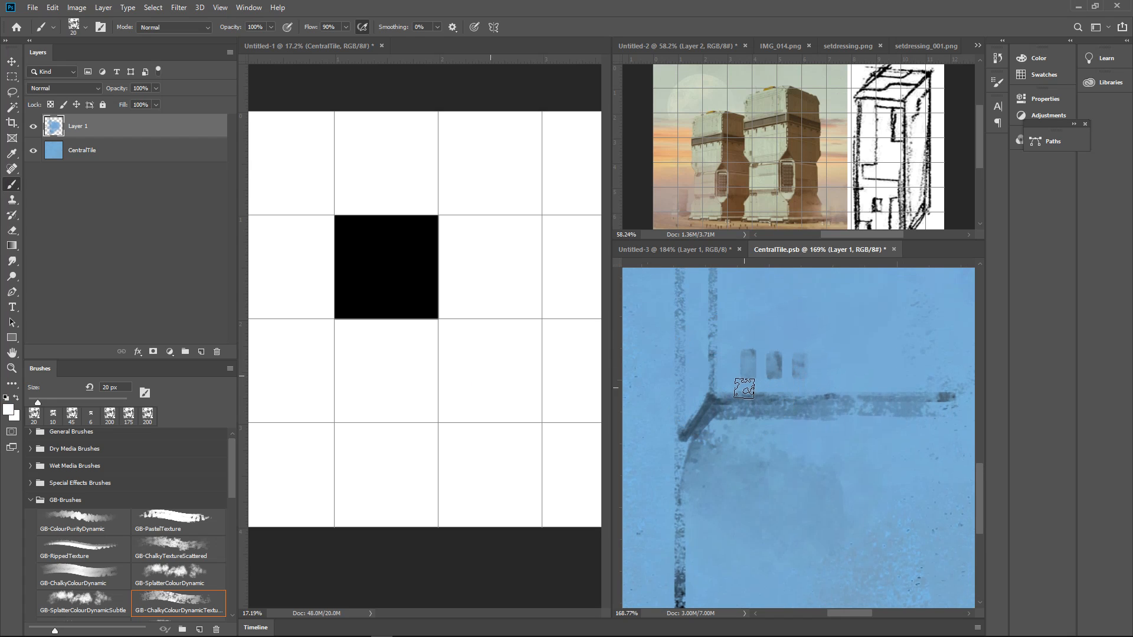
# Add white highlights at 6 px along the upper edge of the horizontal line near the angled joint
pyautogui.press('[')
pyautogui.click(721, 389)
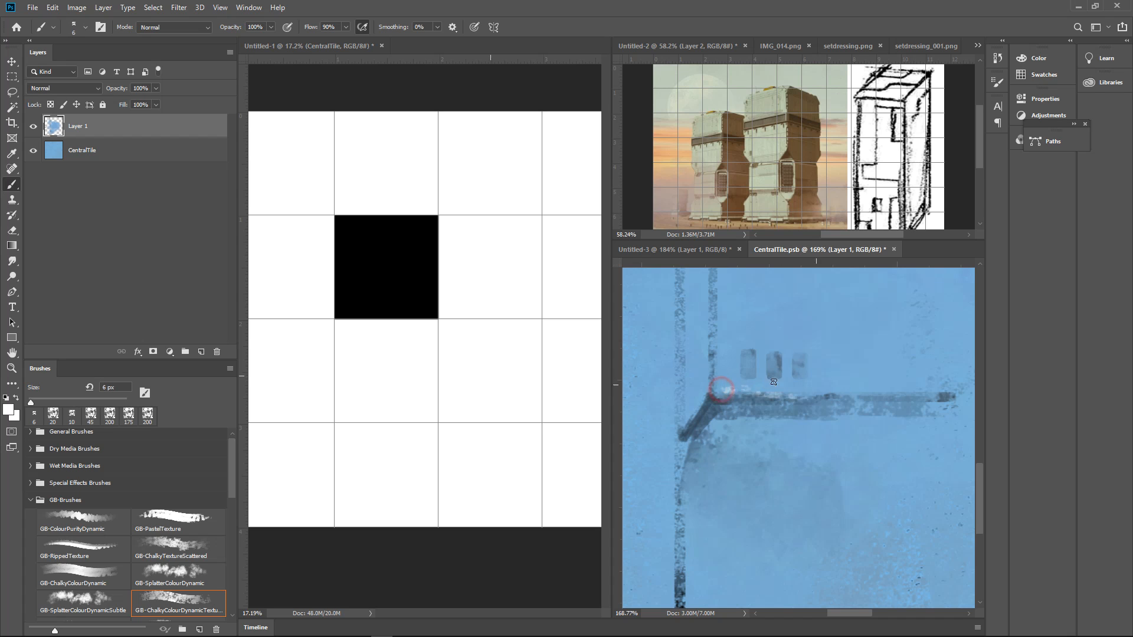
pyautogui.moveTo(805, 367); pyautogui.dragTo(749, 381)
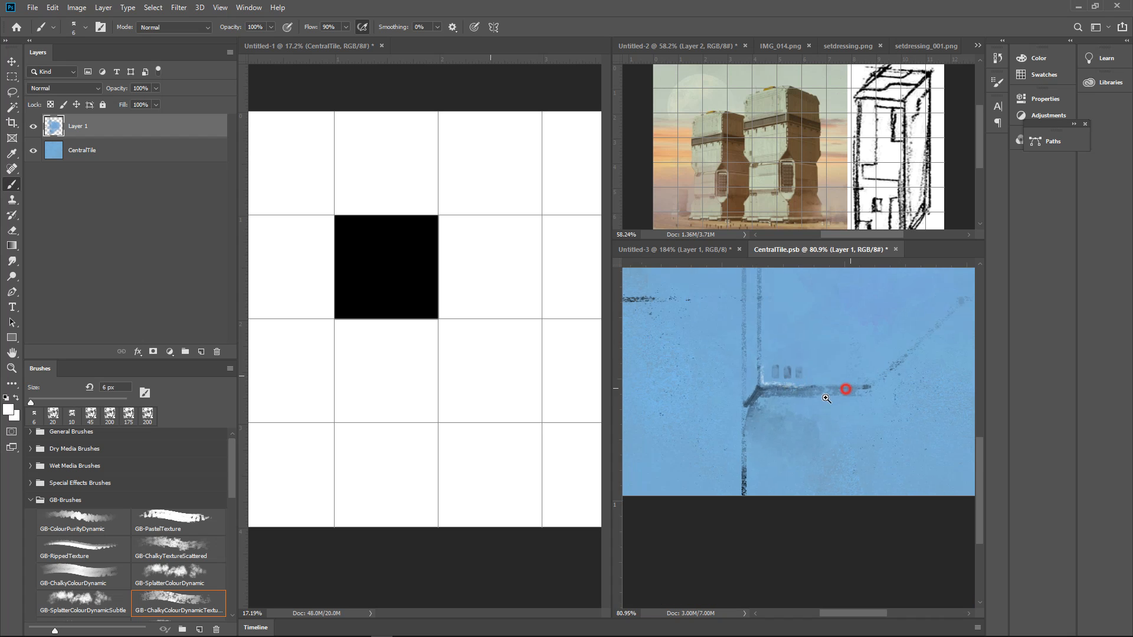
# Paint a 6 px white highlight around the diagonal's upper corner and along the underside of the horizontal seam
pyautogui.moveTo(844, 389); pyautogui.dragTo(818, 392)
pyautogui.moveTo(891, 379); pyautogui.dragTo(724, 408)
pyautogui.moveTo(833, 385); pyautogui.dragTo(863, 364)
pyautogui.moveTo(715, 364); pyautogui.dragTo(752, 352)
pyautogui.moveTo(742, 341); pyautogui.dragTo(768, 318)
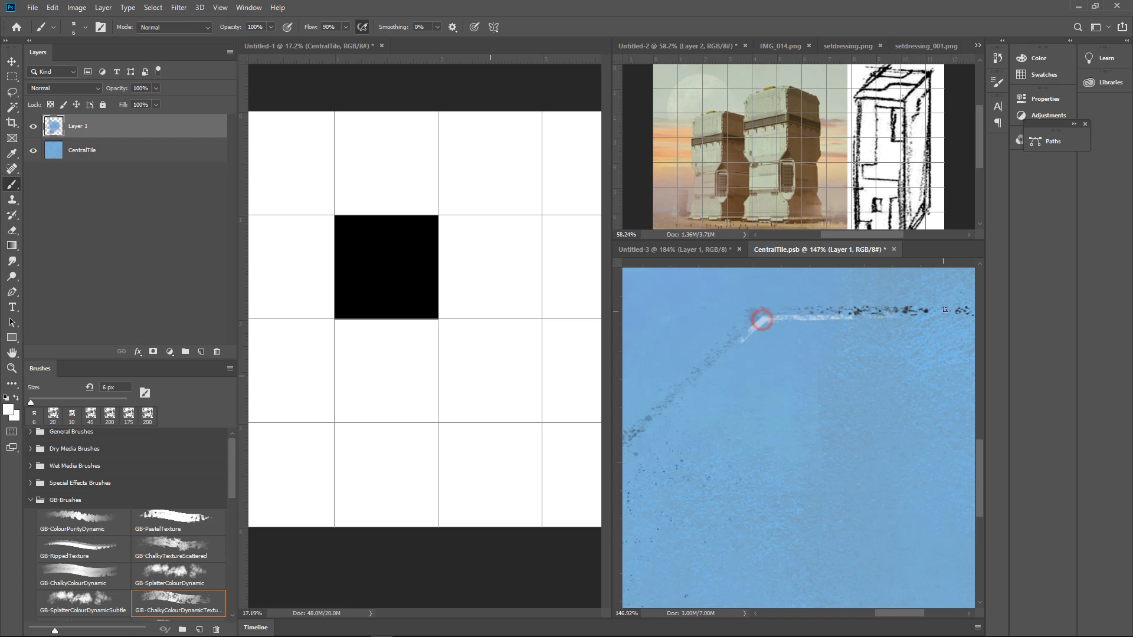
pyautogui.moveTo(887, 315); pyautogui.dragTo(979, 322)
# Highlight the upper angled joint of the vertical lines in white and darken the joint and parallel line with dark blue at 6 px
pyautogui.moveTo(814, 331); pyautogui.dragTo(970, 353)
pyautogui.moveTo(786, 336); pyautogui.dragTo(1000, 386)
pyautogui.moveTo(846, 349); pyautogui.dragTo(624, 386)
pyautogui.moveTo(799, 381); pyautogui.dragTo(776, 542)
pyautogui.moveTo(773, 422); pyautogui.dragTo(766, 505)
pyautogui.moveTo(757, 393); pyautogui.dragTo(796, 399)
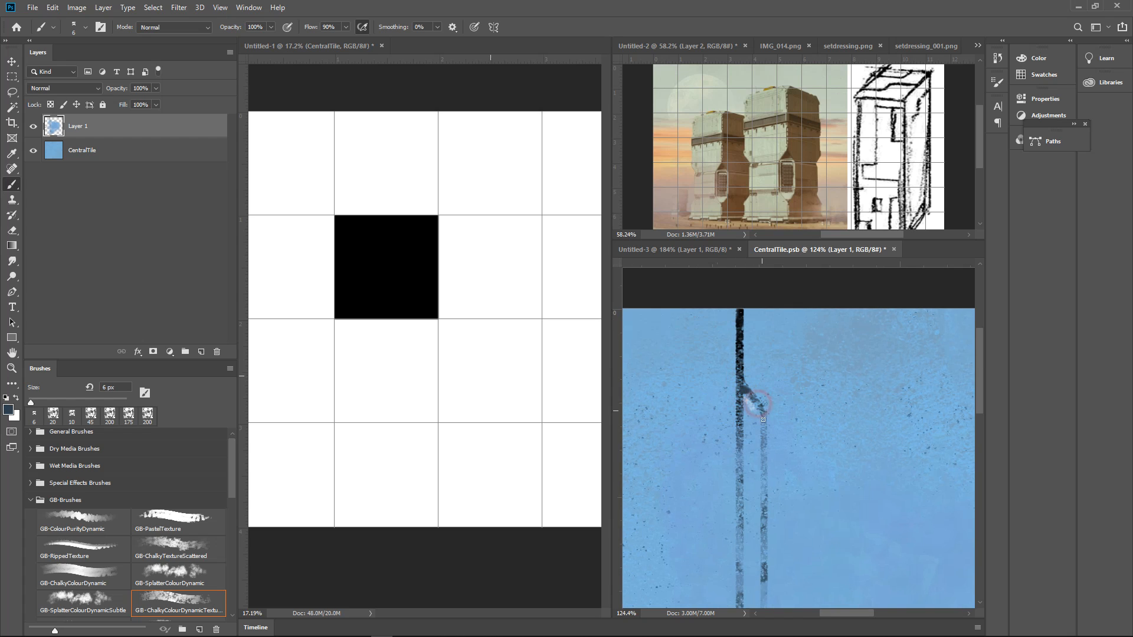
pyautogui.moveTo(764, 409); pyautogui.dragTo(763, 524)
pyautogui.moveTo(816, 500)
pyautogui.mouseDown()
pyautogui.moveTo(791, 514)
pyautogui.moveTo(843, 236)
pyautogui.mouseUp()
pyautogui.moveTo(850, 350); pyautogui.dragTo(831, 355)
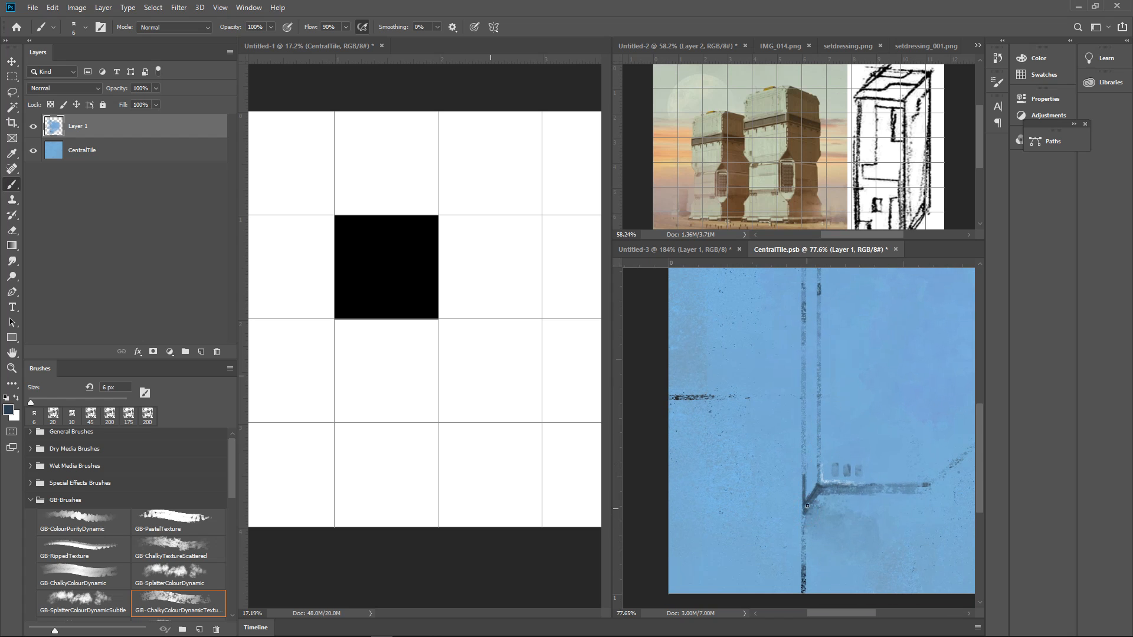
# Extend the short left horizontal seam to the long vertical line in dark blue at 6 px, filling the corner at the junction
pyautogui.moveTo(877, 404); pyautogui.dragTo(876, 458)
pyautogui.moveTo(879, 463); pyautogui.dragTo(870, 459)
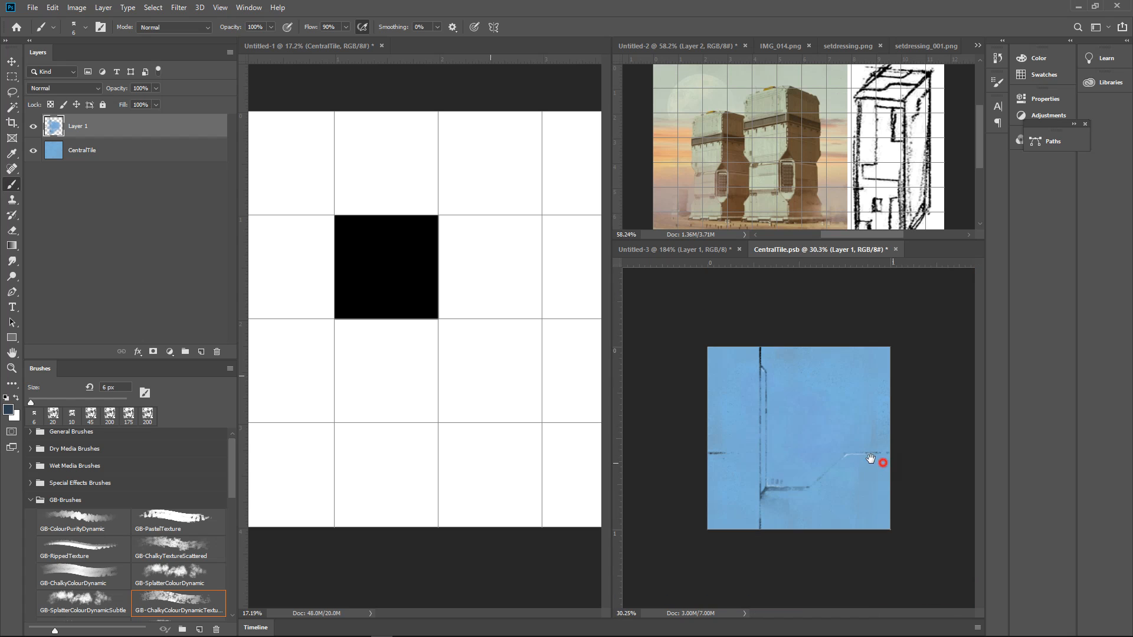
pyautogui.moveTo(744, 466); pyautogui.dragTo(831, 441)
pyautogui.moveTo(833, 439); pyautogui.dragTo(838, 420)
pyautogui.moveTo(634, 360); pyautogui.dragTo(850, 360)
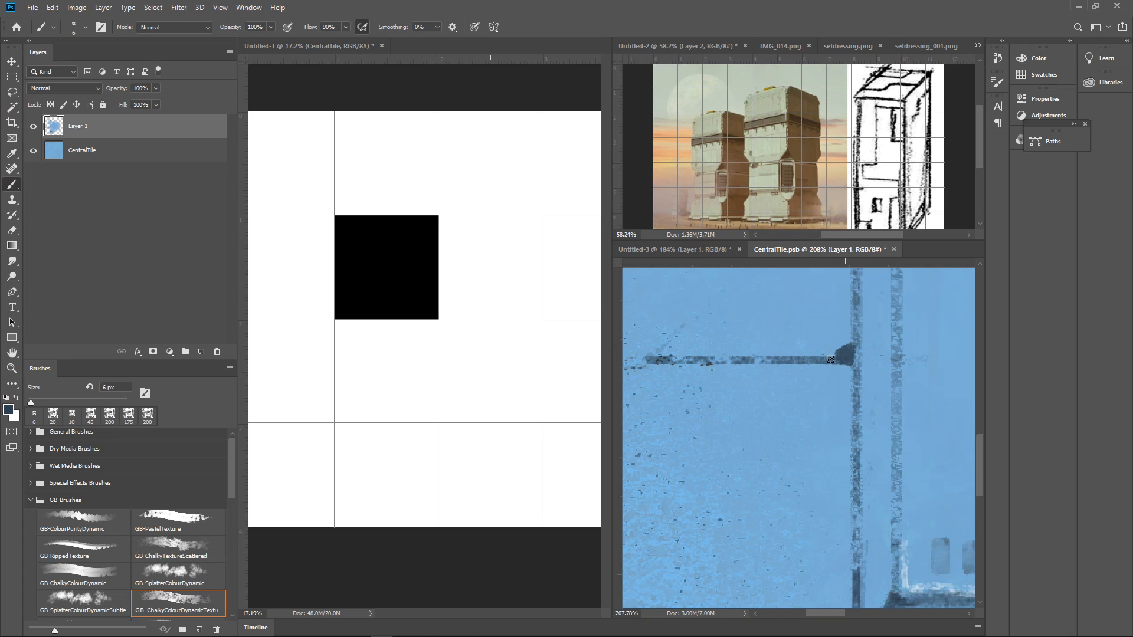
pyautogui.moveTo(850, 340); pyautogui.dragTo(853, 315)
pyautogui.moveTo(884, 373); pyautogui.dragTo(842, 400)
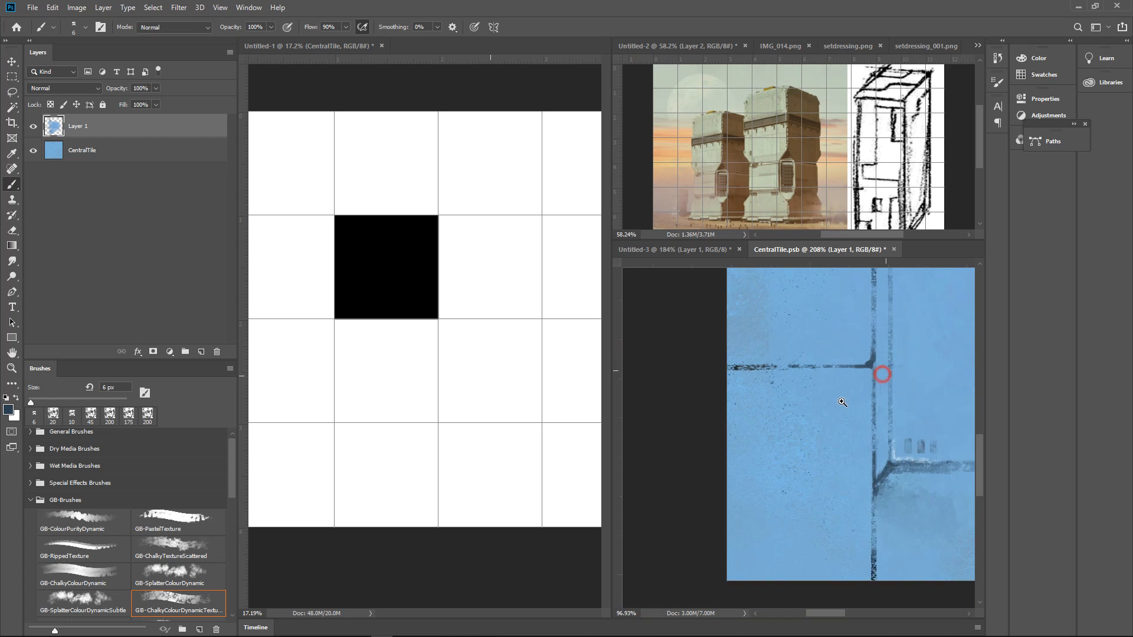
pyautogui.moveTo(908, 425); pyautogui.dragTo(881, 424)
pyautogui.moveTo(867, 478)
pyautogui.mouseDown()
pyautogui.moveTo(885, 434)
pyautogui.moveTo(722, 414)
pyautogui.mouseUp()
pyautogui.moveTo(822, 374); pyautogui.dragTo(742, 391)
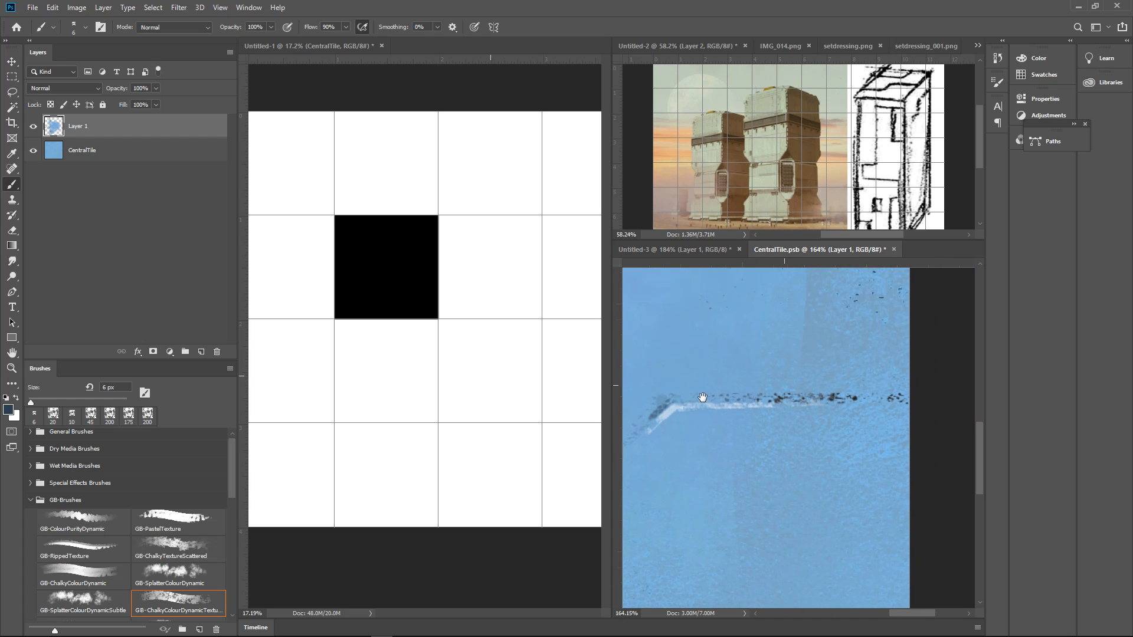
pyautogui.moveTo(664, 406); pyautogui.dragTo(890, 406)
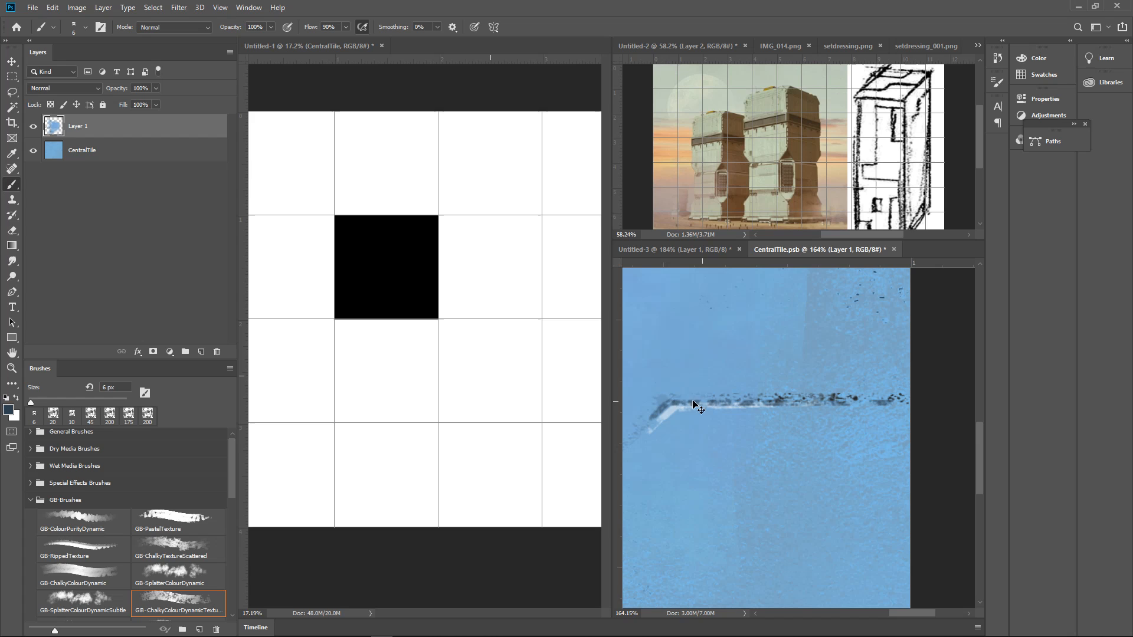
pyautogui.hotkey('ctrl', 'z')
pyautogui.moveTo(677, 404)
pyautogui.mouseDown()
pyautogui.moveTo(901, 403)
pyautogui.moveTo(807, 403)
pyautogui.mouseUp()
pyautogui.hotkey('ctrl', 'z')
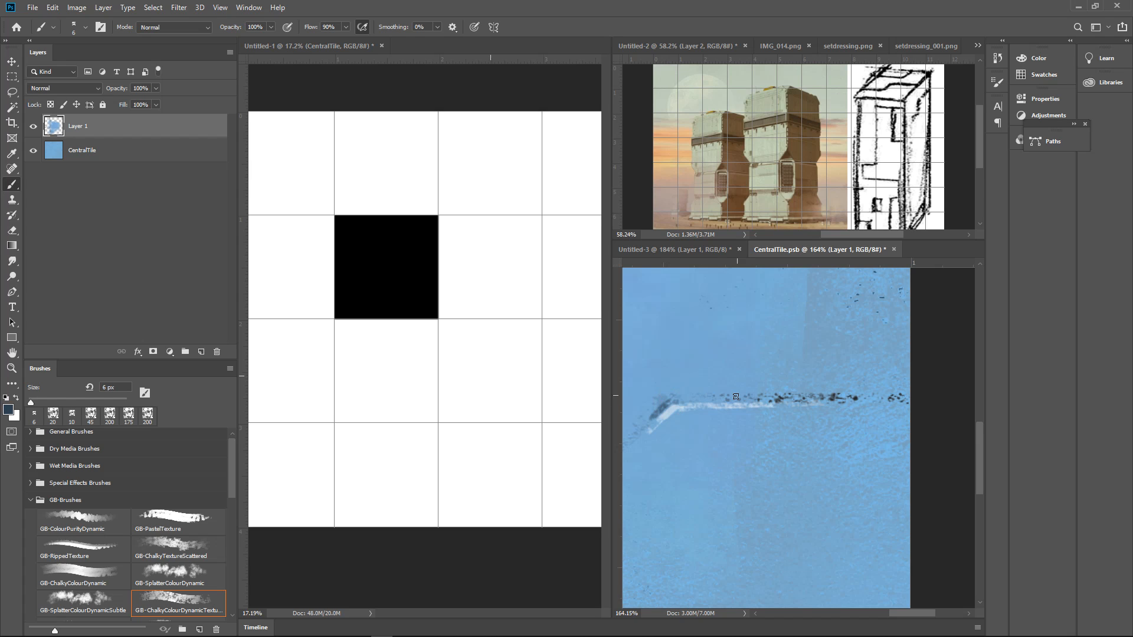
# Repaint the right horizontal seam solid dark blue at 6 px and clean the overshoot at the diagonal's upper corner with sampled light blue
pyautogui.moveTo(733, 396)
pyautogui.mouseDown()
pyautogui.moveTo(905, 395)
pyautogui.moveTo(637, 398)
pyautogui.mouseUp()
pyautogui.moveTo(869, 393); pyautogui.dragTo(843, 407)
pyautogui.moveTo(784, 410); pyautogui.dragTo(906, 375)
pyautogui.keyDown('alt'); pyautogui.click(715, 372); pyautogui.keyUp('alt')
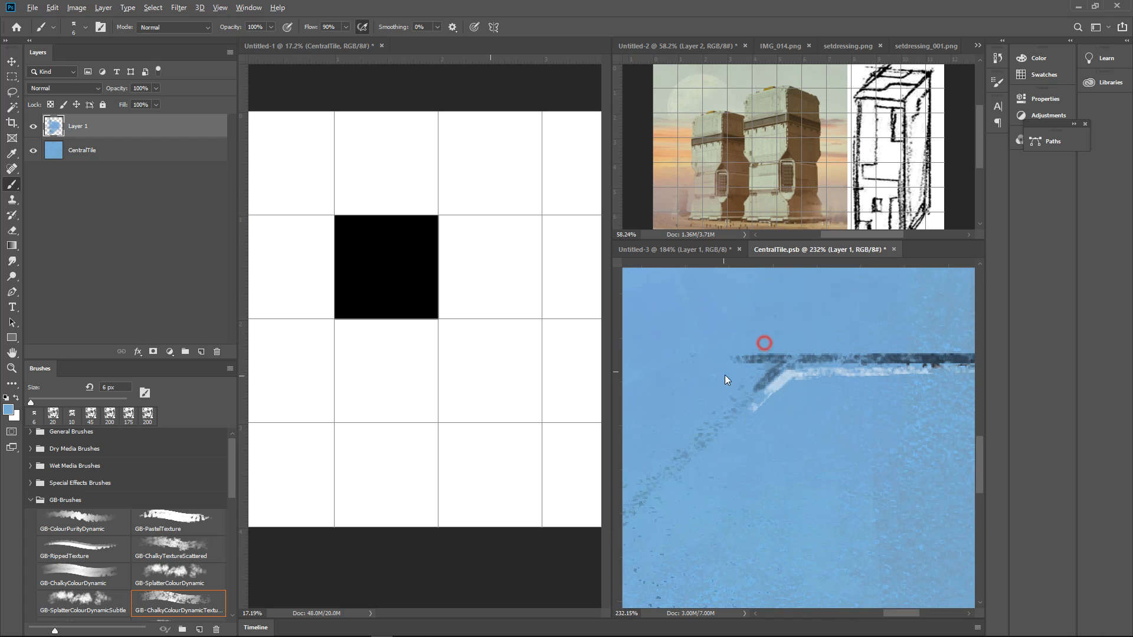
pyautogui.moveTo(734, 360)
pyautogui.mouseDown()
pyautogui.moveTo(767, 360)
pyautogui.moveTo(771, 395)
pyautogui.moveTo(834, 395)
pyautogui.moveTo(812, 407)
pyautogui.moveTo(790, 398)
pyautogui.moveTo(806, 403)
pyautogui.mouseUp()
# Darken the three small vents above the lower horizontal line with sampled dark blue at 6 px
pyautogui.keyDown('alt'); pyautogui.click(762, 429); pyautogui.keyUp('alt')
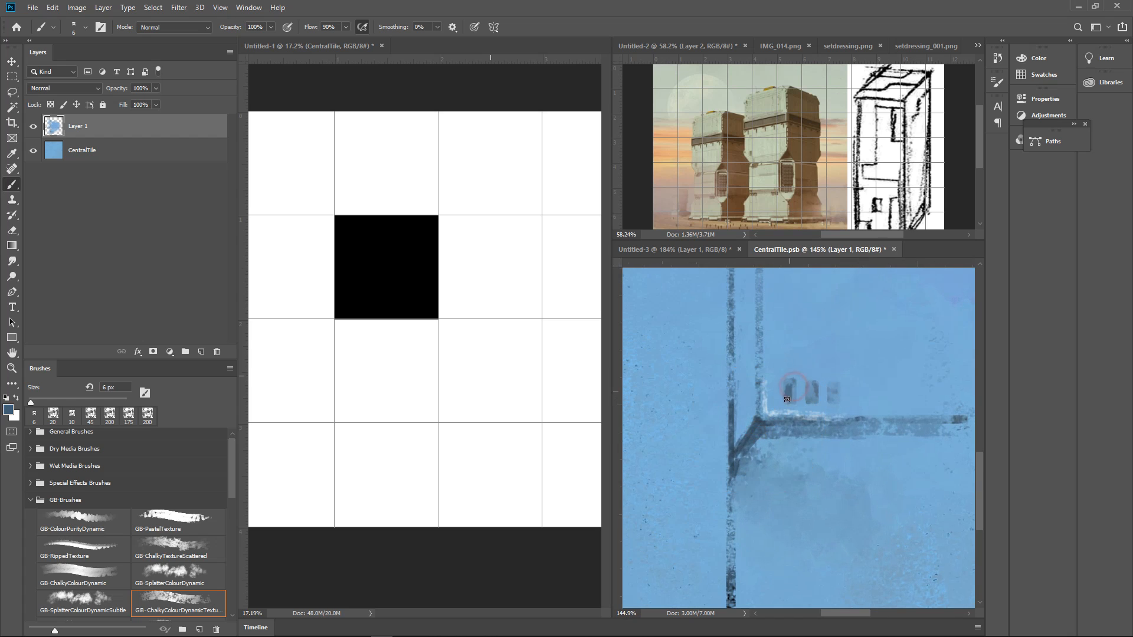
pyautogui.moveTo(808, 398)
pyautogui.mouseDown()
pyautogui.moveTo(829, 387)
pyautogui.moveTo(848, 418)
pyautogui.mouseUp()
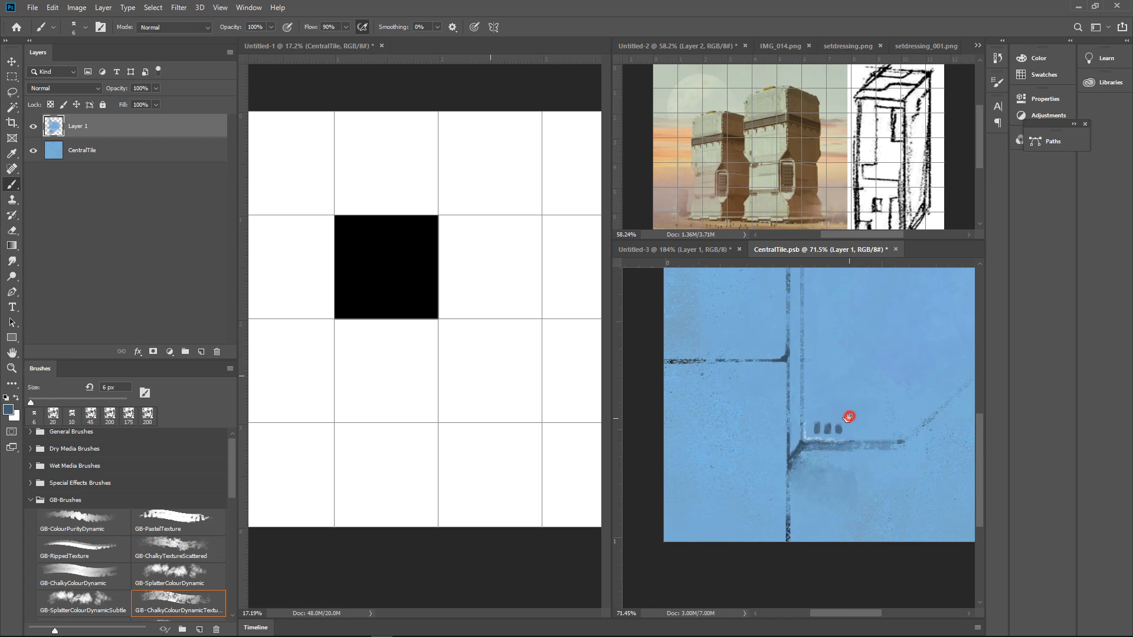
pyautogui.keyDown('alt'); pyautogui.click(817, 426); pyautogui.keyUp('alt')
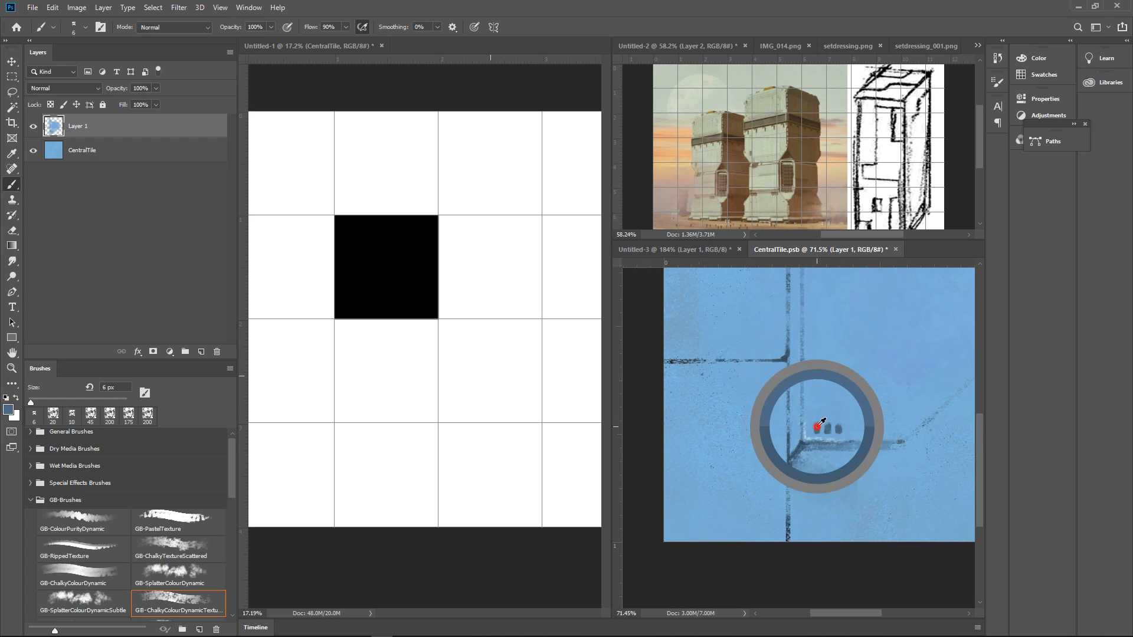
# Add dark blue 6 px rivet dots at the left seam's corner and down beside the inner vertical line
pyautogui.click(774, 345)
pyautogui.moveTo(823, 355)
pyautogui.mouseDown()
pyautogui.moveTo(823, 435)
pyautogui.moveTo(794, 437)
pyautogui.moveTo(804, 455)
pyautogui.moveTo(850, 449)
pyautogui.mouseUp()
pyautogui.moveTo(800, 474); pyautogui.dragTo(814, 525)
pyautogui.moveTo(767, 329)
pyautogui.mouseDown()
pyautogui.moveTo(782, 437)
pyautogui.moveTo(769, 356)
pyautogui.mouseUp()
pyautogui.click(767, 362)
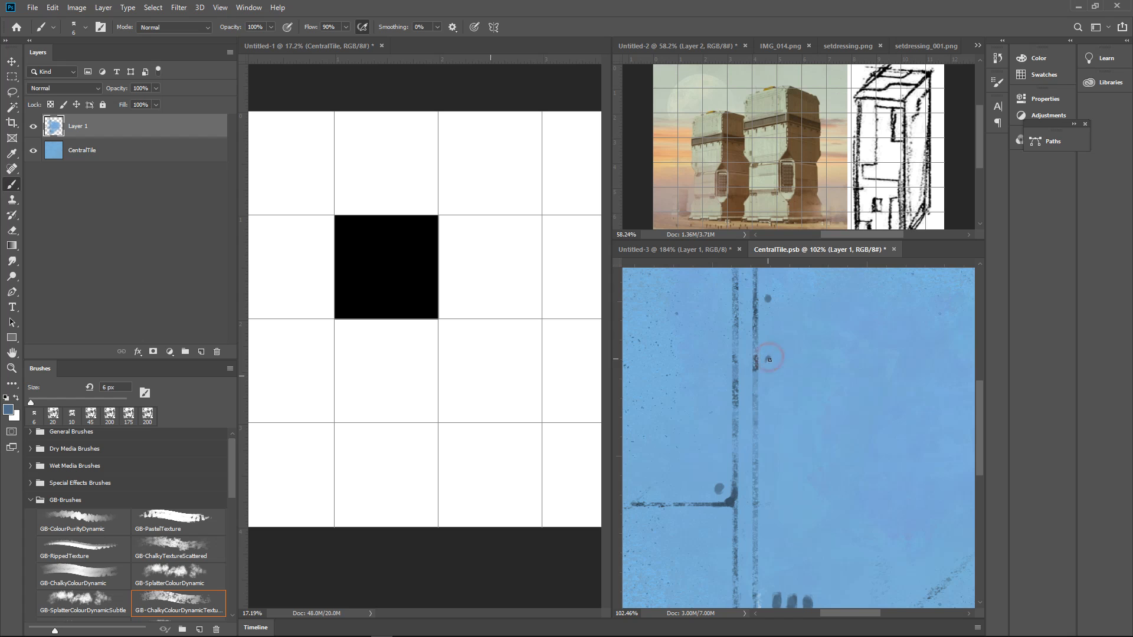
pyautogui.click(771, 417)
# Trace the diagonal between the two horizontal lines as a solid line with sampled dark blue at 4 px
pyautogui.moveTo(813, 455)
pyautogui.mouseDown()
pyautogui.moveTo(839, 445)
pyautogui.moveTo(856, 456)
pyautogui.moveTo(852, 477)
pyautogui.moveTo(804, 481)
pyautogui.moveTo(860, 458)
pyautogui.moveTo(817, 442)
pyautogui.moveTo(759, 471)
pyautogui.mouseUp()
pyautogui.keyDown('alt'); pyautogui.click(833, 423); pyautogui.keyUp('alt')
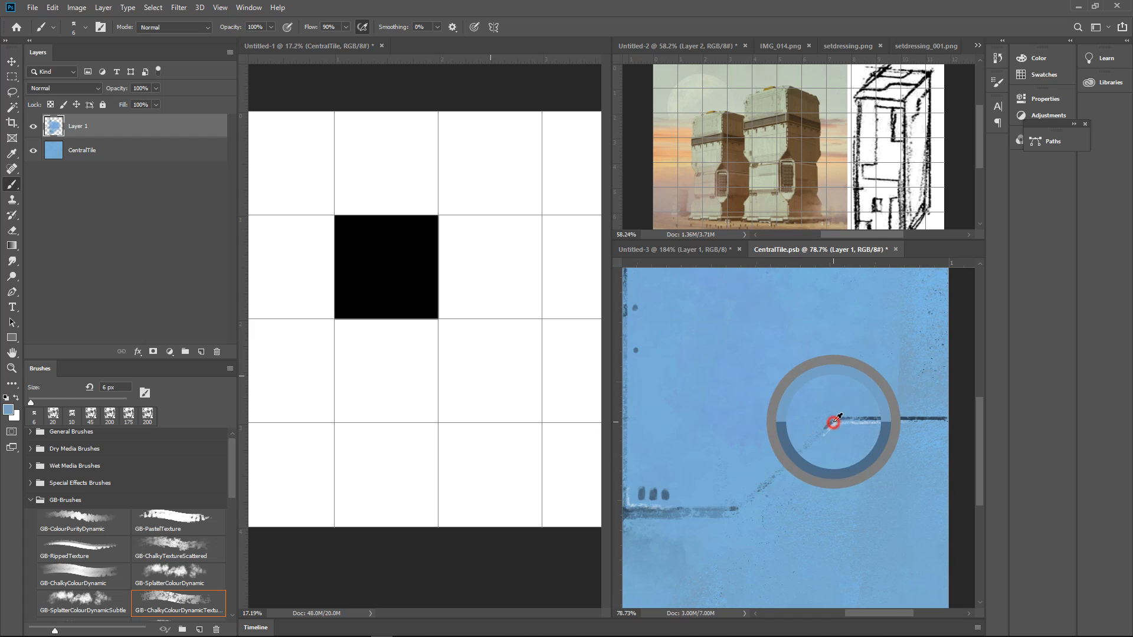
pyautogui.keyDown('alt'); pyautogui.click(735, 506); pyautogui.keyUp('alt')
pyautogui.moveTo(679, 515)
pyautogui.mouseDown()
pyautogui.moveTo(755, 468)
pyautogui.moveTo(715, 422)
pyautogui.moveTo(777, 407)
pyautogui.moveTo(727, 426)
pyautogui.mouseUp()
pyautogui.keyDown('alt'); pyautogui.click(697, 467); pyautogui.keyUp('alt')
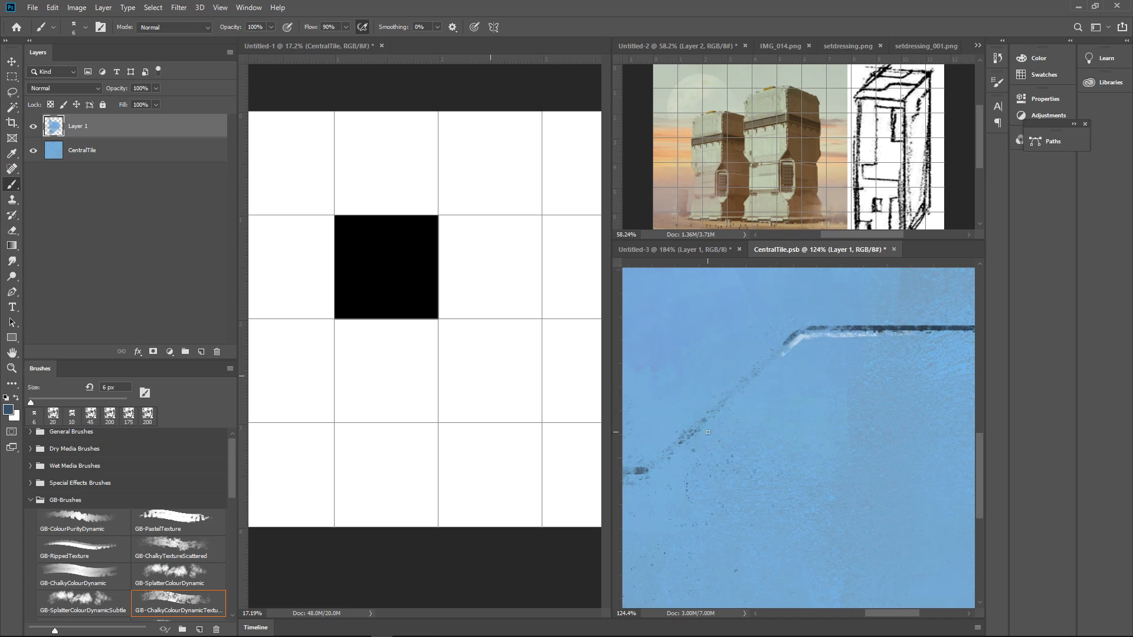
pyautogui.click(645, 471)
pyautogui.moveTo(649, 470); pyautogui.dragTo(731, 394)
pyautogui.moveTo(652, 467); pyautogui.dragTo(767, 361)
pyautogui.moveTo(656, 463)
pyautogui.mouseDown()
pyautogui.moveTo(799, 331)
pyautogui.moveTo(752, 407)
pyautogui.moveTo(785, 372)
pyautogui.moveTo(767, 387)
pyautogui.mouseUp()
# Blend the speckled surface just beneath the diagonal with sampled light blue, enlarging the brush to 35 px
pyautogui.press(']')
pyautogui.press(']')
pyautogui.press(']')
pyautogui.press(']')
pyautogui.press(']')
pyautogui.press(']')
pyautogui.press(']')
pyautogui.press(']')
pyautogui.press(']')
pyautogui.press(']')
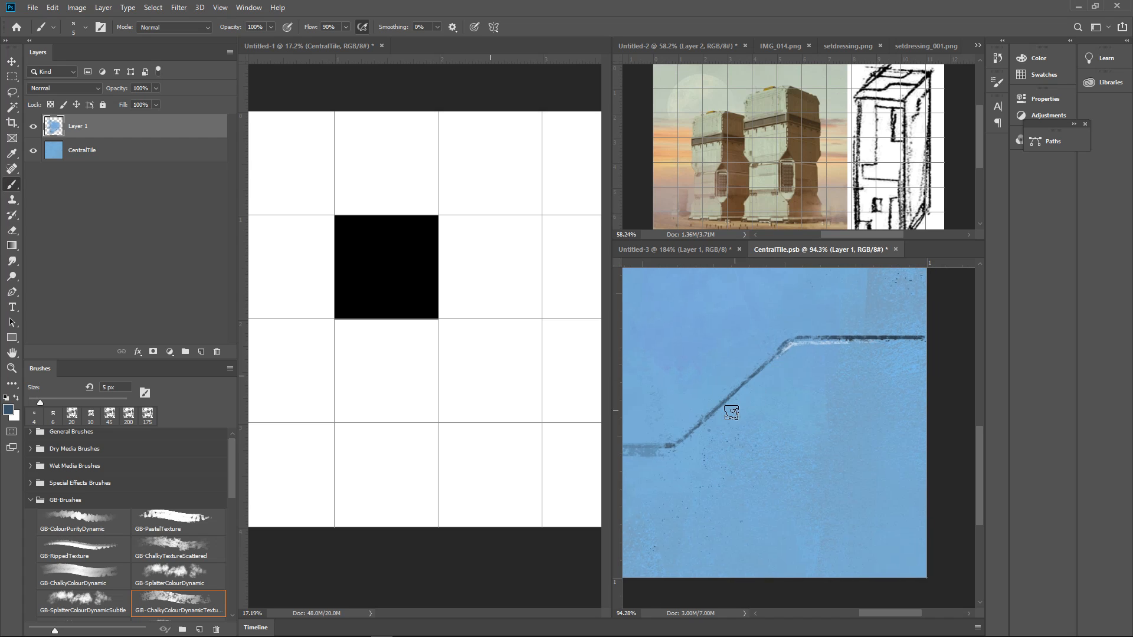
pyautogui.moveTo(713, 428)
pyautogui.mouseDown()
pyautogui.moveTo(804, 362)
pyautogui.moveTo(781, 397)
pyautogui.moveTo(795, 412)
pyautogui.moveTo(756, 395)
pyautogui.mouseUp()
pyautogui.keyDown('alt'); pyautogui.click(764, 391); pyautogui.keyUp('alt')
pyautogui.keyDown('alt'); pyautogui.click(800, 358); pyautogui.keyUp('alt')
# Paint a soft shadow beneath the diagonal and right horizontal seam with a sampled darker blue at 35 px, covering the white highlight
pyautogui.moveTo(852, 447)
pyautogui.mouseDown()
pyautogui.moveTo(819, 465)
pyautogui.moveTo(834, 460)
pyautogui.mouseUp()
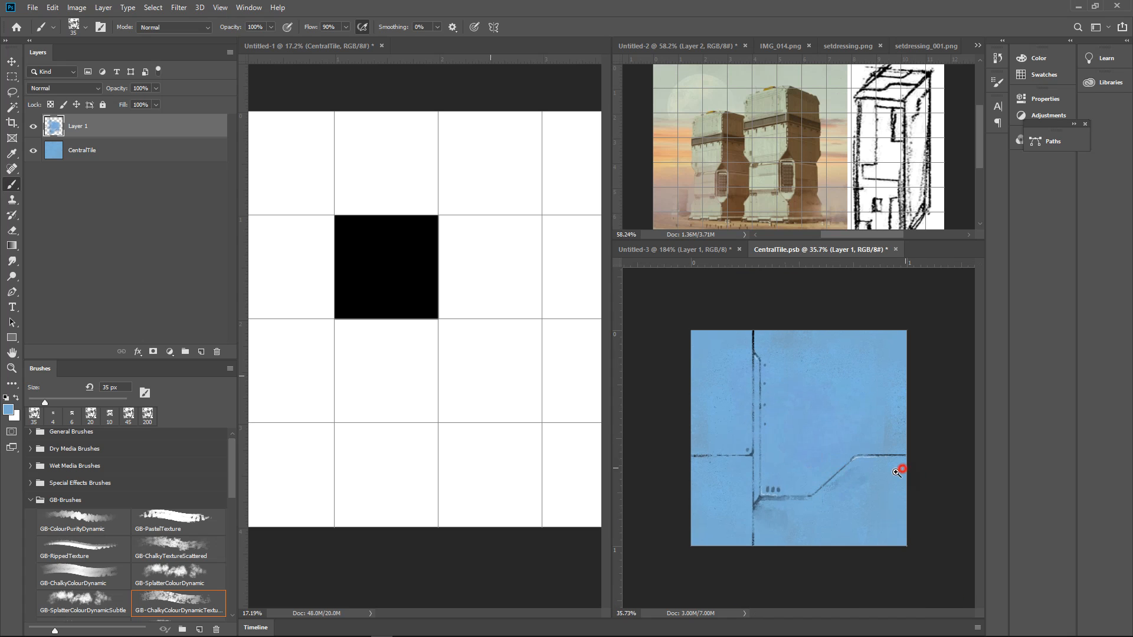
pyautogui.moveTo(901, 470); pyautogui.dragTo(901, 436)
pyautogui.moveTo(901, 436); pyautogui.dragTo(833, 344)
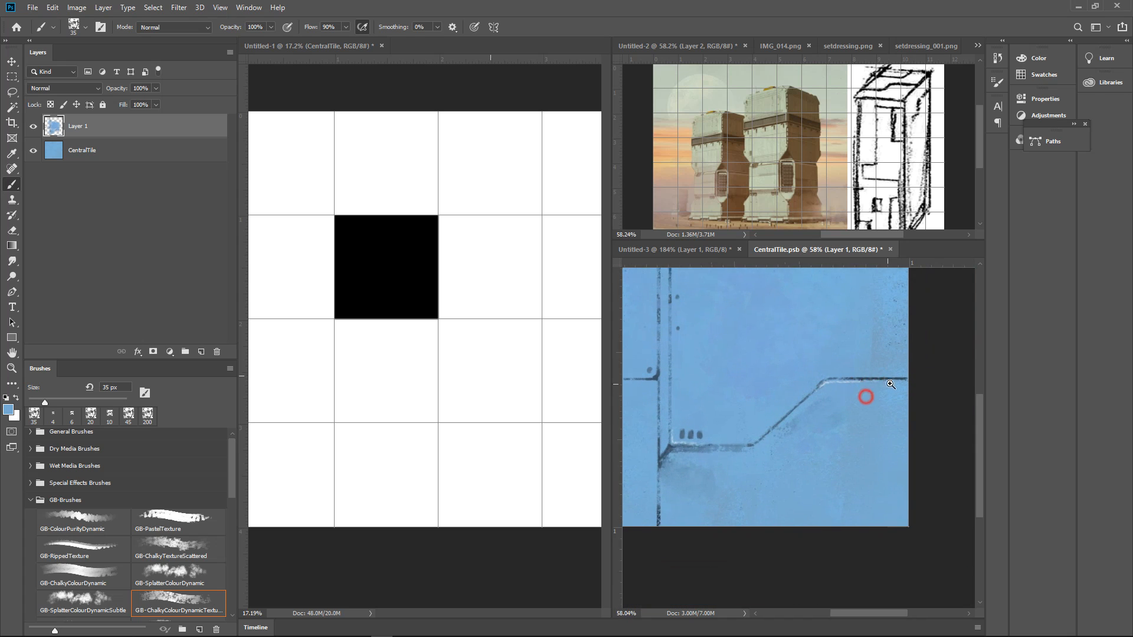
pyautogui.moveTo(864, 397); pyautogui.dragTo(869, 396)
pyautogui.keyDown('alt'); pyautogui.click(712, 457); pyautogui.keyUp('alt')
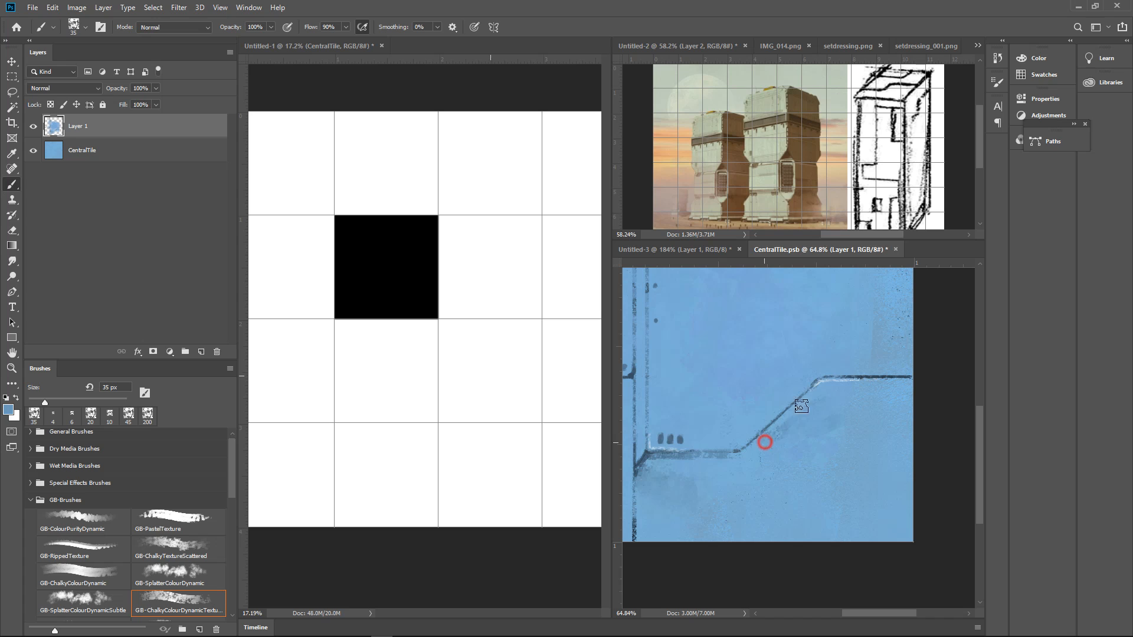
pyautogui.moveTo(765, 443)
pyautogui.mouseDown()
pyautogui.moveTo(835, 387)
pyautogui.moveTo(807, 407)
pyautogui.mouseUp()
pyautogui.keyDown('alt'); pyautogui.click(843, 387); pyautogui.keyUp('alt')
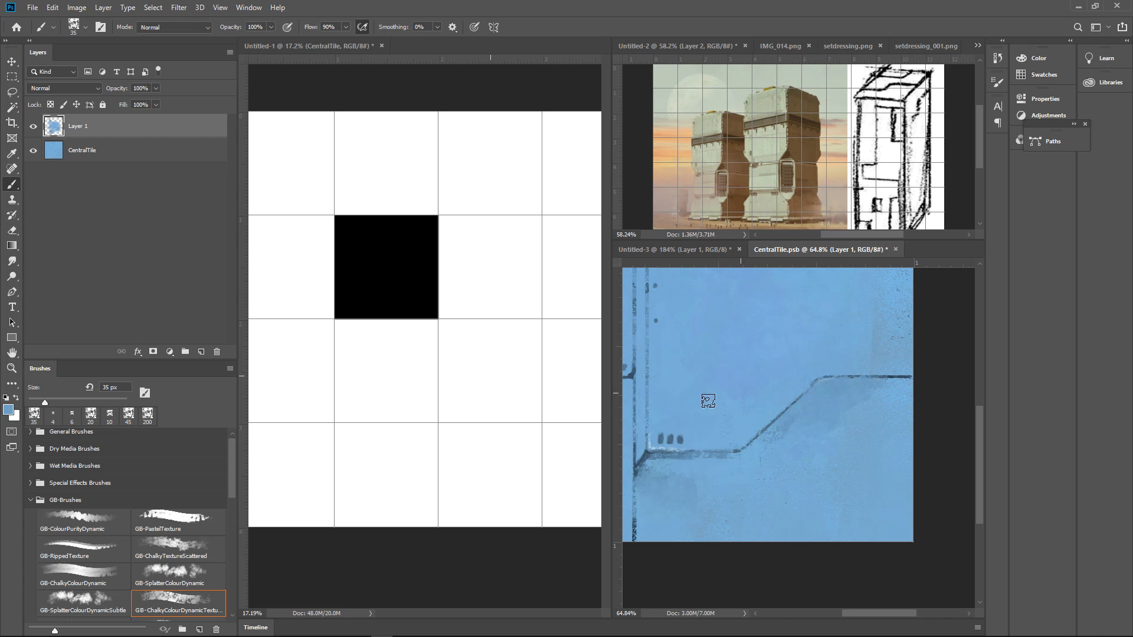
# Refine the shadow and edges around the diagonal's upper corner with sampled blues at 9 px
pyautogui.keyDown('alt'); pyautogui.click(647, 449); pyautogui.keyUp('alt')
pyautogui.press('[')
pyautogui.press('[')
pyautogui.press('[')
pyautogui.press('[')
pyautogui.press('[')
pyautogui.press('[')
pyautogui.moveTo(814, 381)
pyautogui.mouseDown()
pyautogui.moveTo(873, 376)
pyautogui.moveTo(814, 377)
pyautogui.moveTo(792, 394)
pyautogui.mouseUp()
pyautogui.keyDown('alt'); pyautogui.click(820, 372); pyautogui.keyUp('alt')
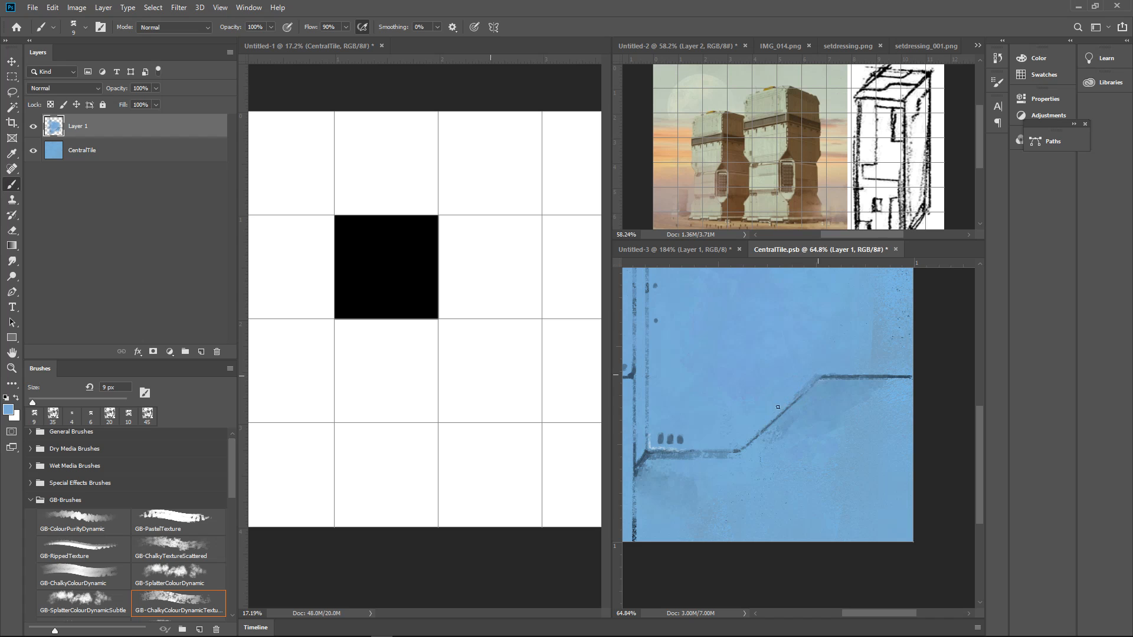
pyautogui.moveTo(895, 376)
pyautogui.mouseDown()
pyautogui.moveTo(858, 387)
pyautogui.moveTo(882, 382)
pyautogui.moveTo(913, 407)
pyautogui.moveTo(928, 397)
pyautogui.moveTo(905, 400)
pyautogui.mouseUp()
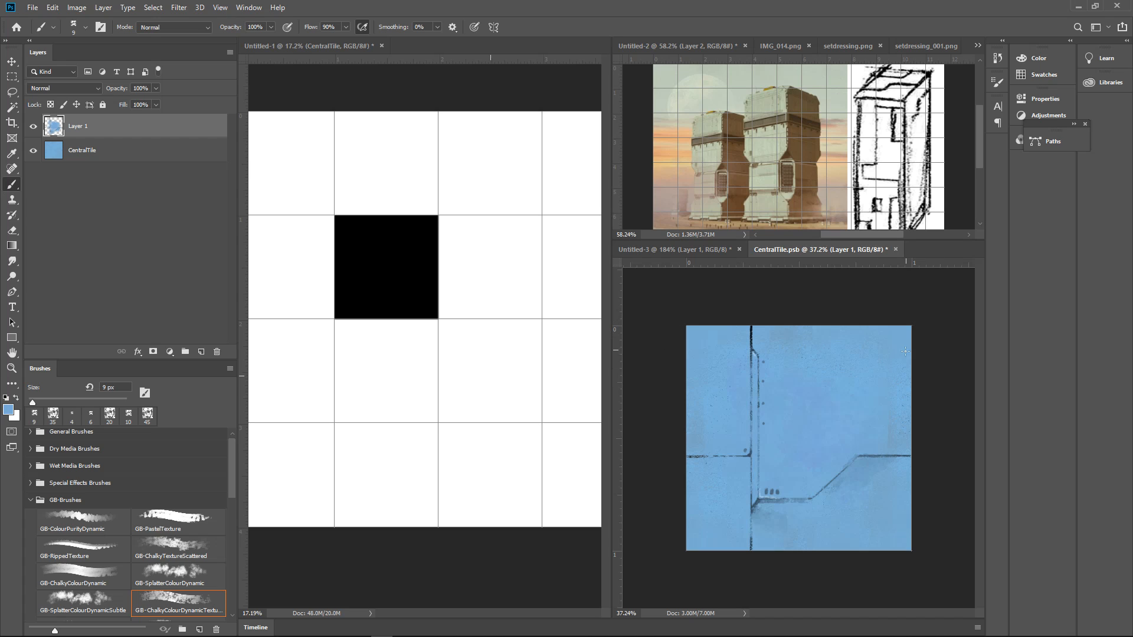
# Compare the tile with and without Layer 1, and merge Layer 1 down into the CentralTile layer
pyautogui.click(34, 127)
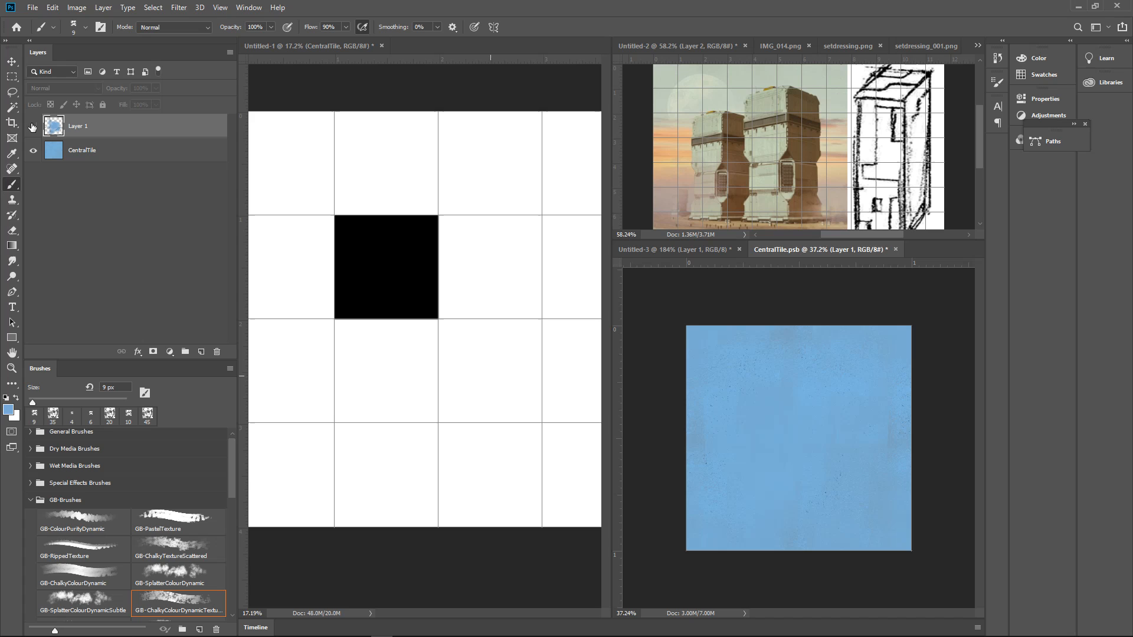
pyautogui.click(33, 126)
pyautogui.hotkey('ctrl', 'e')
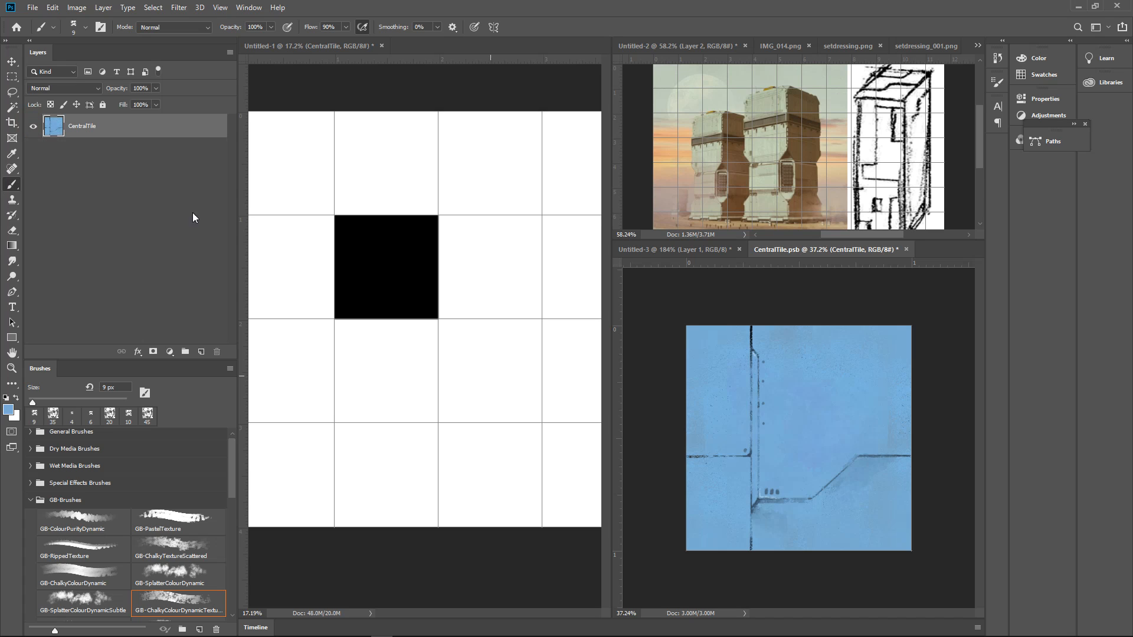
# Offset the merged tile by +512 pixels horizontally and vertically with Wrap Around, and save the smart object
pyautogui.click(177, 8)
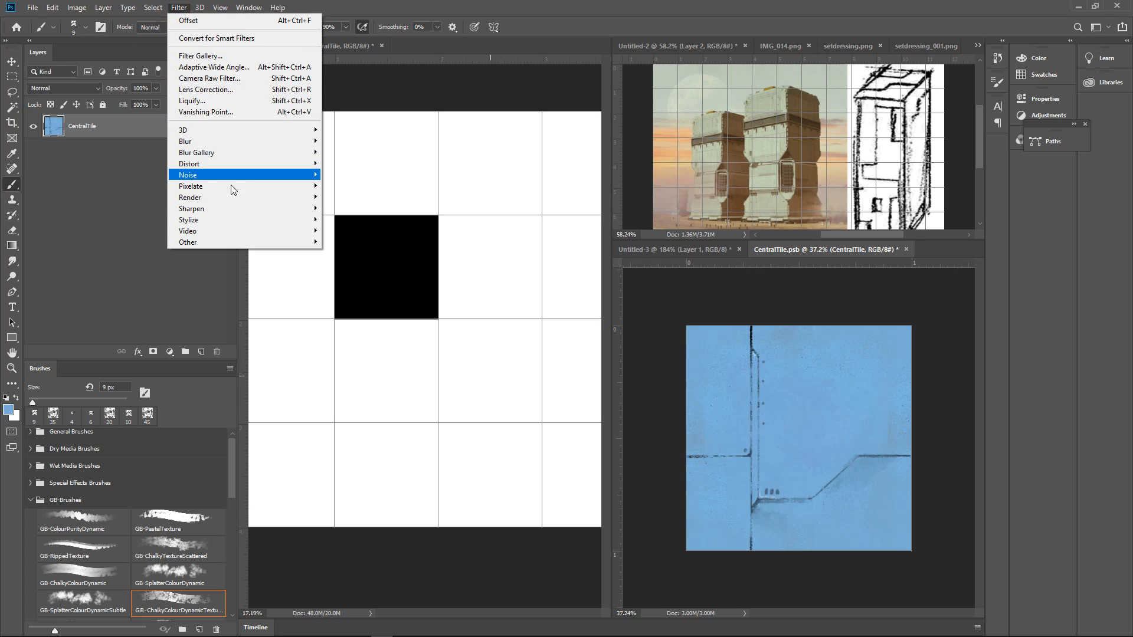
pyautogui.moveTo(225, 242)
pyautogui.click(346, 298)
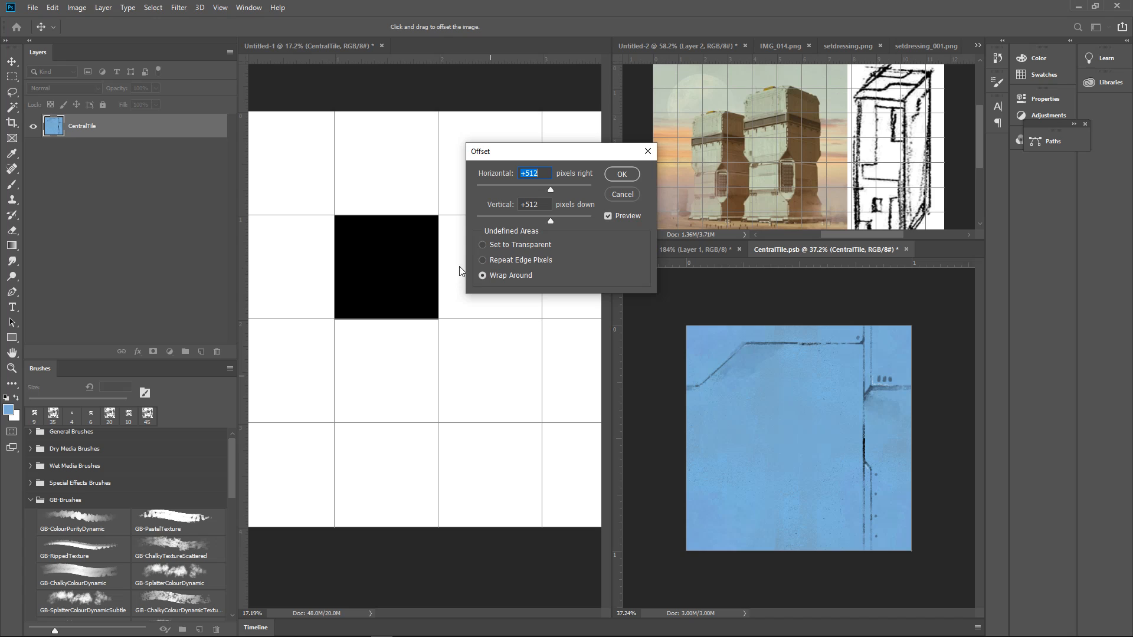
pyautogui.click(621, 173)
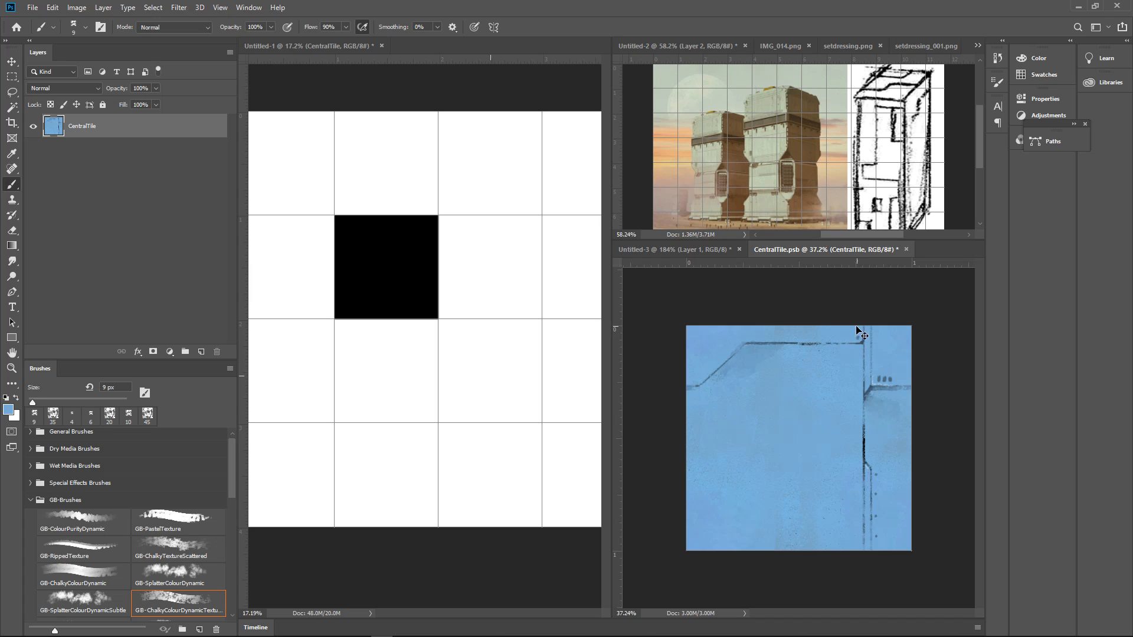
pyautogui.hotkey('ctrl', 's')
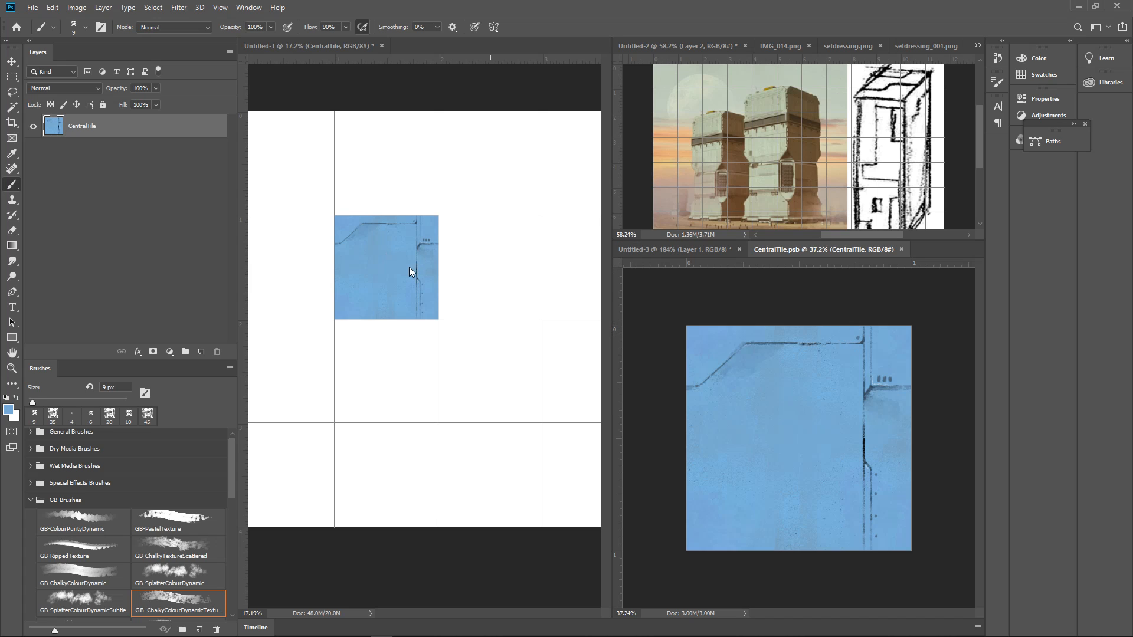
# In Untitled-1, duplicate the CentralTile into the two grid cells below it and hide the grid
pyautogui.click(395, 299)
pyautogui.scroll(3, 362, 307)
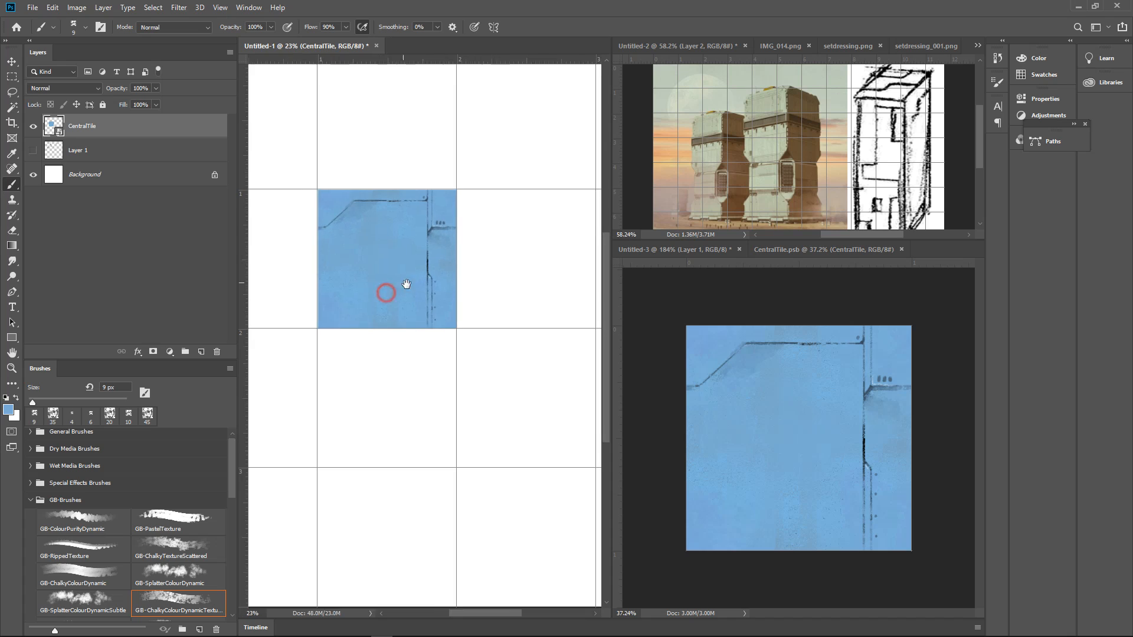
pyautogui.press('v')
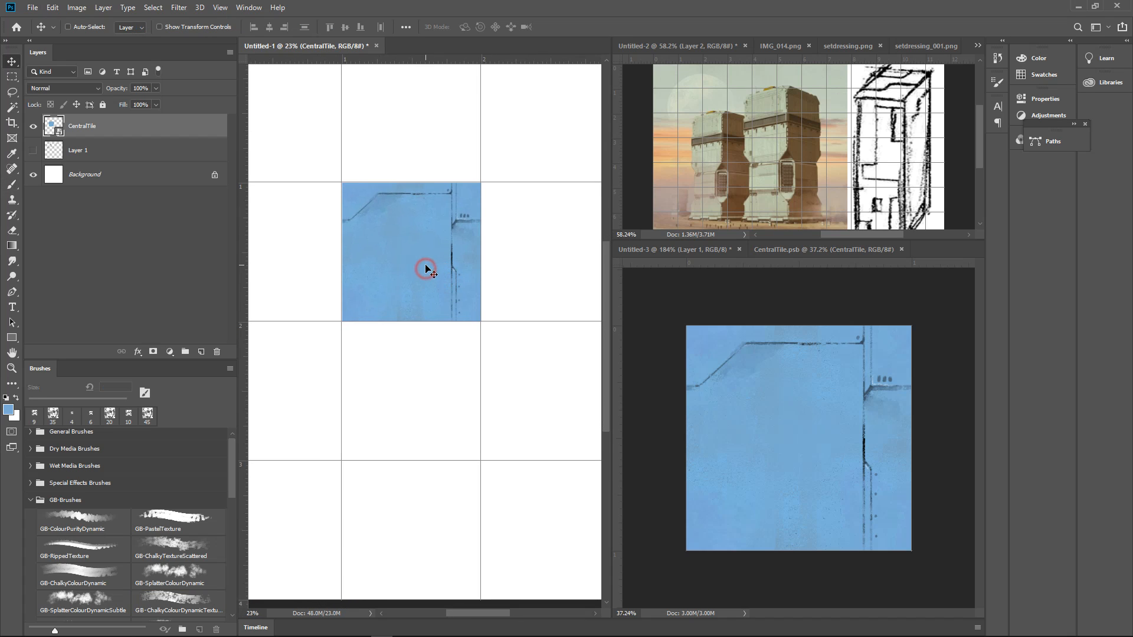
pyautogui.moveTo(425, 265); pyautogui.dragTo(434, 511)
pyautogui.scroll(-4, 545, 389)
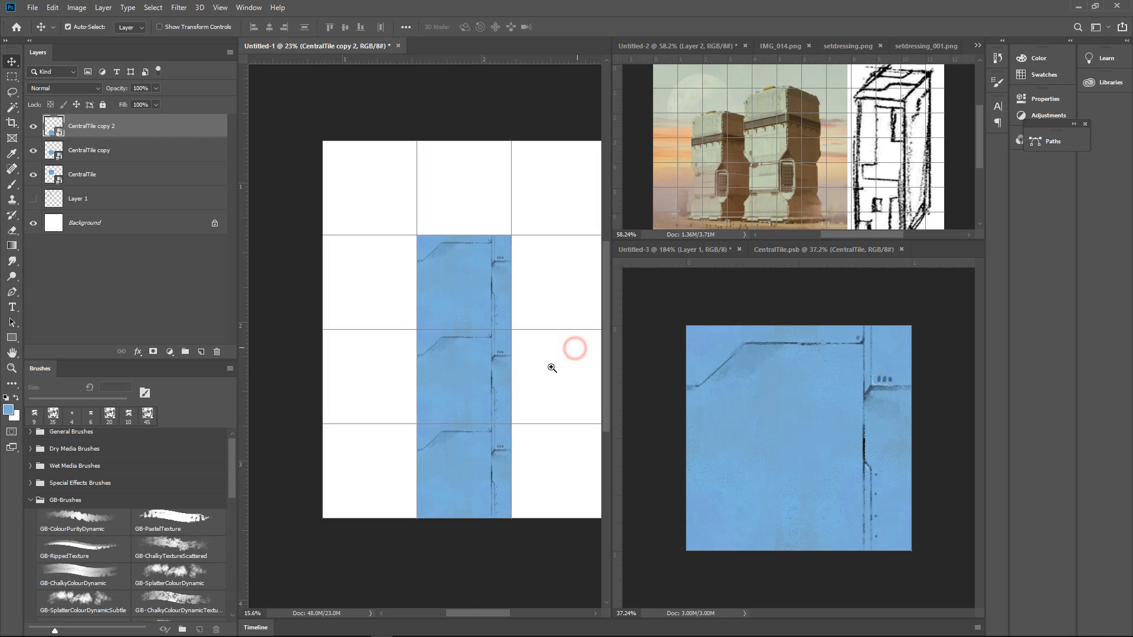
pyautogui.press('ctrl')
pyautogui.hotkey('ctrl', "'")
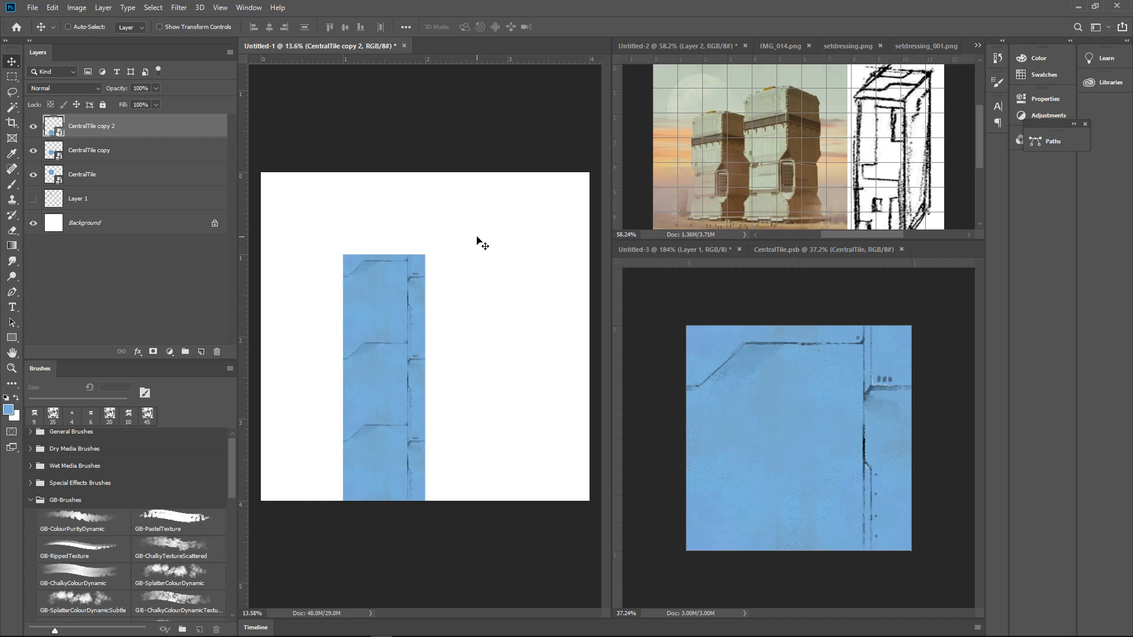
# Return to CentralTile.psb and add a new empty layer above the CentralTile layer
pyautogui.click(834, 313)
pyautogui.moveTo(784, 372); pyautogui.dragTo(793, 370)
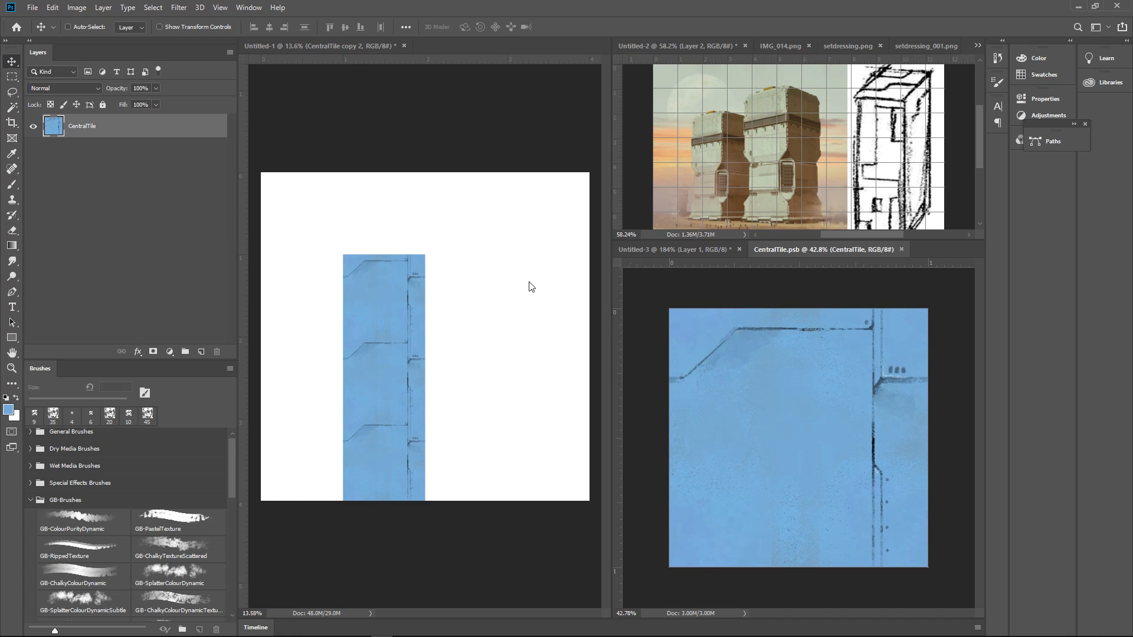
pyautogui.click(201, 352)
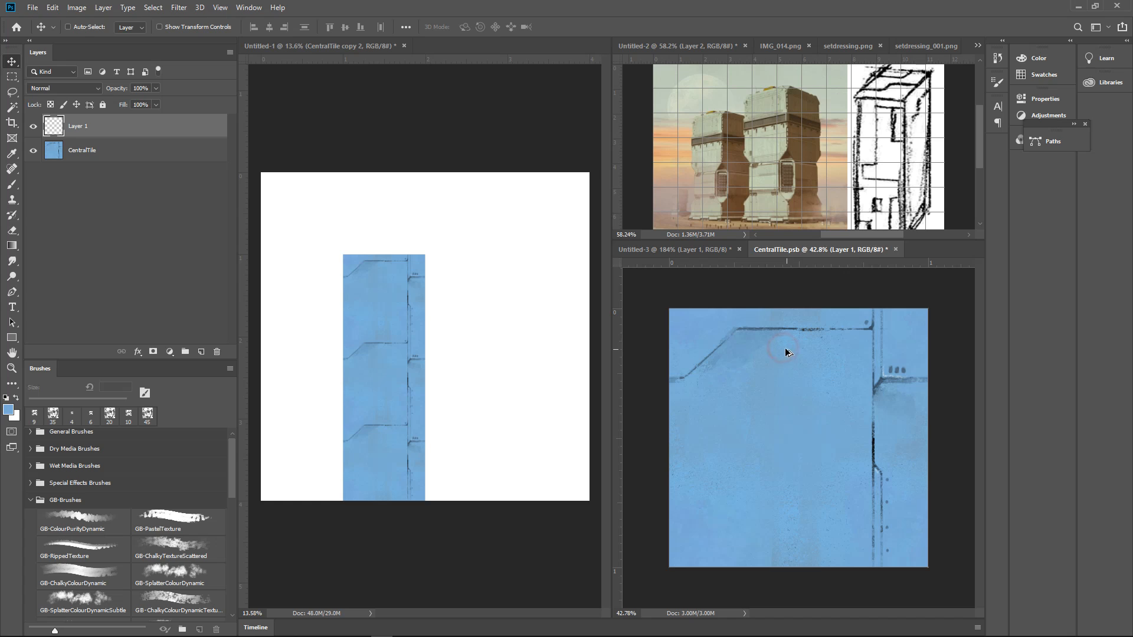
pyautogui.click(399, 97)
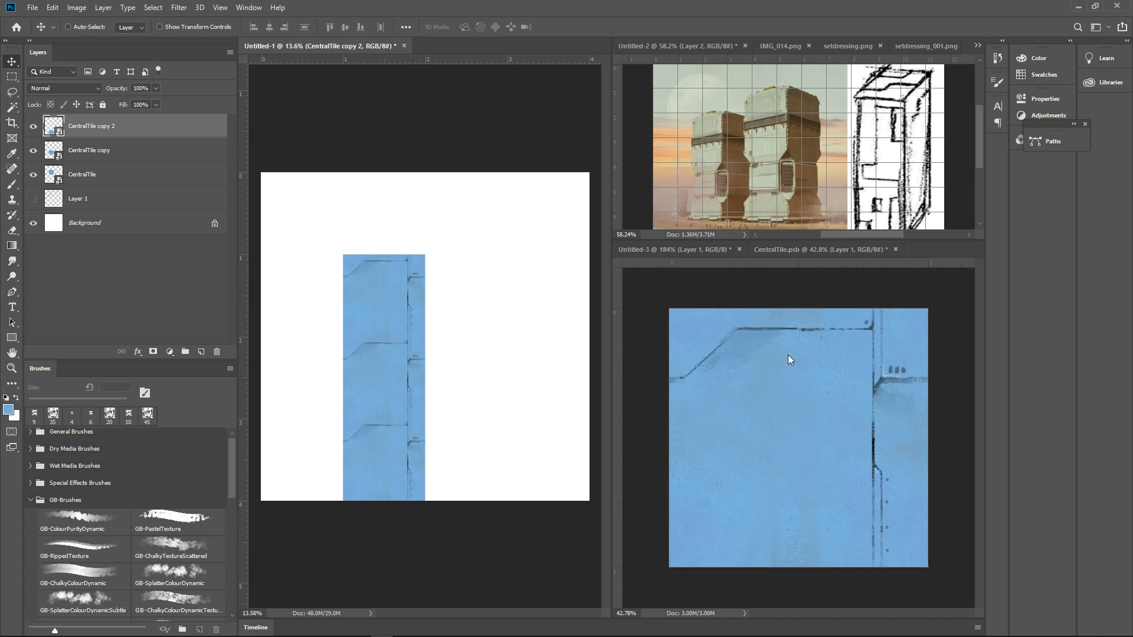
pyautogui.click(801, 294)
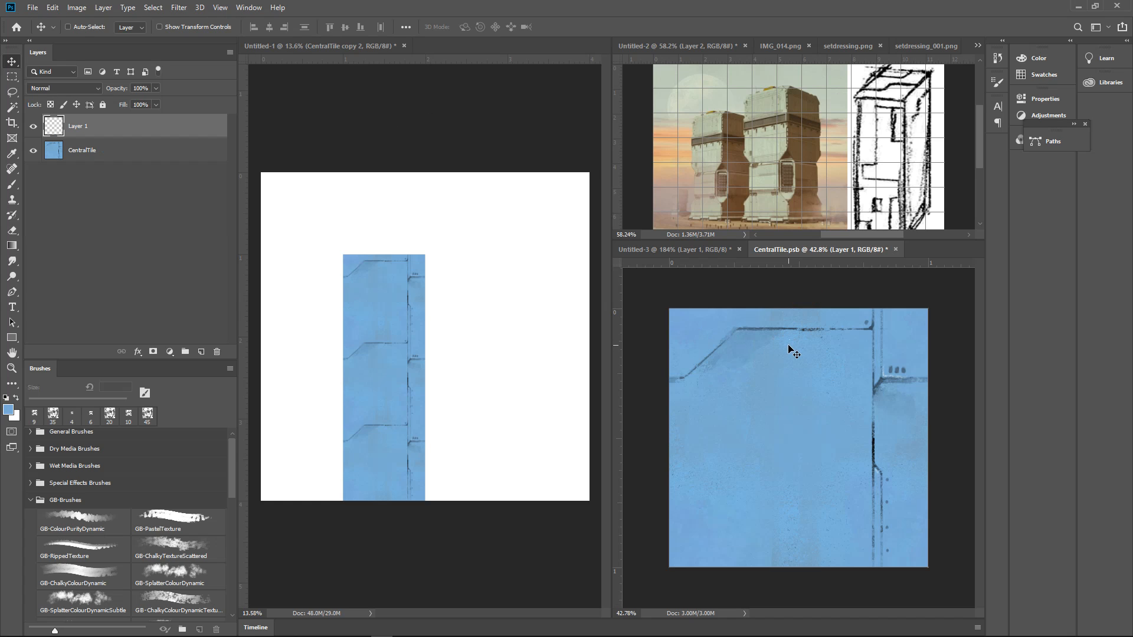
# Paint over the upper panel line on Layer 1 in blue with the textured brush at 60 to 70 px, save, and check the repeats in Untitled-1
pyautogui.press('b')
pyautogui.click(793, 335)
pyautogui.click(794, 335)
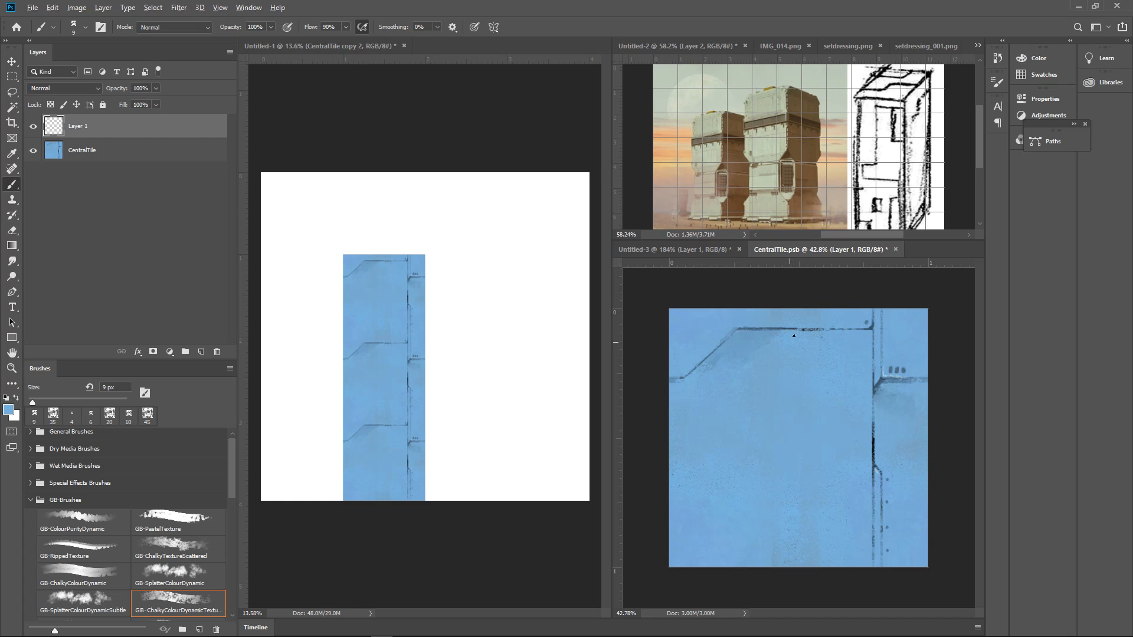
pyautogui.press(']')
pyautogui.moveTo(859, 330); pyautogui.dragTo(816, 336)
pyautogui.moveTo(725, 340); pyautogui.dragTo(834, 332)
pyautogui.moveTo(699, 365)
pyautogui.mouseDown()
pyautogui.moveTo(739, 330)
pyautogui.moveTo(727, 343)
pyautogui.moveTo(767, 352)
pyautogui.mouseUp()
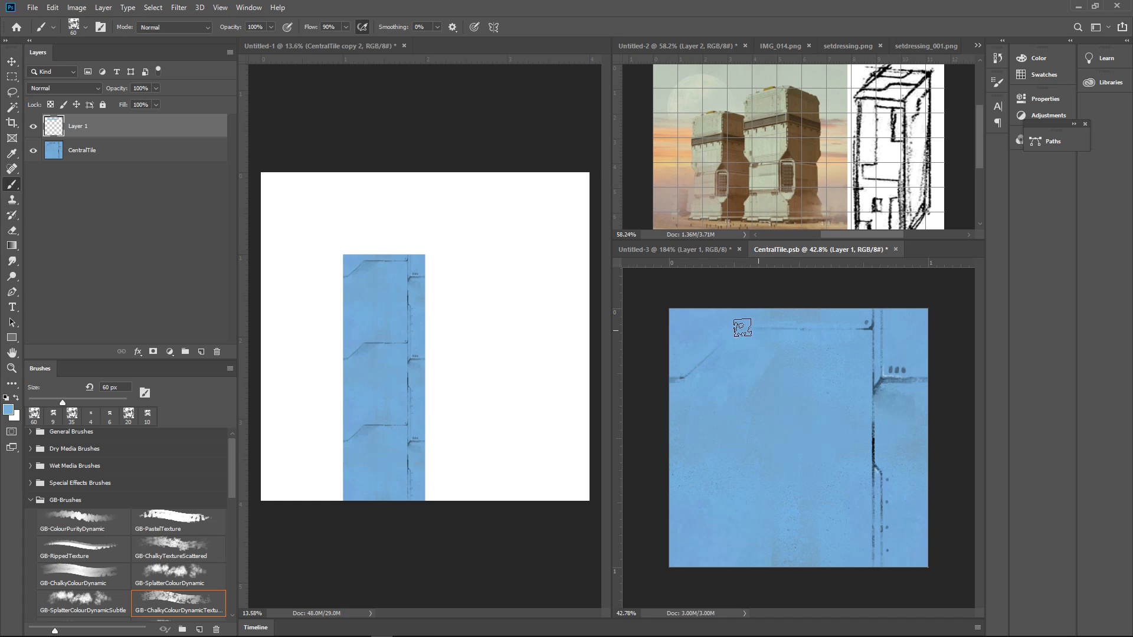
pyautogui.press(']')
pyautogui.moveTo(770, 370); pyautogui.dragTo(792, 344)
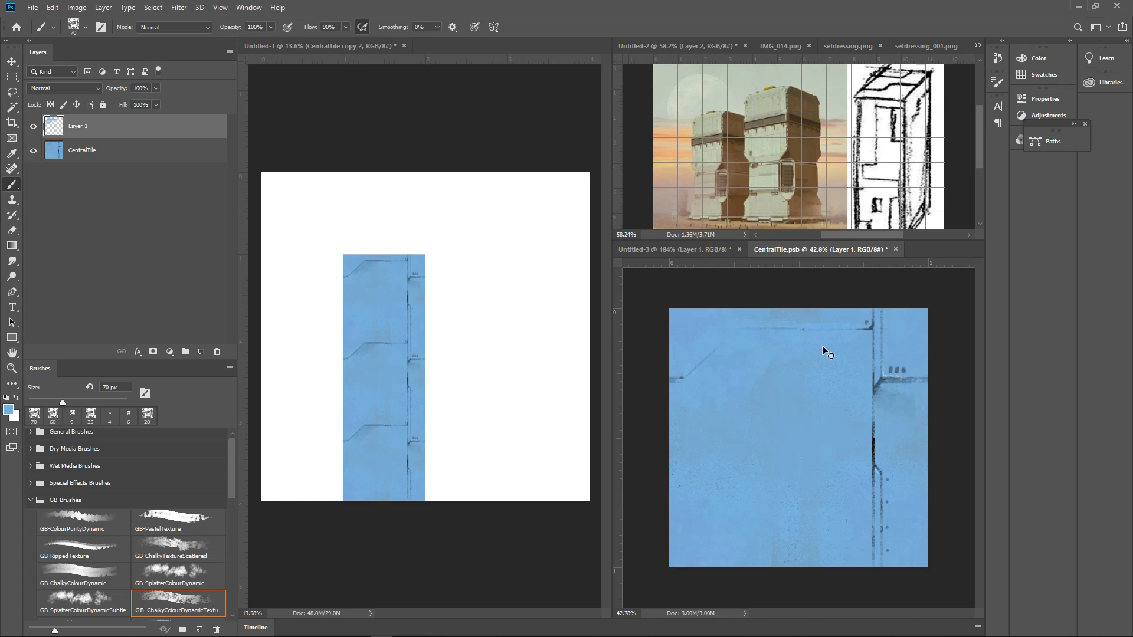
pyautogui.hotkey('ctrl', 's')
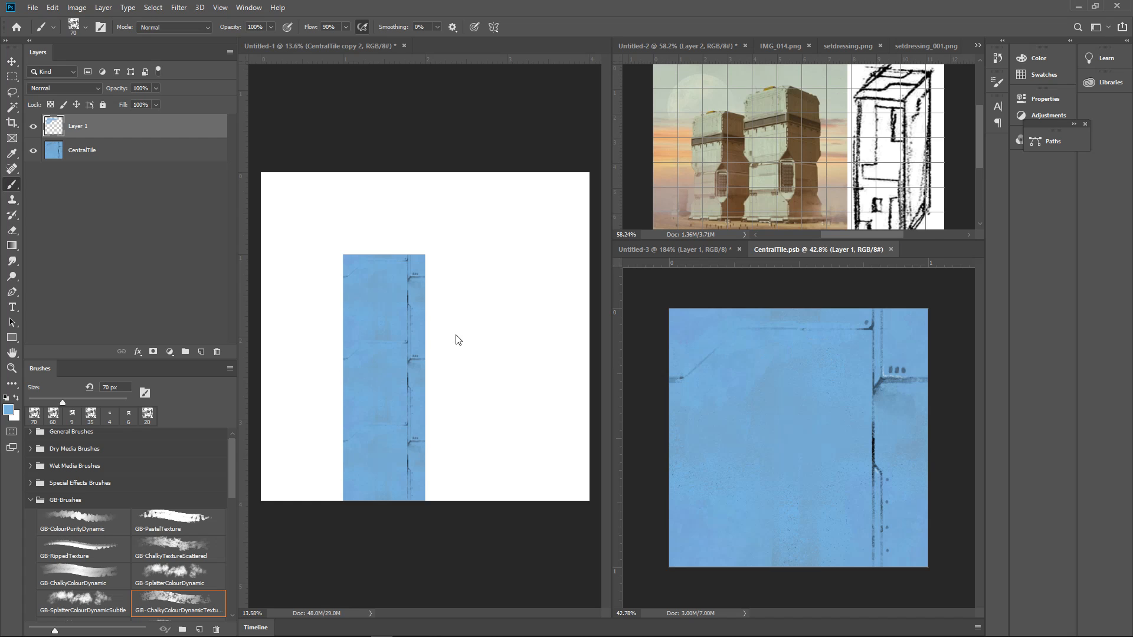
pyautogui.click(474, 337)
pyautogui.moveTo(484, 334)
pyautogui.mouseDown()
pyautogui.moveTo(468, 364)
pyautogui.moveTo(533, 319)
pyautogui.moveTo(495, 344)
pyautogui.moveTo(498, 334)
pyautogui.mouseUp()
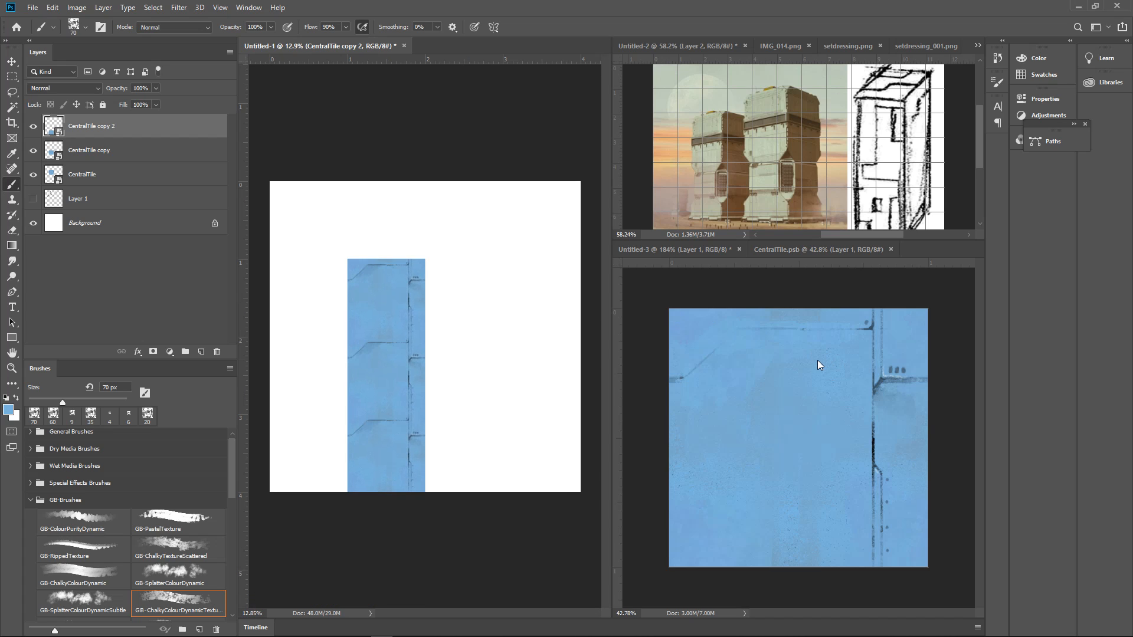
# Hide Layer 1 in CentralTile.psb and save the smart object
pyautogui.click(854, 387)
pyautogui.moveTo(826, 395); pyautogui.dragTo(860, 409)
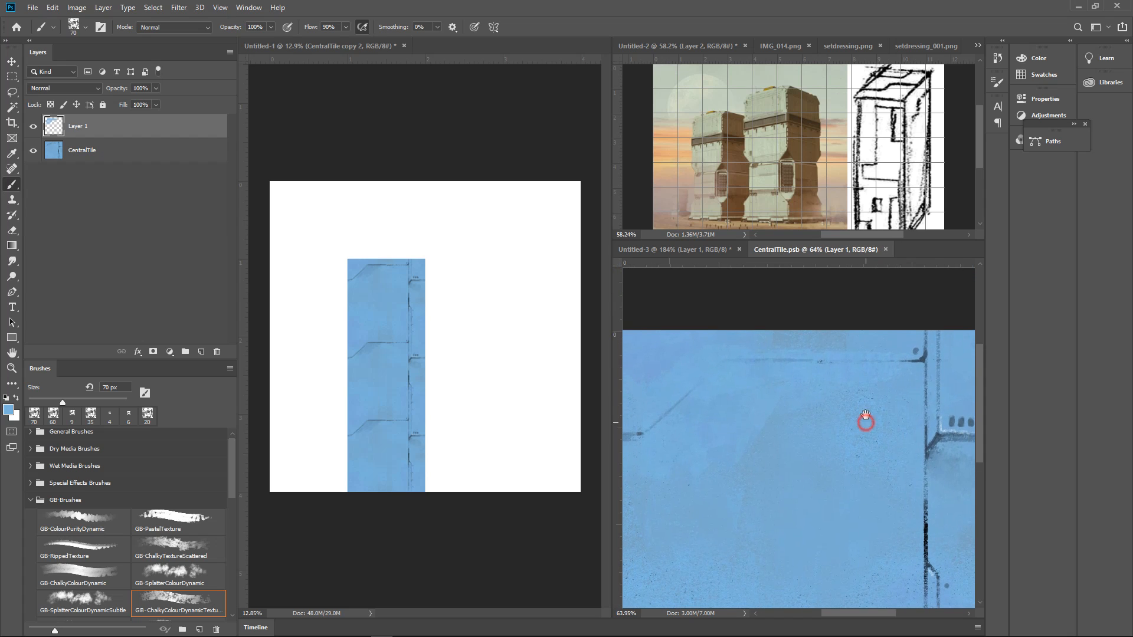
pyautogui.click(32, 127)
pyautogui.moveTo(872, 306); pyautogui.dragTo(884, 328)
pyautogui.click(879, 310)
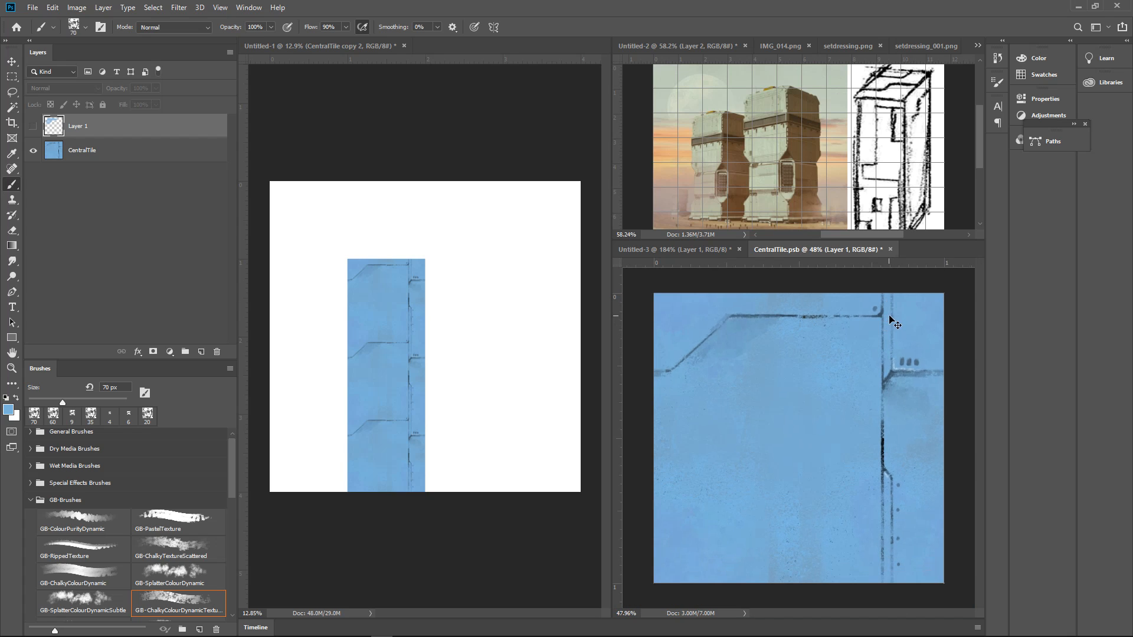
pyautogui.hotkey('ctrl', 's')
# In Untitled-1, show the grid and move the lowest tile copy into the grid cell directly above the CentralTile
pyautogui.click(519, 143)
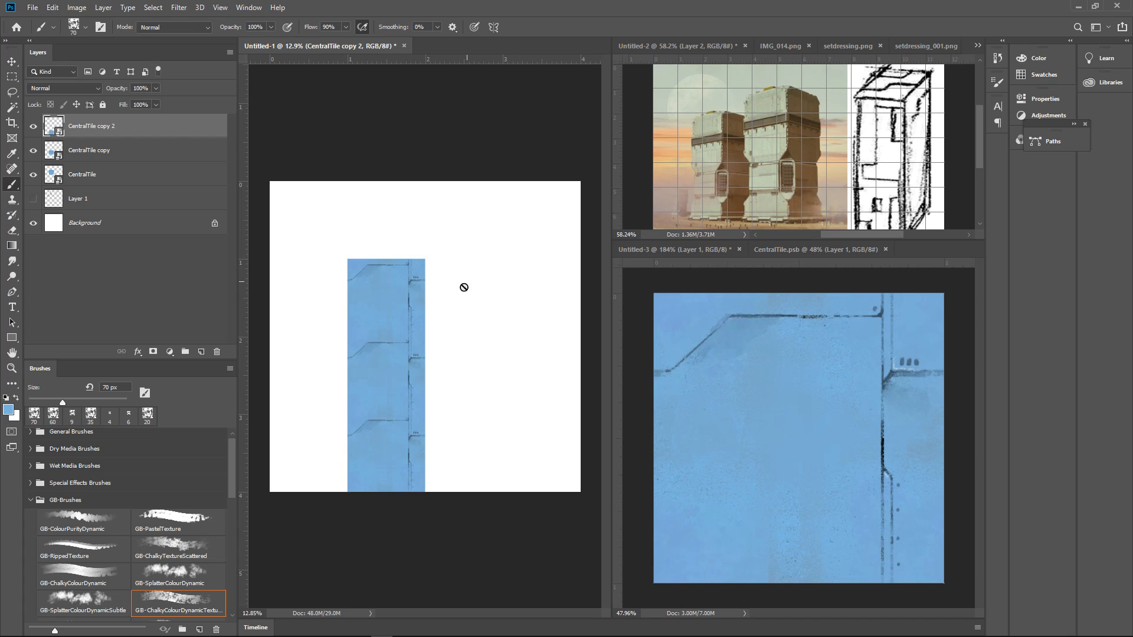
pyautogui.click(469, 148)
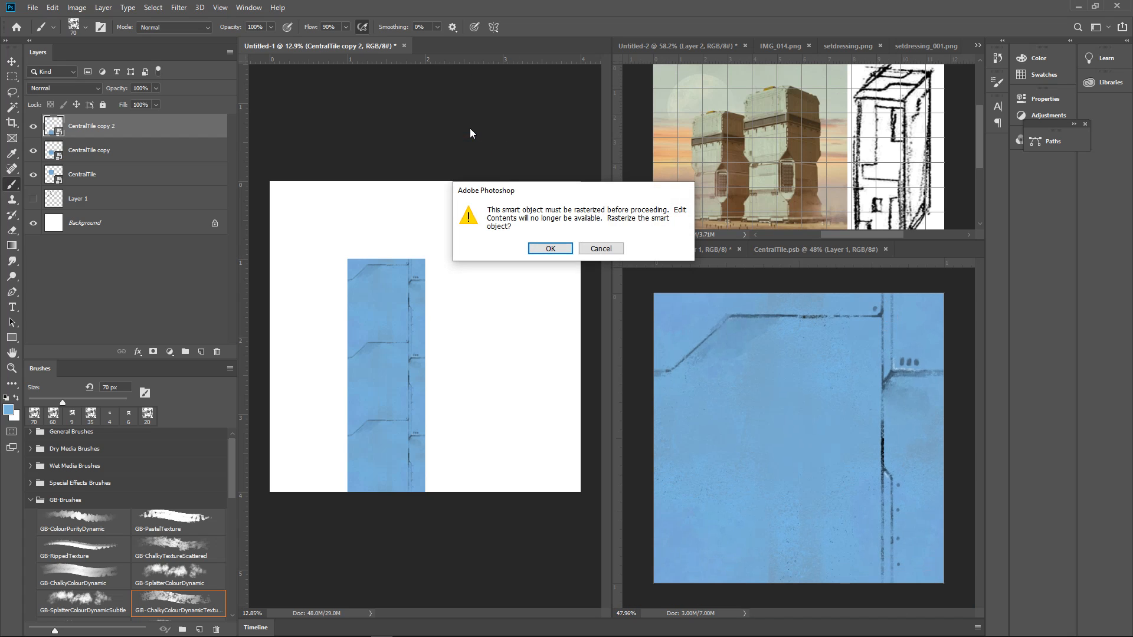
pyautogui.click(601, 248)
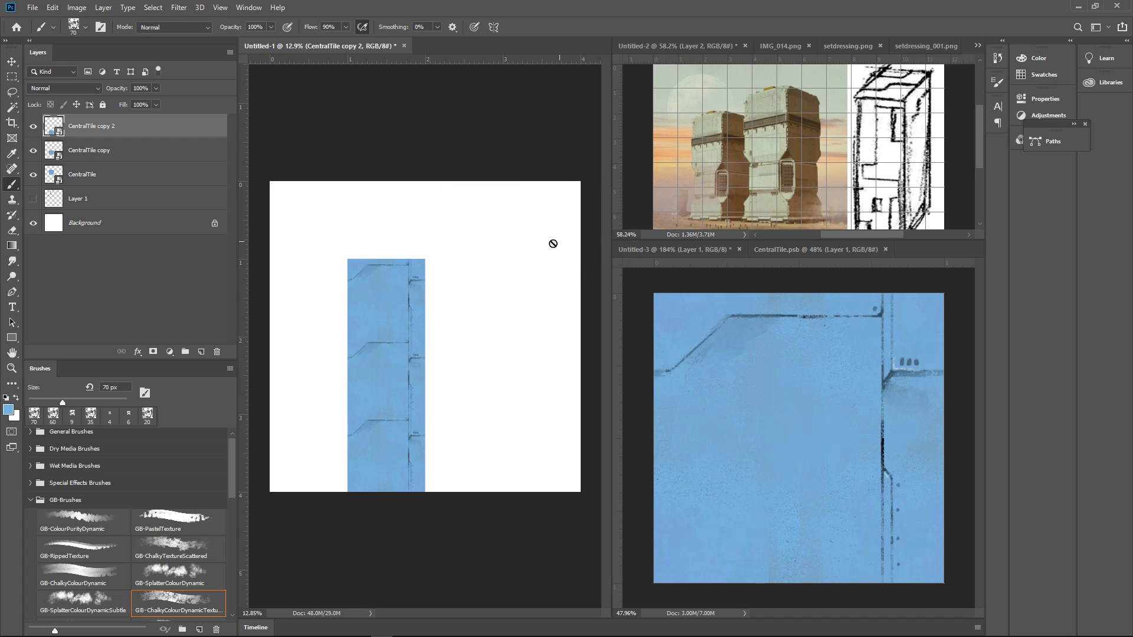
pyautogui.hotkey('ctrl', "'")
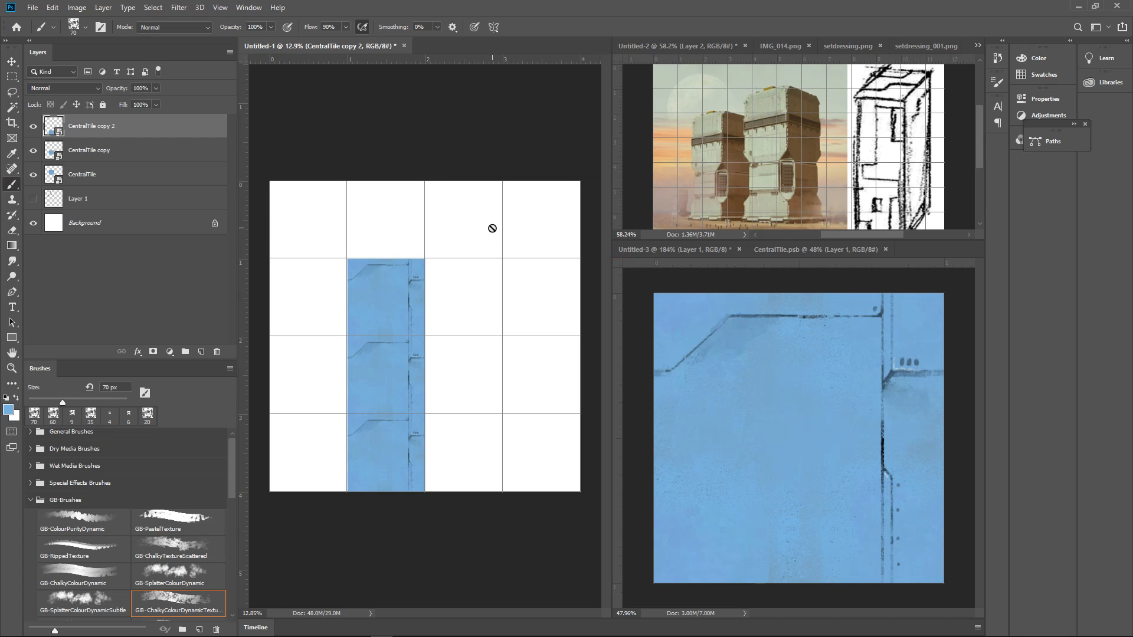
pyautogui.press('v')
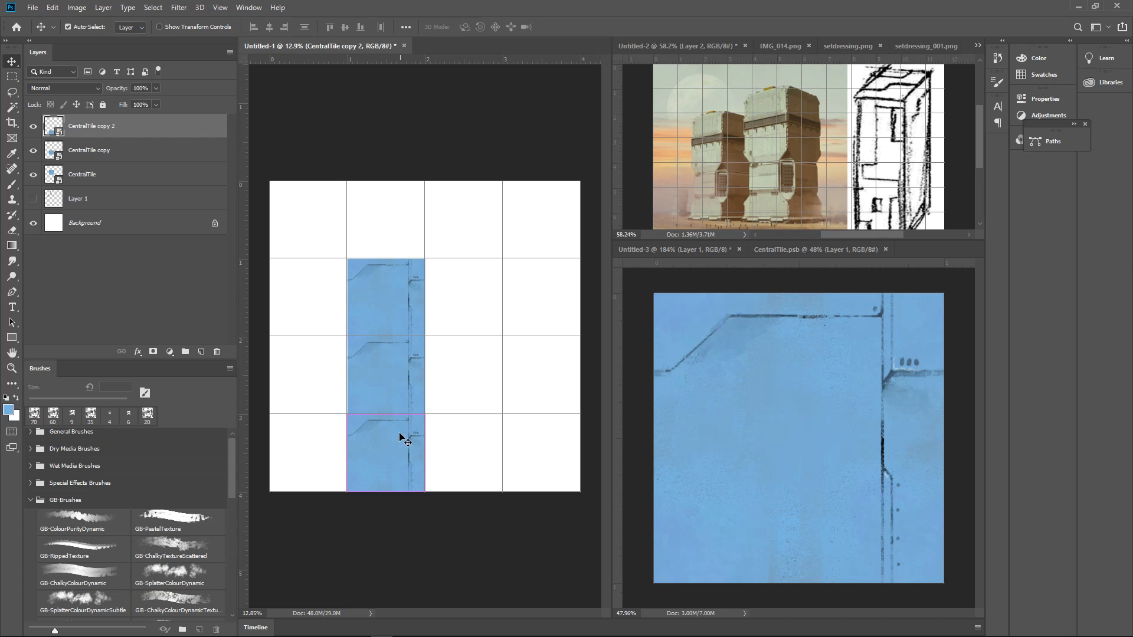
pyautogui.moveTo(398, 443); pyautogui.dragTo(454, 295)
pyautogui.click(418, 266)
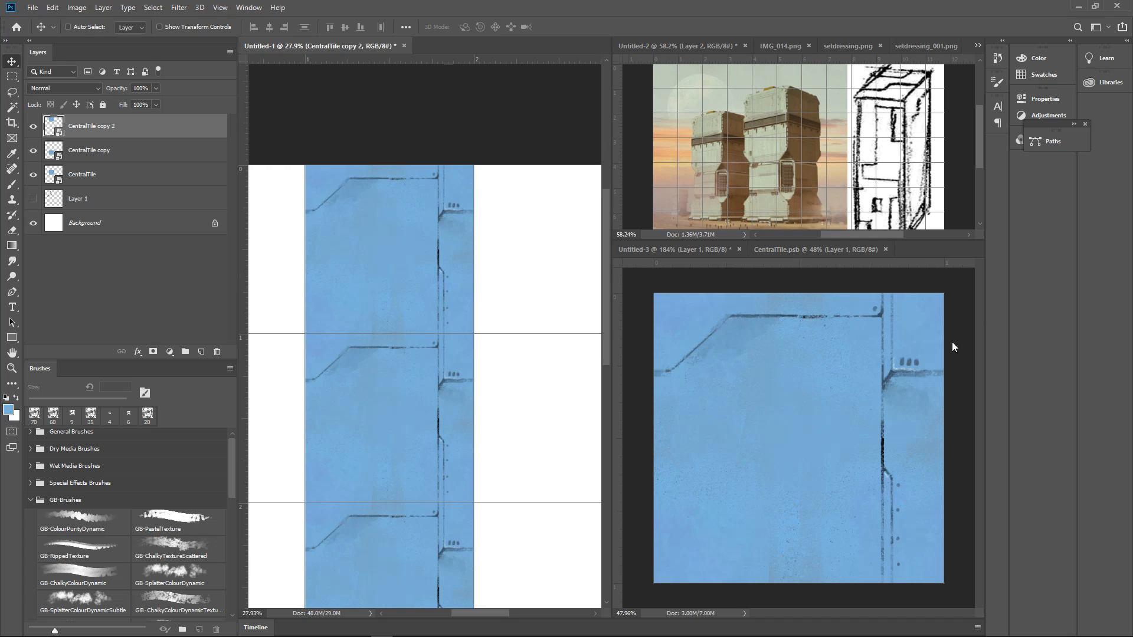
# Rasterize the CentralTile copy 2 layer so it no longer shares the smart object
pyautogui.doubleClick(94, 127)
pyautogui.click(178, 156)
pyautogui.click(125, 129)
pyautogui.rightClick(126, 128)
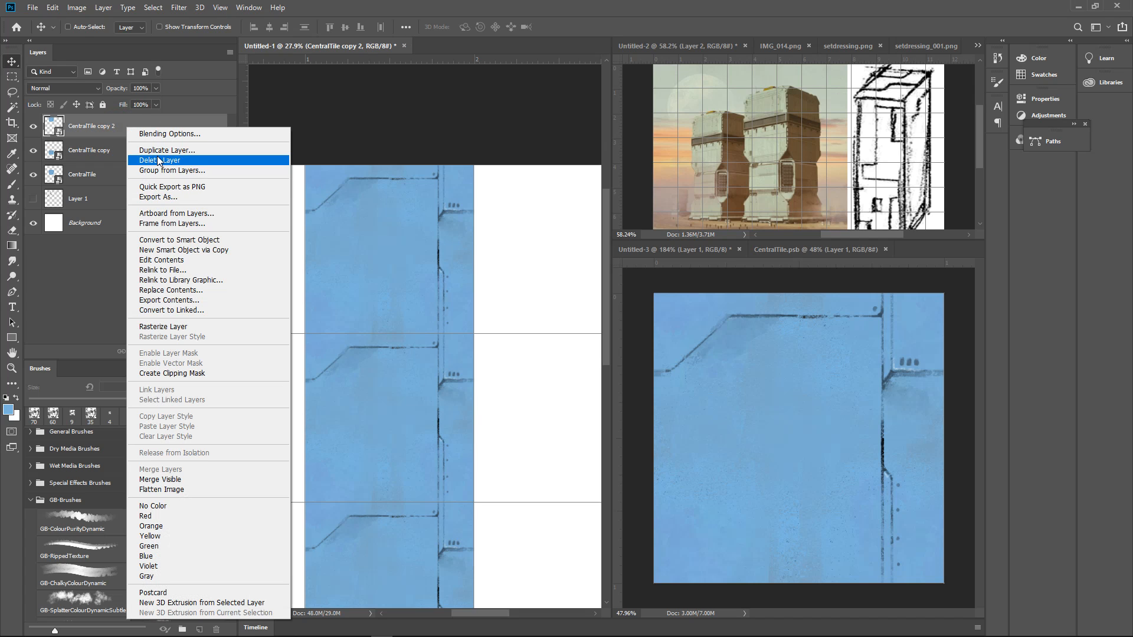
pyautogui.click(180, 328)
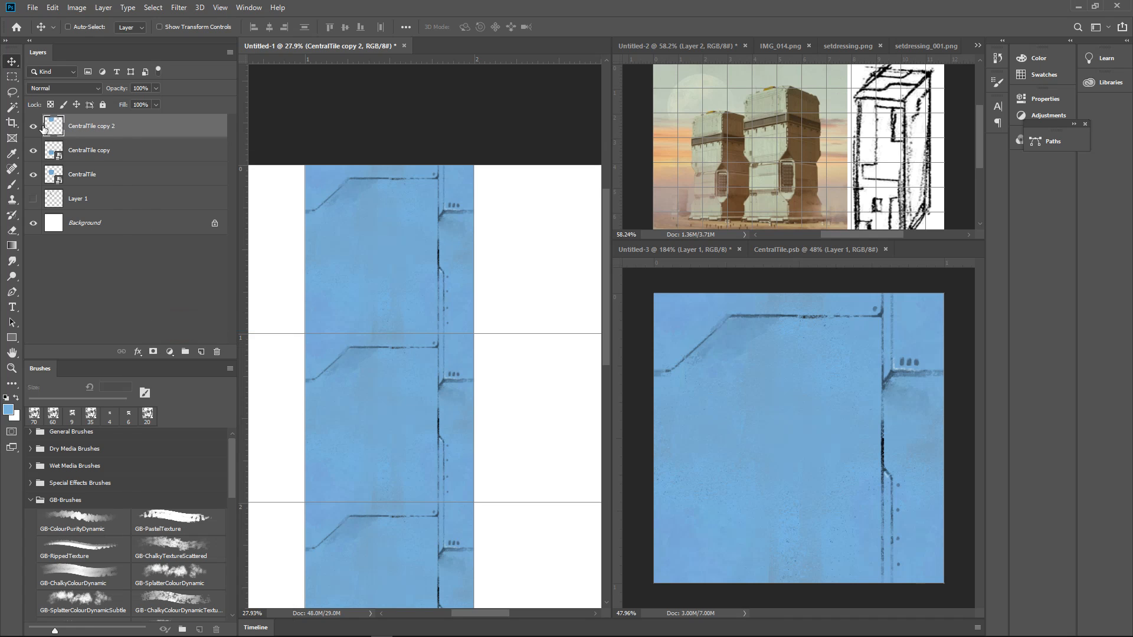
# Rename the rasterized CentralTile copy 2 layer as TopTile
pyautogui.doubleClick(92, 127)
pyautogui.write('Top')
pyautogui.press('Return')
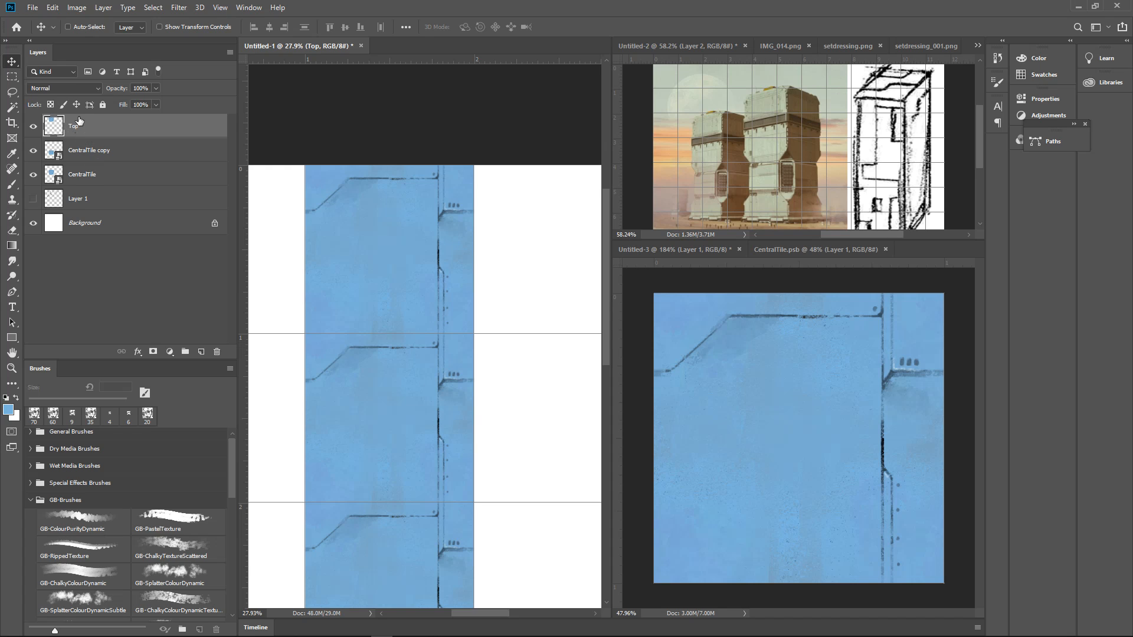
pyautogui.doubleClick(76, 128)
pyautogui.write('TopTile')
pyautogui.press('Return')
# Toggle the CentralTile copy layer's visibility to identify it, and rename it BottomTile
pyautogui.click(34, 150)
pyautogui.click(33, 150)
pyautogui.click(33, 150)
pyautogui.click(33, 150)
pyautogui.click(89, 152)
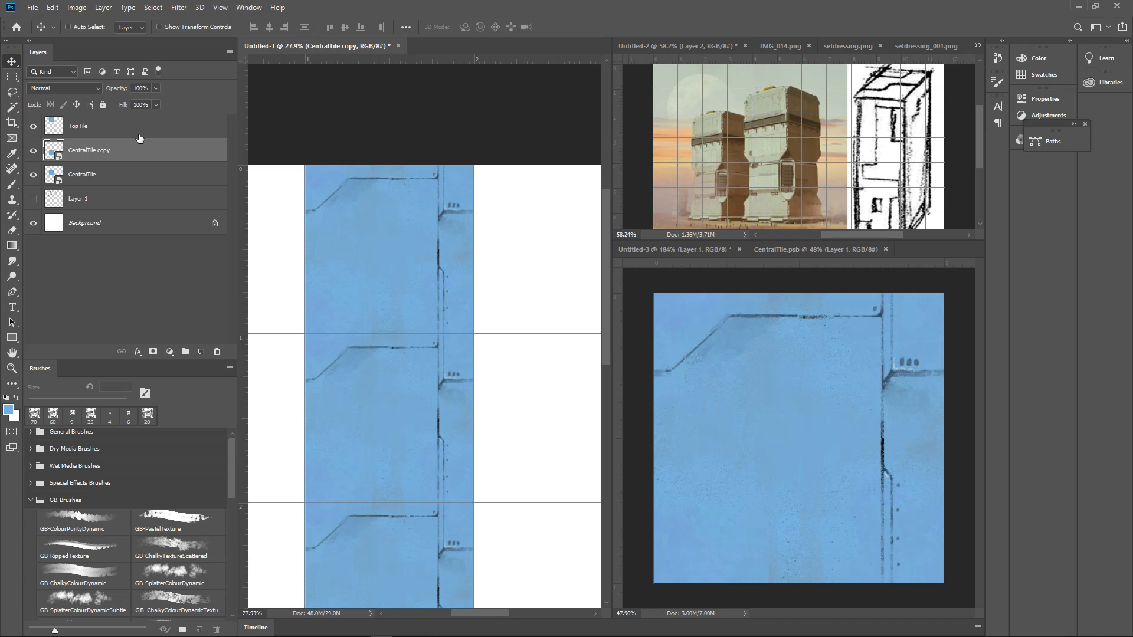
pyautogui.doubleClick(83, 151)
pyautogui.write('BottomTile')
pyautogui.press('Return')
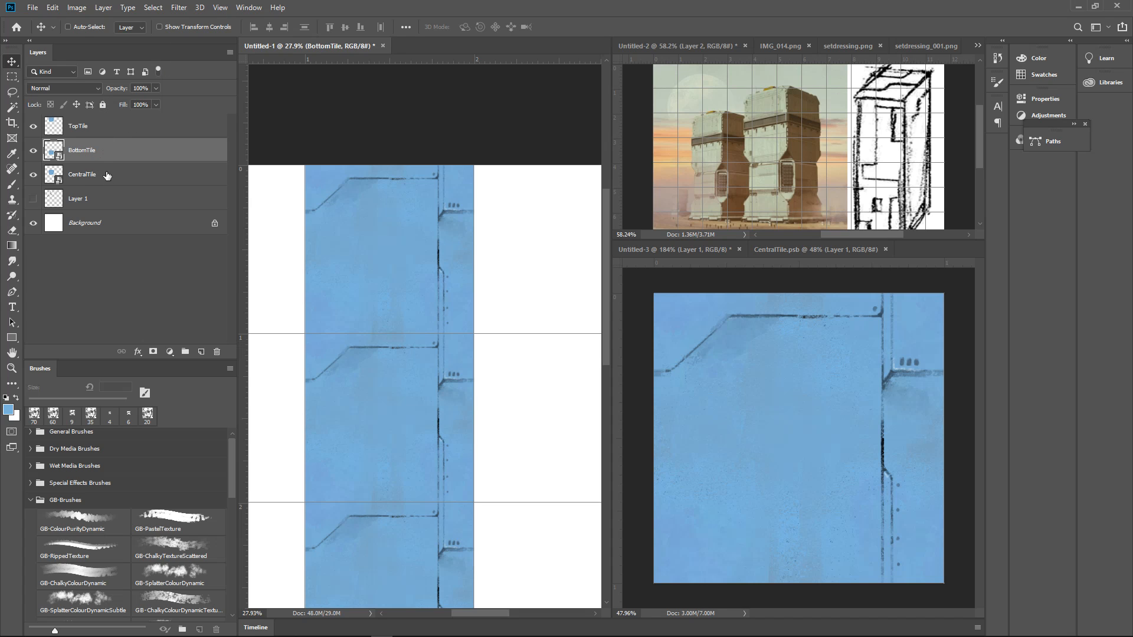
# Rasterize the BottomTile layer and convert it into its own smart object
pyautogui.rightClick(101, 154)
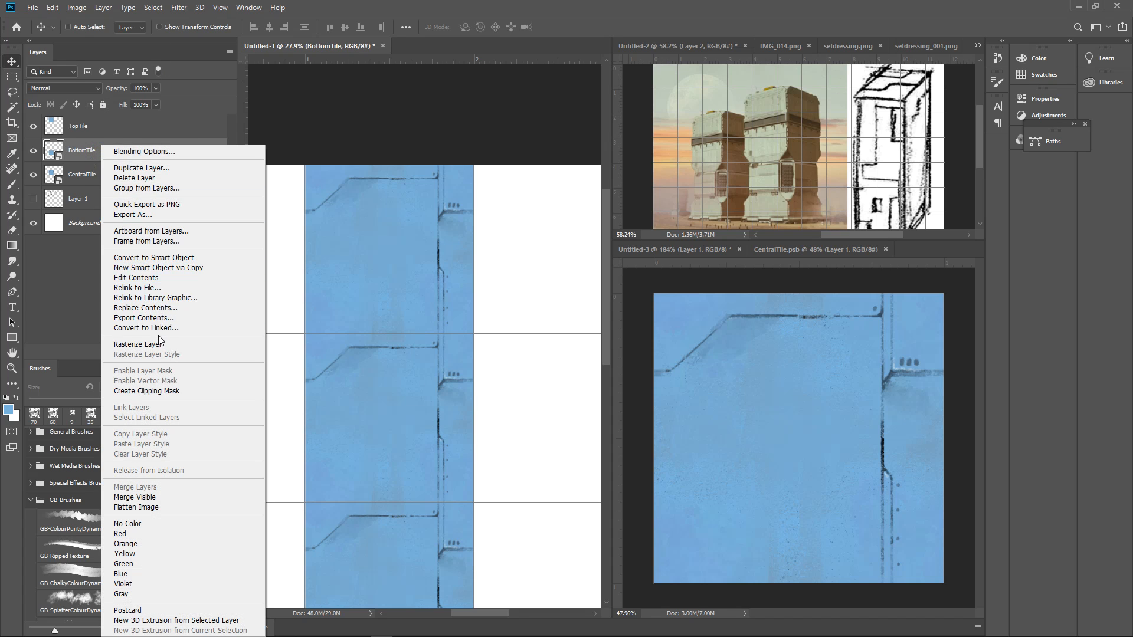
pyautogui.click(161, 345)
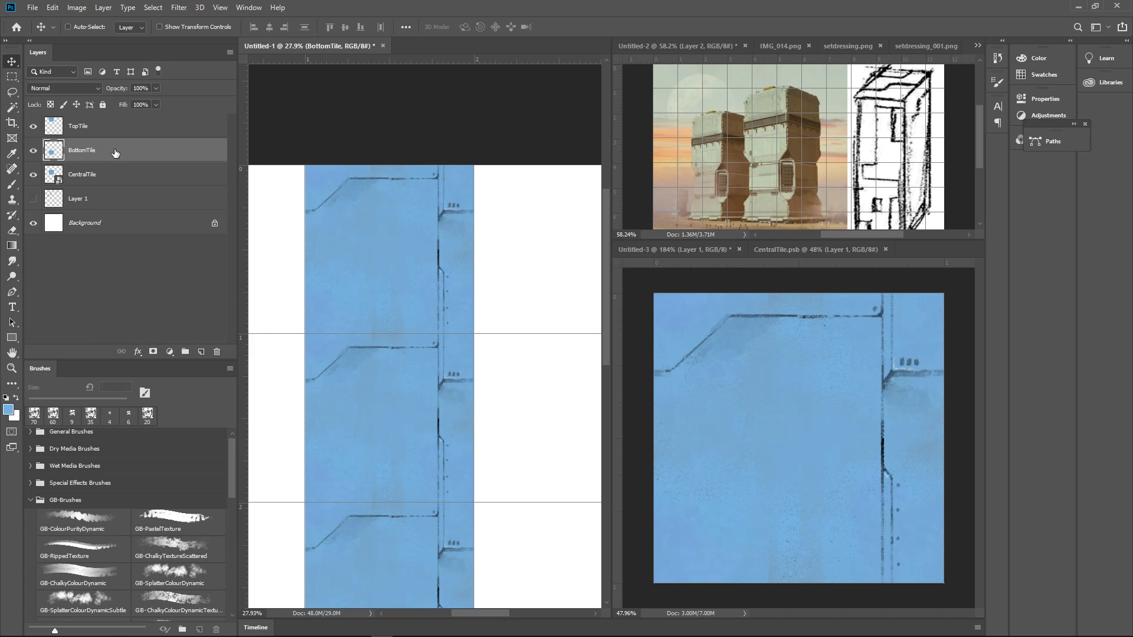
pyautogui.rightClick(115, 152)
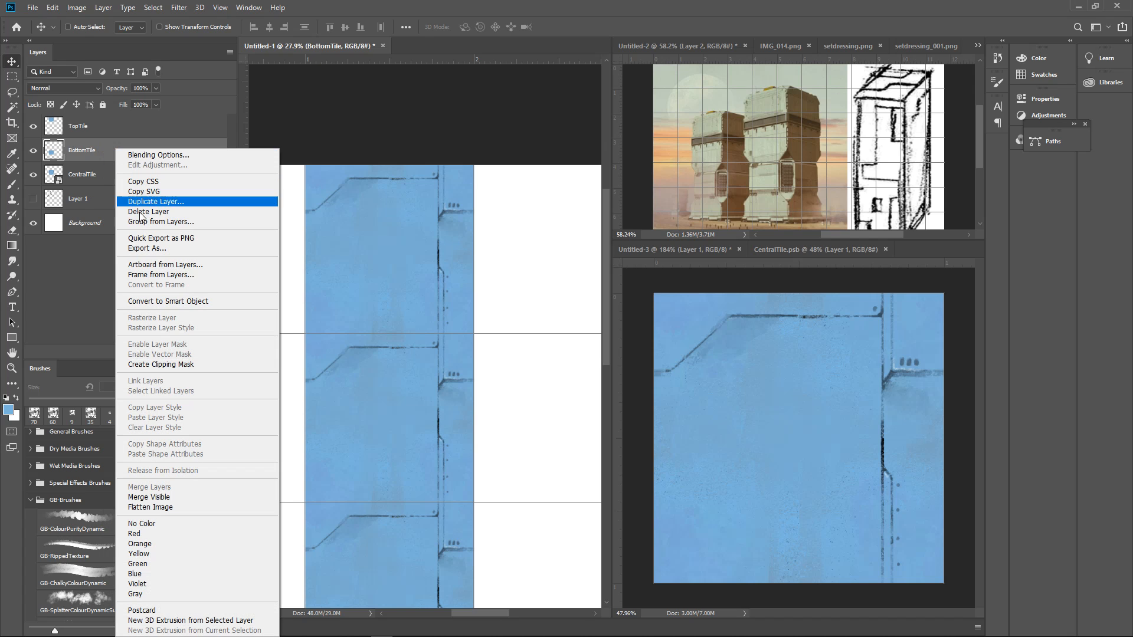
pyautogui.click(174, 302)
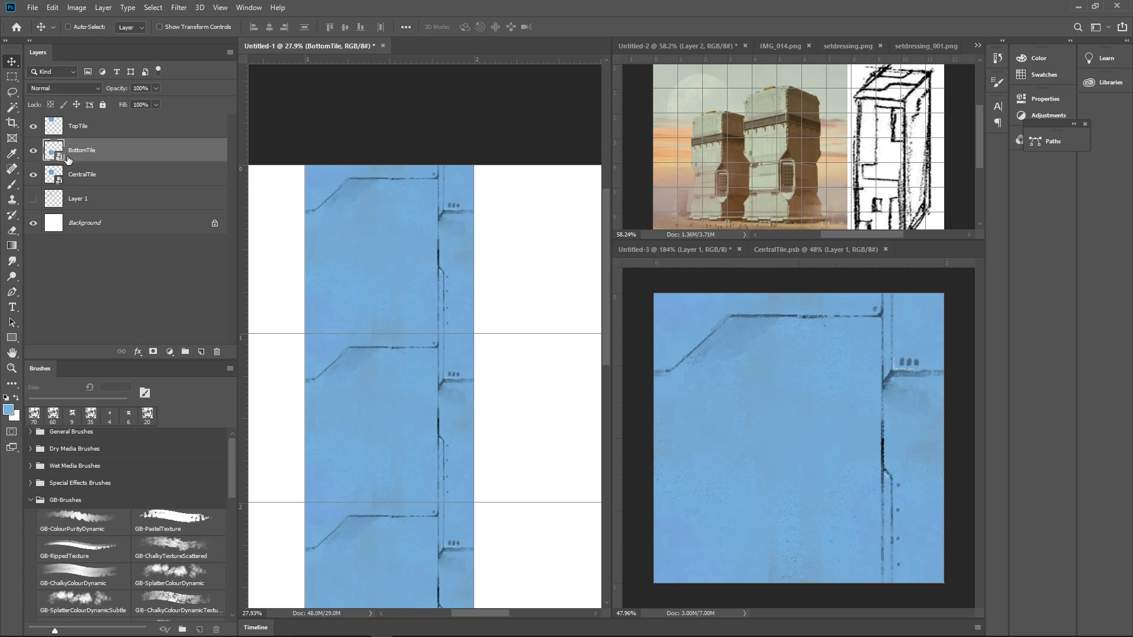
# Open the BottomTile smart object's contents and dock the document beside CentralTile.psb
pyautogui.doubleClick(54, 153)
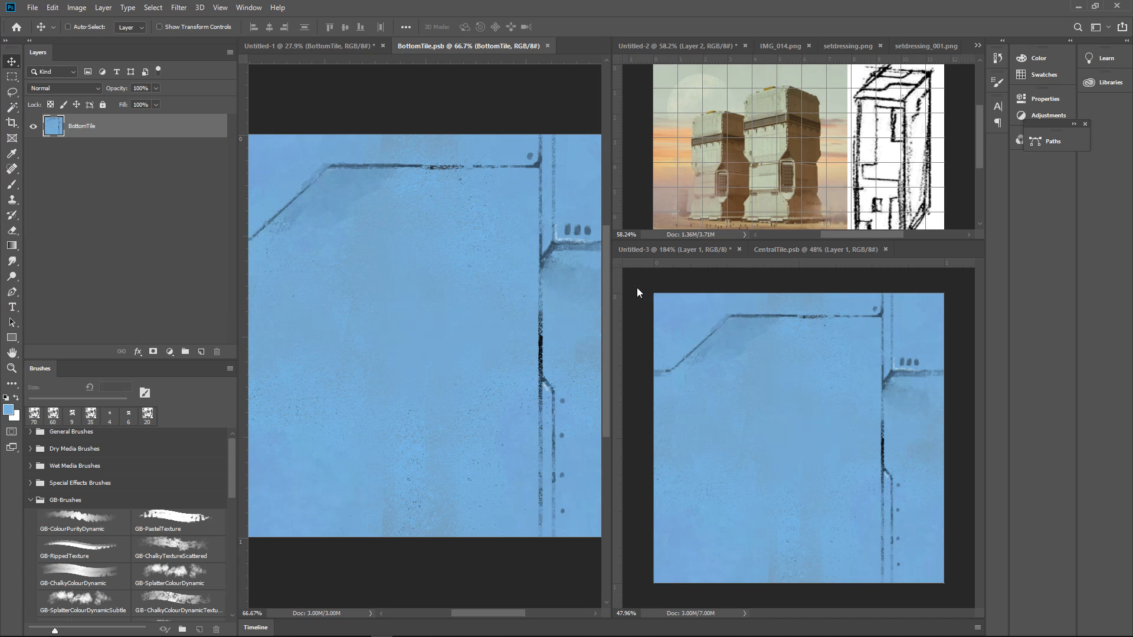
pyautogui.moveTo(462, 46); pyautogui.dragTo(713, 252)
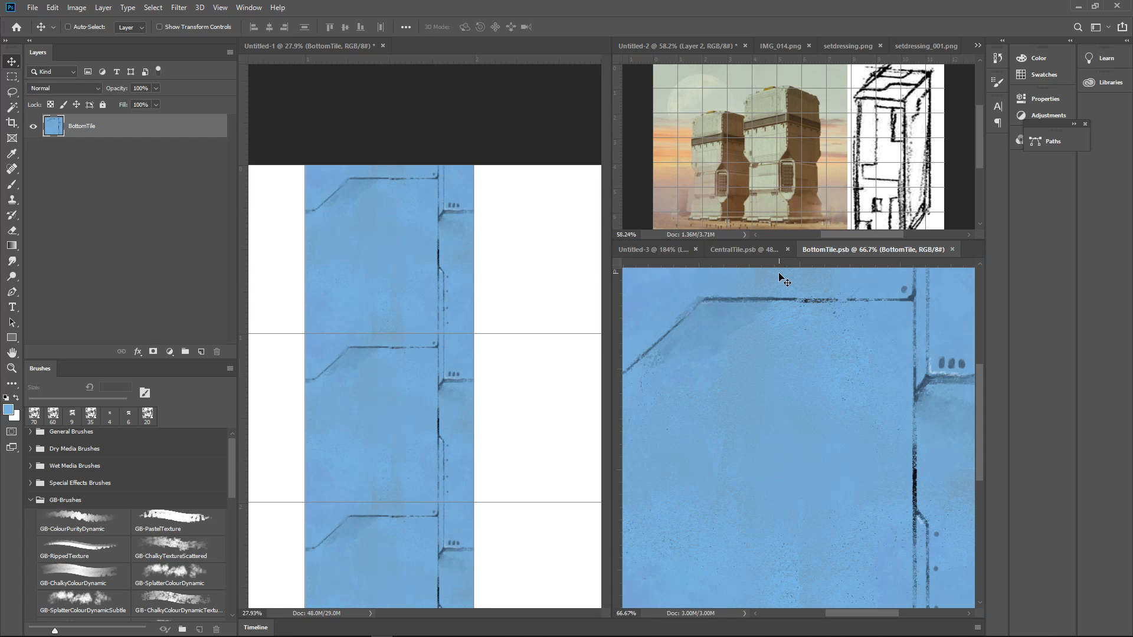
pyautogui.moveTo(841, 372); pyautogui.dragTo(859, 468)
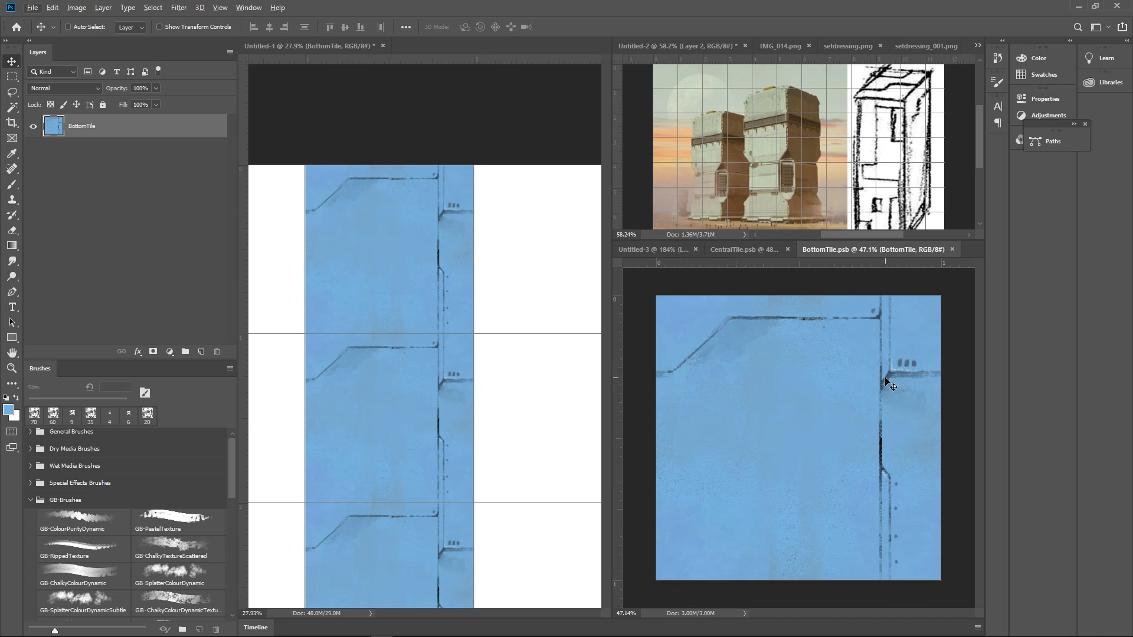
# Paint out the short horizontal panel line and its three vent marks on the BottomTile layer with the surrounding blue
pyautogui.press('b')
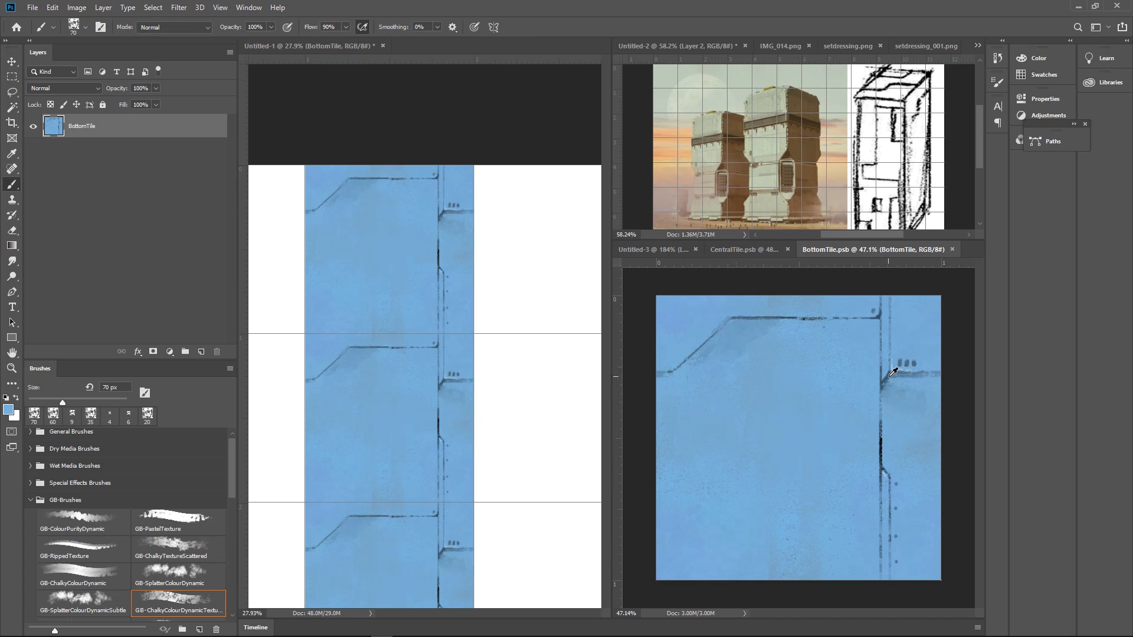
pyautogui.keyDown('alt'); pyautogui.click(892, 371); pyautogui.keyUp('alt')
pyautogui.keyDown('alt'); pyautogui.click(914, 351); pyautogui.keyUp('alt')
pyautogui.moveTo(910, 357)
pyautogui.mouseDown()
pyautogui.moveTo(911, 369)
pyautogui.moveTo(925, 362)
pyautogui.moveTo(905, 389)
pyautogui.mouseUp()
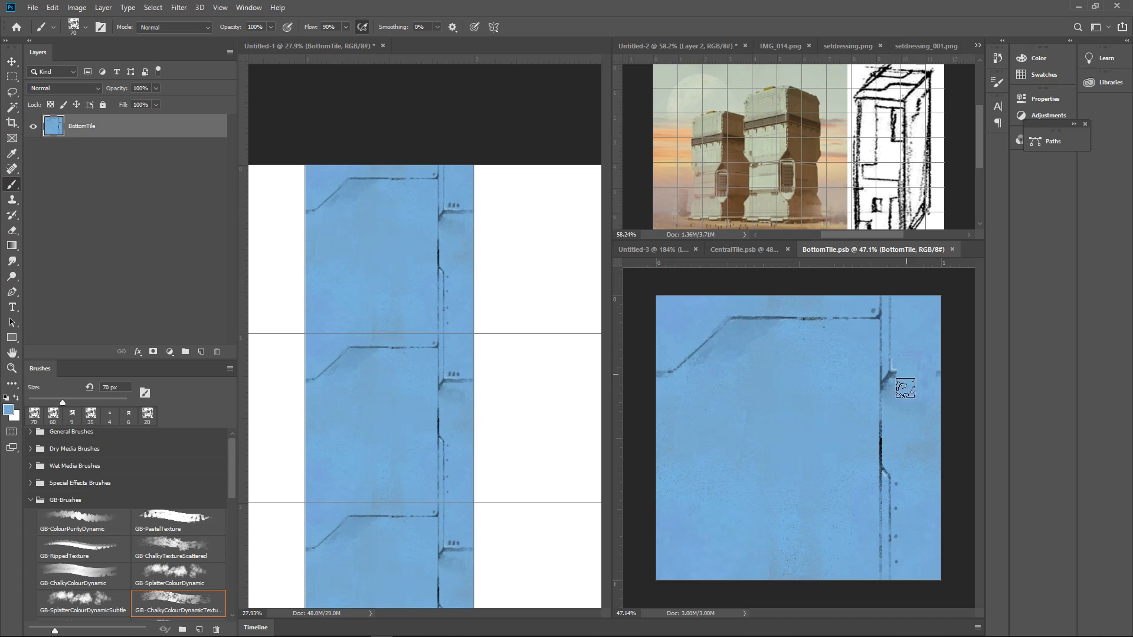
# Try to paint out the upper panel line and its angled section directly on the BottomTile layer
pyautogui.keyDown('alt'); pyautogui.click(832, 304); pyautogui.keyUp('alt')
pyautogui.moveTo(831, 313)
pyautogui.mouseDown()
pyautogui.moveTo(734, 324)
pyautogui.moveTo(671, 371)
pyautogui.mouseUp()
pyautogui.moveTo(843, 323); pyautogui.dragTo(850, 324)
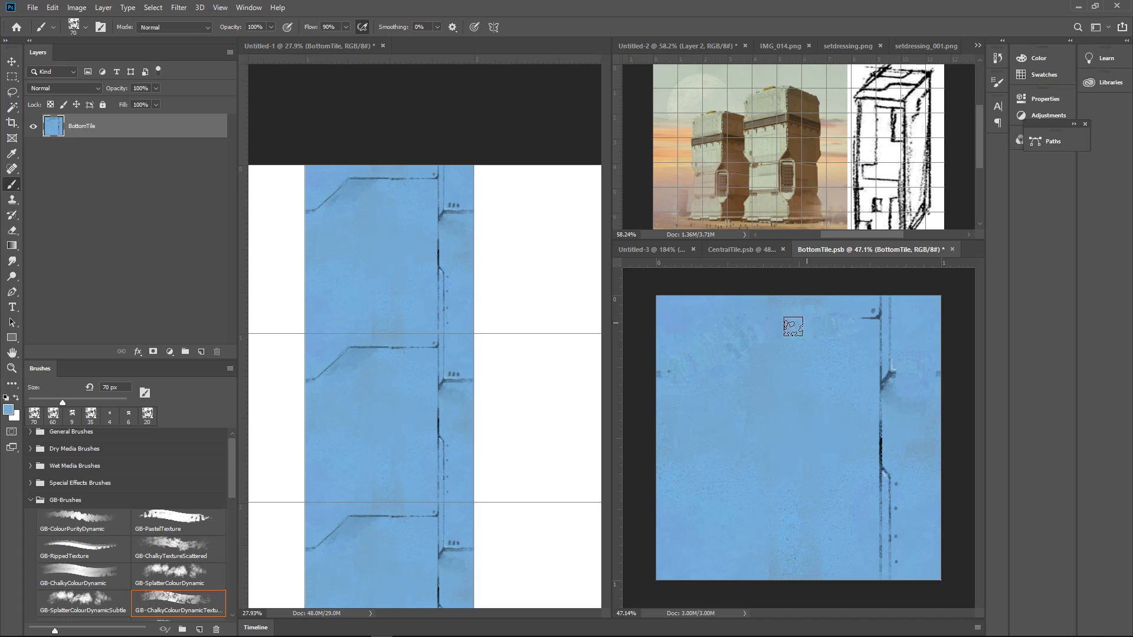
pyautogui.keyDown('alt'); pyautogui.click(717, 318); pyautogui.keyUp('alt')
# Switch to the Sampled Brush 13 9 from Essential-Brushes, smooth the repainted area at 175 px, and undo the strokes over the upper panel line
pyautogui.click(28, 485)
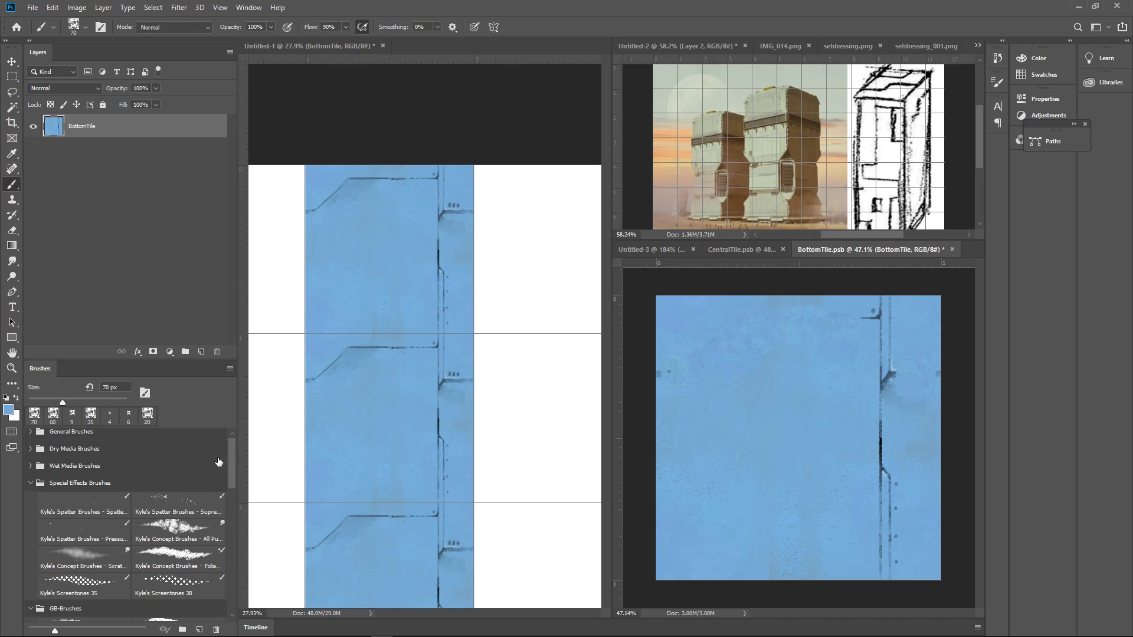
pyautogui.moveTo(232, 501); pyautogui.dragTo(233, 595)
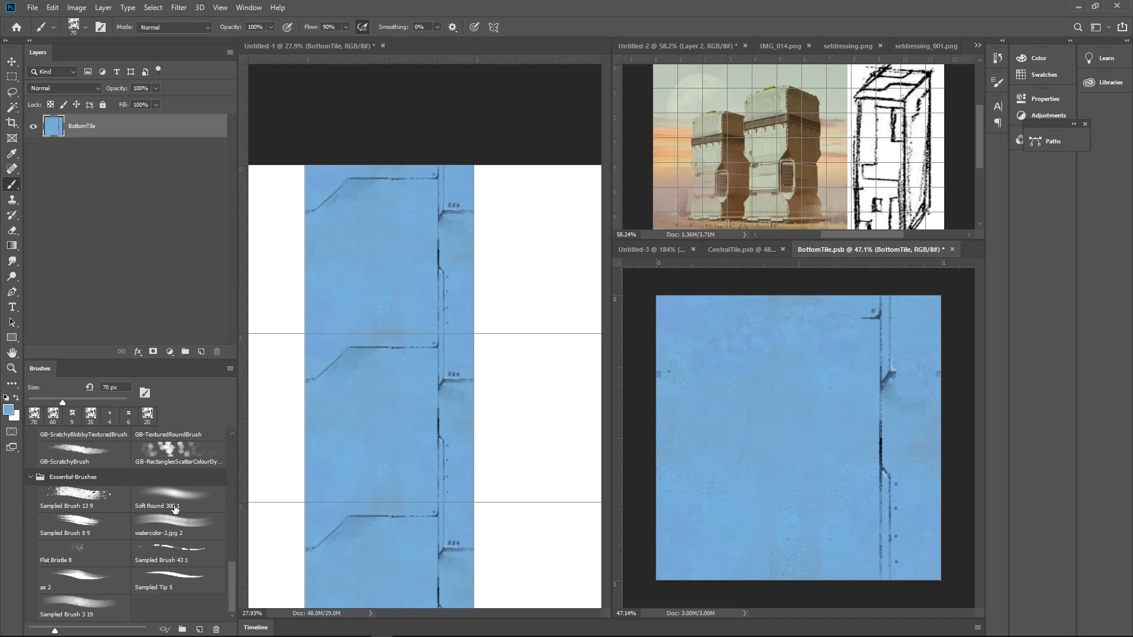
pyautogui.click(81, 499)
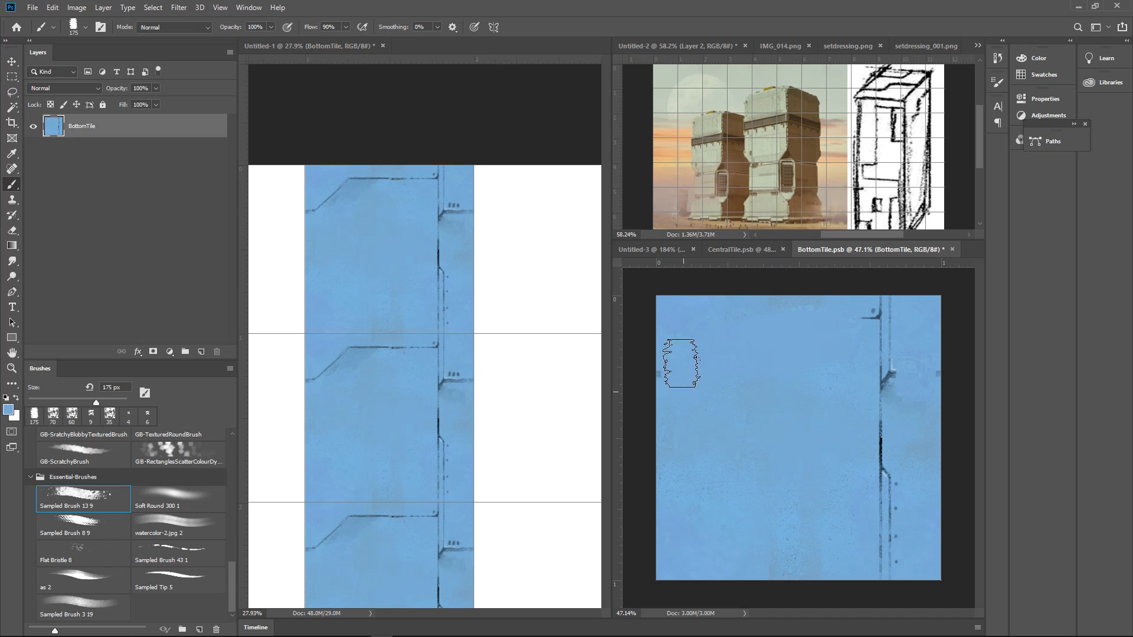
pyautogui.moveTo(743, 353)
pyautogui.mouseDown()
pyautogui.moveTo(783, 337)
pyautogui.moveTo(777, 354)
pyautogui.moveTo(826, 328)
pyautogui.mouseUp()
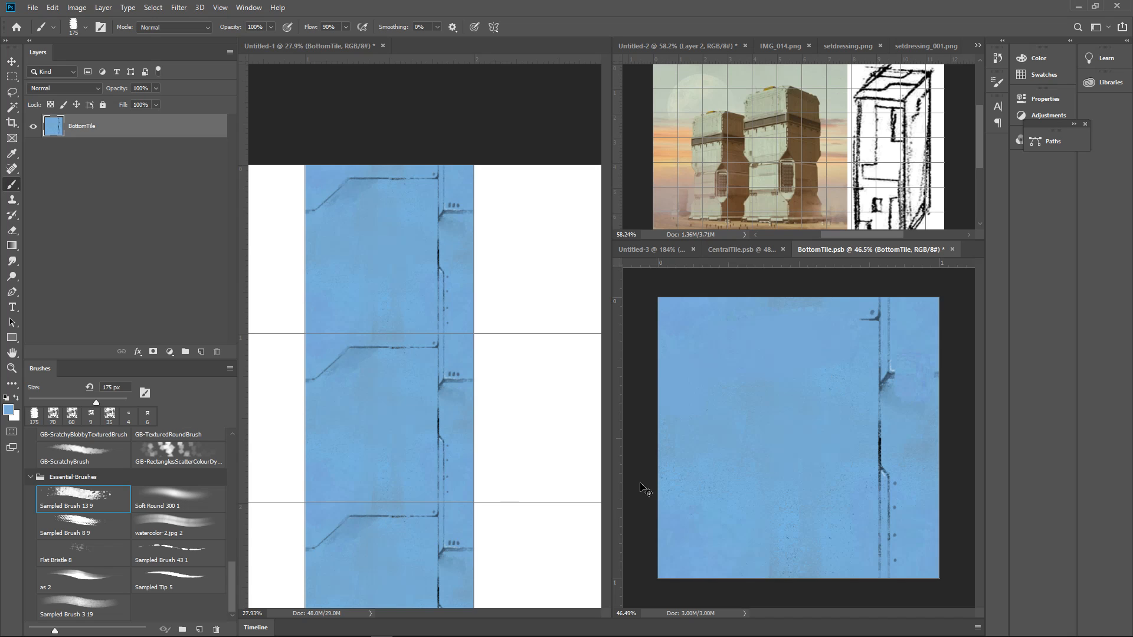
pyautogui.hotkey('ctrl', 'z')
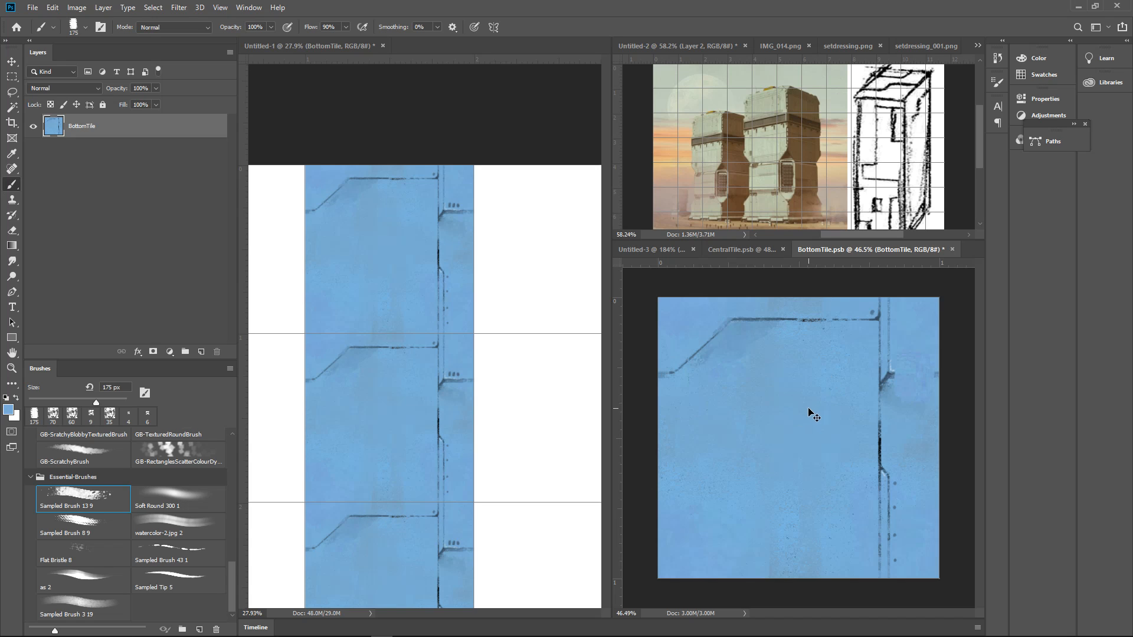
# Add a new layer above BottomTile and paint out the upper panel line and its angled section with the surrounding blue
pyautogui.click(201, 352)
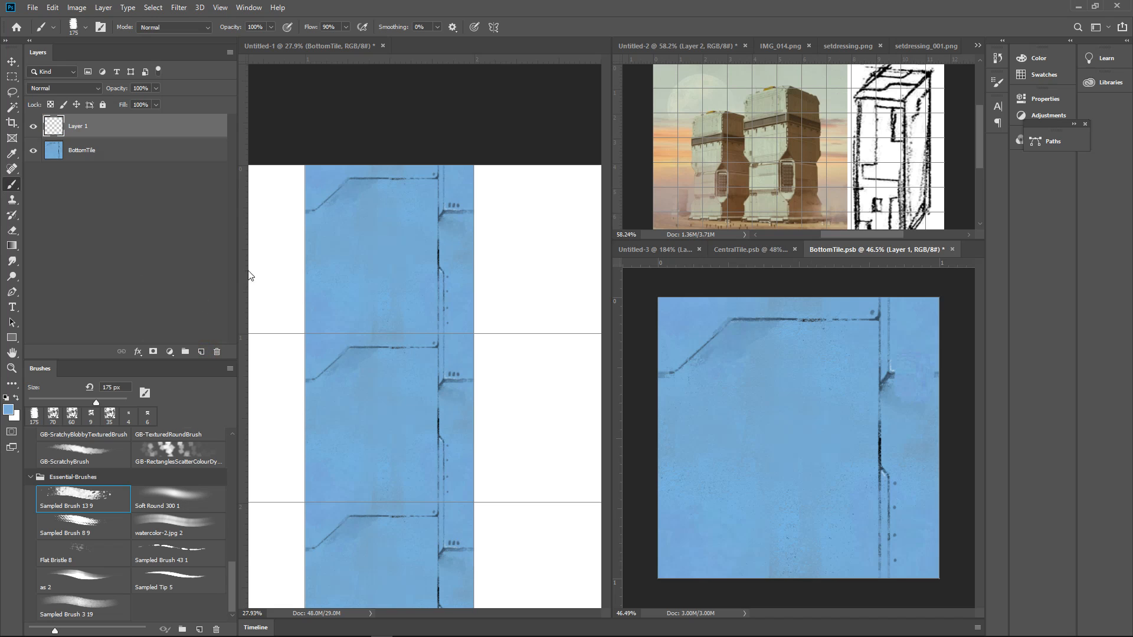
pyautogui.keyDown('alt'); pyautogui.click(775, 306); pyautogui.keyUp('alt')
pyautogui.keyDown('alt'); pyautogui.click(775, 308); pyautogui.keyUp('alt')
pyautogui.keyDown('alt'); pyautogui.click(802, 350); pyautogui.keyUp('alt')
pyautogui.press('[')
pyautogui.press('[')
pyautogui.press('[')
pyautogui.press('[')
pyautogui.press('[')
pyautogui.moveTo(867, 324)
pyautogui.mouseDown()
pyautogui.moveTo(851, 356)
pyautogui.moveTo(857, 323)
pyautogui.moveTo(739, 326)
pyautogui.moveTo(772, 316)
pyautogui.moveTo(700, 350)
pyautogui.moveTo(685, 377)
pyautogui.moveTo(715, 370)
pyautogui.moveTo(752, 335)
pyautogui.moveTo(683, 361)
pyautogui.mouseUp()
# Clean up the remains of the upper panel line and paint out the short notch beside the vertical line at 90 px
pyautogui.press('[')
pyautogui.click(860, 325)
pyautogui.press(']')
pyautogui.press('[')
pyautogui.press(']')
pyautogui.press(']')
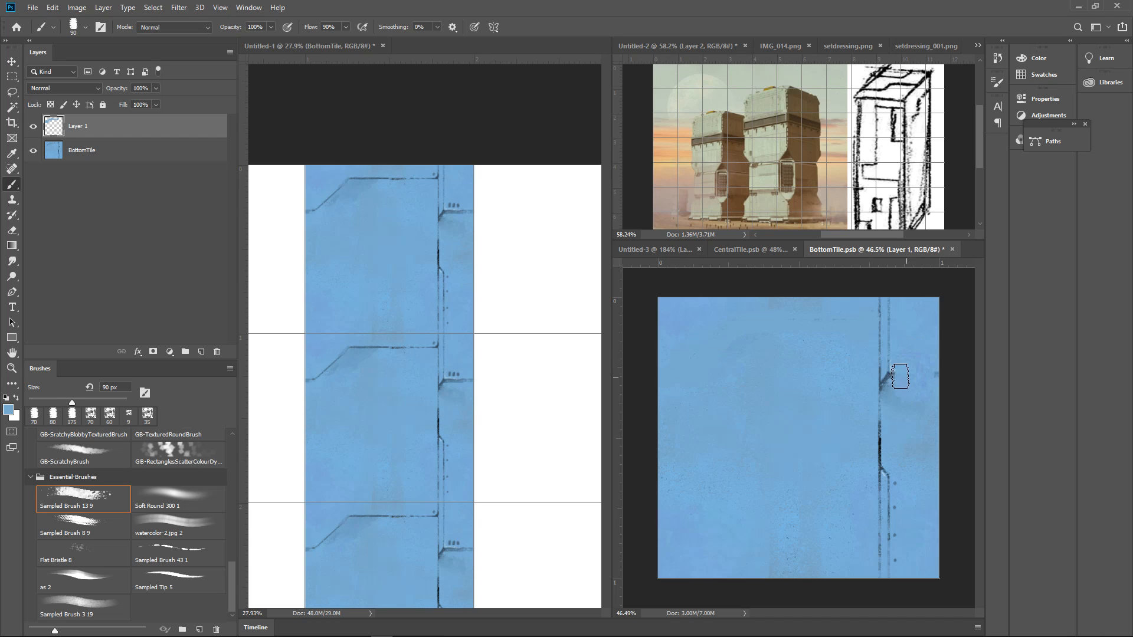
pyautogui.moveTo(890, 374)
pyautogui.mouseDown()
pyautogui.moveTo(935, 367)
pyautogui.moveTo(894, 397)
pyautogui.moveTo(898, 431)
pyautogui.mouseUp()
pyautogui.press(']')
pyautogui.press(']')
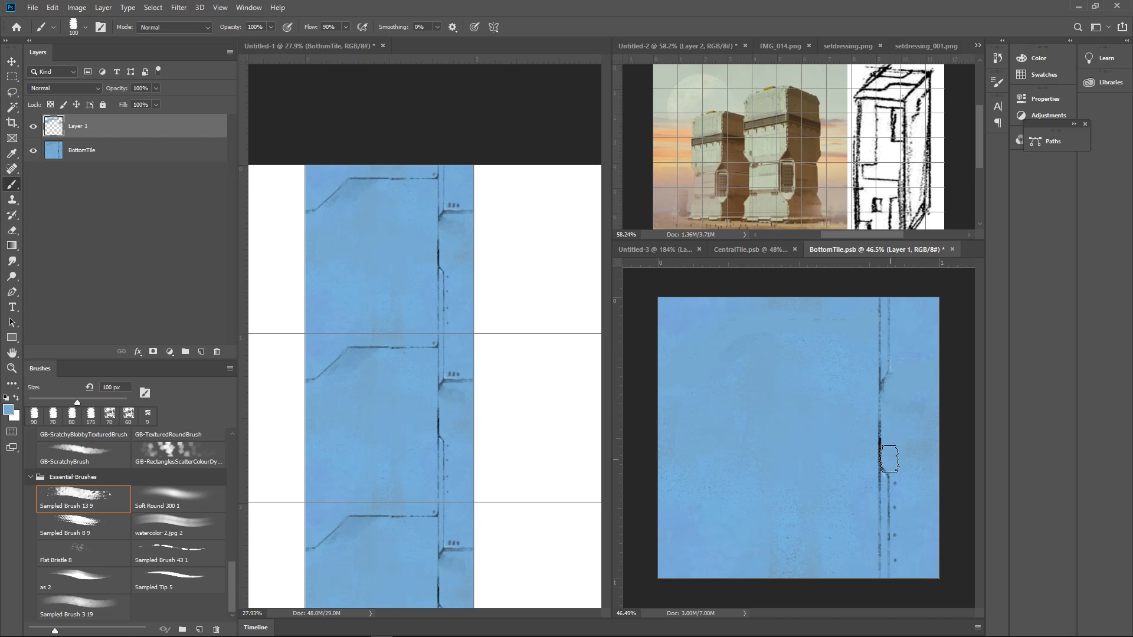
# Sample the dark line colour and paint a stepped horizontal panel line along the tile's lower edge at 9 px
pyautogui.keyDown('alt'); pyautogui.click(885, 458); pyautogui.keyUp('alt')
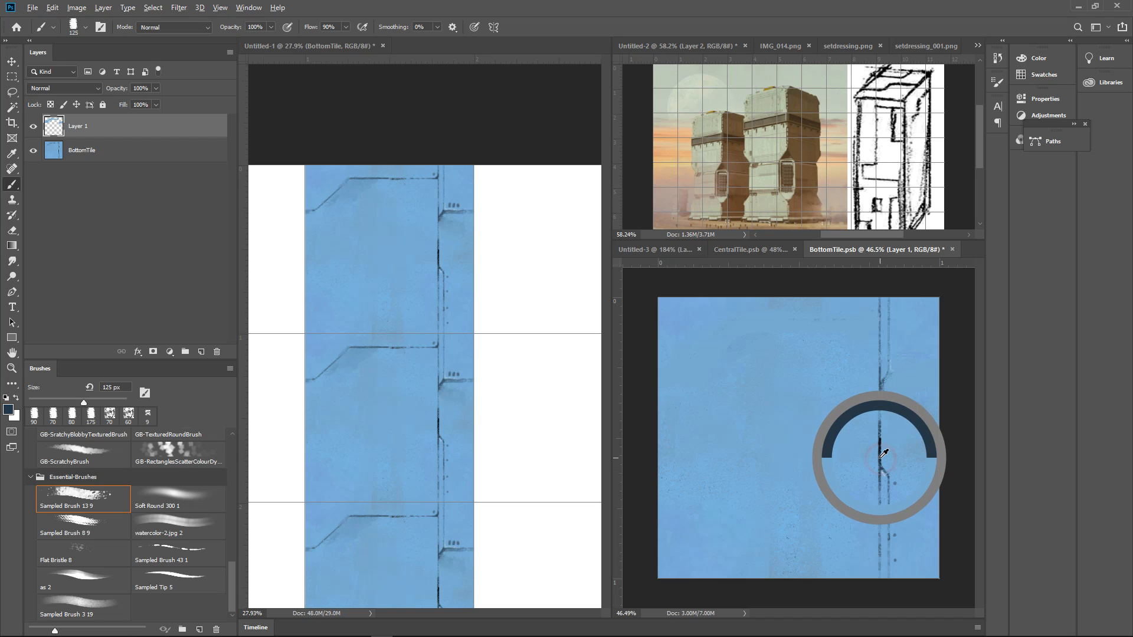
pyautogui.press('[')
pyautogui.press('[')
pyautogui.press('[')
pyautogui.press('[')
pyautogui.press('[')
pyautogui.press('[')
pyautogui.press('[')
pyautogui.press('[')
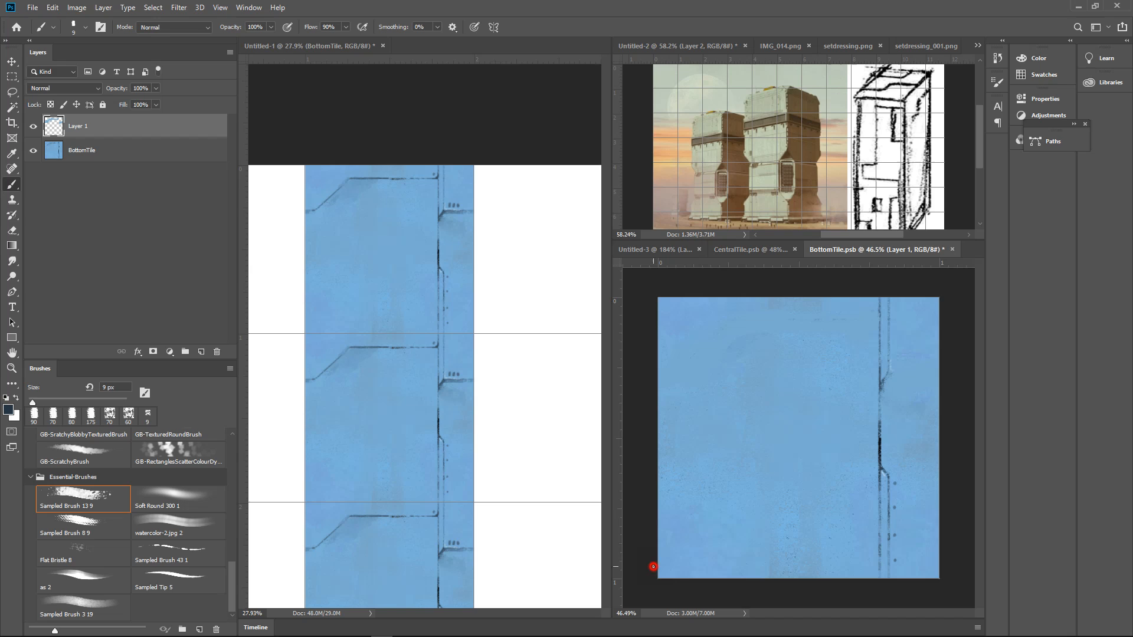
pyautogui.moveTo(653, 567)
pyautogui.mouseDown()
pyautogui.moveTo(729, 566)
pyautogui.moveTo(743, 552)
pyautogui.mouseUp()
pyautogui.keyDown('shift'); pyautogui.click(851, 551); pyautogui.keyUp('shift')
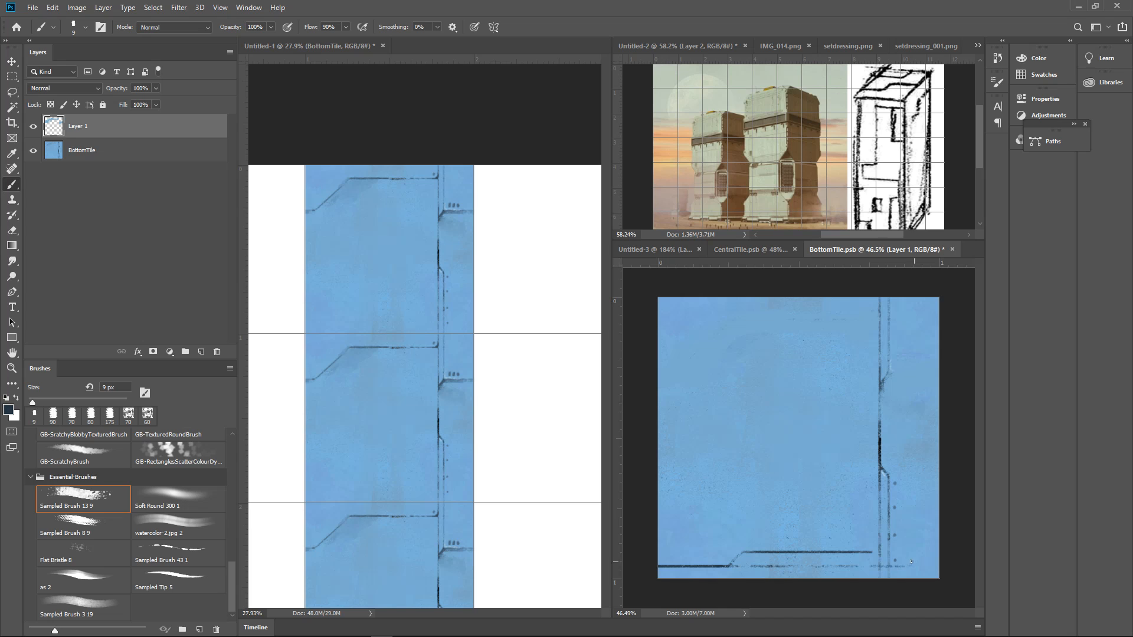
# Add a short angled-end line just under the lower panel line and strengthen the faint middle stretch of the lower line
pyautogui.scroll(4, 697, 565)
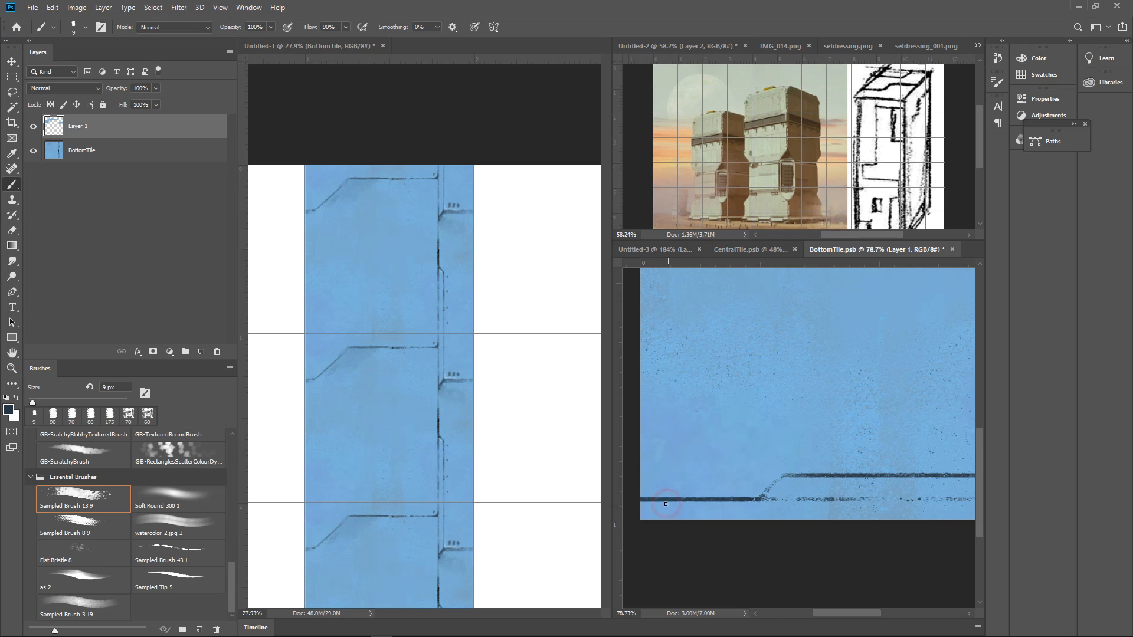
pyautogui.moveTo(671, 507)
pyautogui.mouseDown()
pyautogui.moveTo(890, 500)
pyautogui.moveTo(897, 512)
pyautogui.mouseUp()
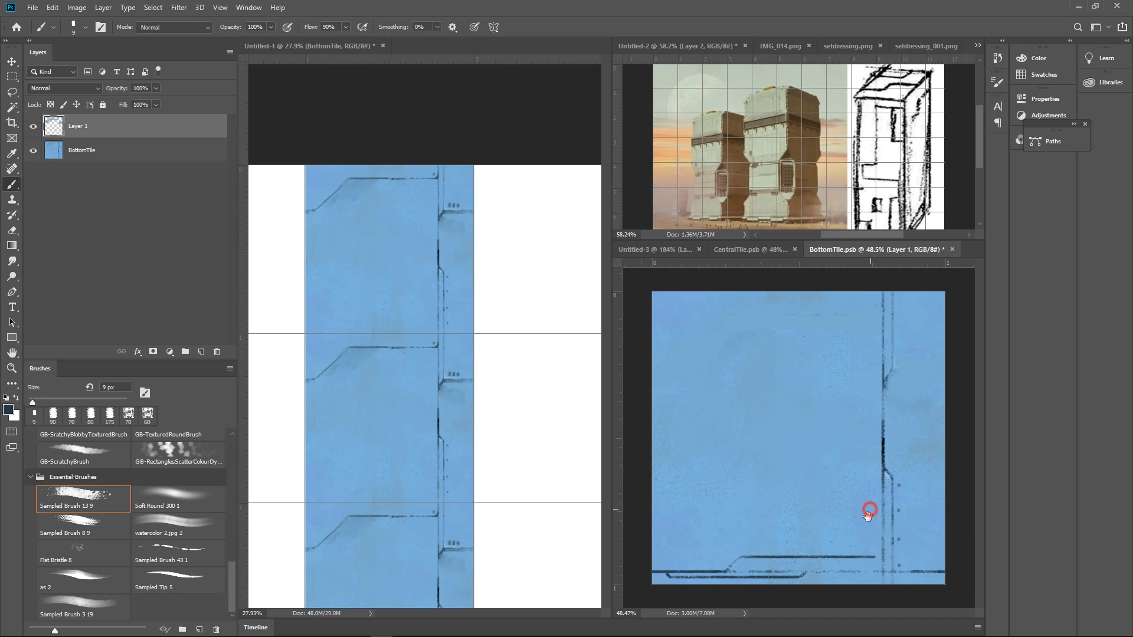
pyautogui.moveTo(844, 547)
pyautogui.mouseDown()
pyautogui.moveTo(873, 543)
pyautogui.moveTo(862, 470)
pyautogui.mouseUp()
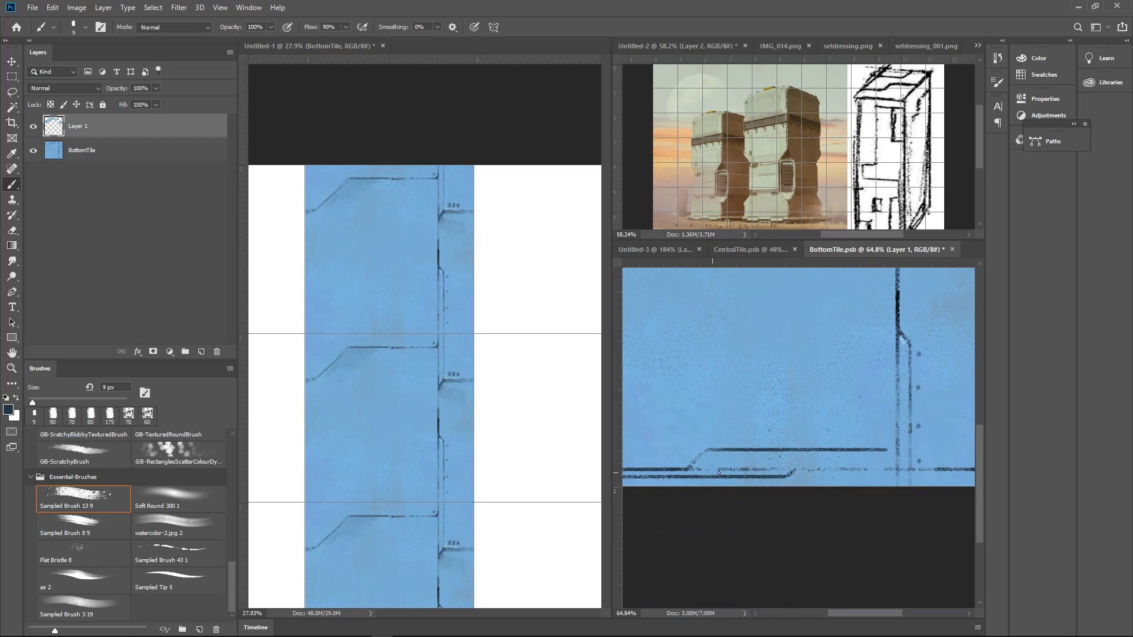
pyautogui.moveTo(691, 469); pyautogui.dragTo(874, 470)
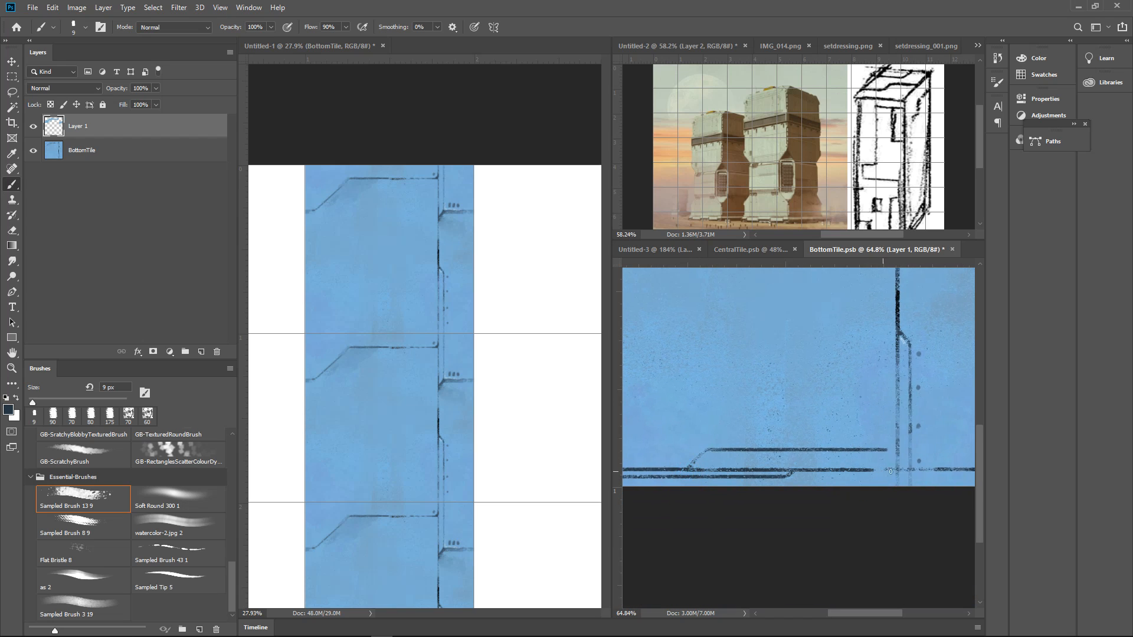
# Complete the lower line across the tile and add a second raised step whose outline curves up into the vertical panel line
pyautogui.moveTo(955, 460)
pyautogui.mouseDown()
pyautogui.moveTo(822, 450)
pyautogui.moveTo(658, 463)
pyautogui.mouseUp()
pyautogui.moveTo(727, 472); pyautogui.dragTo(778, 463)
pyautogui.moveTo(723, 440); pyautogui.dragTo(698, 463)
pyautogui.moveTo(785, 462); pyautogui.dragTo(764, 454)
pyautogui.moveTo(797, 454)
pyautogui.mouseDown()
pyautogui.moveTo(727, 467)
pyautogui.moveTo(789, 448)
pyautogui.moveTo(759, 449)
pyautogui.moveTo(827, 454)
pyautogui.moveTo(841, 422)
pyautogui.mouseUp()
pyautogui.click(770, 467)
pyautogui.moveTo(826, 468); pyautogui.dragTo(838, 466)
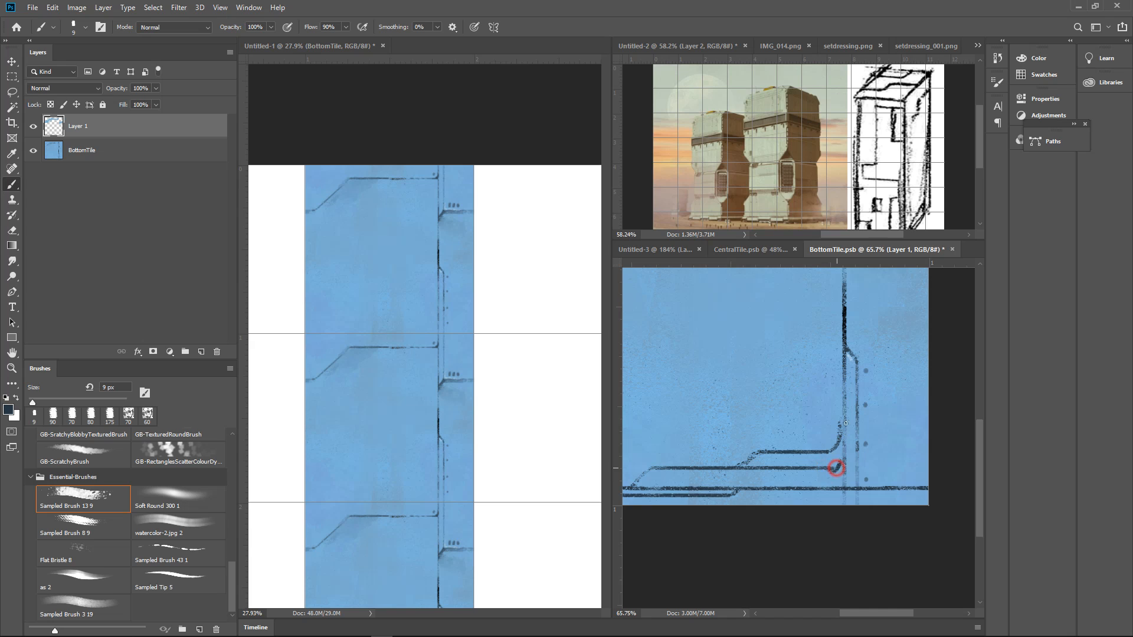
pyautogui.moveTo(890, 384); pyautogui.dragTo(900, 409)
pyautogui.moveTo(850, 465); pyautogui.dragTo(836, 394)
# Fill the two stepped panels above the lower line with dark textured strokes at 40 px
pyautogui.press(']')
pyautogui.press(']')
pyautogui.press(']')
pyautogui.press(']')
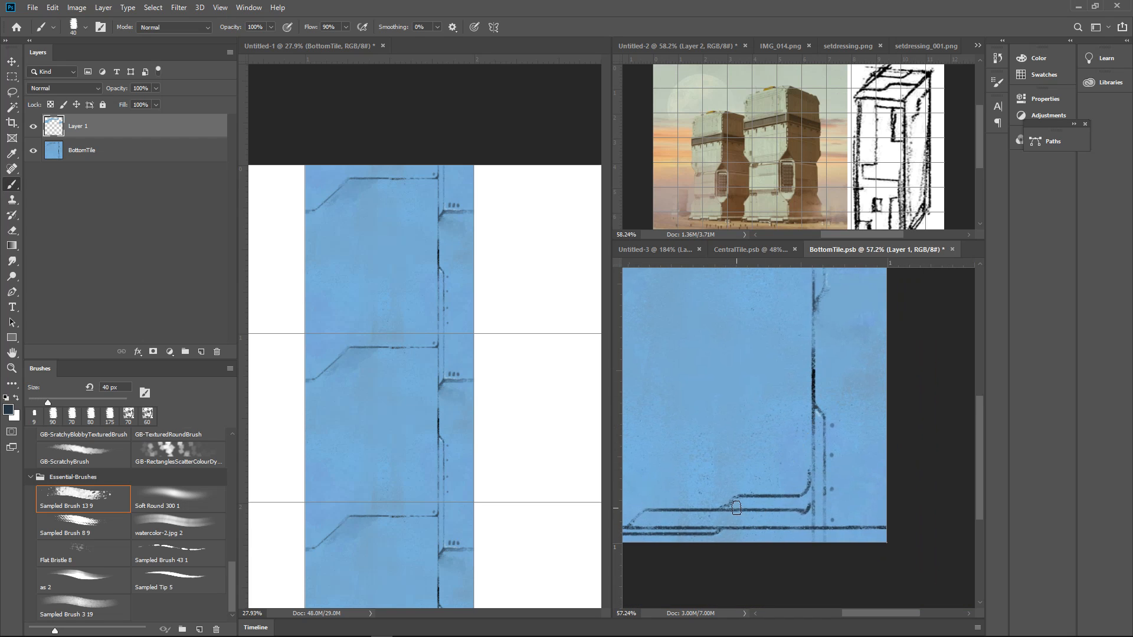
pyautogui.moveTo(733, 507); pyautogui.dragTo(812, 498)
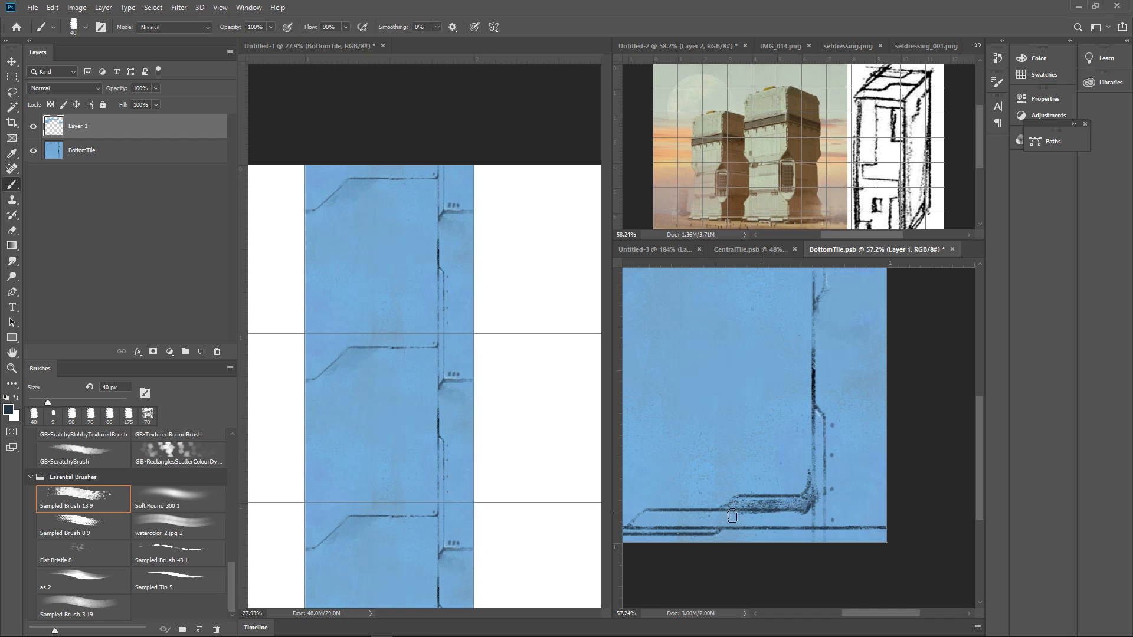
pyautogui.moveTo(636, 519); pyautogui.dragTo(804, 518)
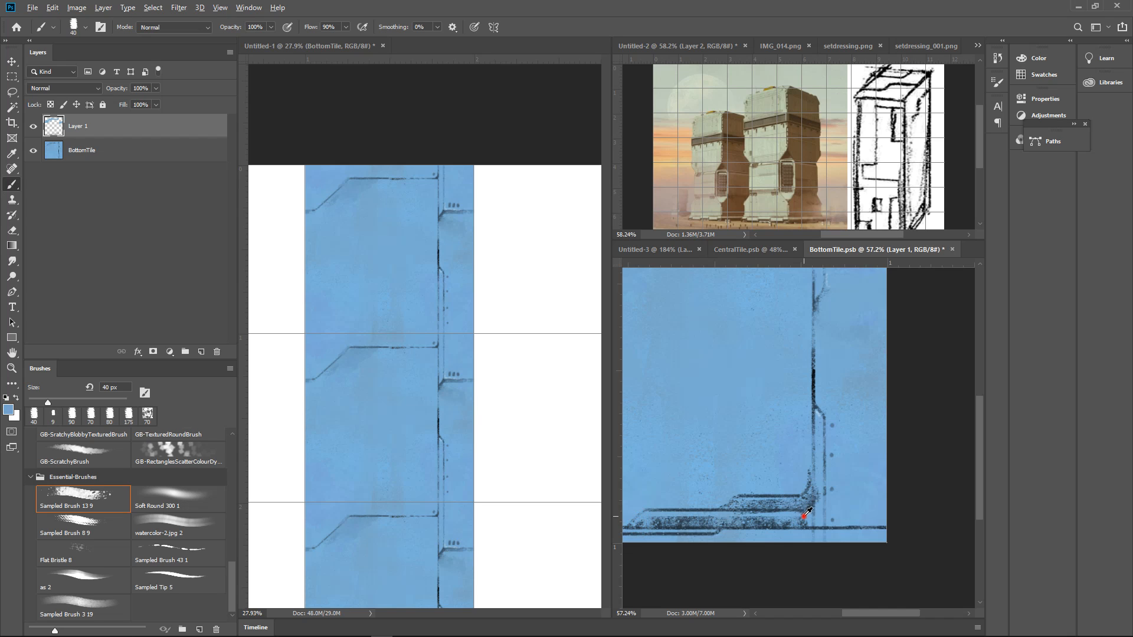
# Soften the stepped panels' fill with sampled blues and shade the narrow vertical strip down to the lower line
pyautogui.keyDown('alt'); pyautogui.click(798, 523); pyautogui.keyUp('alt')
pyautogui.moveTo(645, 521); pyautogui.dragTo(796, 524)
pyautogui.moveTo(738, 503); pyautogui.dragTo(802, 507)
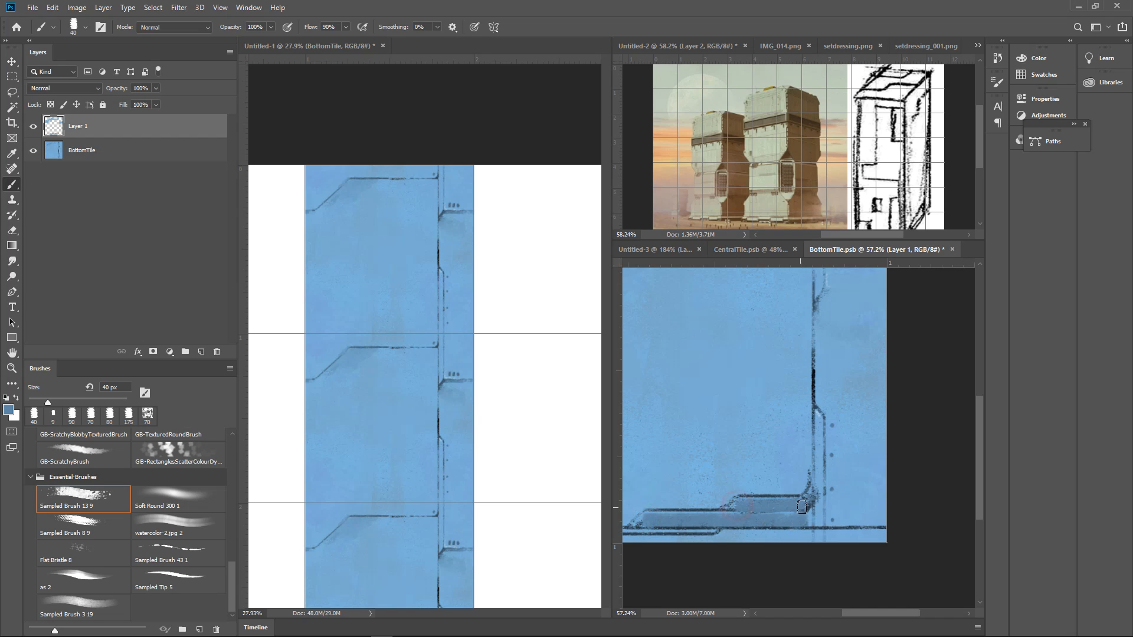
pyautogui.keyDown('alt'); pyautogui.click(809, 496); pyautogui.keyUp('alt')
pyautogui.keyDown('alt'); pyautogui.click(819, 417); pyautogui.keyUp('alt')
pyautogui.moveTo(819, 420); pyautogui.dragTo(813, 514)
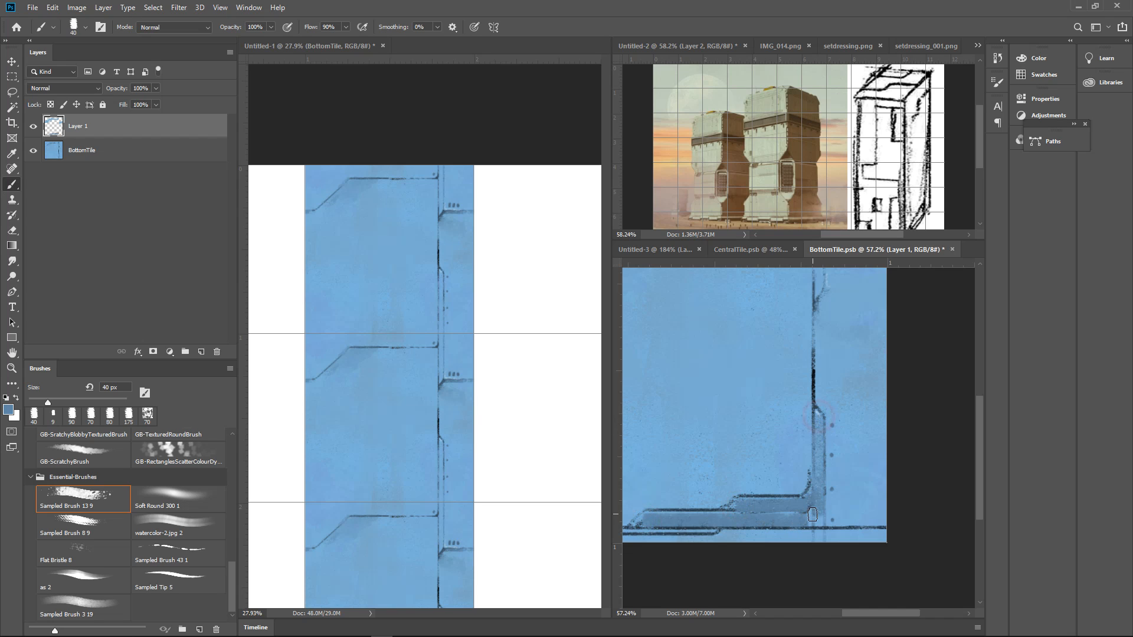
# Sample a darker blue and darken the angled upper end of the vertical strip at 20 px
pyautogui.keyDown('alt'); pyautogui.click(851, 467); pyautogui.keyUp('alt')
pyautogui.keyDown('ctrl'); pyautogui.click(861, 498); pyautogui.keyUp('ctrl')
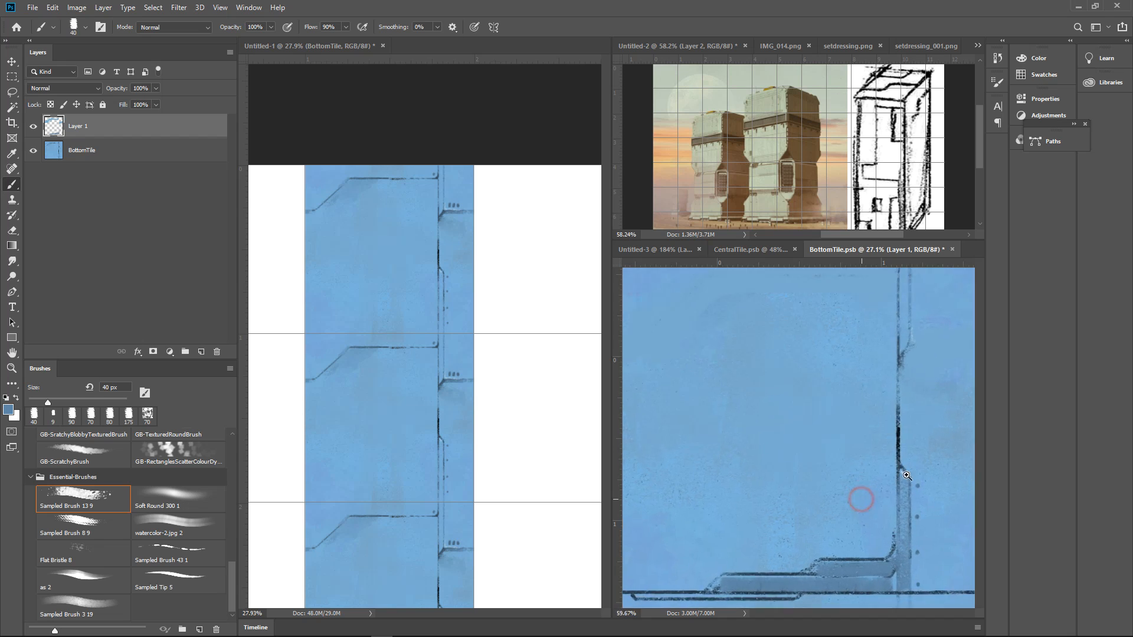
pyautogui.moveTo(931, 485)
pyautogui.mouseDown()
pyautogui.moveTo(859, 434)
pyautogui.moveTo(857, 378)
pyautogui.moveTo(855, 436)
pyautogui.moveTo(836, 413)
pyautogui.moveTo(834, 455)
pyautogui.mouseUp()
pyautogui.keyDown('alt'); pyautogui.click(824, 381); pyautogui.keyUp('alt')
pyautogui.press('[')
pyautogui.press('[')
pyautogui.press('[')
pyautogui.press('[')
pyautogui.moveTo(833, 412); pyautogui.dragTo(835, 456)
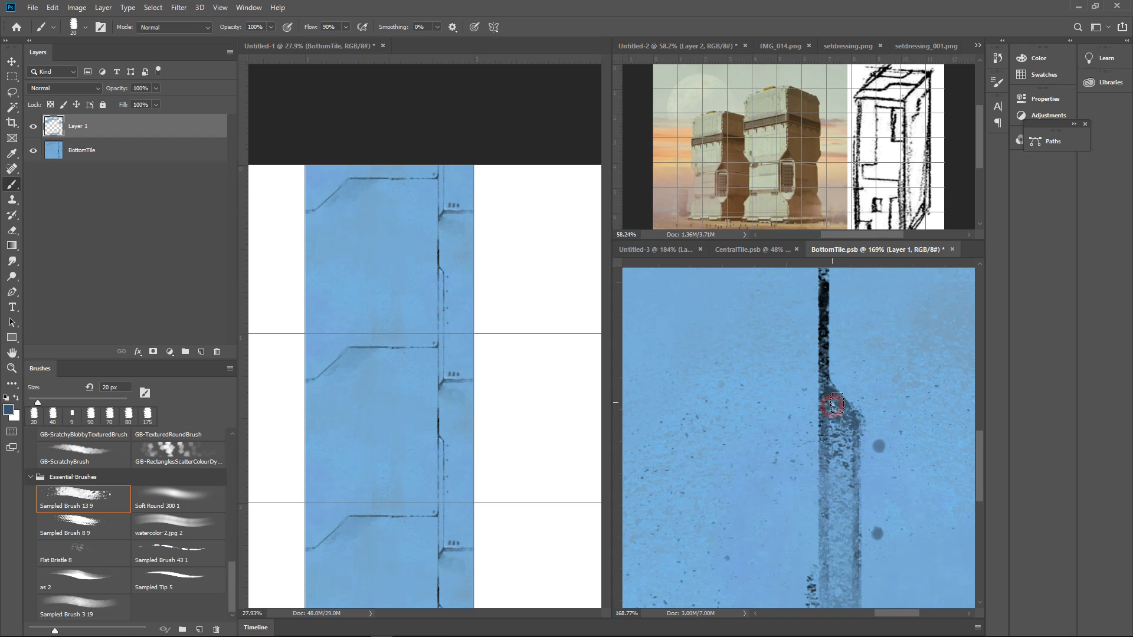
pyautogui.moveTo(893, 425); pyautogui.dragTo(911, 448)
# Sample the near-black line colour and thicken the vertical panel line between the upper angled joint and the shaded strip
pyautogui.keyDown('alt'); pyautogui.click(872, 372); pyautogui.keyUp('alt')
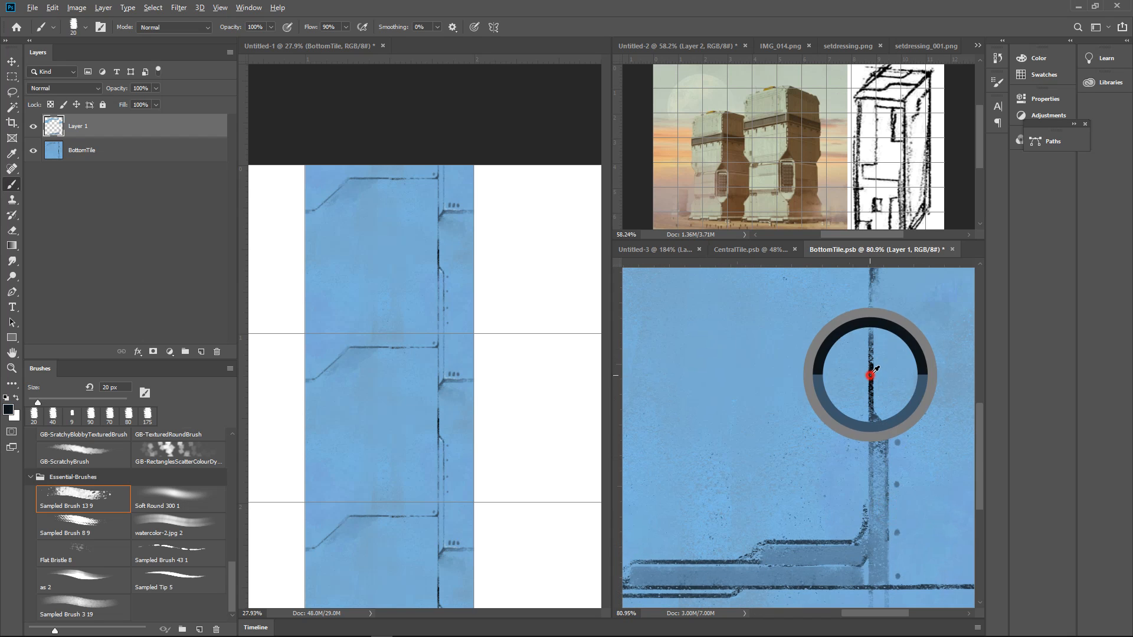
pyautogui.moveTo(887, 357); pyautogui.dragTo(849, 432)
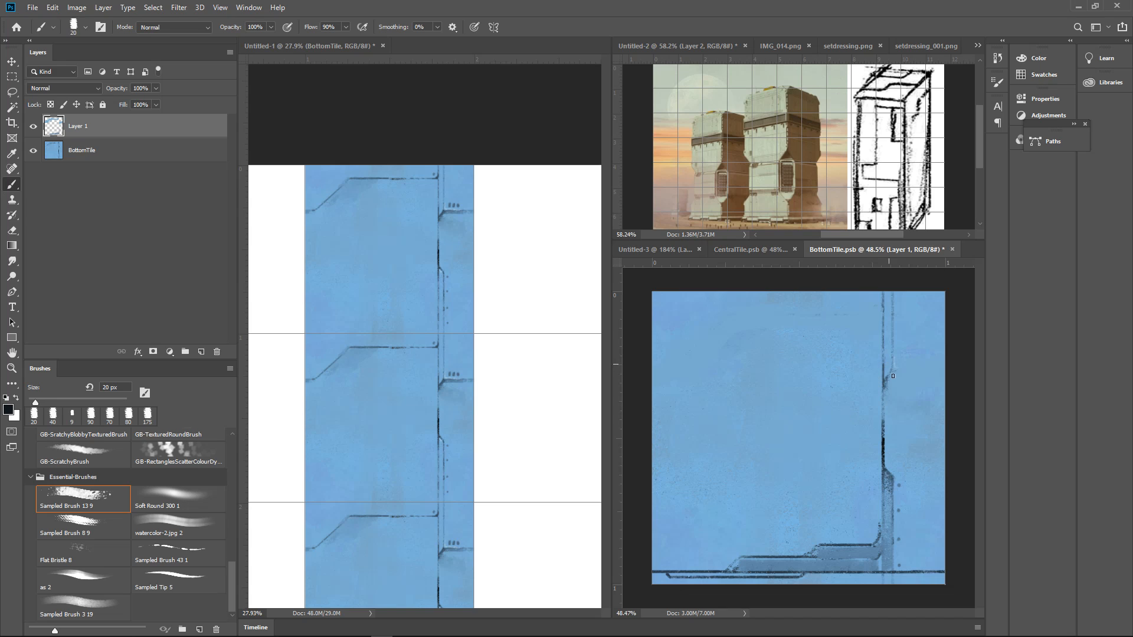
pyautogui.moveTo(885, 380); pyautogui.dragTo(886, 470)
pyautogui.moveTo(886, 386); pyautogui.dragTo(894, 350)
pyautogui.click(885, 380)
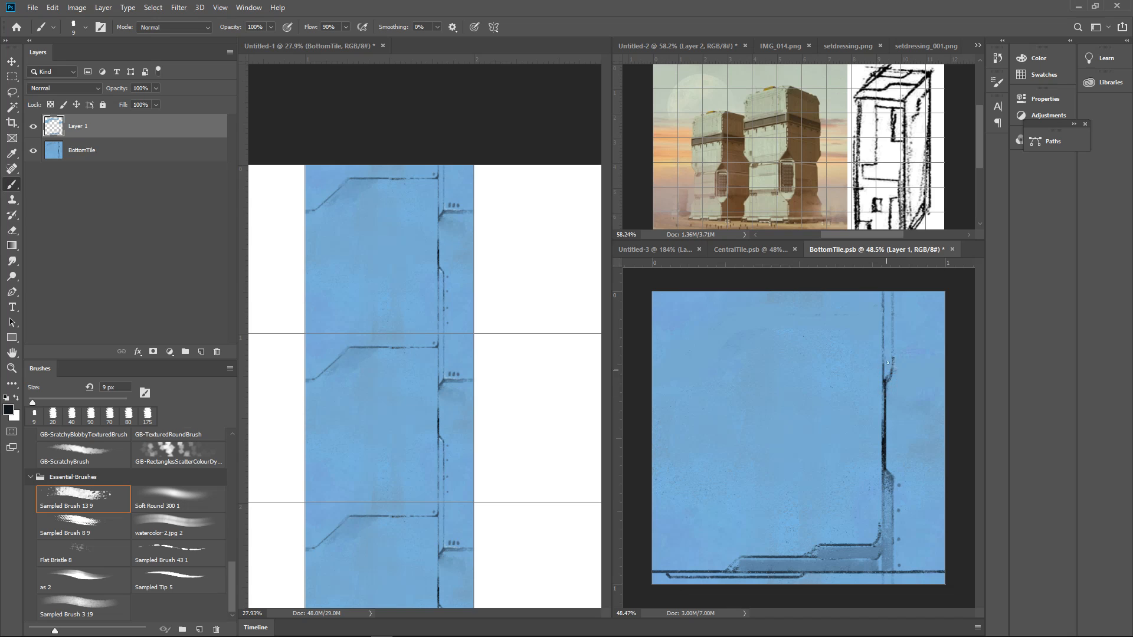
# Paint small dark marks above the stepped panel and dark vent blocks inside the vertical strip at 9 px
pyautogui.click(862, 539)
pyautogui.click(872, 513)
pyautogui.moveTo(891, 481)
pyautogui.mouseDown()
pyautogui.moveTo(893, 556)
pyautogui.moveTo(892, 546)
pyautogui.mouseUp()
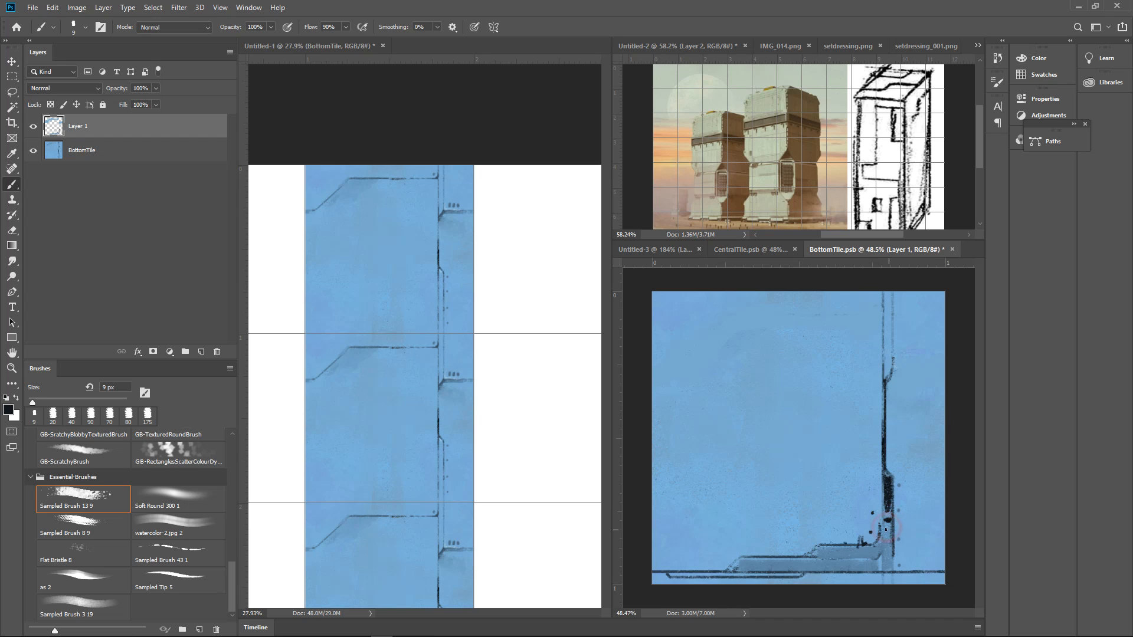
pyautogui.moveTo(885, 496); pyautogui.dragTo(884, 540)
# Extend the vertical strip's outer edge down to the lower panel line and finish it with a dark foot
pyautogui.moveTo(932, 457)
pyautogui.mouseDown()
pyautogui.moveTo(879, 482)
pyautogui.moveTo(909, 469)
pyautogui.moveTo(905, 502)
pyautogui.mouseUp()
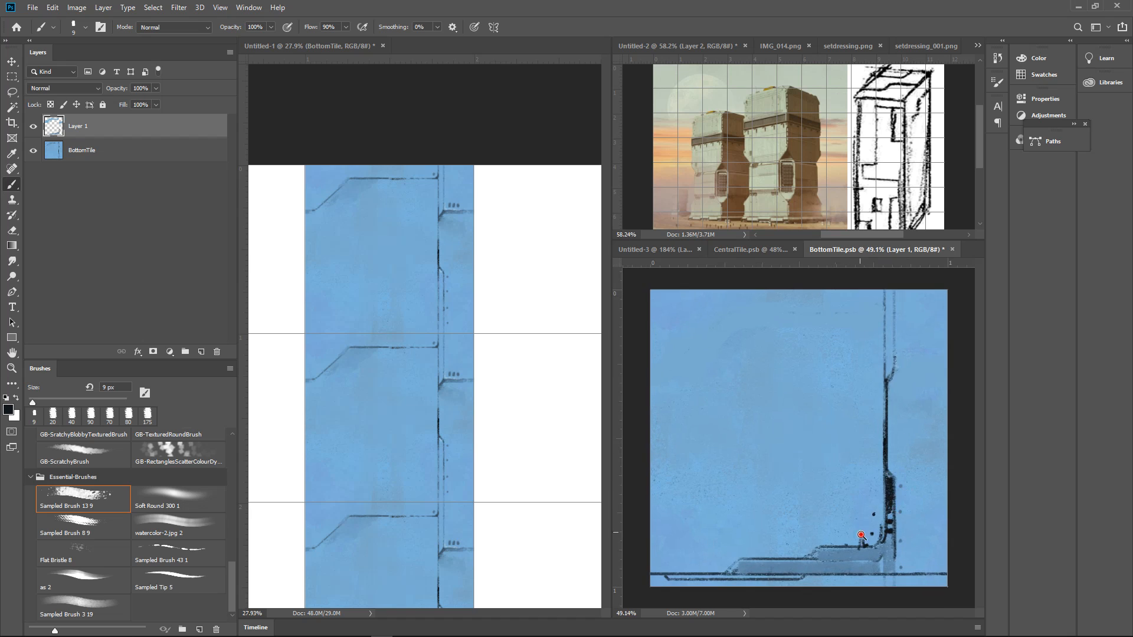
pyautogui.moveTo(865, 534)
pyautogui.mouseDown()
pyautogui.moveTo(905, 511)
pyautogui.moveTo(784, 524)
pyautogui.mouseUp()
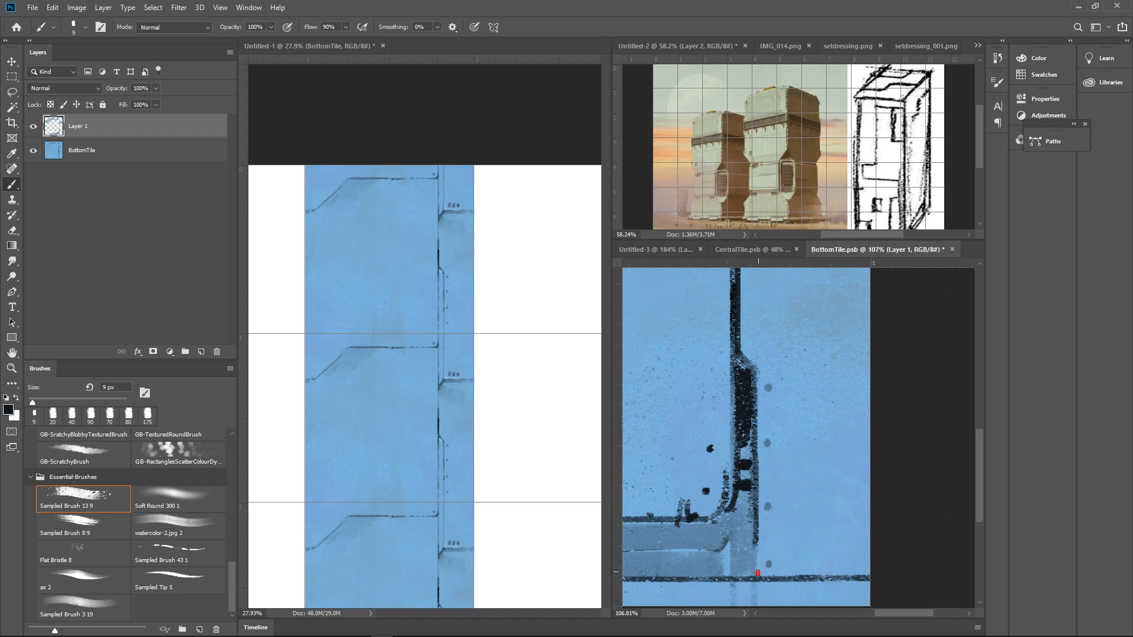
pyautogui.moveTo(757, 573); pyautogui.dragTo(765, 575)
pyautogui.moveTo(756, 534); pyautogui.dragTo(761, 567)
pyautogui.moveTo(800, 459); pyautogui.dragTo(773, 508)
# Sample the surrounding blue and paint out the leftover vertical line ends below the lower panel line at 30 px
pyautogui.keyDown('alt'); pyautogui.click(762, 529); pyautogui.keyUp('alt')
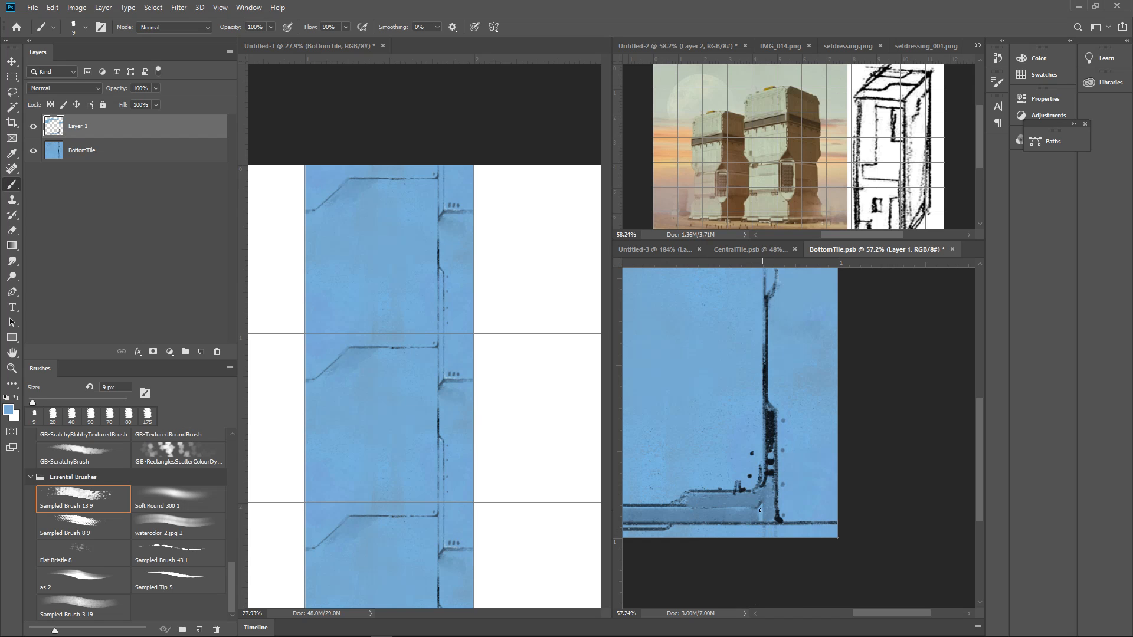
pyautogui.press(']')
pyautogui.press(']')
pyautogui.moveTo(758, 533); pyautogui.dragTo(764, 534)
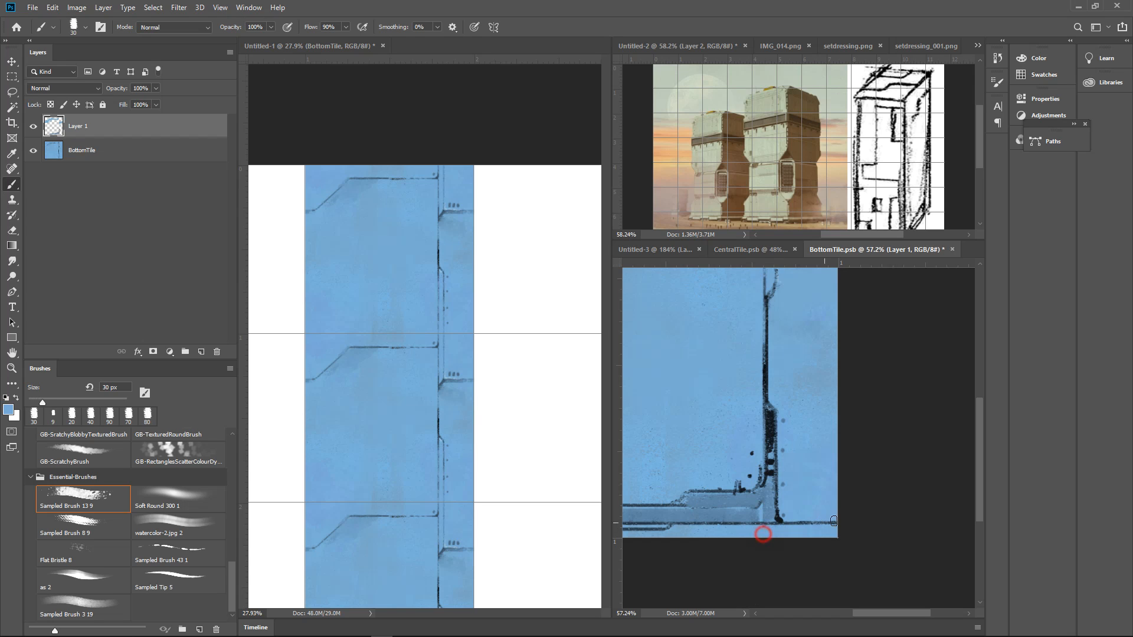
pyautogui.keyDown('alt'); pyautogui.click(828, 523); pyautogui.keyUp('alt')
pyautogui.moveTo(844, 516); pyautogui.dragTo(809, 518)
pyautogui.keyDown('alt'); pyautogui.click(847, 486); pyautogui.keyUp('alt')
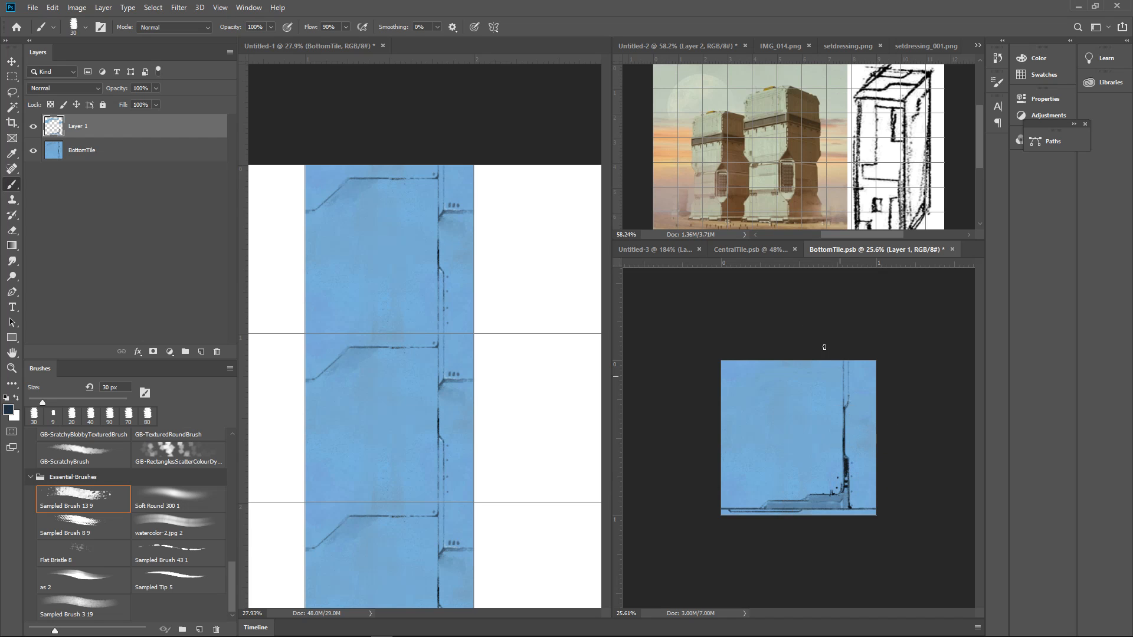
# Set the foreground colour to a dark purple with a hue of about 280°
pyautogui.click(9, 409)
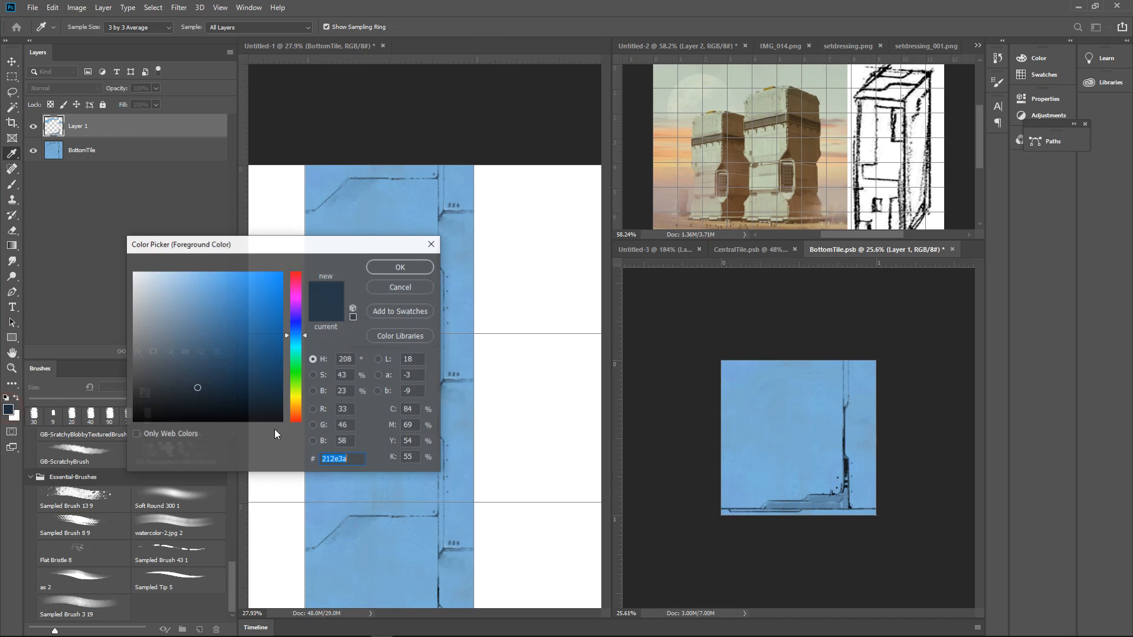
pyautogui.click(296, 325)
pyautogui.moveTo(296, 326); pyautogui.dragTo(298, 306)
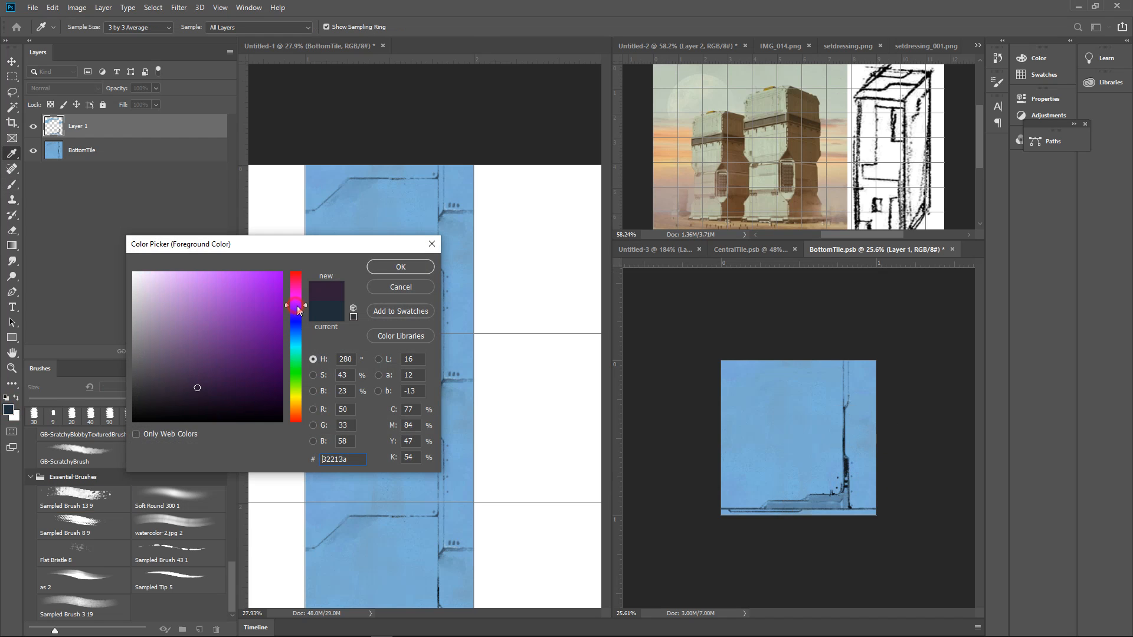
pyautogui.click(206, 368)
pyautogui.click(401, 267)
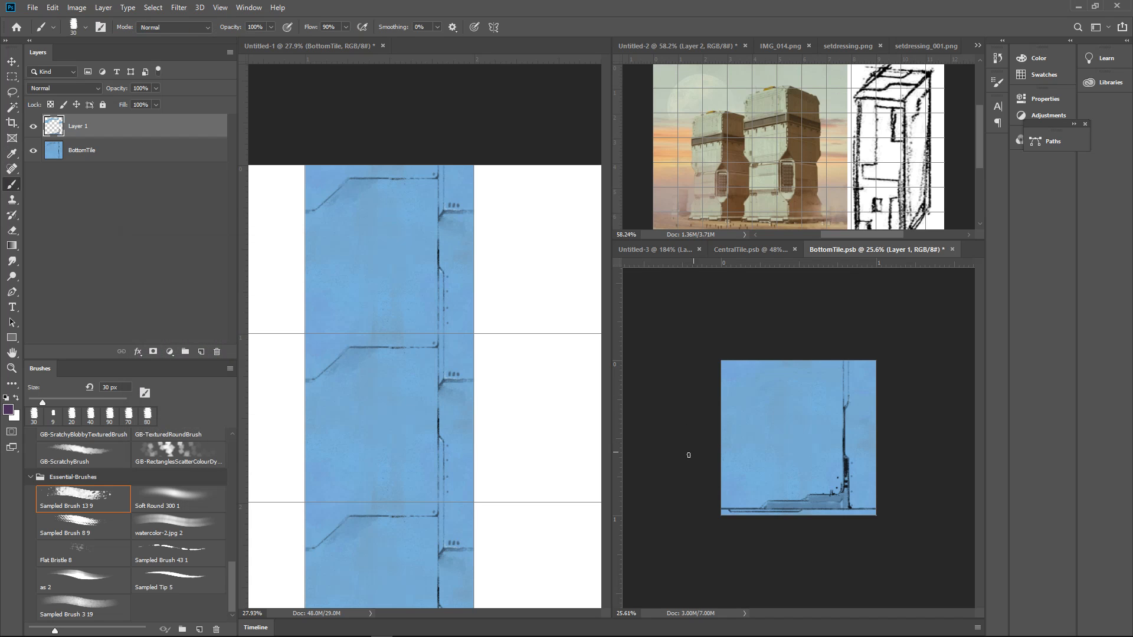
# Try a purple band along the tile's lower edge with Sampled Brush 13 9 at 175 px, then undo it
pyautogui.press(']')
pyautogui.press(']')
pyautogui.press(']')
pyautogui.press(']')
pyautogui.press(']')
pyautogui.press(']')
pyautogui.press(']')
pyautogui.press(']')
pyautogui.press(']')
pyautogui.press(']')
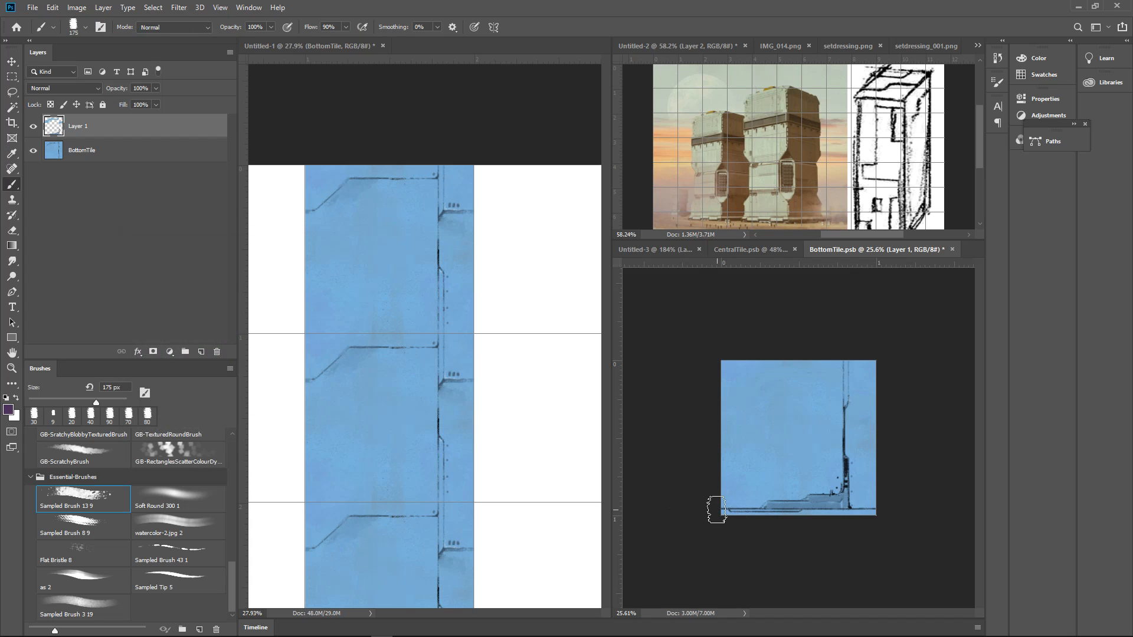
pyautogui.moveTo(711, 507)
pyautogui.mouseDown()
pyautogui.moveTo(897, 507)
pyautogui.moveTo(683, 523)
pyautogui.mouseUp()
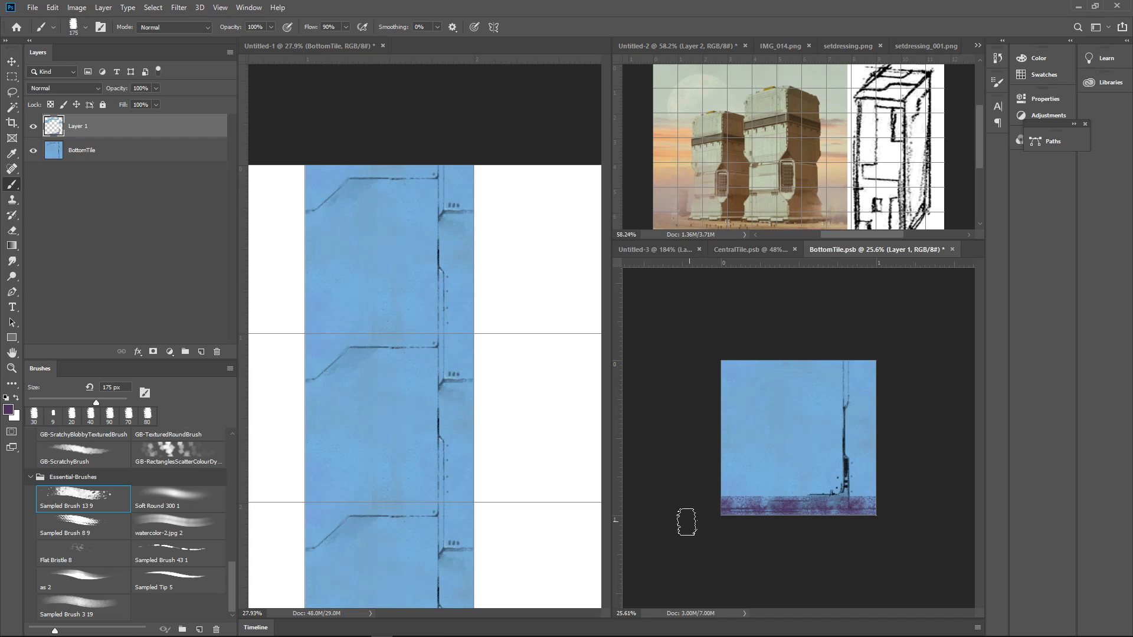
pyautogui.hotkey('ctrl', 'z')
pyautogui.hotkey('ctrl', 'z')
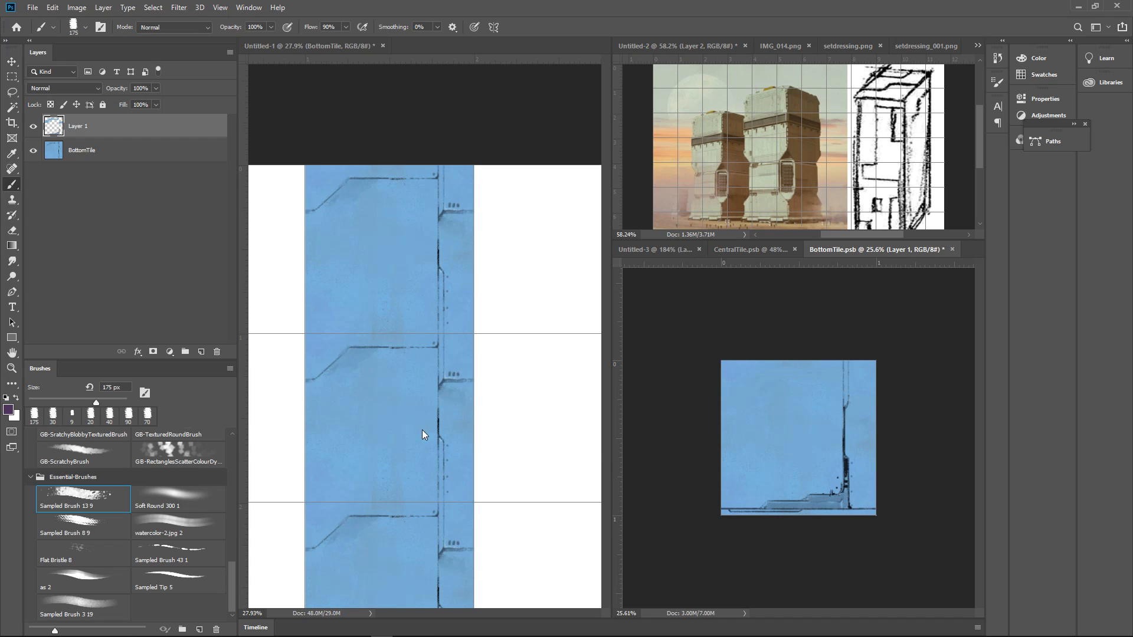
# Glaze a translucent purple band over the tile's lower edge with the watercolor-2.jpg 2 brush at 300 px
pyautogui.click(184, 523)
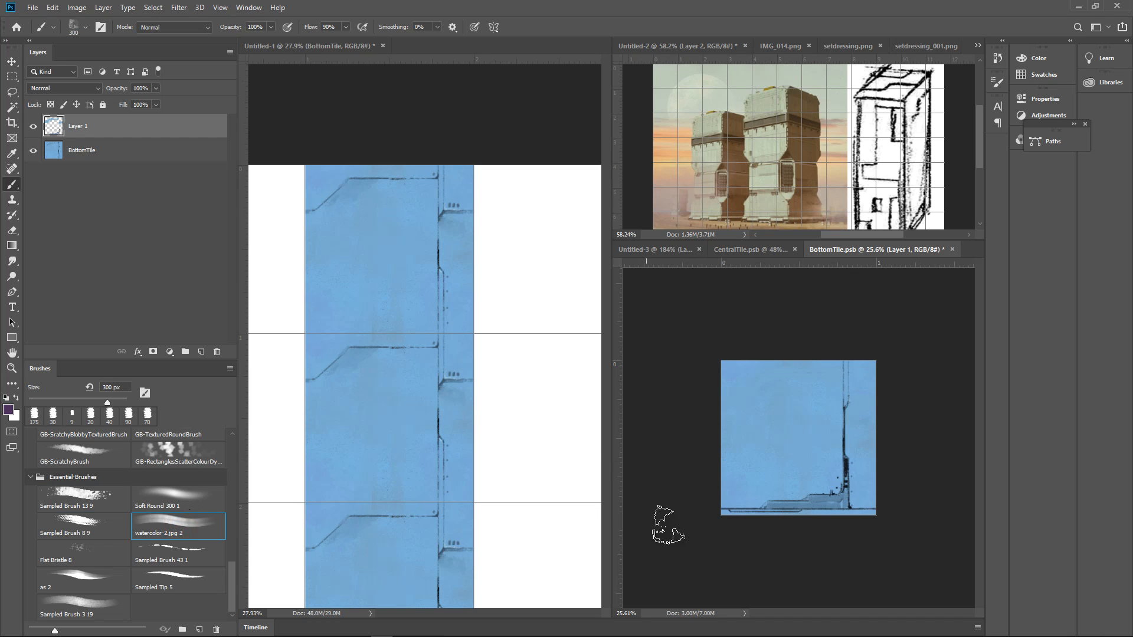
pyautogui.moveTo(691, 519); pyautogui.dragTo(911, 522)
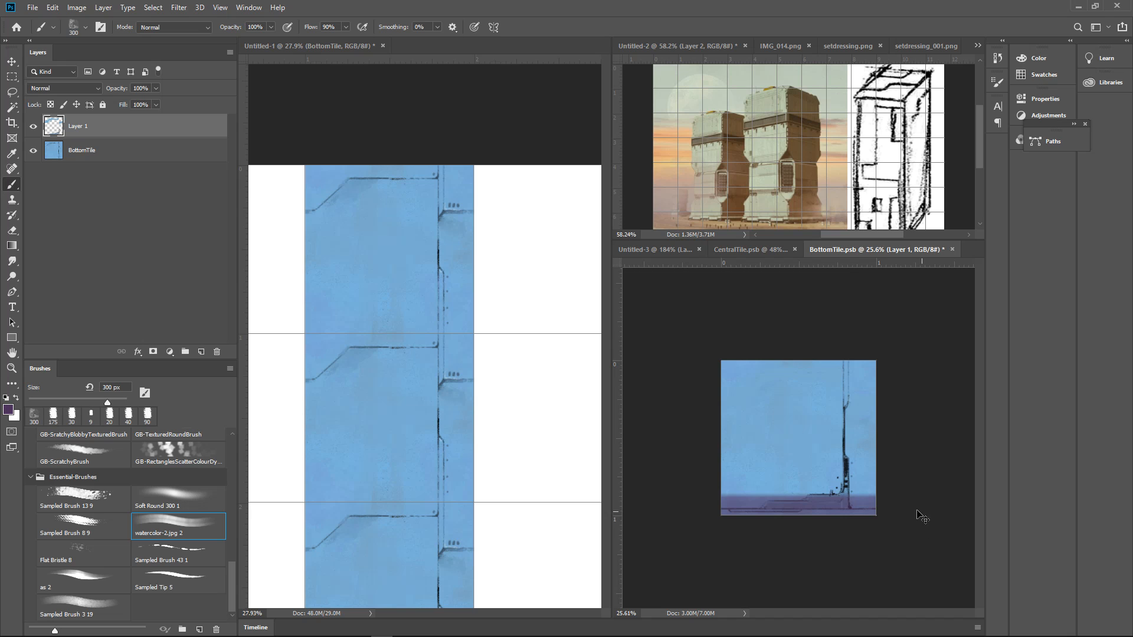
pyautogui.hotkey('ctrl', 'z')
pyautogui.moveTo(708, 521); pyautogui.dragTo(911, 523)
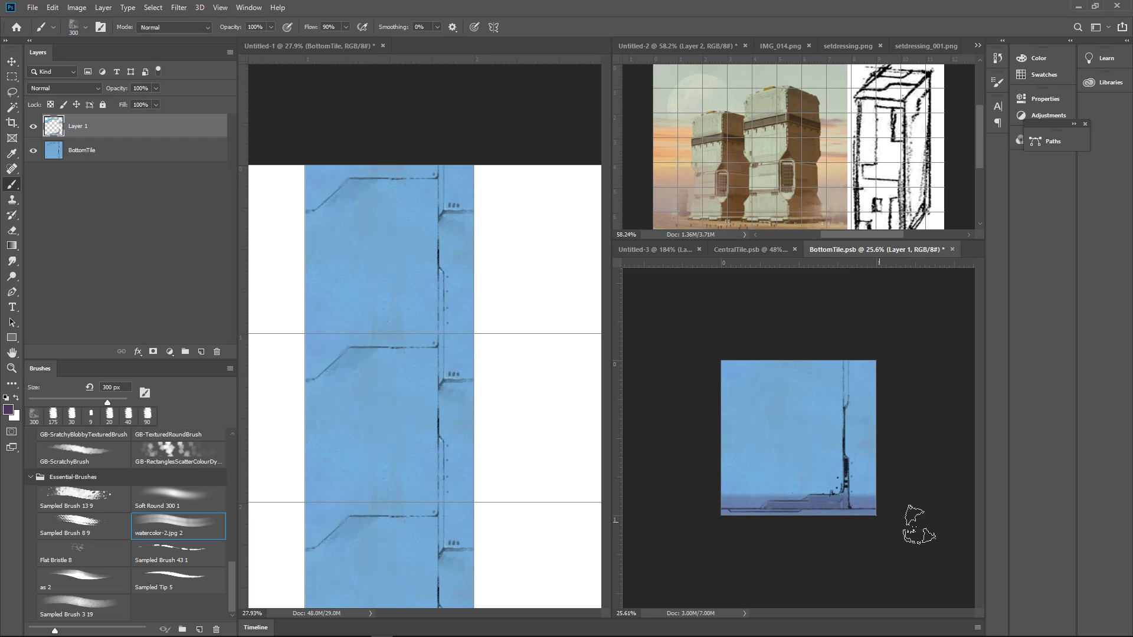
pyautogui.moveTo(839, 532); pyautogui.dragTo(900, 498)
pyautogui.moveTo(921, 496)
pyautogui.mouseDown()
pyautogui.moveTo(867, 511)
pyautogui.moveTo(935, 499)
pyautogui.moveTo(926, 488)
pyautogui.mouseUp()
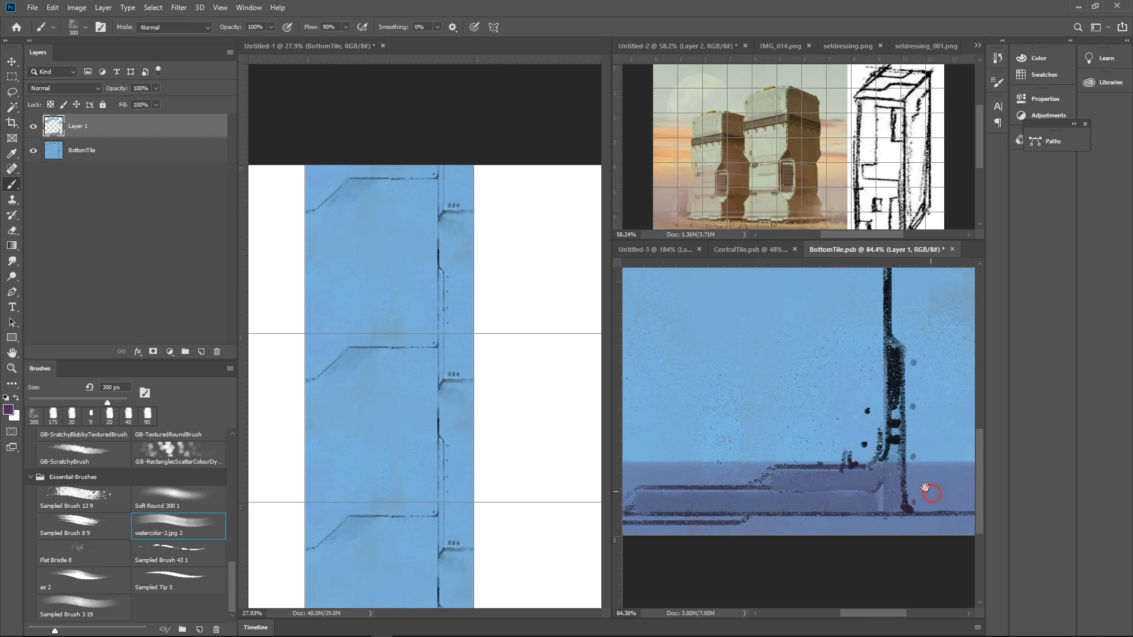
# Sample the near-black of the vertical detail and glaze a dark strip along the purple band's upper edge with watercolor-2.jpg 2 at 90 px
pyautogui.keyDown('alt'); pyautogui.click(897, 370); pyautogui.keyUp('alt')
pyautogui.moveTo(915, 440); pyautogui.dragTo(881, 456)
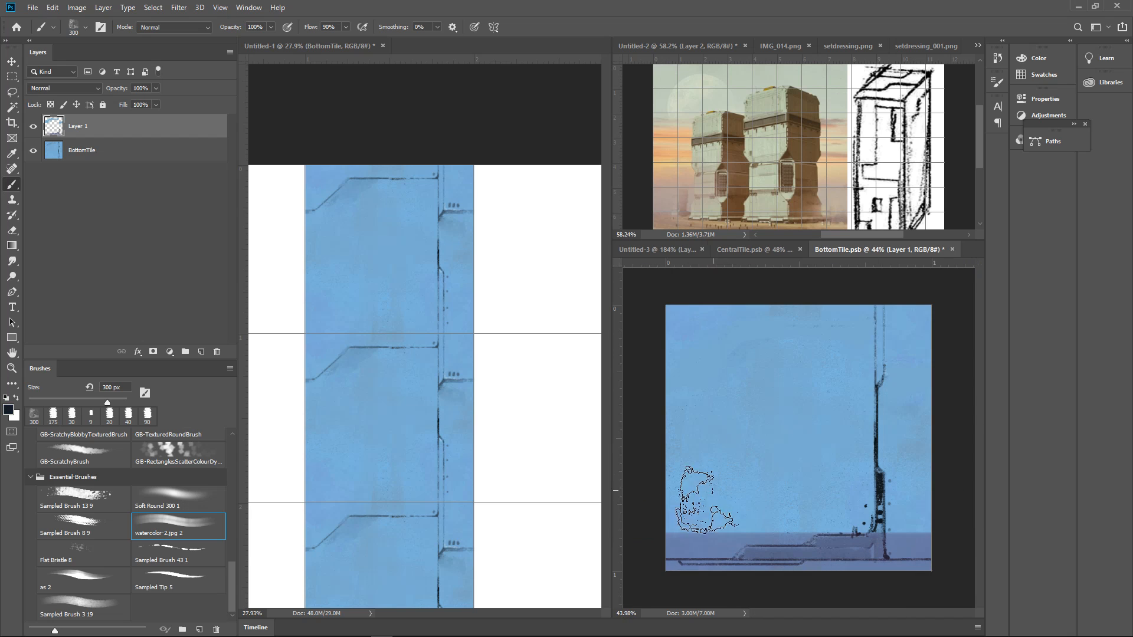
pyautogui.press('[')
pyautogui.press('[')
pyautogui.press('[')
pyautogui.press('[')
pyautogui.press('[')
pyautogui.press('[')
pyautogui.press('[')
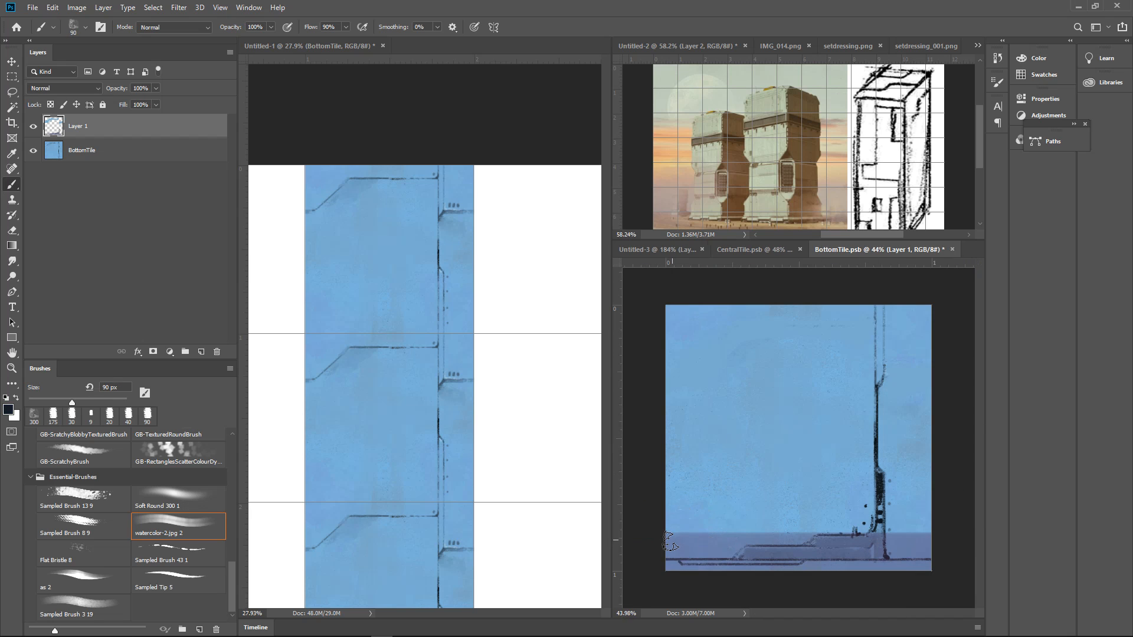
pyautogui.moveTo(669, 542)
pyautogui.mouseDown()
pyautogui.moveTo(943, 539)
pyautogui.moveTo(972, 519)
pyautogui.mouseUp()
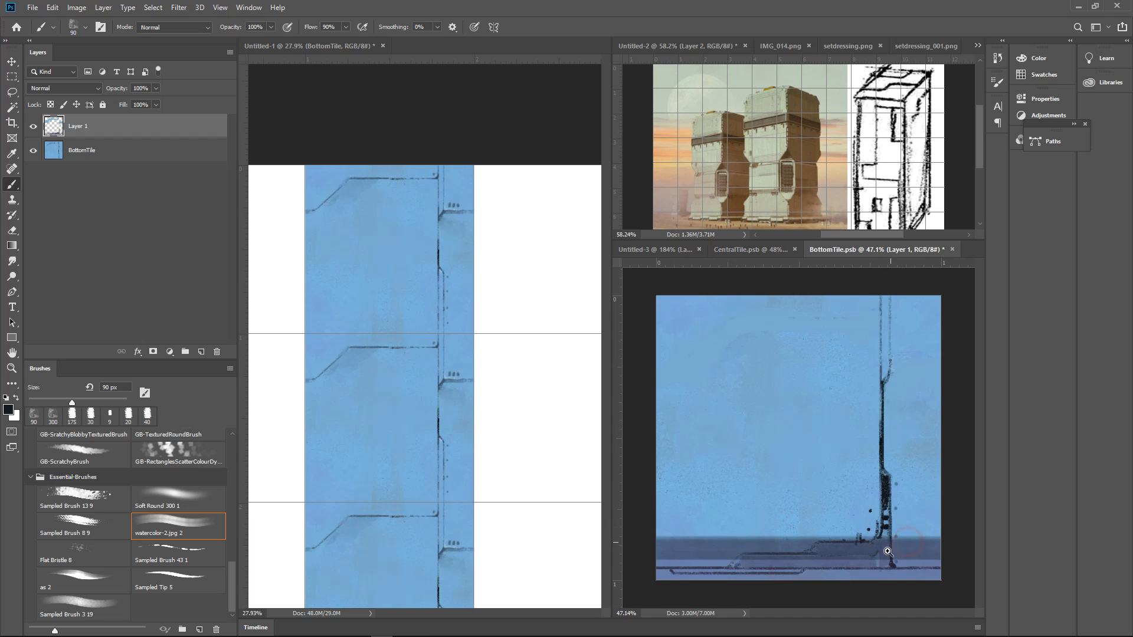
# Sample the light wall blue and paint speckled highlights inside both stepped base panels with Sampled Brush 13 9 at 35 px
pyautogui.moveTo(888, 551); pyautogui.dragTo(926, 550)
pyautogui.moveTo(926, 549); pyautogui.dragTo(924, 436)
pyautogui.keyDown('alt'); pyautogui.click(807, 375); pyautogui.keyUp('alt')
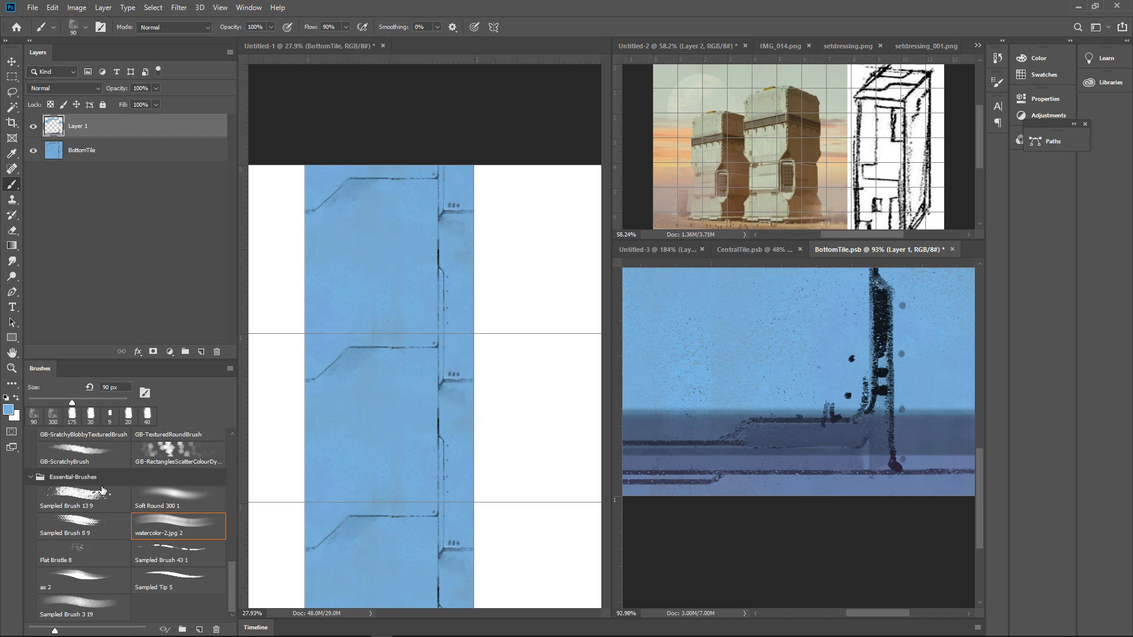
pyautogui.click(76, 497)
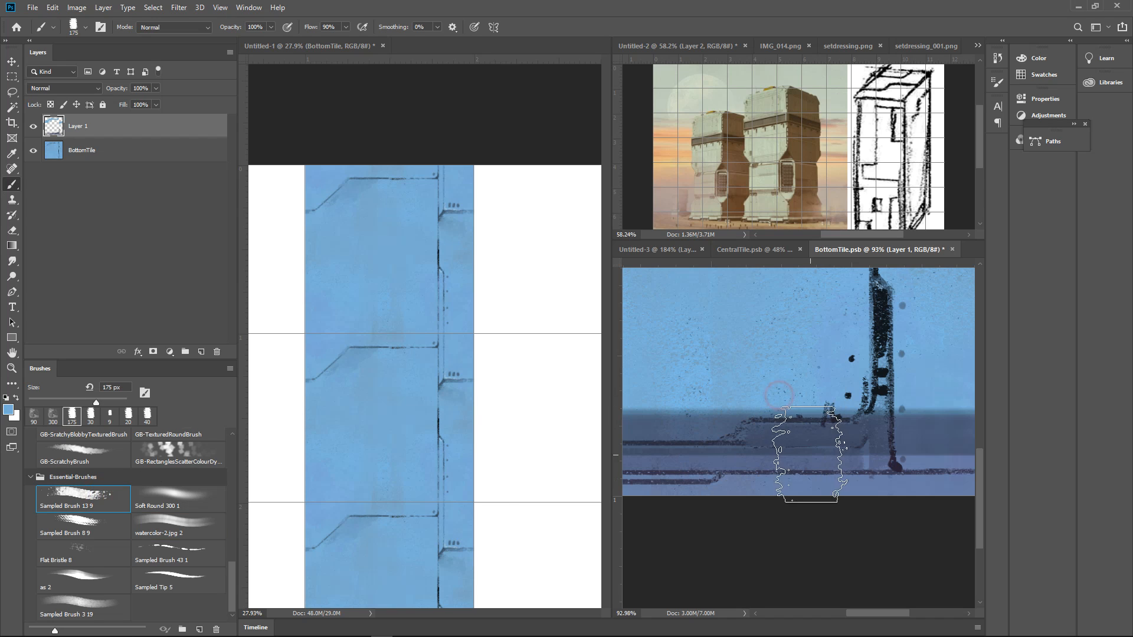
pyautogui.press('[')
pyautogui.press('[')
pyautogui.press('[')
pyautogui.press('[')
pyautogui.press('[')
pyautogui.press('[')
pyautogui.press('[')
pyautogui.press('[')
pyautogui.press('[')
pyautogui.press('[')
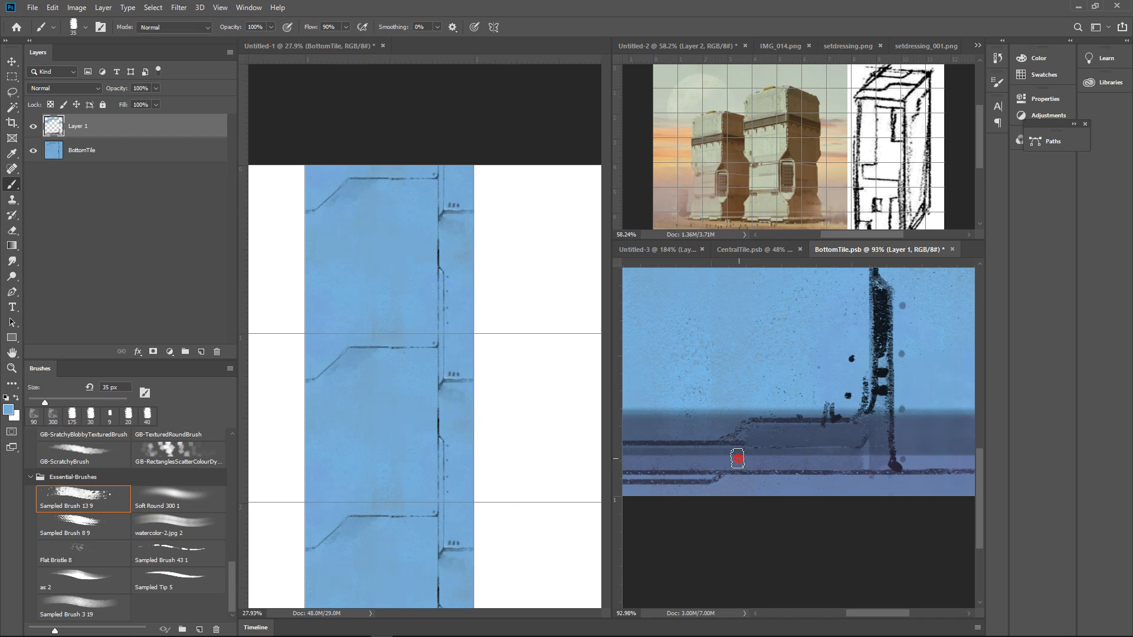
pyautogui.moveTo(740, 459)
pyautogui.mouseDown()
pyautogui.moveTo(872, 457)
pyautogui.moveTo(656, 458)
pyautogui.mouseUp()
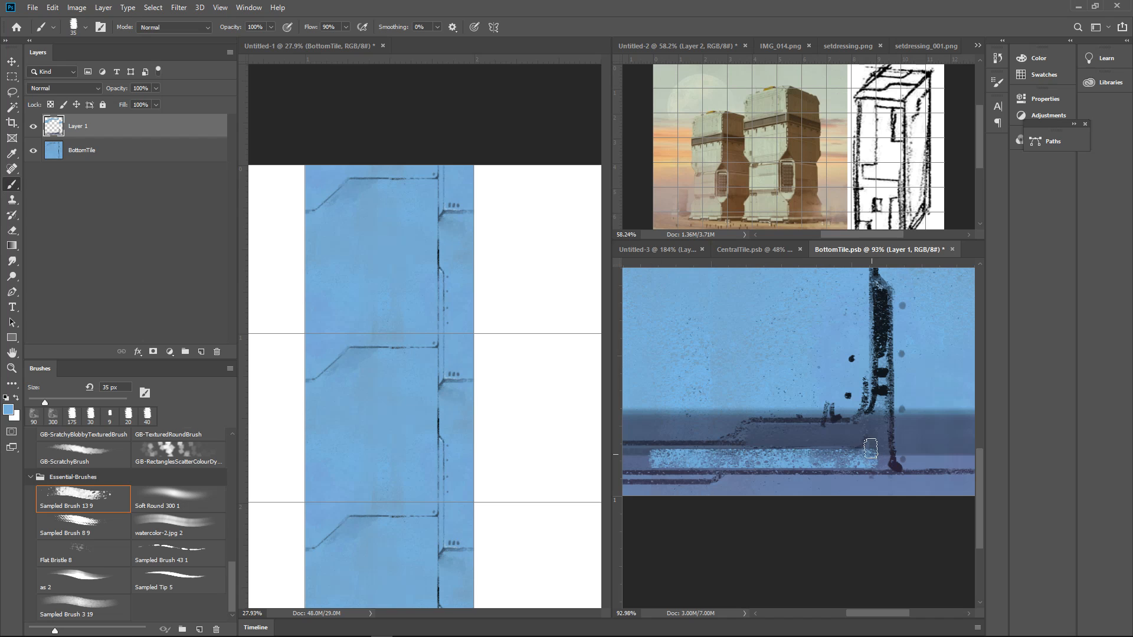
pyautogui.moveTo(761, 431)
pyautogui.mouseDown()
pyautogui.moveTo(852, 432)
pyautogui.moveTo(767, 429)
pyautogui.mouseUp()
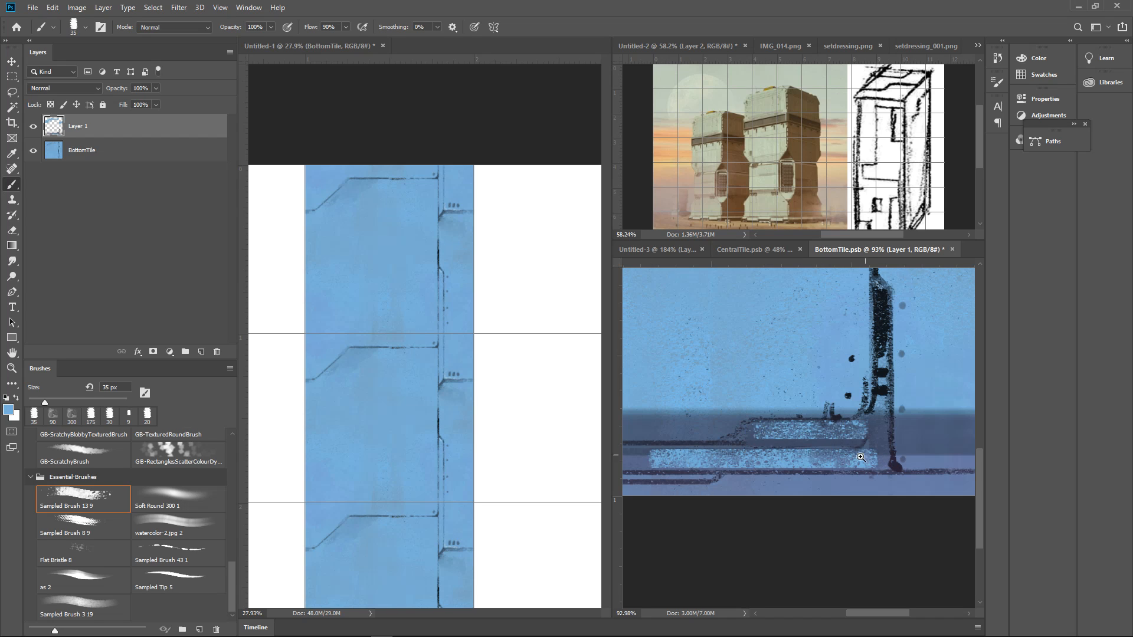
# Extend the light blue texture to the lower panel's left end and onto the base section right of the vertical line
pyautogui.moveTo(860, 457); pyautogui.dragTo(835, 447)
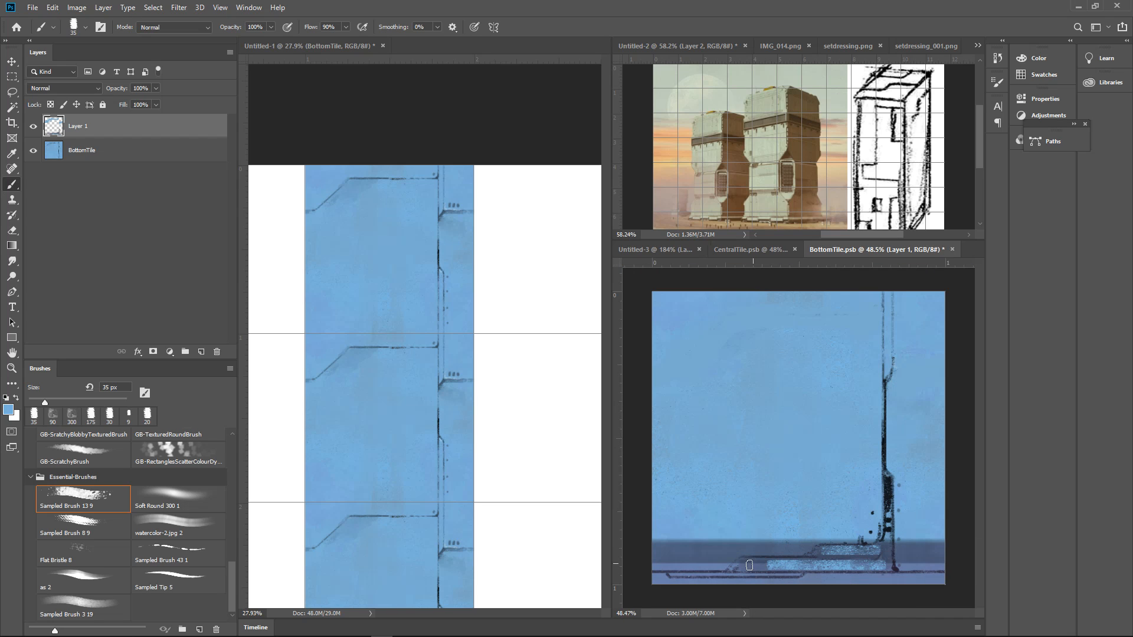
pyautogui.moveTo(744, 565); pyautogui.dragTo(773, 566)
pyautogui.moveTo(903, 565); pyautogui.dragTo(931, 564)
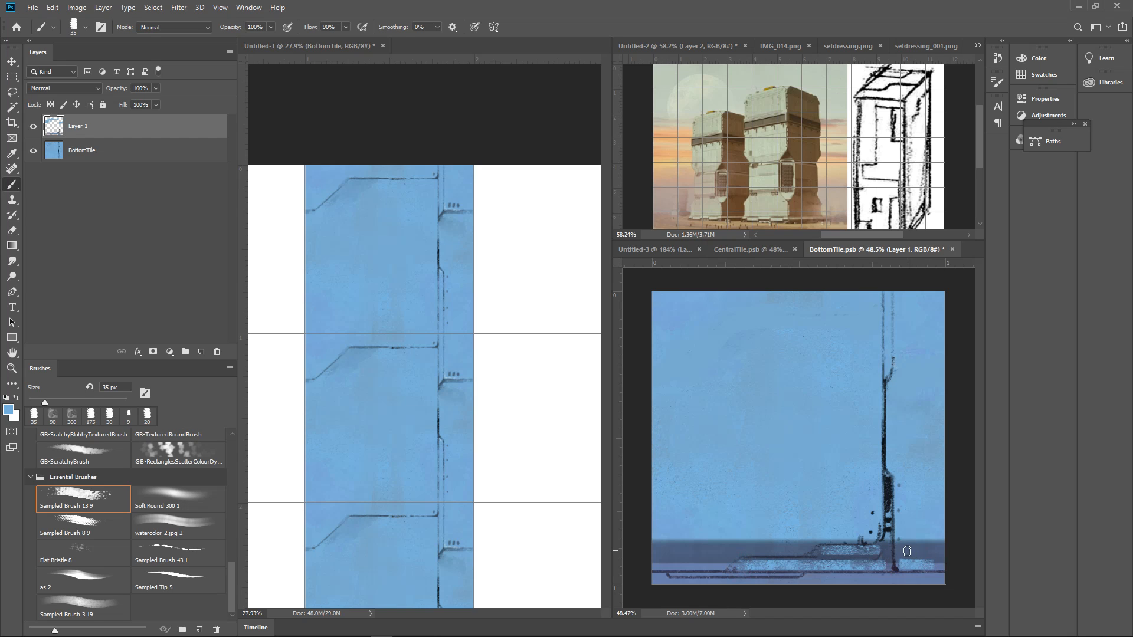
# Sample a mid blue and paint the upper panel's curved corner up into the vertical line at 25 px
pyautogui.moveTo(888, 533)
pyautogui.mouseDown()
pyautogui.moveTo(864, 548)
pyautogui.moveTo(909, 529)
pyautogui.mouseUp()
pyautogui.moveTo(910, 528); pyautogui.dragTo(903, 511)
pyautogui.keyDown('alt'); pyautogui.click(859, 500); pyautogui.keyUp('alt')
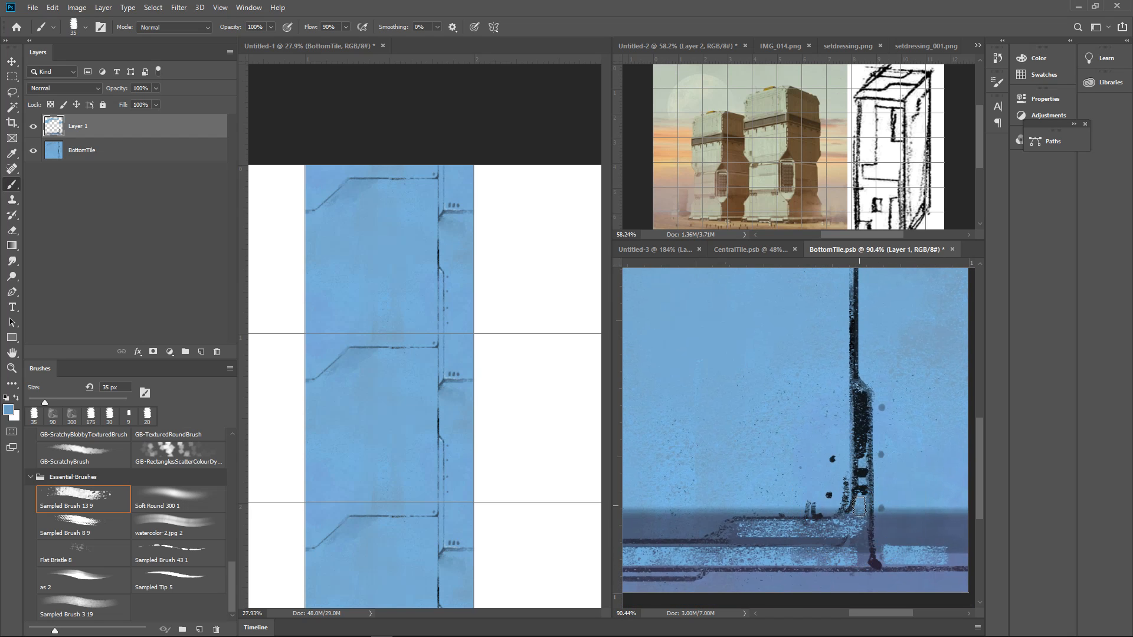
pyautogui.press('[')
pyautogui.moveTo(848, 522)
pyautogui.mouseDown()
pyautogui.moveTo(758, 533)
pyautogui.moveTo(854, 525)
pyautogui.moveTo(860, 423)
pyautogui.moveTo(858, 544)
pyautogui.mouseUp()
# Sample near-black and redraw the dark outline around the upper panel's curved corner and slanted step at 9 px
pyautogui.keyDown('alt'); pyautogui.click(860, 424); pyautogui.keyUp('alt')
pyautogui.press('[')
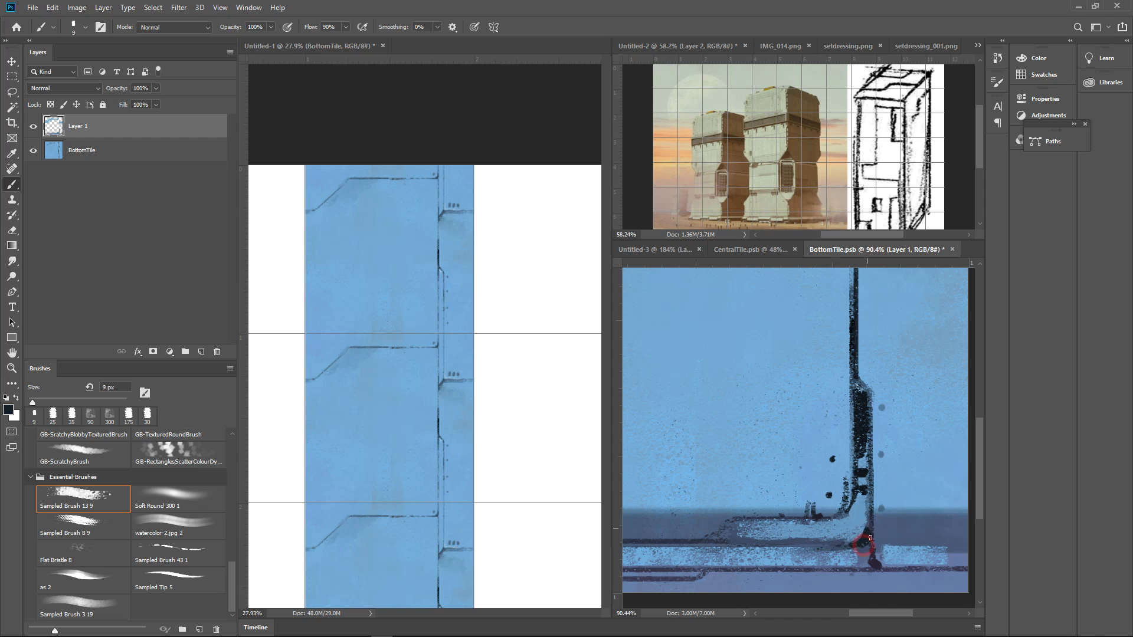
pyautogui.scroll(-5, 871, 538)
pyautogui.scroll(5, 842, 540)
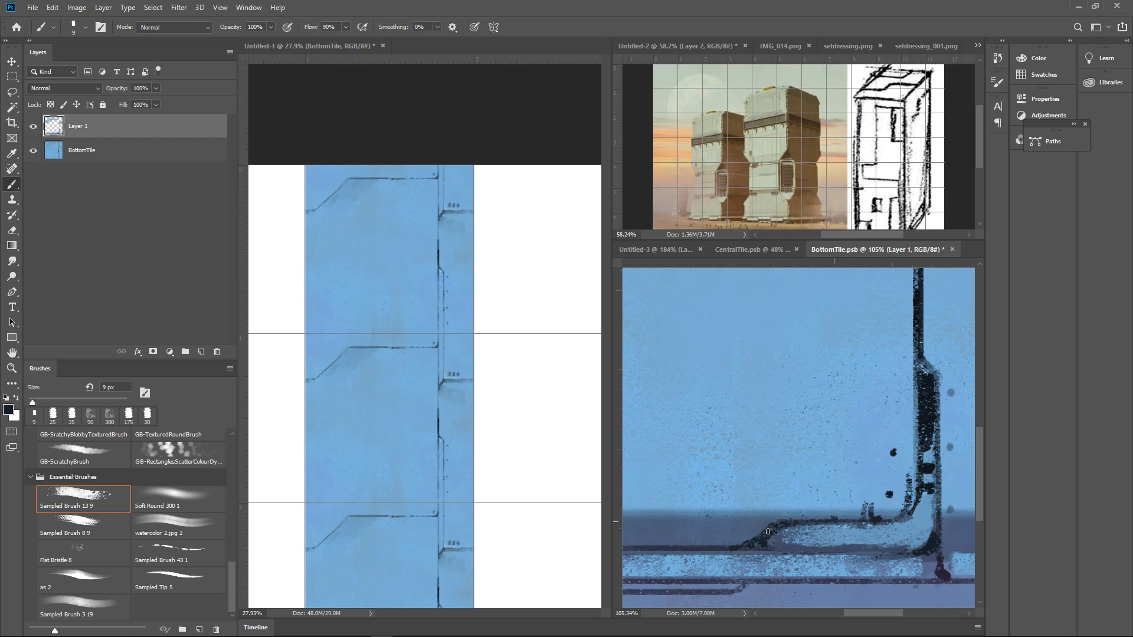
# Sample the dark band's muted blue and paint small bumps along its top edge, left of the upper panel
pyautogui.scroll(-5, 768, 532)
pyautogui.scroll(4, 768, 529)
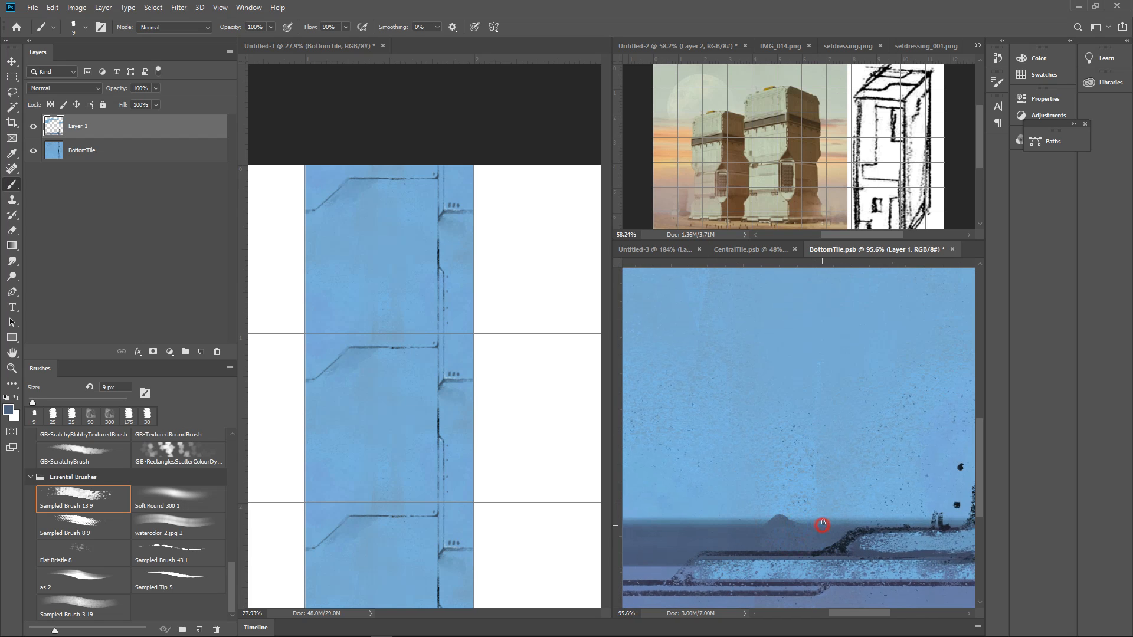
pyautogui.scroll(-3, 774, 532)
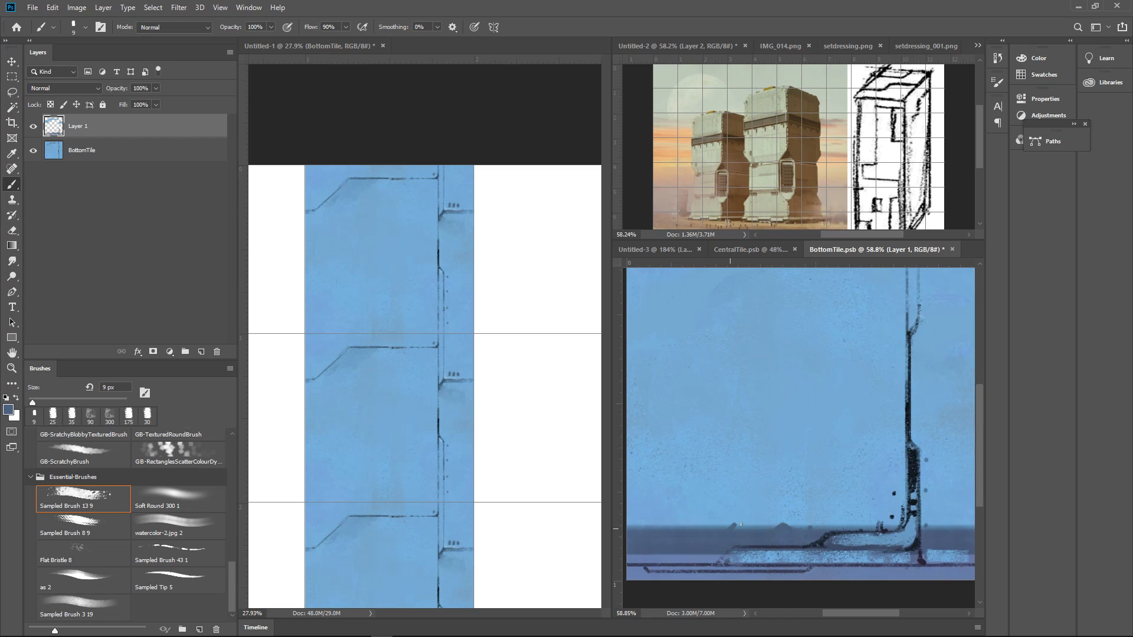
pyautogui.keyDown('alt'); pyautogui.click(739, 522); pyautogui.keyUp('alt')
pyautogui.scroll(-3, 861, 528)
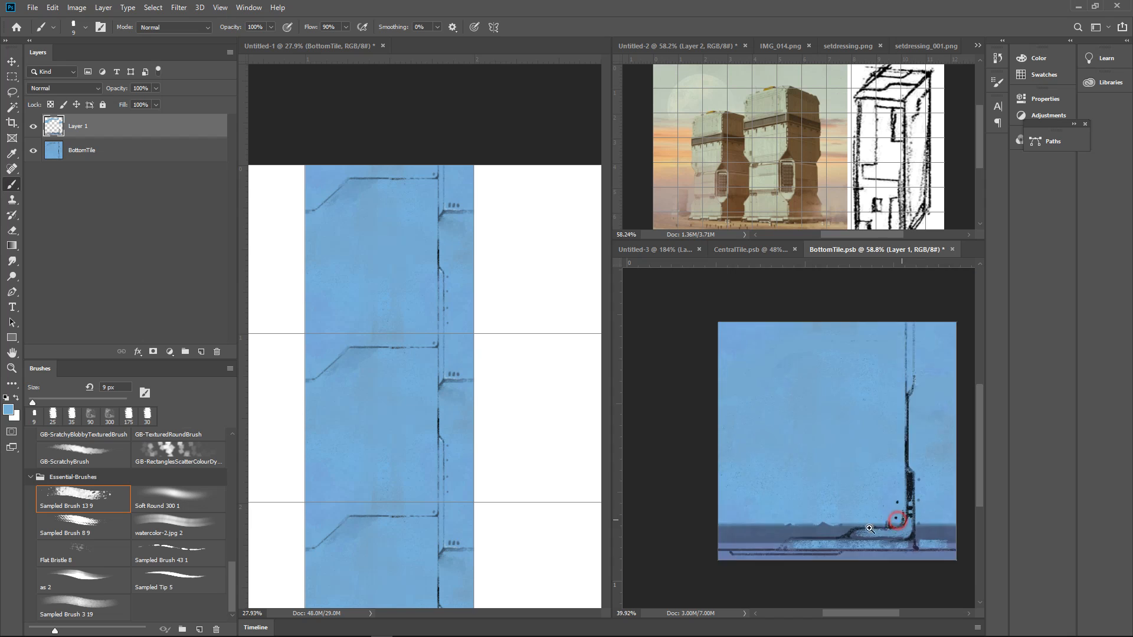
# Sample near-black and draw a small slanted strut left of the upper panel, plus a thin line along the band's left part
pyautogui.scroll(4, 861, 528)
pyautogui.keyDown('alt'); pyautogui.click(912, 470); pyautogui.keyUp('alt')
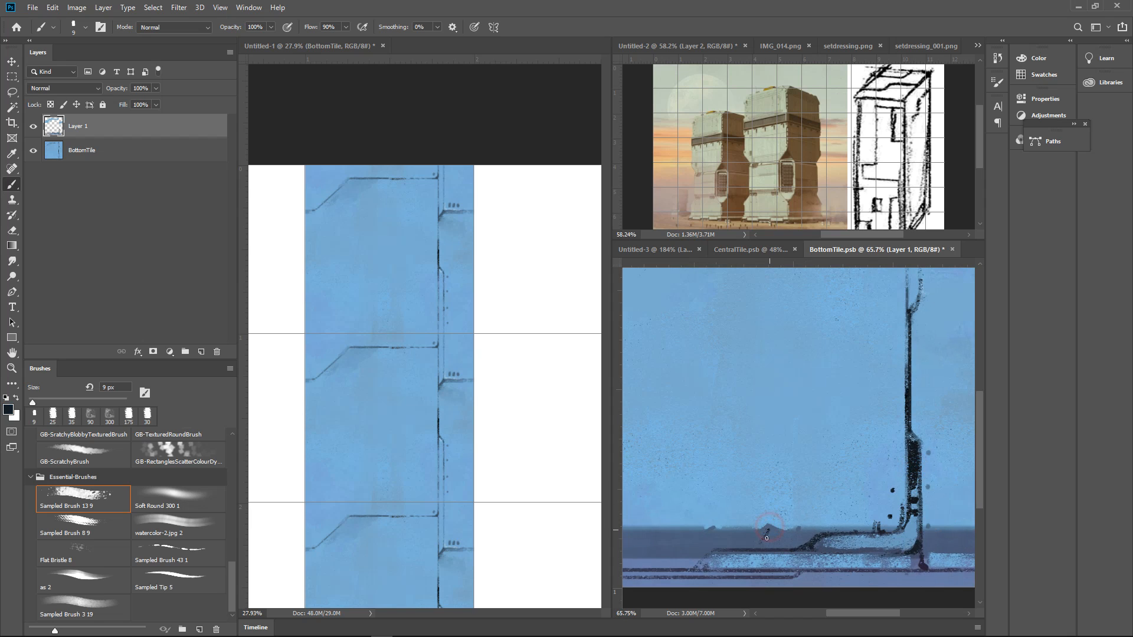
pyautogui.moveTo(751, 547); pyautogui.dragTo(823, 527)
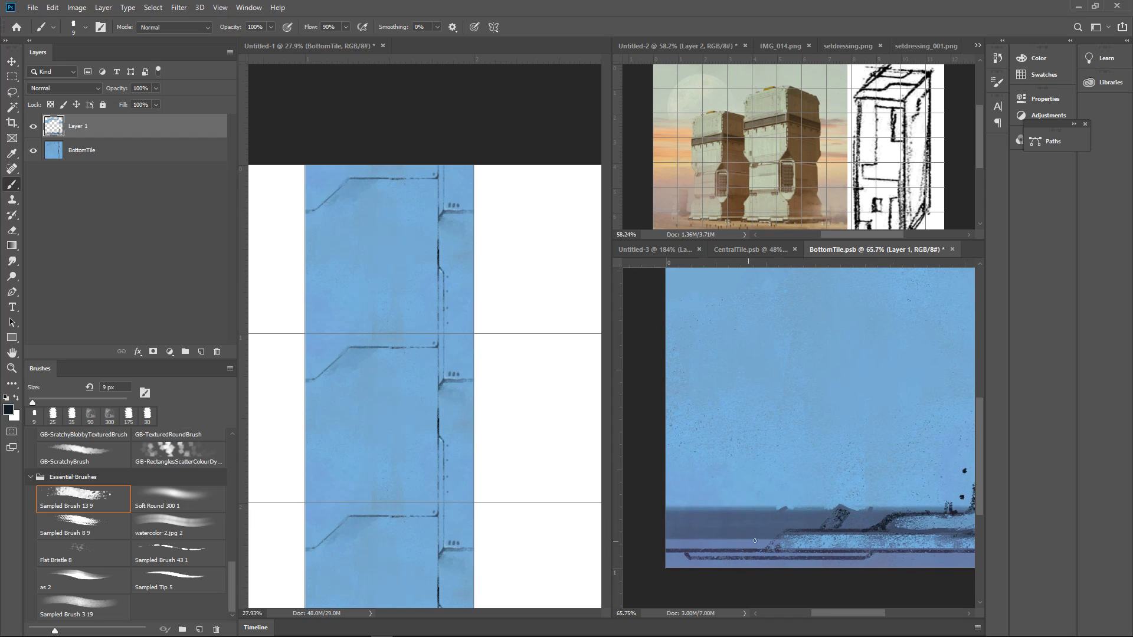
pyautogui.moveTo(673, 540); pyautogui.dragTo(776, 537)
# Sample the surrounding blues and paint a lighter face inside the small slanted strut
pyautogui.scroll(-5, 891, 534)
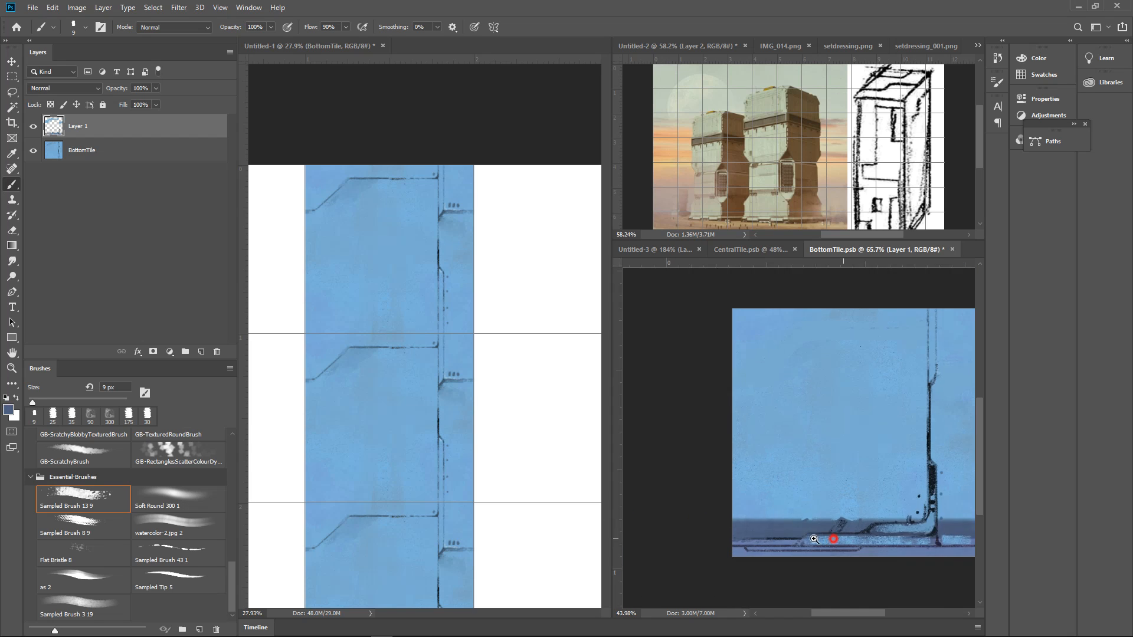
pyautogui.scroll(5, 890, 533)
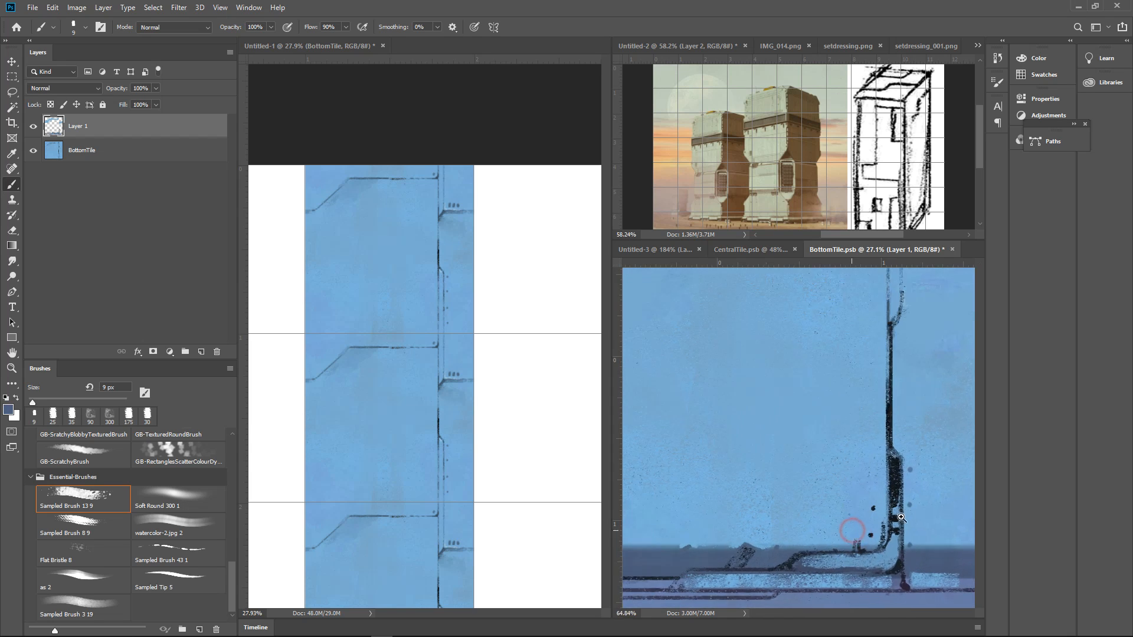
pyautogui.scroll(2, 767, 517)
pyautogui.keyDown('alt'); pyautogui.click(749, 477); pyautogui.keyUp('alt')
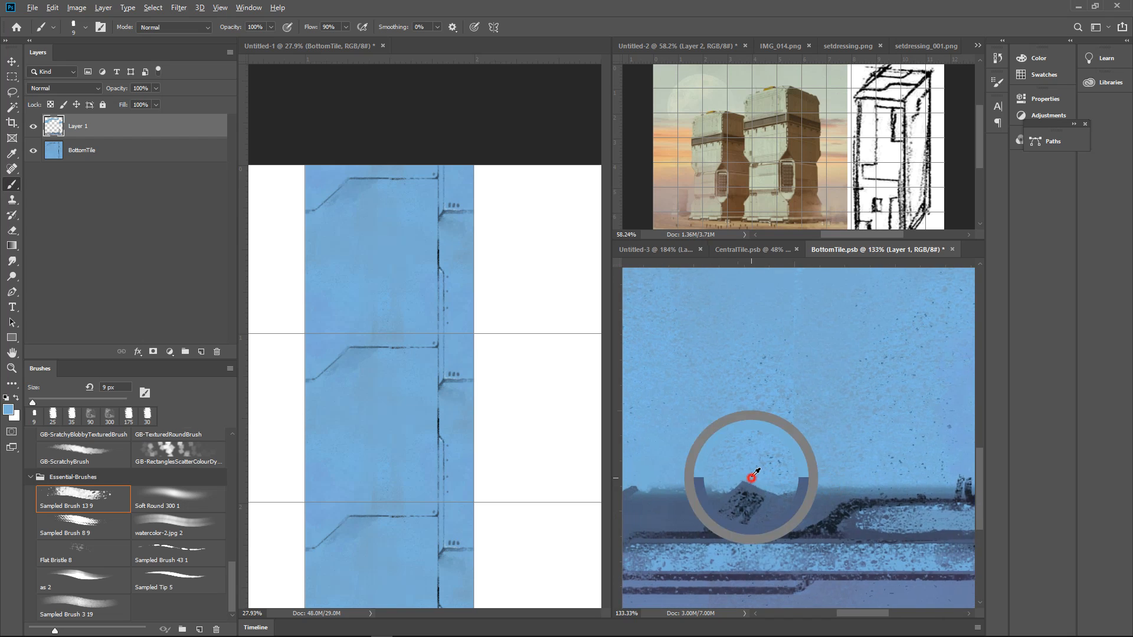
pyautogui.keyDown('alt'); pyautogui.click(744, 498); pyautogui.keyUp('alt')
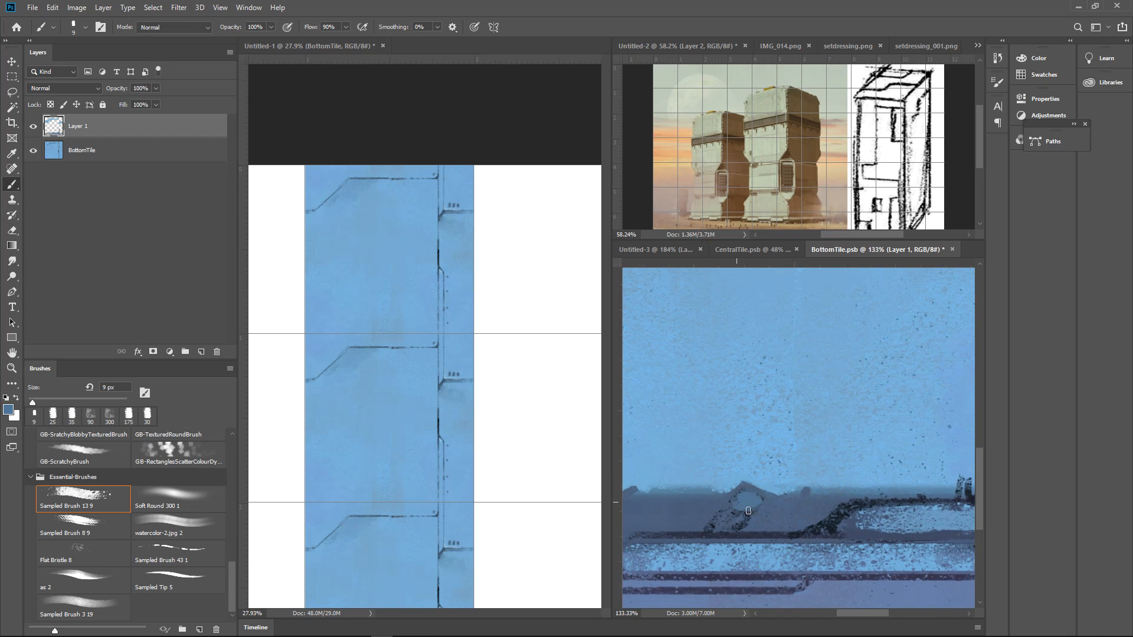
pyautogui.scroll(-6, 829, 494)
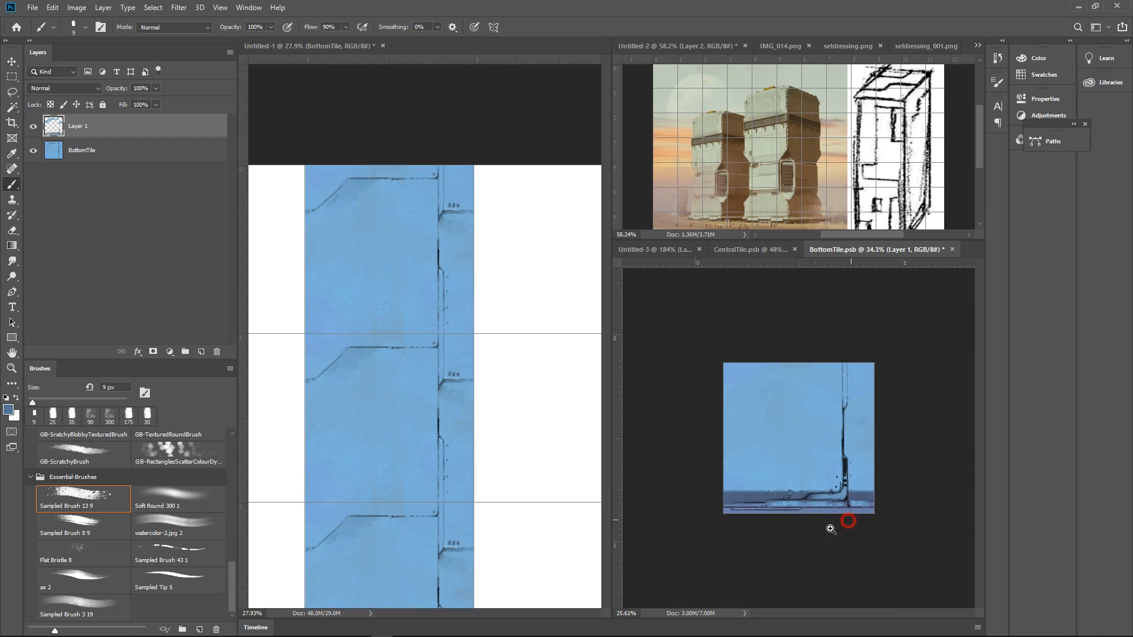
pyautogui.scroll(2, 830, 514)
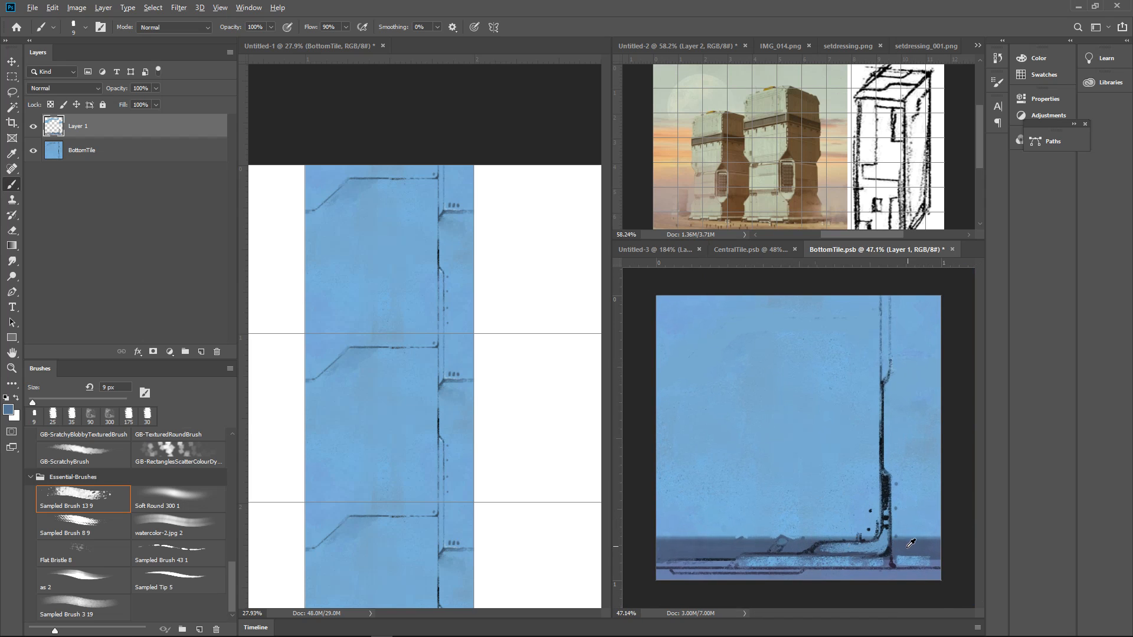
# Brush muted dark blue texture around the vertical line above its thick section with Sampled Brush 13 9 at 90 px
pyautogui.press(']')
pyautogui.press(']')
pyautogui.press(']')
pyautogui.press(']')
pyautogui.press(']')
pyautogui.moveTo(883, 423); pyautogui.dragTo(877, 509)
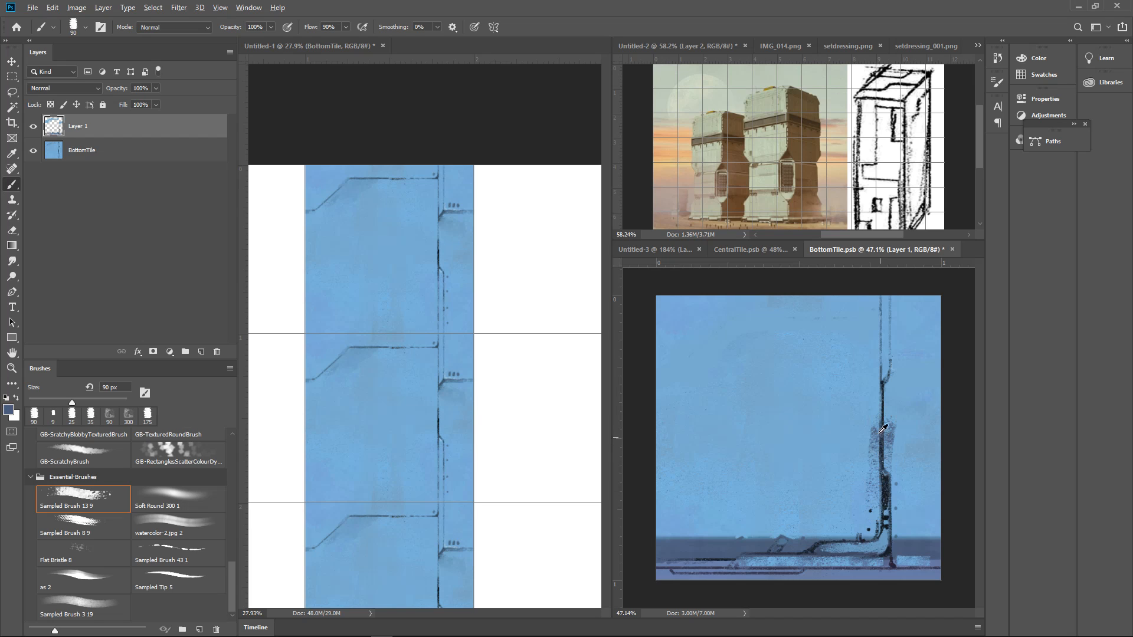
pyautogui.keyDown('alt'); pyautogui.click(879, 435); pyautogui.keyUp('alt')
pyautogui.moveTo(873, 428)
pyautogui.mouseDown()
pyautogui.moveTo(868, 477)
pyautogui.moveTo(844, 481)
pyautogui.mouseUp()
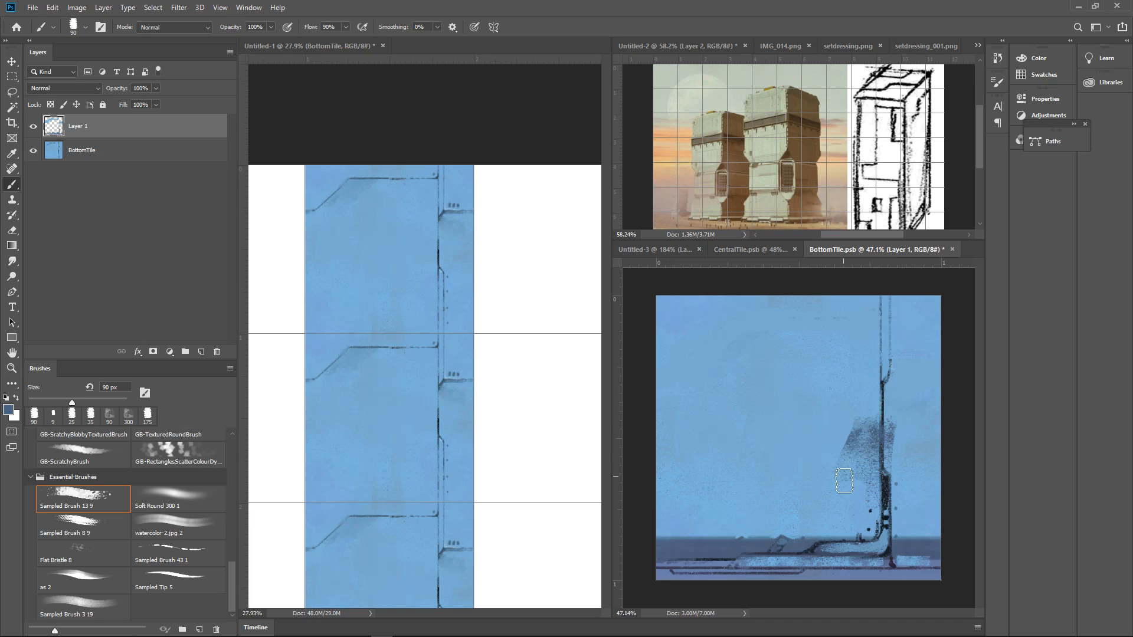
# Sample in-between blues and soften the new shading into broad muted patches on both sides of the vertical line
pyautogui.keyDown('alt'); pyautogui.click(847, 442); pyautogui.keyUp('alt')
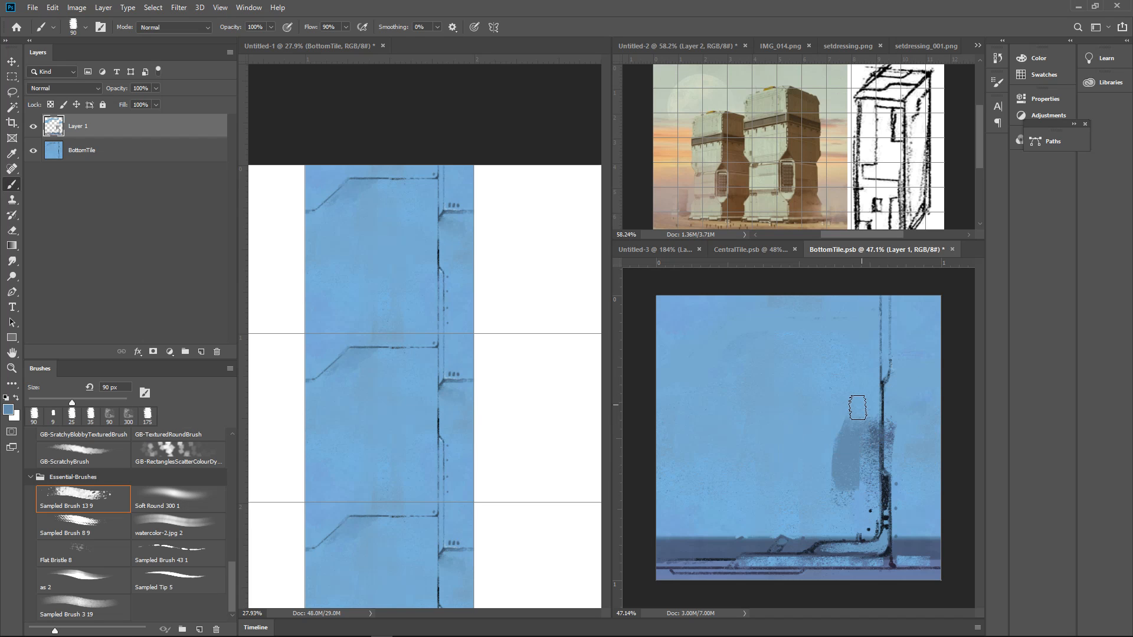
pyautogui.keyDown('alt'); pyautogui.click(827, 454); pyautogui.keyUp('alt')
pyautogui.moveTo(844, 418); pyautogui.dragTo(837, 498)
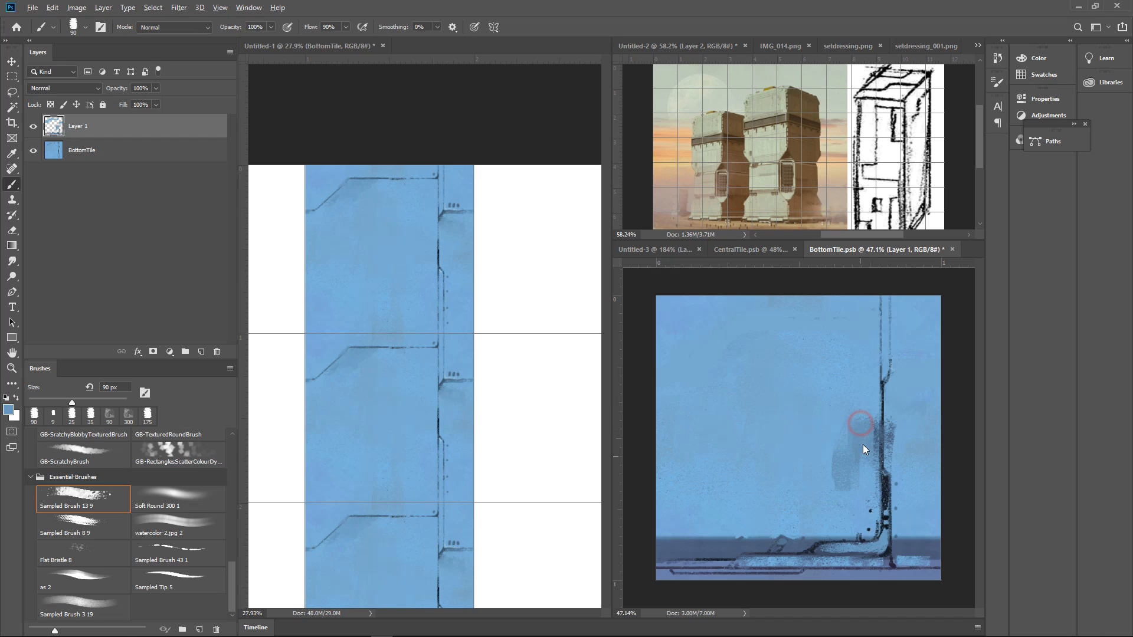
pyautogui.moveTo(894, 441); pyautogui.dragTo(911, 476)
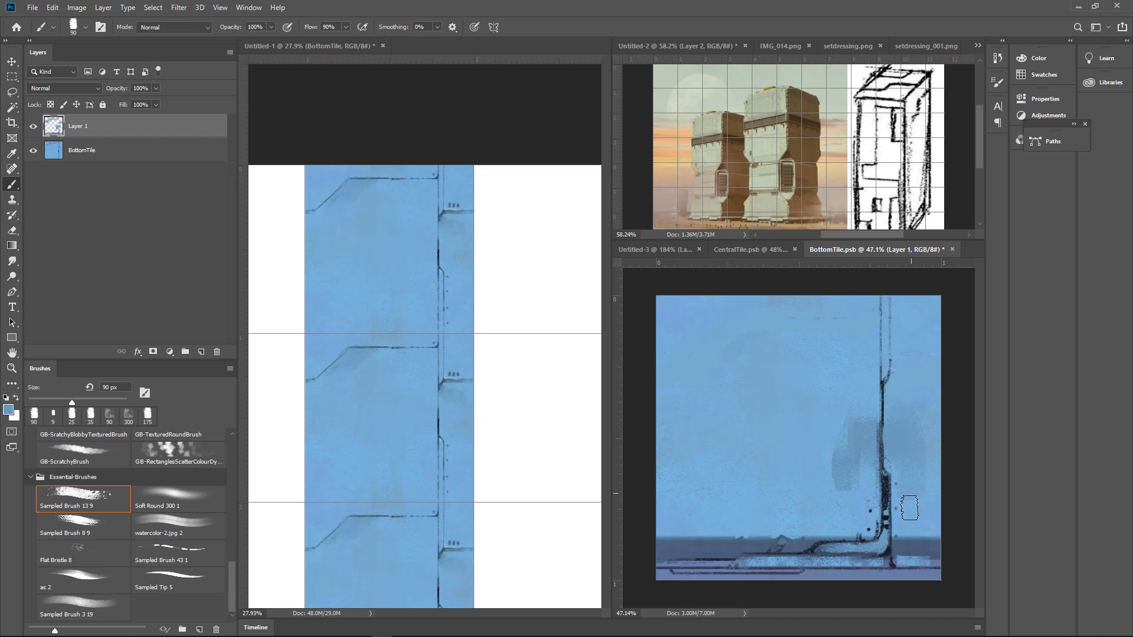
# Blend the muted patches into the wall with sampled blues, carrying the shading down and out to the tile's right edge
pyautogui.keyDown('alt'); pyautogui.click(843, 499); pyautogui.keyUp('alt')
pyautogui.moveTo(844, 499)
pyautogui.mouseDown()
pyautogui.moveTo(772, 527)
pyautogui.moveTo(760, 517)
pyautogui.moveTo(832, 518)
pyautogui.moveTo(857, 491)
pyautogui.moveTo(821, 488)
pyautogui.mouseUp()
pyautogui.keyDown('alt'); pyautogui.click(839, 483); pyautogui.keyUp('alt')
pyautogui.keyDown('alt'); pyautogui.click(851, 499); pyautogui.keyUp('alt')
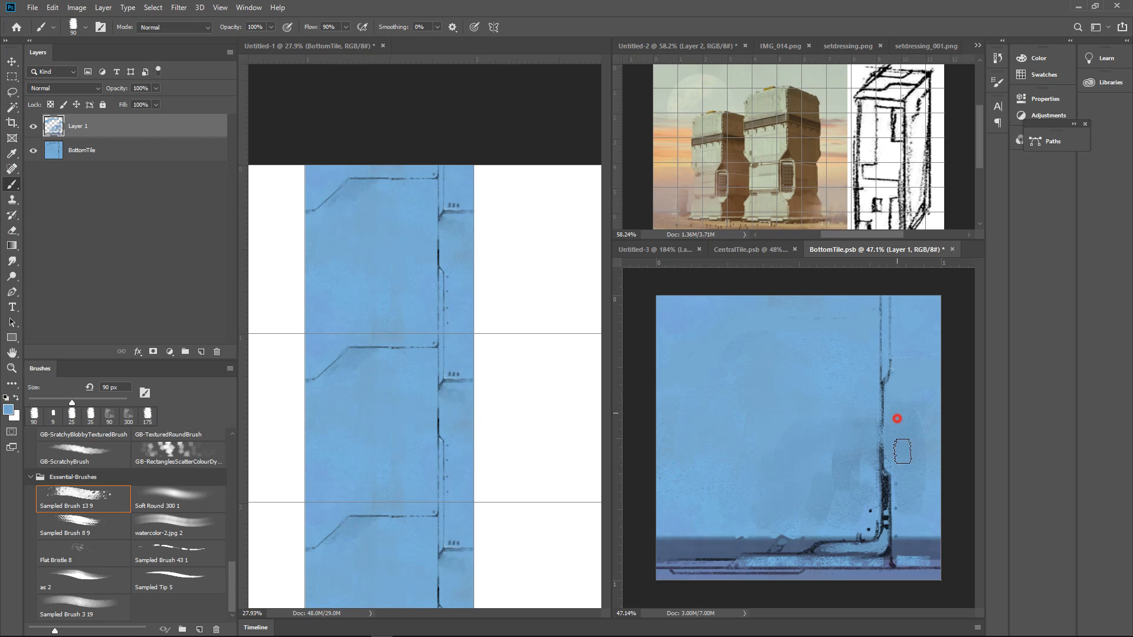
pyautogui.moveTo(944, 443); pyautogui.dragTo(930, 449)
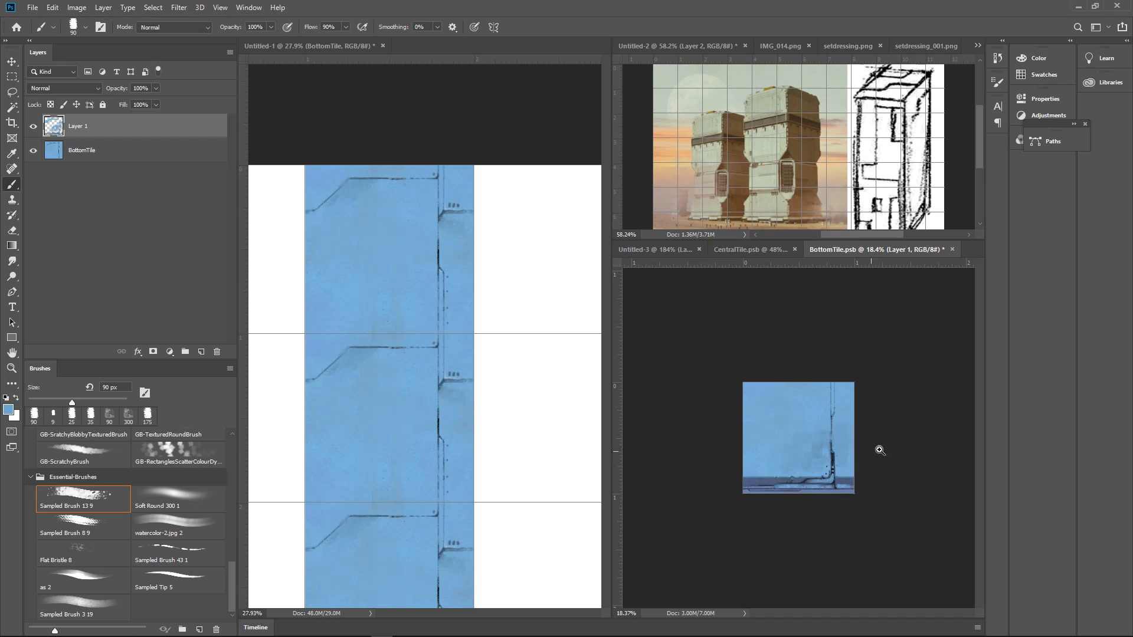
# Save BottomTile.psb and check the updated base tile in the stacked column of Untitled-1
pyautogui.moveTo(867, 458); pyautogui.dragTo(891, 434)
pyautogui.hotkey('ctrl', 's')
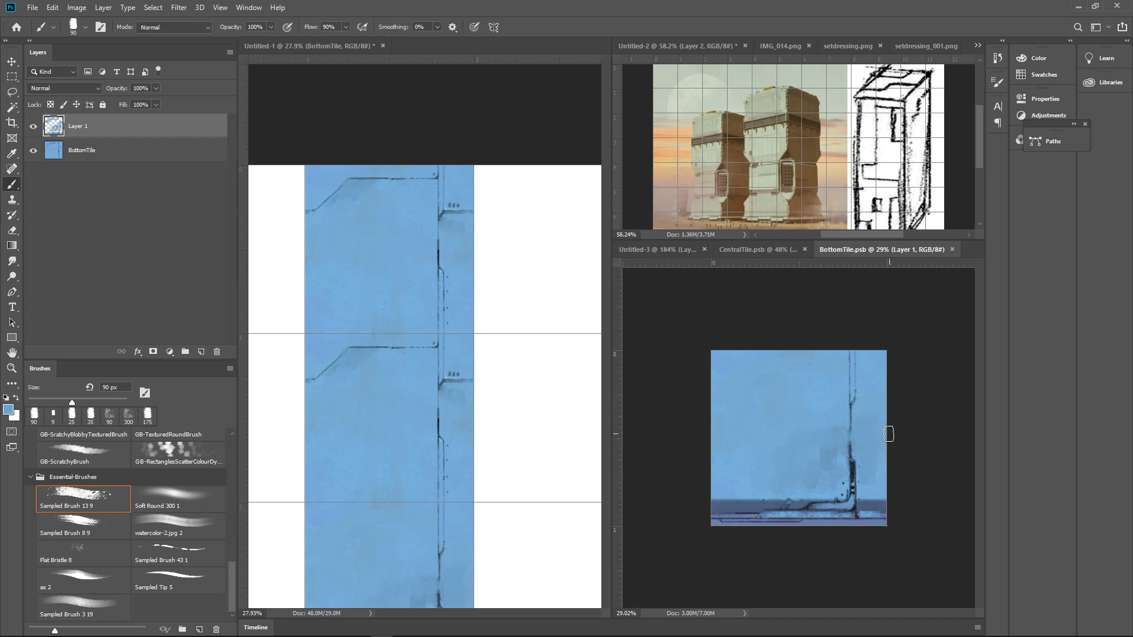
pyautogui.click(417, 477)
pyautogui.moveTo(481, 426); pyautogui.dragTo(453, 462)
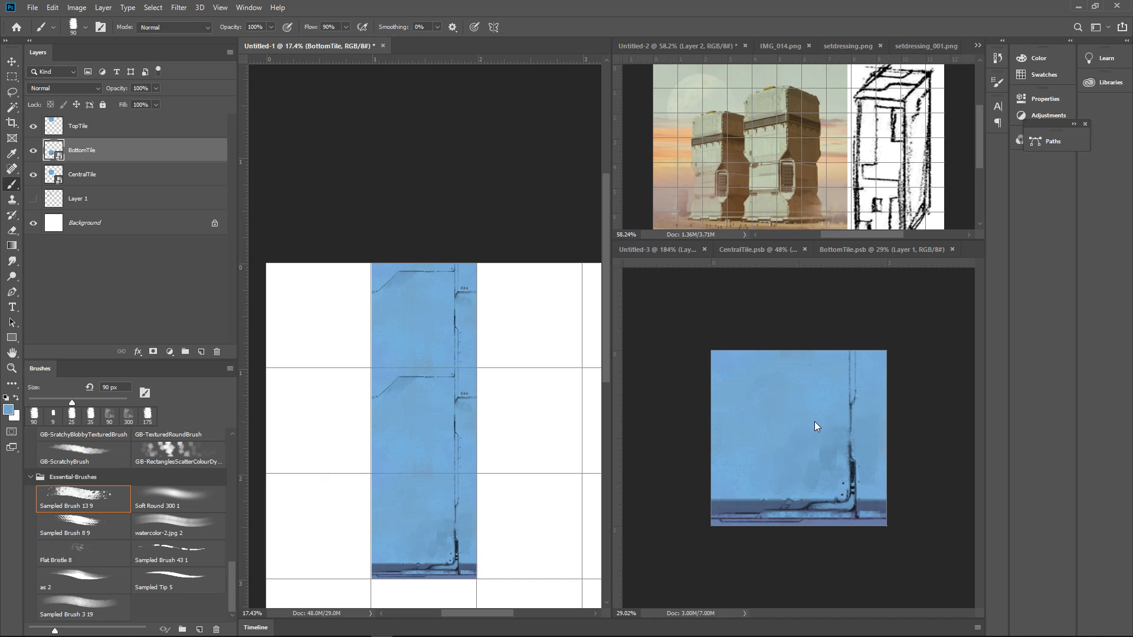
# Return to BottomTile.psb and merge Layer 1 down into the BottomTile layer
pyautogui.click(849, 327)
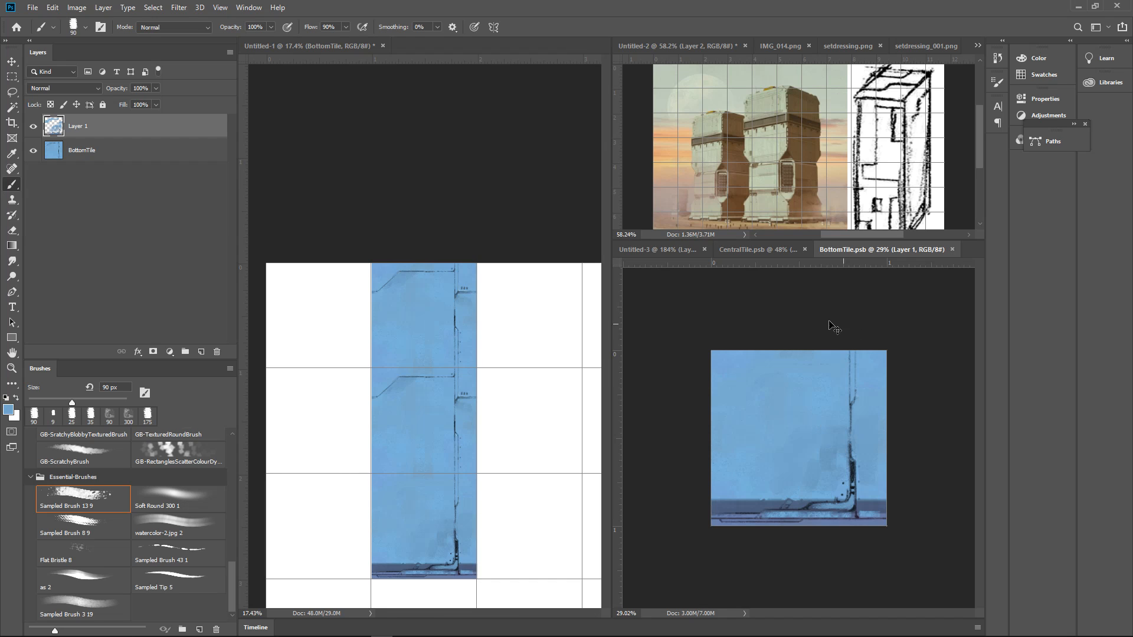
pyautogui.hotkey('ctrl', 'e')
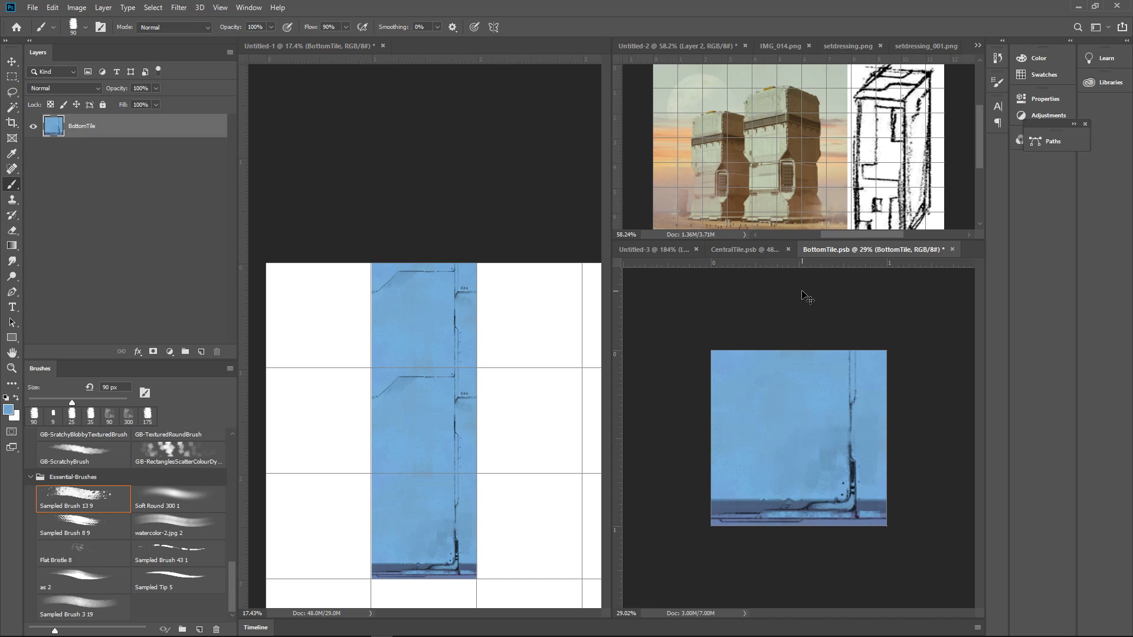
# Save the merged BottomTile.psb
pyautogui.hotkey('ctrl', 's')
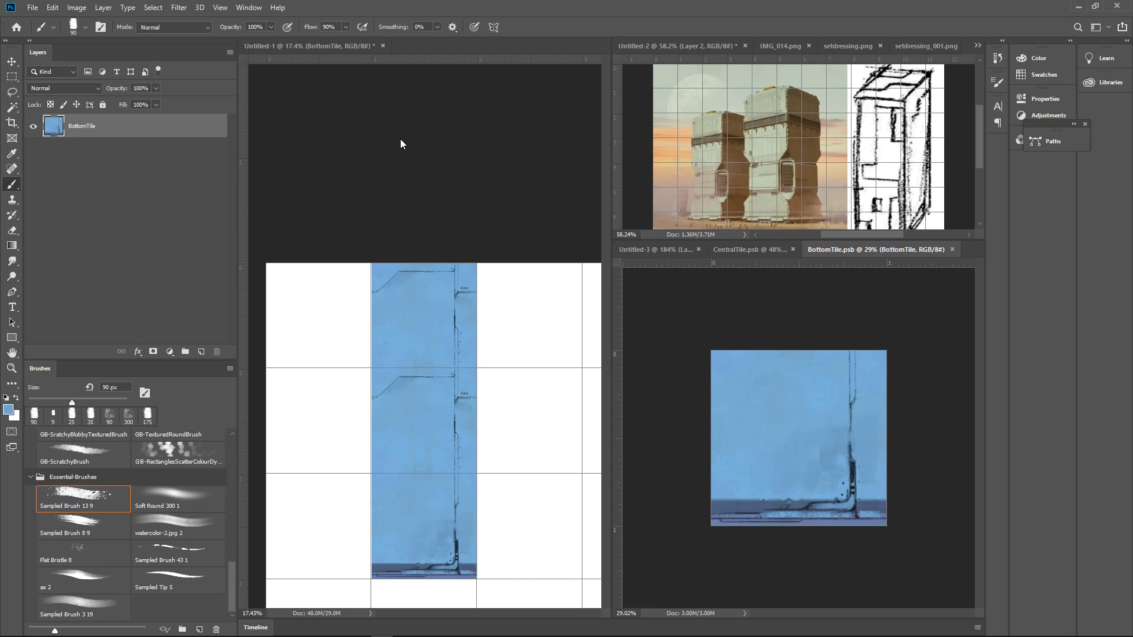
# Offset the BottomTile texture 512 pixels right and 0 pixels down with wrap-around, check its side seam, and undo the offset
pyautogui.click(179, 7)
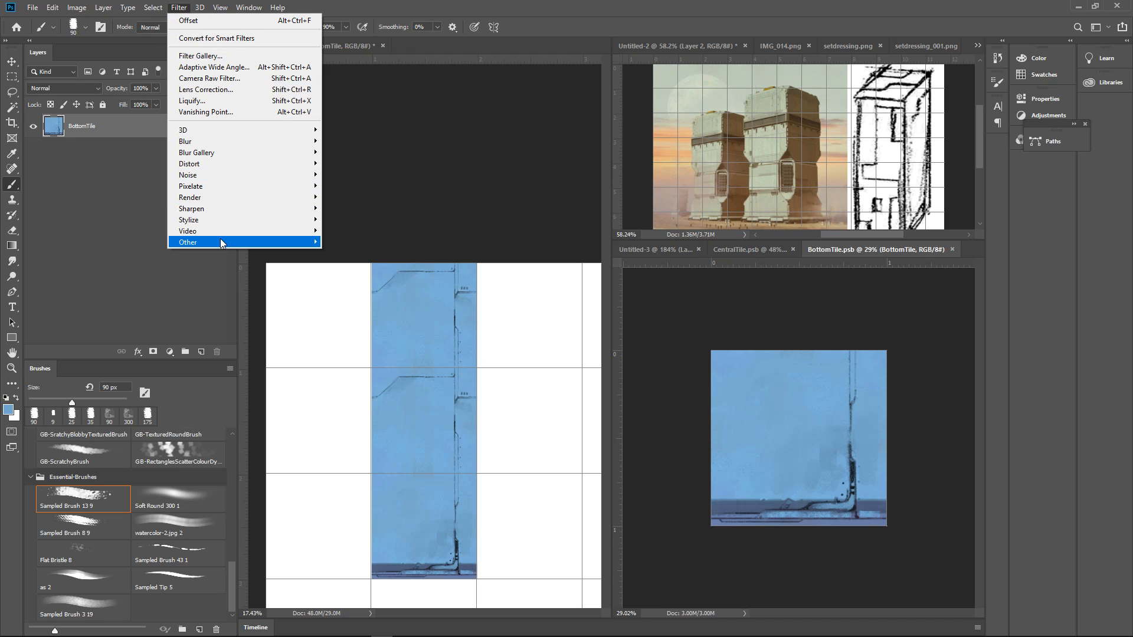
pyautogui.moveTo(221, 241)
pyautogui.click(351, 297)
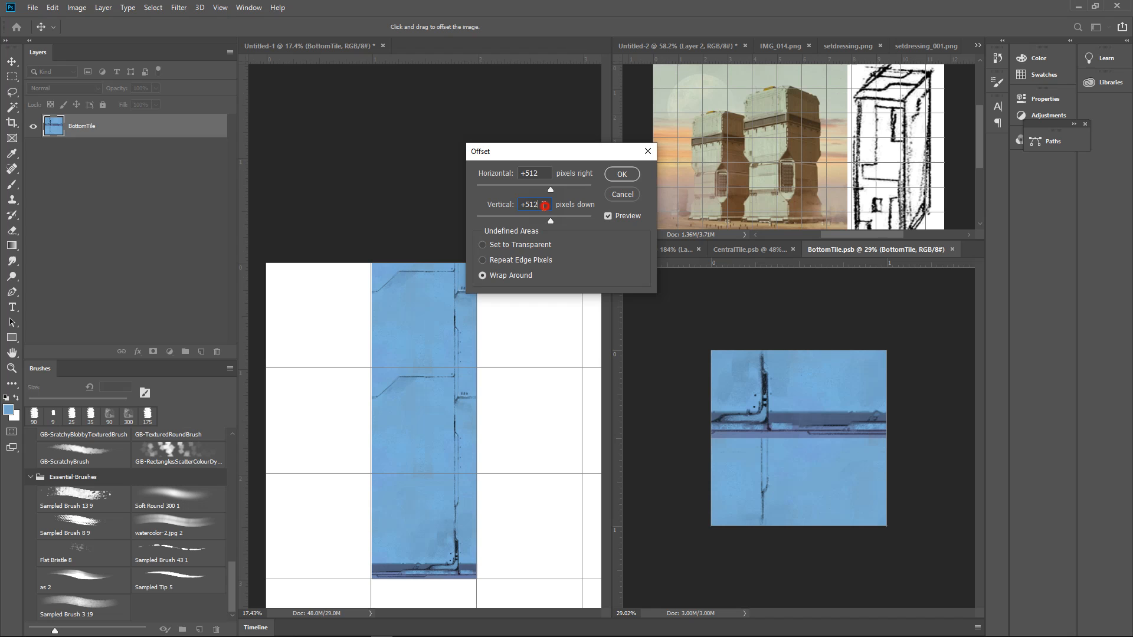
pyautogui.write('0')
pyautogui.press('Return')
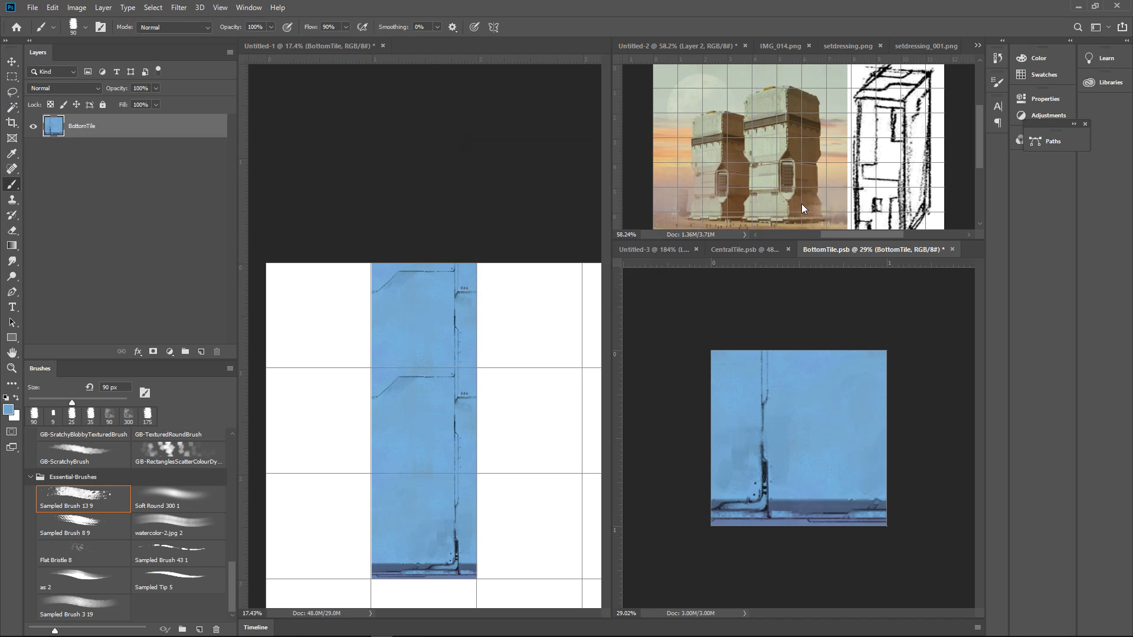
pyautogui.moveTo(821, 494)
pyautogui.mouseDown()
pyautogui.moveTo(877, 478)
pyautogui.moveTo(827, 496)
pyautogui.mouseUp()
pyautogui.moveTo(896, 451); pyautogui.dragTo(869, 476)
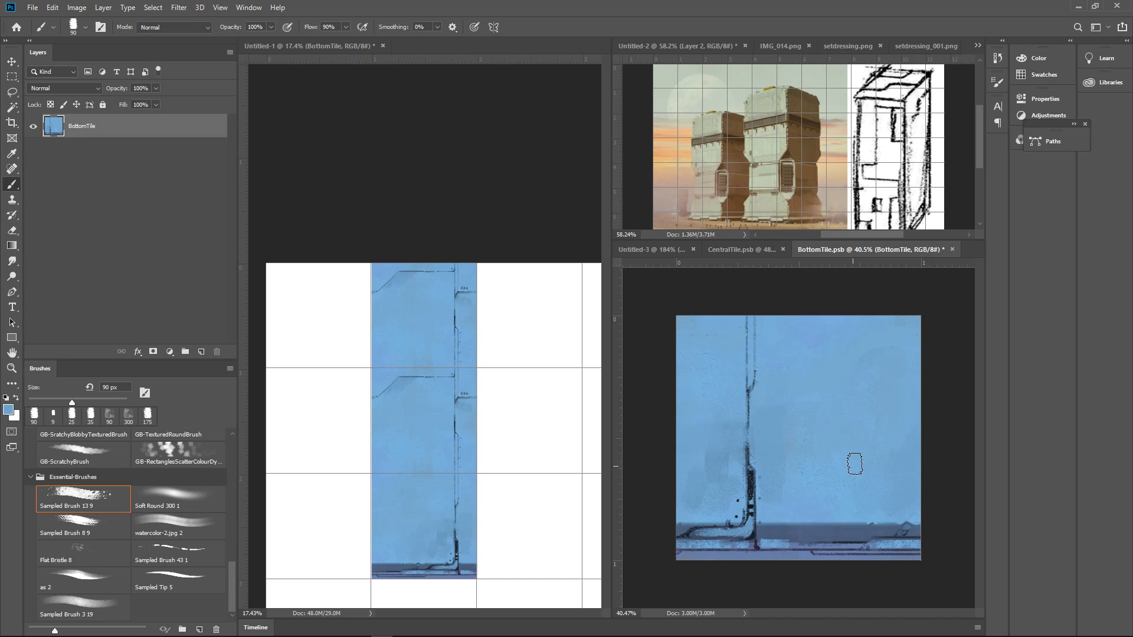
pyautogui.hotkey('ctrl', 'z')
# Duplicate BottomTile along the base row of Untitled-1 to test horizontal tiling, and undo all but the copy right of the column
pyautogui.click(544, 438)
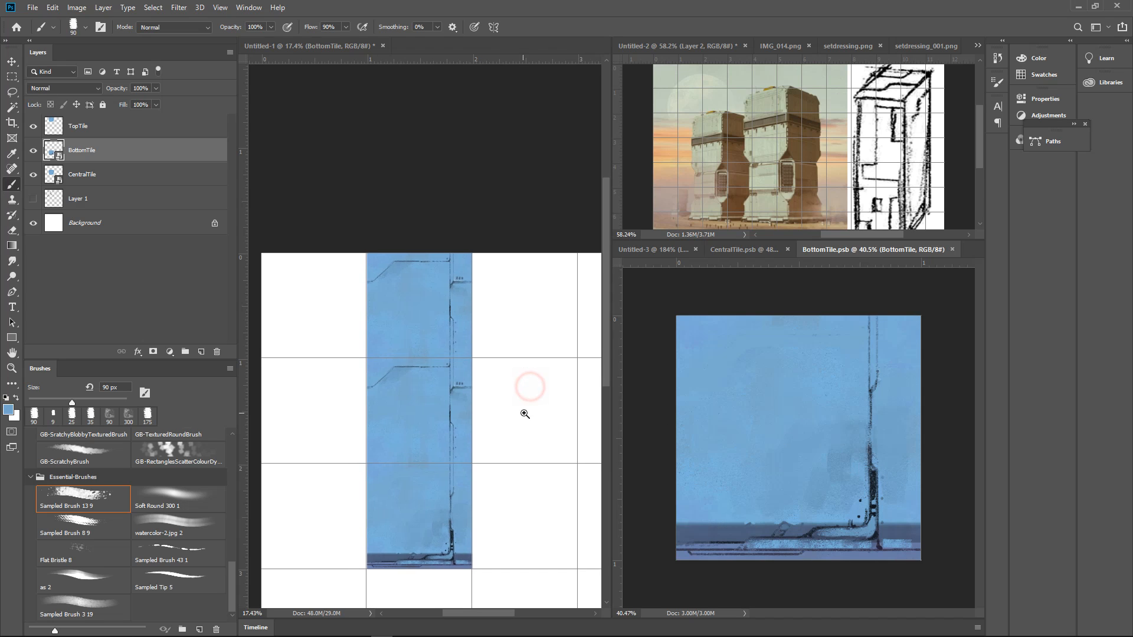
pyautogui.scroll(-3, 523, 412)
pyautogui.press('v')
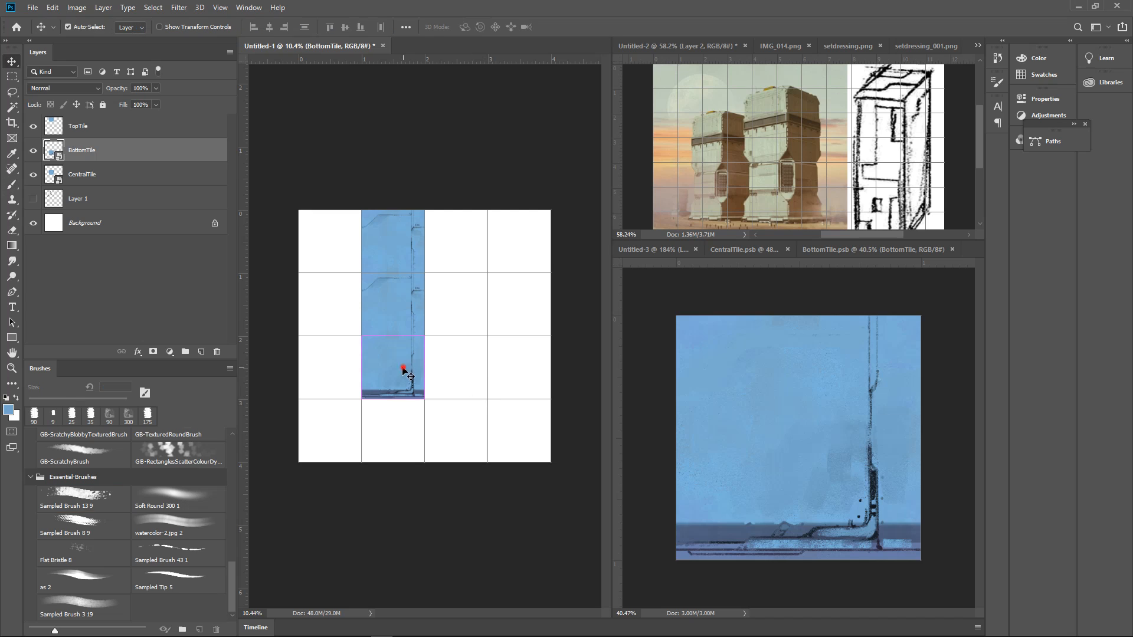
pyautogui.moveTo(399, 379); pyautogui.dragTo(330, 386)
pyautogui.moveTo(417, 413); pyautogui.dragTo(498, 394)
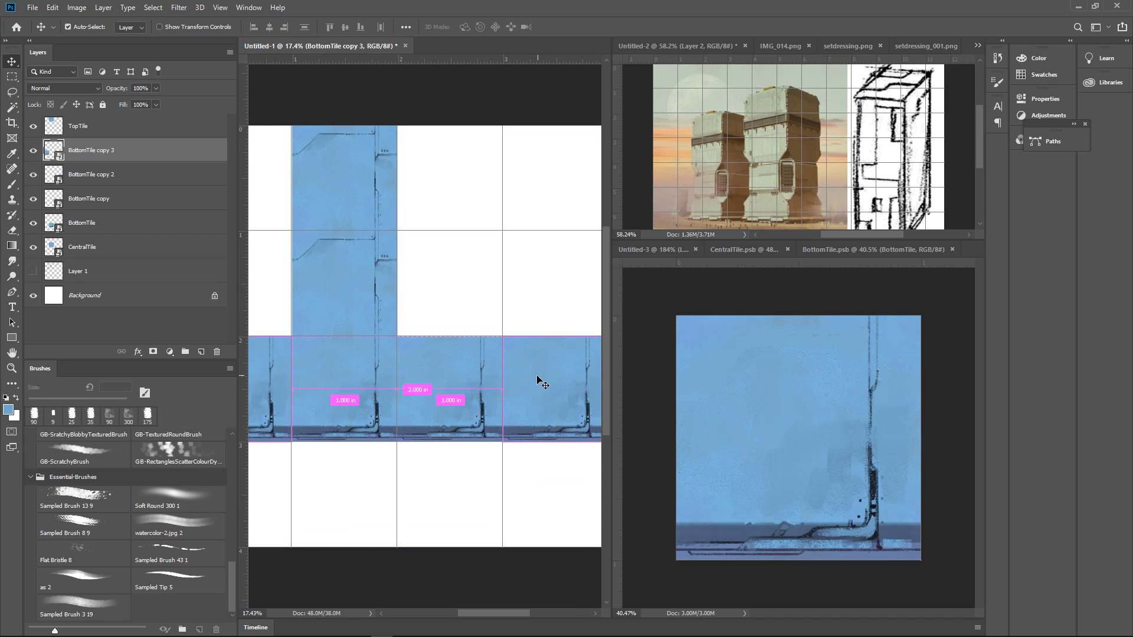
pyautogui.hotkey('ctrl', 'z')
pyautogui.hotkey('ctrl', 'z')
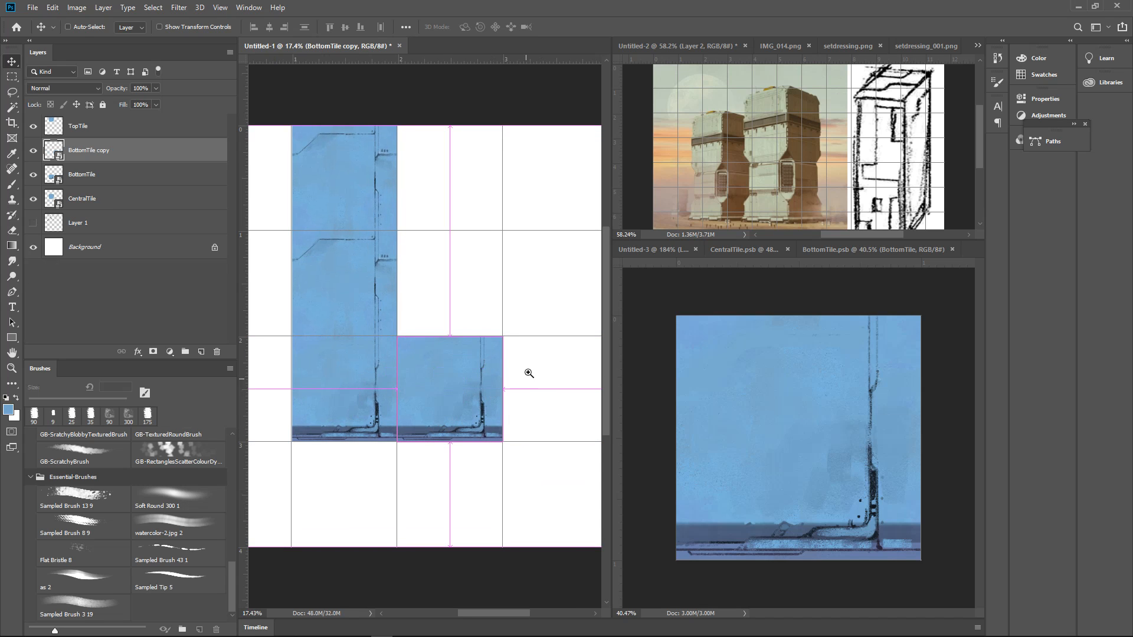
# Examine the stacked column and neighbouring base tile up close, from the base row up to TopTile
pyautogui.moveTo(523, 381)
pyautogui.mouseDown()
pyautogui.moveTo(496, 385)
pyautogui.moveTo(511, 385)
pyautogui.mouseUp()
pyautogui.moveTo(490, 381)
pyautogui.mouseDown()
pyautogui.moveTo(495, 403)
pyautogui.moveTo(457, 377)
pyautogui.moveTo(470, 375)
pyautogui.mouseUp()
pyautogui.moveTo(488, 327); pyautogui.dragTo(488, 416)
pyautogui.moveTo(500, 405)
pyautogui.mouseDown()
pyautogui.moveTo(540, 429)
pyautogui.moveTo(498, 405)
pyautogui.mouseUp()
pyautogui.moveTo(491, 400); pyautogui.dragTo(517, 434)
pyautogui.moveTo(454, 386); pyautogui.dragTo(483, 379)
pyautogui.moveTo(984, 633)
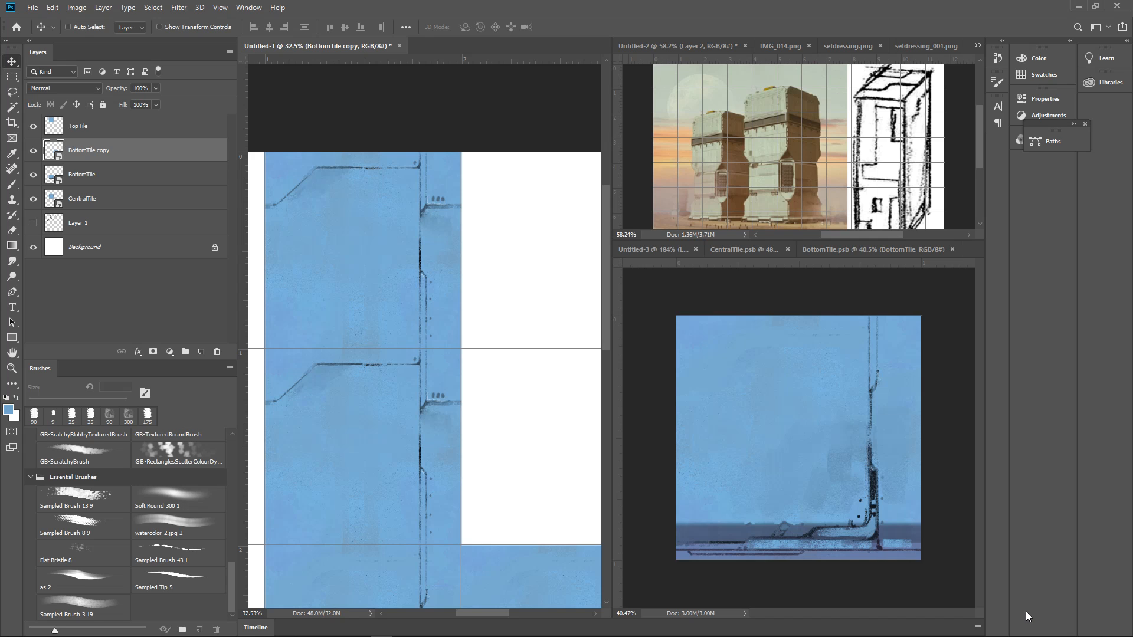
pyautogui.scroll(-4, 511, 273)
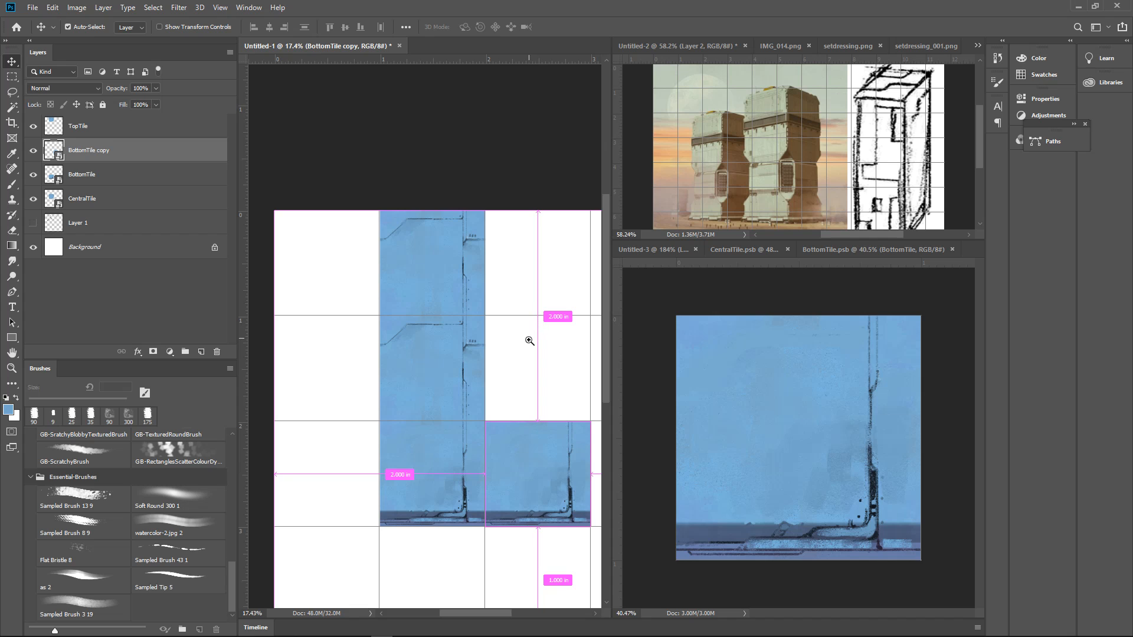
pyautogui.moveTo(529, 340); pyautogui.dragTo(476, 283)
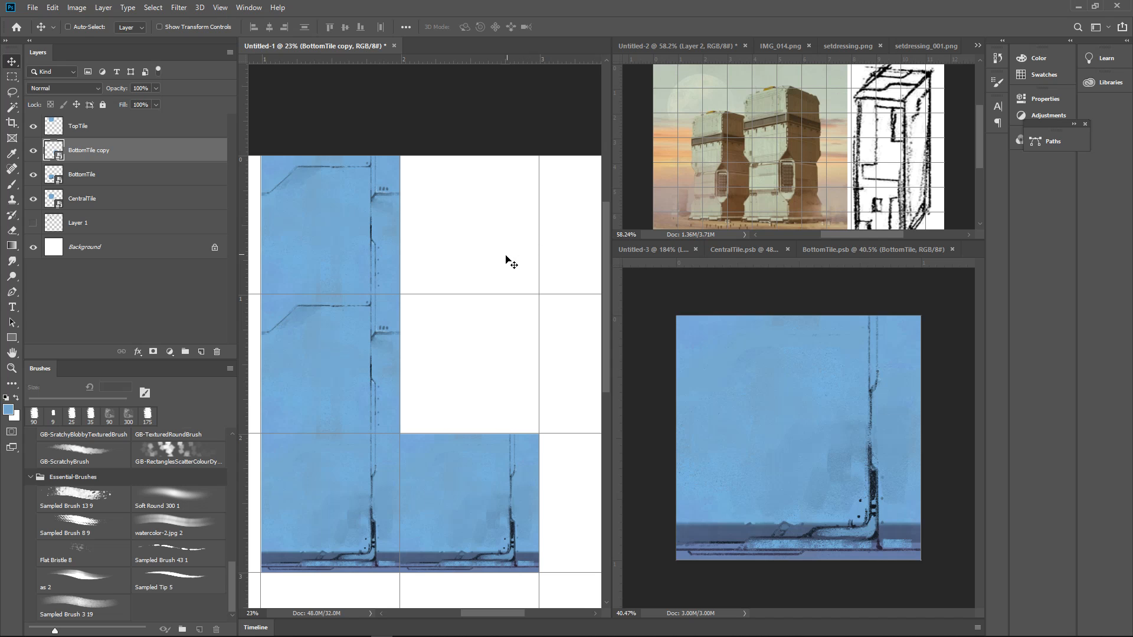
pyautogui.moveTo(475, 288); pyautogui.dragTo(499, 282)
pyautogui.moveTo(495, 288)
pyautogui.mouseDown()
pyautogui.moveTo(594, 319)
pyautogui.moveTo(496, 283)
pyautogui.mouseUp()
pyautogui.keyDown('ctrl'); pyautogui.click(428, 236); pyautogui.keyUp('ctrl')
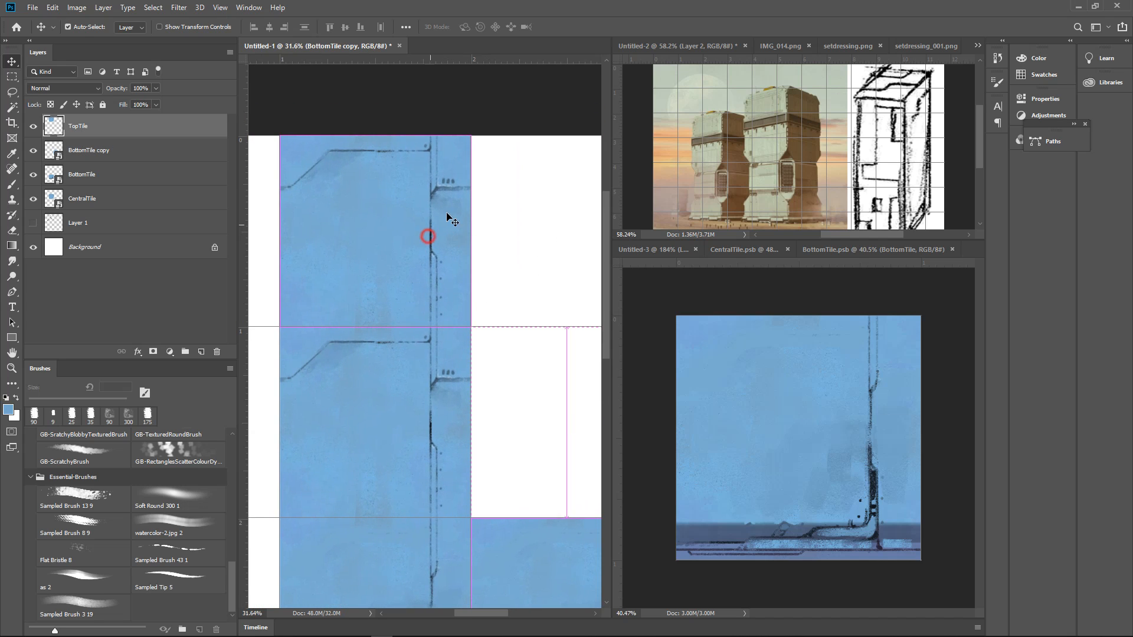
pyautogui.moveTo(642, 634)
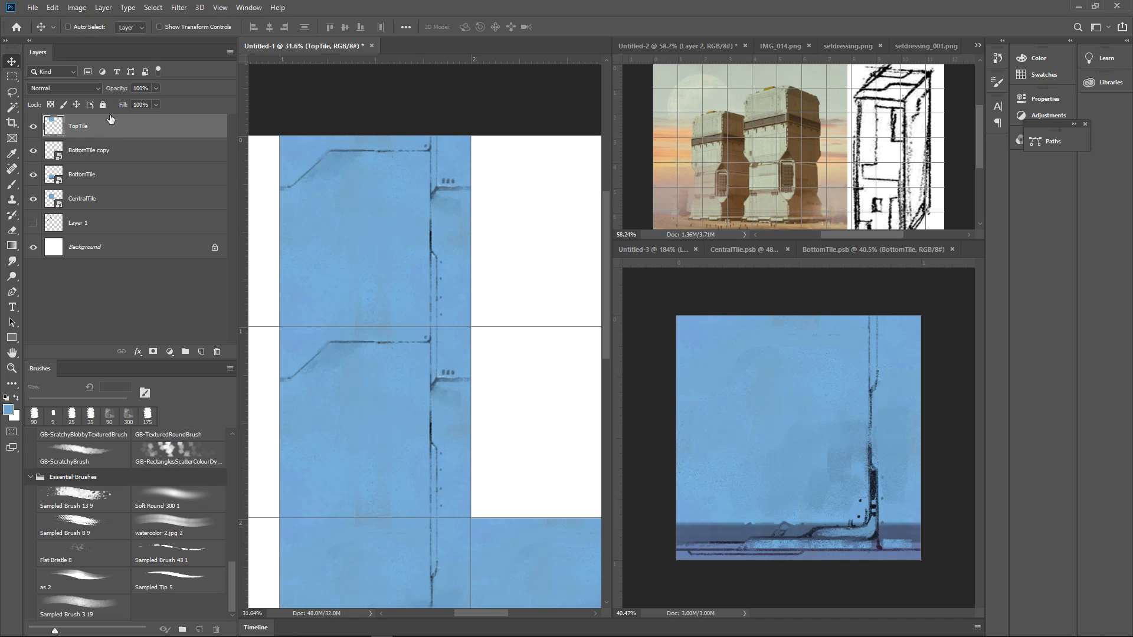
# Delete the BottomTile copy layer and convert the TopTile layer to a smart object
pyautogui.click(90, 154)
pyautogui.press('Delete')
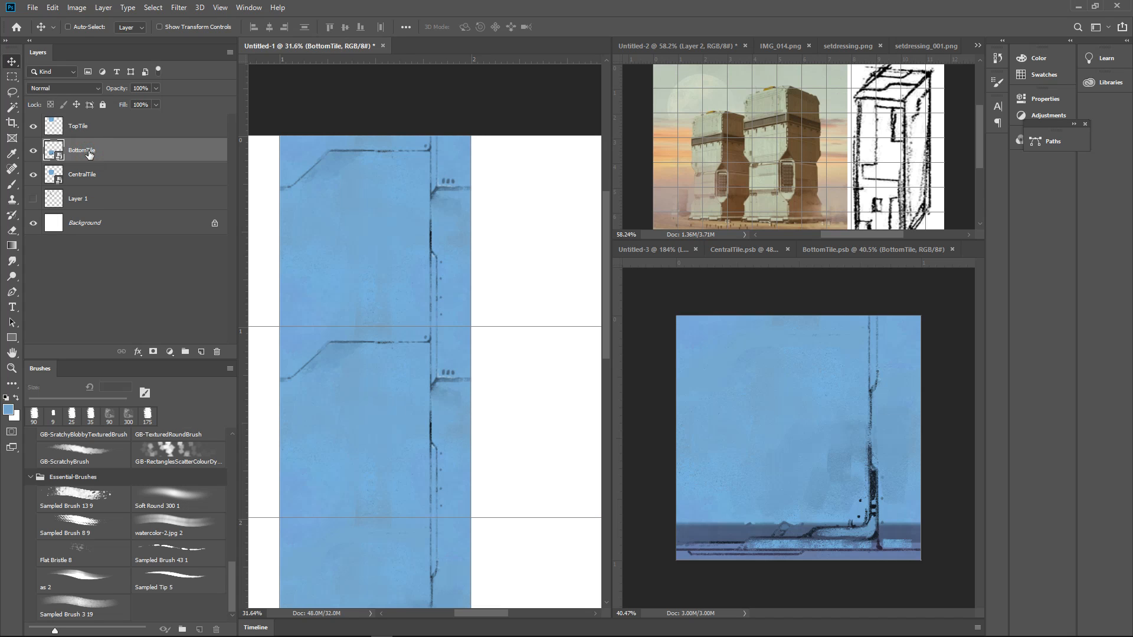
pyautogui.click(83, 133)
pyautogui.rightClick(80, 129)
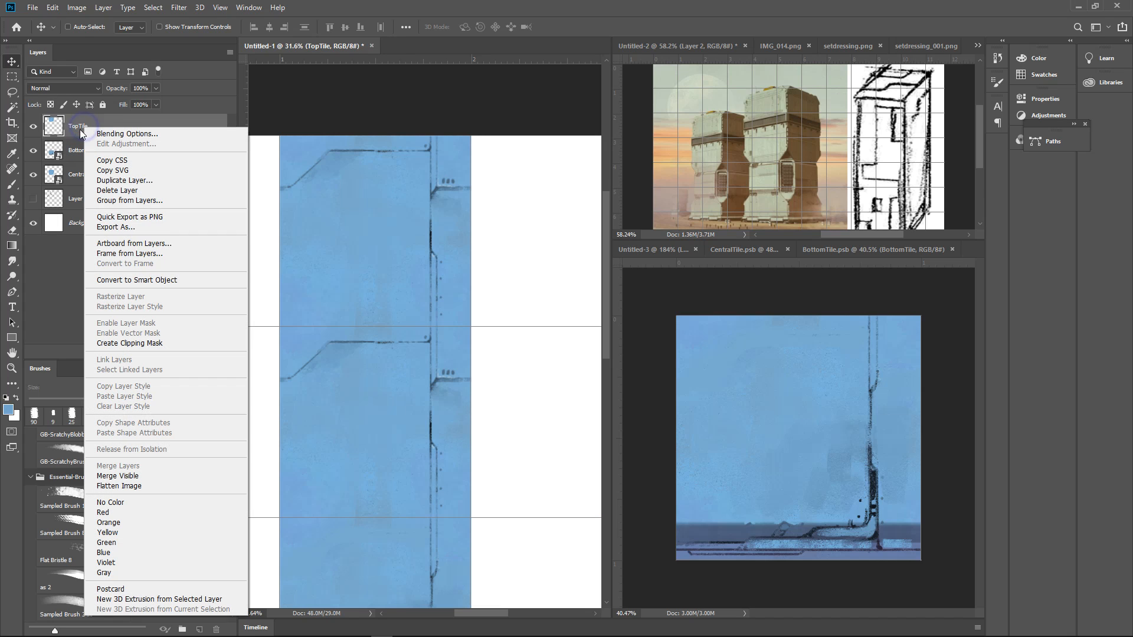
pyautogui.click(152, 284)
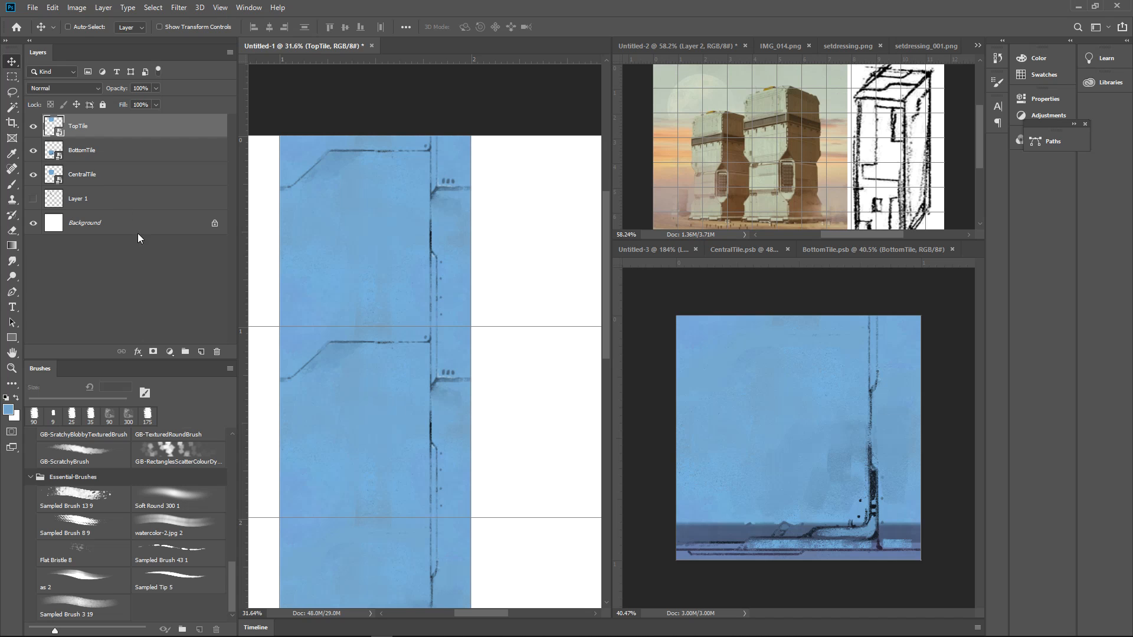
# Open the TopTile smart object's contents and dock TopTile.psb beside BottomTile.psb with the whole tile in view
pyautogui.doubleClick(59, 125)
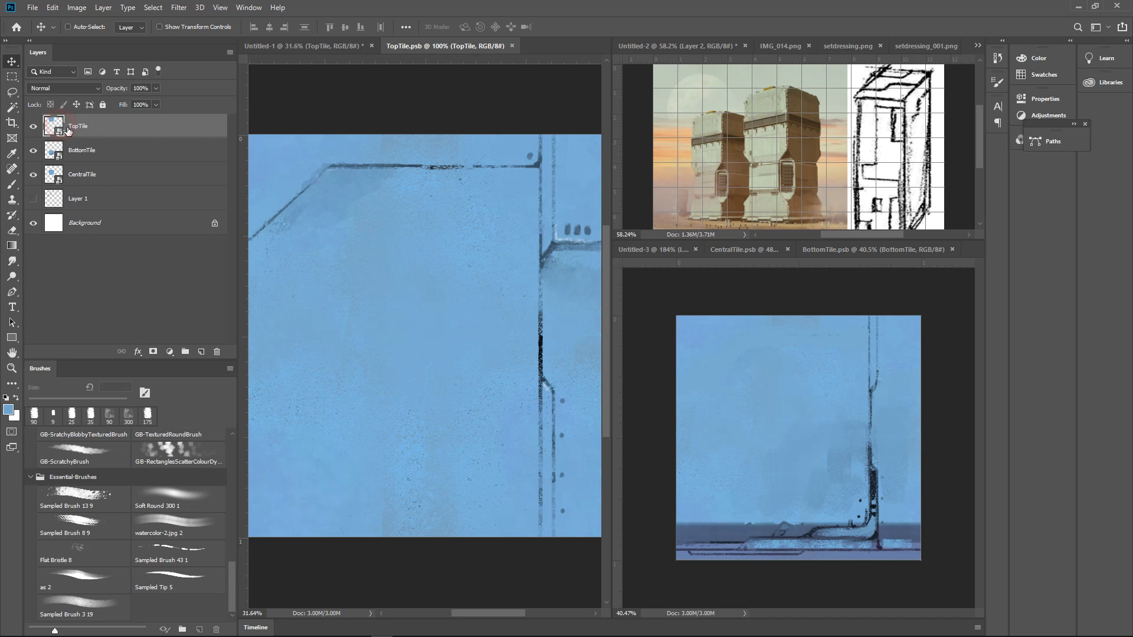
pyautogui.moveTo(412, 45); pyautogui.dragTo(707, 245)
pyautogui.click(802, 389)
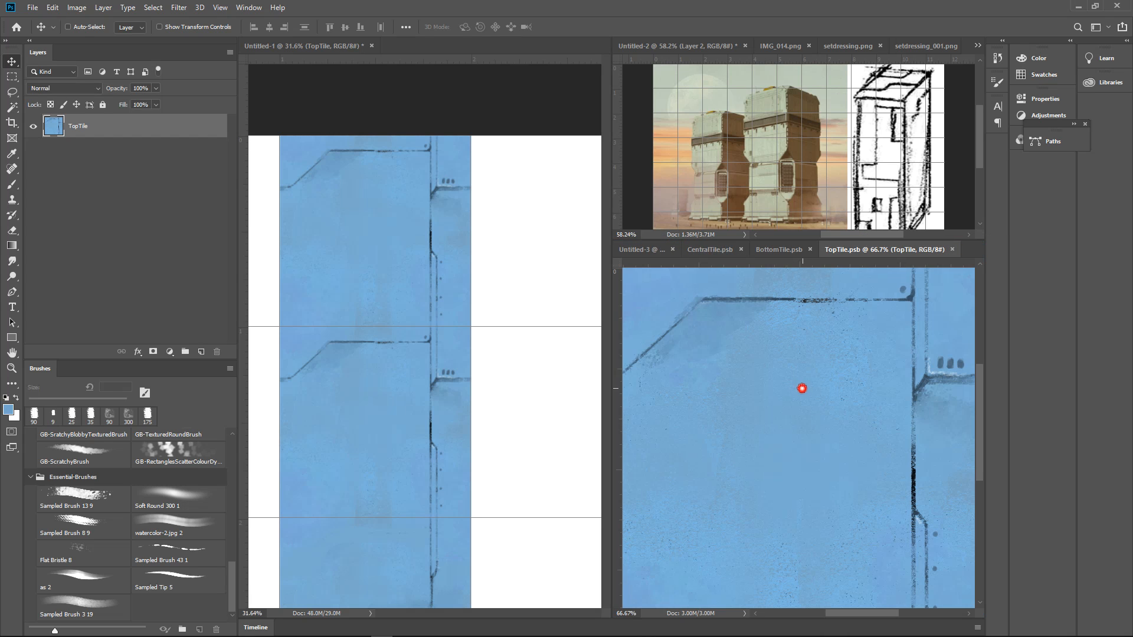
pyautogui.moveTo(872, 384); pyautogui.dragTo(850, 397)
pyautogui.moveTo(903, 427); pyautogui.dragTo(833, 423)
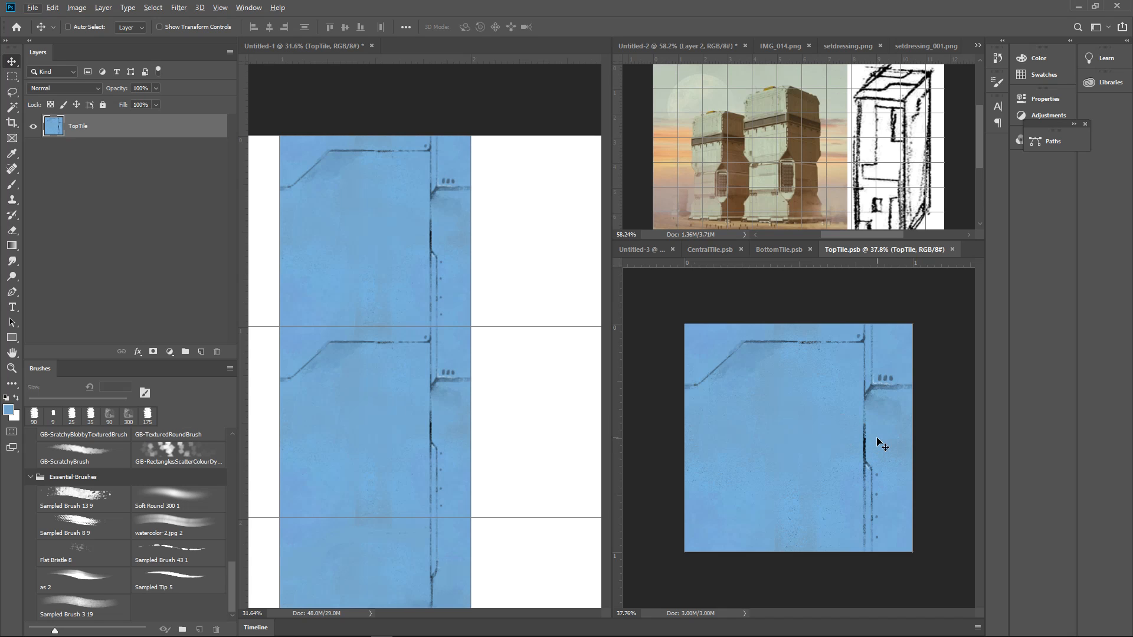
# Reset the colours to default and add a new layer above TopTile in TopTile.psb
pyautogui.press('d')
pyautogui.hotkey('alt', 'd')
pyautogui.click(879, 424)
pyautogui.click(201, 351)
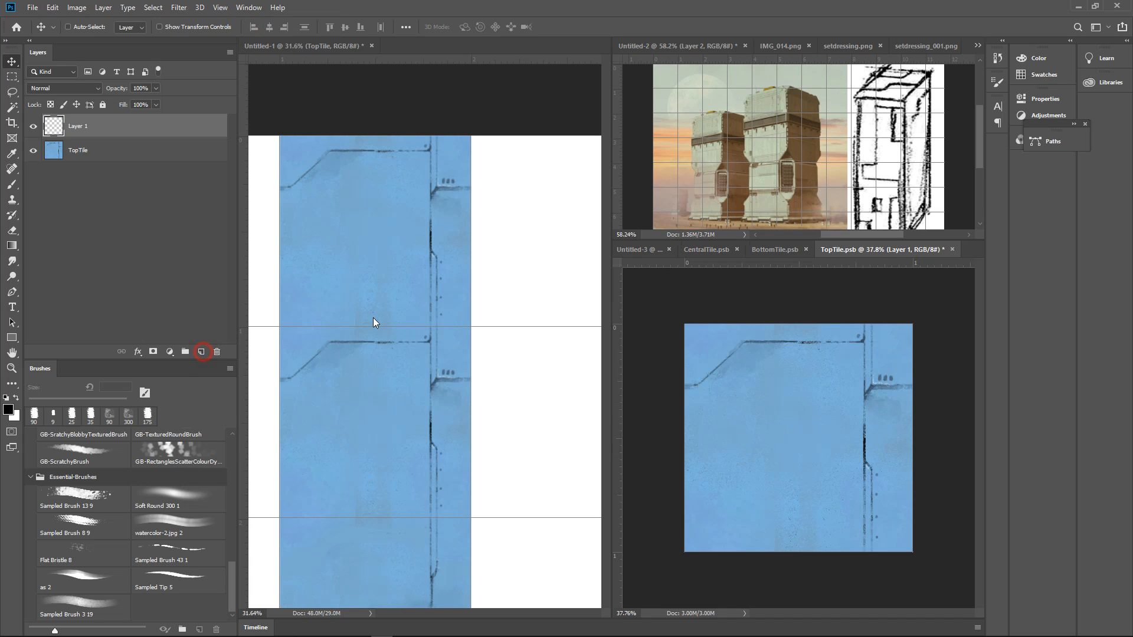
# Paint out the upper panel lines and the dark part of the vertical seam with sampled blues and a 175 px brush
pyautogui.press('b')
pyautogui.keyDown('alt'); pyautogui.click(880, 408); pyautogui.keyUp('alt')
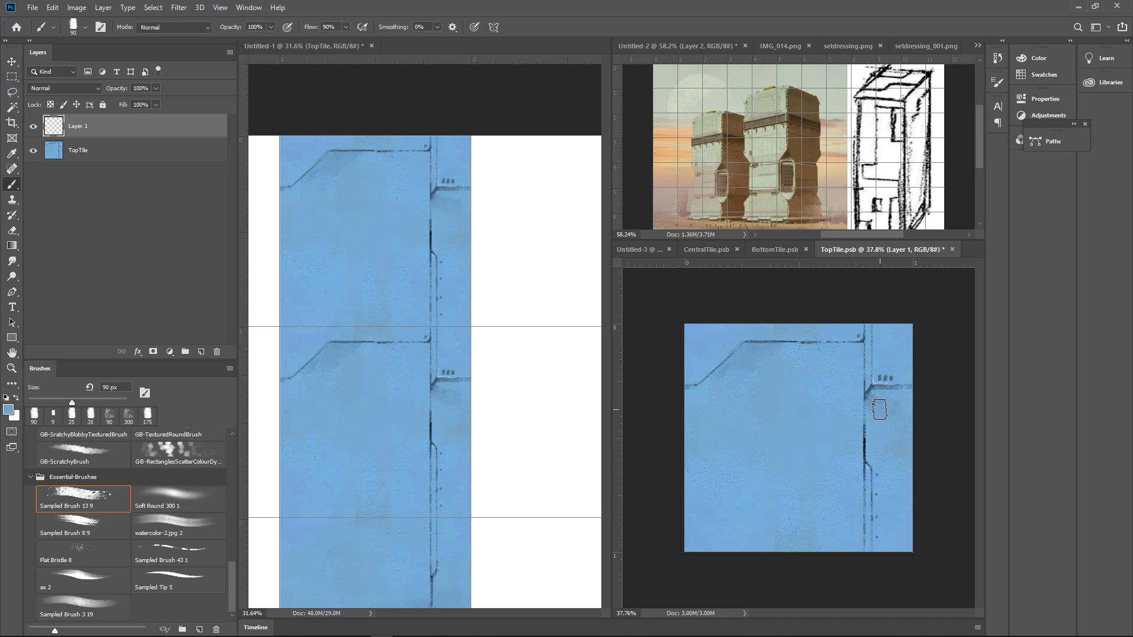
pyautogui.keyDown('alt'); pyautogui.click(808, 411); pyautogui.keyUp('alt')
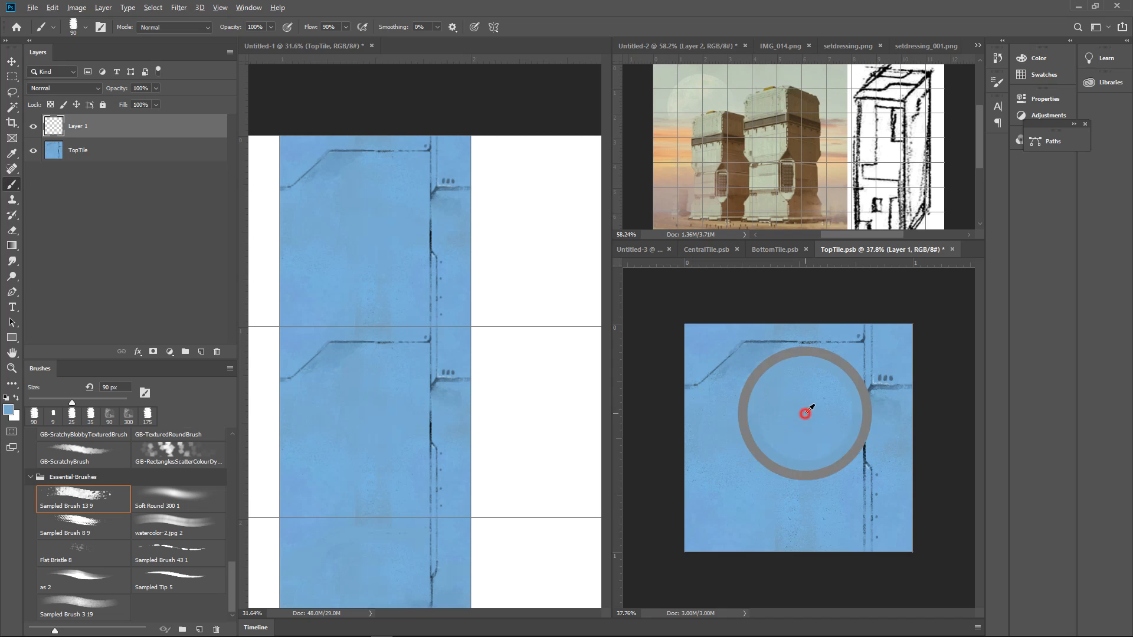
pyautogui.keyDown('alt'); pyautogui.click(801, 405); pyautogui.keyUp('alt')
pyautogui.press(']')
pyautogui.press(']')
pyautogui.press(']')
pyautogui.press(']')
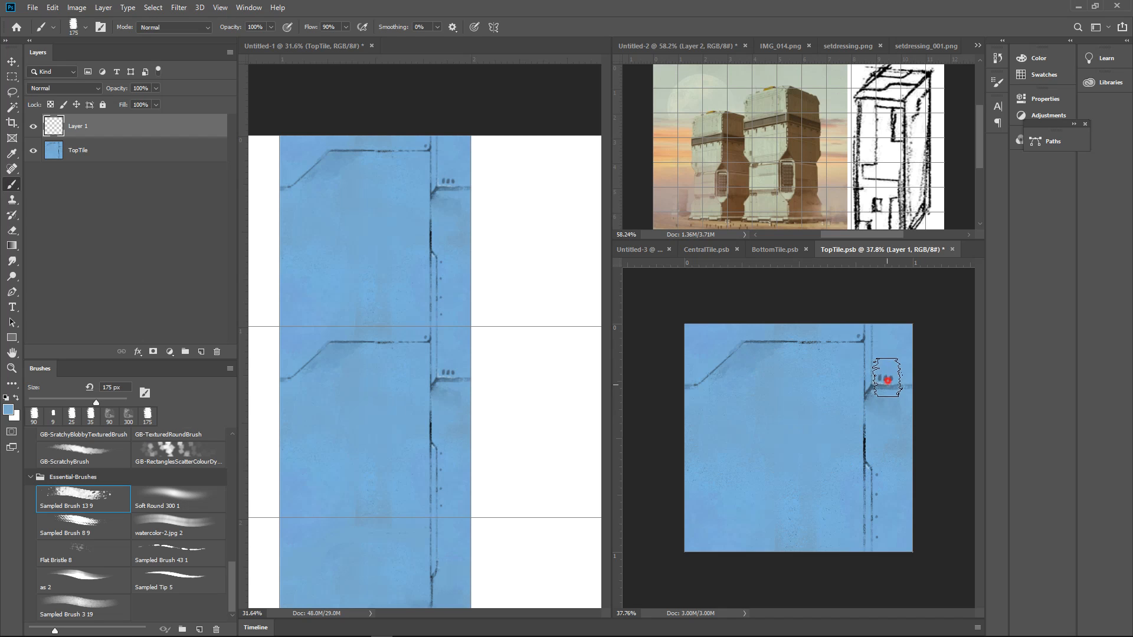
pyautogui.moveTo(887, 378)
pyautogui.mouseDown()
pyautogui.moveTo(664, 378)
pyautogui.moveTo(873, 348)
pyautogui.moveTo(792, 353)
pyautogui.moveTo(843, 352)
pyautogui.moveTo(864, 402)
pyautogui.mouseUp()
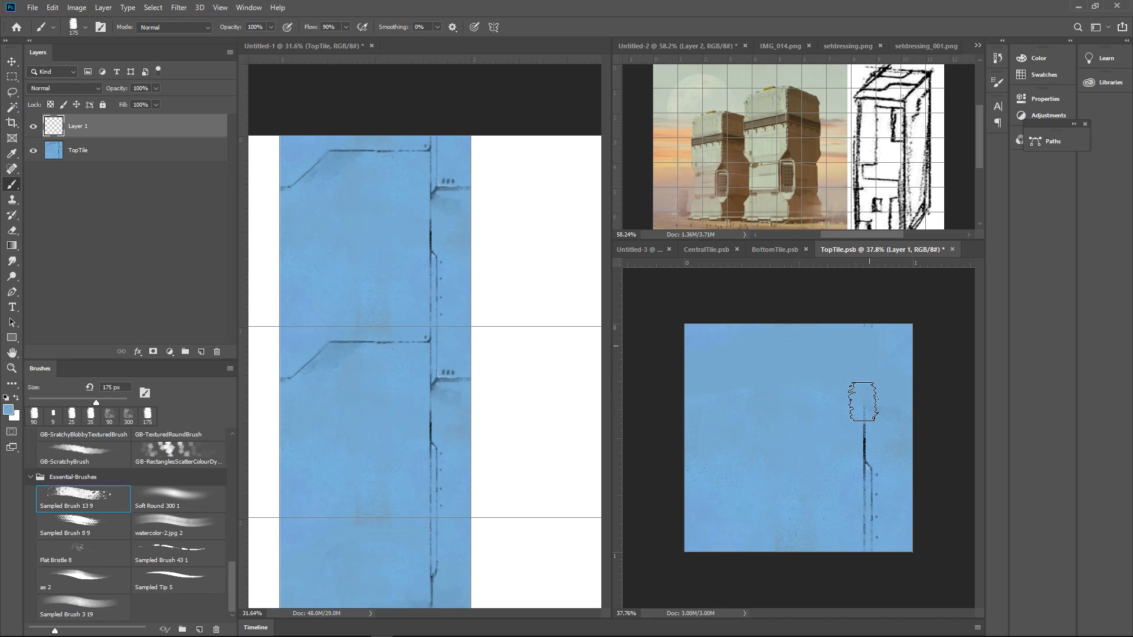
pyautogui.keyDown('alt'); pyautogui.click(867, 456); pyautogui.keyUp('alt')
pyautogui.keyDown('alt'); pyautogui.click(863, 449); pyautogui.keyUp('alt')
pyautogui.click(863, 442)
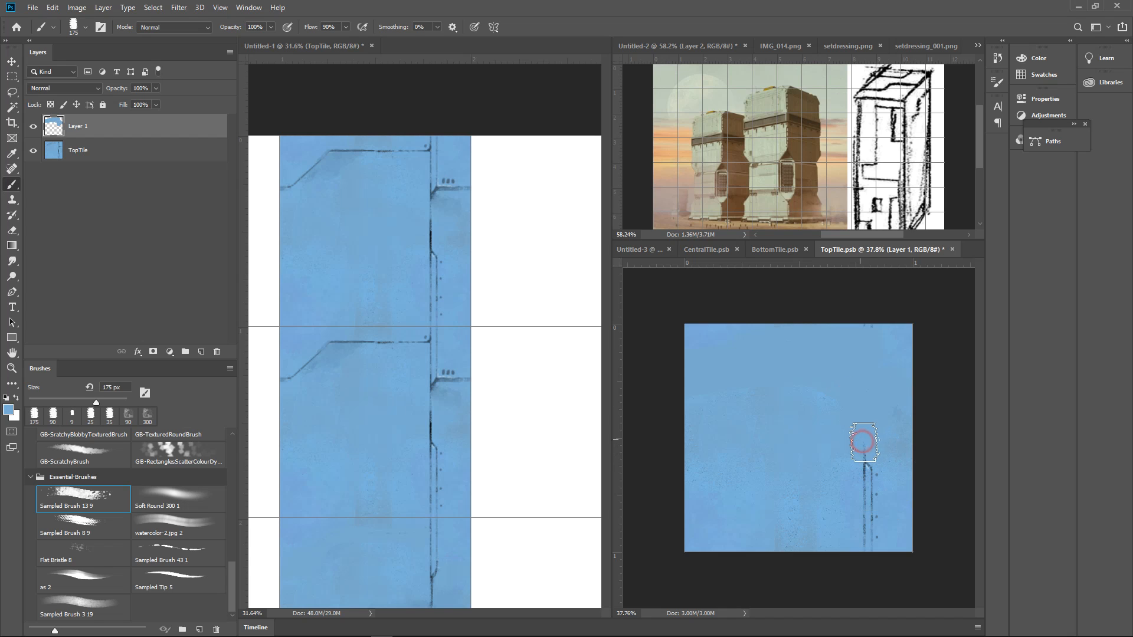
# Draw a dark diagonal line with an 8 px brush from the top of the remaining double vertical line up to the left
pyautogui.moveTo(883, 464); pyautogui.dragTo(916, 416)
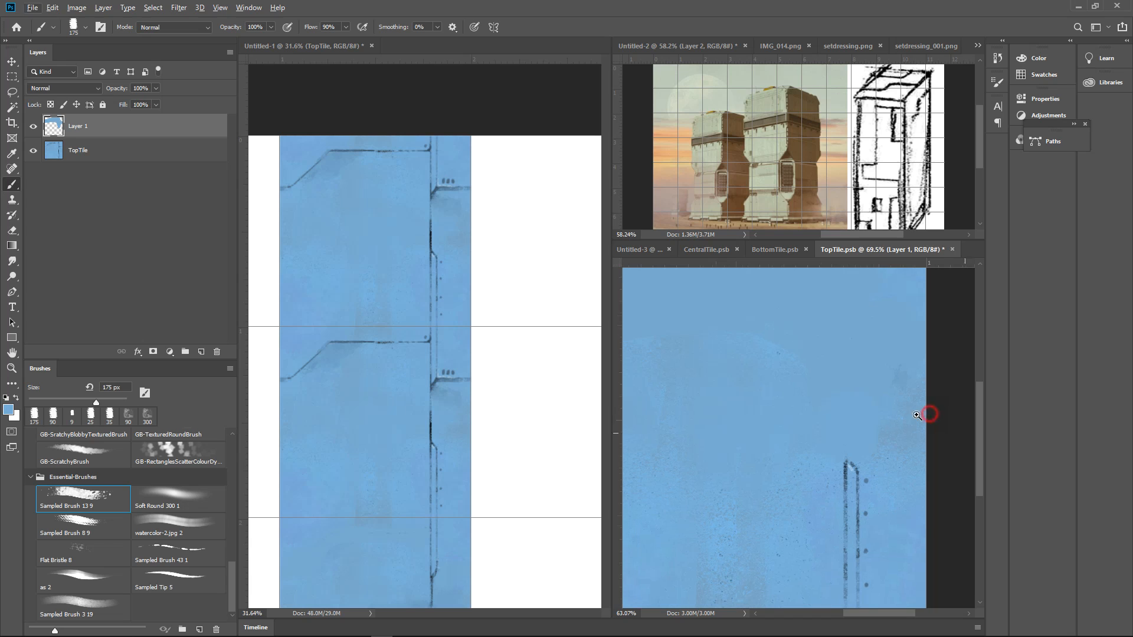
pyautogui.keyDown('alt'); pyautogui.click(945, 412); pyautogui.keyUp('alt')
pyautogui.press('[')
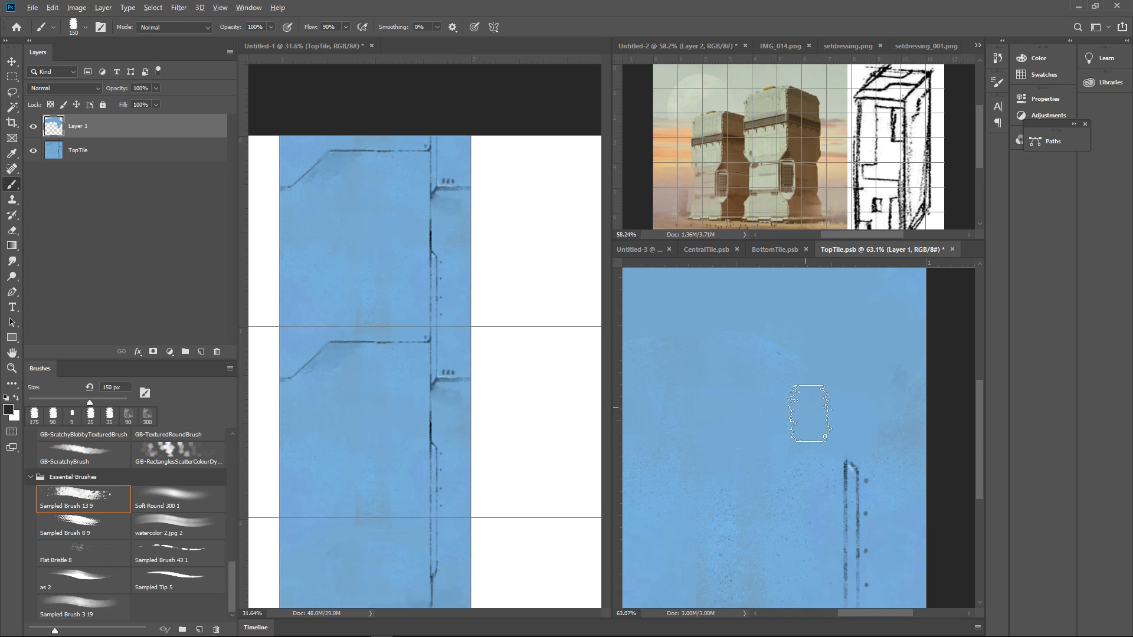
pyautogui.press('[')
pyautogui.press('[')
pyautogui.press('[')
pyautogui.press('[')
pyautogui.press('[')
pyautogui.press('[')
pyautogui.press('[')
pyautogui.press('[')
pyautogui.press('[')
pyautogui.press('[')
pyautogui.moveTo(858, 471); pyautogui.dragTo(810, 431)
pyautogui.moveTo(855, 468); pyautogui.dragTo(791, 404)
pyautogui.moveTo(854, 467); pyautogui.dragTo(760, 382)
# Curve the dark diagonal upward and extend it as a vertical line to near the tile's top edge
pyautogui.moveTo(856, 360)
pyautogui.mouseDown()
pyautogui.moveTo(854, 437)
pyautogui.moveTo(900, 410)
pyautogui.moveTo(878, 478)
pyautogui.mouseUp()
pyautogui.moveTo(808, 468); pyautogui.dragTo(785, 436)
pyautogui.moveTo(805, 462); pyautogui.dragTo(773, 413)
pyautogui.moveTo(792, 450)
pyautogui.mouseDown()
pyautogui.moveTo(772, 396)
pyautogui.moveTo(778, 372)
pyautogui.mouseUp()
pyautogui.moveTo(779, 418); pyautogui.dragTo(780, 321)
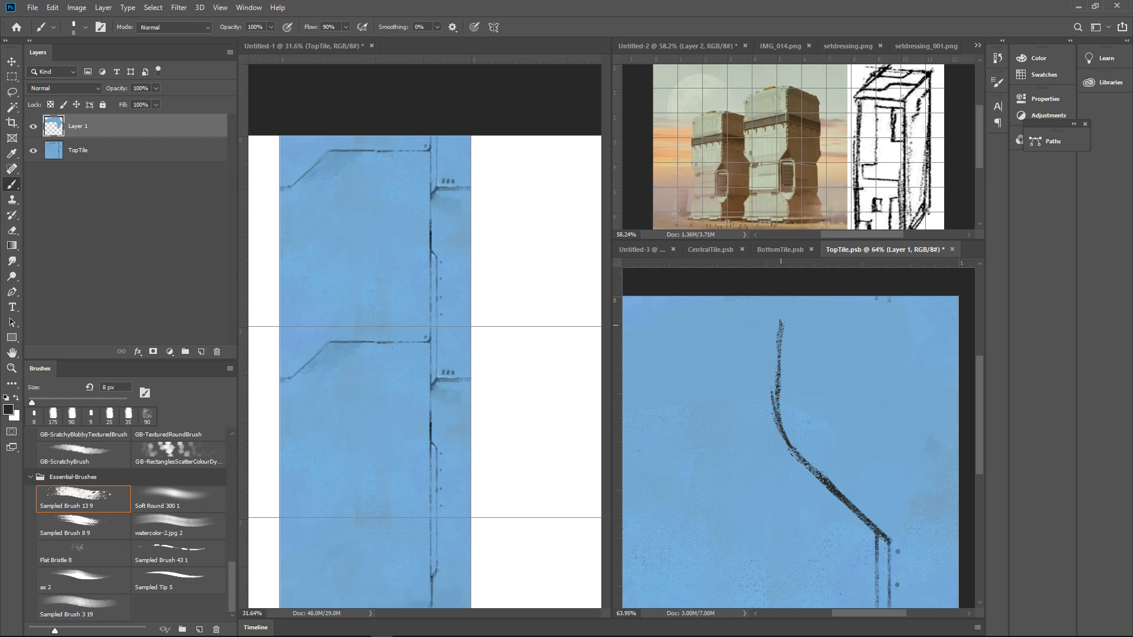
# Thin the diagonal line by painting along its upper side with sampled wall blue and a 35 px brush
pyautogui.moveTo(929, 363); pyautogui.dragTo(886, 356)
pyautogui.moveTo(830, 453); pyautogui.dragTo(867, 405)
pyautogui.keyDown('alt'); pyautogui.click(794, 385); pyautogui.keyUp('alt')
pyautogui.keyDown('alt'); pyautogui.click(796, 380); pyautogui.keyUp('alt')
pyautogui.press(']')
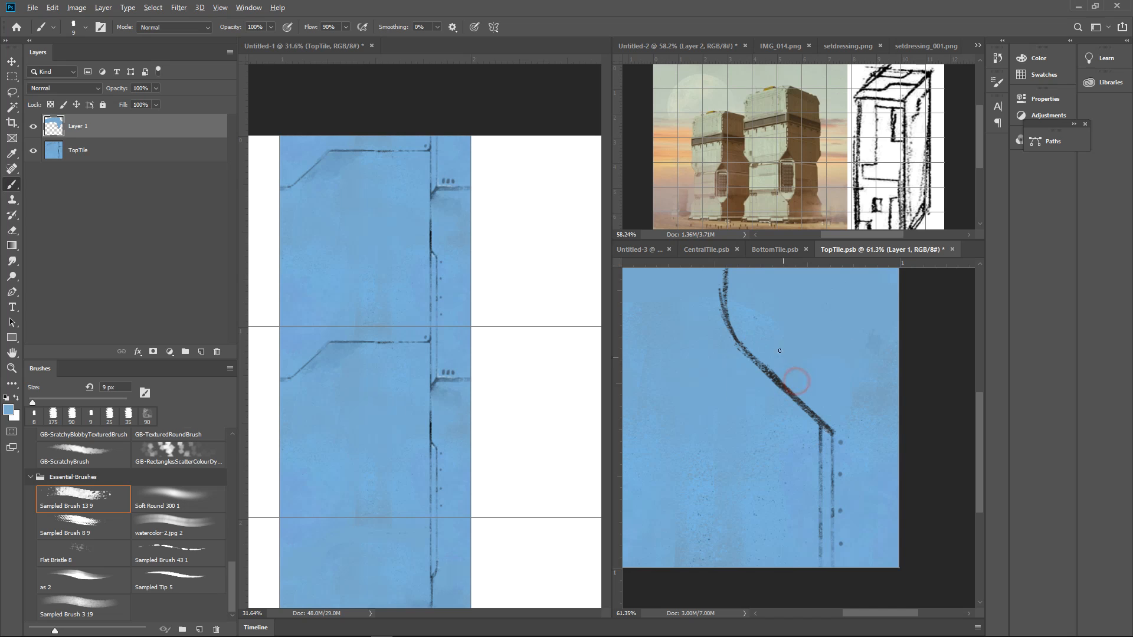
pyautogui.press(']')
pyautogui.press(']')
pyautogui.press(']')
pyautogui.press(']')
pyautogui.moveTo(748, 350); pyautogui.dragTo(829, 425)
pyautogui.moveTo(756, 346); pyautogui.dragTo(838, 429)
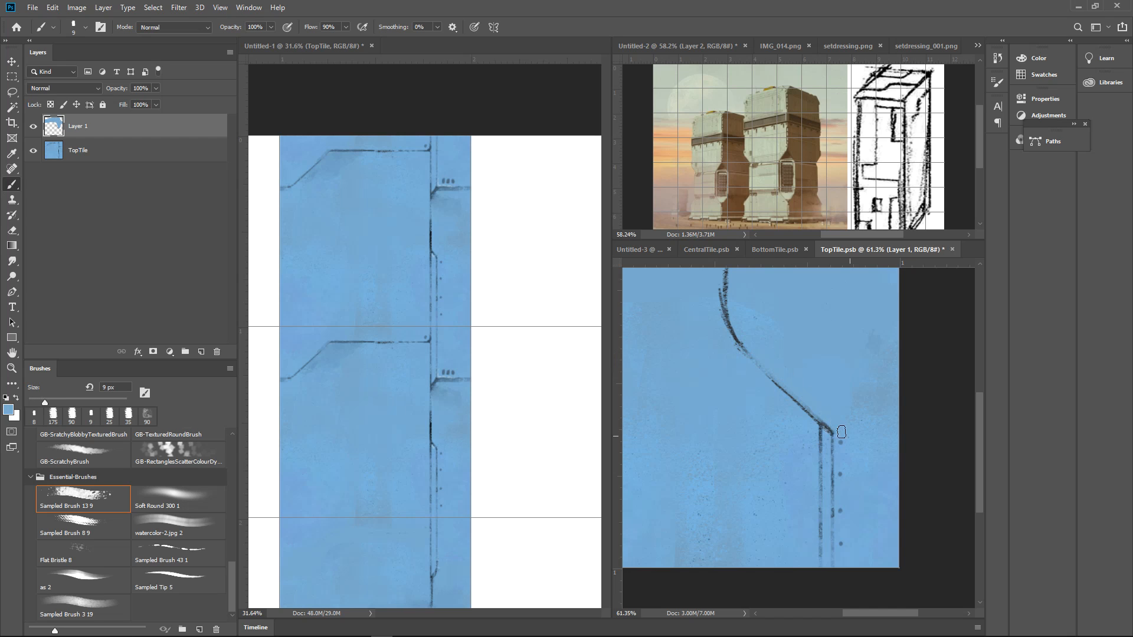
# Rework the faded bend and diagonal with sampled dark and blue tones into one thin continuous line
pyautogui.keyDown('alt'); pyautogui.click(742, 330); pyautogui.keyUp('alt')
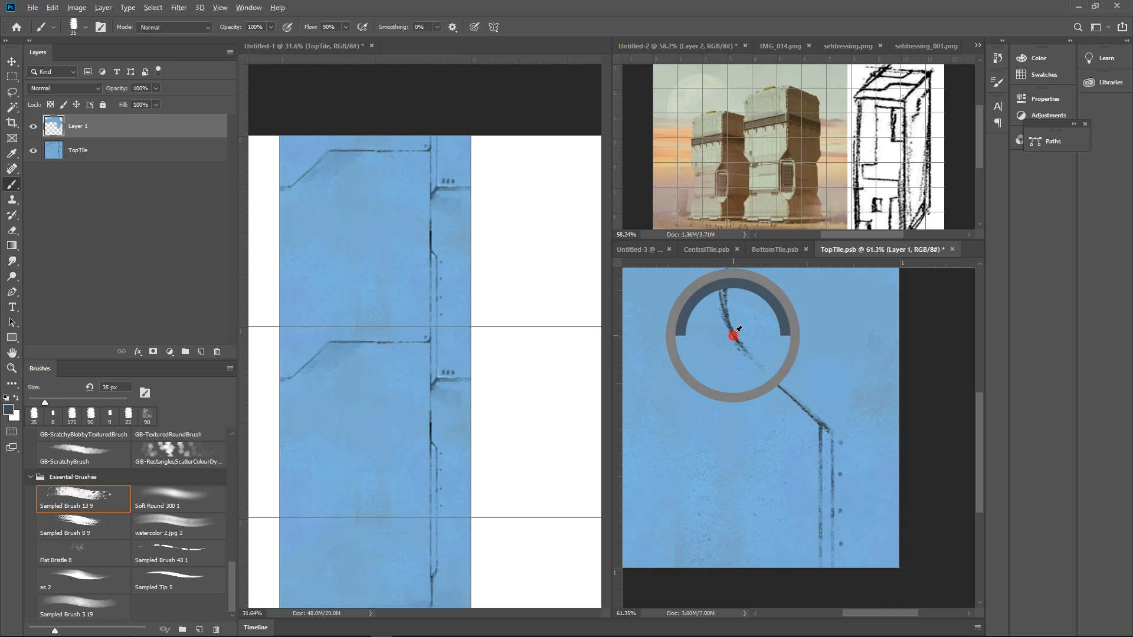
pyautogui.moveTo(739, 352)
pyautogui.mouseDown()
pyautogui.moveTo(817, 433)
pyautogui.moveTo(726, 350)
pyautogui.moveTo(815, 438)
pyautogui.moveTo(750, 369)
pyautogui.moveTo(787, 401)
pyautogui.mouseUp()
pyautogui.keyDown('alt'); pyautogui.click(789, 425); pyautogui.keyUp('alt')
pyautogui.moveTo(802, 335)
pyautogui.mouseDown()
pyautogui.moveTo(787, 336)
pyautogui.moveTo(805, 416)
pyautogui.moveTo(800, 354)
pyautogui.mouseUp()
pyautogui.moveTo(869, 371); pyautogui.dragTo(855, 372)
pyautogui.moveTo(814, 418)
pyautogui.mouseDown()
pyautogui.moveTo(860, 408)
pyautogui.moveTo(872, 435)
pyautogui.mouseUp()
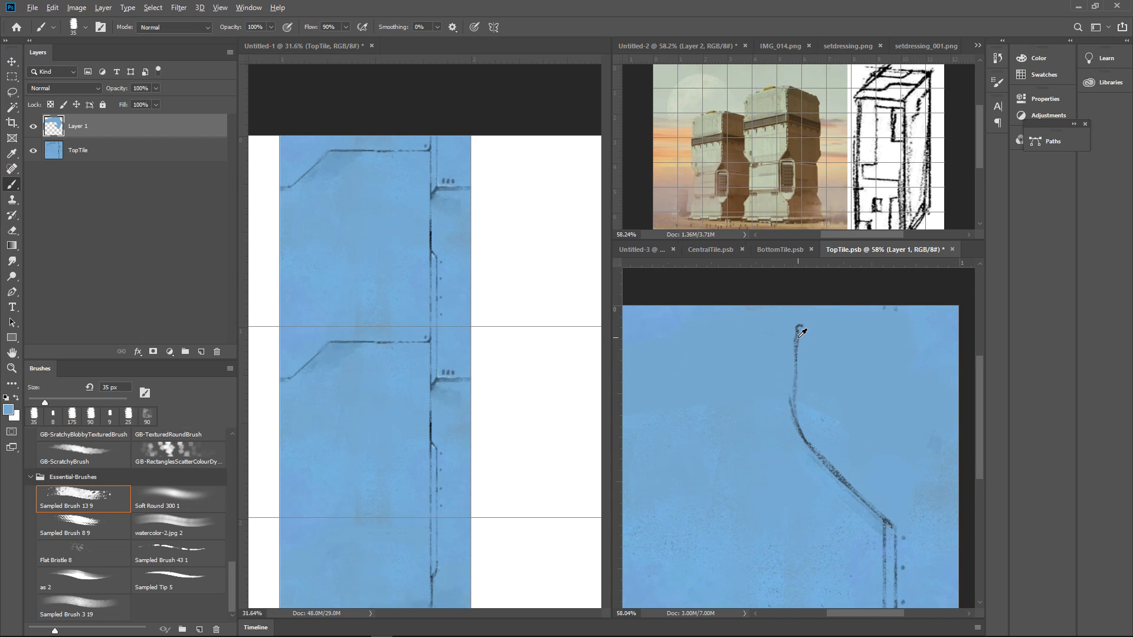
# Paint a darker blue horizontal band across the tile's upper part with a 125 px brush and soften its lower edge with sampled blues
pyautogui.keyDown('alt'); pyautogui.click(801, 335); pyautogui.keyUp('alt')
pyautogui.scroll(-2, 832, 341)
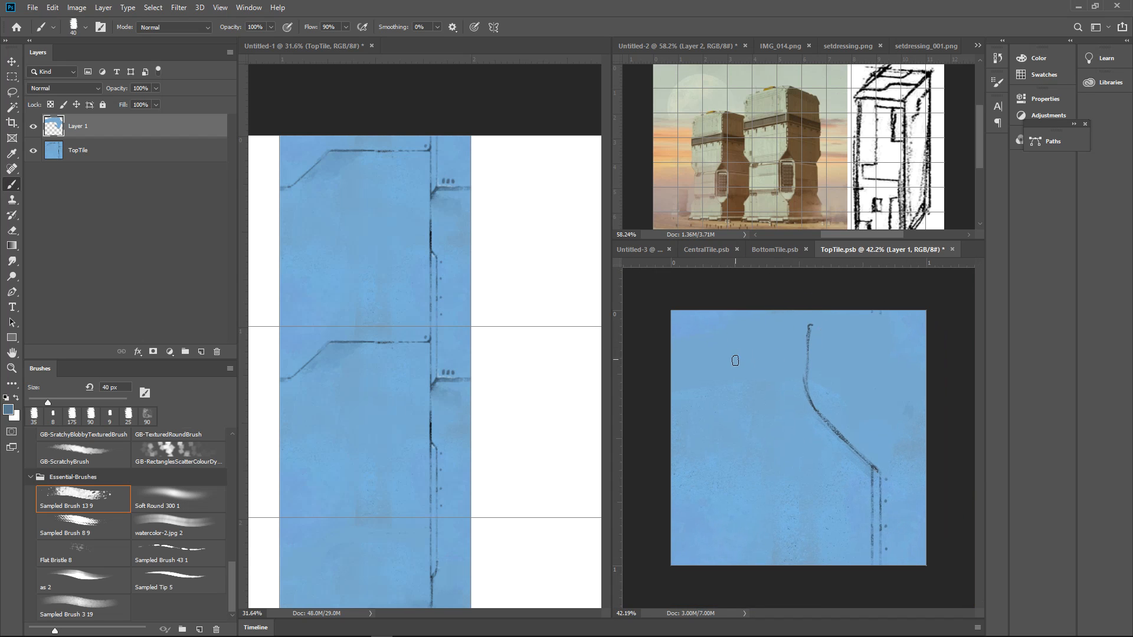
pyautogui.press(']')
pyautogui.press(']')
pyautogui.press(']')
pyautogui.press(']')
pyautogui.press(']')
pyautogui.press(']')
pyautogui.press(']')
pyautogui.press(']')
pyautogui.moveTo(672, 338)
pyautogui.mouseDown()
pyautogui.moveTo(913, 348)
pyautogui.moveTo(694, 358)
pyautogui.moveTo(919, 360)
pyautogui.mouseUp()
pyautogui.keyDown('alt'); pyautogui.click(857, 346); pyautogui.keyUp('alt')
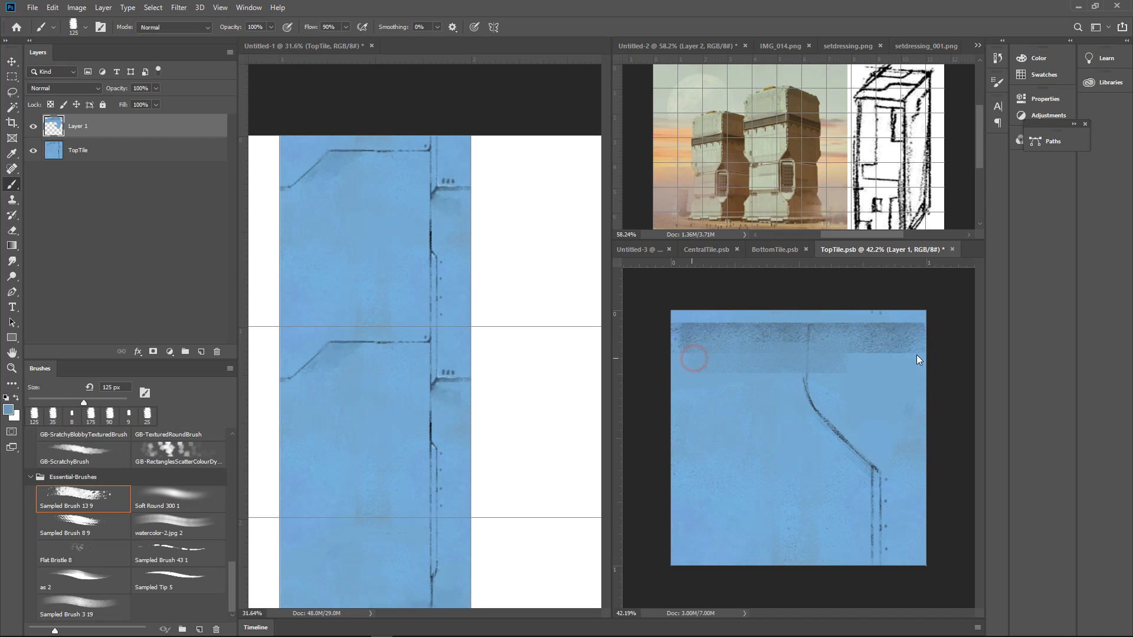
pyautogui.keyDown('alt'); pyautogui.click(863, 356); pyautogui.keyUp('alt')
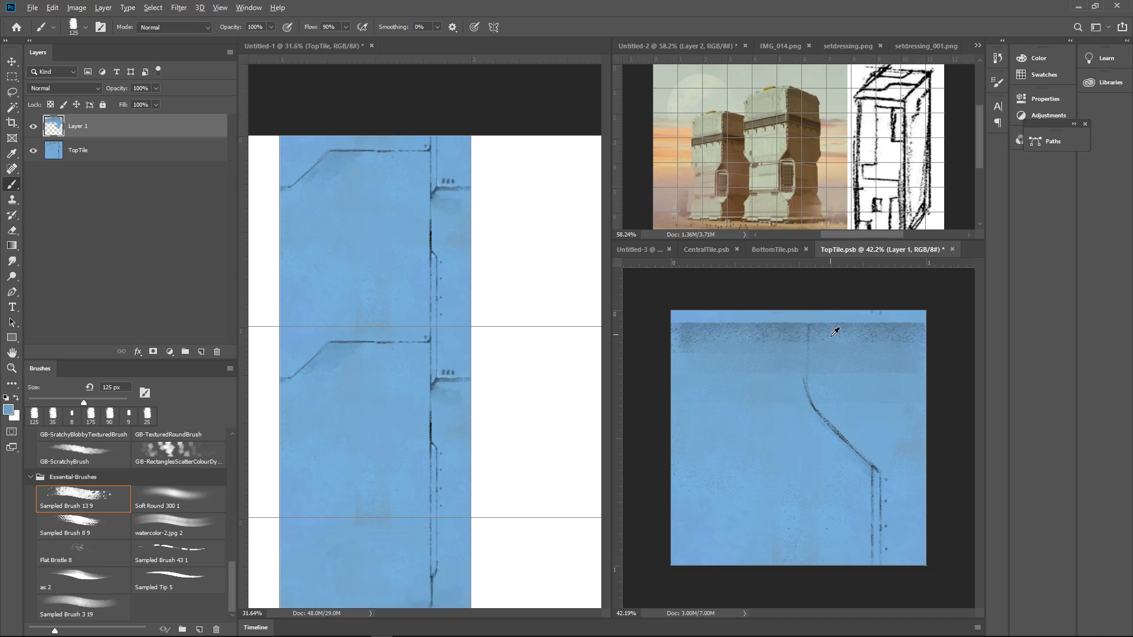
# Extend soft blue shading below the tile's dark top band using sampled blues and a 125 px brush
pyautogui.keyDown('alt'); pyautogui.click(894, 370); pyautogui.keyUp('alt')
pyautogui.moveTo(928, 417); pyautogui.dragTo(676, 416)
pyautogui.keyDown('alt'); pyautogui.click(886, 409); pyautogui.keyUp('alt')
pyautogui.moveTo(918, 448); pyautogui.dragTo(676, 452)
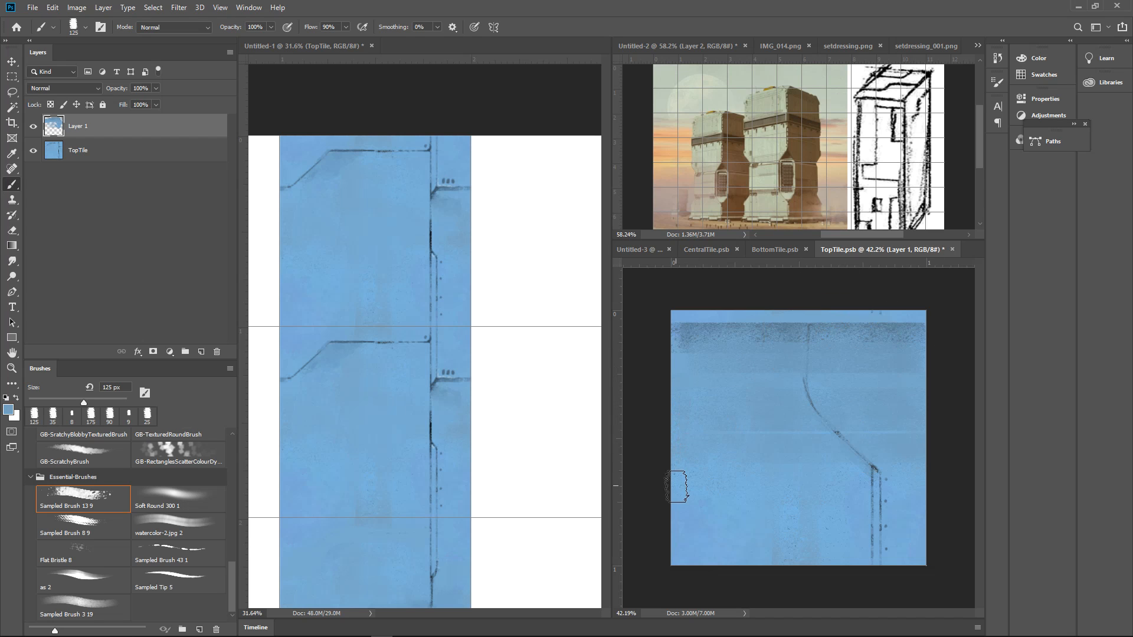
pyautogui.moveTo(950, 432)
pyautogui.keyDown('ctrl'); pyautogui.mouseDown()
pyautogui.moveTo(913, 443)
pyautogui.moveTo(936, 432)
pyautogui.mouseUp(); pyautogui.keyUp('ctrl')
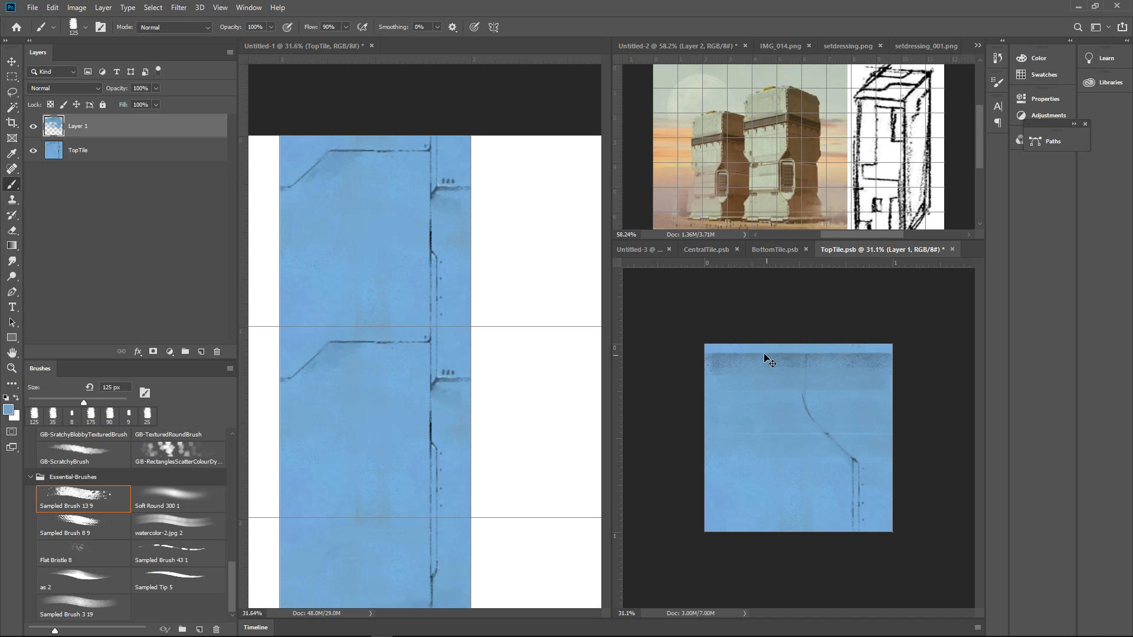
# Paint a speckled white highlight strip along the tile's top edge with a 40 px brush
pyautogui.keyDown('ctrl'); pyautogui.moveTo(766, 356); pyautogui.dragTo(821, 338); pyautogui.keyUp('ctrl')
pyautogui.keyDown('alt'); pyautogui.click(560, 300); pyautogui.keyUp('alt')
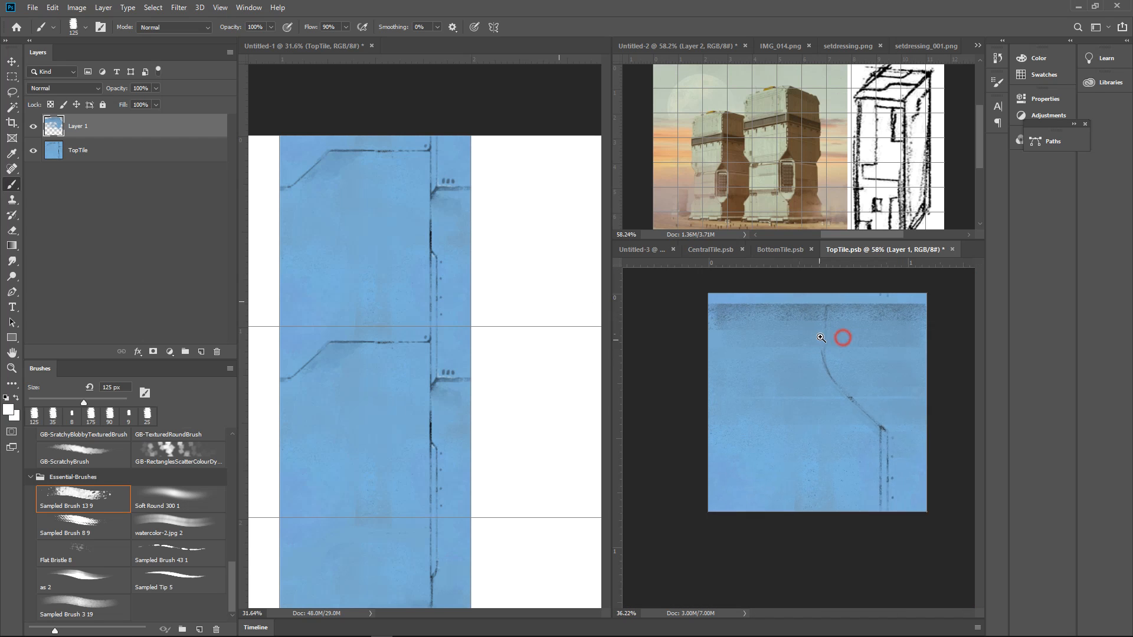
pyautogui.press('[')
pyautogui.press('[')
pyautogui.press('[')
pyautogui.press('[')
pyautogui.press('[')
pyautogui.press('[')
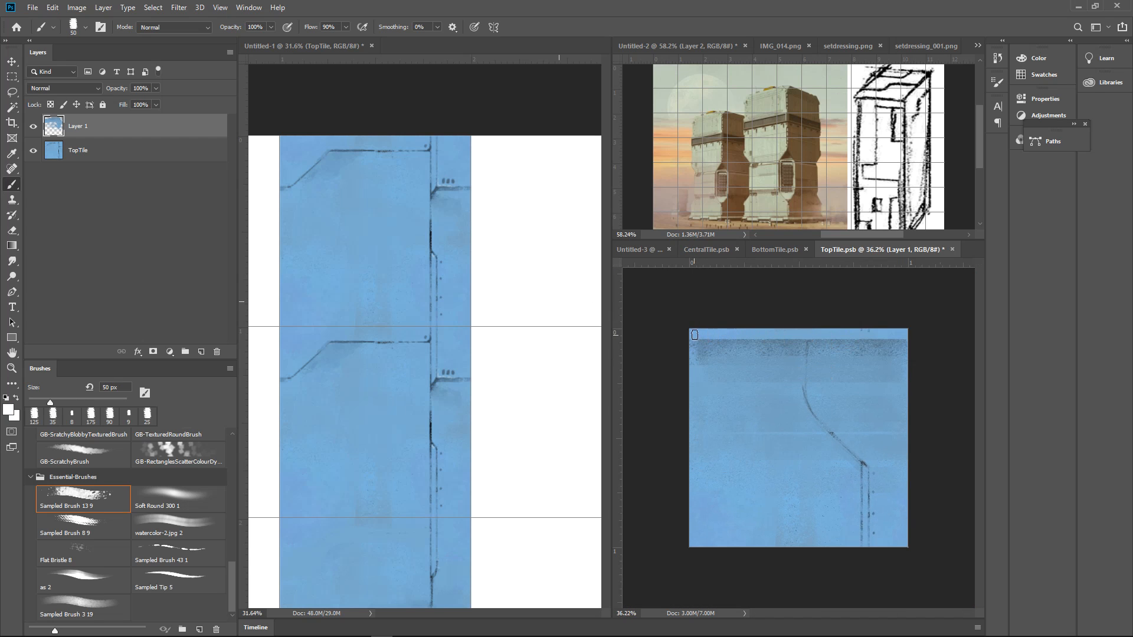
pyautogui.moveTo(686, 335)
pyautogui.mouseDown()
pyautogui.moveTo(916, 339)
pyautogui.moveTo(661, 336)
pyautogui.mouseUp()
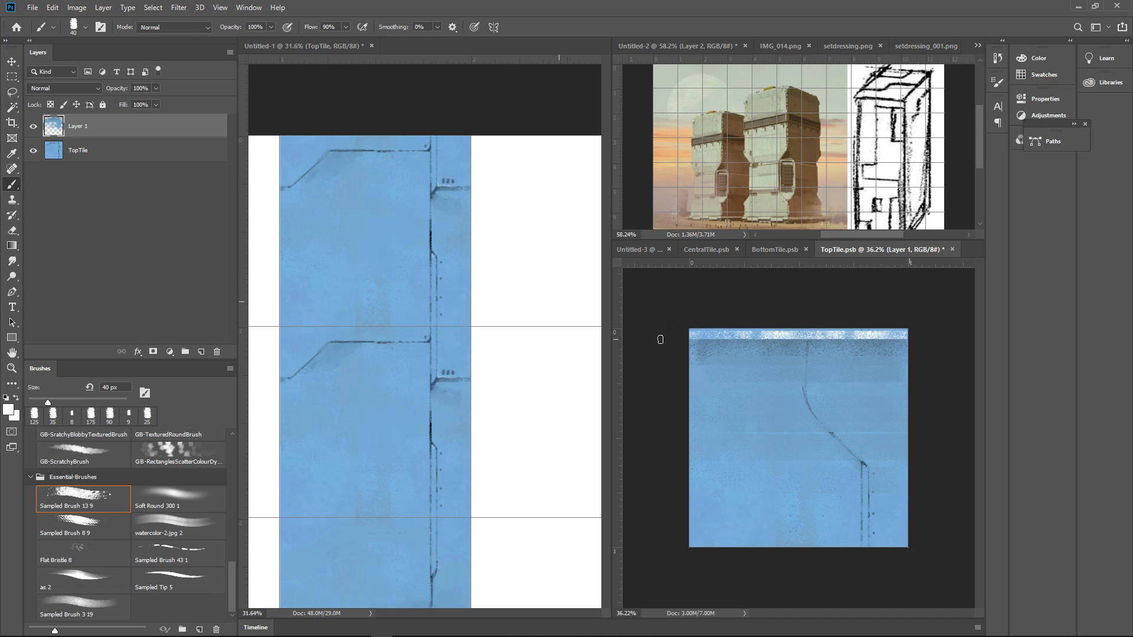
# Thin the white highlight strip by painting along its lower side with sampled darker blue and a 25 px brush
pyautogui.hotkey('ctrl', '+')
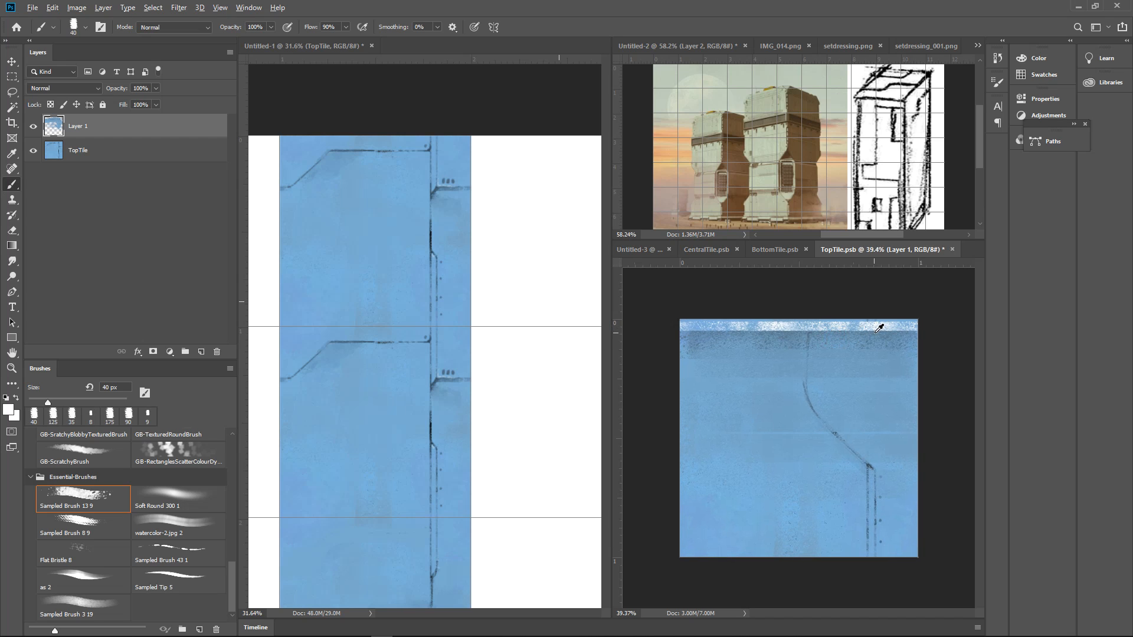
pyautogui.keyDown('alt'); pyautogui.click(876, 332); pyautogui.keyUp('alt')
pyautogui.moveTo(681, 331); pyautogui.dragTo(940, 332)
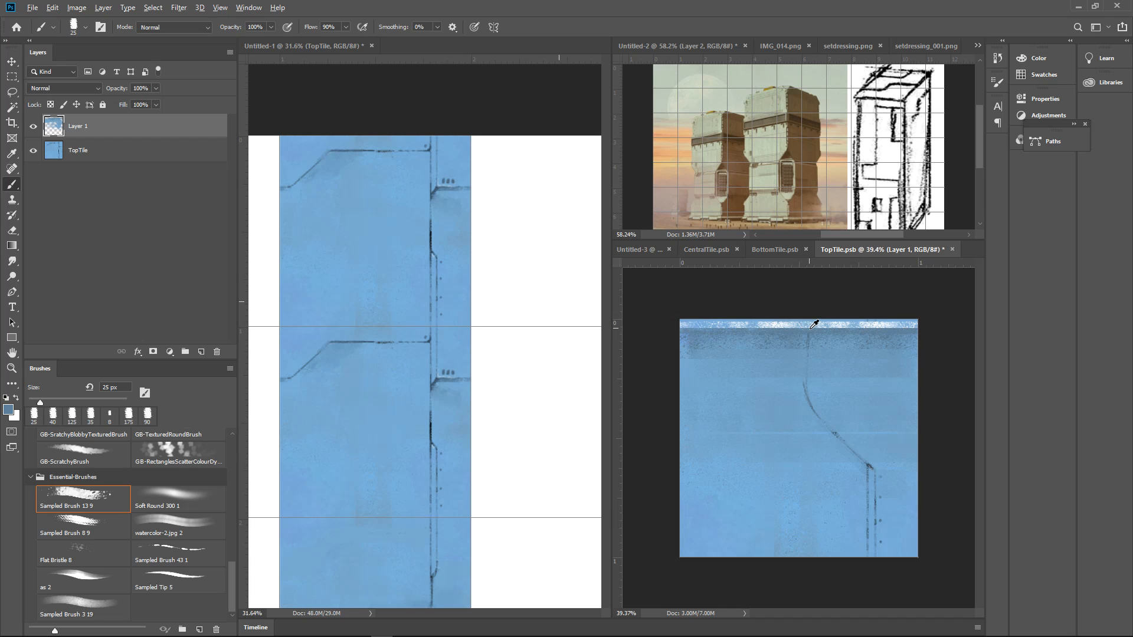
pyautogui.moveTo(696, 329); pyautogui.dragTo(929, 330)
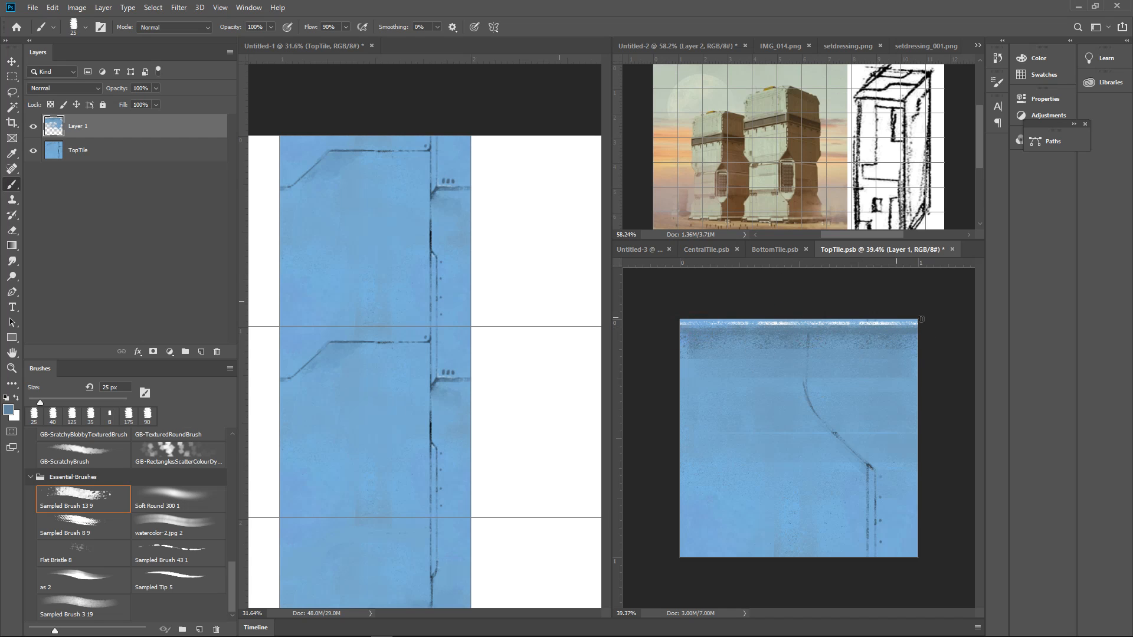
# Add a thin light highlight along the upper vertical line using a colour sampled from the white strip and a small brush
pyautogui.scroll(-2, 888, 347)
pyautogui.scroll(5, 888, 345)
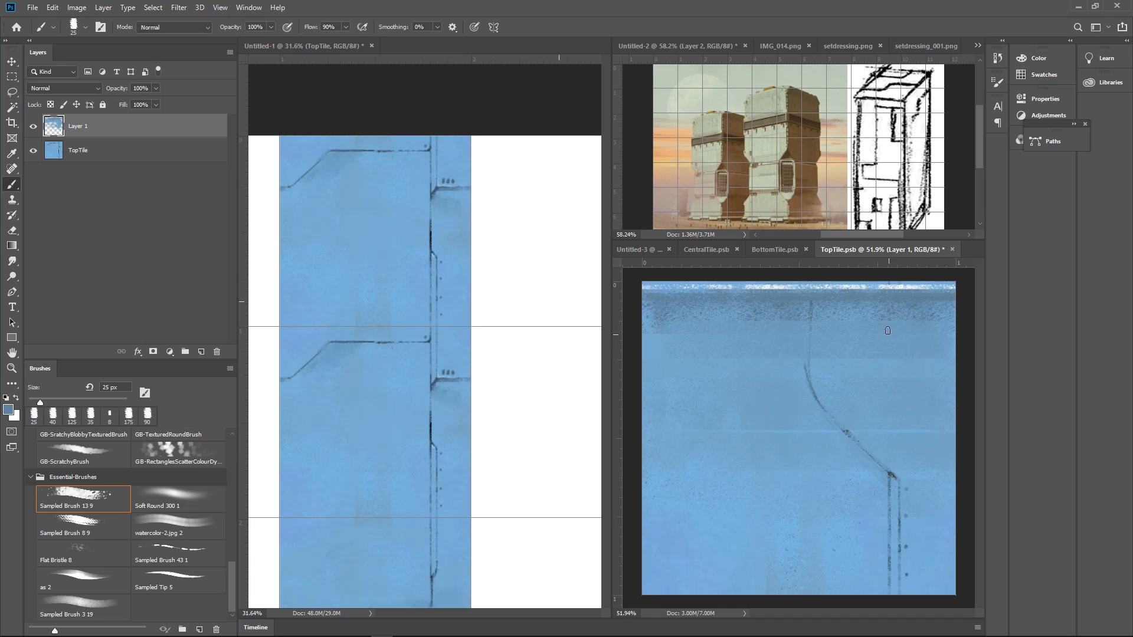
pyautogui.keyDown('alt'); pyautogui.click(891, 285); pyautogui.keyUp('alt')
pyautogui.press('[')
pyautogui.press('[')
pyautogui.moveTo(808, 291); pyautogui.dragTo(806, 363)
pyautogui.press(']')
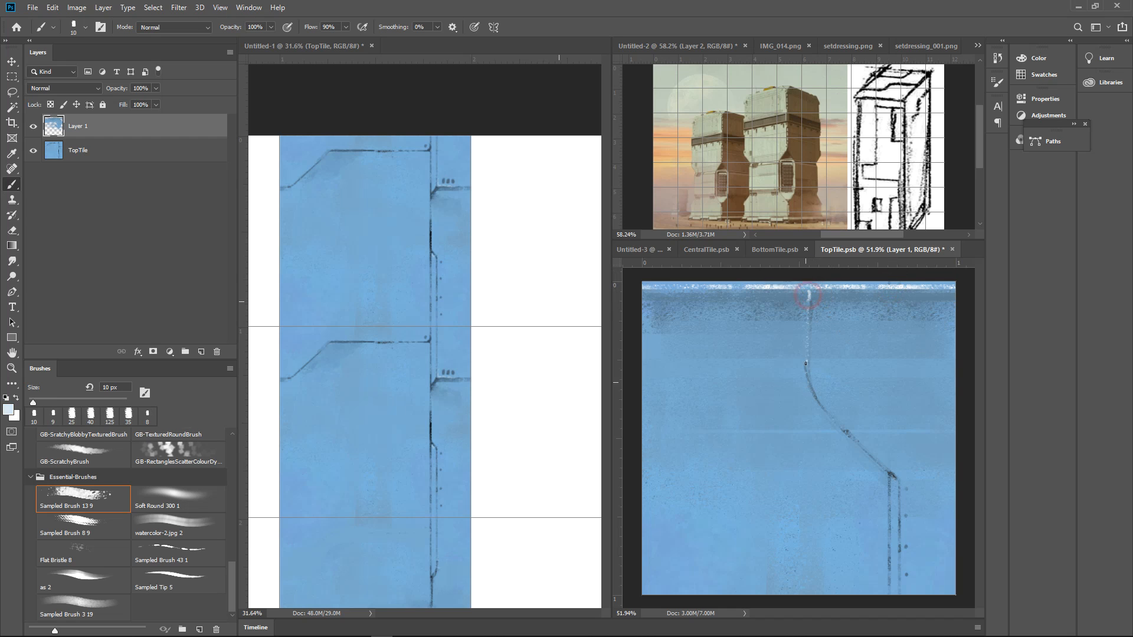
# Darken the upper vertical line up to the top edge with a 10 px brush and add three dark rivets beside it
pyautogui.keyDown('alt'); pyautogui.click(633, 304); pyautogui.keyUp('alt')
pyautogui.keyDown('alt'); pyautogui.click(812, 289); pyautogui.keyUp('alt')
pyautogui.moveTo(810, 285); pyautogui.dragTo(809, 341)
pyautogui.keyDown('alt'); pyautogui.click(809, 353); pyautogui.keyUp('alt')
pyautogui.keyDown('alt'); pyautogui.click(798, 341); pyautogui.keyUp('alt')
pyautogui.keyDown('alt'); pyautogui.click(798, 349); pyautogui.keyUp('alt')
# Darken the bend, the diagonal and the vertical line below it with the 10 px brush
pyautogui.scroll(-5, 799, 352)
pyautogui.scroll(5, 862, 363)
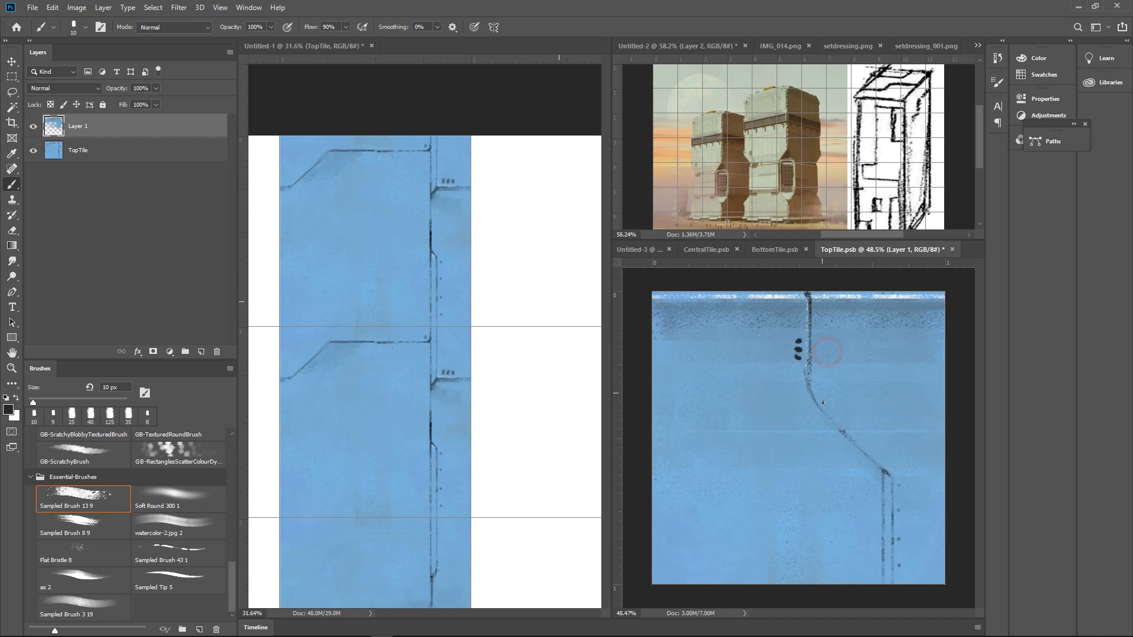
pyautogui.moveTo(809, 366)
pyautogui.mouseDown()
pyautogui.moveTo(816, 401)
pyautogui.moveTo(879, 468)
pyautogui.mouseUp()
pyautogui.moveTo(819, 408); pyautogui.dragTo(892, 484)
pyautogui.moveTo(885, 485); pyautogui.dragTo(909, 475)
pyautogui.moveTo(909, 476)
pyautogui.mouseDown()
pyautogui.moveTo(812, 419)
pyautogui.moveTo(819, 440)
pyautogui.moveTo(813, 427)
pyautogui.moveTo(805, 466)
pyautogui.moveTo(805, 413)
pyautogui.moveTo(805, 552)
pyautogui.mouseUp()
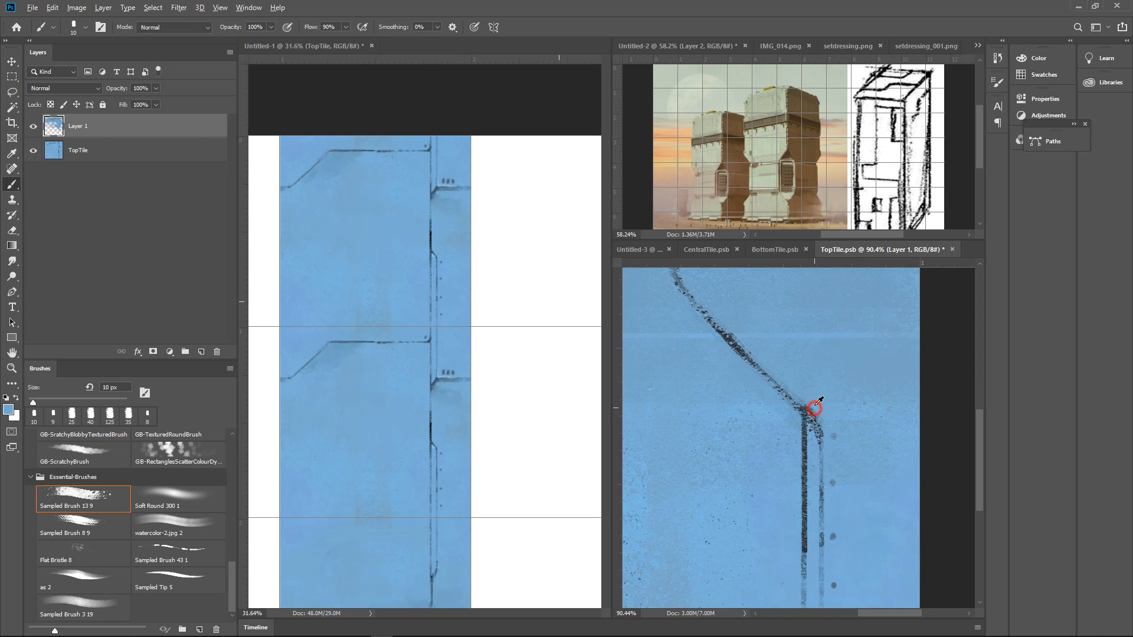
# Clean up the corner where the diagonal meets the lower vertical lines using sampled blues and a 25 px brush
pyautogui.keyDown('alt'); pyautogui.click(815, 402); pyautogui.keyUp('alt')
pyautogui.press(']')
pyautogui.press(']')
pyautogui.press(']')
pyautogui.moveTo(803, 389); pyautogui.dragTo(829, 444)
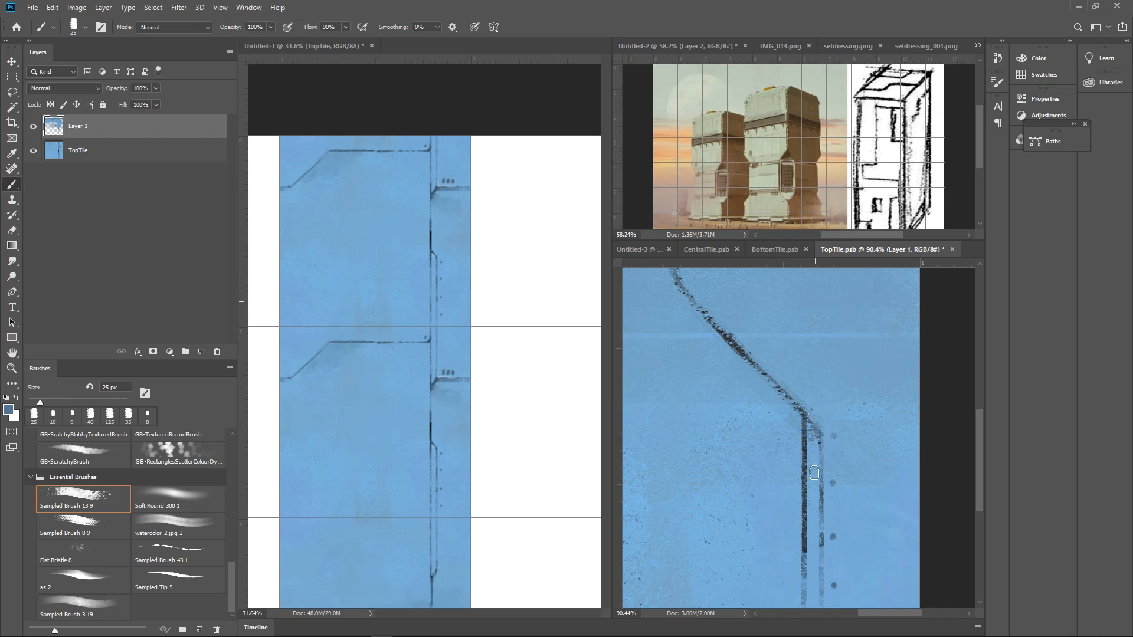
pyautogui.keyDown('alt'); pyautogui.click(806, 433); pyautogui.keyUp('alt')
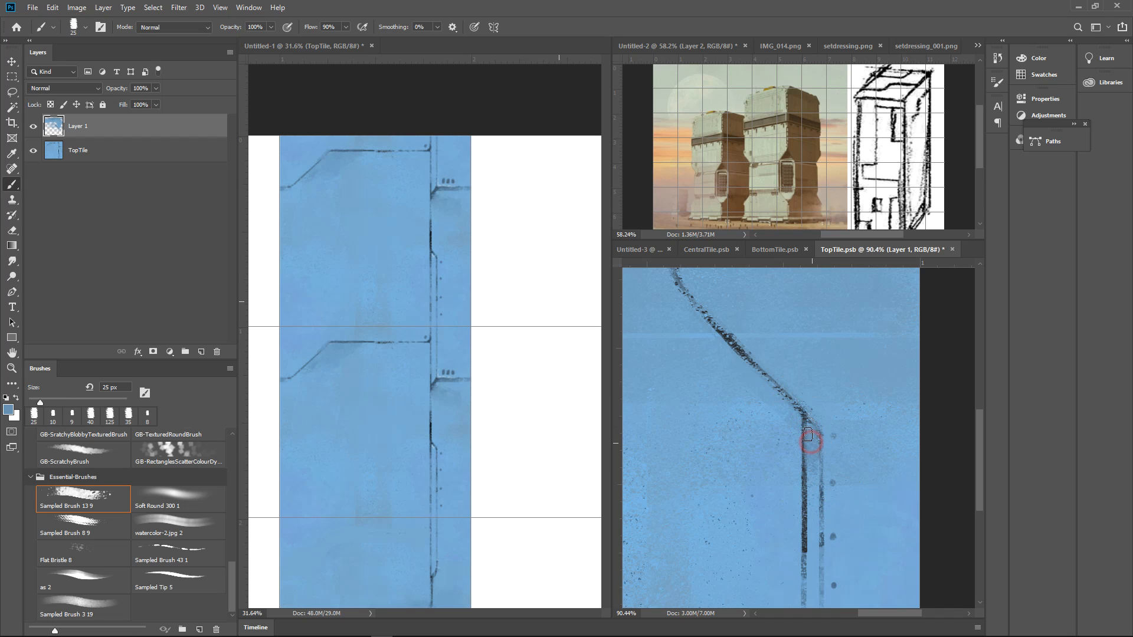
pyautogui.moveTo(846, 424); pyautogui.dragTo(831, 435)
pyautogui.moveTo(914, 435)
pyautogui.mouseDown()
pyautogui.moveTo(872, 465)
pyautogui.moveTo(902, 426)
pyautogui.mouseUp()
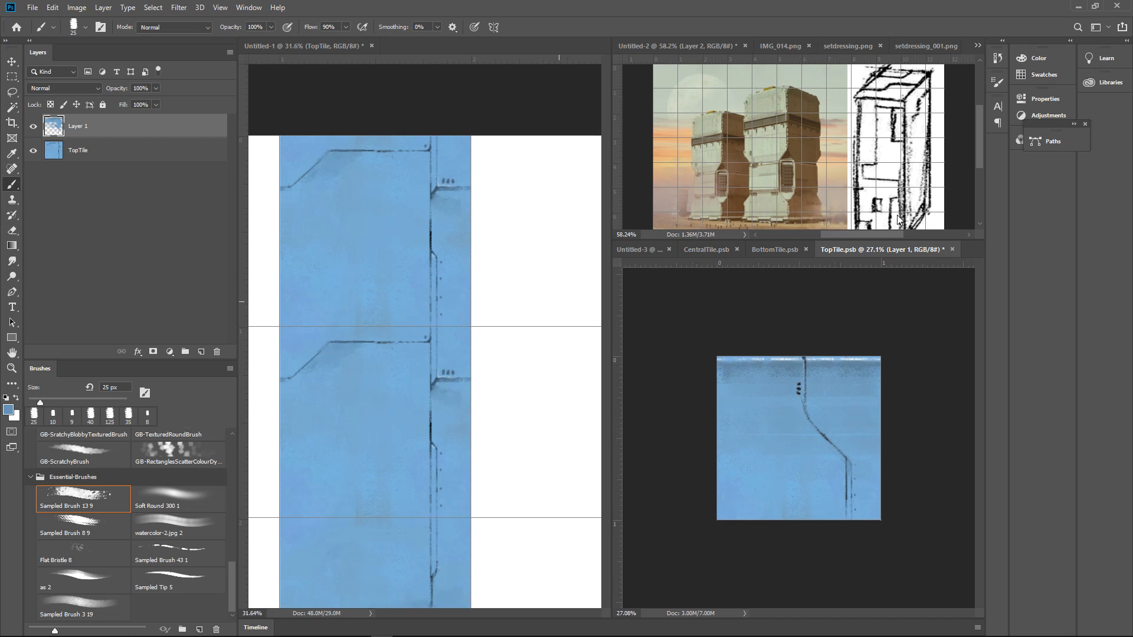
# Trim the three rivets and the edges of the upper vertical line with the blue 25 px brush
pyautogui.moveTo(832, 391)
pyautogui.mouseDown()
pyautogui.moveTo(889, 372)
pyautogui.moveTo(855, 372)
pyautogui.moveTo(862, 359)
pyautogui.moveTo(898, 384)
pyautogui.mouseUp()
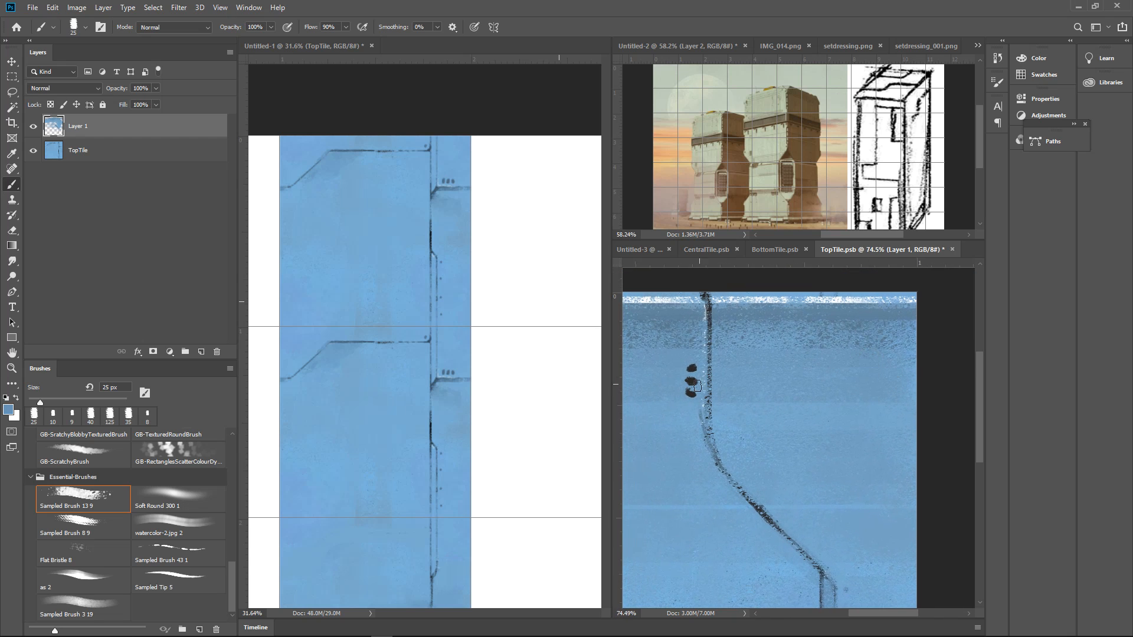
pyautogui.moveTo(736, 385); pyautogui.dragTo(715, 451)
pyautogui.moveTo(705, 413); pyautogui.dragTo(795, 383)
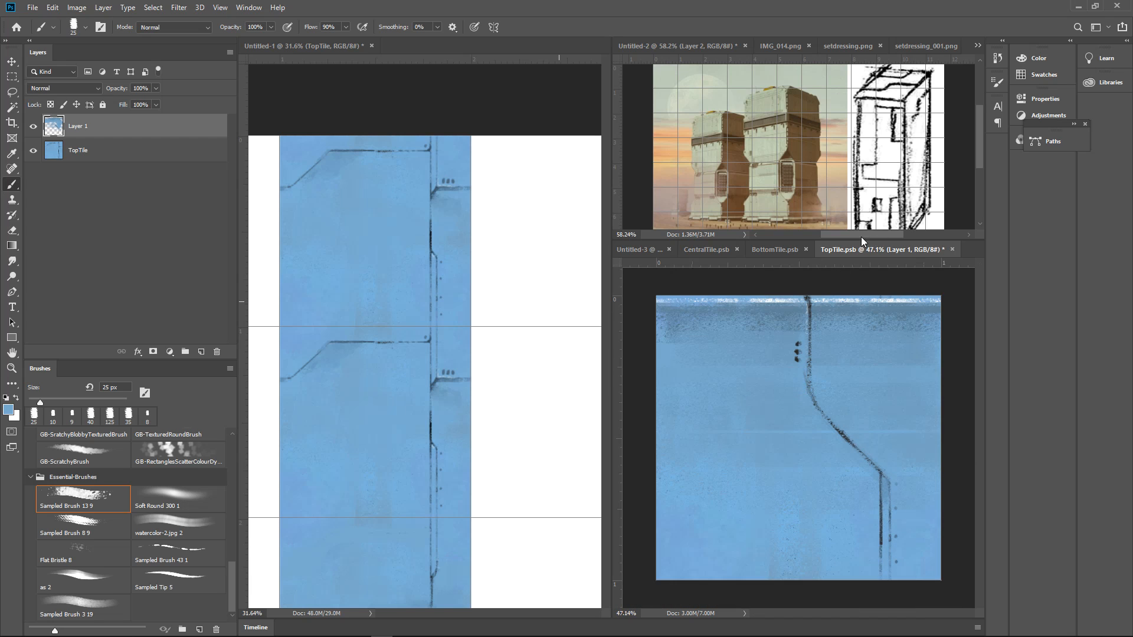
# Draw a 7 px dark seam down from the top edge and across to the lower vertical line, with a rectangular panel beside its corner
pyautogui.keyDown('alt'); pyautogui.click(629, 303); pyautogui.keyUp('alt')
pyautogui.moveTo(766, 298)
pyautogui.mouseDown()
pyautogui.moveTo(761, 507)
pyautogui.moveTo(832, 502)
pyautogui.moveTo(764, 512)
pyautogui.moveTo(857, 511)
pyautogui.mouseUp()
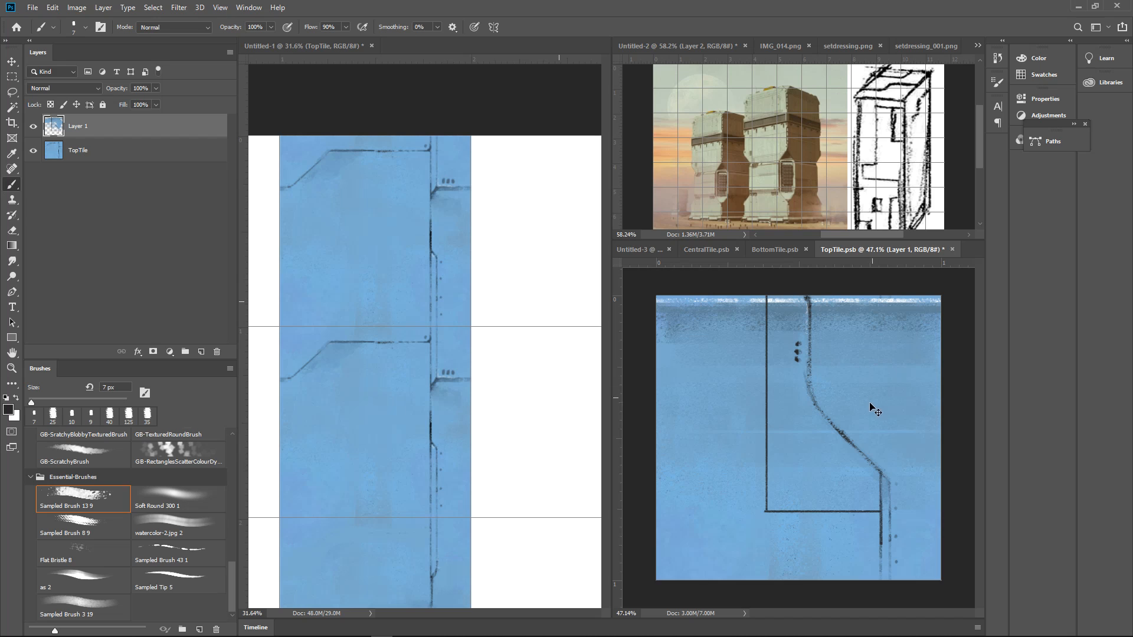
pyautogui.moveTo(767, 466)
pyautogui.mouseDown()
pyautogui.moveTo(709, 475)
pyautogui.moveTo(709, 506)
pyautogui.mouseUp()
pyautogui.moveTo(827, 512); pyautogui.dragTo(724, 511)
pyautogui.moveTo(755, 474); pyautogui.dragTo(768, 465)
pyautogui.click(764, 452)
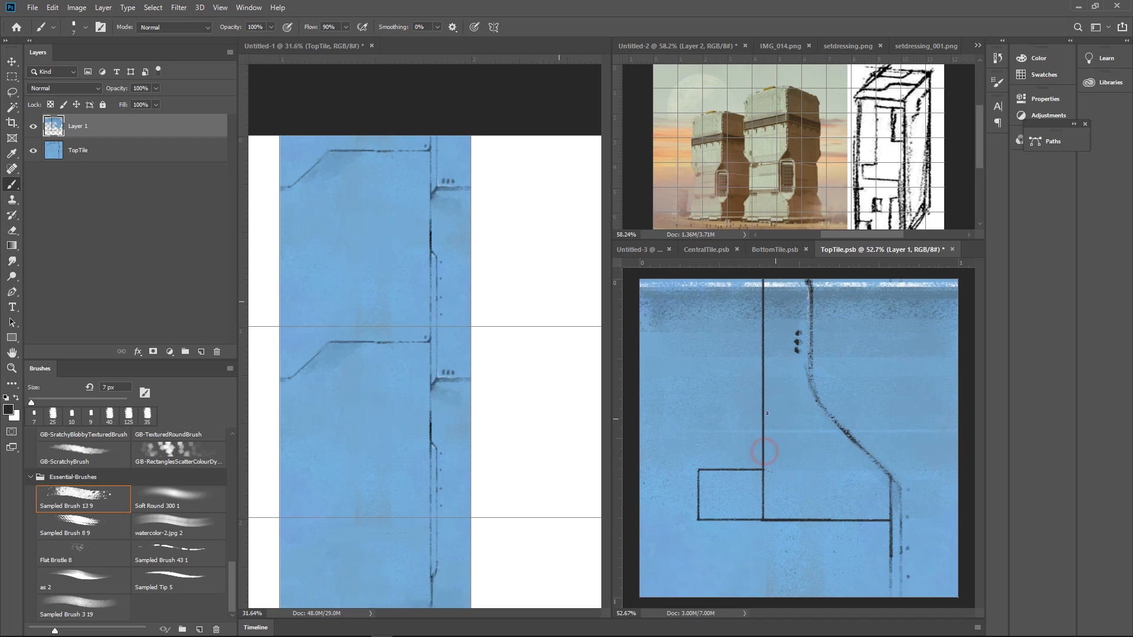
# Draw a small upright vent box with a shaded top above the rectangular panel, beside the long vertical seam
pyautogui.moveTo(750, 397)
pyautogui.mouseDown()
pyautogui.moveTo(732, 397)
pyautogui.moveTo(731, 451)
pyautogui.mouseUp()
pyautogui.moveTo(752, 400); pyautogui.dragTo(751, 449)
pyautogui.moveTo(747, 401); pyautogui.dragTo(748, 451)
pyautogui.moveTo(749, 402); pyautogui.dragTo(750, 449)
pyautogui.moveTo(837, 399); pyautogui.dragTo(912, 380)
pyautogui.moveTo(803, 440); pyautogui.dragTo(873, 413)
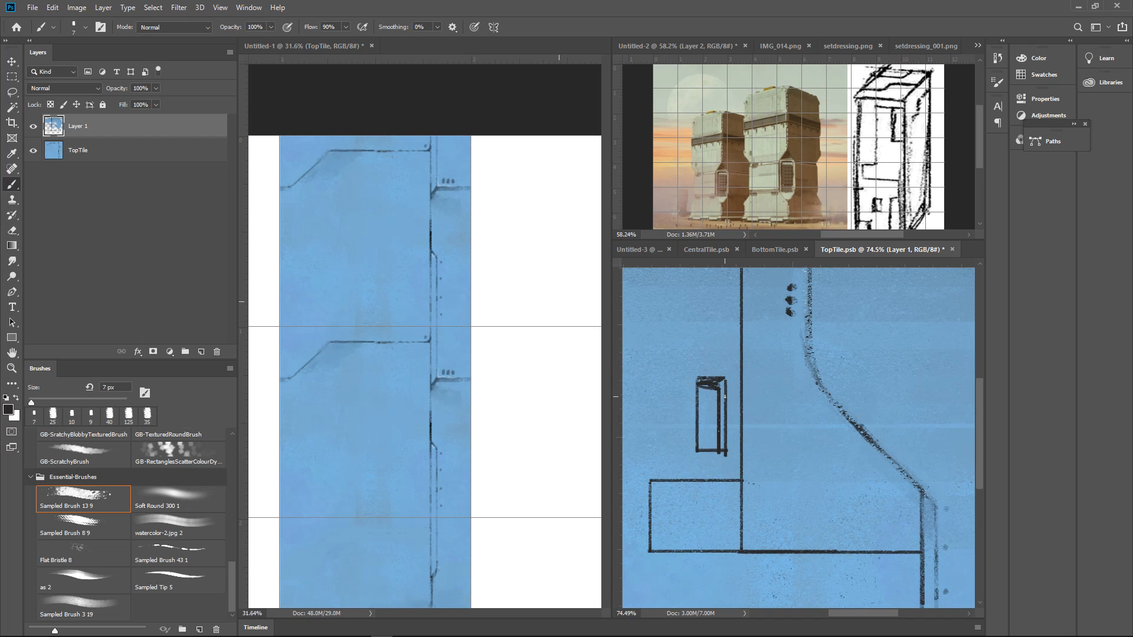
# Undo the vent's last stroke, close its lower edge and draw a larger frame around it
pyautogui.hotkey('ctrl', 'z')
pyautogui.moveTo(700, 432); pyautogui.dragTo(733, 407)
pyautogui.moveTo(720, 344)
pyautogui.mouseDown()
pyautogui.moveTo(711, 348)
pyautogui.moveTo(746, 346)
pyautogui.moveTo(760, 326)
pyautogui.moveTo(717, 441)
pyautogui.moveTo(767, 441)
pyautogui.mouseUp()
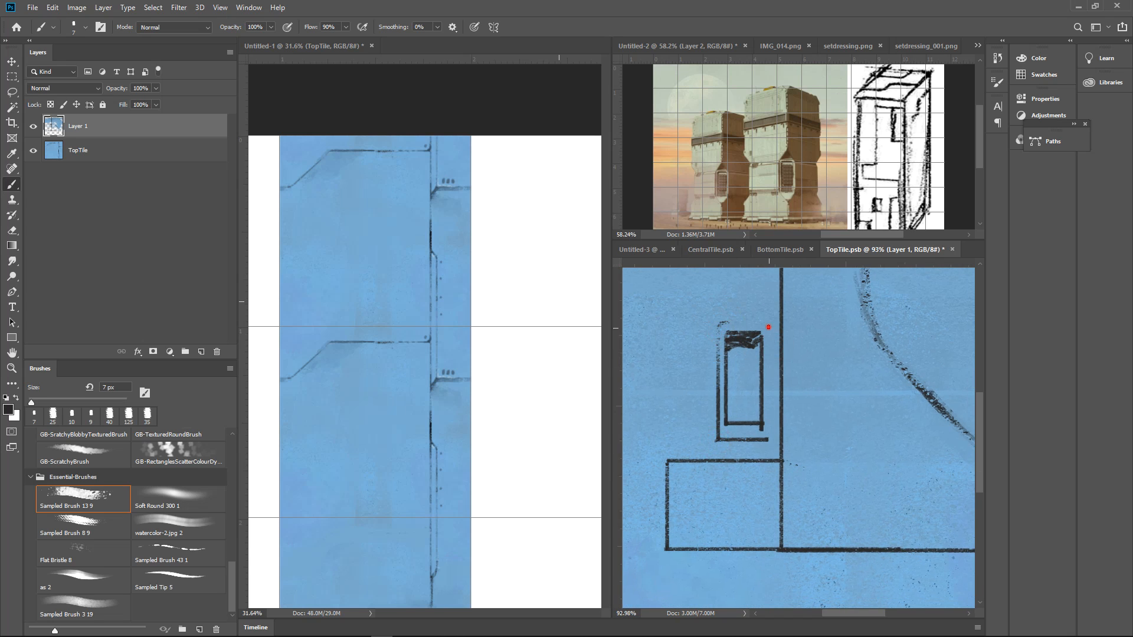
pyautogui.moveTo(768, 327); pyautogui.dragTo(765, 434)
pyautogui.moveTo(724, 322)
pyautogui.mouseDown()
pyautogui.moveTo(767, 323)
pyautogui.moveTo(759, 402)
pyautogui.mouseUp()
# Draw short horizontal slats inside the vent box with the dark 7 px brush
pyautogui.scroll(2, 744, 376)
pyautogui.keyDown('alt'); pyautogui.click(822, 377); pyautogui.keyUp('alt')
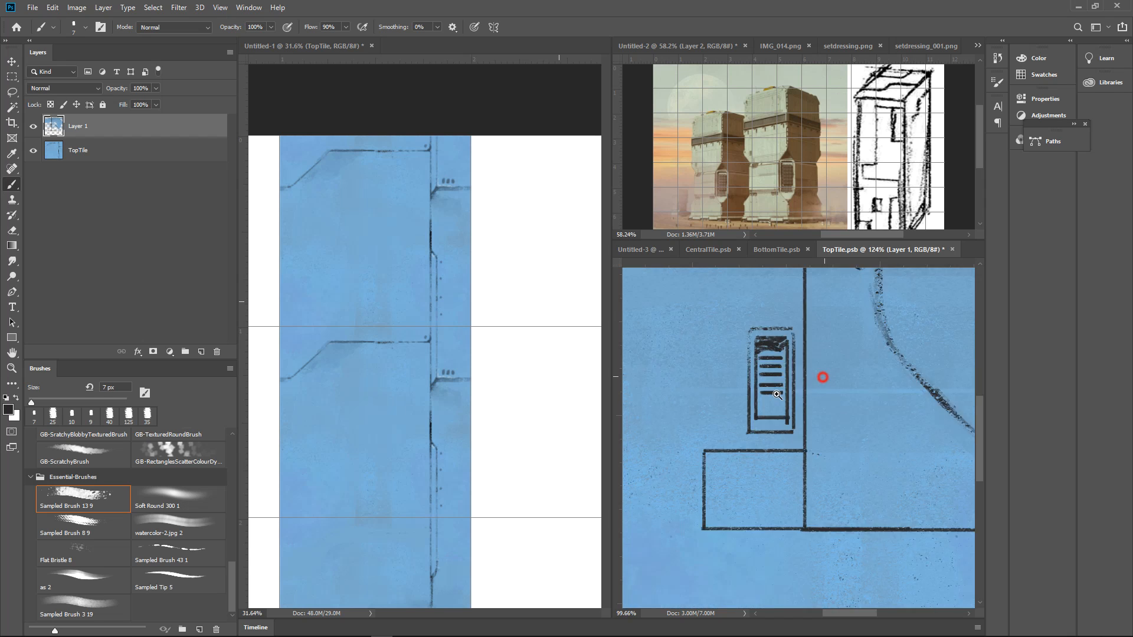
pyautogui.click(771, 445)
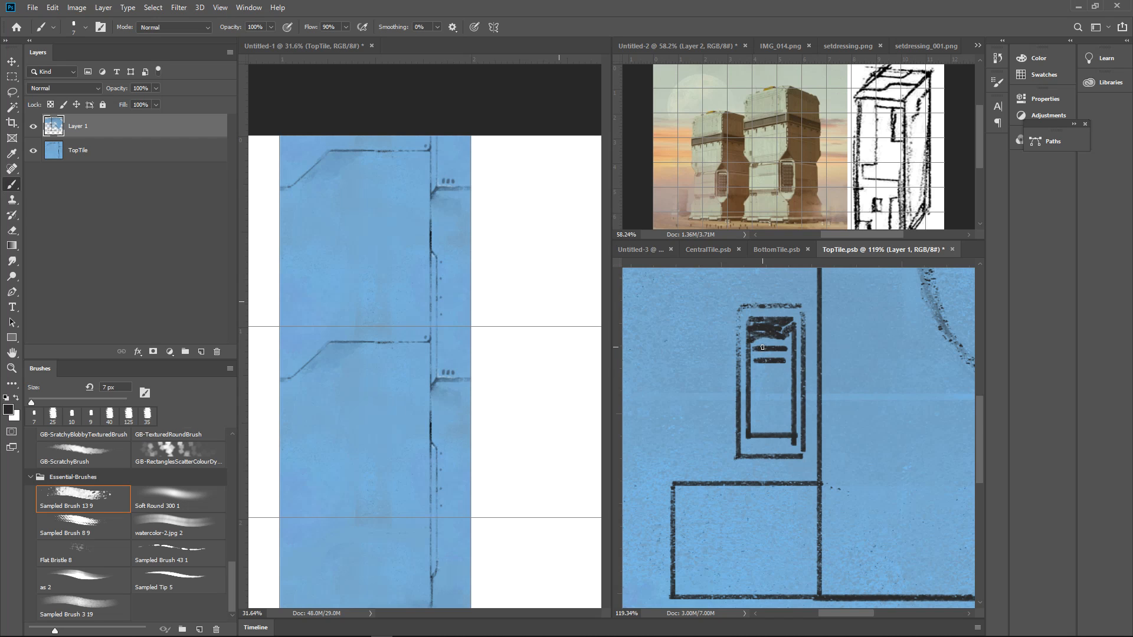
# Duplicate the drawn slats down the vent box with a rectangular selection until they fill it, clearing the selection at the end
pyautogui.press('m')
pyautogui.moveTo(751, 341)
pyautogui.mouseDown()
pyautogui.moveTo(790, 366)
pyautogui.moveTo(783, 423)
pyautogui.mouseUp()
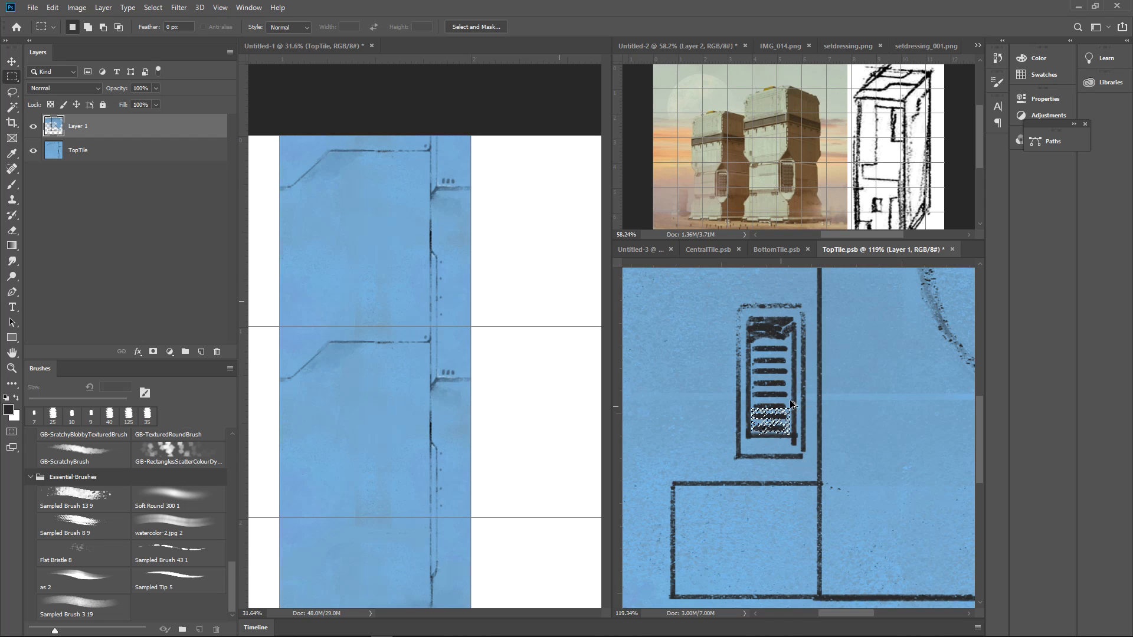
pyautogui.hotkey('ctrl', 'd')
# Shade over the slats inside the vent box with a dark 40 px textured brush
pyautogui.moveTo(838, 378); pyautogui.dragTo(882, 406)
pyautogui.moveTo(778, 450); pyautogui.dragTo(850, 411)
pyautogui.moveTo(858, 401); pyautogui.dragTo(838, 413)
pyautogui.press('d')
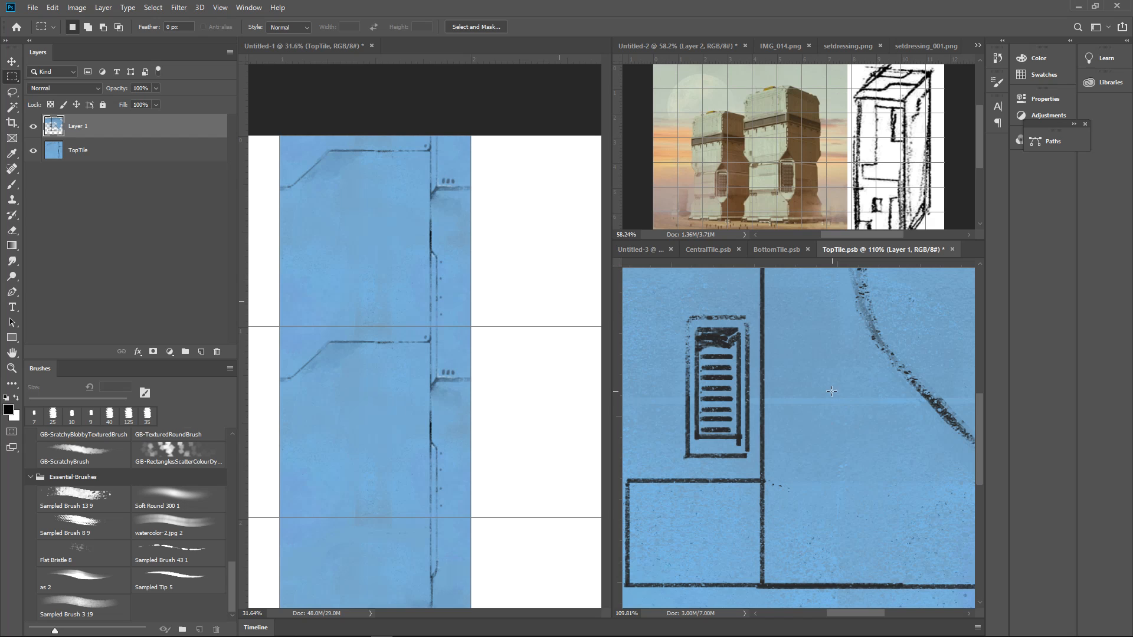
pyautogui.press('b')
pyautogui.keyDown('alt'); pyautogui.click(731, 340); pyautogui.keyUp('alt')
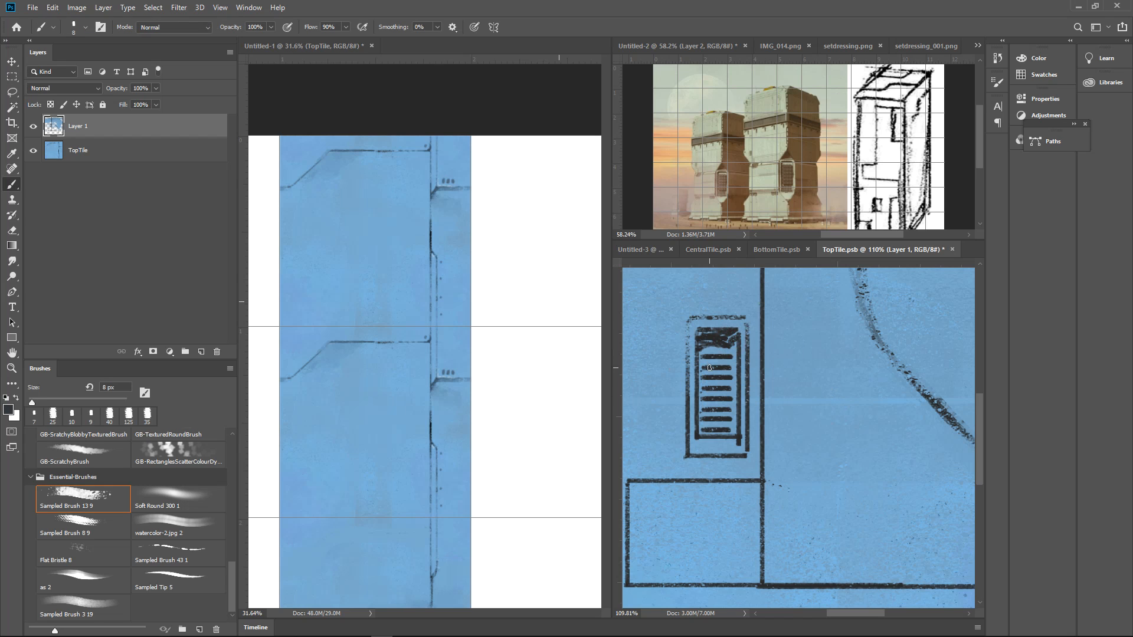
pyautogui.press(']')
pyautogui.press(']')
pyautogui.press(']')
pyautogui.press(']')
pyautogui.press(']')
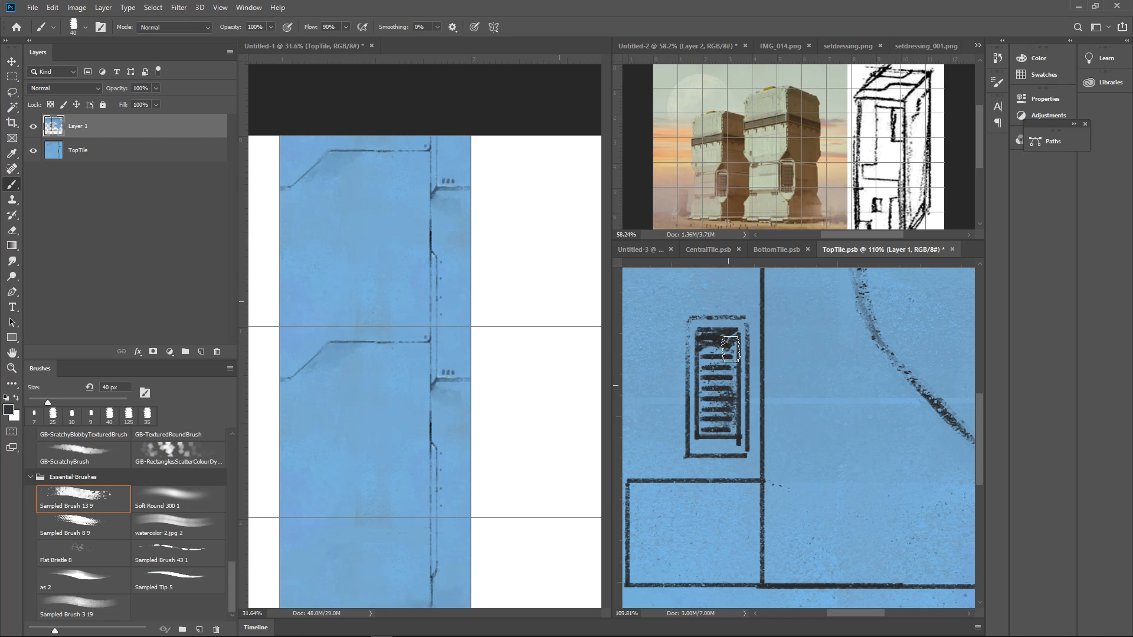
pyautogui.moveTo(702, 428); pyautogui.dragTo(717, 435)
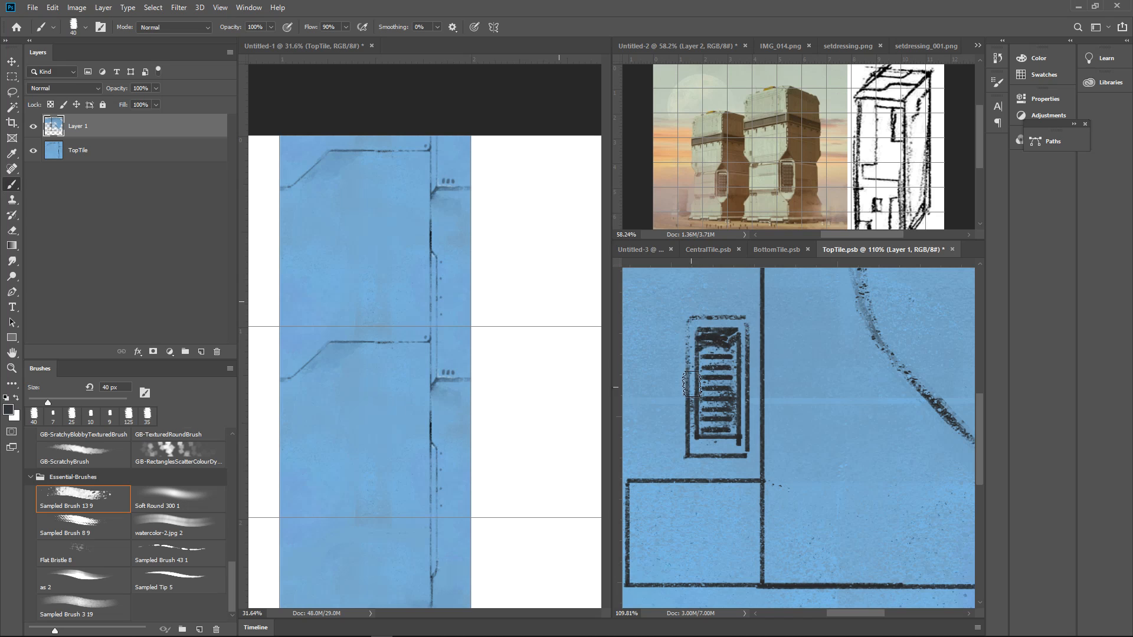
# Thicken both vertical sides of the vent's outer frame with dark 10 px strokes
pyautogui.press('[')
pyautogui.press('[')
pyautogui.press('[')
pyautogui.press('[')
pyautogui.press('[')
pyautogui.press('[')
pyautogui.moveTo(692, 324); pyautogui.dragTo(690, 457)
pyautogui.moveTo(739, 325); pyautogui.dragTo(736, 451)
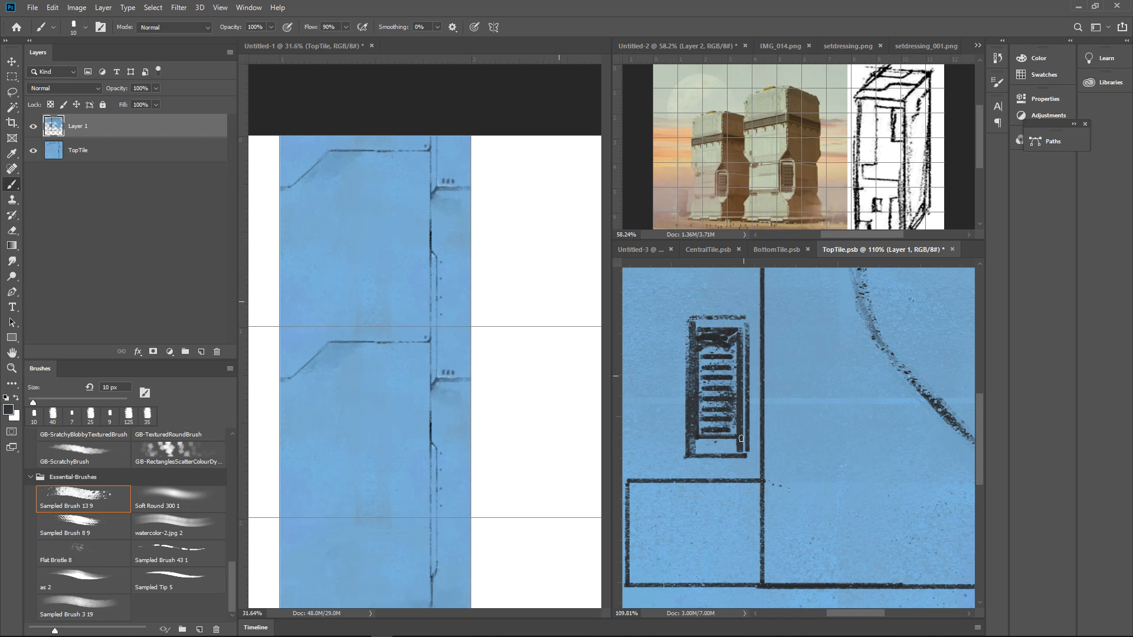
# Darken the lower and upper bands of the vent's frame with a 30 px brush
pyautogui.press(']')
pyautogui.press(']')
pyautogui.moveTo(699, 439)
pyautogui.mouseDown()
pyautogui.moveTo(738, 451)
pyautogui.moveTo(717, 458)
pyautogui.mouseUp()
pyautogui.moveTo(701, 321); pyautogui.dragTo(741, 323)
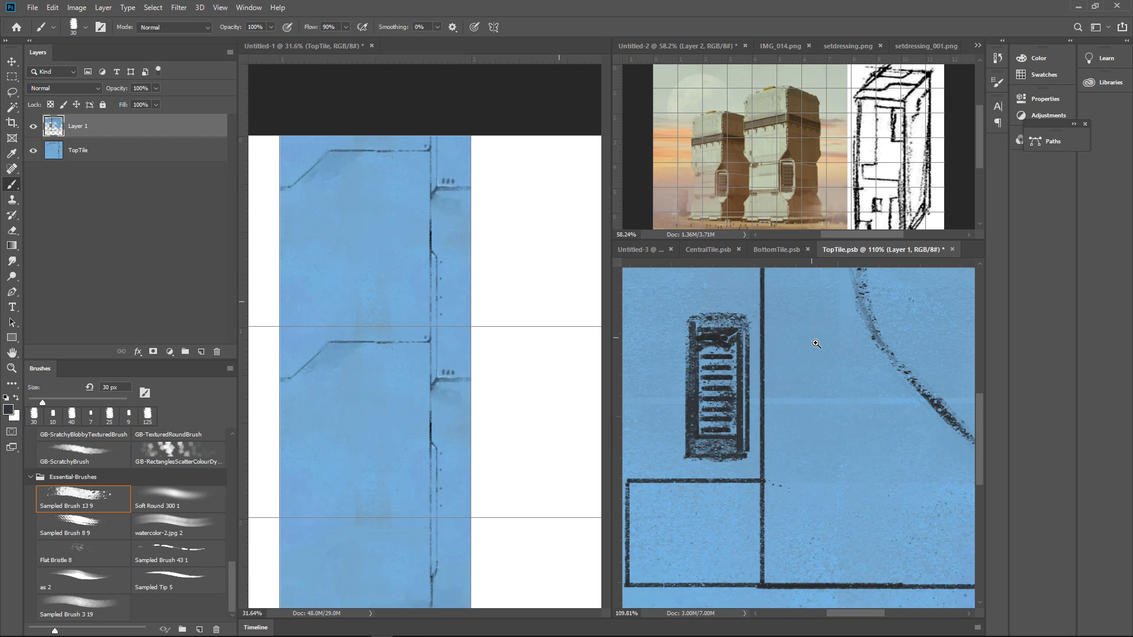
# Sample a muted slate blue and paint the vent frame's rim with a 10 px brush
pyautogui.moveTo(860, 374); pyautogui.dragTo(834, 380)
pyautogui.moveTo(814, 431); pyautogui.dragTo(872, 407)
pyautogui.moveTo(689, 406); pyautogui.dragTo(809, 378)
pyautogui.keyDown('alt'); pyautogui.click(737, 328); pyautogui.keyUp('alt')
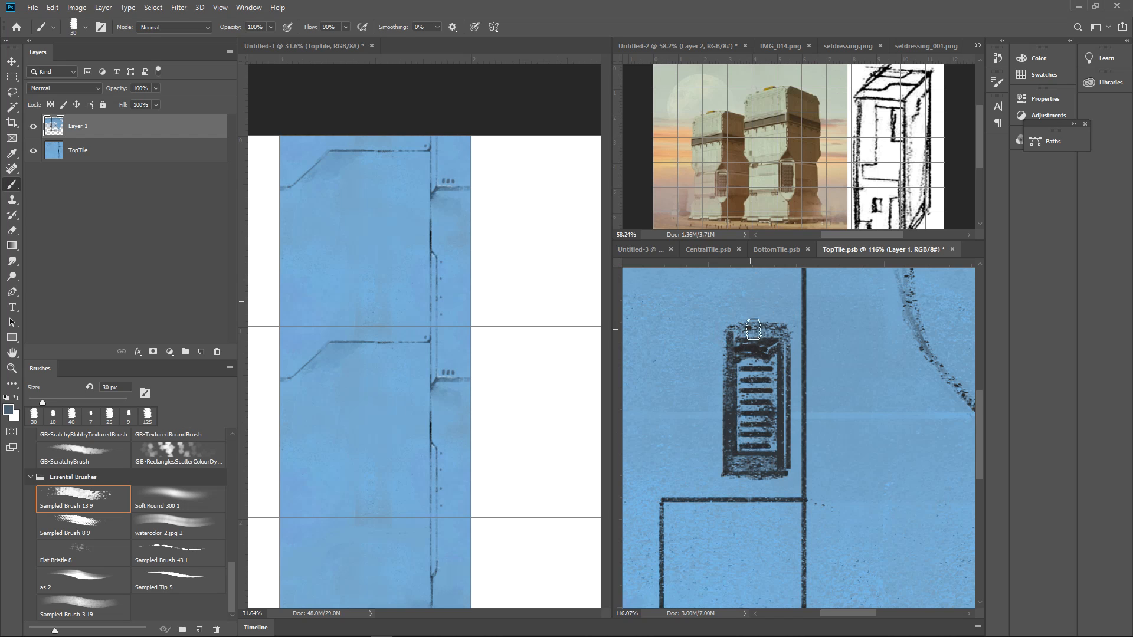
pyautogui.press('[')
pyautogui.press('[')
pyautogui.moveTo(733, 337)
pyautogui.mouseDown()
pyautogui.moveTo(780, 334)
pyautogui.moveTo(781, 463)
pyautogui.moveTo(734, 339)
pyautogui.moveTo(734, 465)
pyautogui.moveTo(777, 466)
pyautogui.moveTo(723, 497)
pyautogui.moveTo(789, 483)
pyautogui.moveTo(728, 491)
pyautogui.moveTo(788, 500)
pyautogui.moveTo(801, 462)
pyautogui.mouseUp()
# Paint a slate-blue shadow beneath the vent, reaching toward the vertical seam, with a 20 px brush
pyautogui.press(']')
pyautogui.keyDown('alt'); pyautogui.click(720, 493); pyautogui.keyUp('alt')
pyautogui.moveTo(803, 509)
pyautogui.mouseDown()
pyautogui.moveTo(806, 469)
pyautogui.moveTo(850, 508)
pyautogui.moveTo(822, 476)
pyautogui.mouseUp()
pyautogui.scroll(-5, 822, 475)
pyautogui.scroll(8, 822, 475)
pyautogui.moveTo(710, 405); pyautogui.dragTo(764, 409)
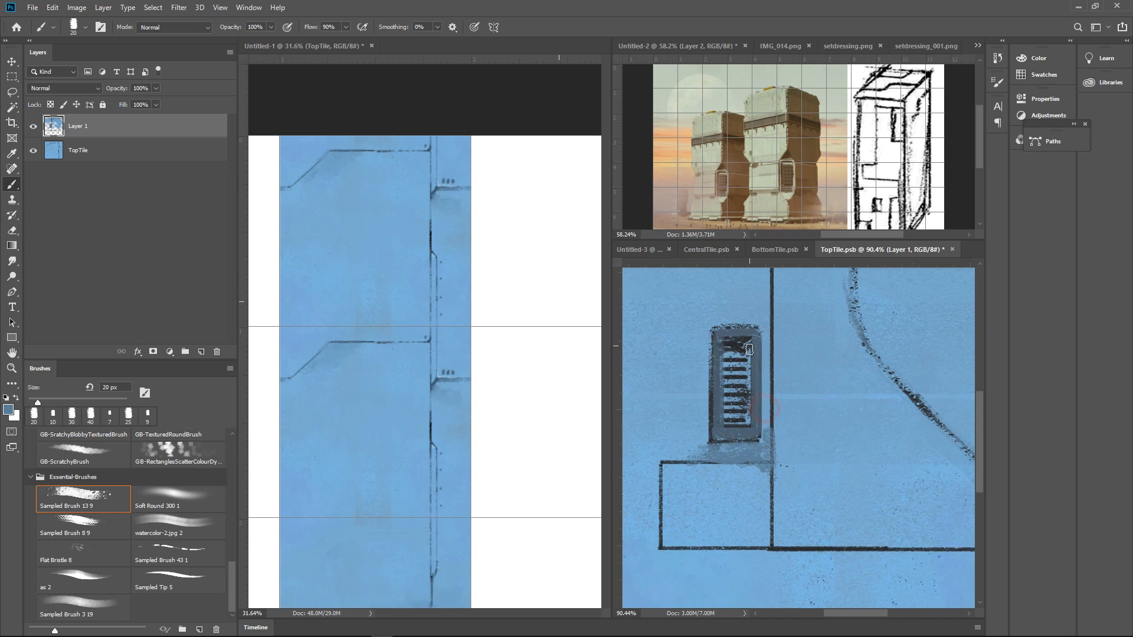
# Sample white and add 6 px highlights to the vent frame's upper edge and the opening's lower and right inner edges
pyautogui.keyDown('alt'); pyautogui.click(579, 398); pyautogui.keyUp('alt')
pyautogui.press('[')
pyautogui.press('[')
pyautogui.moveTo(715, 328); pyautogui.dragTo(742, 329)
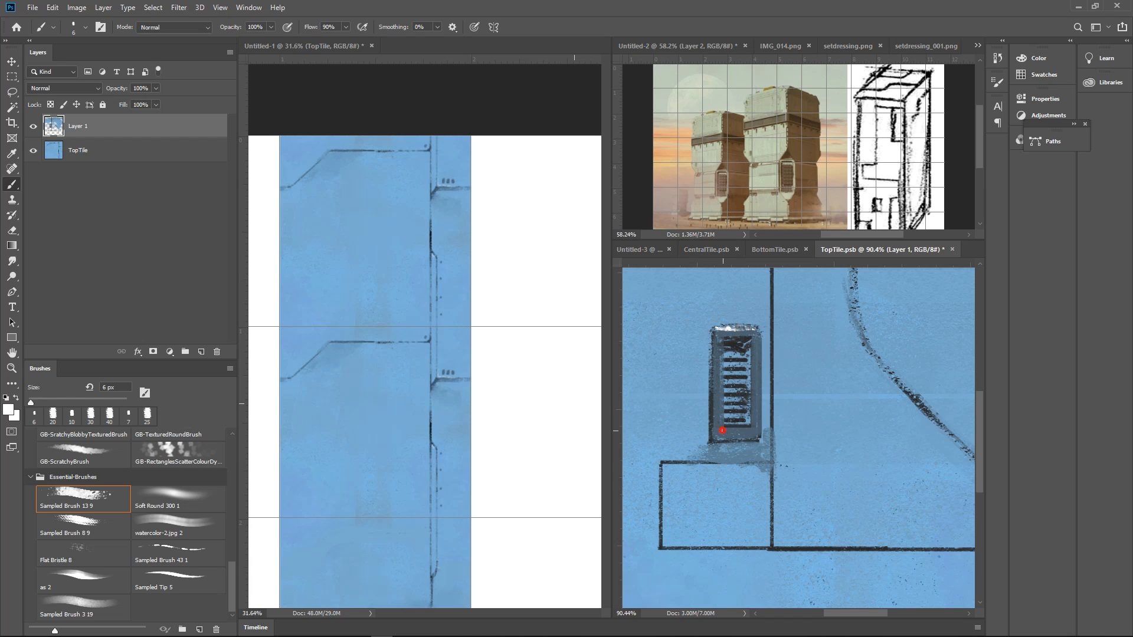
pyautogui.moveTo(751, 413); pyautogui.dragTo(751, 430)
# Draw white 6 px highlights just under the rectangular panel's upper edge and along the long lower horizontal seam
pyautogui.moveTo(801, 397)
pyautogui.mouseDown()
pyautogui.moveTo(791, 397)
pyautogui.moveTo(810, 398)
pyautogui.mouseUp()
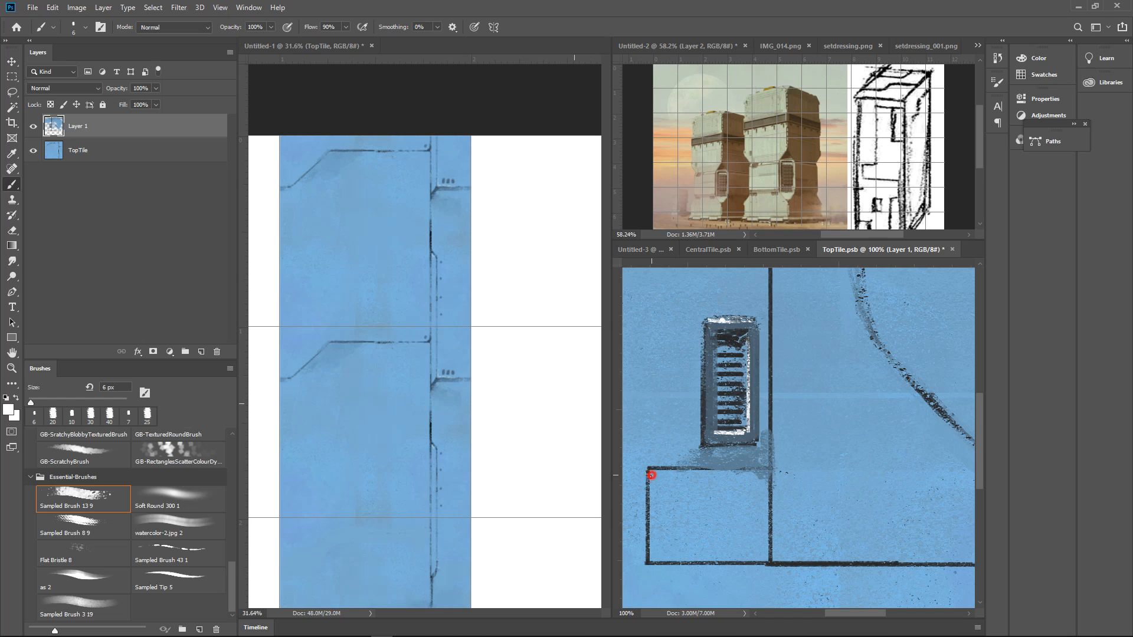
pyautogui.moveTo(653, 472); pyautogui.dragTo(759, 471)
pyautogui.moveTo(822, 452); pyautogui.dragTo(806, 458)
pyautogui.moveTo(692, 526); pyautogui.dragTo(881, 530)
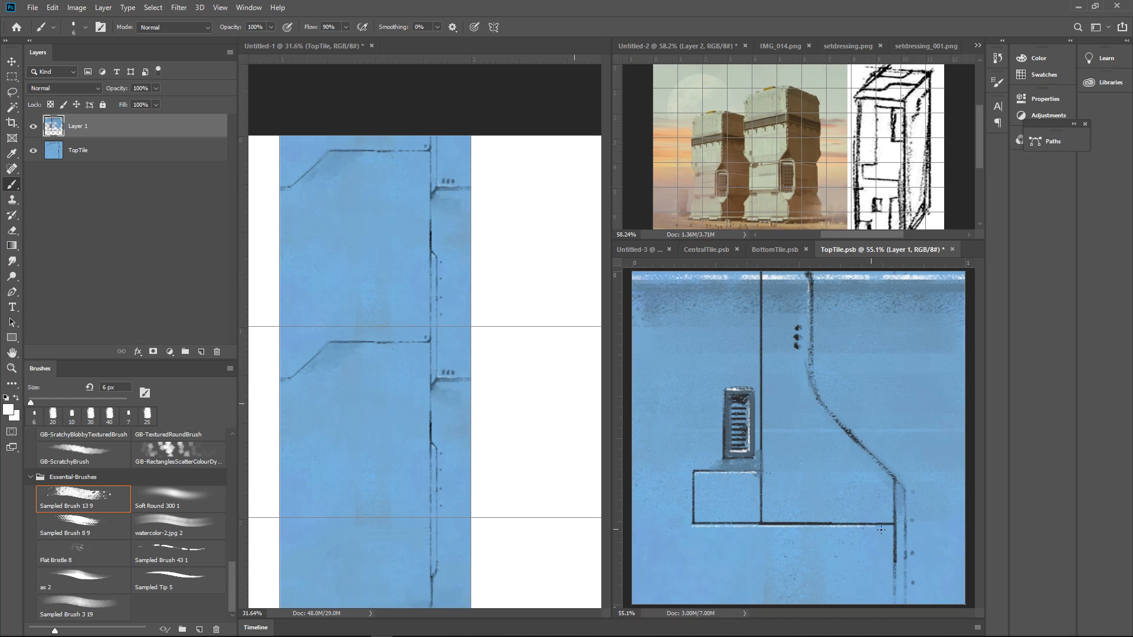
# Add a white highlight along the diagonal part of the curved seam, redoing the first stroke
pyautogui.moveTo(911, 474); pyautogui.dragTo(928, 450)
pyautogui.moveTo(929, 447); pyautogui.dragTo(869, 484)
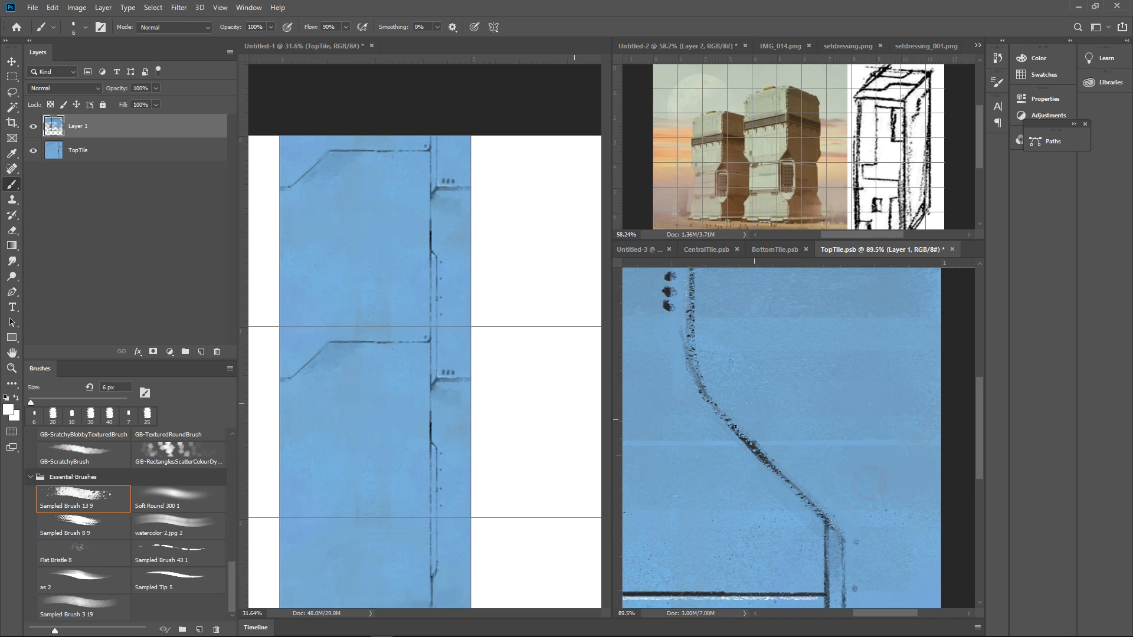
pyautogui.moveTo(695, 392); pyautogui.dragTo(825, 527)
pyautogui.hotkey('ctrl', 'z')
pyautogui.moveTo(879, 477)
pyautogui.mouseDown()
pyautogui.moveTo(860, 485)
pyautogui.moveTo(887, 480)
pyautogui.mouseUp()
pyautogui.moveTo(820, 470); pyautogui.dragTo(841, 466)
pyautogui.moveTo(801, 423); pyautogui.dragTo(835, 455)
# Sample a dark colour and outline both inner sides of the vent opening with an 8 px brush
pyautogui.keyDown('alt'); pyautogui.click(686, 335); pyautogui.keyUp('alt')
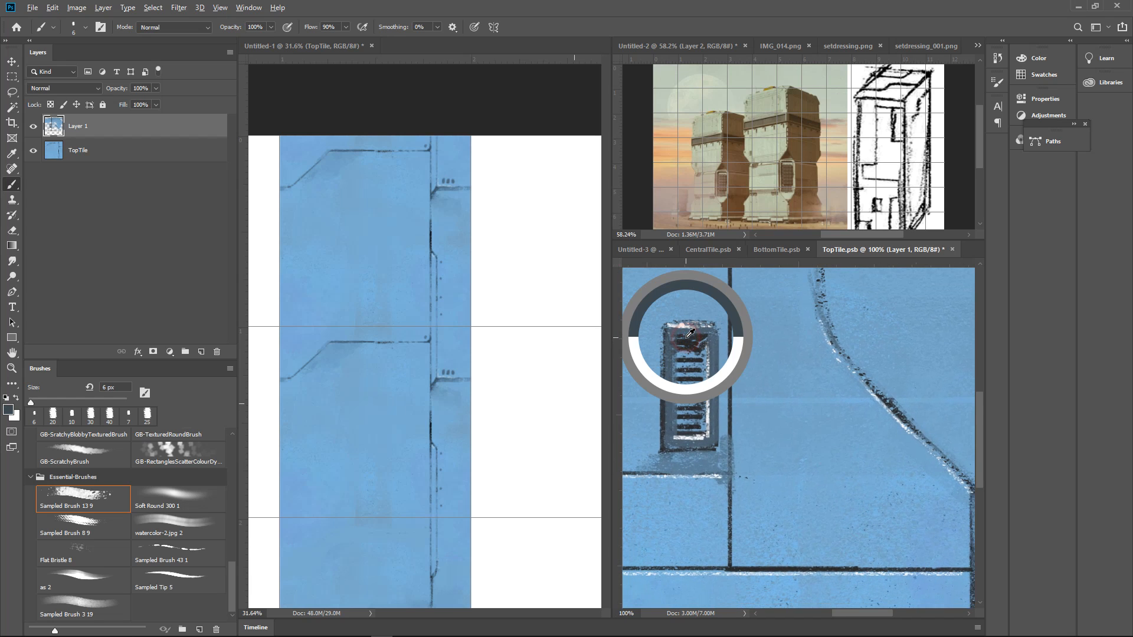
pyautogui.keyDown('alt'); pyautogui.click(637, 206); pyautogui.keyUp('alt')
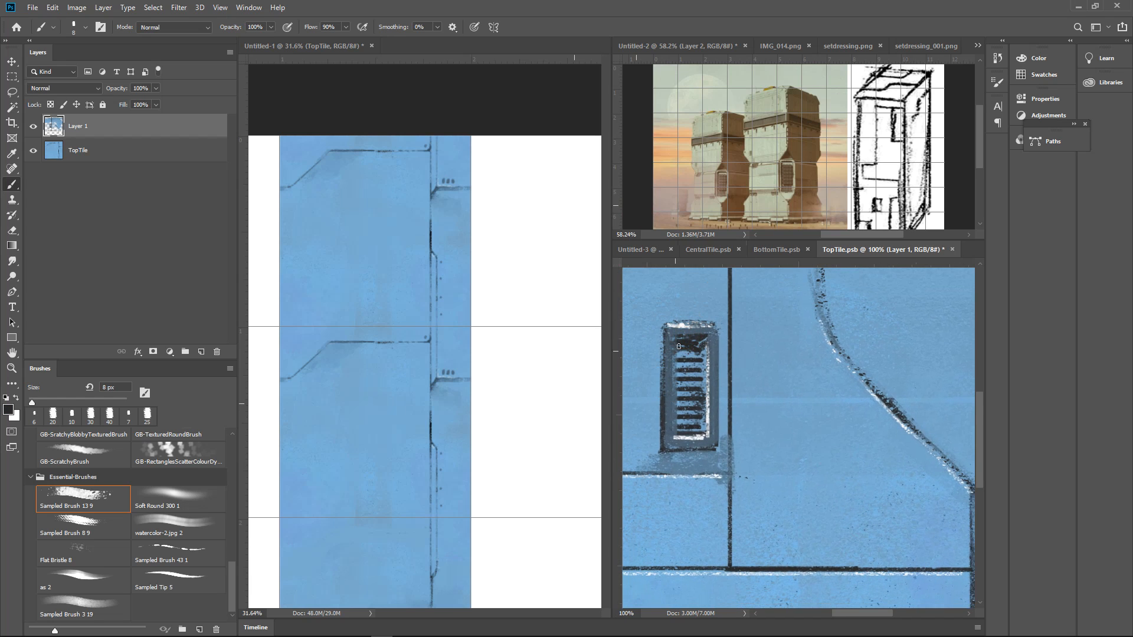
pyautogui.moveTo(678, 340); pyautogui.dragTo(673, 442)
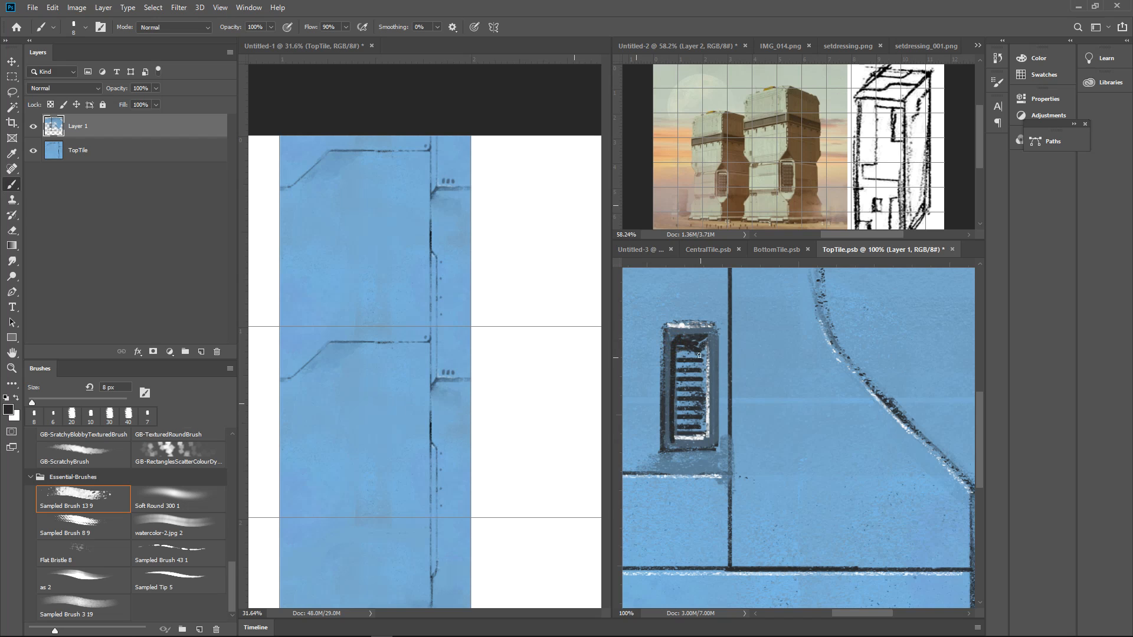
pyautogui.moveTo(706, 393); pyautogui.dragTo(707, 419)
pyautogui.moveTo(704, 347); pyautogui.dragTo(704, 434)
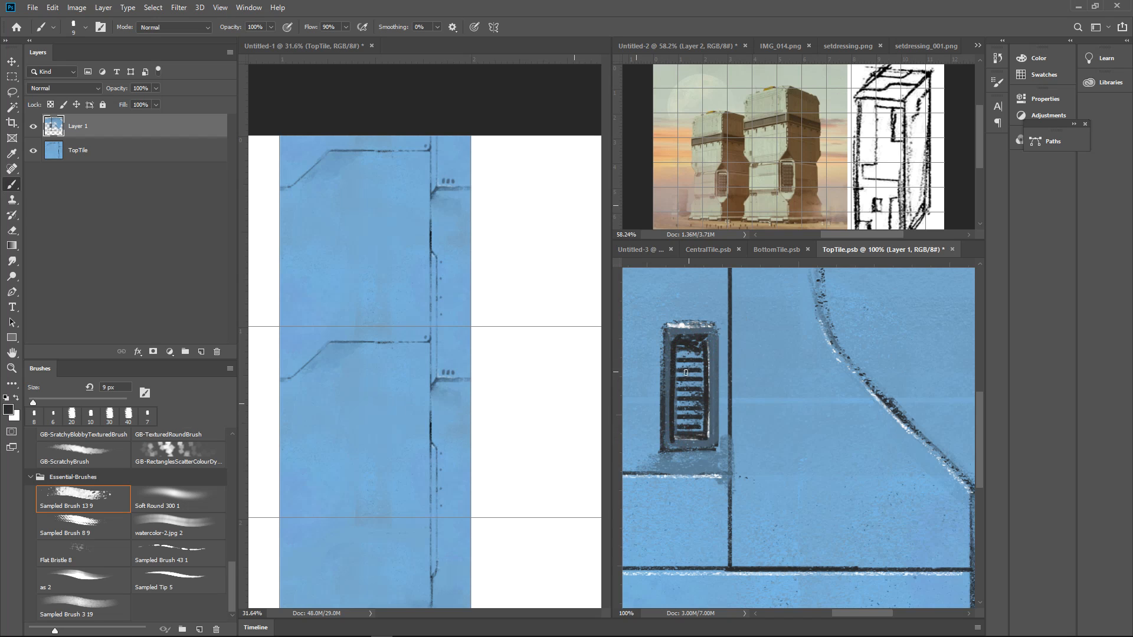
# Darken the slats inside the vent opening with a slightly larger dark brush
pyautogui.press(']')
pyautogui.press(']')
pyautogui.moveTo(683, 345)
pyautogui.mouseDown()
pyautogui.moveTo(683, 427)
pyautogui.moveTo(700, 417)
pyautogui.mouseUp()
# Sample the surrounding blue and fade the vent into the surface with a 60 px brush
pyautogui.moveTo(744, 358); pyautogui.dragTo(693, 362)
pyautogui.moveTo(762, 423); pyautogui.dragTo(820, 413)
pyautogui.keyDown('alt'); pyautogui.click(687, 401); pyautogui.keyUp('alt')
pyautogui.click(733, 303)
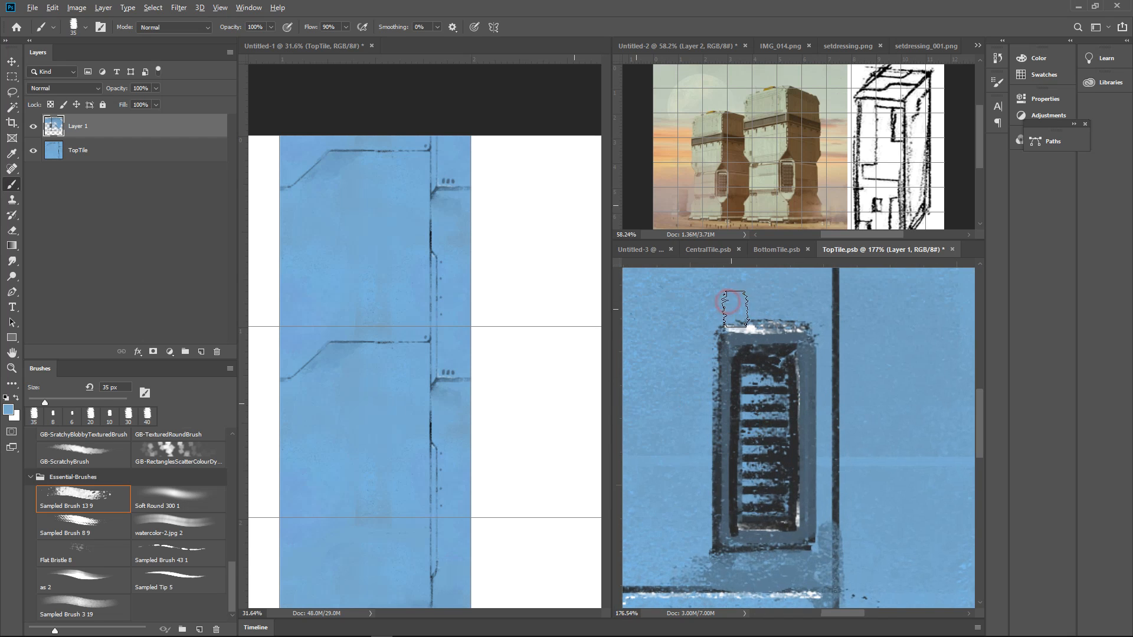
pyautogui.press(']')
pyautogui.press(']')
pyautogui.press(']')
pyautogui.press(']')
pyautogui.click(732, 310)
pyautogui.moveTo(716, 464)
pyautogui.mouseDown()
pyautogui.moveTo(782, 354)
pyautogui.moveTo(731, 530)
pyautogui.moveTo(868, 488)
pyautogui.mouseUp()
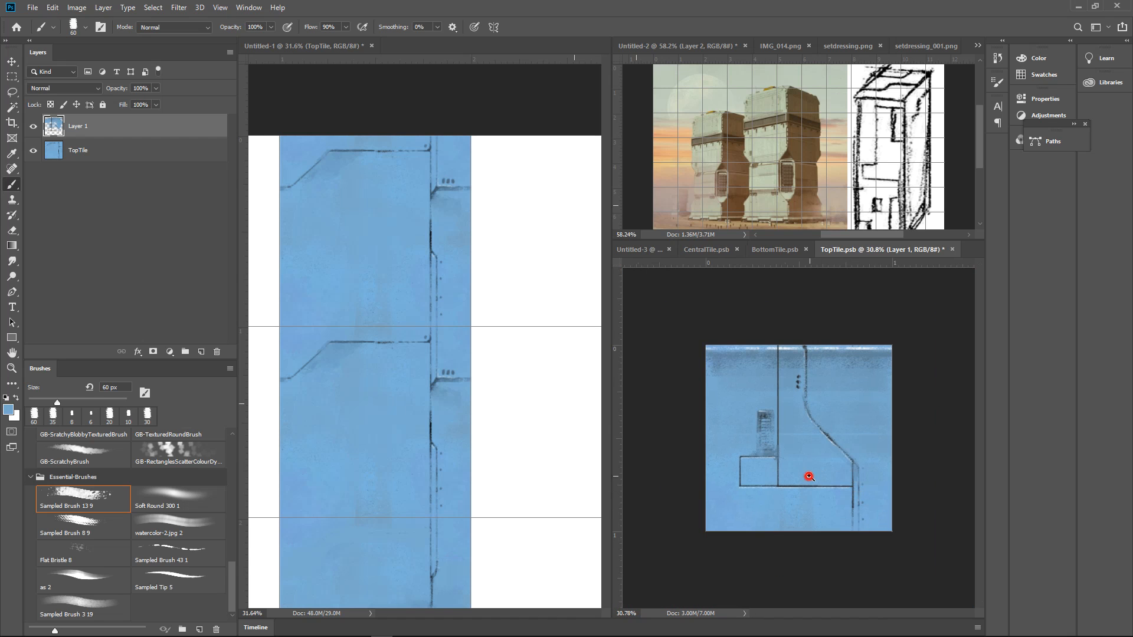
# Fade the long vertical seam and the rectangular panel's outline with the blue 60 px brush
pyautogui.keyDown('ctrl'); pyautogui.click(809, 476); pyautogui.keyUp('ctrl')
pyautogui.keyDown('alt'); pyautogui.click(826, 455); pyautogui.keyUp('alt')
pyautogui.keyDown('alt'); pyautogui.click(809, 431); pyautogui.keyUp('alt')
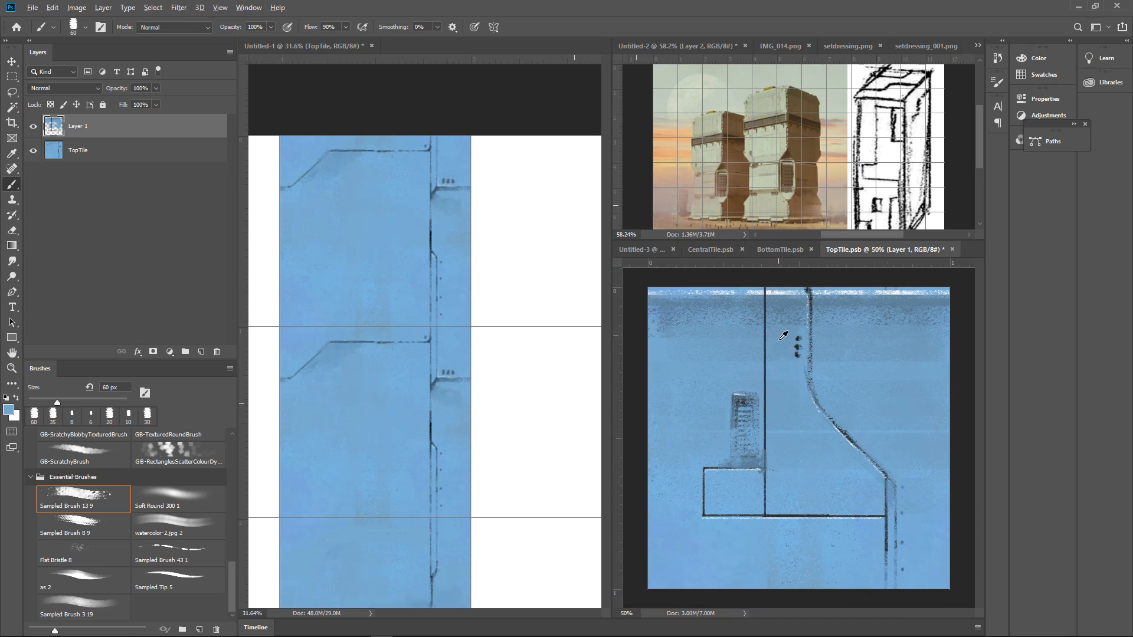
pyautogui.keyDown('alt'); pyautogui.click(761, 329); pyautogui.keyUp('alt')
pyautogui.moveTo(765, 321)
pyautogui.mouseDown()
pyautogui.moveTo(767, 458)
pyautogui.moveTo(718, 468)
pyautogui.moveTo(708, 495)
pyautogui.moveTo(731, 515)
pyautogui.moveTo(840, 519)
pyautogui.mouseUp()
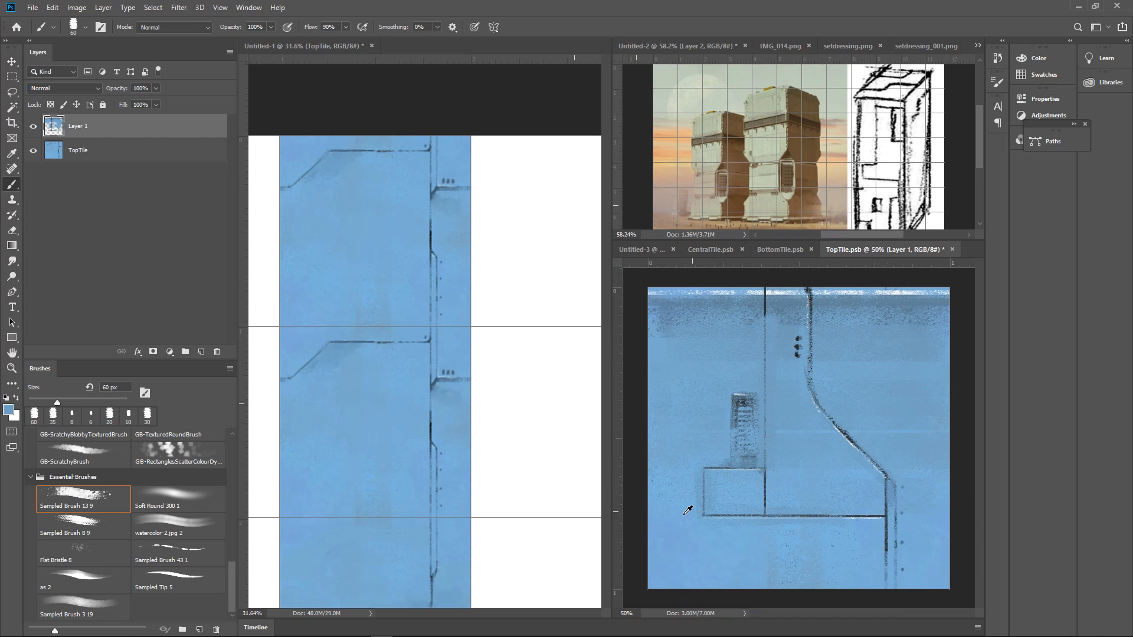
pyautogui.keyDown('alt'); pyautogui.click(705, 460); pyautogui.keyUp('alt')
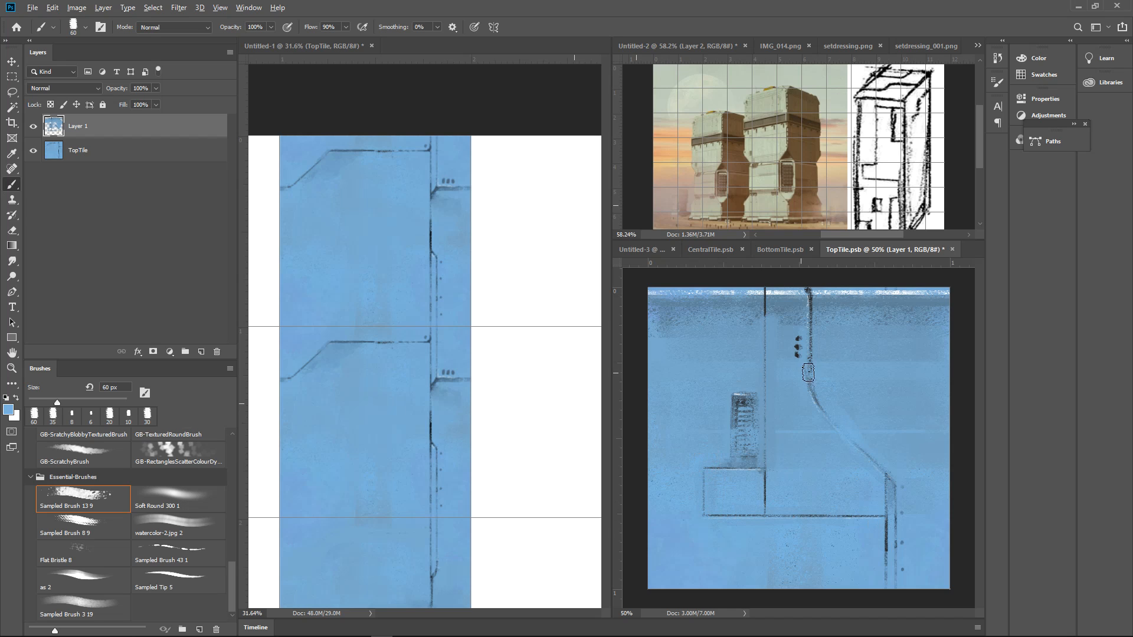
# Undo the heavy fading of the diagonal seam, keep the faded vertical seam and panel, and soften the diagonal again
pyautogui.moveTo(809, 372); pyautogui.dragTo(841, 421)
pyautogui.hotkey('ctrl', 'alt', 'z')
pyautogui.hotkey('ctrl', 'alt', 'z')
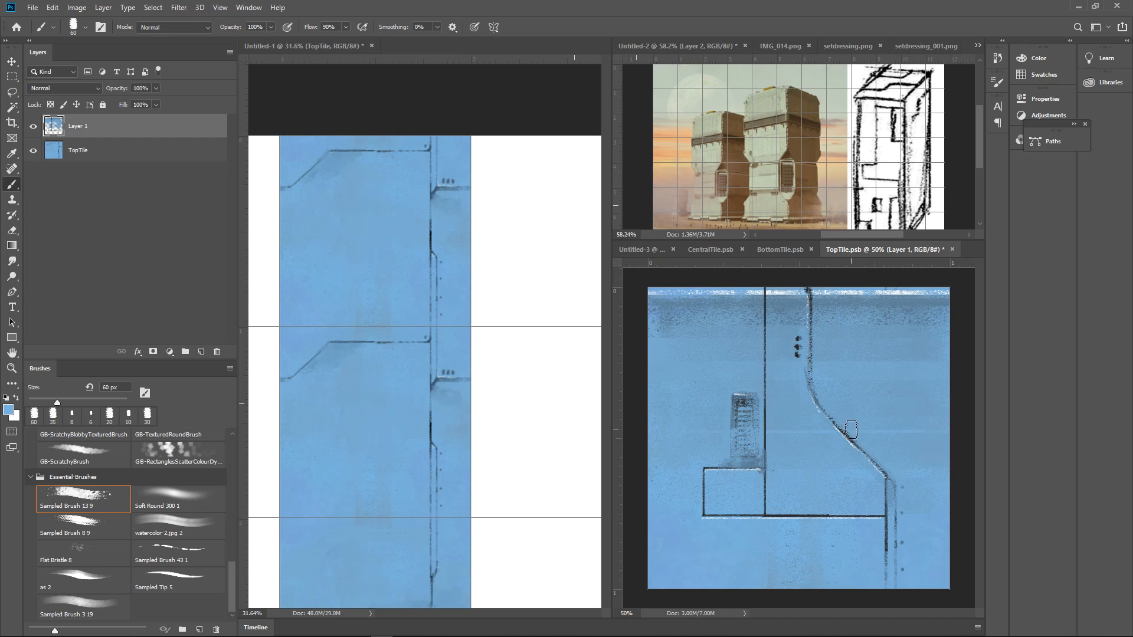
pyautogui.hotkey('ctrl', 'shift', 'z')
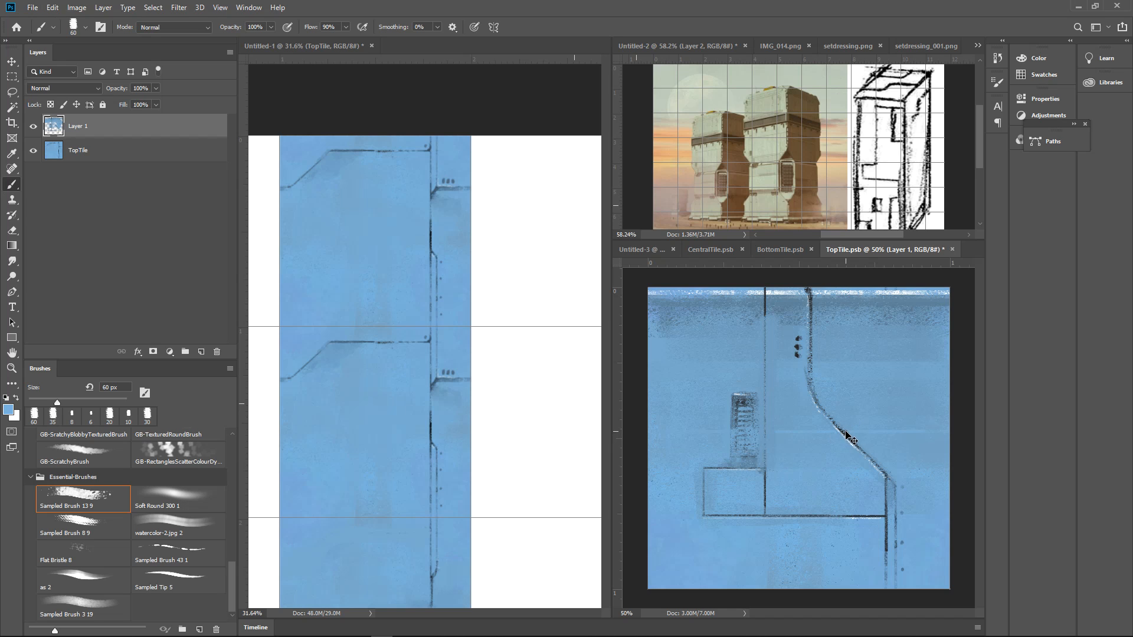
pyautogui.keyDown('alt'); pyautogui.click(840, 446); pyautogui.keyUp('alt')
pyautogui.moveTo(831, 419)
pyautogui.mouseDown()
pyautogui.moveTo(878, 487)
pyautogui.moveTo(845, 518)
pyautogui.moveTo(868, 514)
pyautogui.moveTo(842, 518)
pyautogui.moveTo(891, 518)
pyautogui.mouseUp()
# Sample the vent's dark tone and draw an 8 px stepped seam from the top edge toward the vertical seam
pyautogui.scroll(3, 836, 340)
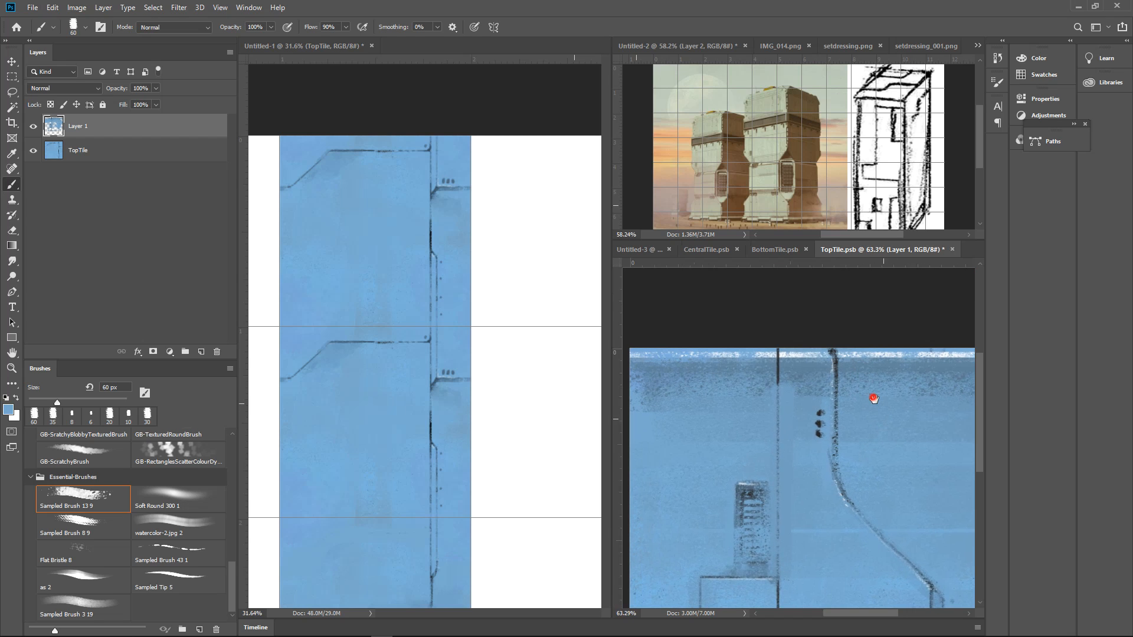
pyautogui.keyDown('alt'); pyautogui.click(755, 497); pyautogui.keyUp('alt')
pyautogui.press('[')
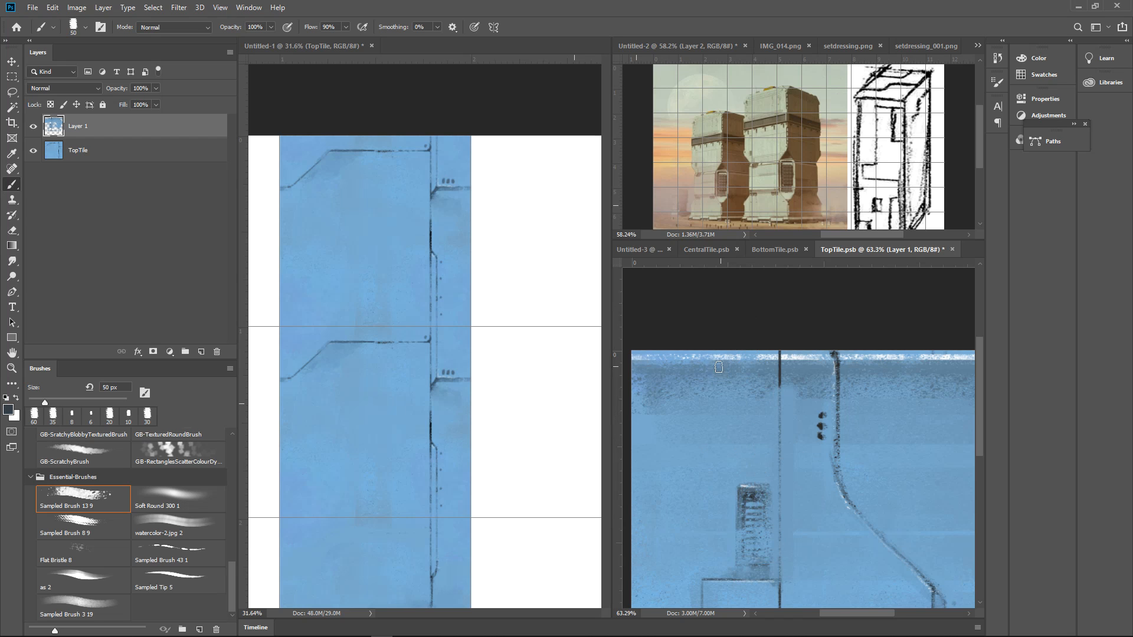
pyautogui.moveTo(688, 352)
pyautogui.mouseDown()
pyautogui.moveTo(691, 377)
pyautogui.moveTo(738, 380)
pyautogui.mouseUp()
# Draw a stepped dark seam from the curved seam to the tile's right edge and a straight line across below the top highlight
pyautogui.moveTo(862, 397)
pyautogui.mouseDown()
pyautogui.moveTo(795, 396)
pyautogui.moveTo(896, 371)
pyautogui.moveTo(857, 412)
pyautogui.mouseUp()
pyautogui.moveTo(792, 382)
pyautogui.mouseDown()
pyautogui.moveTo(898, 380)
pyautogui.moveTo(839, 407)
pyautogui.moveTo(871, 375)
pyautogui.moveTo(953, 376)
pyautogui.moveTo(832, 388)
pyautogui.moveTo(875, 381)
pyautogui.mouseUp()
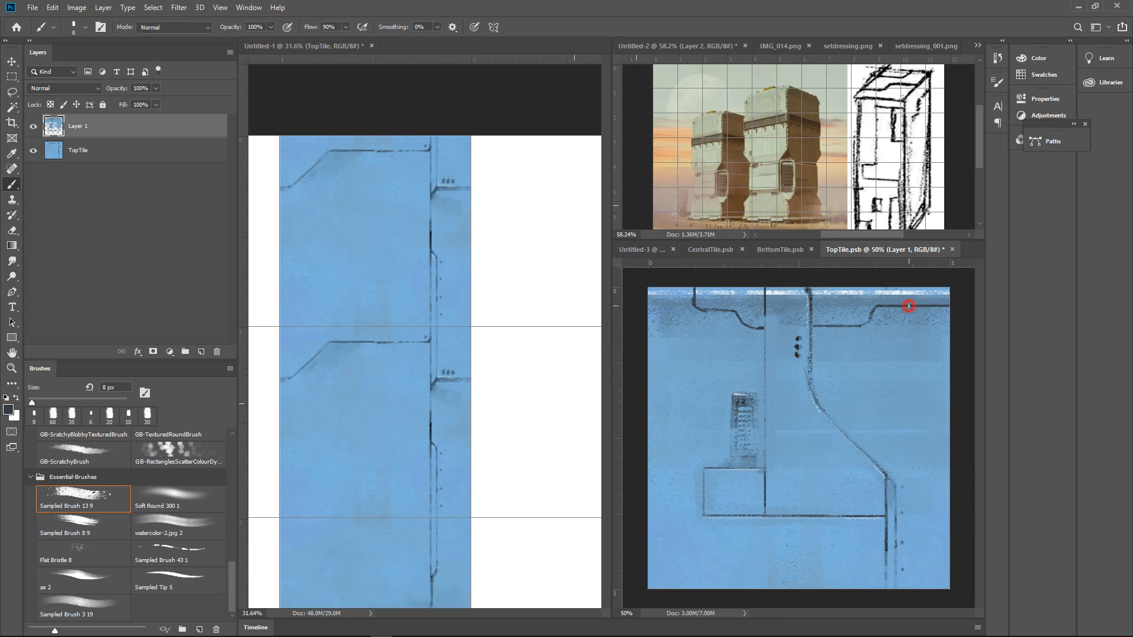
pyautogui.moveTo(909, 305); pyautogui.dragTo(702, 306)
# Draw three small upright pegs on the stepped seam just right of the curved seam
pyautogui.moveTo(850, 347)
pyautogui.mouseDown()
pyautogui.moveTo(825, 349)
pyautogui.moveTo(878, 355)
pyautogui.moveTo(800, 369)
pyautogui.moveTo(813, 369)
pyautogui.mouseUp()
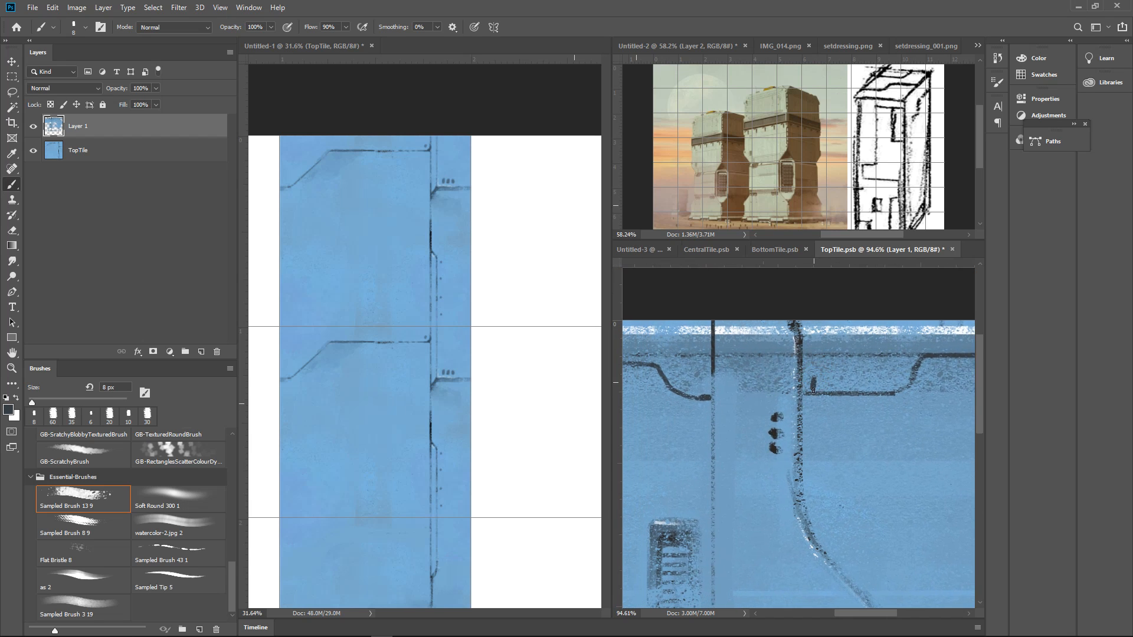
pyautogui.moveTo(832, 390)
pyautogui.mouseDown()
pyautogui.moveTo(851, 390)
pyautogui.moveTo(817, 399)
pyautogui.mouseUp()
pyautogui.moveTo(903, 405); pyautogui.dragTo(843, 407)
pyautogui.moveTo(850, 362); pyautogui.dragTo(975, 356)
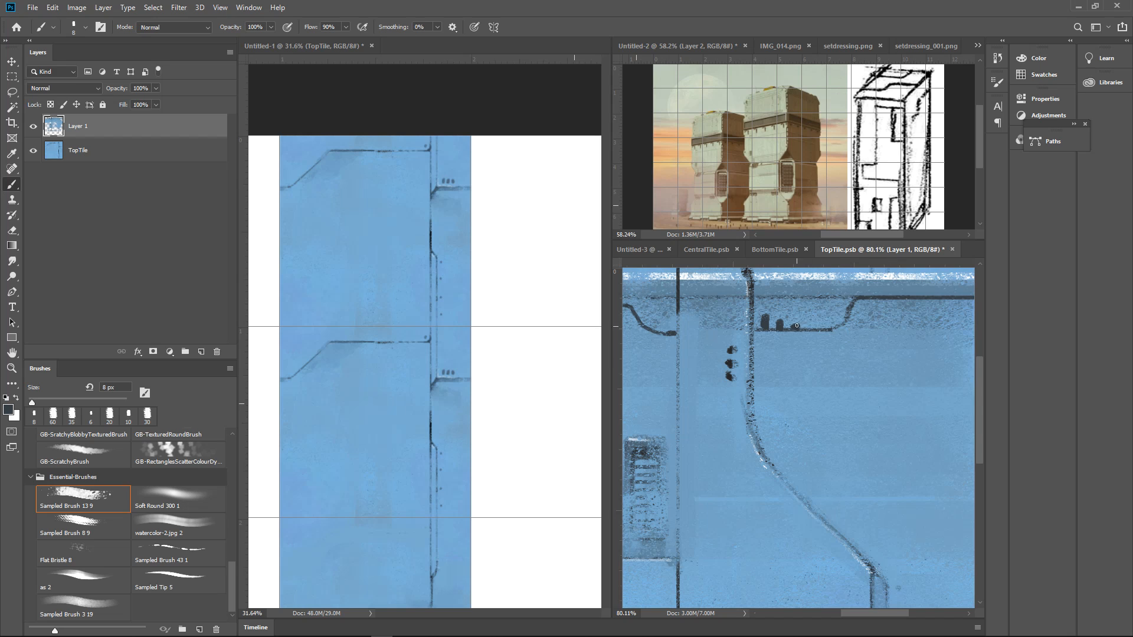
pyautogui.moveTo(795, 326); pyautogui.dragTo(780, 320)
# Shade the band above the right stepped seam and the recess around its pegs with a dark 15 px brush
pyautogui.press(']')
pyautogui.press(']')
pyautogui.press(']')
pyautogui.moveTo(757, 295); pyautogui.dragTo(912, 293)
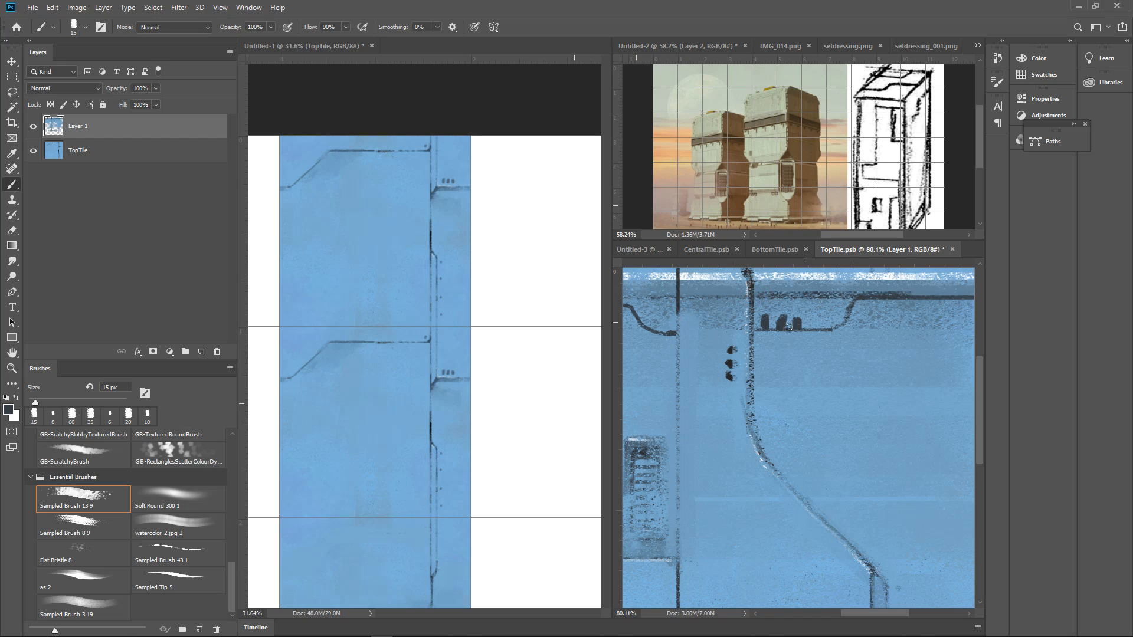
pyautogui.moveTo(755, 325)
pyautogui.mouseDown()
pyautogui.moveTo(834, 327)
pyautogui.moveTo(856, 307)
pyautogui.mouseUp()
# Sample the light blue and draw a thin highlight along the underside of the right stepped seam
pyautogui.keyDown('alt'); pyautogui.click(863, 276); pyautogui.keyUp('alt')
pyautogui.press('[')
pyautogui.press('[')
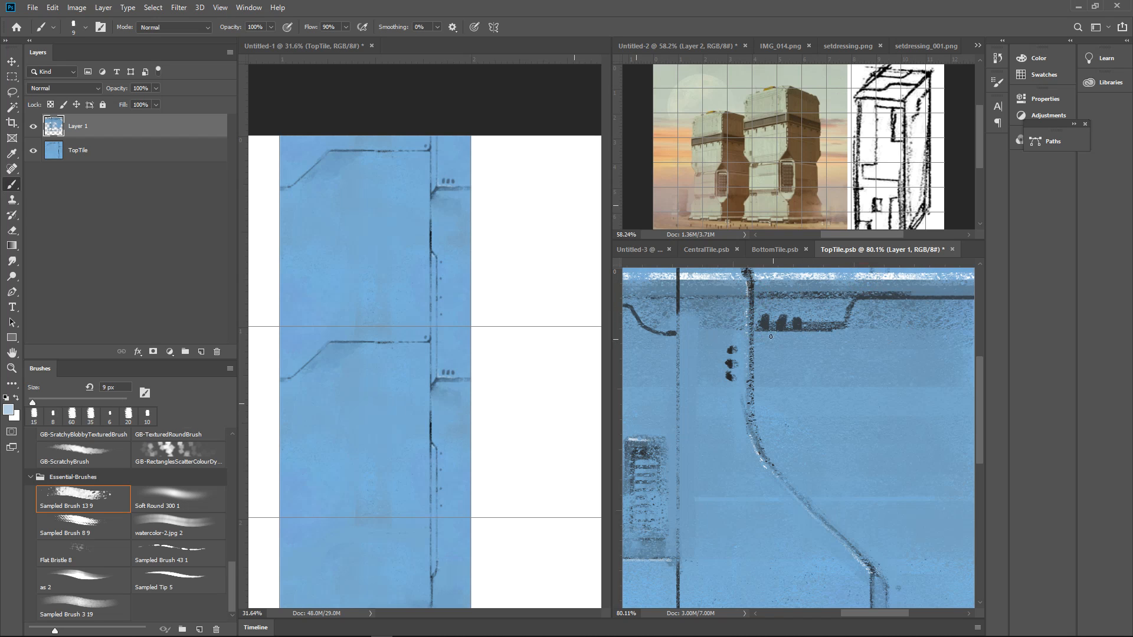
pyautogui.moveTo(757, 334)
pyautogui.mouseDown()
pyautogui.moveTo(835, 334)
pyautogui.moveTo(859, 304)
pyautogui.mouseUp()
pyautogui.scroll(-6, 849, 328)
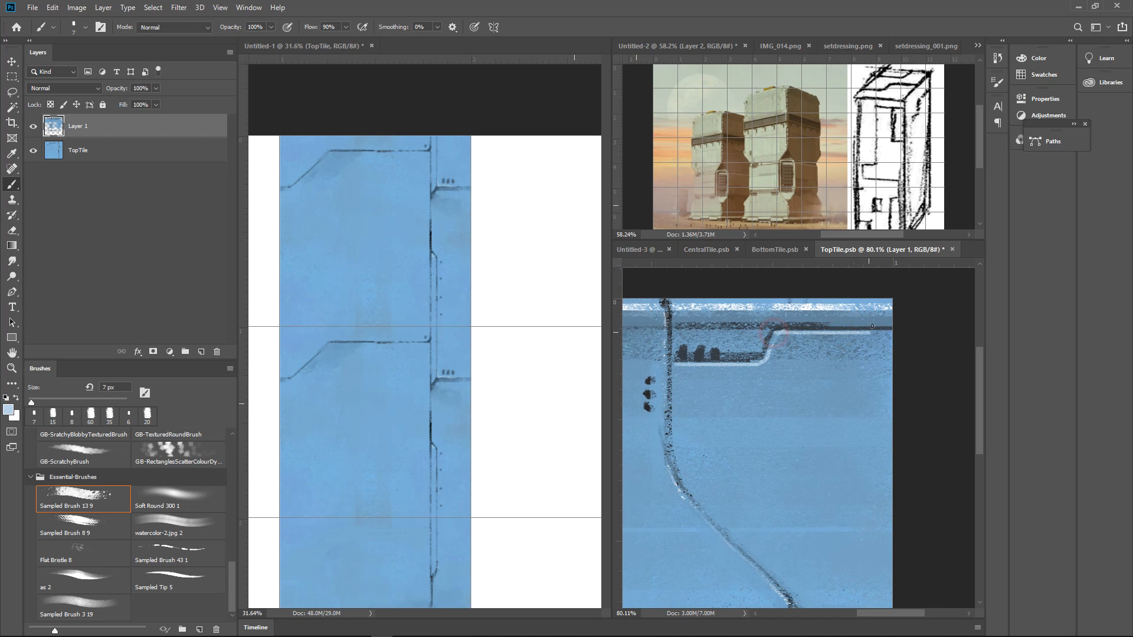
# Darken the joint where the left stepped seam meets the vertical seam with a 7 px brush
pyautogui.moveTo(885, 348)
pyautogui.mouseDown()
pyautogui.moveTo(910, 354)
pyautogui.moveTo(852, 364)
pyautogui.moveTo(869, 371)
pyautogui.moveTo(854, 401)
pyautogui.mouseUp()
pyautogui.moveTo(777, 358); pyautogui.dragTo(814, 361)
pyautogui.keyDown('alt'); pyautogui.click(747, 382); pyautogui.keyUp('alt')
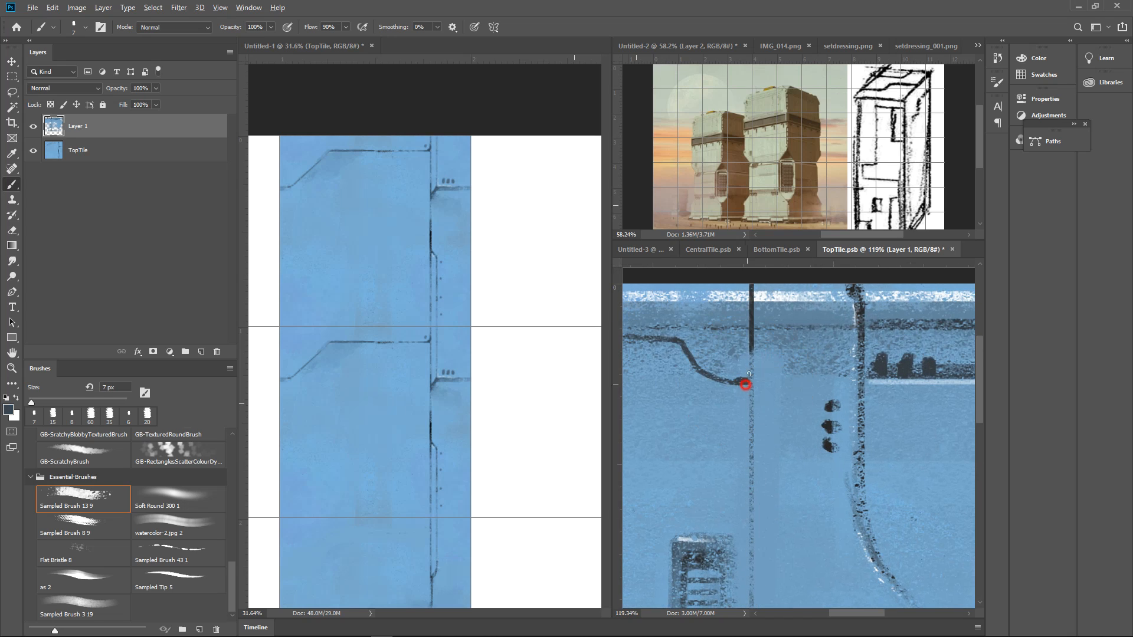
pyautogui.moveTo(752, 341); pyautogui.dragTo(751, 381)
# Draw a doubled stepped seam from the vertical seam to the curved seam below the rivets, darkening the vertical seam above it
pyautogui.moveTo(751, 449)
pyautogui.mouseDown()
pyautogui.moveTo(796, 460)
pyautogui.moveTo(802, 477)
pyautogui.moveTo(853, 483)
pyautogui.mouseUp()
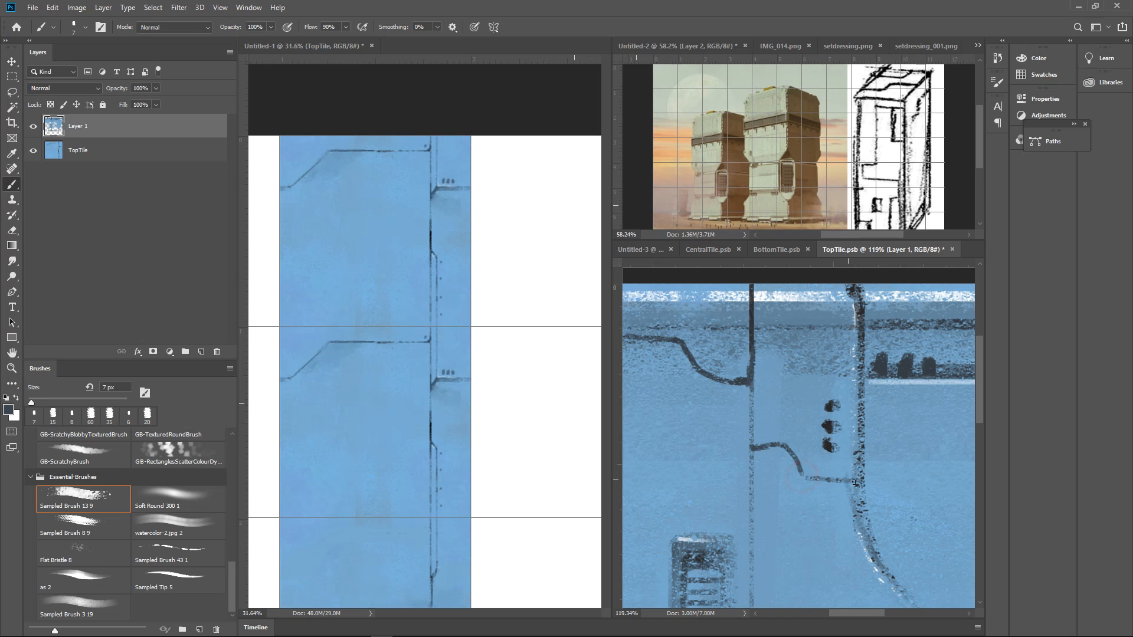
pyautogui.moveTo(749, 444); pyautogui.dragTo(784, 461)
pyautogui.moveTo(749, 384); pyautogui.dragTo(751, 446)
pyautogui.moveTo(823, 460); pyautogui.dragTo(861, 504)
pyautogui.moveTo(826, 432)
pyautogui.mouseDown()
pyautogui.moveTo(845, 425)
pyautogui.moveTo(816, 438)
pyautogui.moveTo(906, 418)
pyautogui.mouseUp()
pyautogui.moveTo(865, 458); pyautogui.dragTo(821, 473)
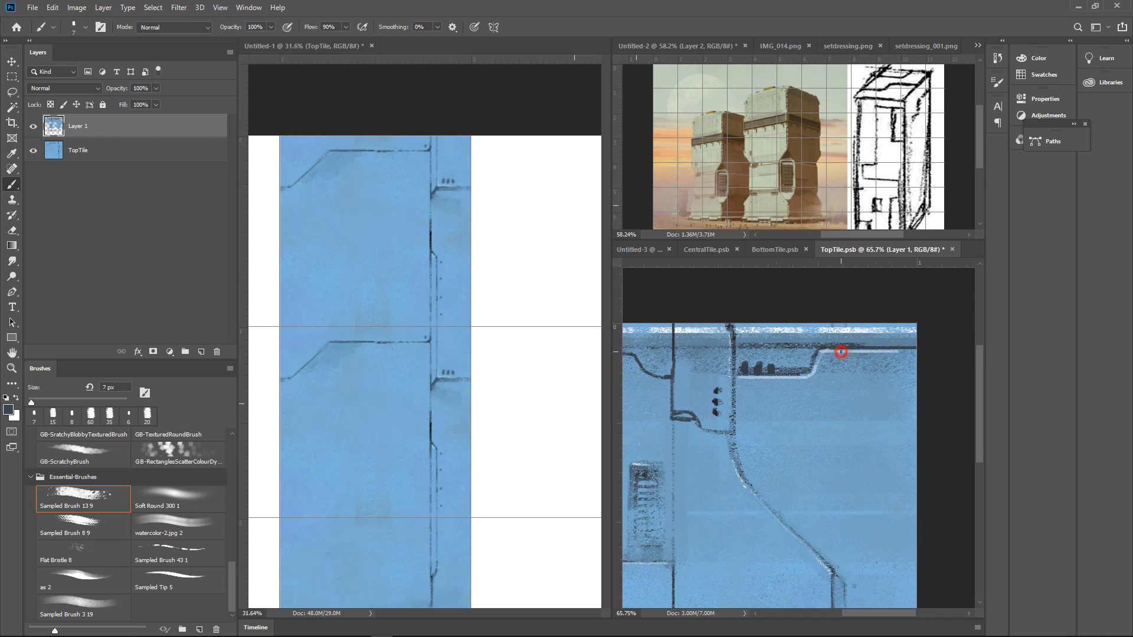
# Draw a dark seam from the right stepped seam down the panel, angling outward to a rounded end around the lower rivets
pyautogui.moveTo(841, 351)
pyautogui.mouseDown()
pyautogui.moveTo(840, 453)
pyautogui.moveTo(822, 334)
pyautogui.moveTo(815, 375)
pyautogui.mouseUp()
pyautogui.hotkey('ctrl', 'z')
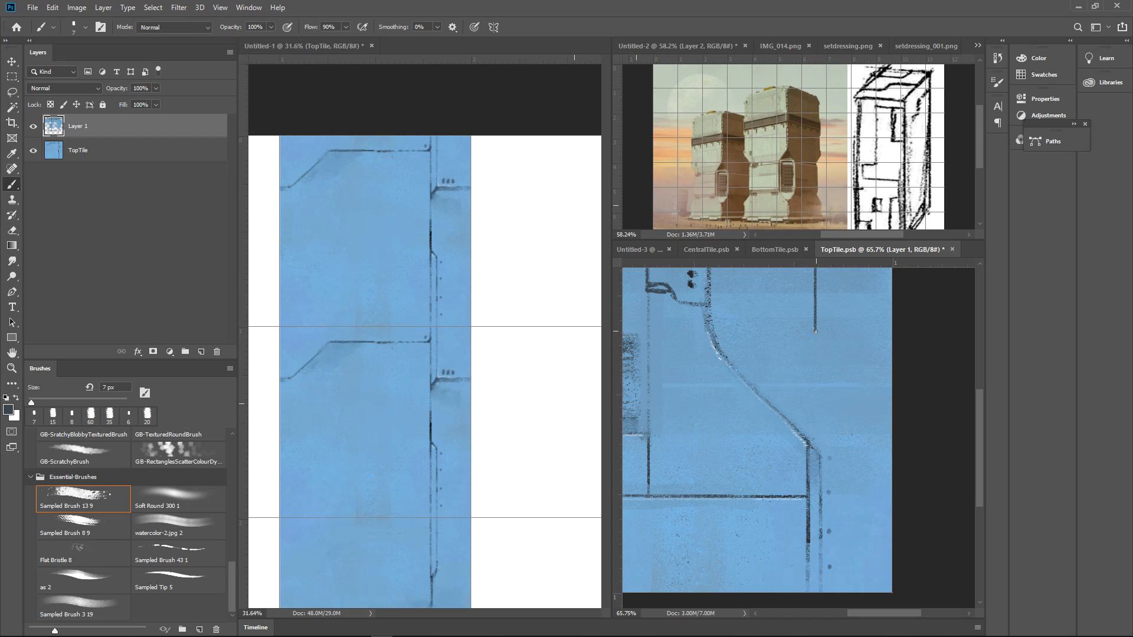
pyautogui.moveTo(815, 332)
pyautogui.mouseDown()
pyautogui.moveTo(843, 372)
pyautogui.moveTo(844, 524)
pyautogui.moveTo(836, 352)
pyautogui.moveTo(833, 407)
pyautogui.mouseUp()
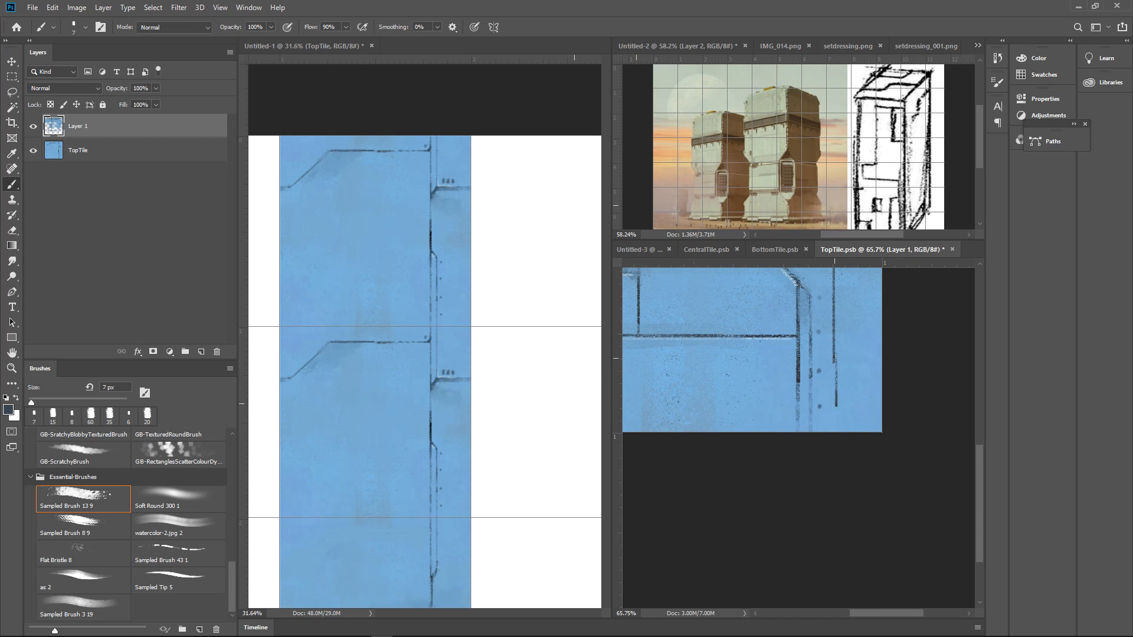
pyautogui.hotkey('ctrl', 'z')
pyautogui.moveTo(834, 355)
pyautogui.mouseDown()
pyautogui.moveTo(810, 418)
pyautogui.moveTo(830, 411)
pyautogui.moveTo(833, 385)
pyautogui.mouseUp()
pyautogui.scroll(-5, 847, 399)
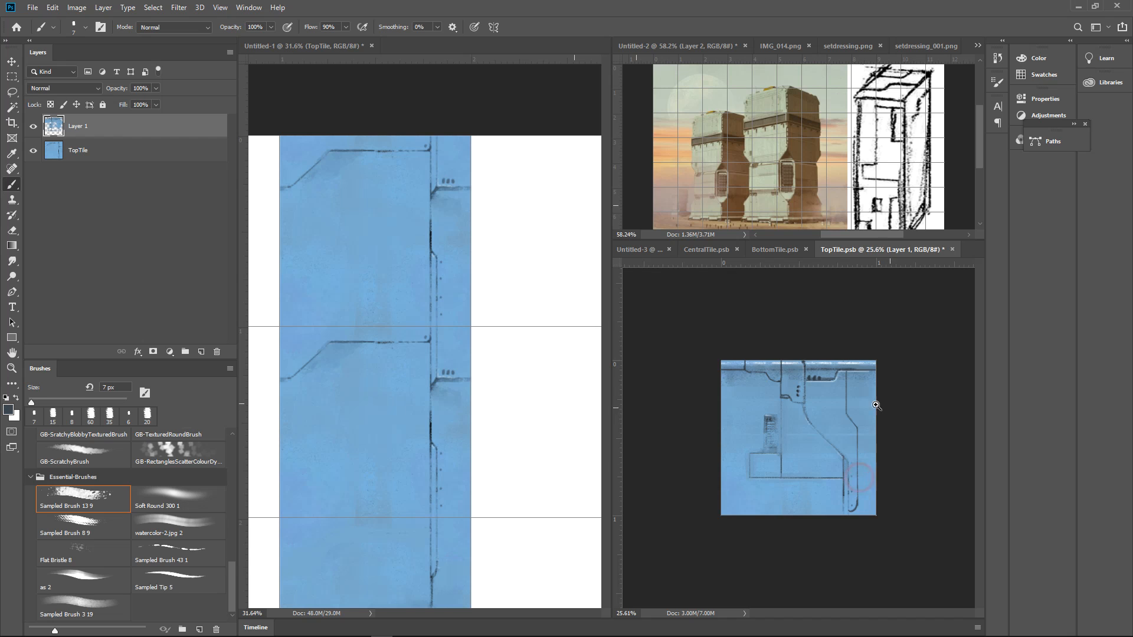
pyautogui.scroll(6, 804, 425)
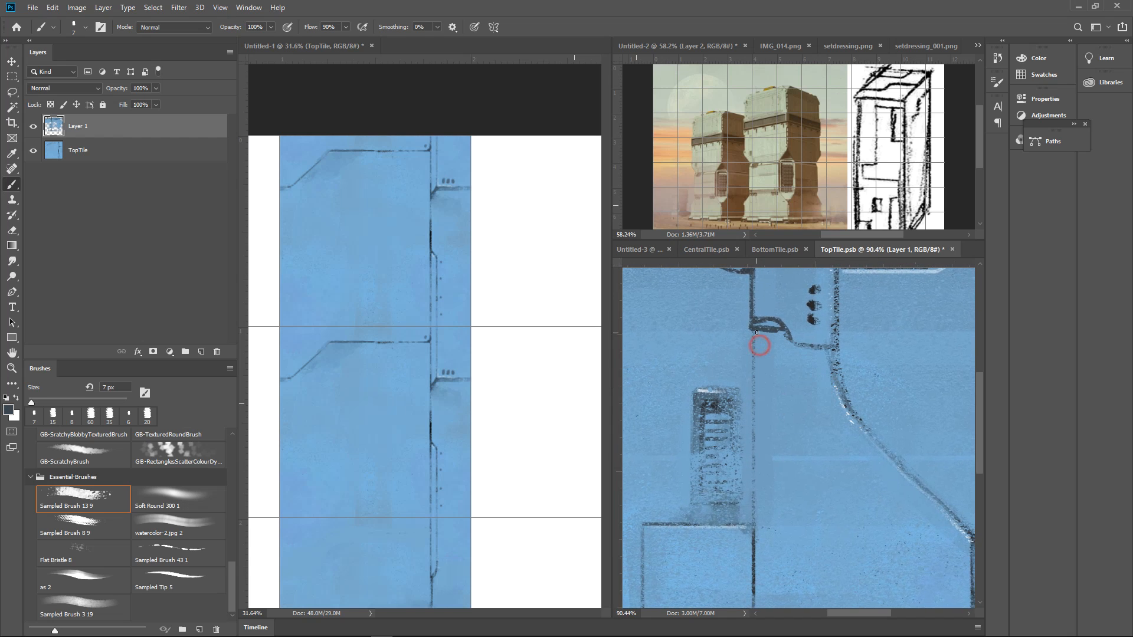
# Darken the vertical seam beside the vent and add a parallel seam that curves outward down to the horizontal seam
pyautogui.moveTo(753, 331); pyautogui.dragTo(754, 525)
pyautogui.moveTo(790, 400)
pyautogui.mouseDown()
pyautogui.moveTo(753, 325)
pyautogui.moveTo(757, 371)
pyautogui.mouseUp()
pyautogui.moveTo(735, 295)
pyautogui.mouseDown()
pyautogui.moveTo(739, 458)
pyautogui.moveTo(765, 491)
pyautogui.moveTo(771, 527)
pyautogui.moveTo(768, 497)
pyautogui.moveTo(772, 579)
pyautogui.mouseUp()
pyautogui.moveTo(824, 473); pyautogui.dragTo(817, 431)
pyautogui.moveTo(734, 418); pyautogui.dragTo(753, 417)
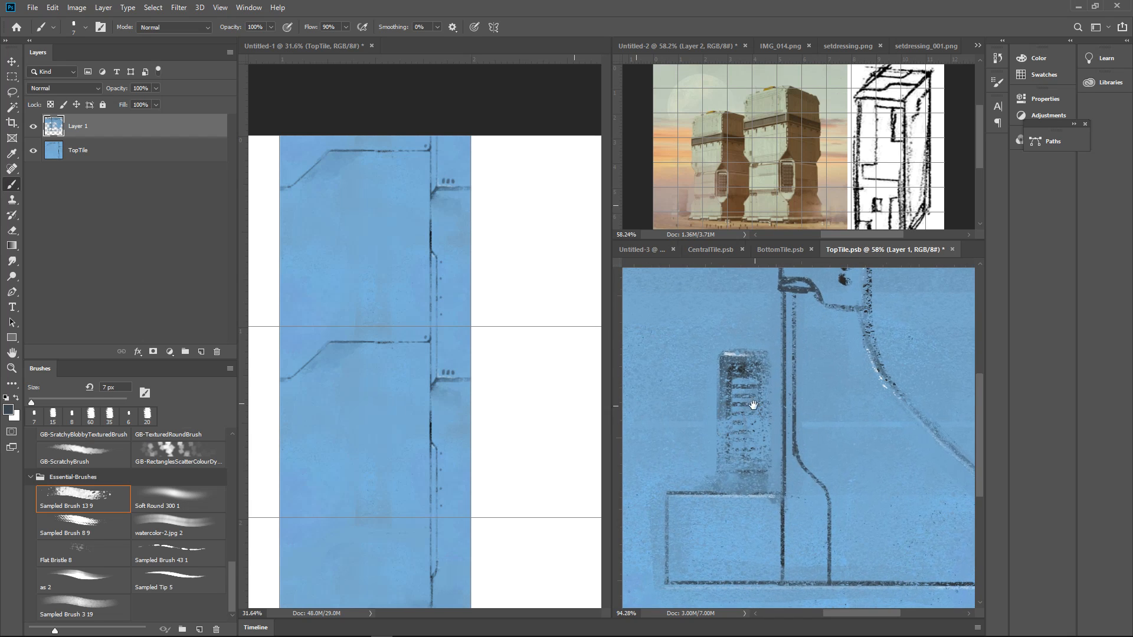
# Outline the vent with a dark outer frame and an inner frame around its slats
pyautogui.moveTo(718, 472); pyautogui.dragTo(765, 472)
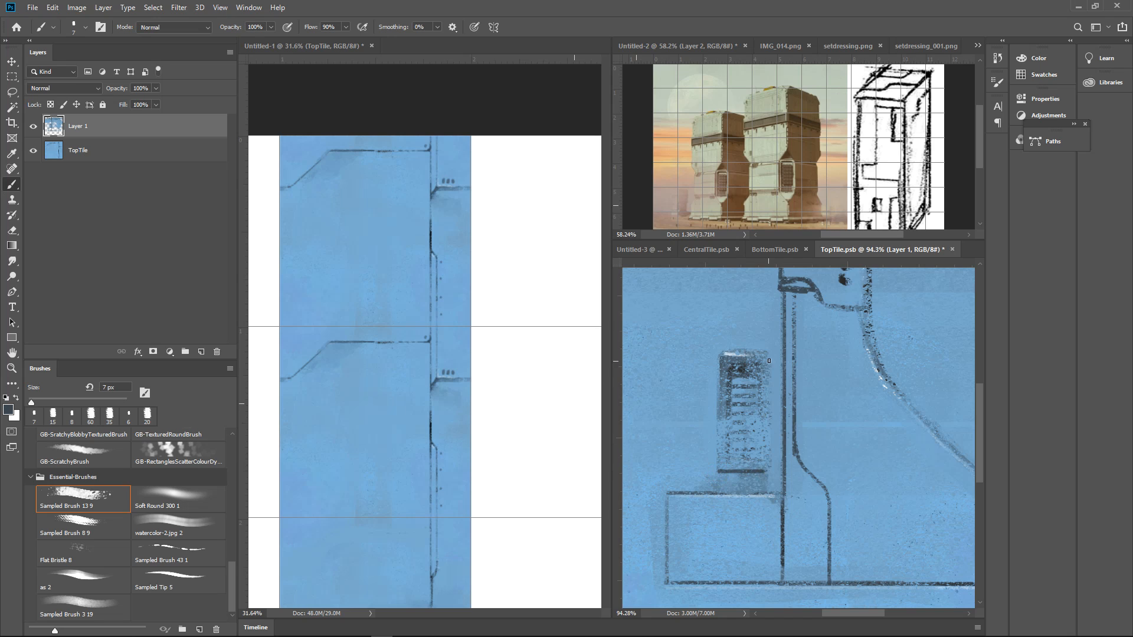
pyautogui.moveTo(769, 361); pyautogui.dragTo(768, 473)
pyautogui.moveTo(719, 358); pyautogui.dragTo(720, 469)
pyautogui.moveTo(729, 367)
pyautogui.mouseDown()
pyautogui.moveTo(726, 460)
pyautogui.moveTo(757, 456)
pyautogui.mouseUp()
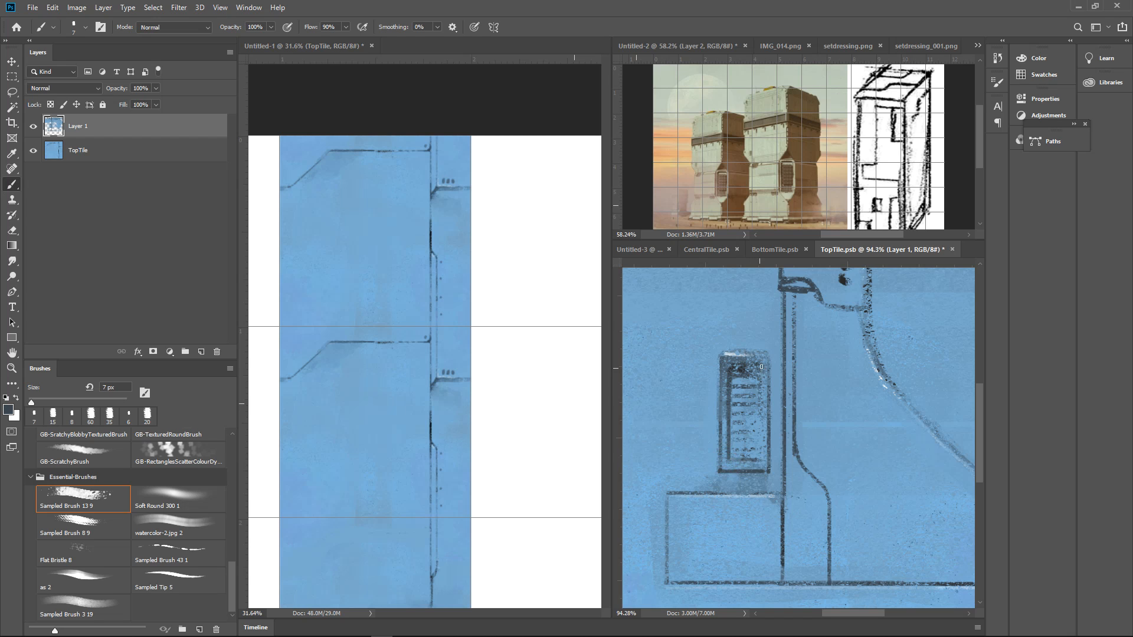
pyautogui.moveTo(761, 367); pyautogui.dragTo(755, 459)
pyautogui.moveTo(839, 352); pyautogui.dragTo(852, 357)
pyautogui.moveTo(780, 401); pyautogui.dragTo(776, 394)
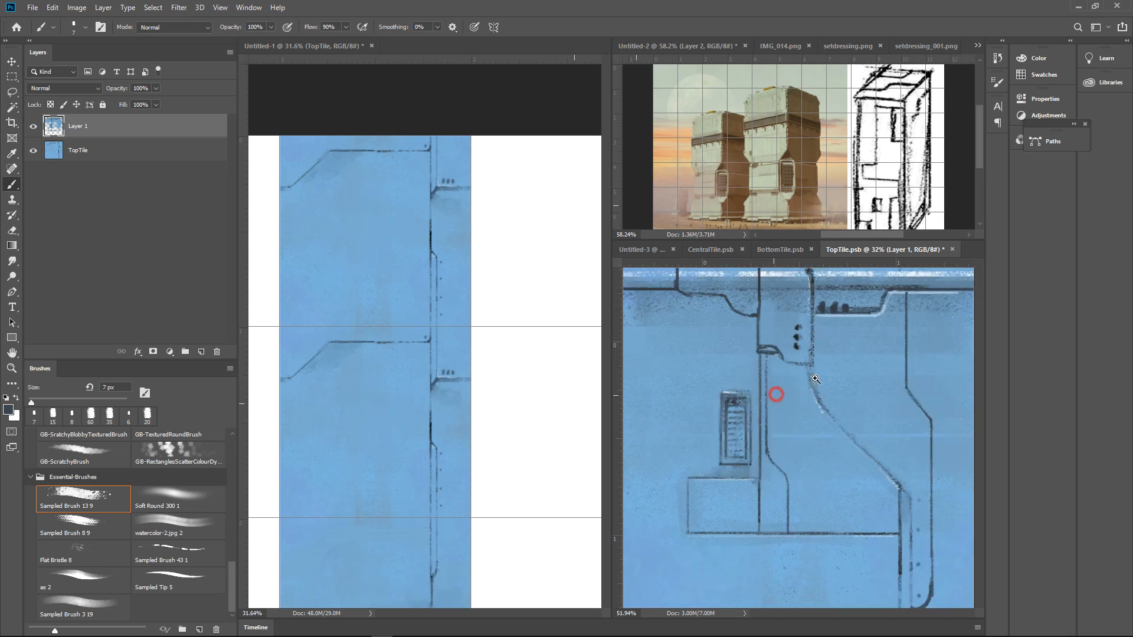
# Darken the nearly horizontal run of the left stepped seam between its upper joint and the downward step
pyautogui.moveTo(795, 333); pyautogui.dragTo(848, 382)
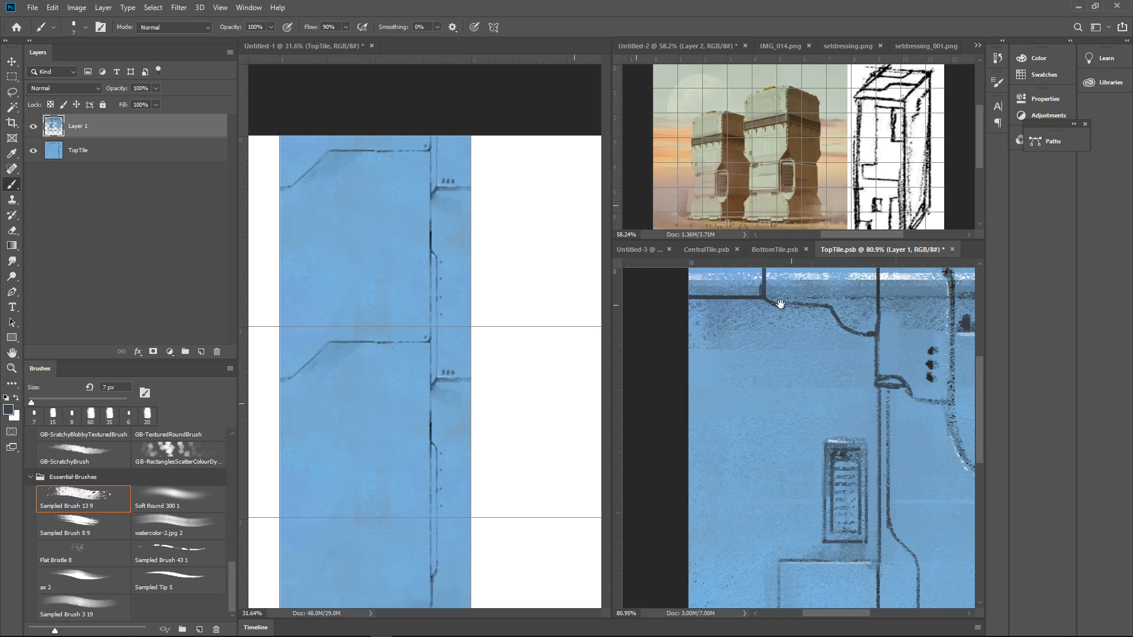
pyautogui.moveTo(789, 305); pyautogui.dragTo(844, 315)
pyautogui.moveTo(737, 288); pyautogui.dragTo(869, 309)
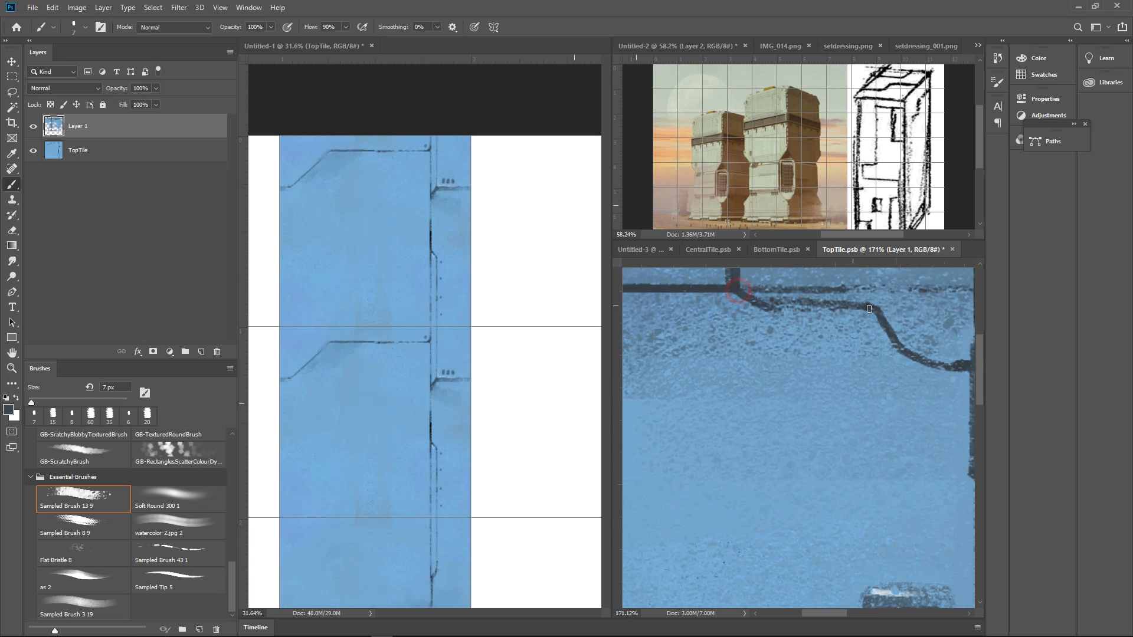
pyautogui.hotkey('ctrl', 'z')
pyautogui.moveTo(761, 306); pyautogui.dragTo(866, 308)
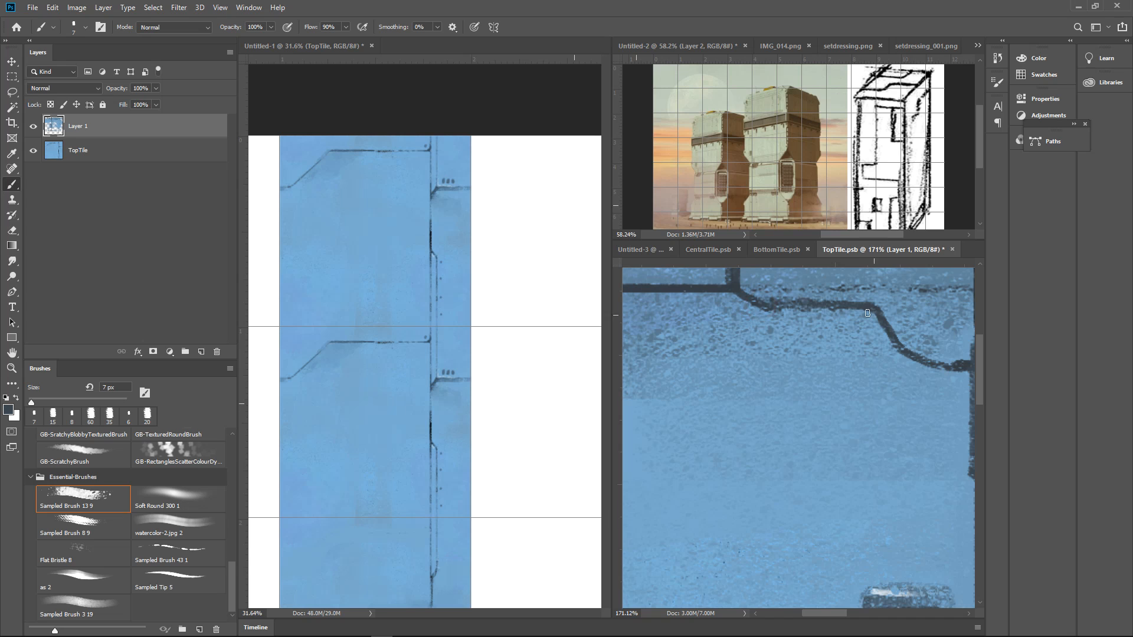
# Clean up the edges of the left stepped seam with blue sampled from the surrounding panel
pyautogui.keyDown('alt'); pyautogui.click(762, 314); pyautogui.keyUp('alt')
pyautogui.moveTo(751, 310); pyautogui.dragTo(802, 310)
pyautogui.moveTo(753, 306); pyautogui.dragTo(786, 309)
pyautogui.moveTo(746, 308); pyautogui.dragTo(784, 310)
pyautogui.moveTo(888, 316); pyautogui.dragTo(859, 328)
pyautogui.moveTo(935, 354); pyautogui.dragTo(918, 412)
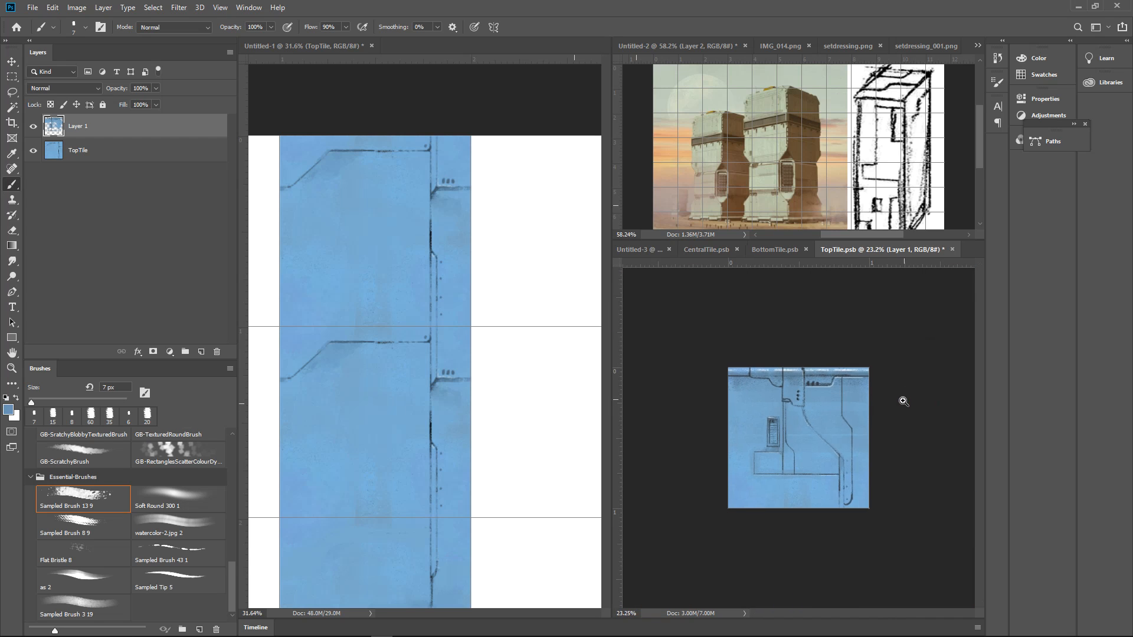
# Darken the stepped seam below the rivets where it meets the curved seam, and save the TopTile smart object
pyautogui.moveTo(847, 400); pyautogui.dragTo(938, 386)
pyautogui.moveTo(693, 429); pyautogui.dragTo(834, 397)
pyautogui.keyDown('alt'); pyautogui.click(758, 363); pyautogui.keyUp('alt')
pyautogui.moveTo(740, 406)
pyautogui.mouseDown()
pyautogui.moveTo(804, 403)
pyautogui.moveTo(803, 374)
pyautogui.moveTo(798, 399)
pyautogui.moveTo(867, 415)
pyautogui.mouseUp()
pyautogui.click(850, 422)
pyautogui.click(862, 397)
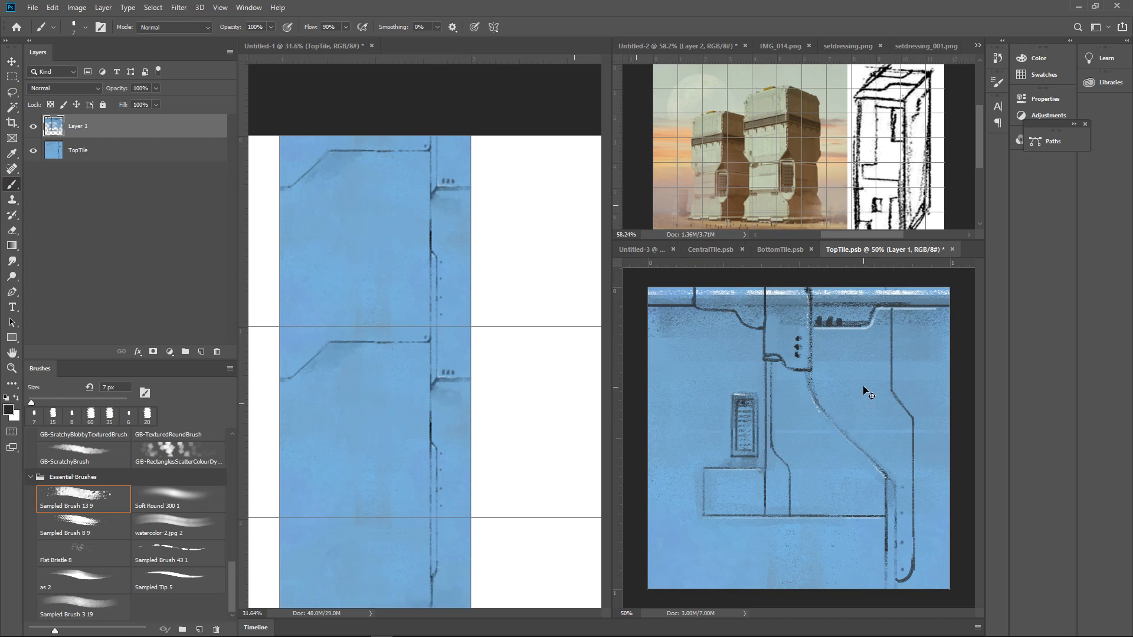
pyautogui.hotkey('ctrl', 's')
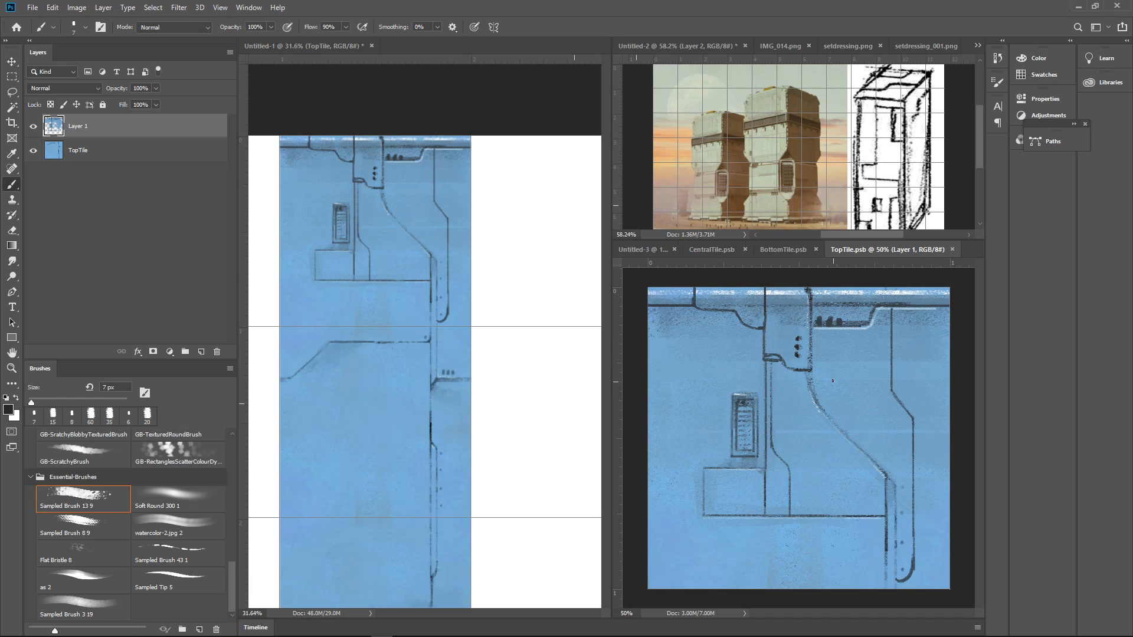
# Fit the whole tile layout document in view and hide its guide lines
pyautogui.click(538, 394)
pyautogui.hotkey('ctrl', '0')
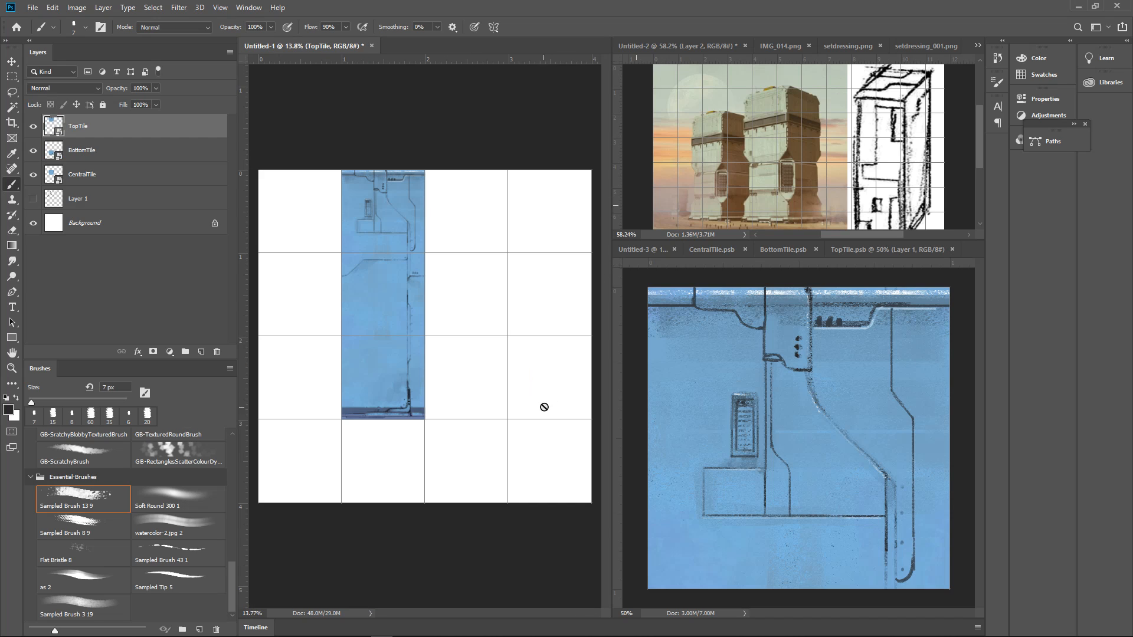
pyautogui.hotkey('ctrl', "'")
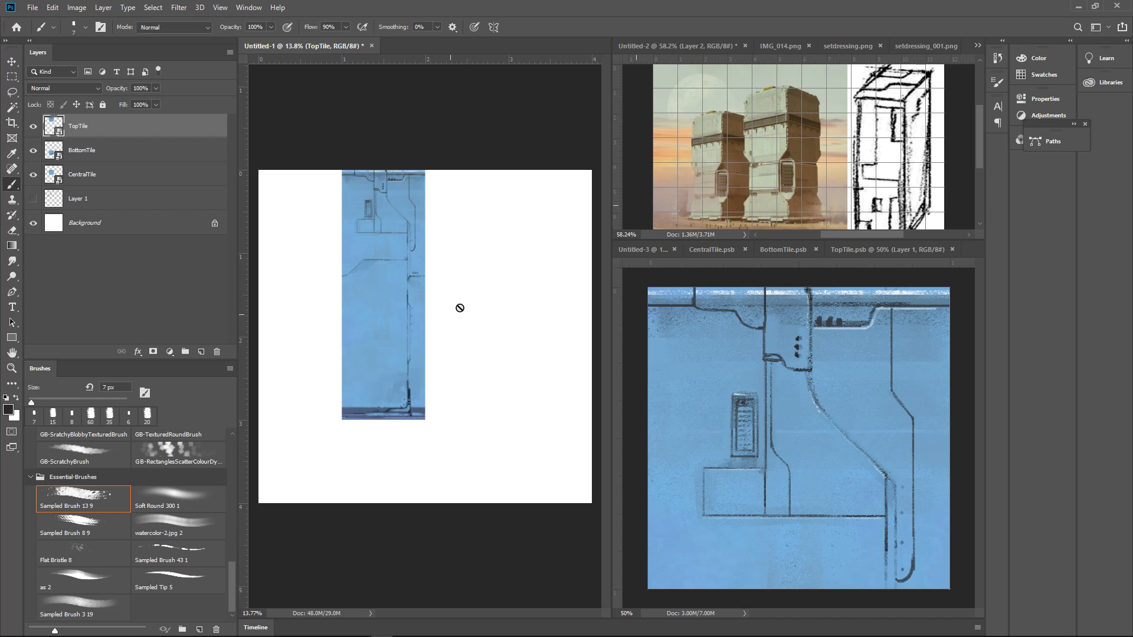
# In TopTile, paint the inner edge of the rounded slot black and fill the joint where it meets the diagonal seam
pyautogui.click(819, 487)
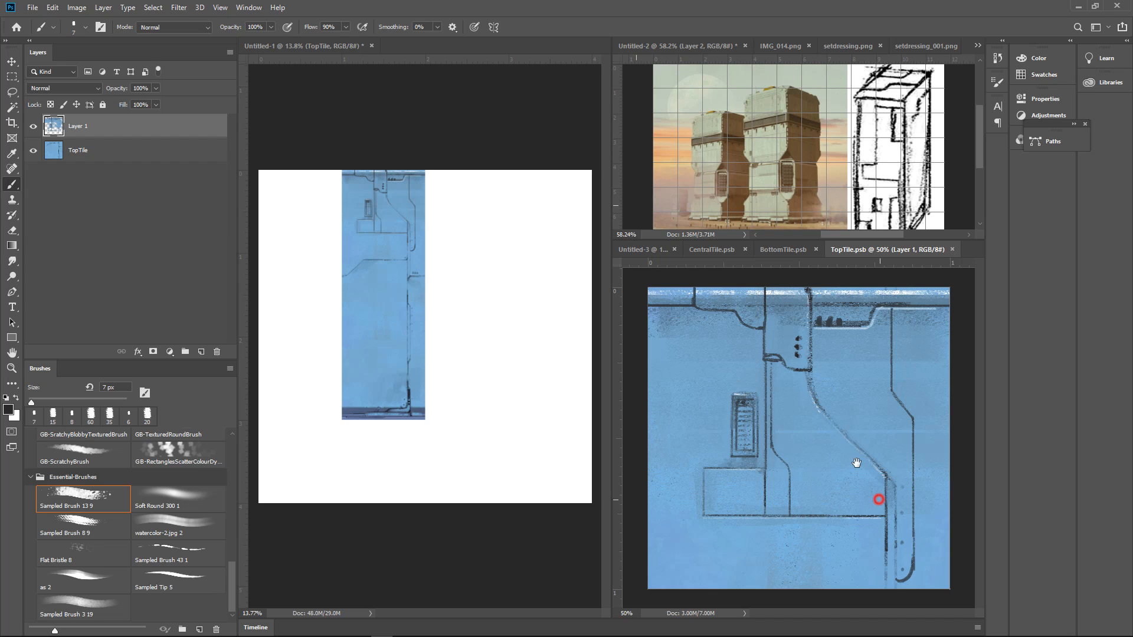
pyautogui.moveTo(867, 492); pyautogui.dragTo(924, 525)
pyautogui.moveTo(941, 555); pyautogui.dragTo(835, 423)
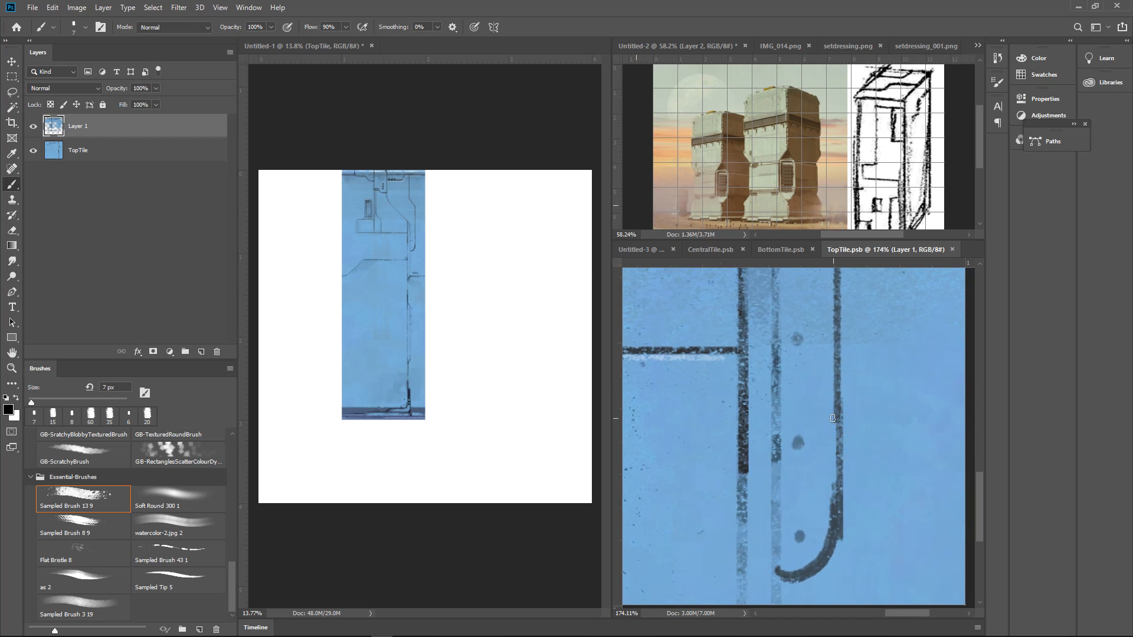
pyautogui.moveTo(777, 570); pyautogui.dragTo(776, 355)
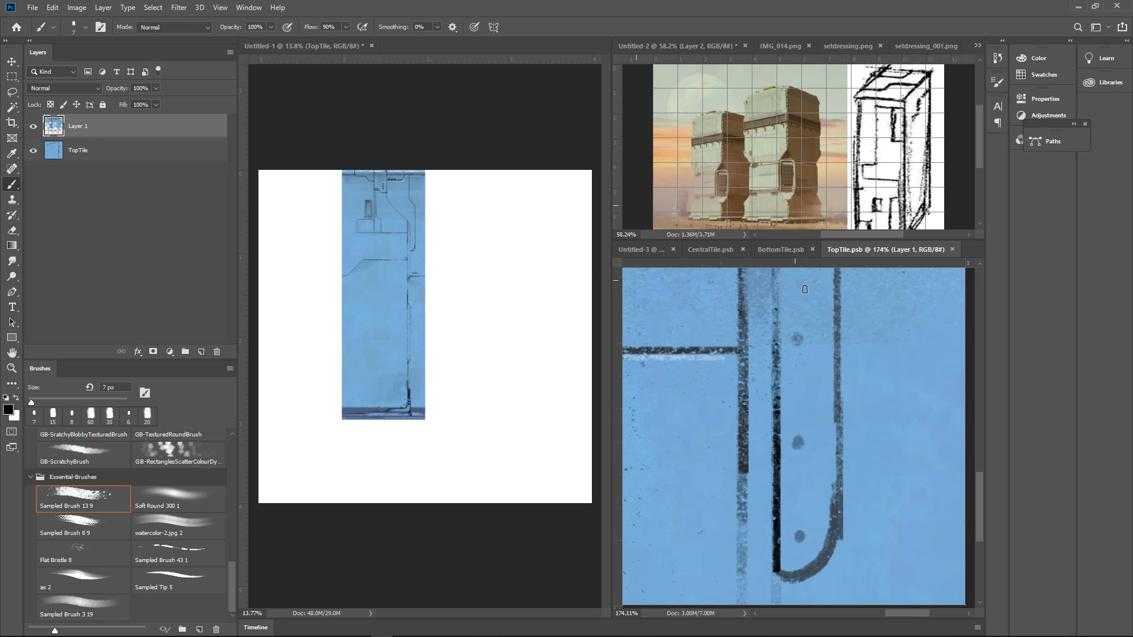
pyautogui.moveTo(849, 360); pyautogui.dragTo(803, 426)
pyautogui.moveTo(821, 311); pyautogui.dragTo(831, 403)
pyautogui.moveTo(761, 386)
pyautogui.mouseDown()
pyautogui.moveTo(792, 424)
pyautogui.moveTo(792, 446)
pyautogui.mouseUp()
pyautogui.moveTo(787, 405); pyautogui.dragTo(792, 519)
pyautogui.moveTo(855, 439)
pyautogui.mouseDown()
pyautogui.moveTo(842, 445)
pyautogui.moveTo(871, 451)
pyautogui.mouseUp()
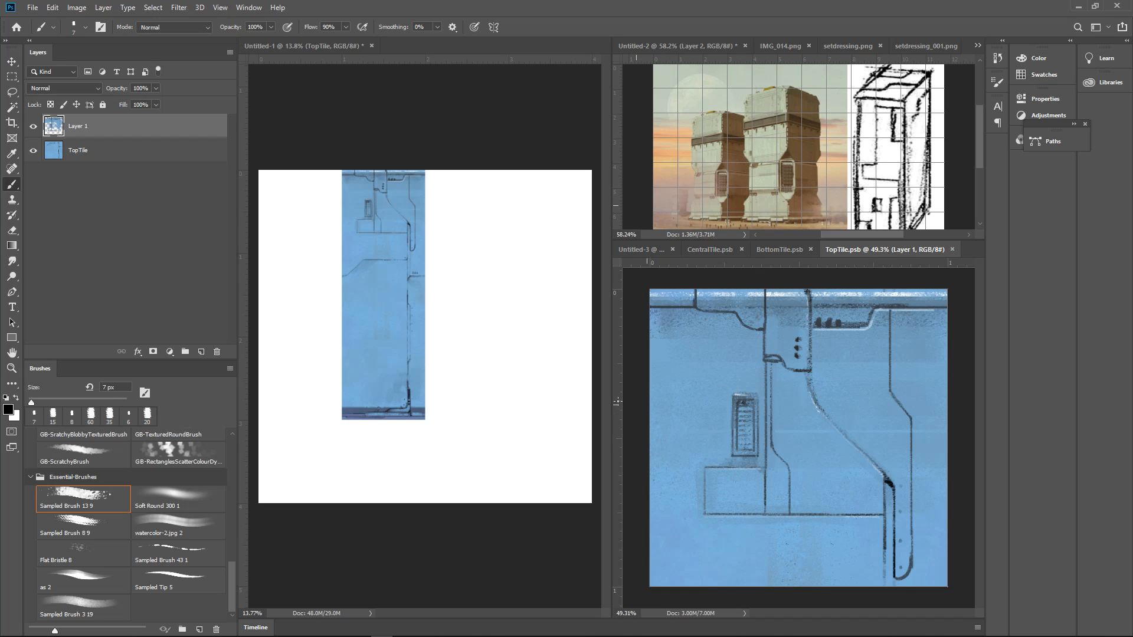
# Extend the lower horizontal seam with an angled step down to the left tile edge and continue it at the right edge
pyautogui.moveTo(806, 507); pyautogui.dragTo(820, 506)
pyautogui.moveTo(804, 504); pyautogui.dragTo(871, 403)
pyautogui.moveTo(835, 437); pyautogui.dragTo(766, 407)
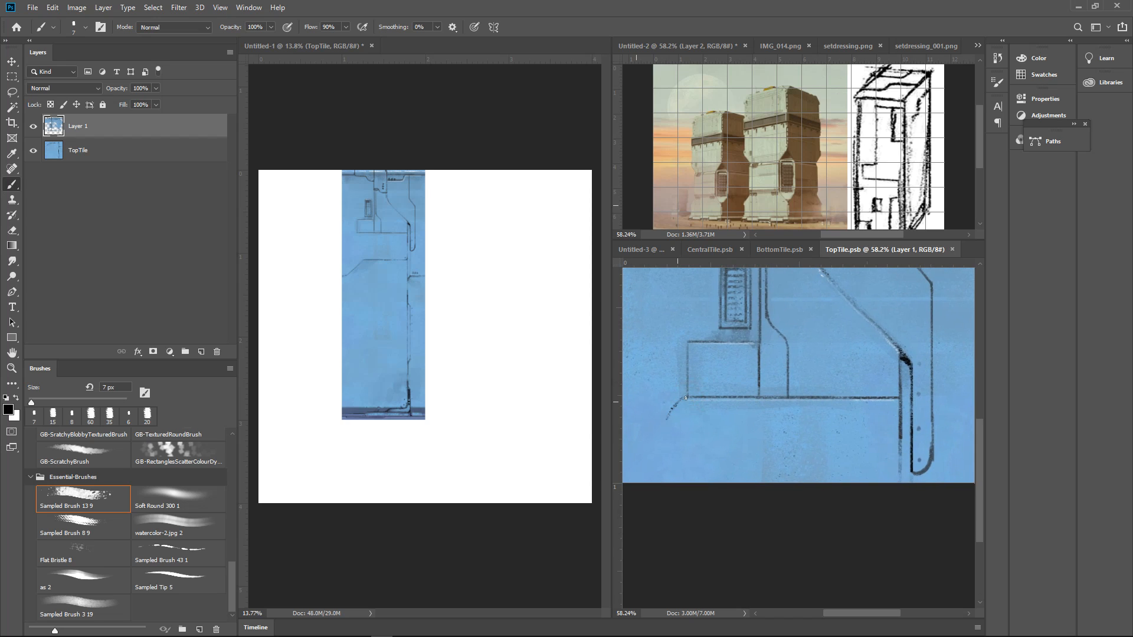
pyautogui.moveTo(704, 412)
pyautogui.mouseDown()
pyautogui.moveTo(724, 408)
pyautogui.moveTo(641, 416)
pyautogui.mouseUp()
pyautogui.click(749, 420)
pyautogui.moveTo(962, 422); pyautogui.dragTo(934, 421)
pyautogui.keyDown('shift'); pyautogui.click(970, 421); pyautogui.keyUp('shift')
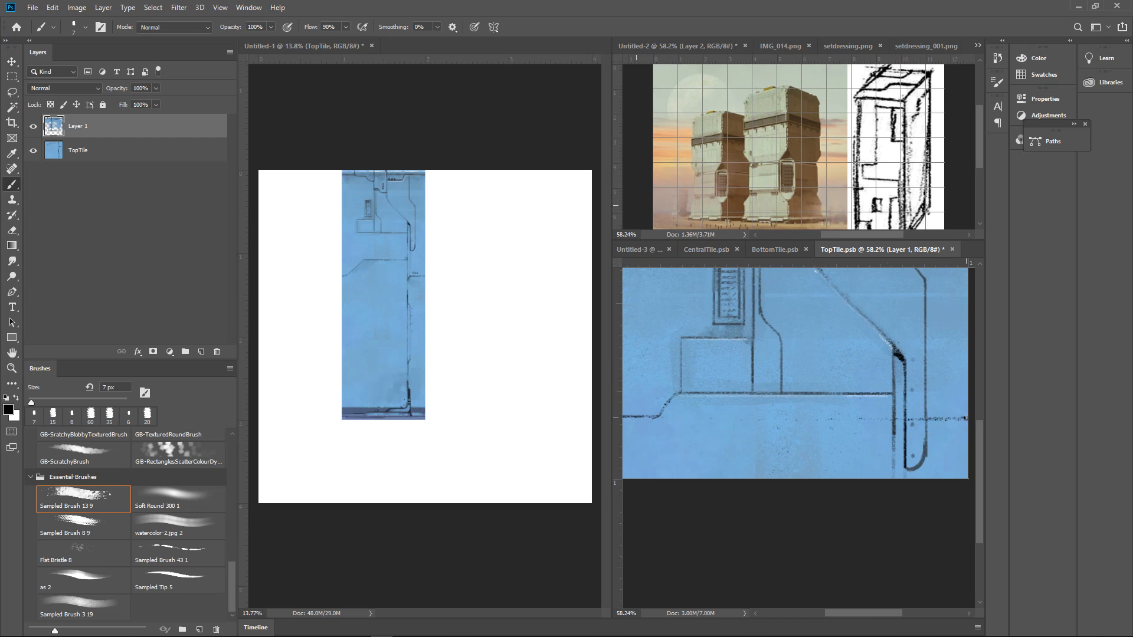
pyautogui.keyDown('alt'); pyautogui.click(923, 419); pyautogui.keyUp('alt')
# Paint out the stray line across the rounded slot with sampled blue and a 25 px brush, and save the tile
pyautogui.keyDown('alt'); pyautogui.click(880, 411); pyautogui.keyUp('alt')
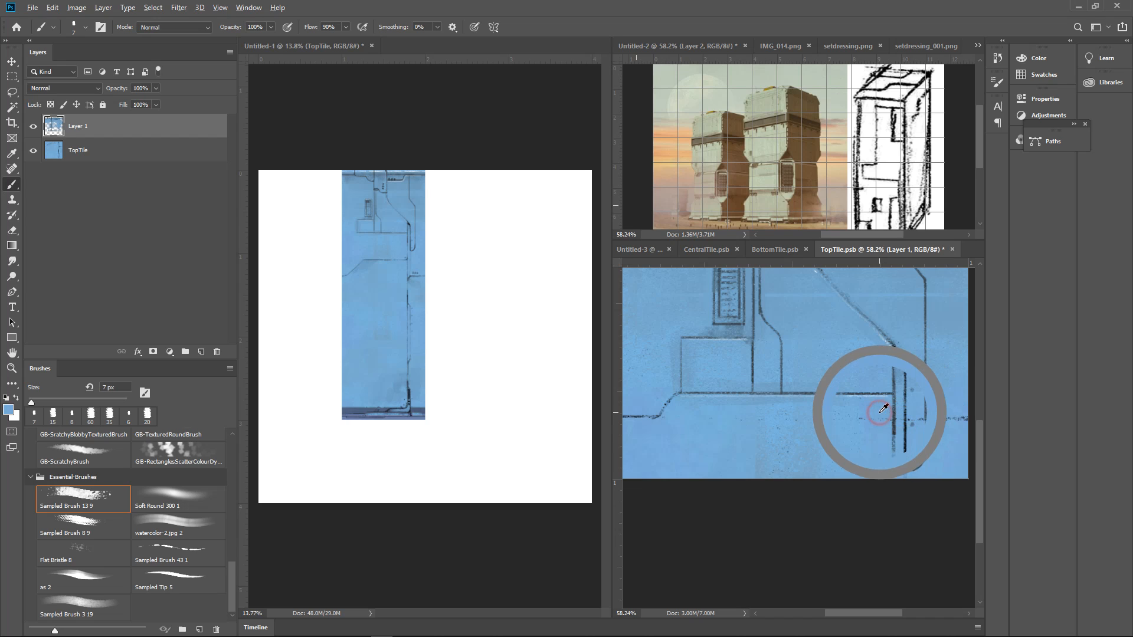
pyautogui.press(']')
pyautogui.press(']')
pyautogui.press(']')
pyautogui.press(']')
pyautogui.press(']')
pyautogui.moveTo(883, 419)
pyautogui.mouseDown()
pyautogui.moveTo(808, 420)
pyautogui.moveTo(921, 418)
pyautogui.mouseUp()
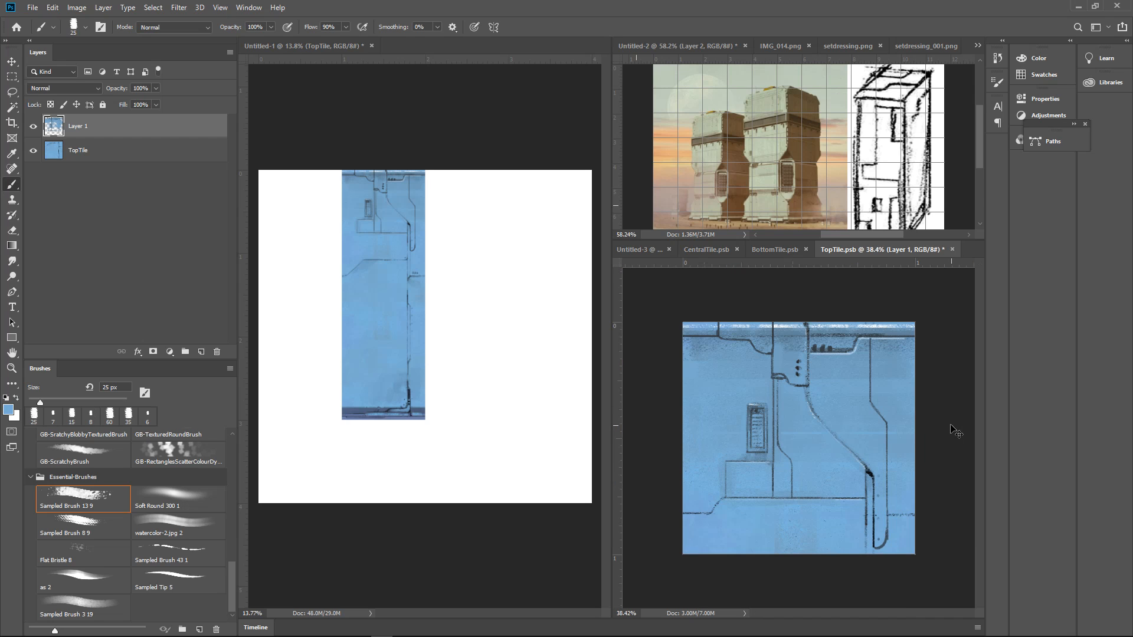
pyautogui.hotkey('ctrl', 's')
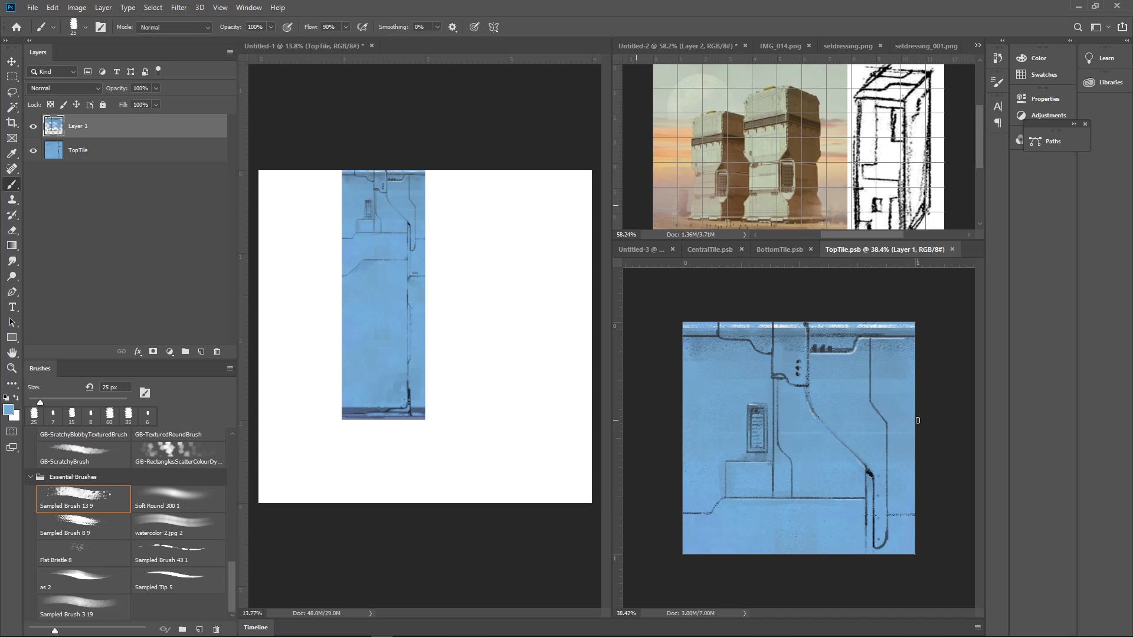
# Draw a dark 10 px horizontal seam across the lower part of the tile and paint it out in blue inside the rectangular panel
pyautogui.keyDown('alt'); pyautogui.click(875, 471); pyautogui.keyUp('alt')
pyautogui.moveTo(723, 480); pyautogui.dragTo(679, 480)
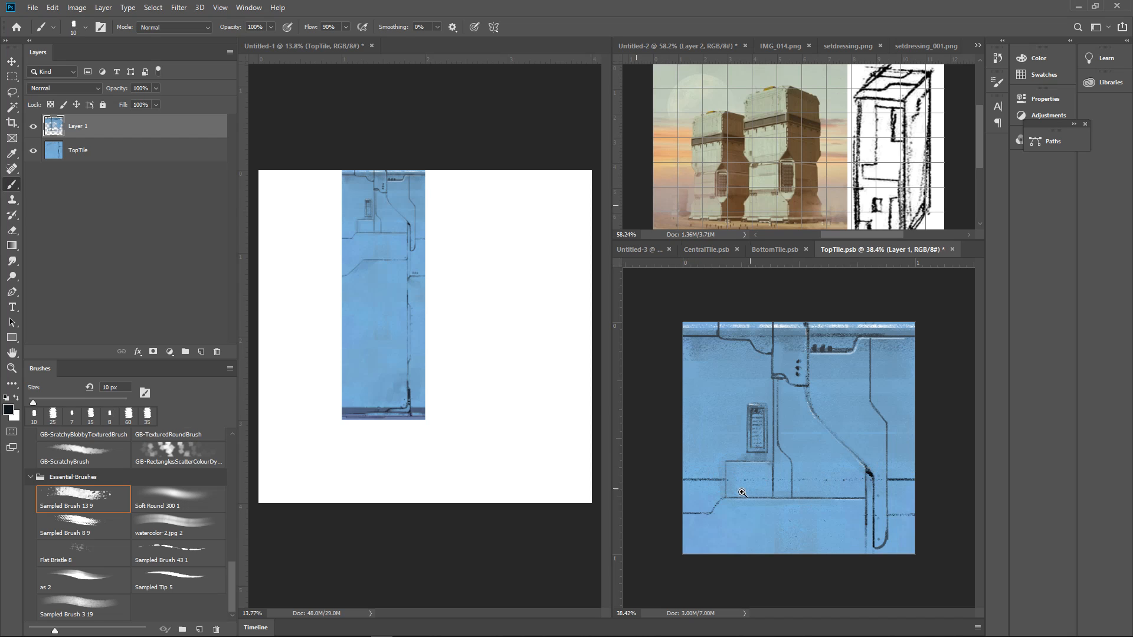
pyautogui.scroll(5, 745, 493)
pyautogui.keyDown('alt'); pyautogui.click(743, 444); pyautogui.keyUp('alt')
pyautogui.press(']')
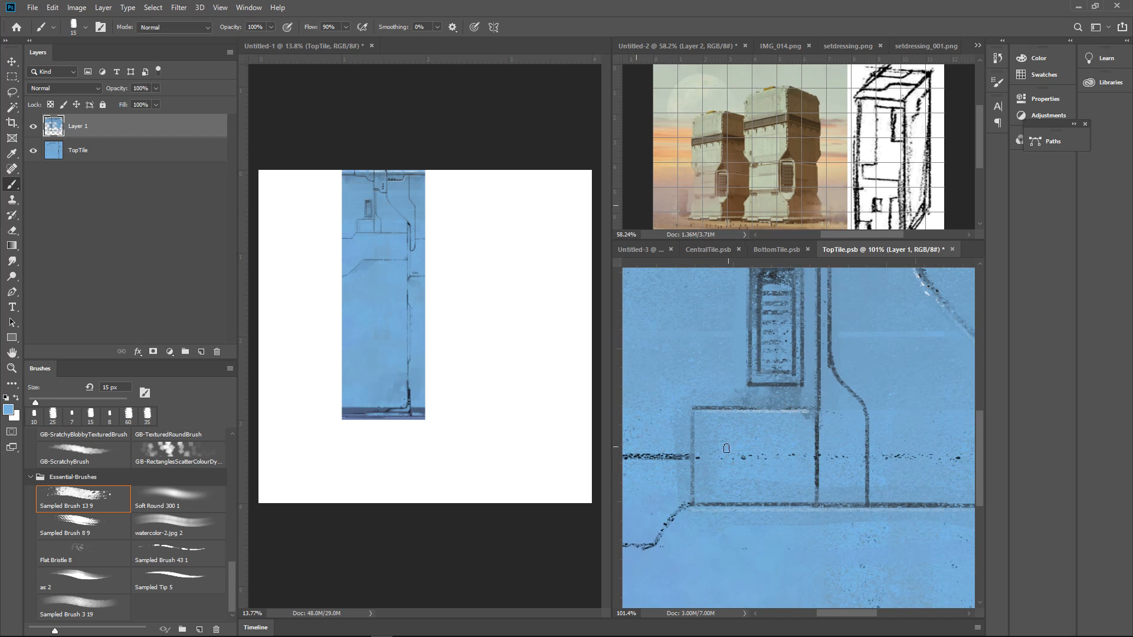
pyautogui.moveTo(702, 455); pyautogui.dragTo(796, 457)
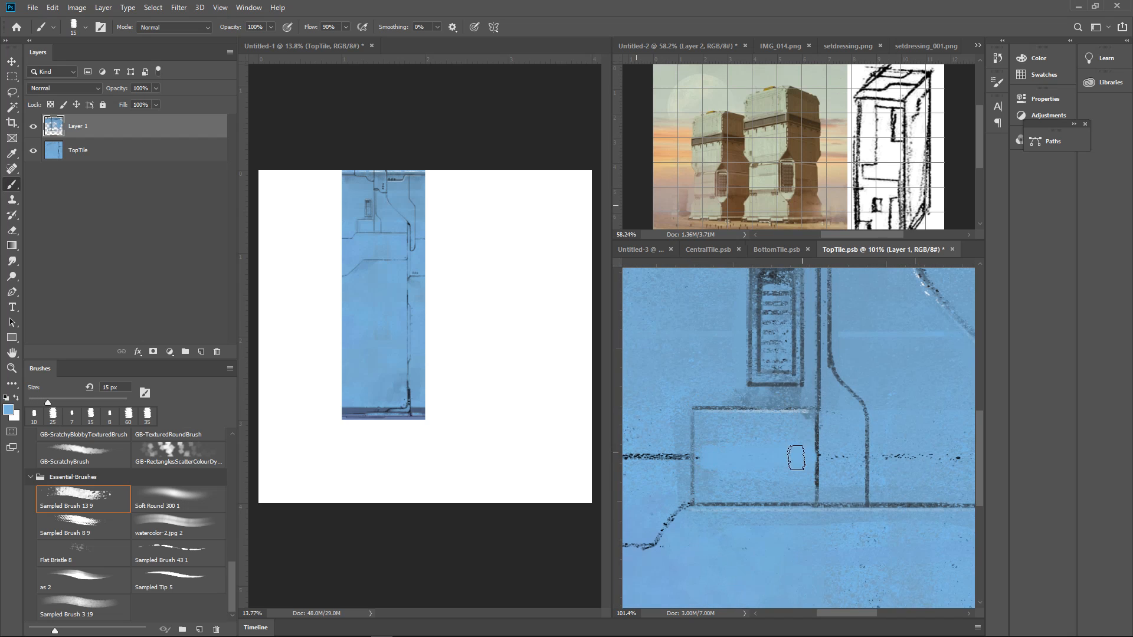
# Paint out the new horizontal seam between the rectangular panel and the diagonal seam with a 40 px blue brush
pyautogui.scroll(-1, 719, 485)
pyautogui.keyDown('alt'); pyautogui.click(709, 476); pyautogui.keyUp('alt')
pyautogui.moveTo(714, 443)
pyautogui.mouseDown()
pyautogui.moveTo(729, 475)
pyautogui.moveTo(755, 467)
pyautogui.moveTo(674, 435)
pyautogui.mouseUp()
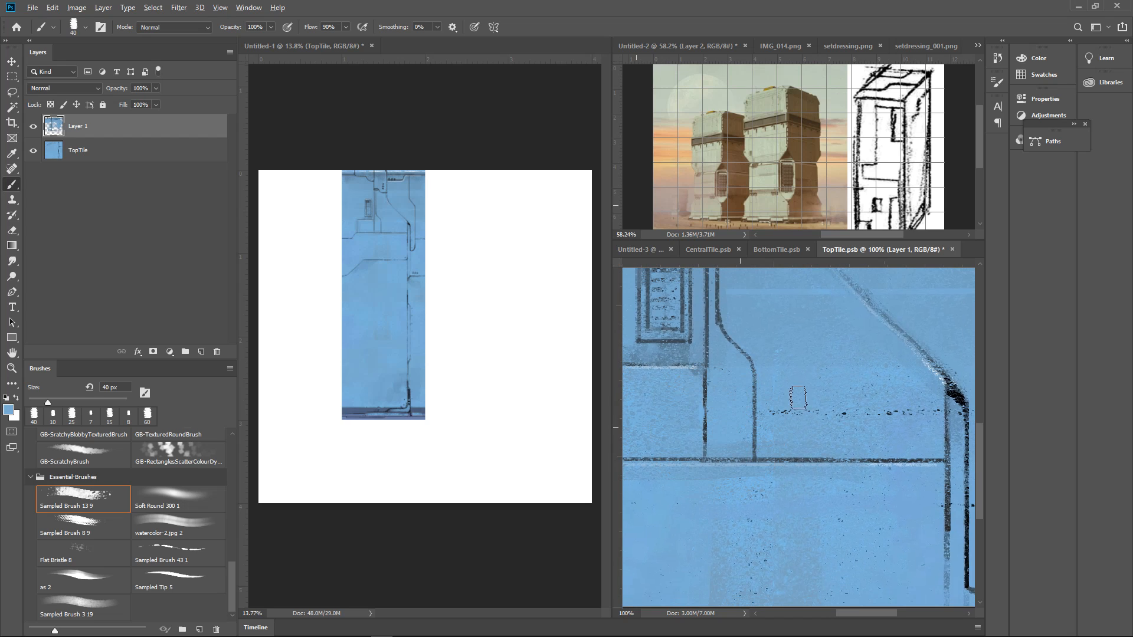
pyautogui.moveTo(767, 411); pyautogui.dragTo(918, 415)
pyautogui.keyDown('alt'); pyautogui.click(878, 378); pyautogui.keyUp('alt')
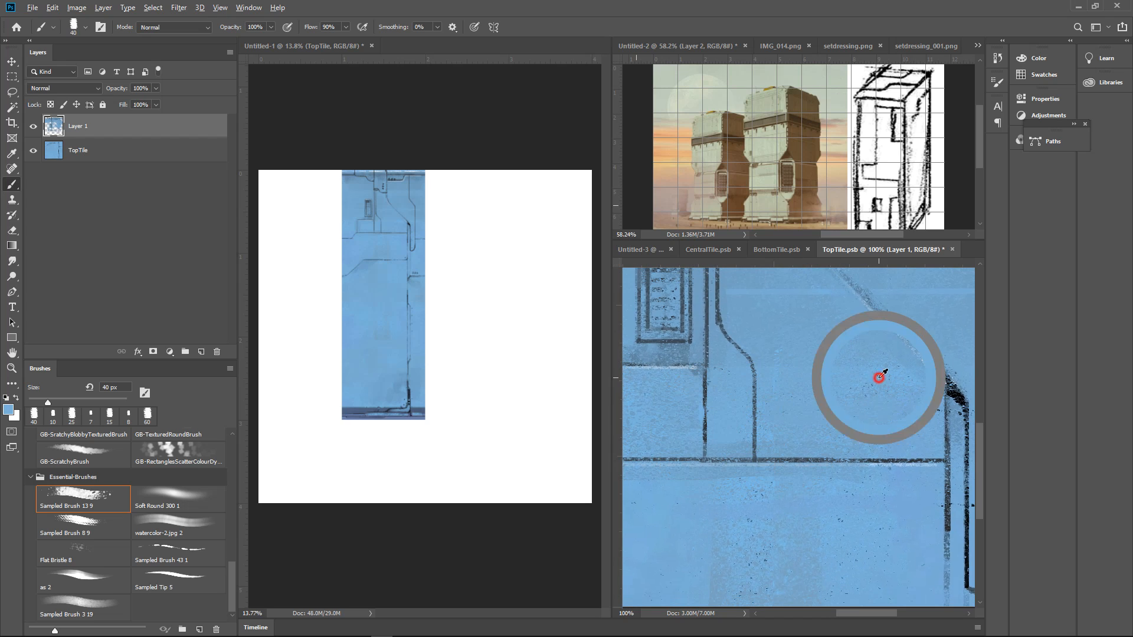
# Sample the black, darken the remaining seam ends at the tile's outer edges, and save the TopTile smart object
pyautogui.keyDown('alt'); pyautogui.click(956, 394); pyautogui.keyUp('alt')
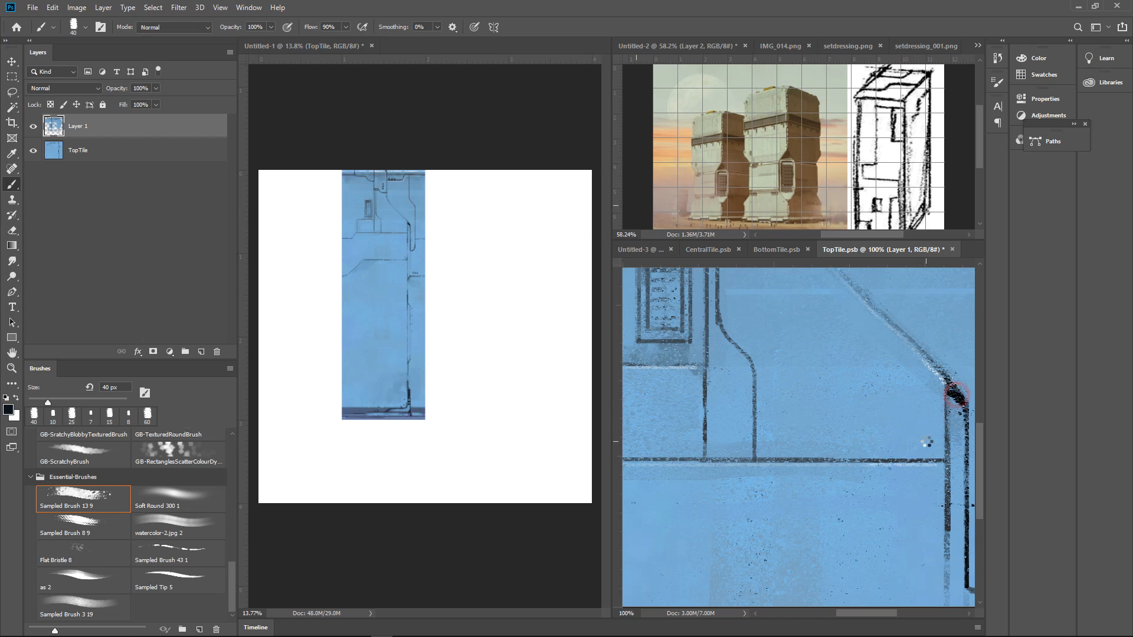
pyautogui.keyDown('alt'); pyautogui.click(925, 442); pyautogui.keyUp('alt')
pyautogui.moveTo(879, 457); pyautogui.dragTo(874, 474)
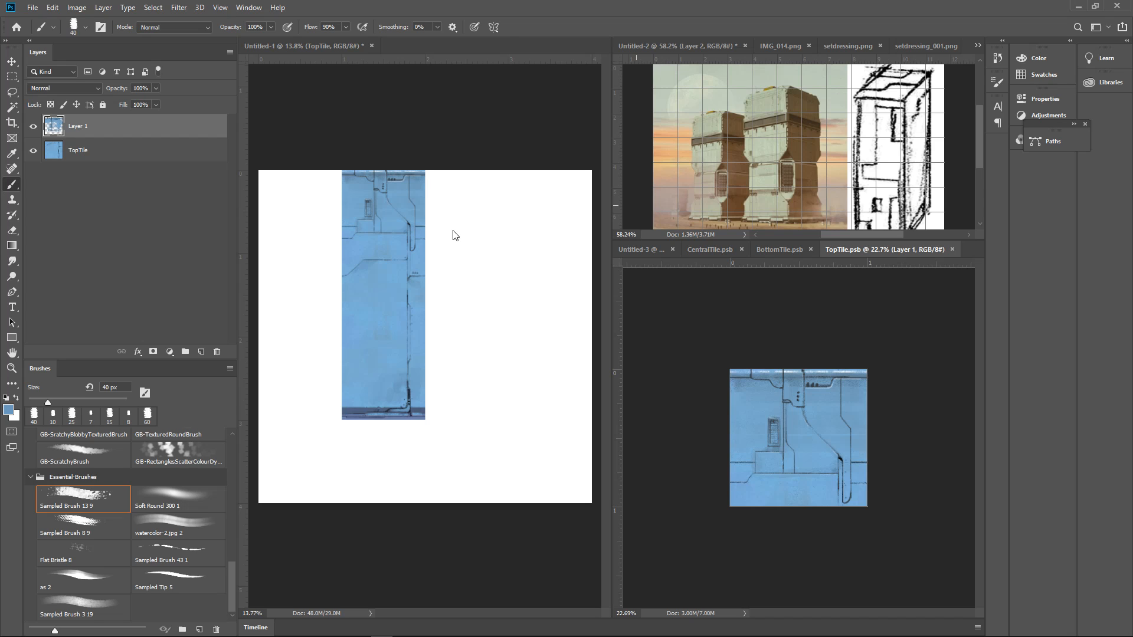
# Duplicate the top, central and bottom tiles into the adjacent column of the layout document, aligned edge to edge
pyautogui.press('v')
pyautogui.moveTo(406, 215); pyautogui.dragTo(489, 218)
pyautogui.keyDown('ctrl'); pyautogui.click(405, 295); pyautogui.keyUp('ctrl')
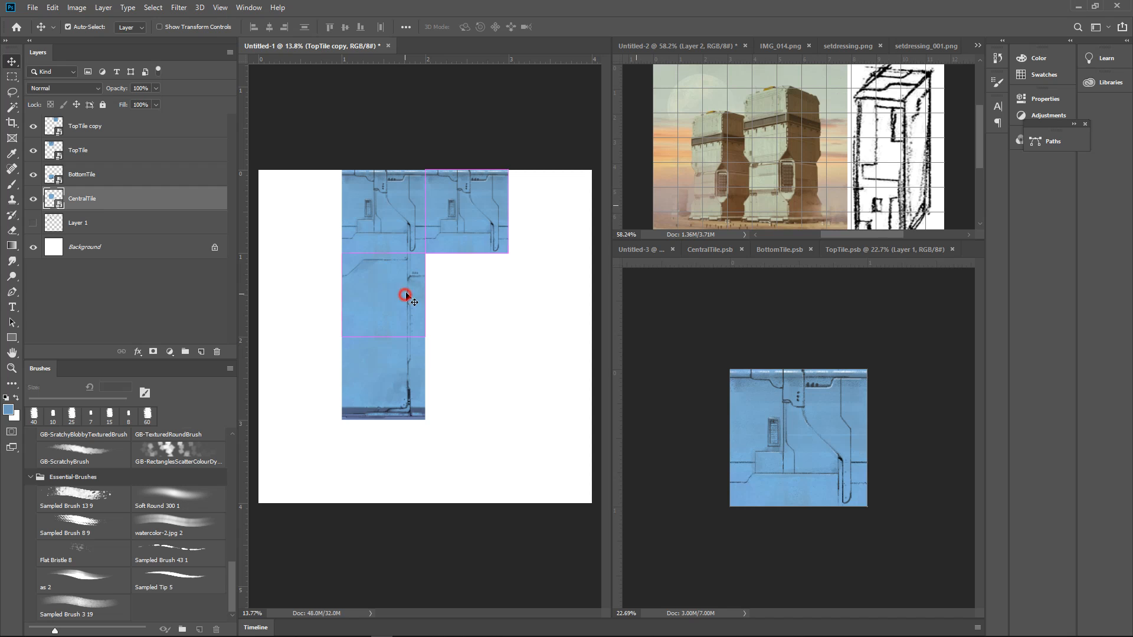
pyautogui.moveTo(405, 295); pyautogui.dragTo(478, 299)
pyautogui.moveTo(392, 372); pyautogui.dragTo(472, 363)
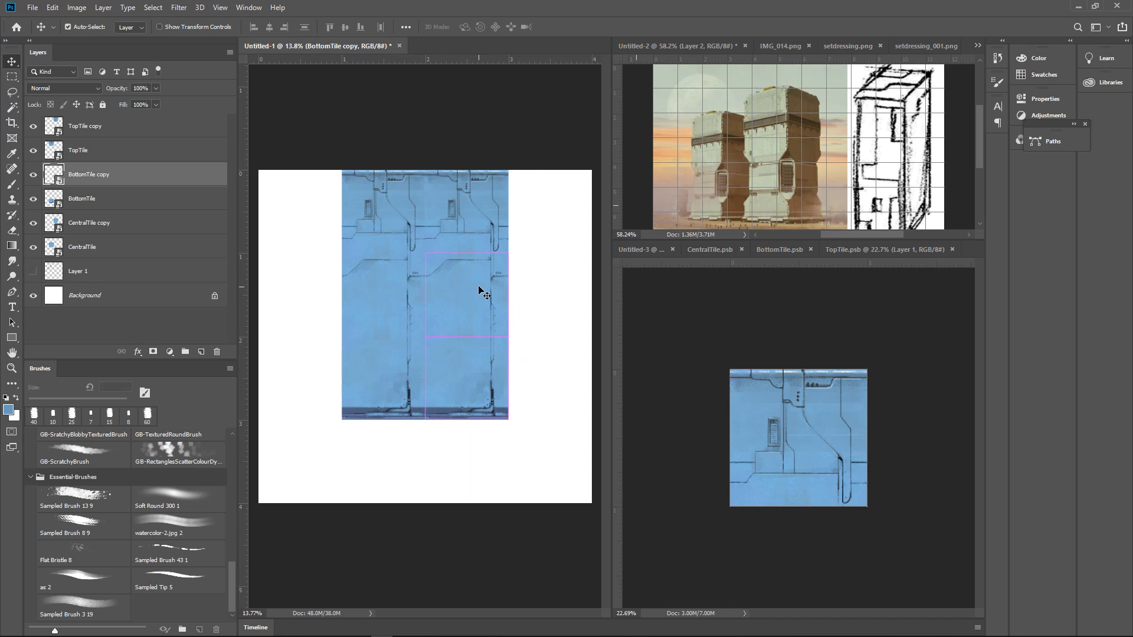
# Try moving the copied central tile one column further over, and undo the move
pyautogui.moveTo(478, 288); pyautogui.dragTo(556, 375)
pyautogui.hotkey('ctrl', 'z')
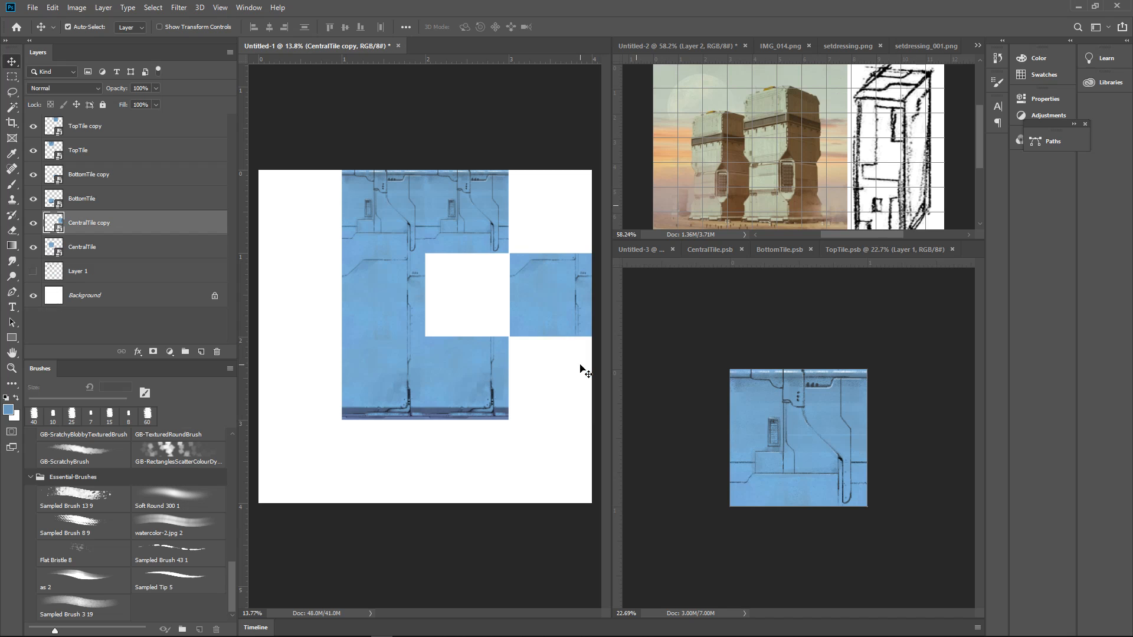
# Undo the last move of the copied central tile
pyautogui.hotkey('ctrl', 'z')
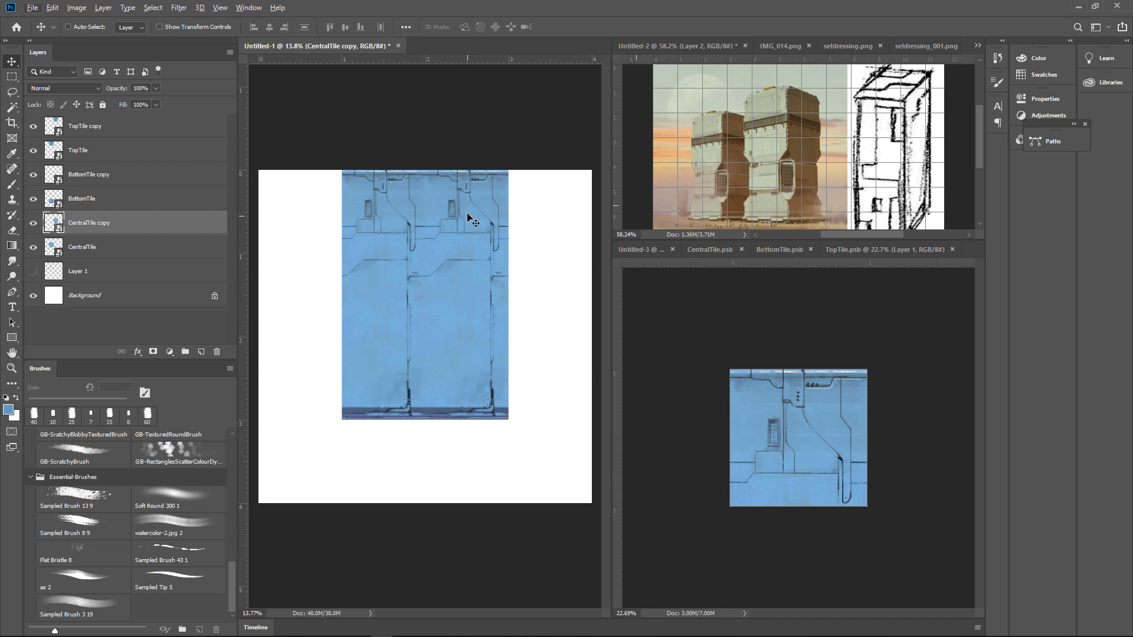
# Examine the joins between the two columns of duplicated tiles, up close around the top tiles' vent and seams and across the whole layout
pyautogui.keyDown('ctrl'); pyautogui.click(471, 219); pyautogui.keyUp('ctrl')
pyautogui.moveTo(444, 209); pyautogui.dragTo(508, 260)
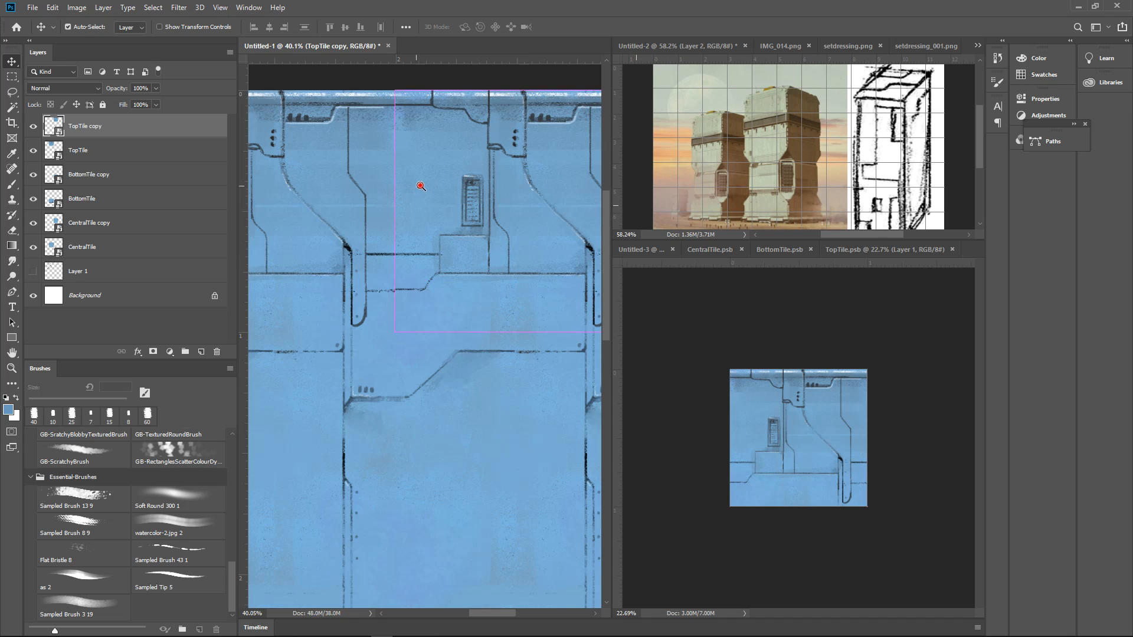
pyautogui.moveTo(420, 186)
pyautogui.mouseDown()
pyautogui.moveTo(460, 195)
pyautogui.moveTo(458, 235)
pyautogui.mouseUp()
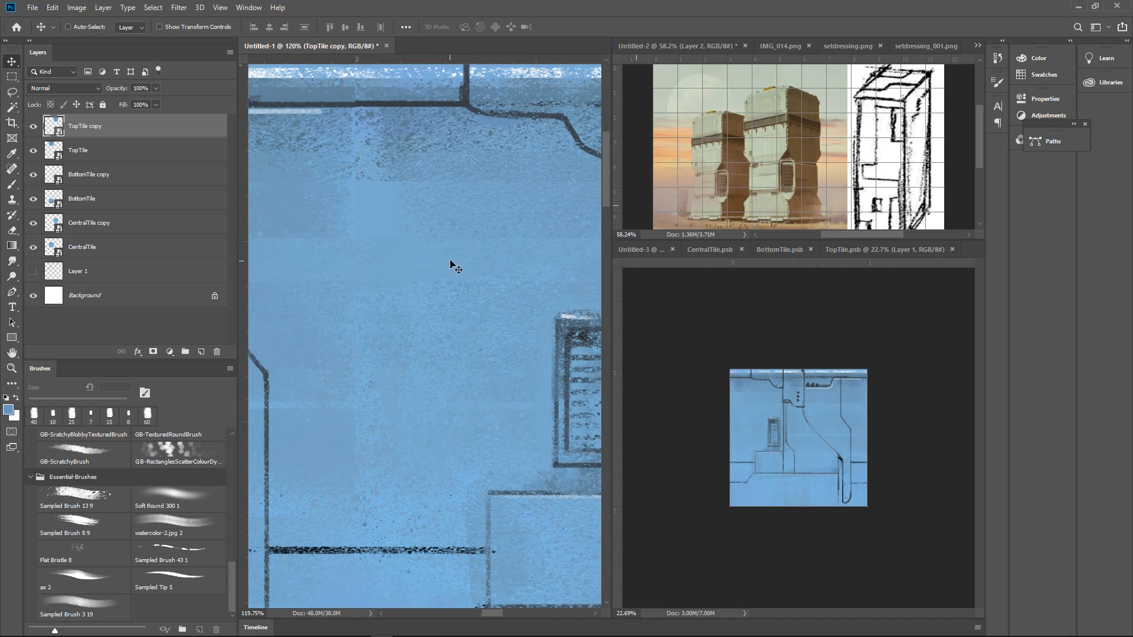
pyautogui.moveTo(488, 190)
pyautogui.mouseDown()
pyautogui.moveTo(472, 205)
pyautogui.moveTo(517, 253)
pyautogui.moveTo(501, 232)
pyautogui.moveTo(536, 247)
pyautogui.moveTo(522, 325)
pyautogui.mouseUp()
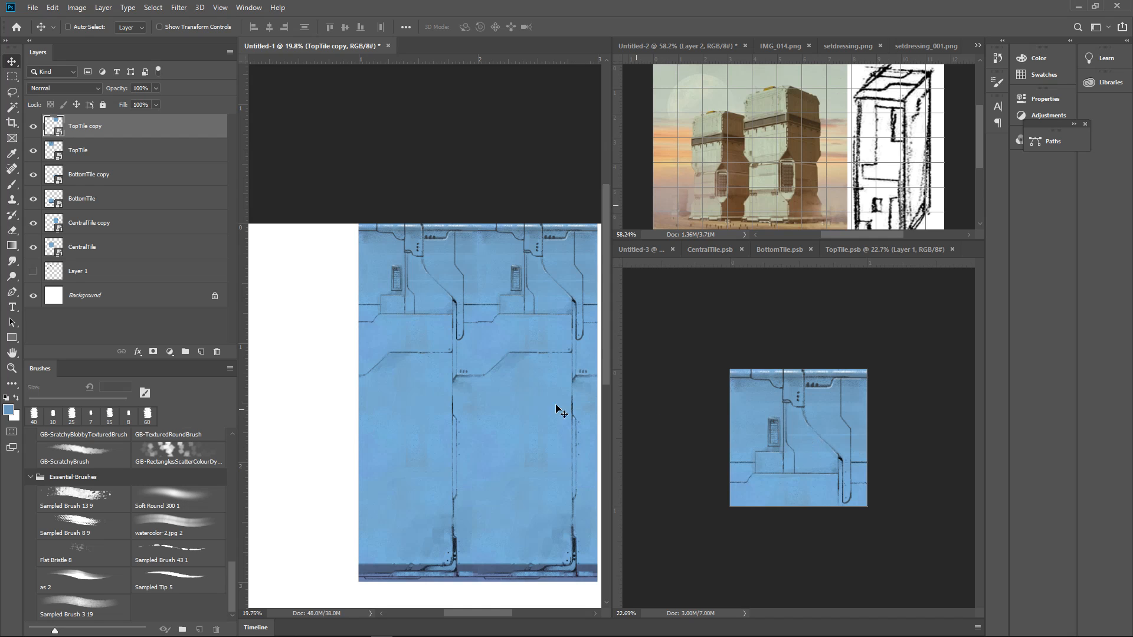
pyautogui.moveTo(563, 385)
pyautogui.mouseDown()
pyautogui.moveTo(589, 382)
pyautogui.moveTo(556, 387)
pyautogui.mouseUp()
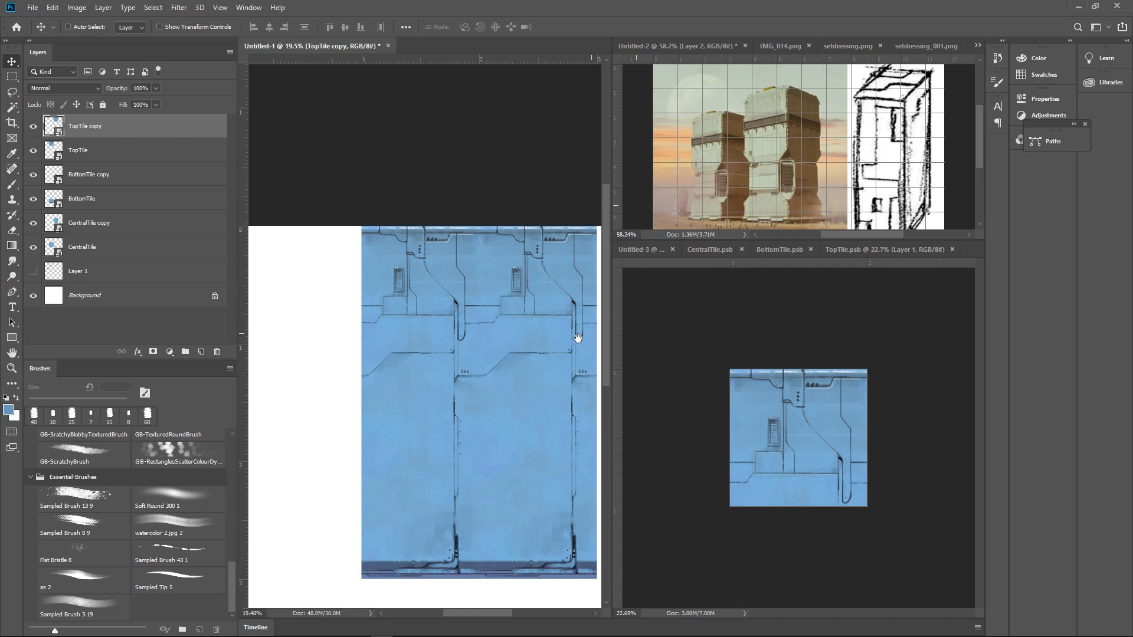
pyautogui.moveTo(577, 338); pyautogui.dragTo(496, 372)
# Show the guides along the tile edges and inspect how the seams continue across them in the second column
pyautogui.press('ctrl')
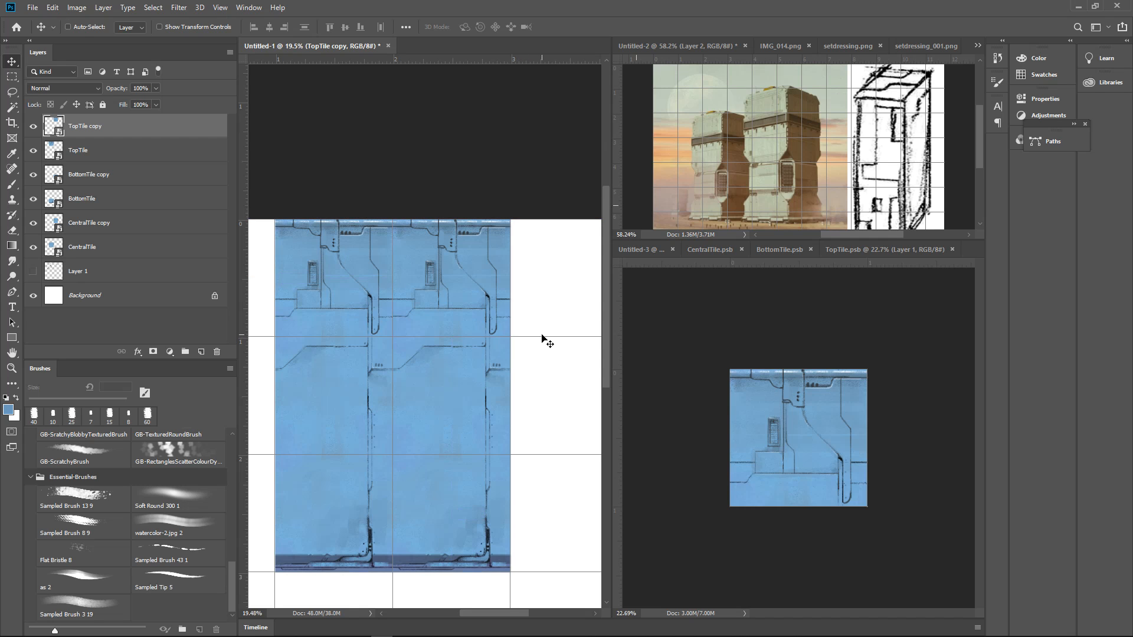
pyautogui.scroll(3, 493, 354)
pyautogui.moveTo(537, 408); pyautogui.dragTo(538, 422)
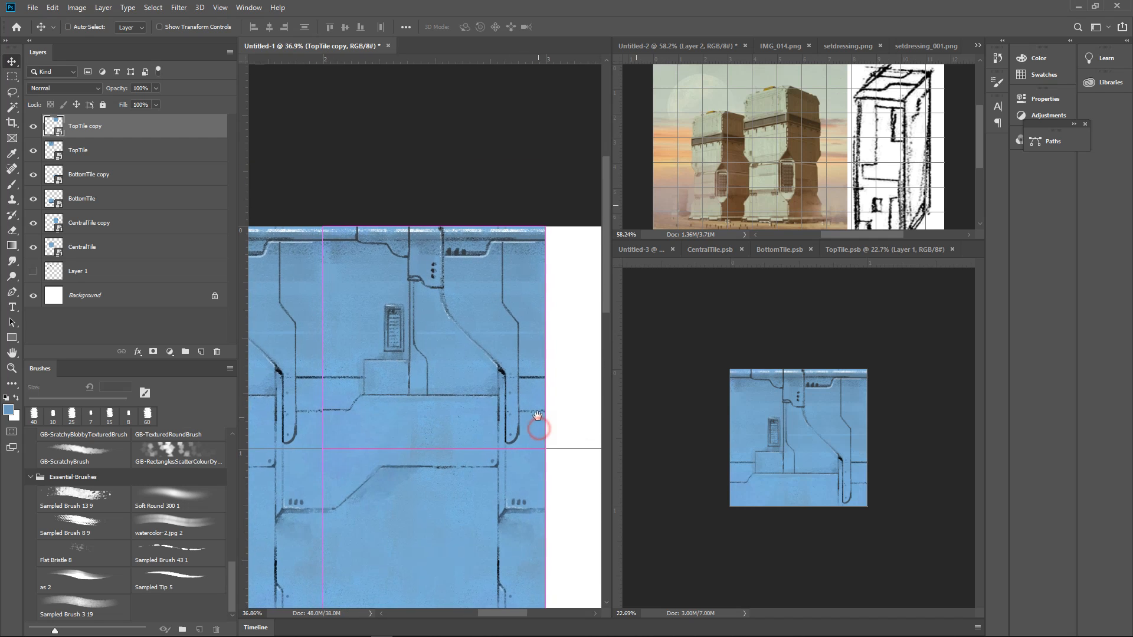
pyautogui.moveTo(491, 373)
pyautogui.mouseDown()
pyautogui.moveTo(503, 363)
pyautogui.moveTo(502, 383)
pyautogui.moveTo(501, 374)
pyautogui.mouseUp()
pyautogui.moveTo(502, 441); pyautogui.dragTo(506, 349)
pyautogui.moveTo(495, 435)
pyautogui.mouseDown()
pyautogui.moveTo(497, 451)
pyautogui.moveTo(494, 439)
pyautogui.mouseUp()
pyautogui.moveTo(512, 472); pyautogui.dragTo(517, 356)
pyautogui.moveTo(534, 377); pyautogui.dragTo(480, 398)
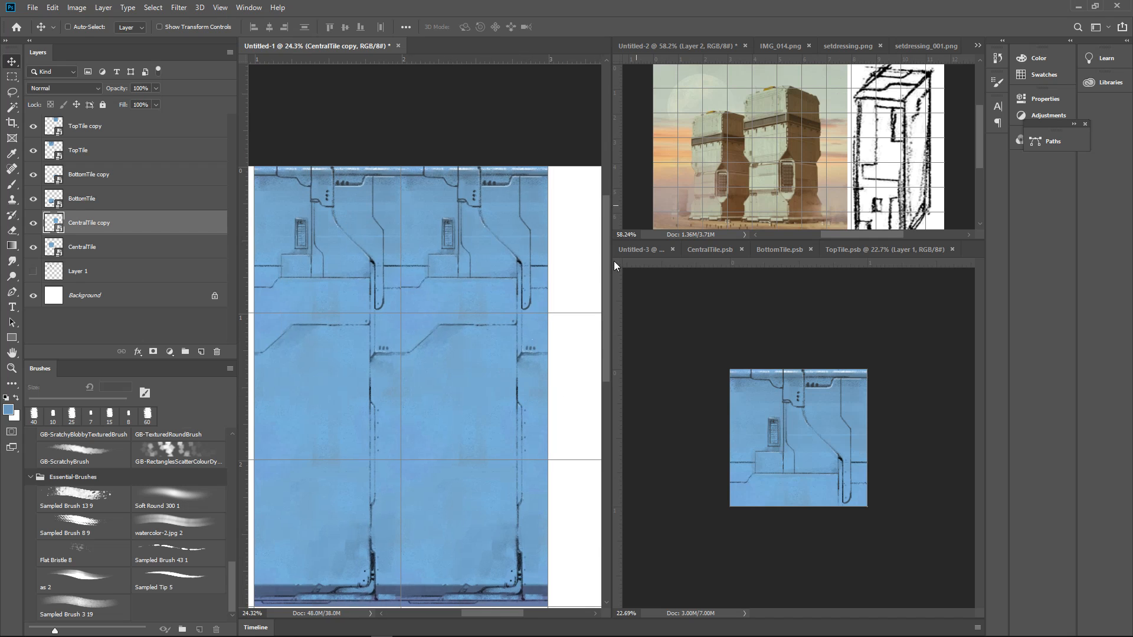
# Rename the CentralTile copy layer as SideTile
pyautogui.doubleClick(103, 223)
pyautogui.write('SideTile')
pyautogui.press('Return')
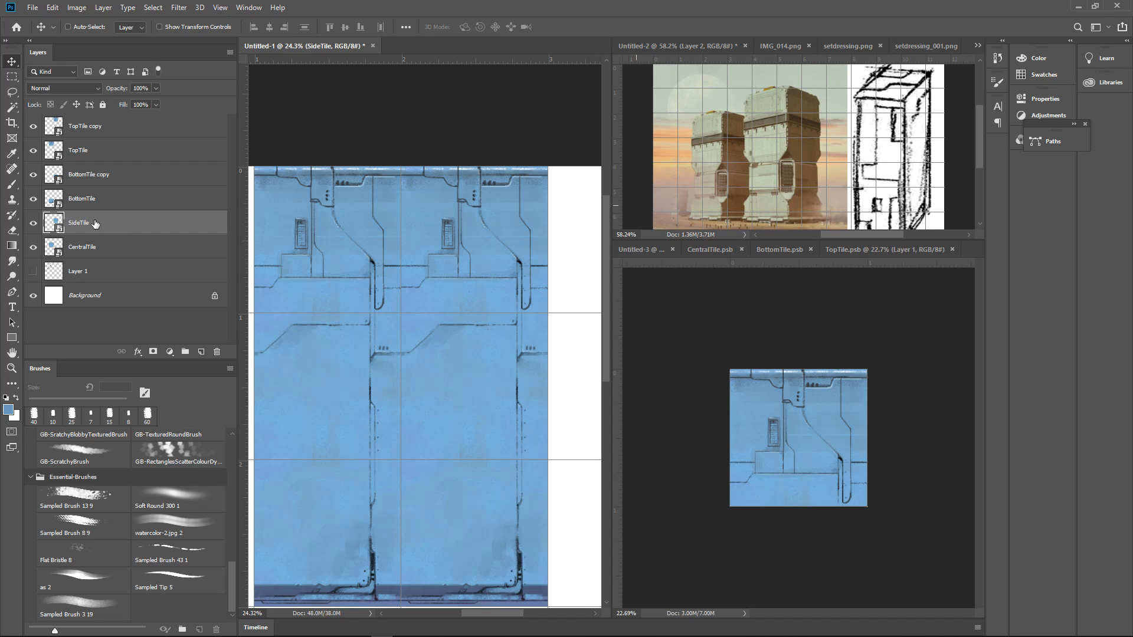
# Rasterize the SideTile layer and convert it back into its own smart object
pyautogui.rightClick(106, 228)
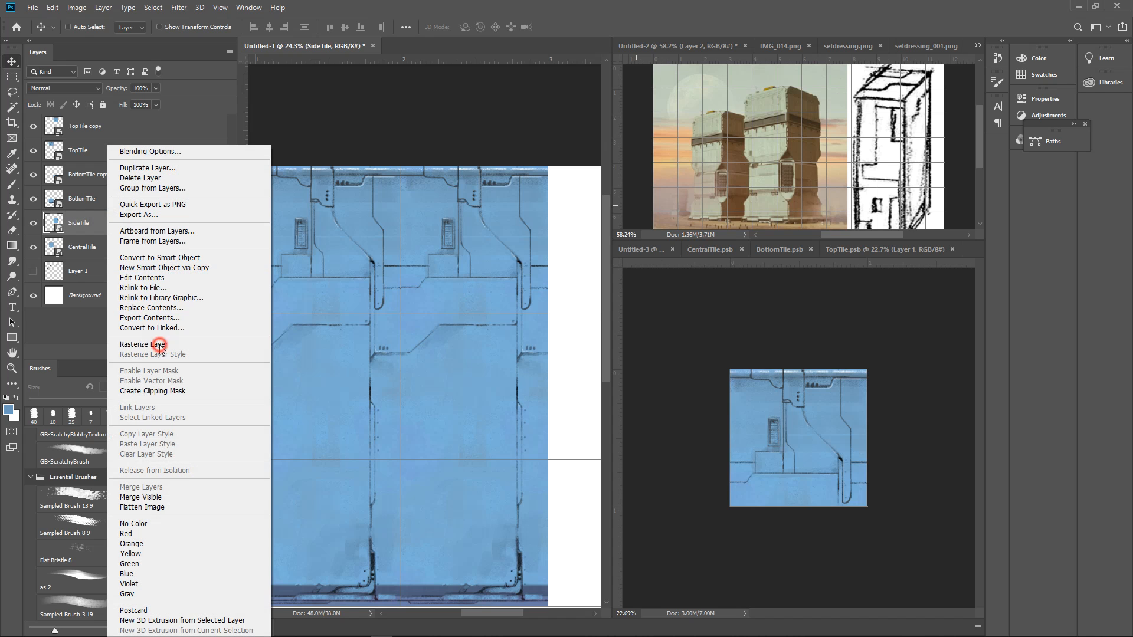
pyautogui.click(151, 342)
pyautogui.rightClick(101, 228)
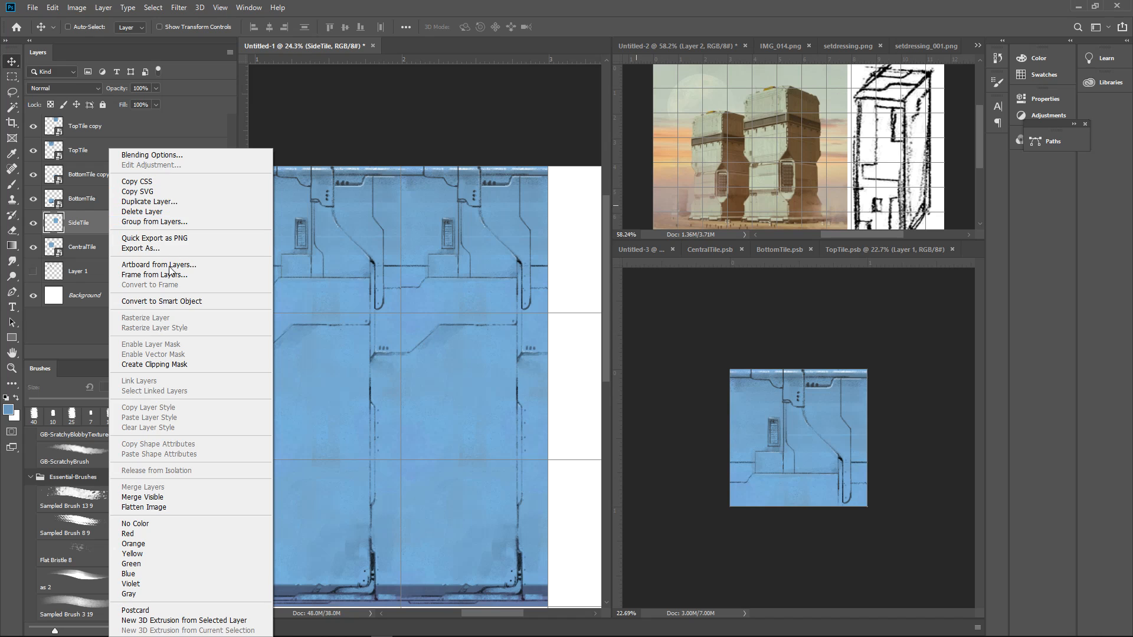
pyautogui.click(159, 302)
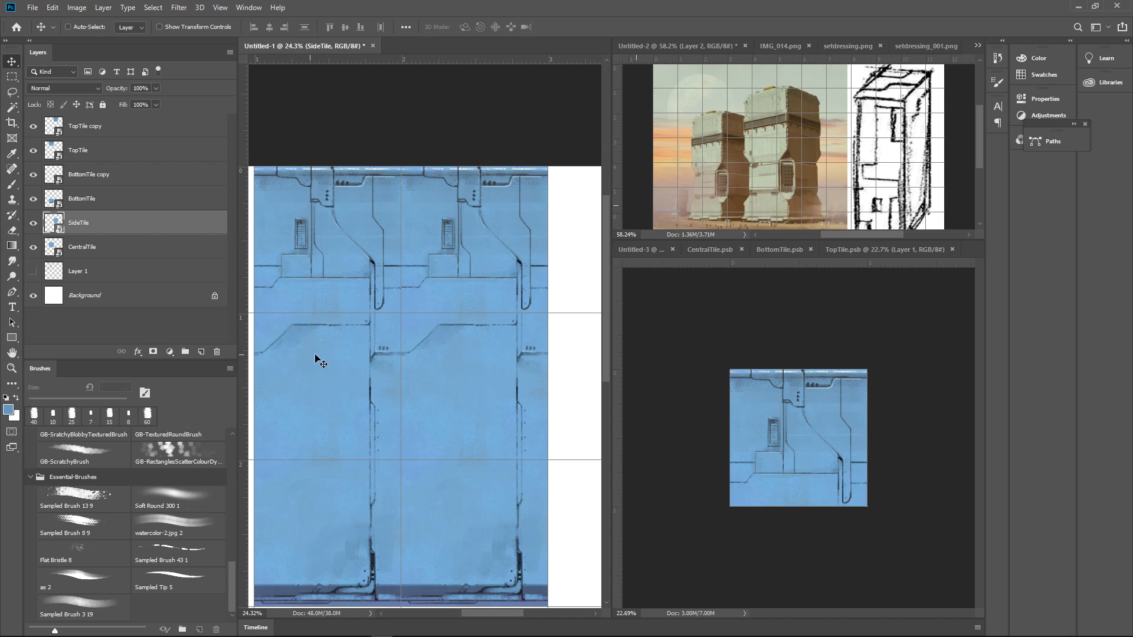
# Rename the TopTile copy layer as TopCornerTile
pyautogui.moveTo(390, 361); pyautogui.dragTo(374, 388)
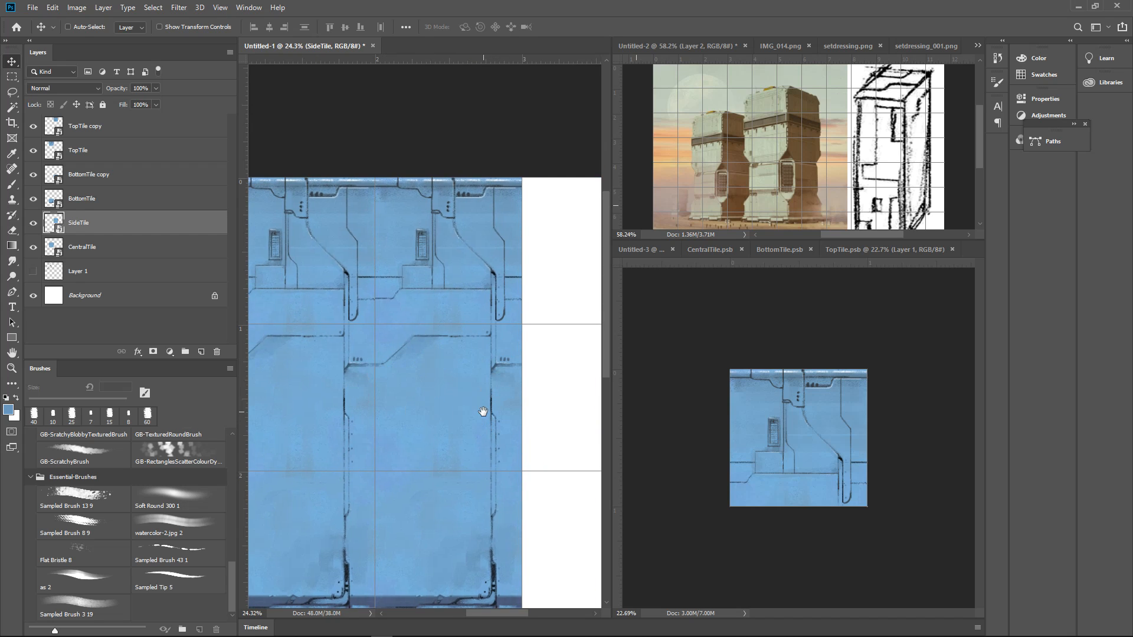
pyautogui.moveTo(480, 409)
pyautogui.mouseDown()
pyautogui.moveTo(477, 344)
pyautogui.moveTo(473, 407)
pyautogui.mouseUp()
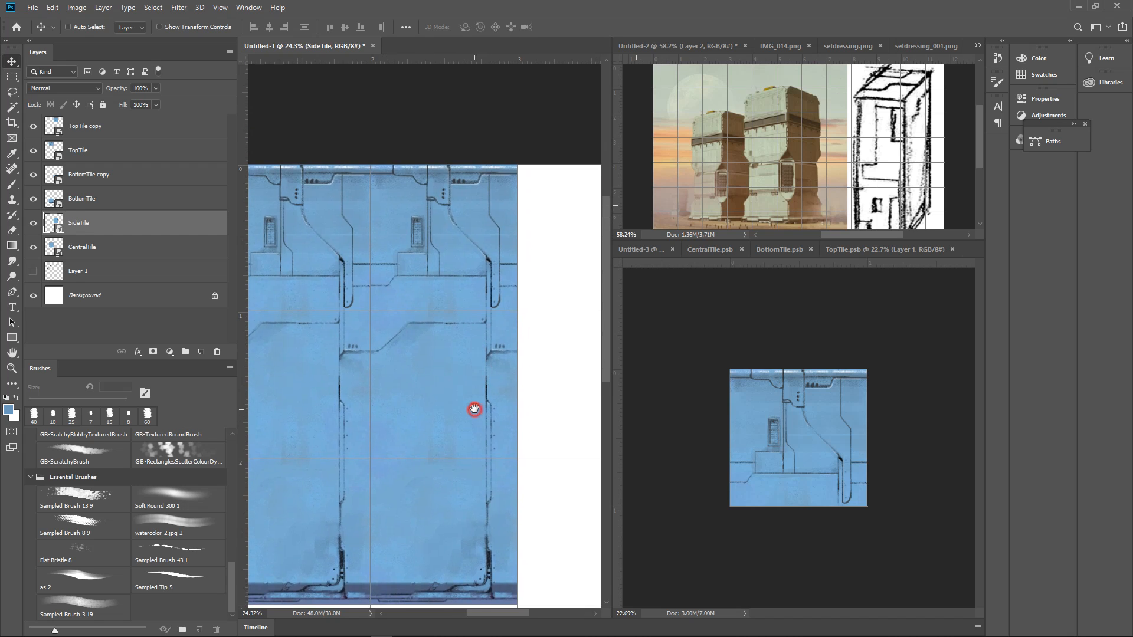
pyautogui.click(476, 277)
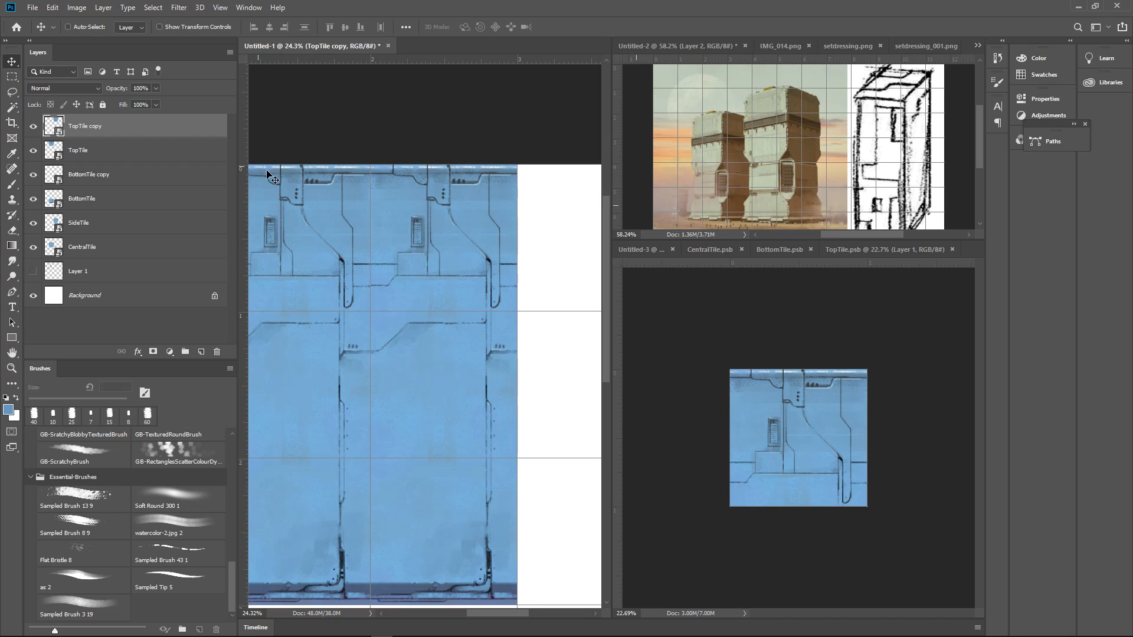
pyautogui.doubleClick(95, 126)
pyautogui.write('Corner')
pyautogui.press('Return')
# Check which tile the BottomTile copy layer is by toggling its visibility, and rename it as BottomCornerTile
pyautogui.click(33, 175)
pyautogui.click(30, 177)
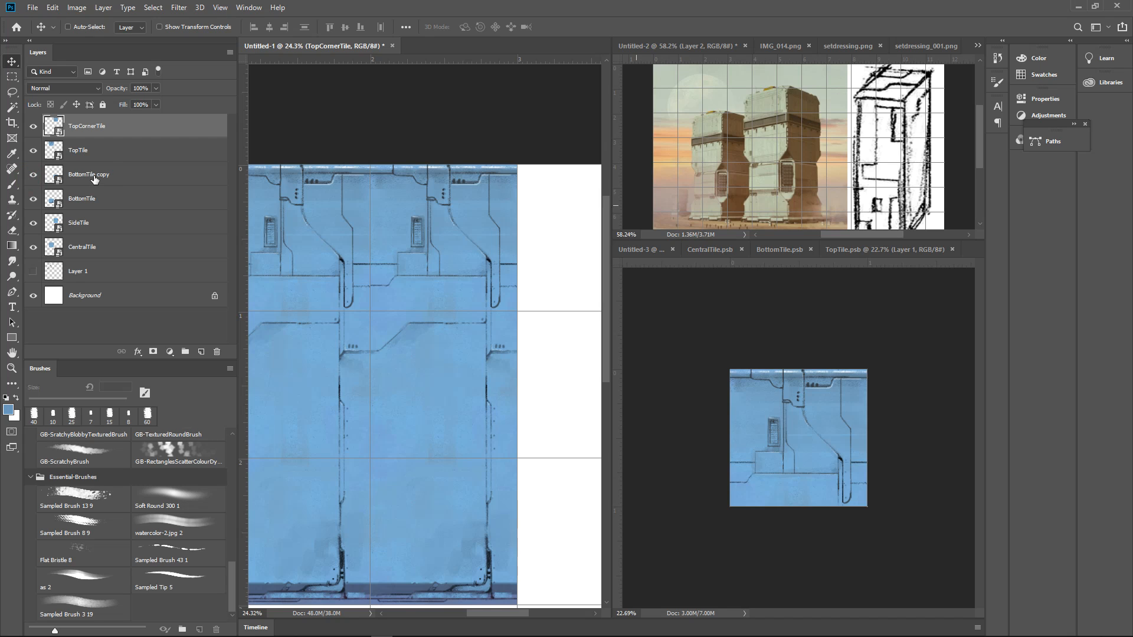
pyautogui.doubleClick(88, 174)
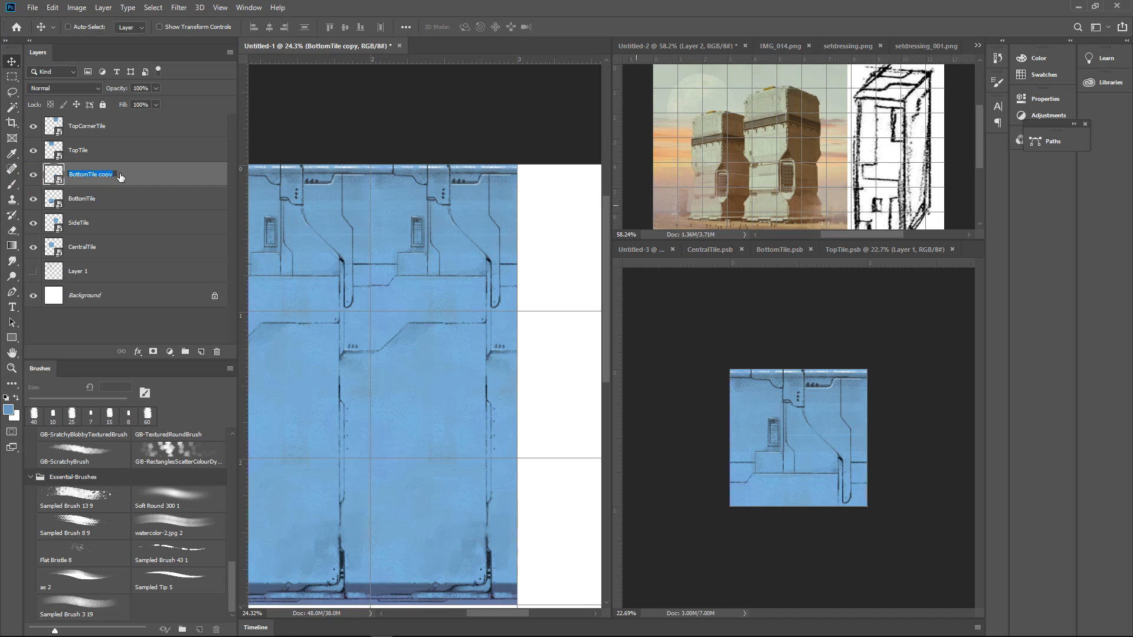
pyautogui.write('B')
pyautogui.press('Return')
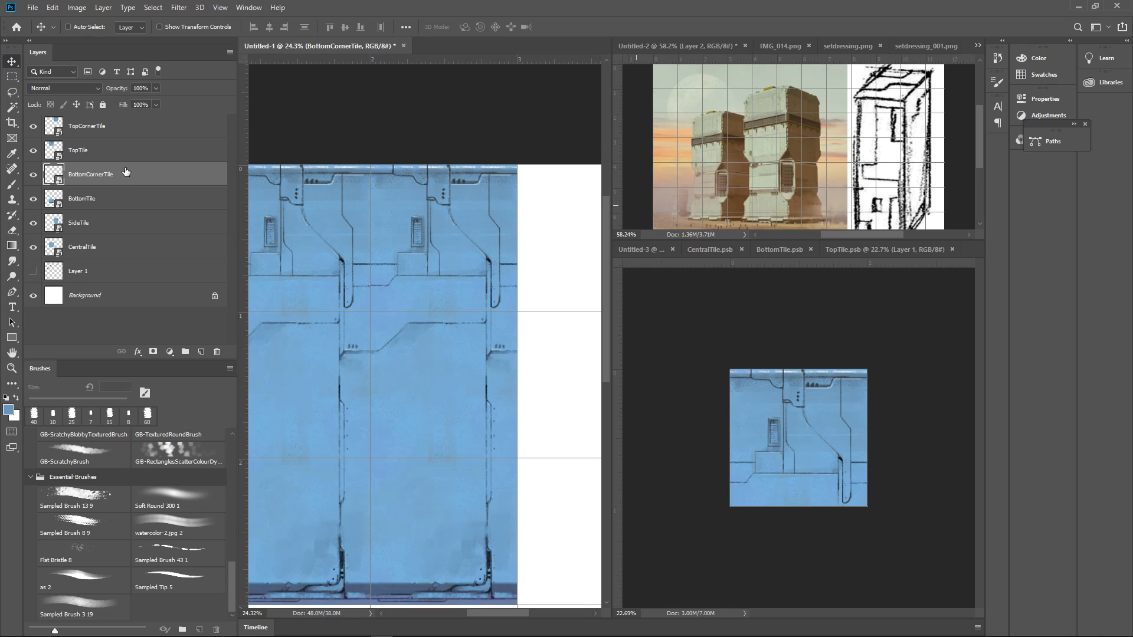
# Rasterize the BottomCornerTile and TopCornerTile layers to detach them from their original smart objects
pyautogui.rightClick(126, 172)
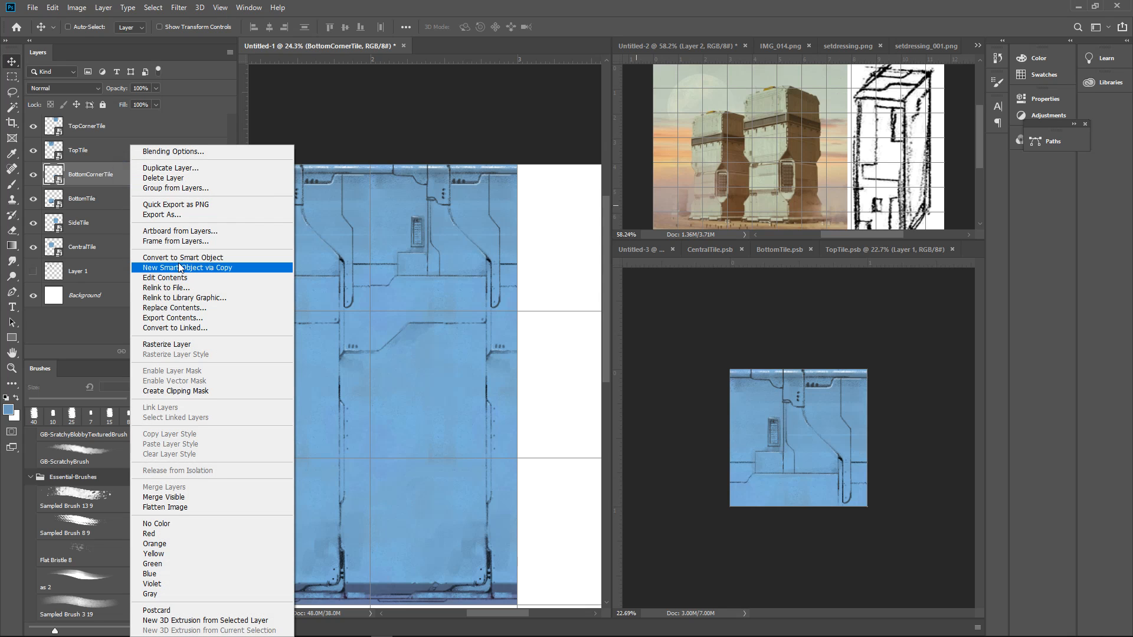
pyautogui.click(127, 172)
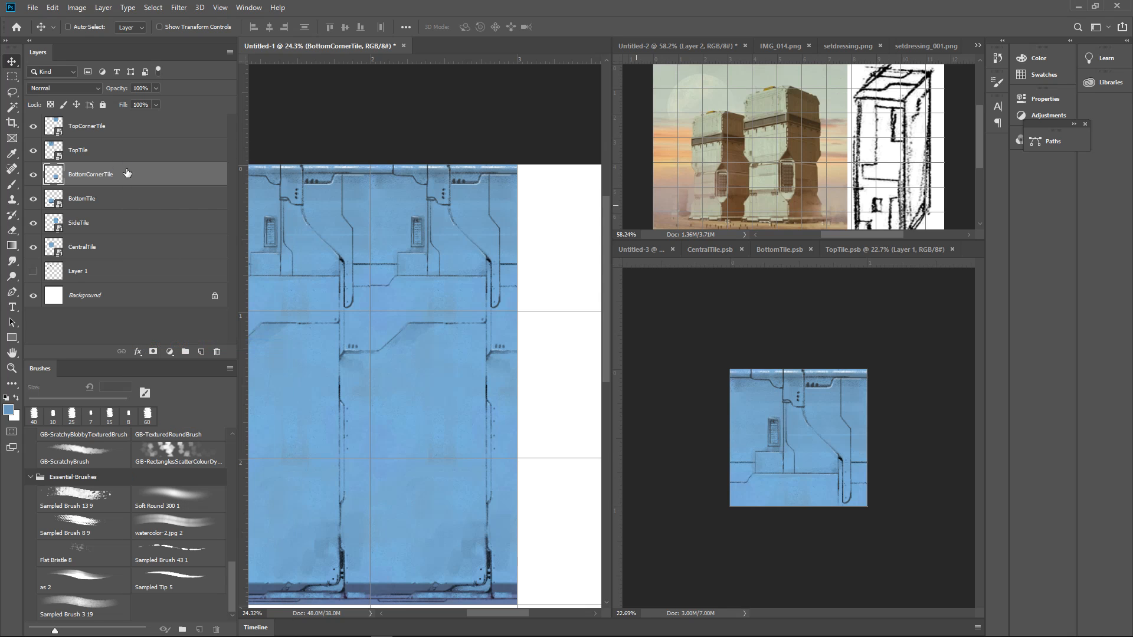
pyautogui.click(128, 125)
pyautogui.rightClick(144, 132)
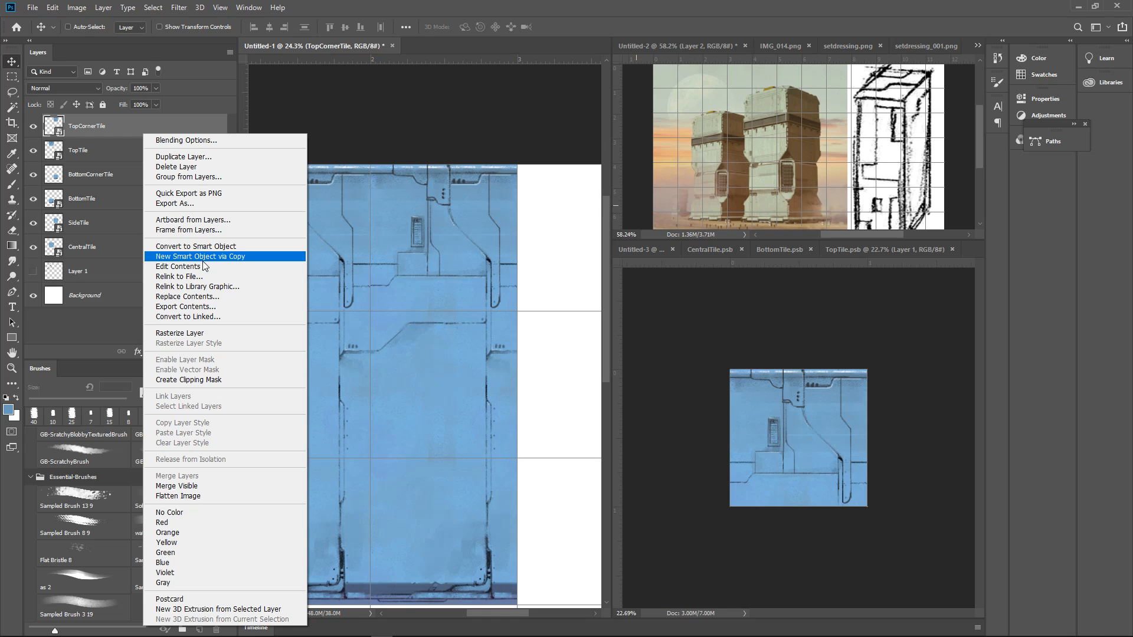
pyautogui.click(207, 333)
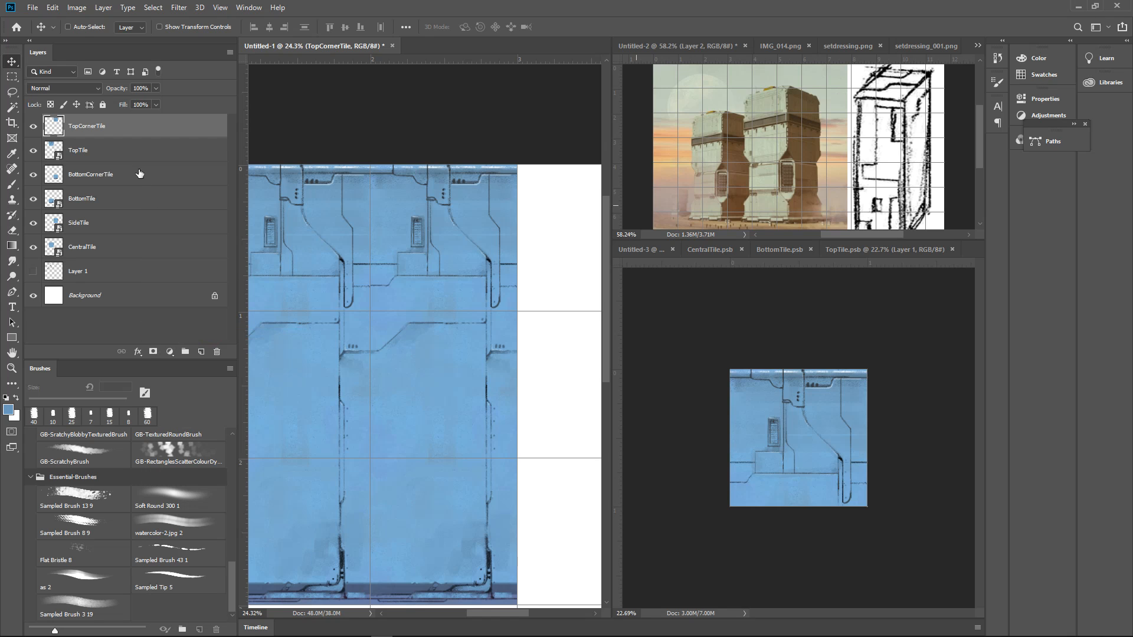
pyautogui.rightClick(137, 136)
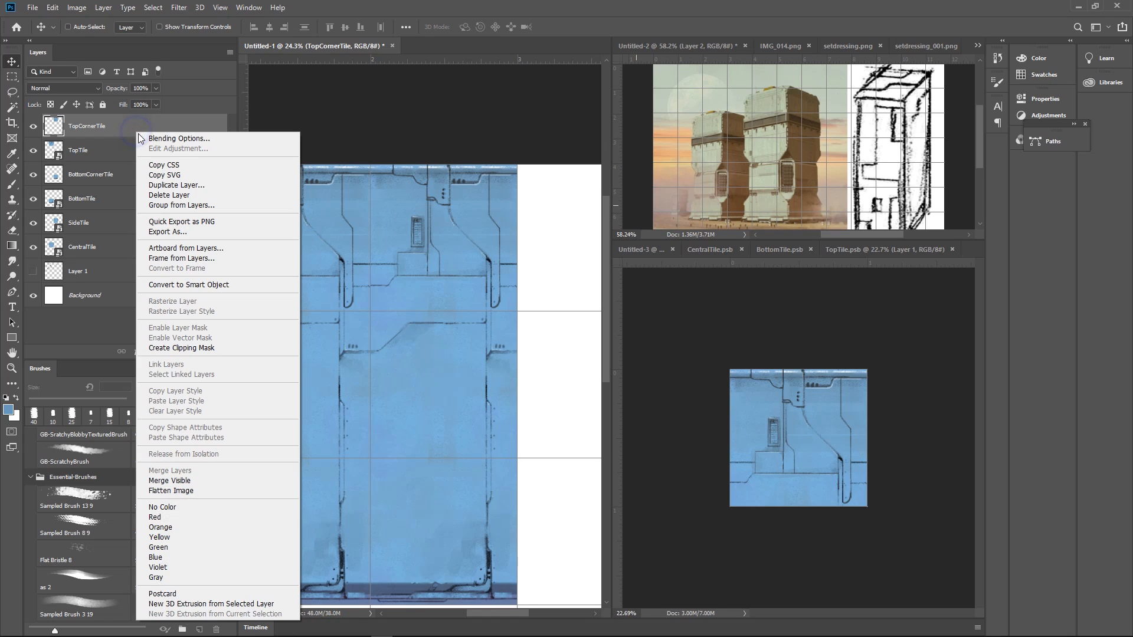
pyautogui.click(110, 165)
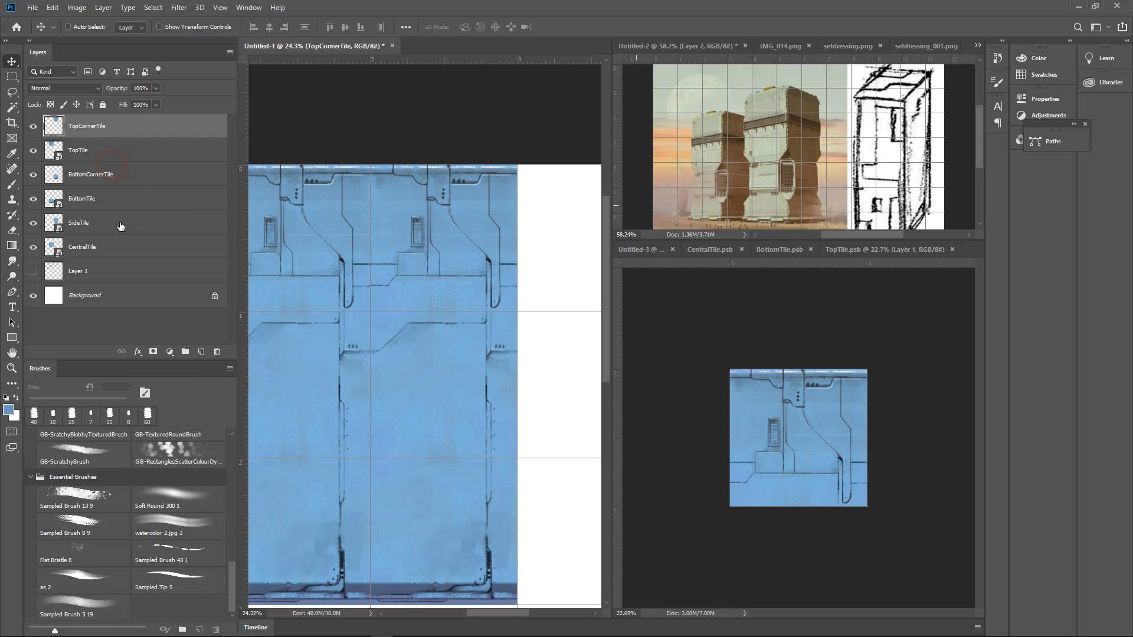
# Identify the SideTile layer by toggling its visibility, open its smart object contents, and dock that document with the other tile documents
pyautogui.click(55, 228)
pyautogui.click(33, 223)
pyautogui.click(34, 223)
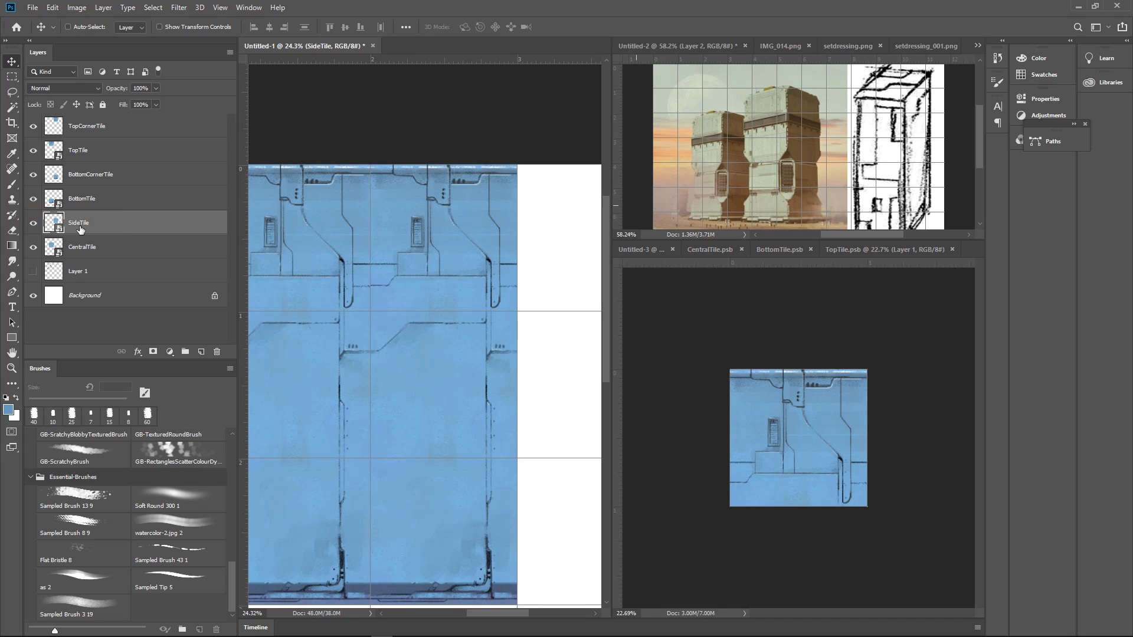
pyautogui.doubleClick(55, 227)
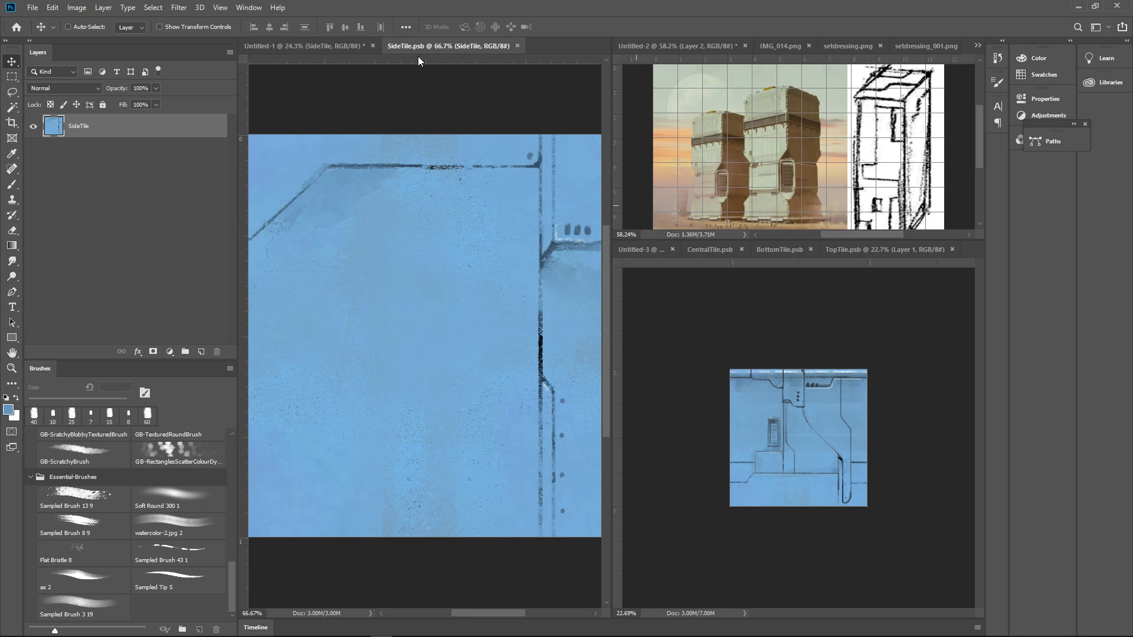
pyautogui.moveTo(420, 47); pyautogui.dragTo(752, 242)
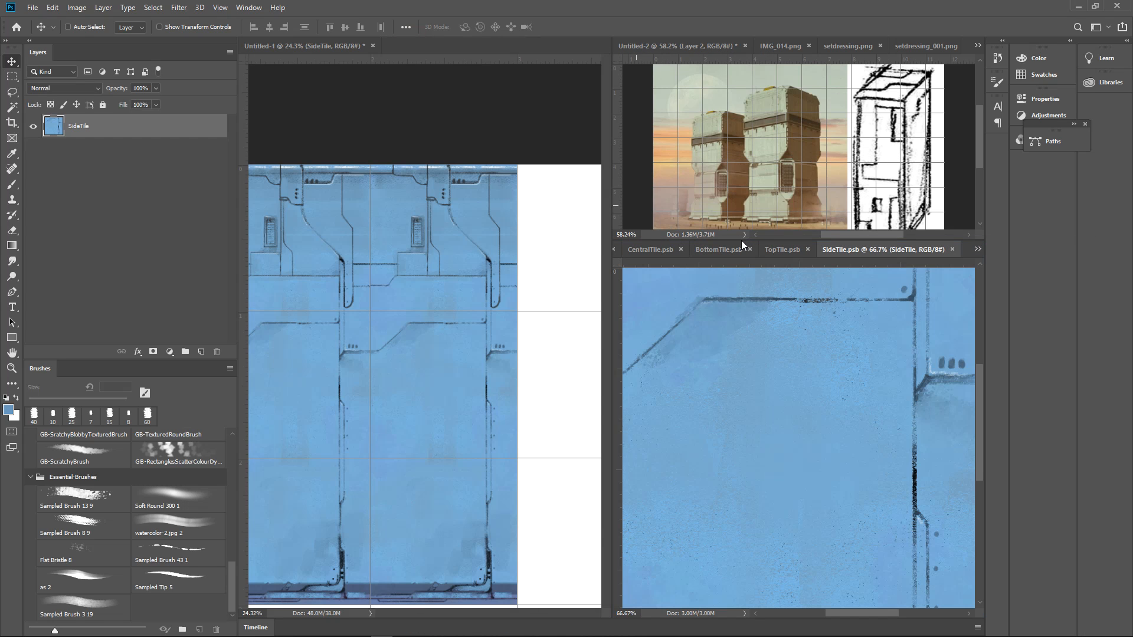
# Sample a darker blue beside the small dots in SideTile and paint a vertical band down the tile's outer right edge with a 100 px brush
pyautogui.moveTo(832, 374)
pyautogui.mouseDown()
pyautogui.moveTo(857, 369)
pyautogui.moveTo(827, 394)
pyautogui.mouseUp()
pyautogui.click(377, 390)
pyautogui.moveTo(357, 397); pyautogui.dragTo(484, 371)
pyautogui.moveTo(491, 371); pyautogui.dragTo(474, 357)
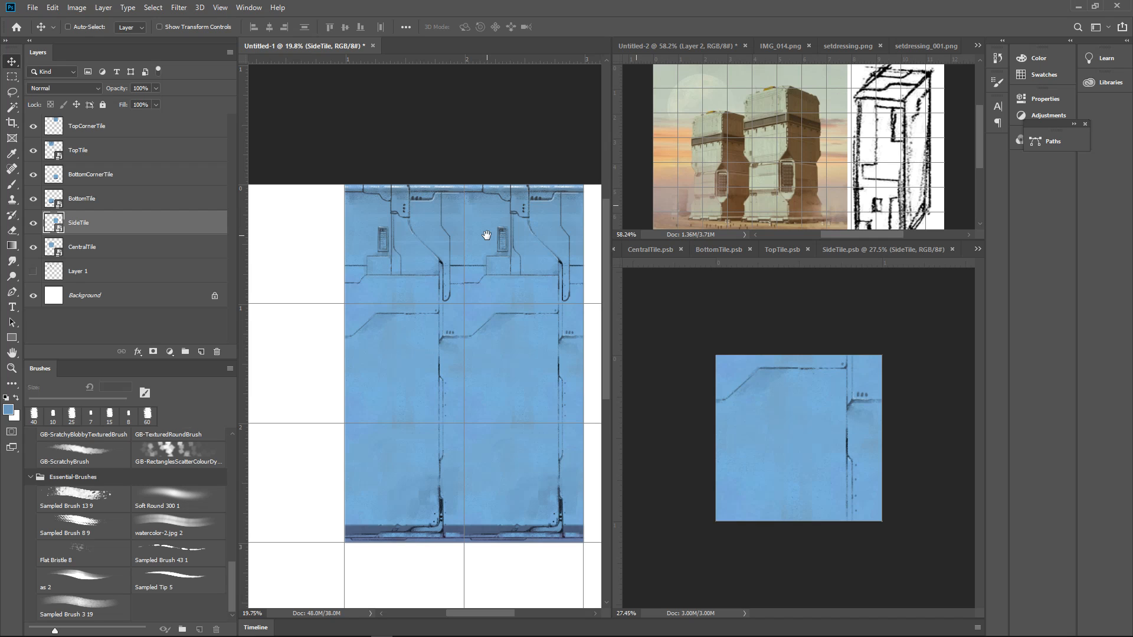
pyautogui.click(863, 423)
pyautogui.moveTo(854, 379); pyautogui.dragTo(901, 425)
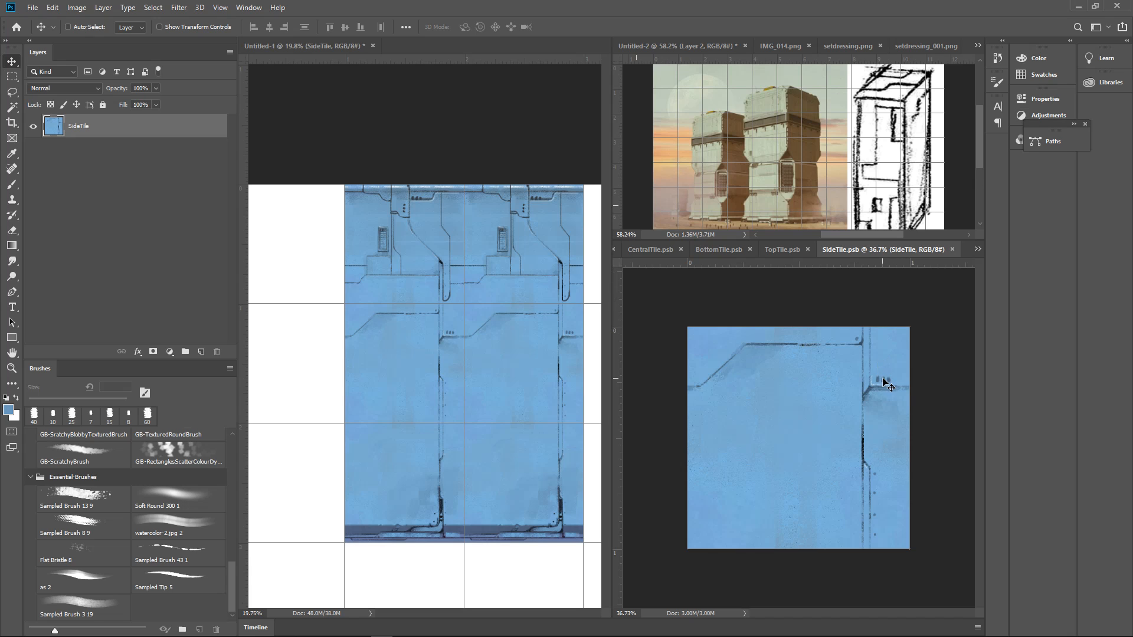
pyautogui.press('d')
pyautogui.press('b')
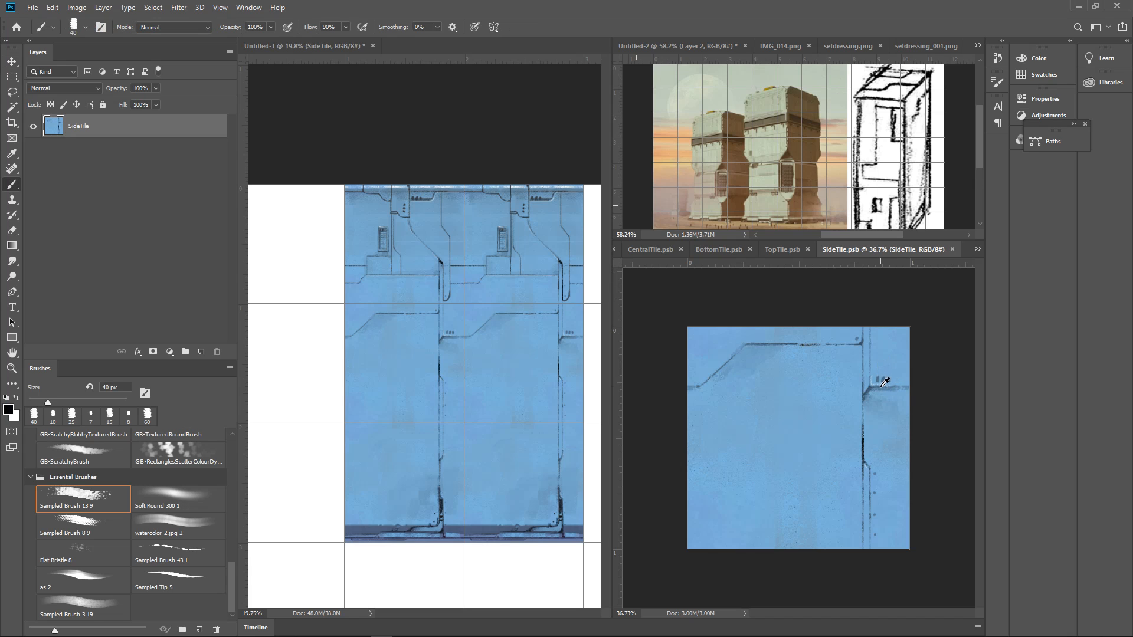
pyautogui.keyDown('alt'); pyautogui.click(885, 382); pyautogui.keyUp('alt')
pyautogui.press(']')
pyautogui.press(']')
pyautogui.press(']')
pyautogui.press(']')
pyautogui.press(']')
pyautogui.press(']')
pyautogui.moveTo(905, 322); pyautogui.dragTo(903, 575)
pyautogui.moveTo(905, 319); pyautogui.dragTo(908, 592)
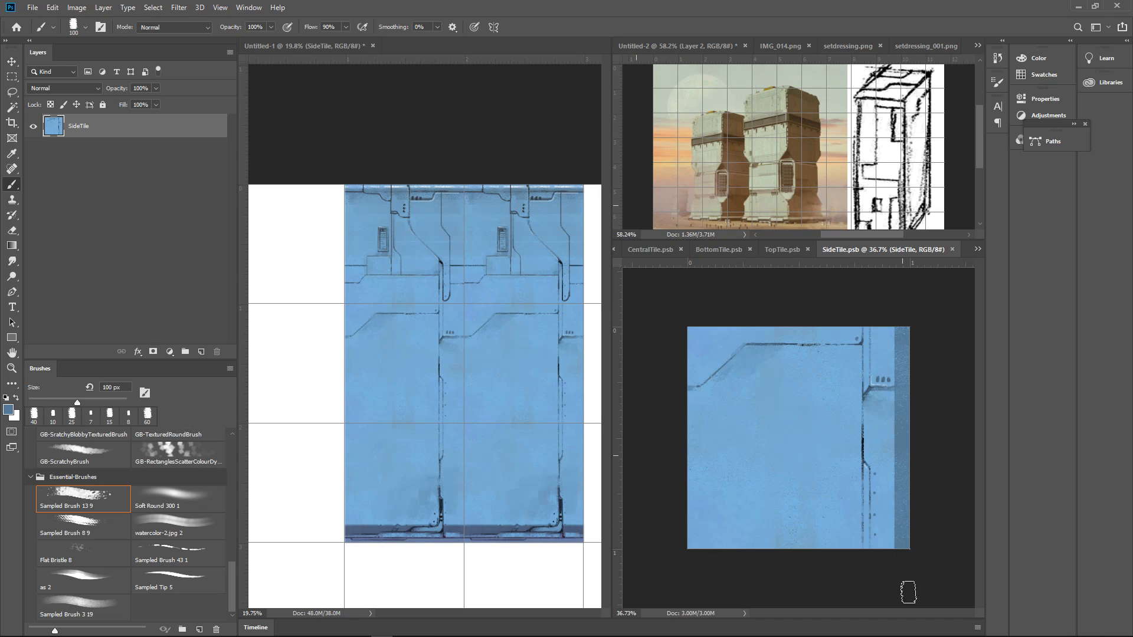
pyautogui.click(912, 549)
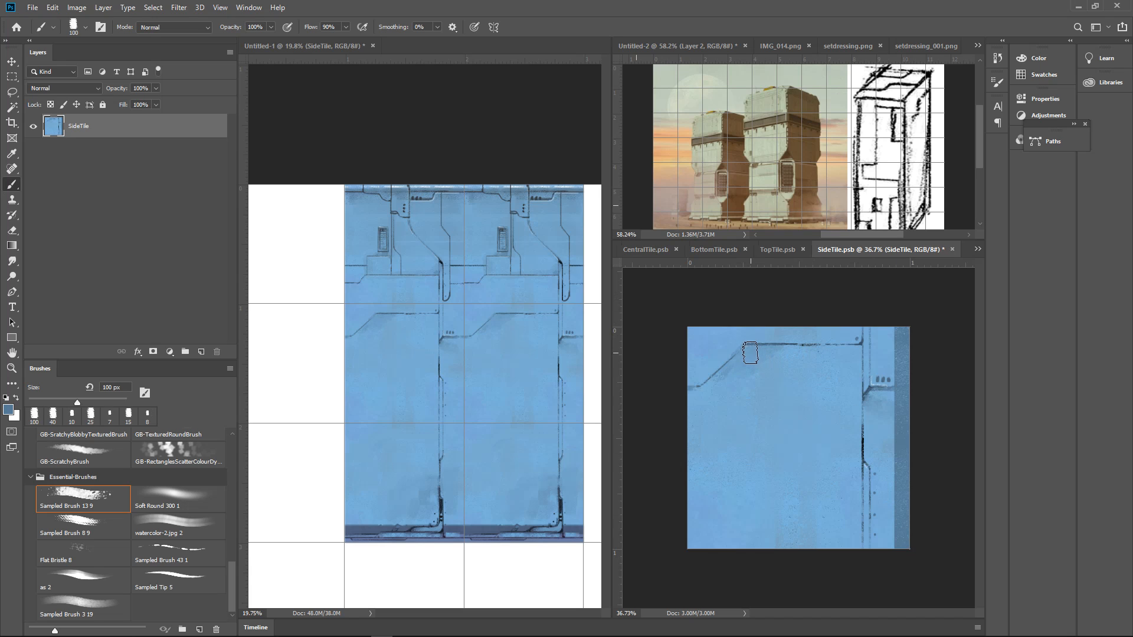
# Paint a darker blue panel beneath the horizontal seam of SideTile, stepping diagonally inward and running down to the tile's lower edge, and shade its interior
pyautogui.moveTo(755, 357)
pyautogui.mouseDown()
pyautogui.moveTo(752, 437)
pyautogui.moveTo(813, 478)
pyautogui.moveTo(816, 555)
pyautogui.mouseUp()
pyautogui.moveTo(760, 355); pyautogui.dragTo(850, 357)
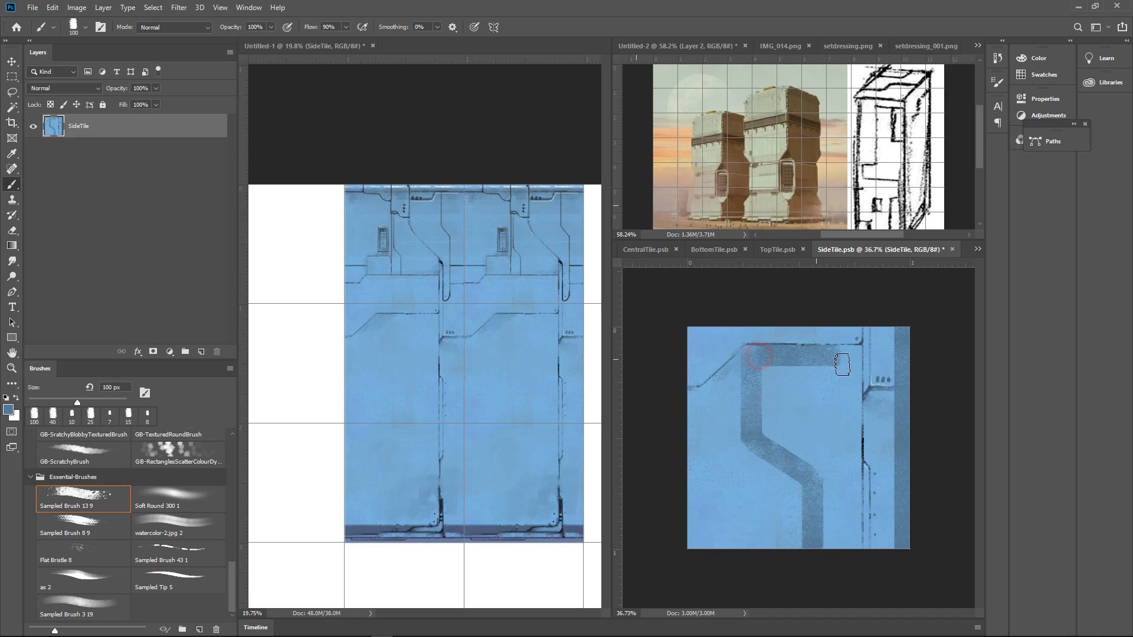
pyautogui.moveTo(764, 362); pyautogui.dragTo(768, 435)
pyautogui.moveTo(784, 366)
pyautogui.mouseDown()
pyautogui.moveTo(786, 447)
pyautogui.moveTo(820, 481)
pyautogui.mouseUp()
pyautogui.moveTo(838, 366); pyautogui.dragTo(837, 509)
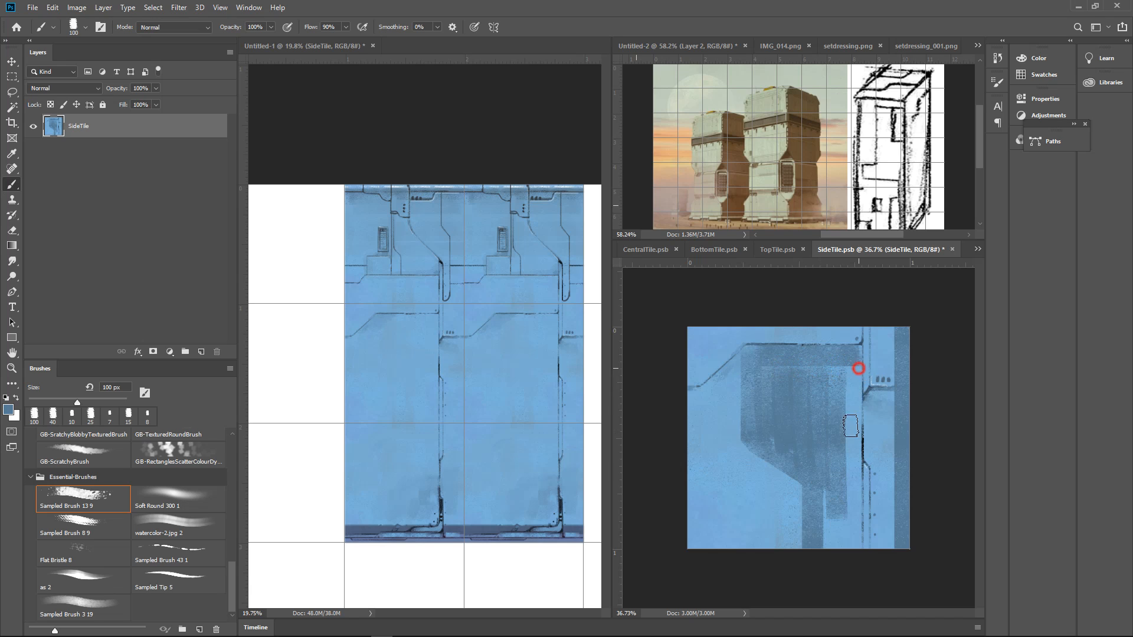
# Replace a trial stroke inside the panel with a darker blue band running down the full vertical seam of SideTile
pyautogui.moveTo(857, 370); pyautogui.dragTo(854, 557)
pyautogui.hotkey('ctrl', 'z')
pyautogui.moveTo(862, 334); pyautogui.dragTo(848, 574)
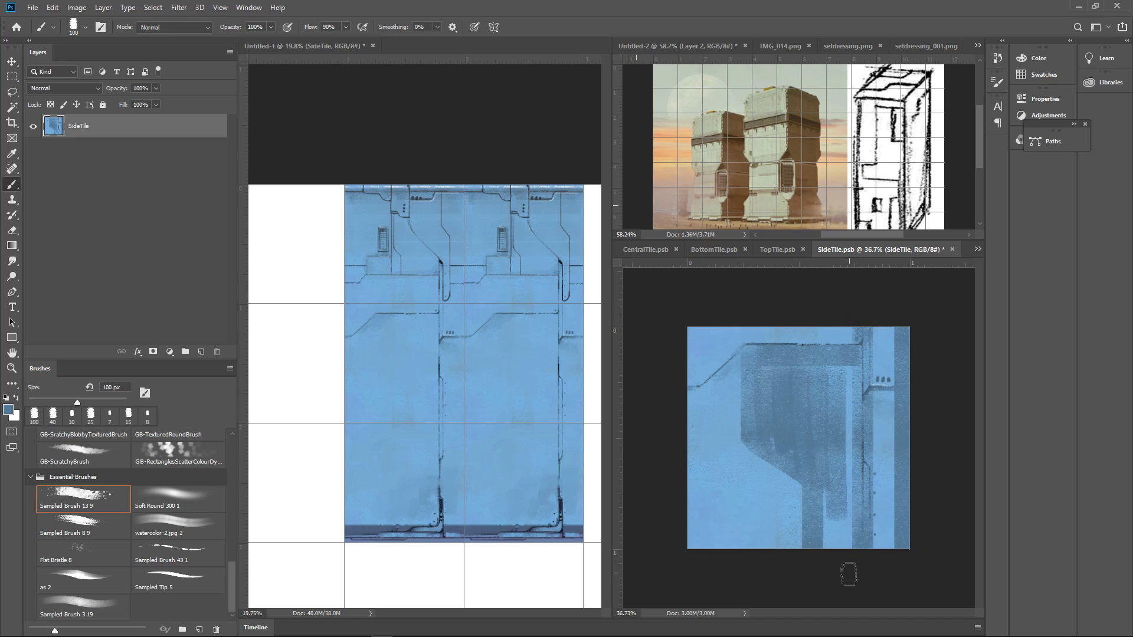
# Finish SideTile's darker blue band up to the upper edge and fill the lighter gap inside the panel beside the vertical seam
pyautogui.click(812, 544)
pyautogui.moveTo(821, 347); pyautogui.dragTo(815, 316)
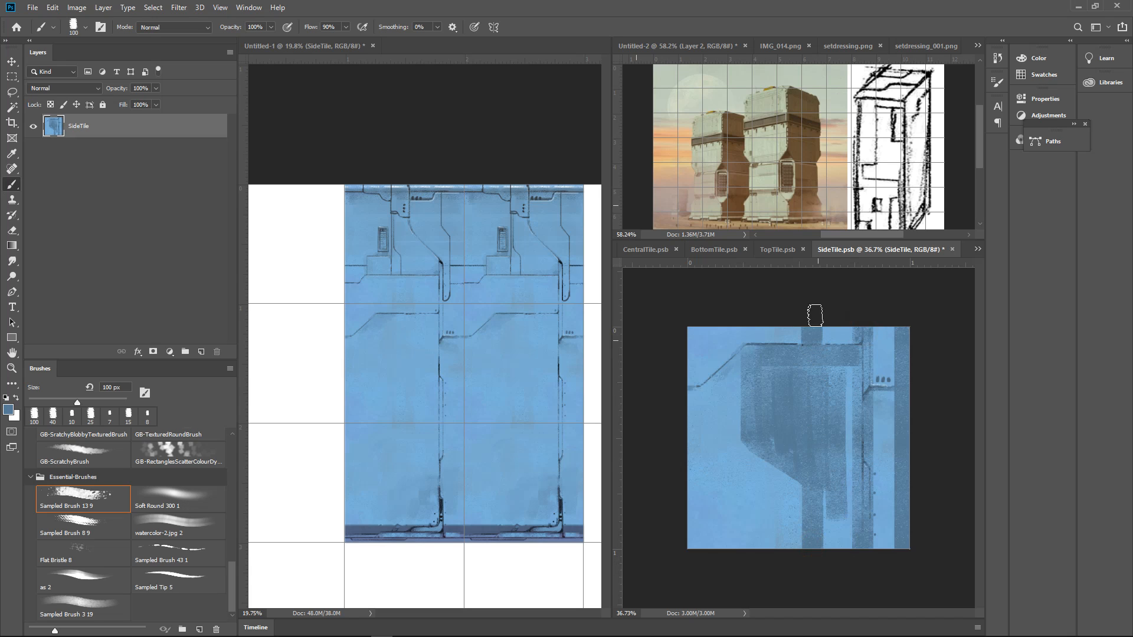
pyautogui.click(837, 511)
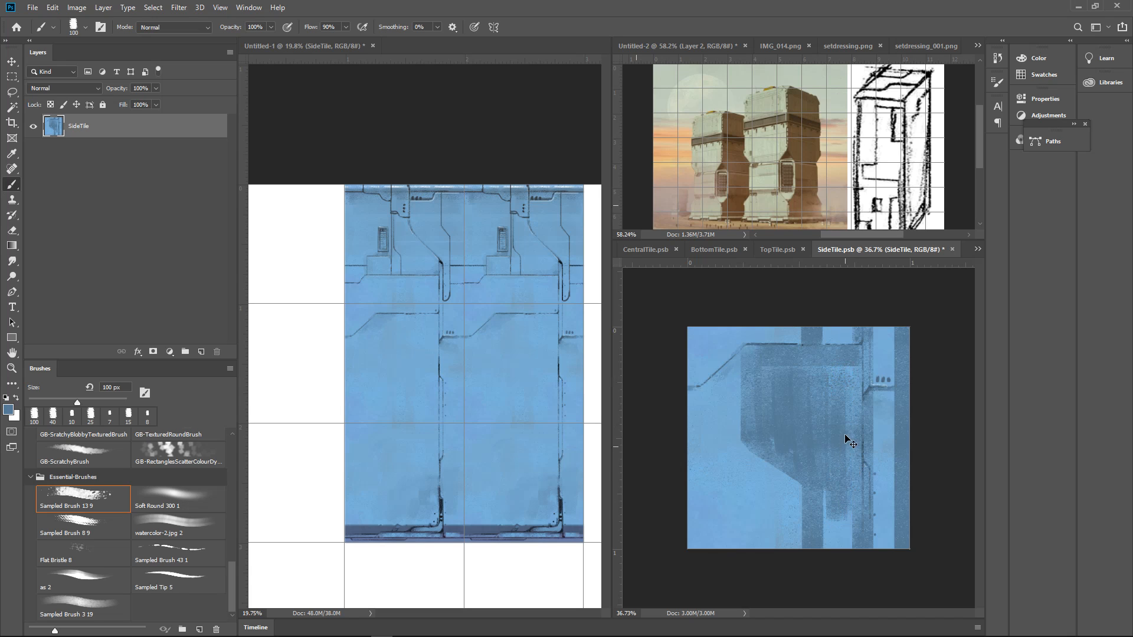
pyautogui.click(839, 372)
# Paint two parallel black lines with a 25 px brush, one inside the panel's right side and one running the tile's full height
pyautogui.press('d')
pyautogui.press('[')
pyautogui.press('[')
pyautogui.click(848, 372)
pyautogui.moveTo(849, 372); pyautogui.dragTo(839, 505)
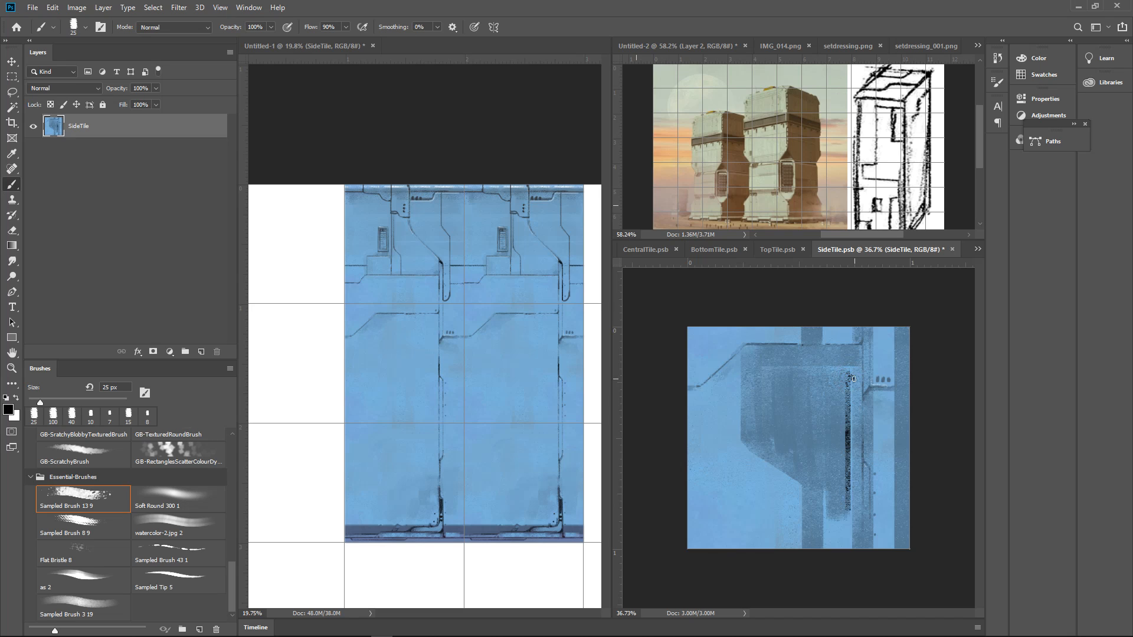
pyautogui.moveTo(853, 374); pyautogui.dragTo(850, 530)
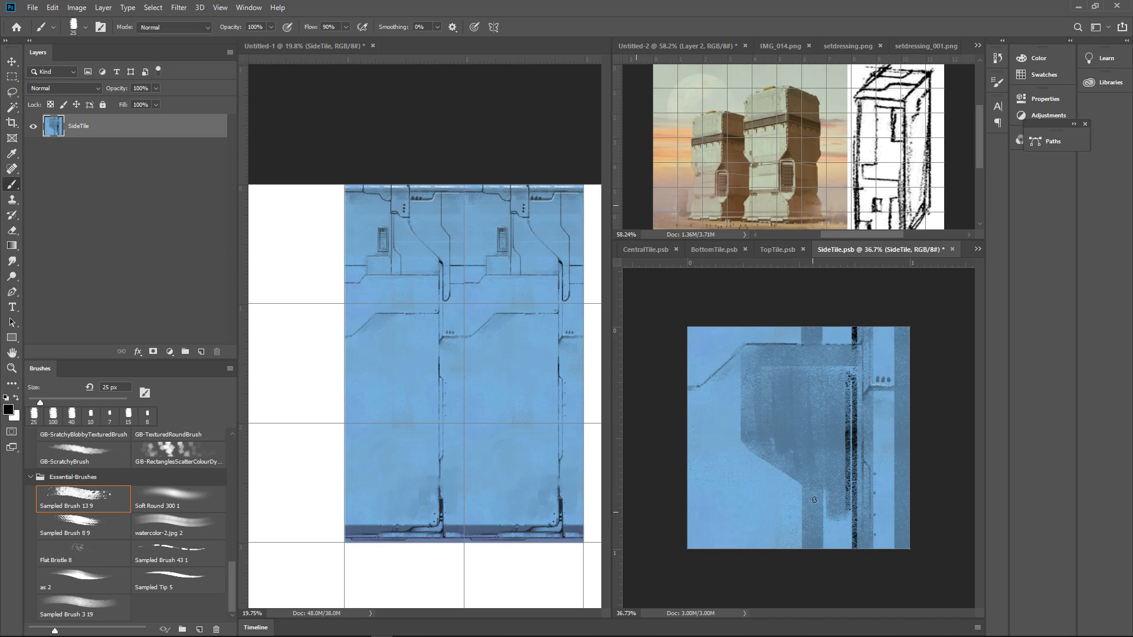
# Outline in black the left edge of the vertical band below and above the panel, and the panel's straight left side
pyautogui.moveTo(805, 489); pyautogui.dragTo(802, 569)
pyautogui.moveTo(802, 345); pyautogui.dragTo(802, 336)
pyautogui.click(753, 367)
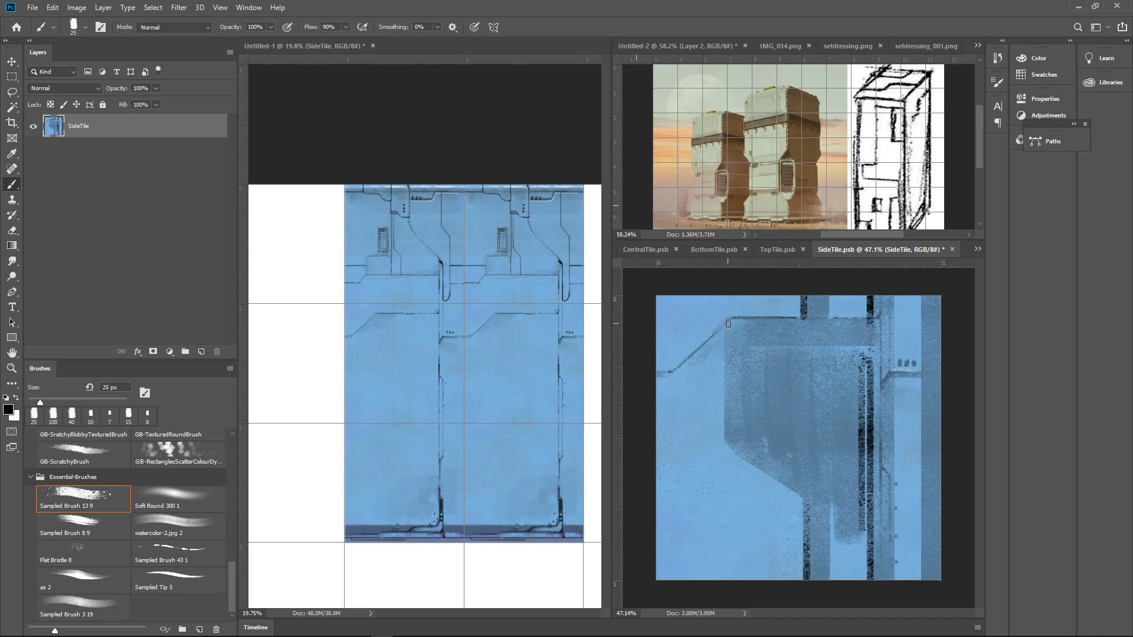
pyautogui.moveTo(728, 323); pyautogui.dragTo(727, 443)
pyautogui.click(732, 329)
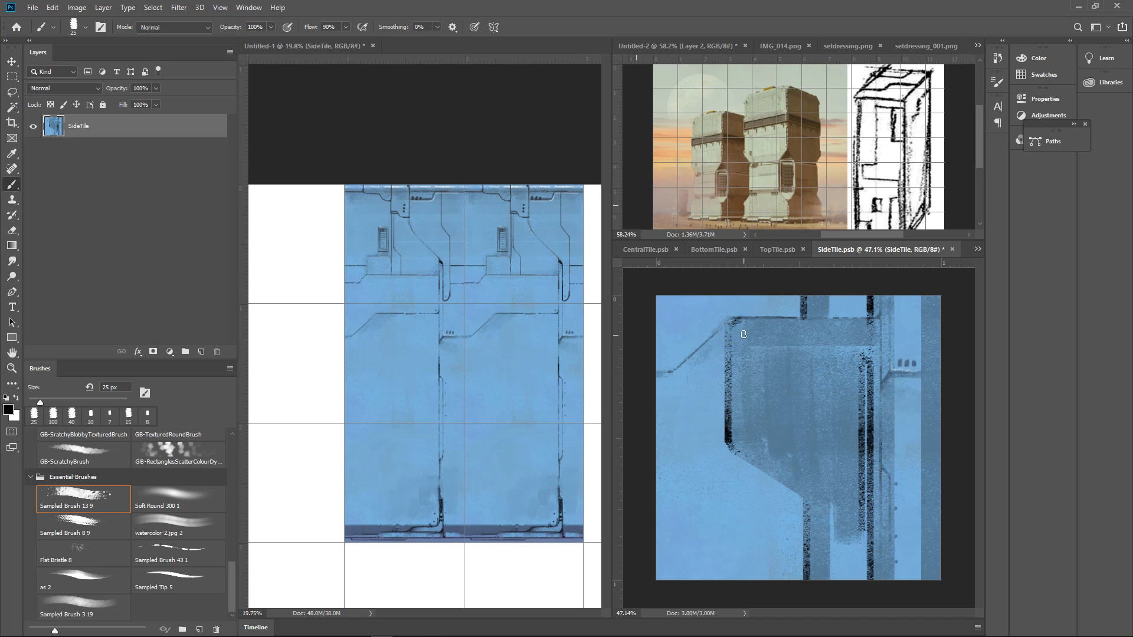
# Undo the last trial stroke and paint the black outline along the panel's upper edge to the vertical seam
pyautogui.keyDown('shift'); pyautogui.click(803, 323); pyautogui.keyUp('shift')
pyautogui.hotkey('ctrl', 'z')
pyautogui.moveTo(734, 320); pyautogui.dragTo(868, 319)
pyautogui.scroll(-3, 899, 354)
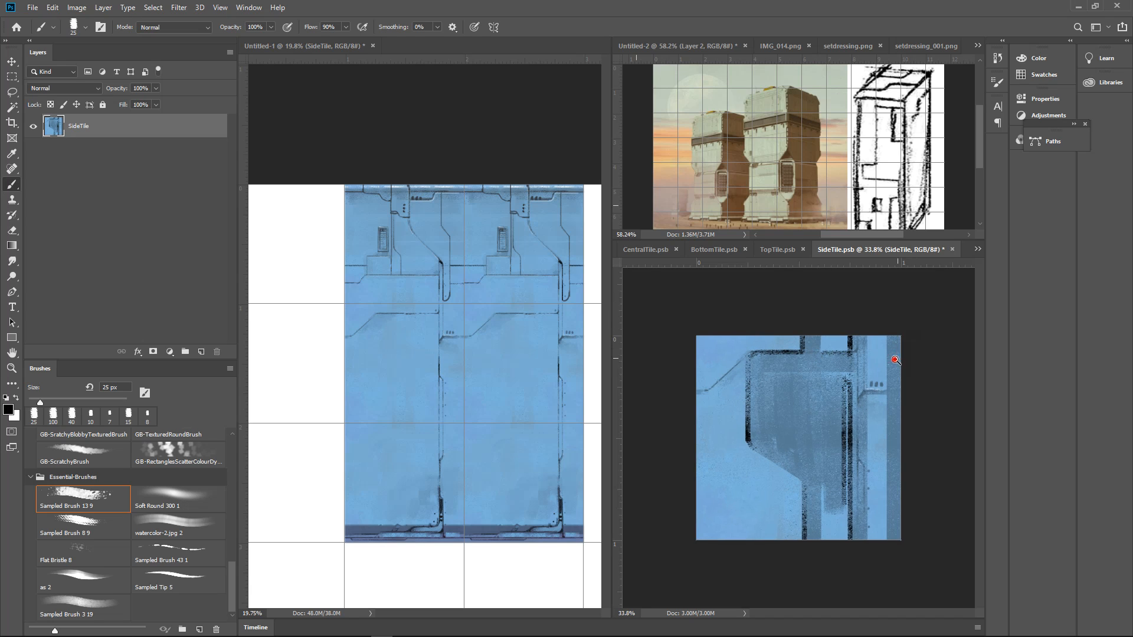
# Sample a dark blue from the panel's left edge and shade the panel's interior with 80 to 90 px brushes
pyautogui.scroll(2, 874, 376)
pyautogui.keyDown('alt'); pyautogui.click(742, 414); pyautogui.keyUp('alt')
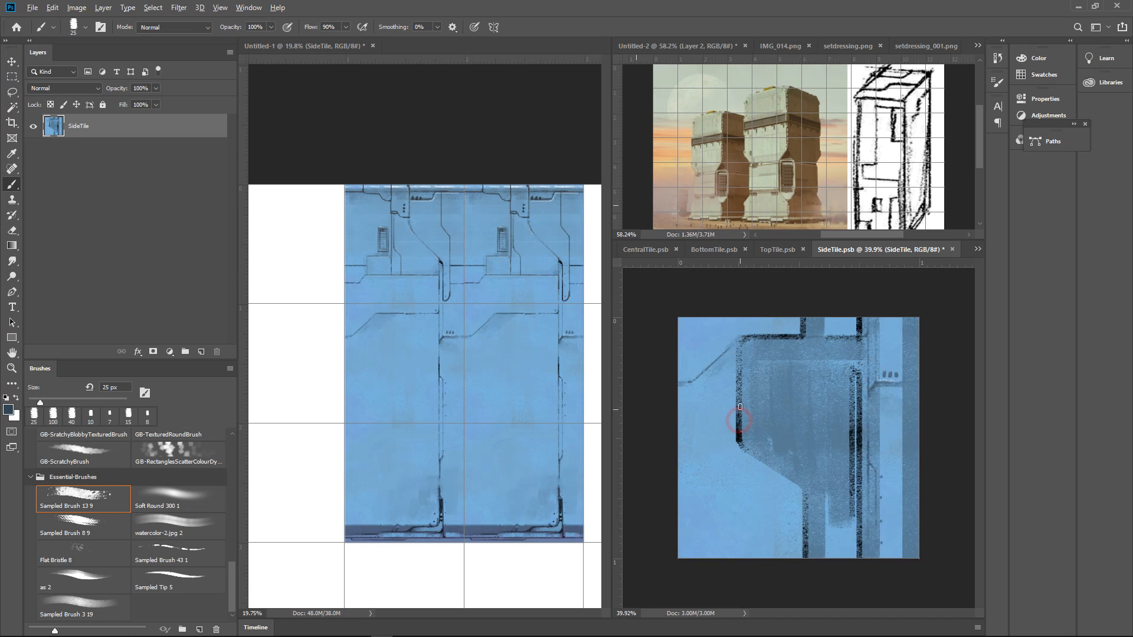
pyautogui.press(']')
pyautogui.press(']')
pyautogui.press(']')
pyautogui.press(']')
pyautogui.press(']')
pyautogui.press(']')
pyautogui.moveTo(749, 344); pyautogui.dragTo(745, 425)
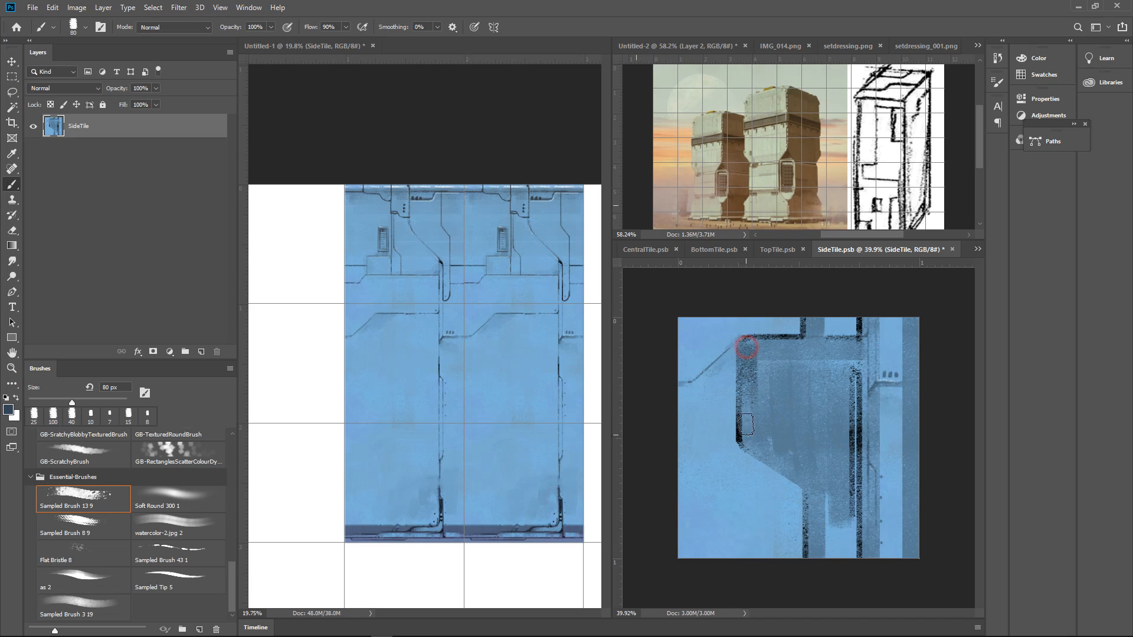
pyautogui.keyDown('alt'); pyautogui.click(751, 364); pyautogui.keyUp('alt')
pyautogui.moveTo(755, 346)
pyautogui.mouseDown()
pyautogui.moveTo(751, 425)
pyautogui.moveTo(764, 429)
pyautogui.moveTo(782, 409)
pyautogui.moveTo(764, 348)
pyautogui.moveTo(793, 348)
pyautogui.moveTo(821, 369)
pyautogui.moveTo(806, 410)
pyautogui.moveTo(817, 402)
pyautogui.moveTo(839, 433)
pyautogui.mouseUp()
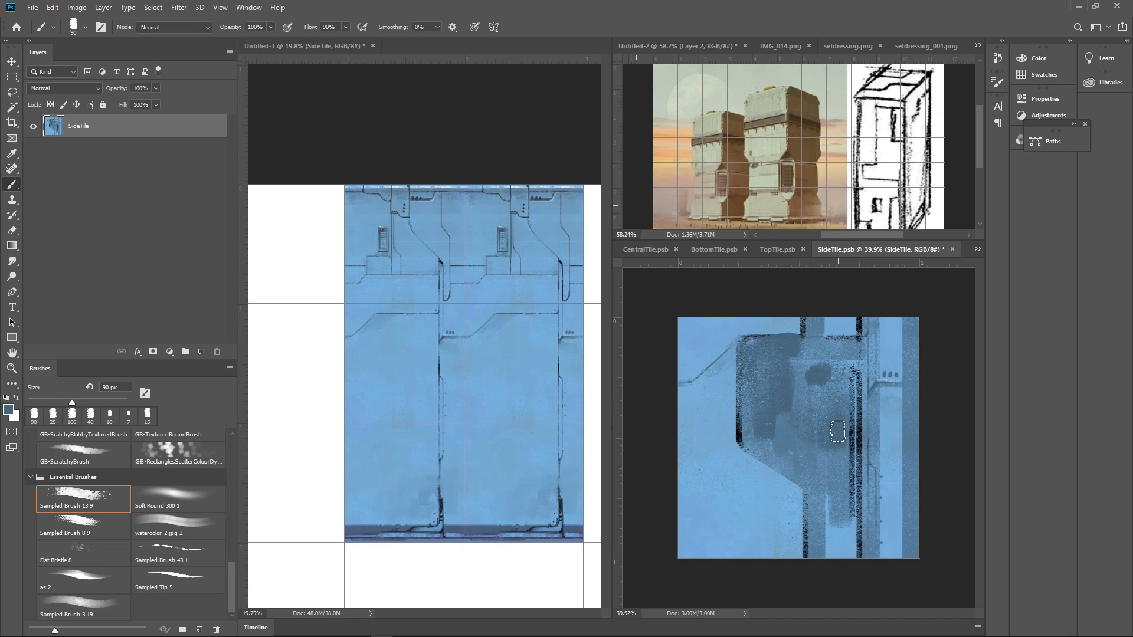
pyautogui.moveTo(852, 383)
pyautogui.mouseDown()
pyautogui.moveTo(855, 360)
pyautogui.moveTo(855, 429)
pyautogui.mouseUp()
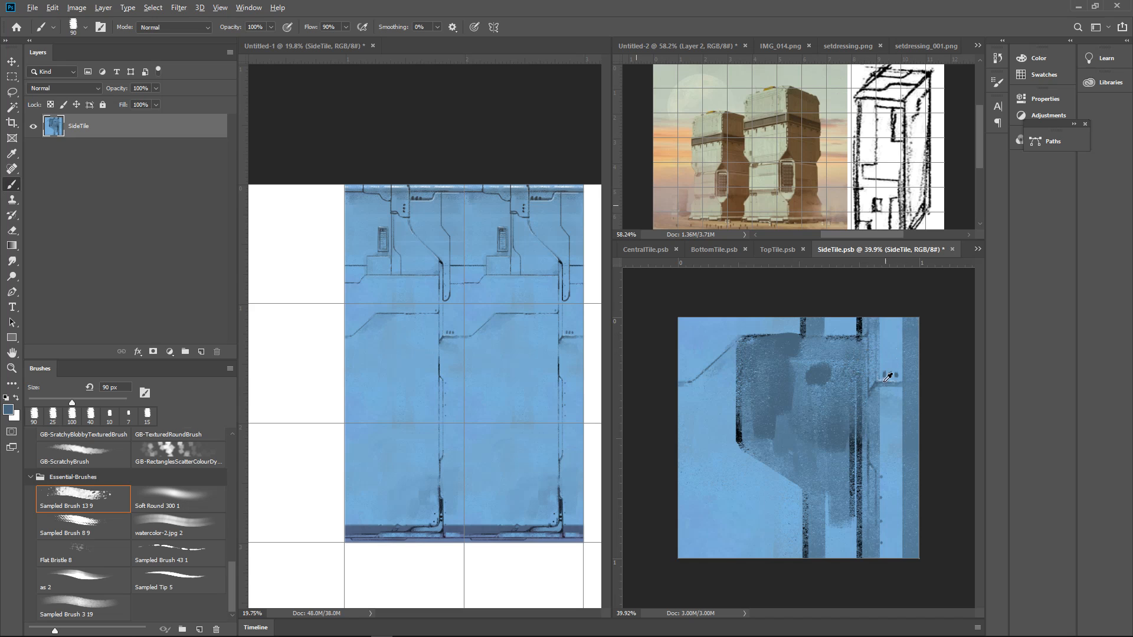
# Pick white from the main canvas and paint a vertical highlight with short marks beneath it along the panel's right side using a 30 px brush
pyautogui.keyDown('alt'); pyautogui.click(840, 529); pyautogui.keyUp('alt')
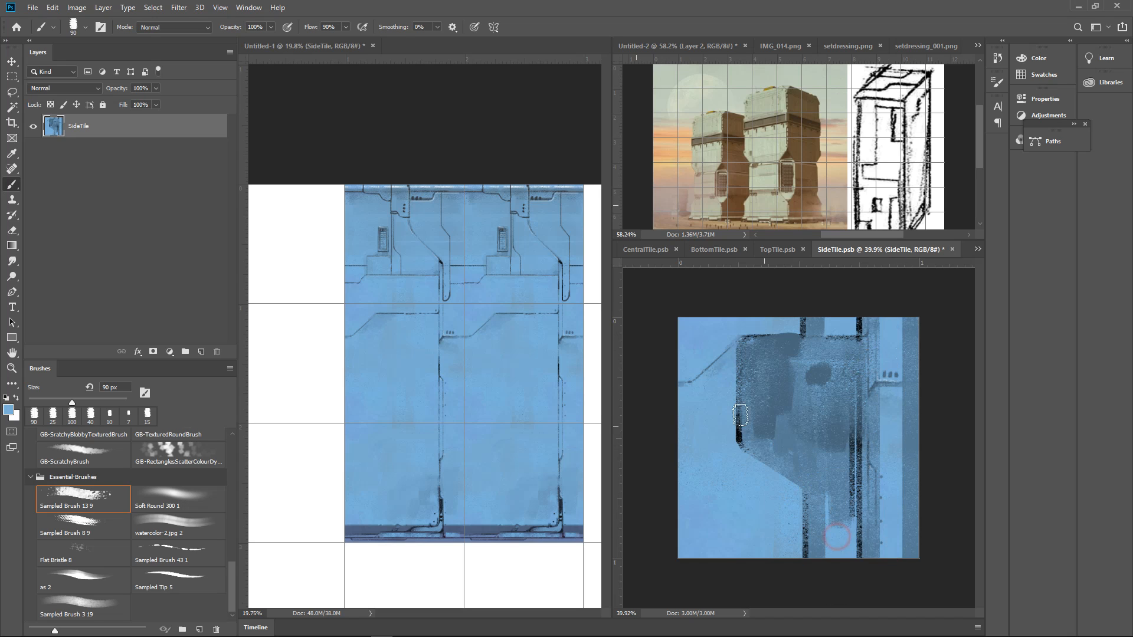
pyautogui.keyDown('alt'); pyautogui.click(497, 555); pyautogui.keyUp('alt')
pyautogui.press('[')
pyautogui.press('[')
pyautogui.press('[')
pyautogui.press('[')
pyautogui.press('[')
pyautogui.press('[')
pyautogui.moveTo(854, 390)
pyautogui.mouseDown()
pyautogui.moveTo(850, 519)
pyautogui.moveTo(835, 527)
pyautogui.moveTo(852, 526)
pyautogui.moveTo(834, 530)
pyautogui.moveTo(851, 528)
pyautogui.moveTo(853, 512)
pyautogui.moveTo(832, 530)
pyautogui.moveTo(848, 546)
pyautogui.mouseUp()
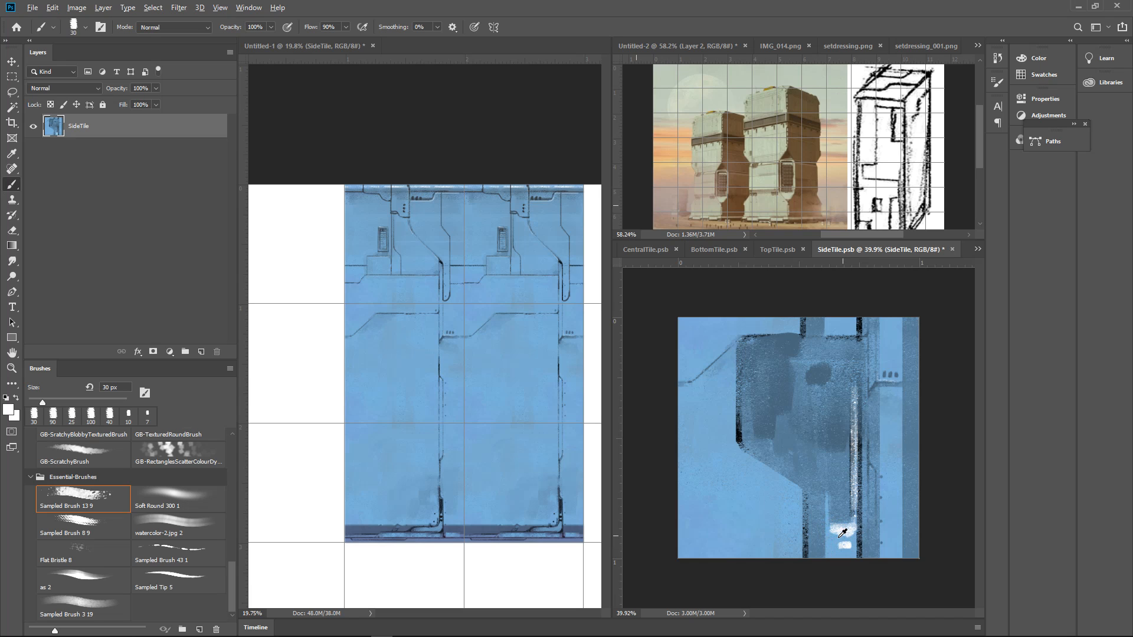
# Strengthen the panel's vertical highlight into a solid pale blue strip and add small separate marks above it
pyautogui.keyDown('alt'); pyautogui.click(836, 544); pyautogui.keyUp('alt')
pyautogui.keyDown('alt'); pyautogui.click(838, 539); pyautogui.keyUp('alt')
pyautogui.moveTo(833, 538)
pyautogui.mouseDown()
pyautogui.moveTo(850, 515)
pyautogui.moveTo(857, 524)
pyautogui.moveTo(855, 412)
pyautogui.mouseUp()
pyautogui.keyDown('alt'); pyautogui.click(856, 518); pyautogui.keyUp('alt')
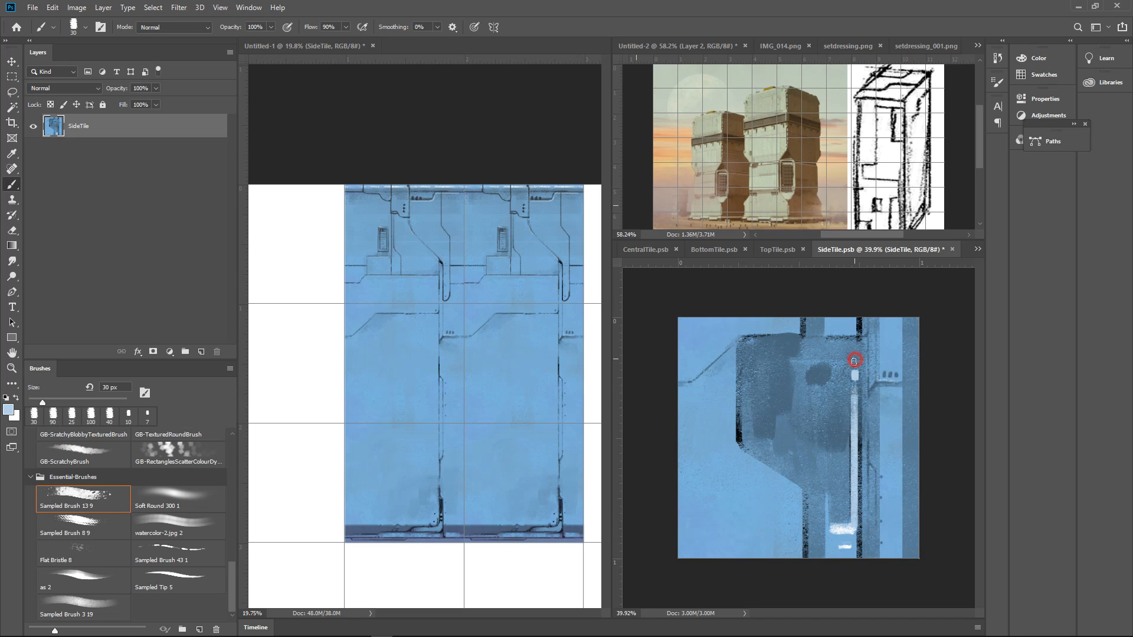
# Save the SideTile document and inspect the updated side tile among its neighbours in Untitled-1
pyautogui.scroll(-2, 906, 378)
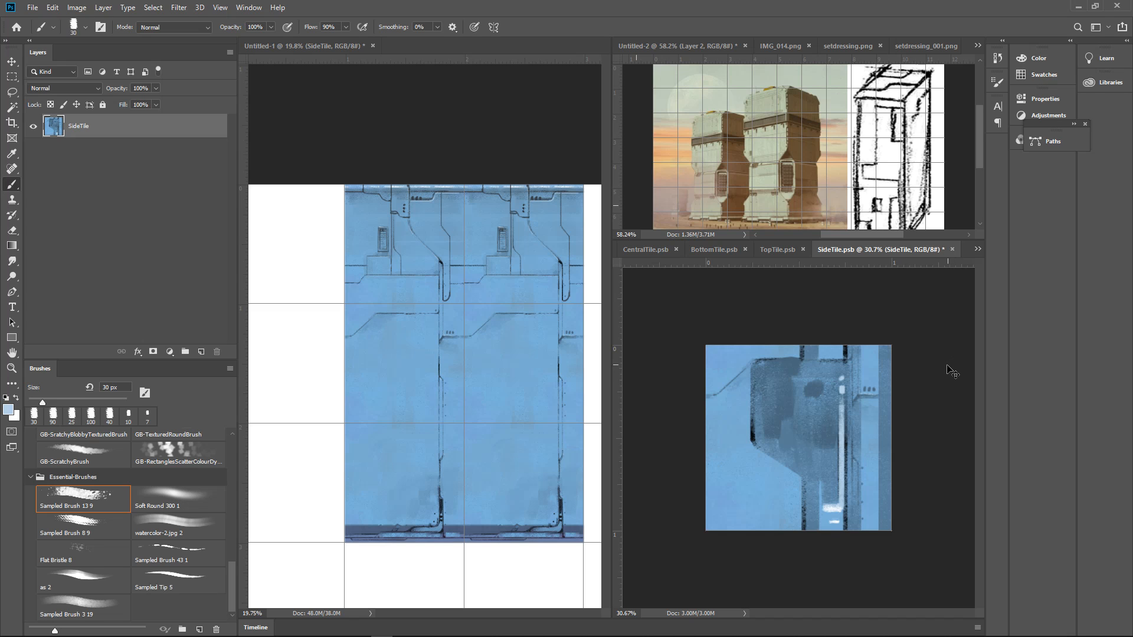
pyautogui.hotkey('ctrl', 's')
pyautogui.click(560, 384)
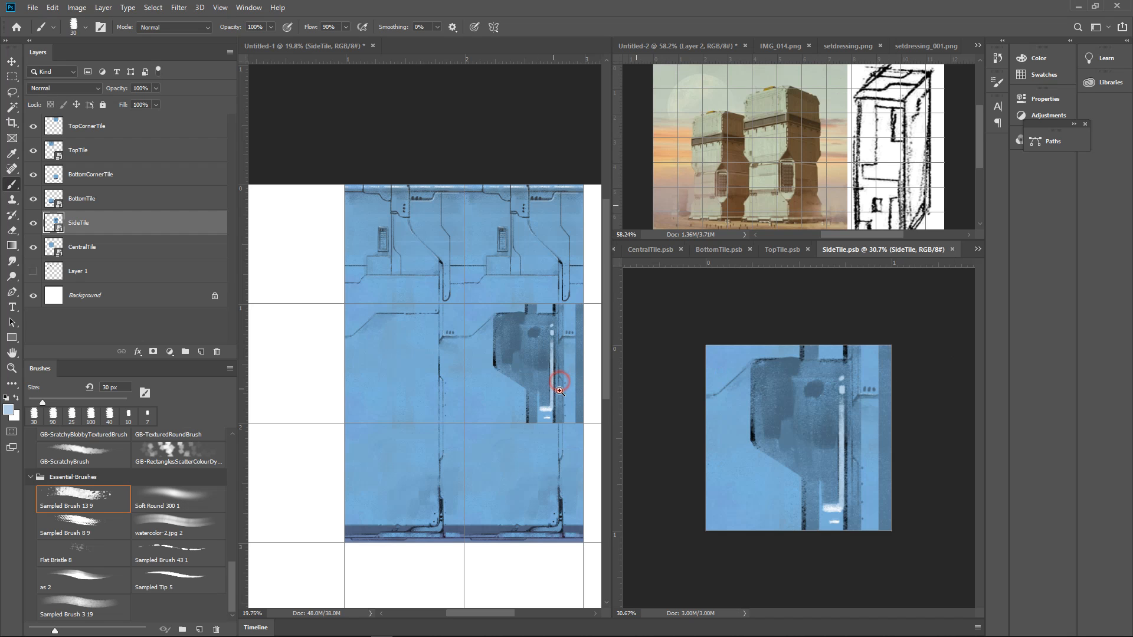
pyautogui.moveTo(546, 401); pyautogui.dragTo(581, 381)
pyautogui.moveTo(513, 377); pyautogui.dragTo(570, 482)
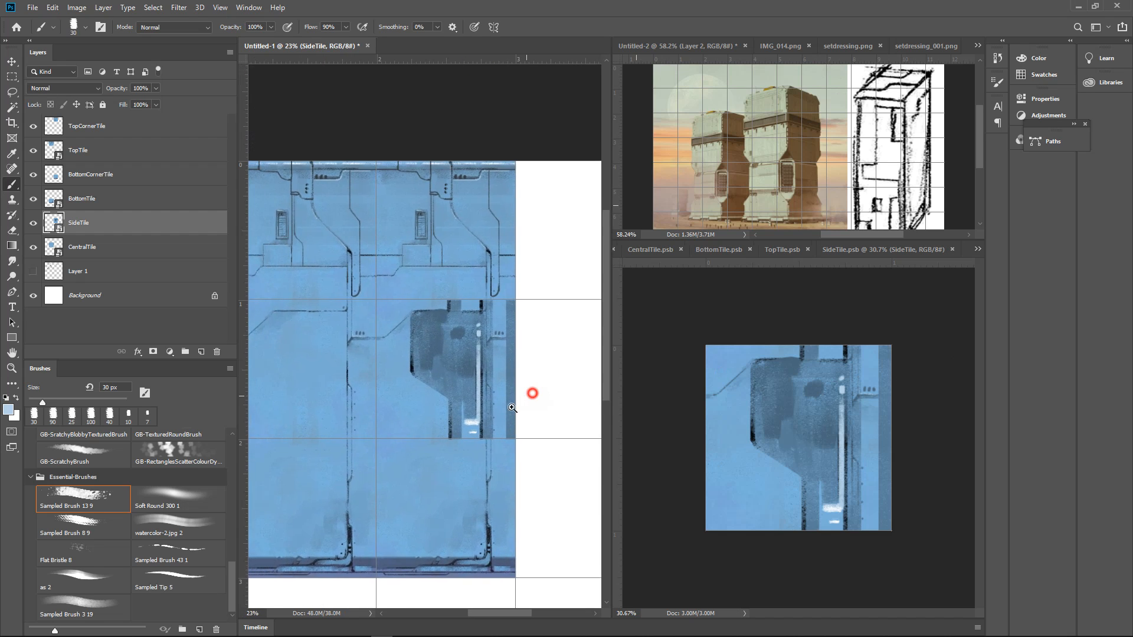
pyautogui.moveTo(531, 393); pyautogui.dragTo(486, 376)
# Duplicate the SideTile layer, bring the copy to the top of the layer stack, and try it one grid cell lower
pyautogui.press('v')
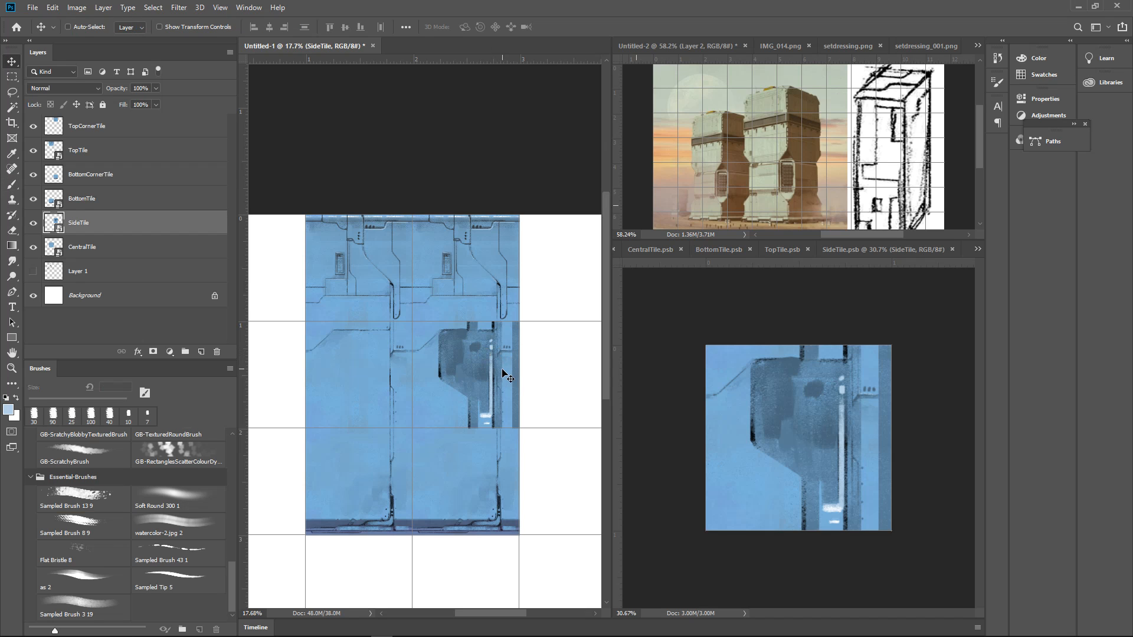
pyautogui.moveTo(502, 373)
pyautogui.mouseDown()
pyautogui.moveTo(498, 468)
pyautogui.moveTo(499, 364)
pyautogui.mouseUp()
pyautogui.hotkey('ctrl', 'j')
pyautogui.moveTo(149, 223); pyautogui.dragTo(146, 118)
pyautogui.moveTo(499, 365); pyautogui.dragTo(497, 477)
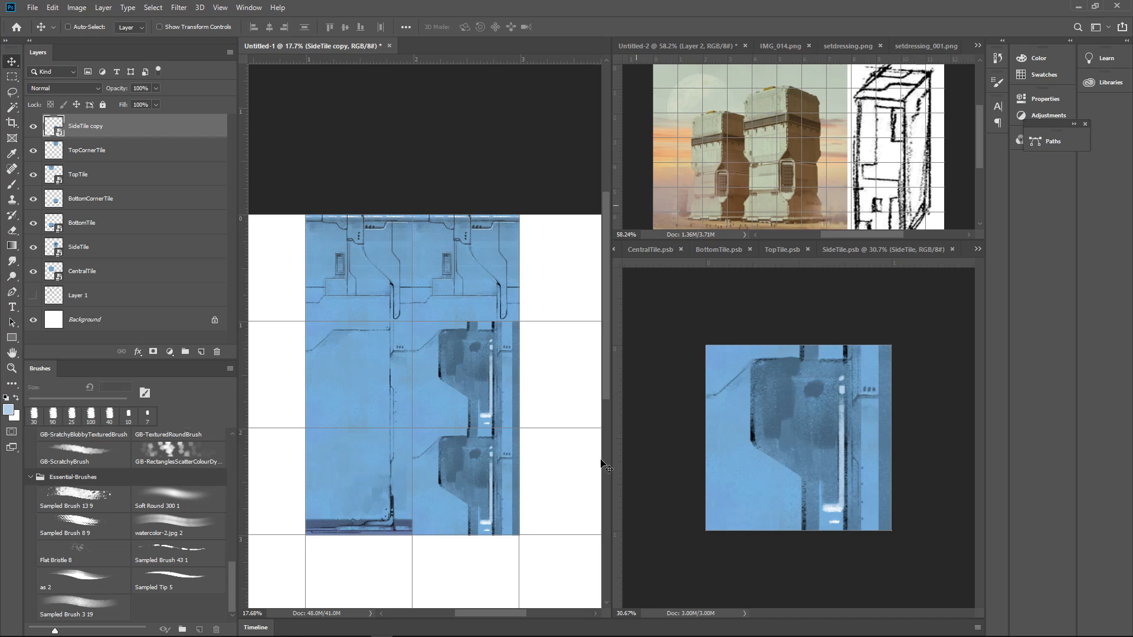
pyautogui.moveTo(535, 402); pyautogui.dragTo(540, 418)
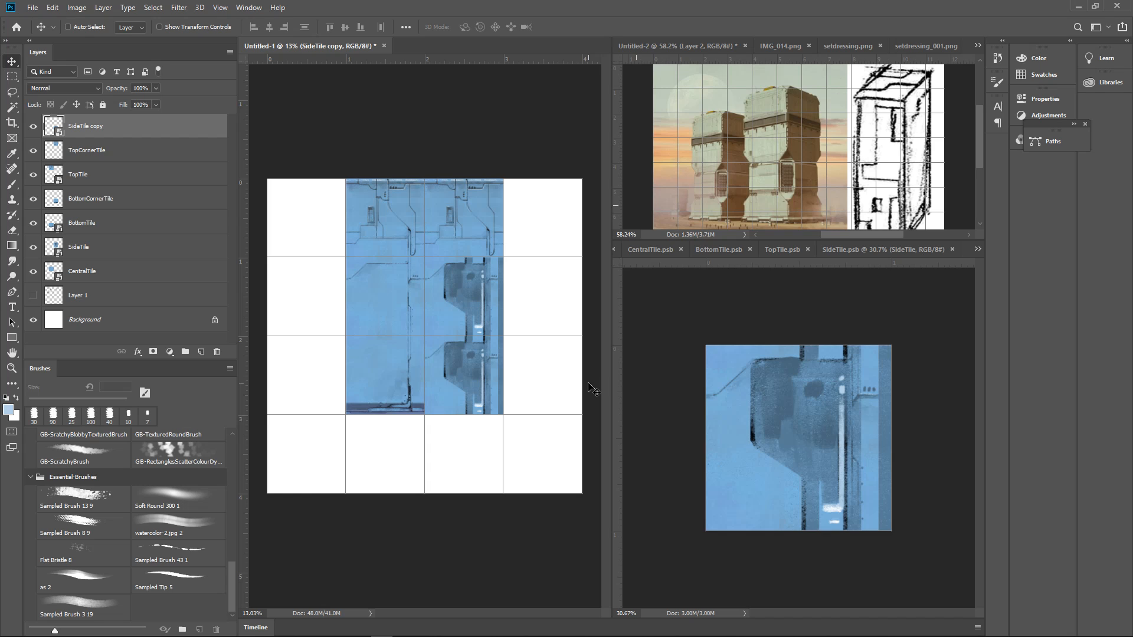
pyautogui.hotkey('ctrl', 'z')
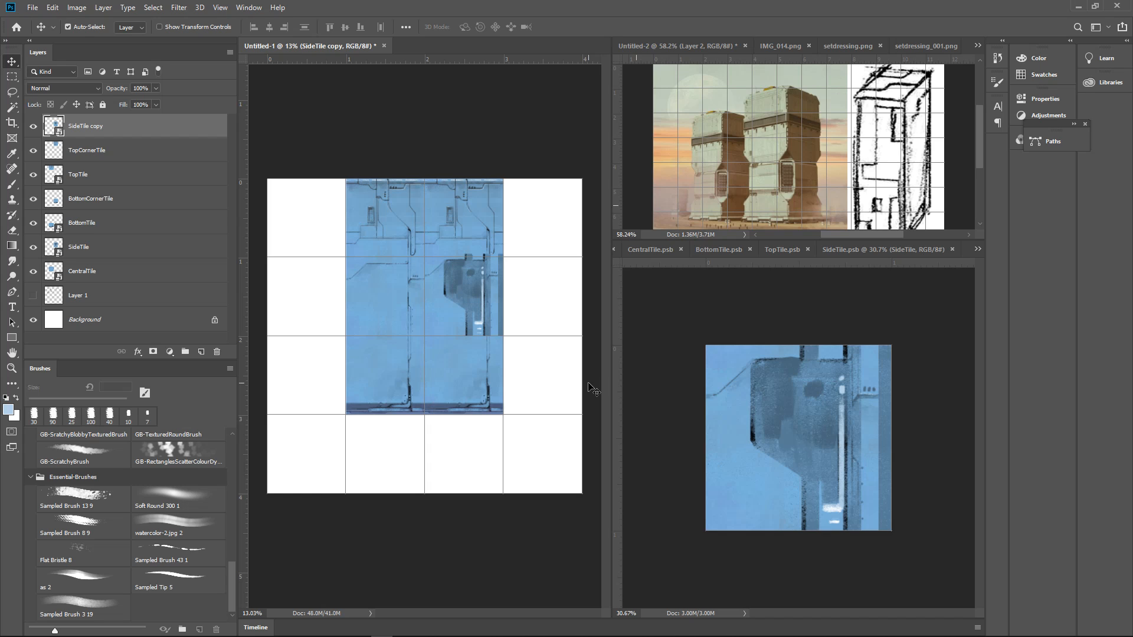
# Select the panel's interior in SideTile with the Polygonal Lasso, keeping inside its dark border, and hide the selection edges
pyautogui.click(776, 434)
pyautogui.scroll(3, 873, 454)
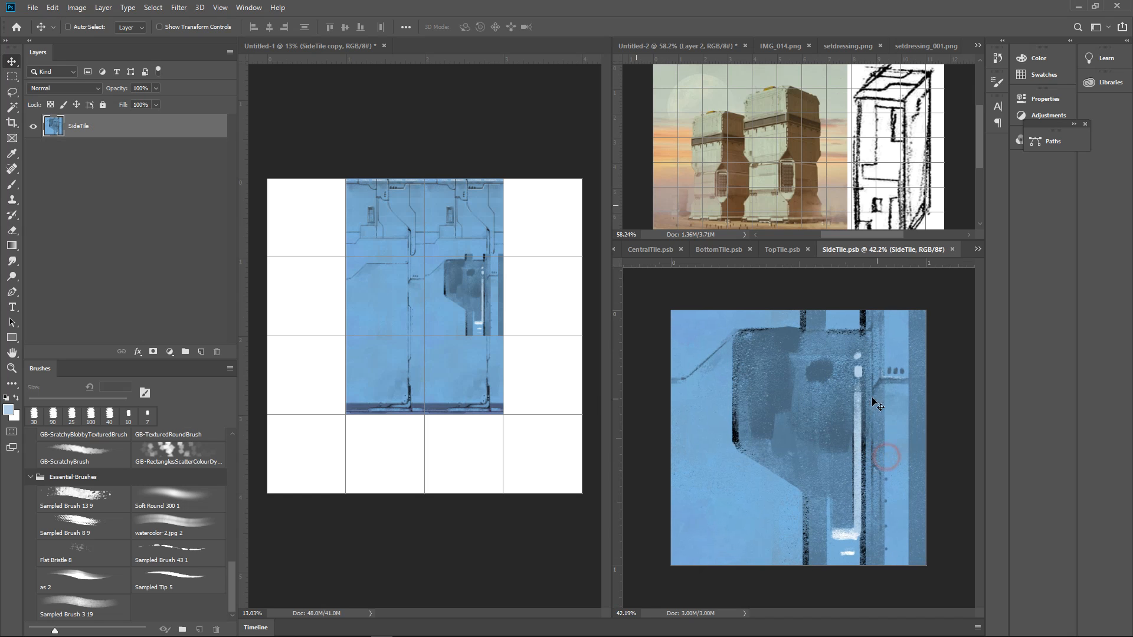
pyautogui.press('l')
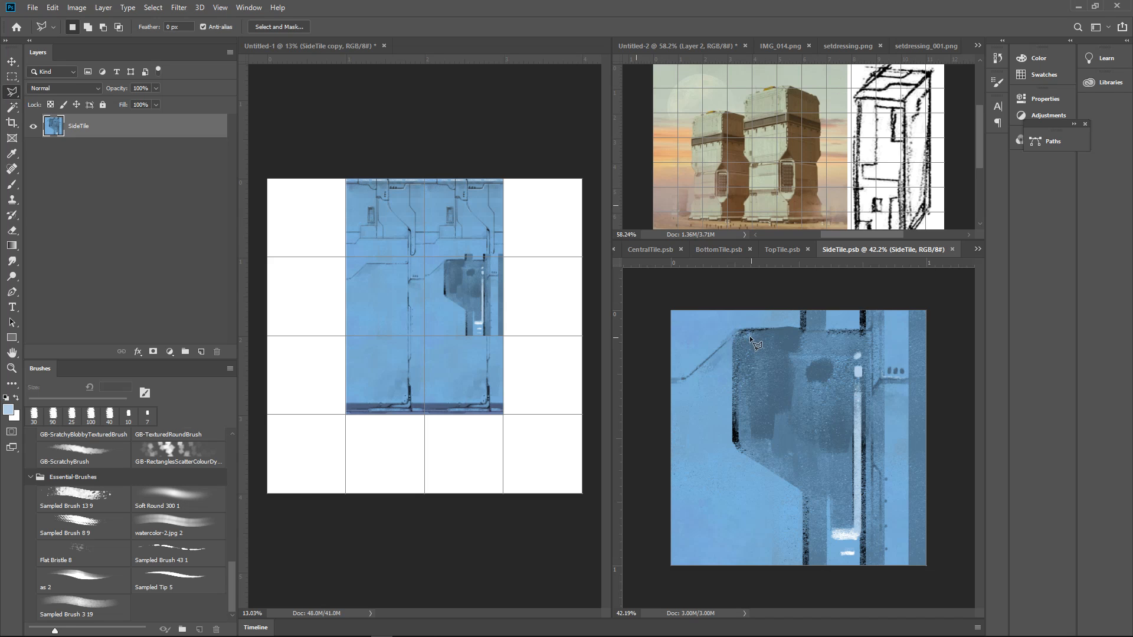
pyautogui.click(742, 336)
pyautogui.click(888, 334)
pyautogui.click(891, 558)
pyautogui.click(812, 558)
pyautogui.click(813, 483)
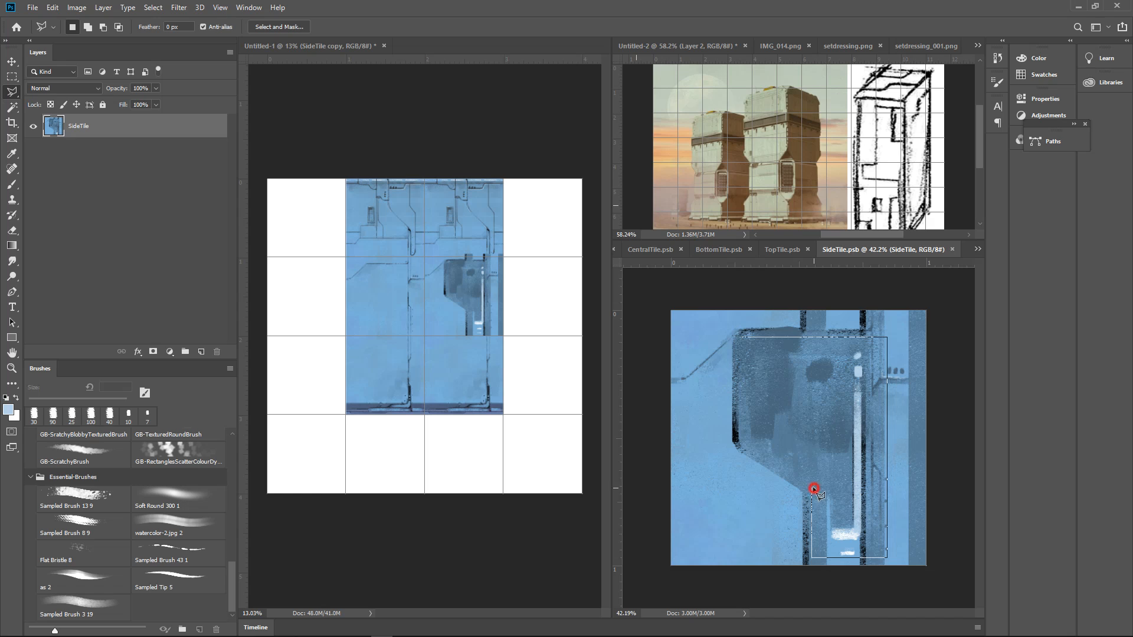
pyautogui.click(742, 440)
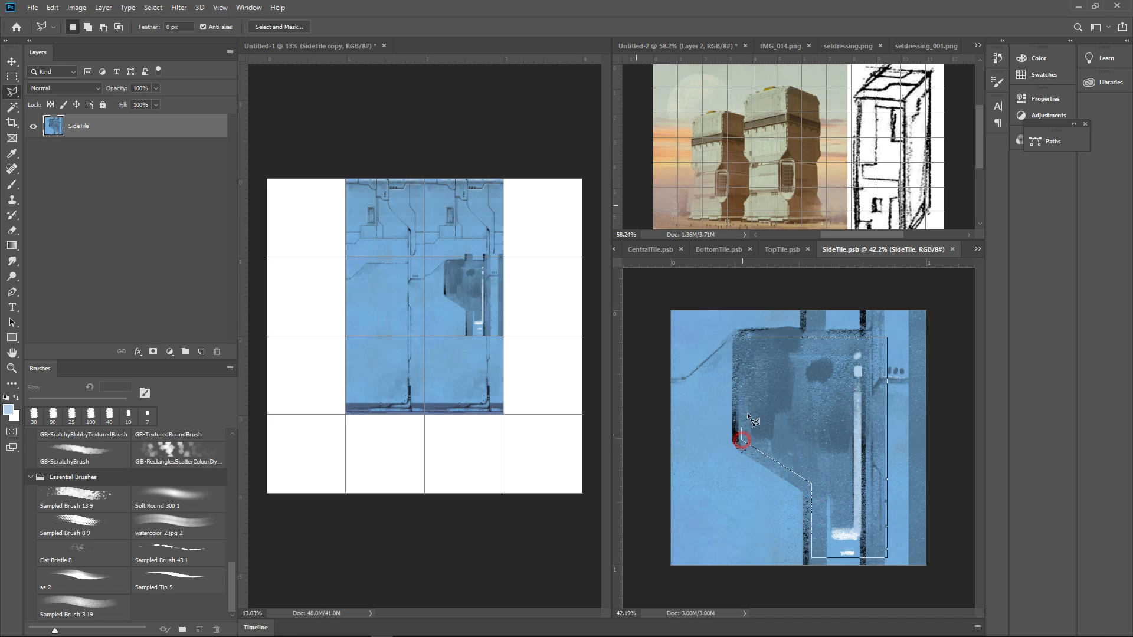
pyautogui.click(749, 338)
pyautogui.hotkey('ctrl', 'd')
# Sample the light base blue, paint it over the selected panel interior with a 250 px brush, and save SideTile
pyautogui.press('b')
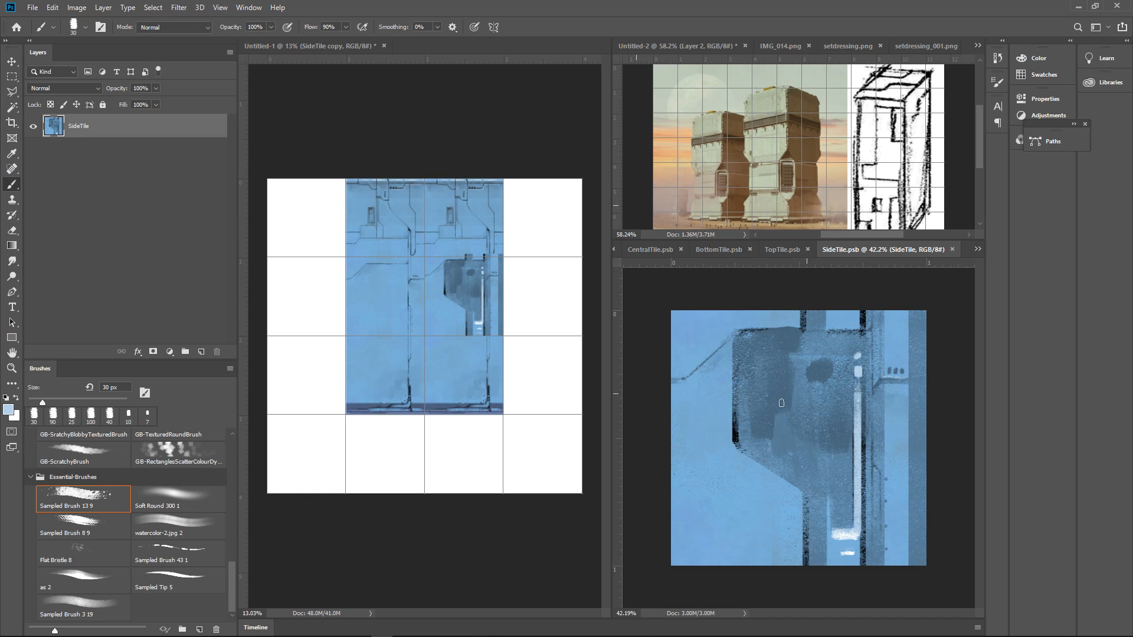
pyautogui.keyDown('alt'); pyautogui.click(715, 436); pyautogui.keyUp('alt')
pyautogui.press(']')
pyautogui.press(']')
pyautogui.press(']')
pyautogui.press(']')
pyautogui.press(']')
pyautogui.press(']')
pyautogui.press(']')
pyautogui.press(']')
pyautogui.press(']')
pyautogui.press(']')
pyautogui.press(']')
pyautogui.press(']')
pyautogui.press(']')
pyautogui.press(']')
pyautogui.moveTo(768, 411)
pyautogui.mouseDown()
pyautogui.moveTo(758, 370)
pyautogui.moveTo(761, 413)
pyautogui.moveTo(838, 366)
pyautogui.moveTo(814, 363)
pyautogui.moveTo(844, 519)
pyautogui.moveTo(877, 413)
pyautogui.mouseUp()
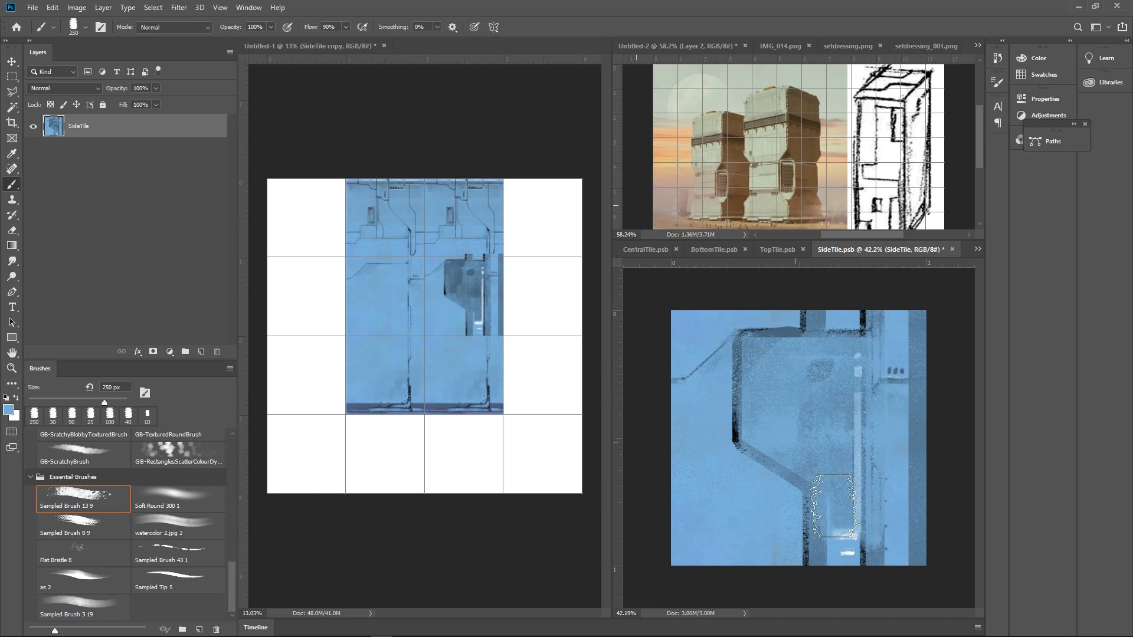
pyautogui.moveTo(845, 493); pyautogui.dragTo(841, 540)
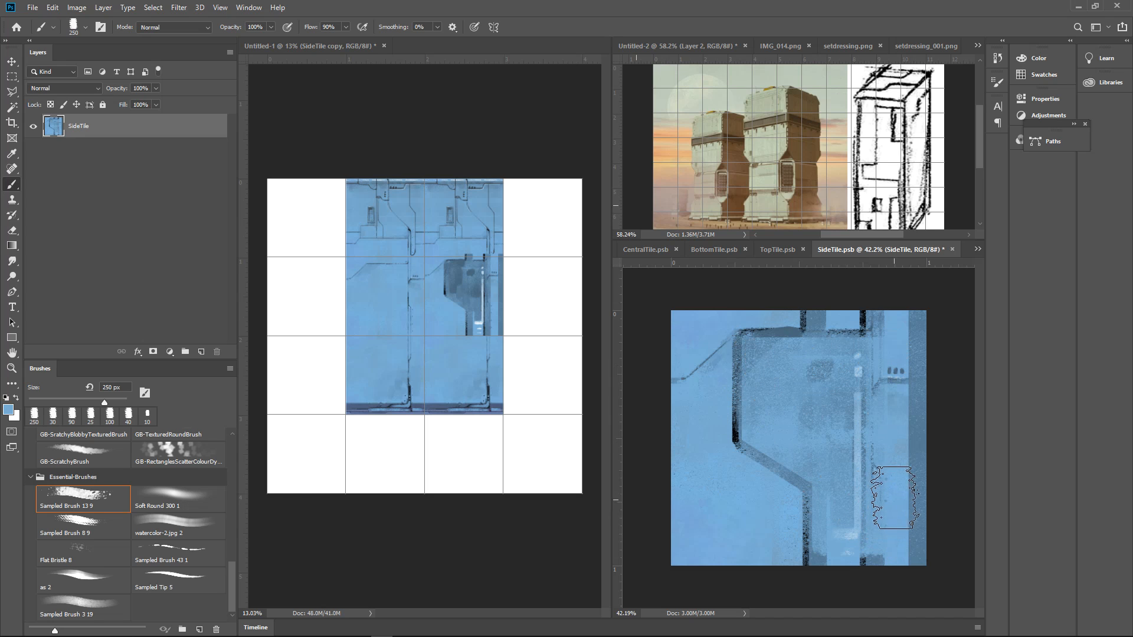
pyautogui.hotkey('ctrl', 's')
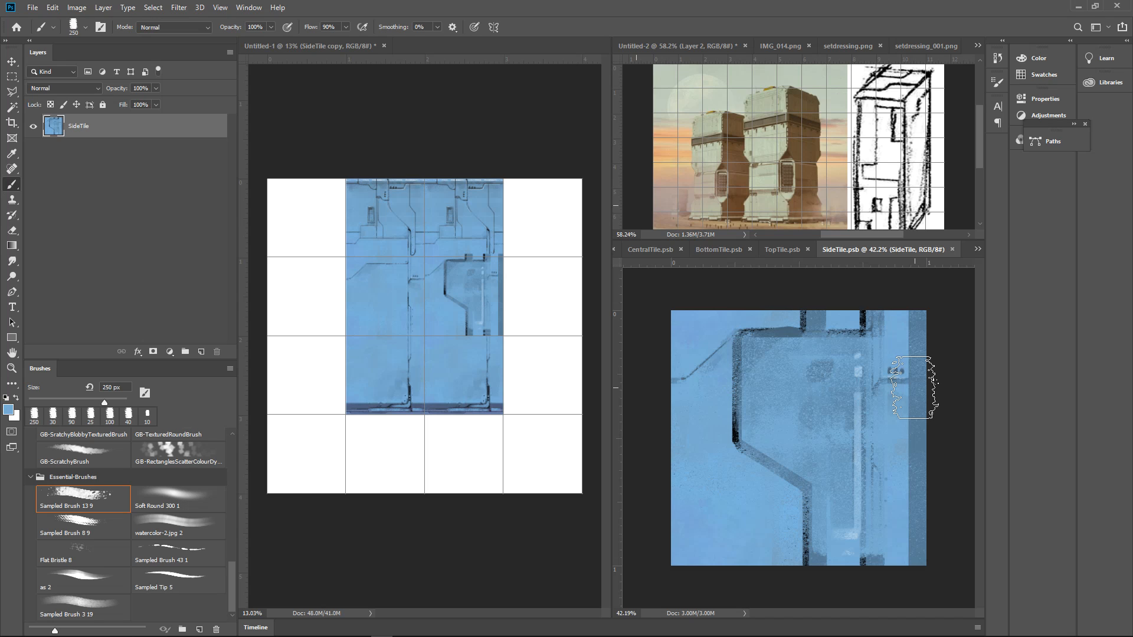
pyautogui.click(50, 6)
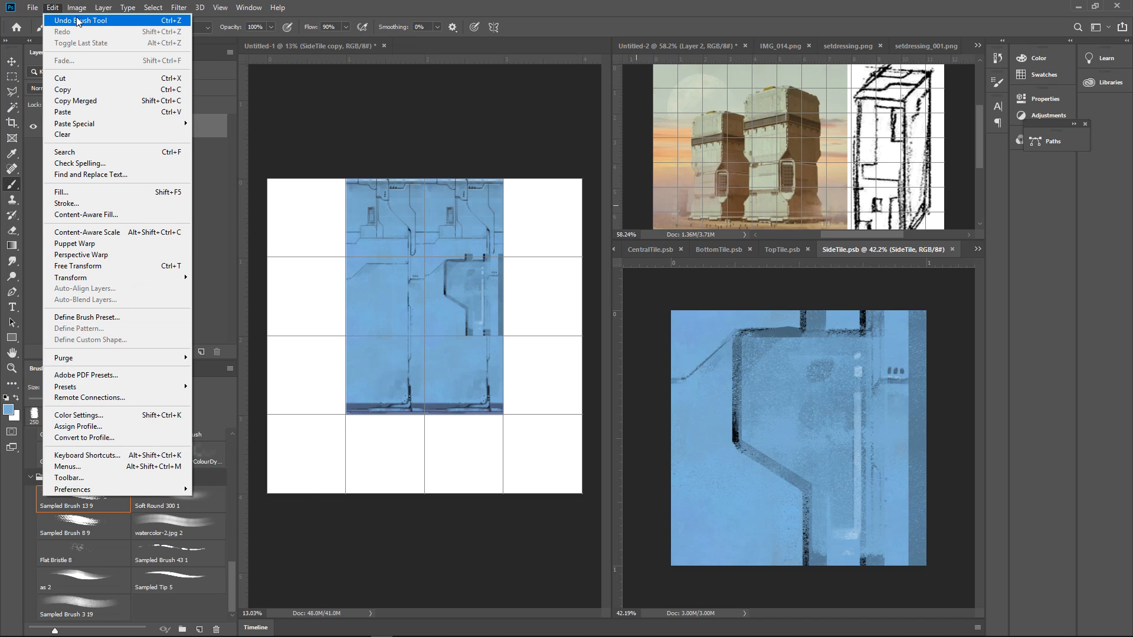
pyautogui.moveTo(81, 12)
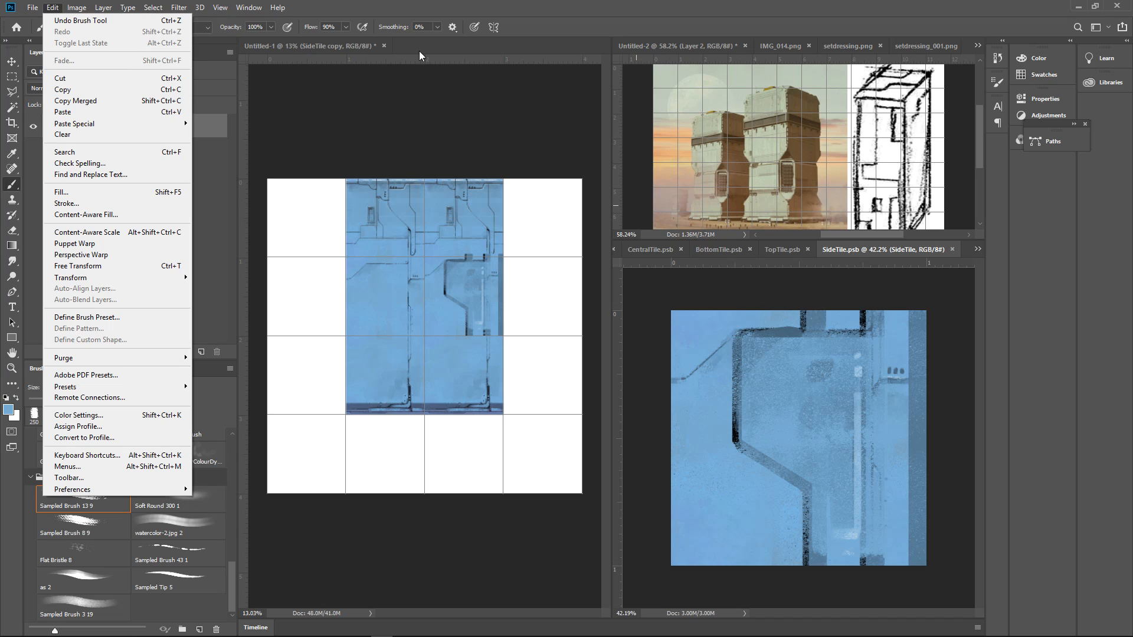
pyautogui.click(582, 26)
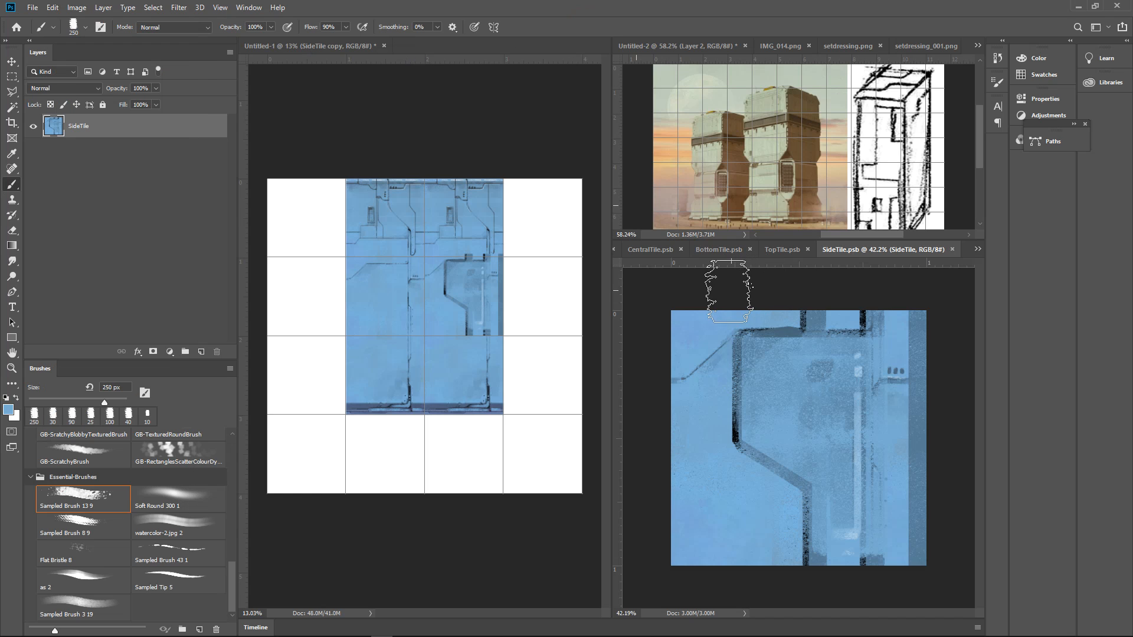
# Undo the light blue painting inside the panel, repaint the interior with the 250 px brush, and save SideTile
pyautogui.click(804, 409)
pyautogui.moveTo(821, 402); pyautogui.dragTo(830, 400)
pyautogui.hotkey('ctrl', 'z')
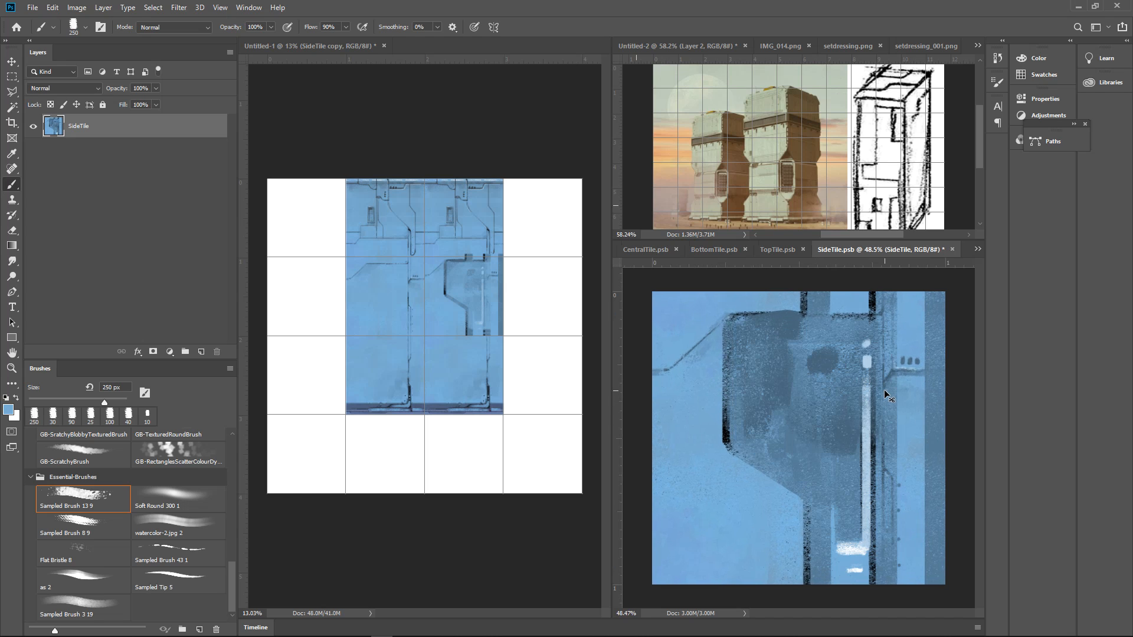
pyautogui.moveTo(754, 334)
pyautogui.mouseDown()
pyautogui.moveTo(753, 433)
pyautogui.moveTo(767, 343)
pyautogui.moveTo(742, 416)
pyautogui.moveTo(772, 330)
pyautogui.moveTo(775, 417)
pyautogui.moveTo(751, 355)
pyautogui.moveTo(789, 368)
pyautogui.moveTo(841, 363)
pyautogui.moveTo(833, 446)
pyautogui.moveTo(875, 345)
pyautogui.moveTo(885, 422)
pyautogui.moveTo(871, 501)
pyautogui.moveTo(819, 498)
pyautogui.moveTo(870, 537)
pyautogui.moveTo(798, 441)
pyautogui.mouseUp()
pyautogui.scroll(-4, 869, 413)
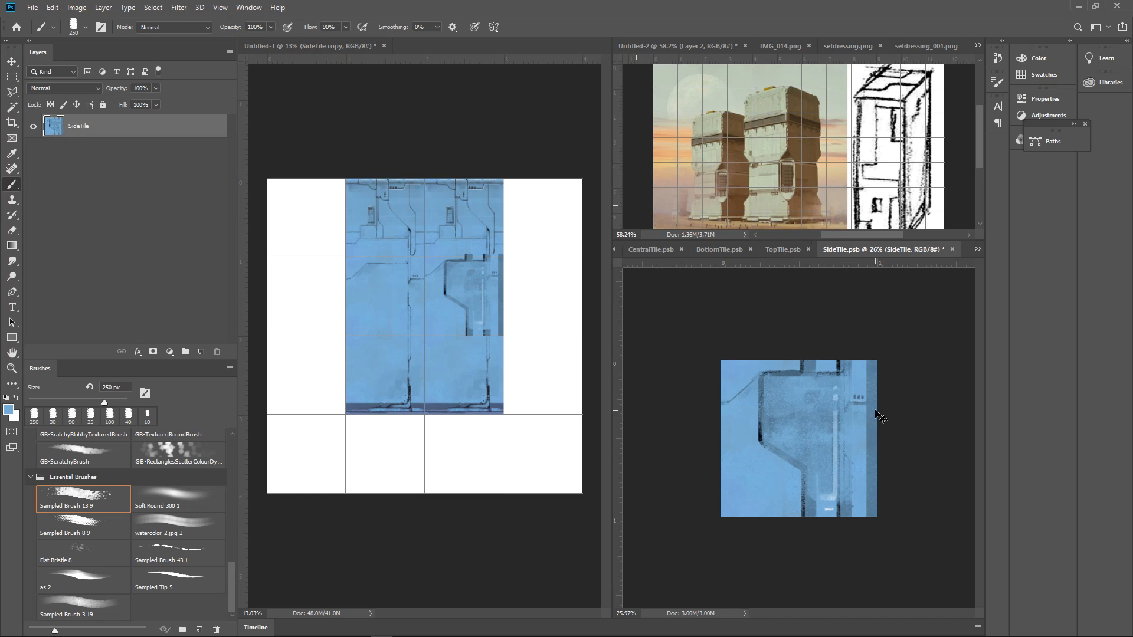
pyautogui.hotkey('ctrl', 's')
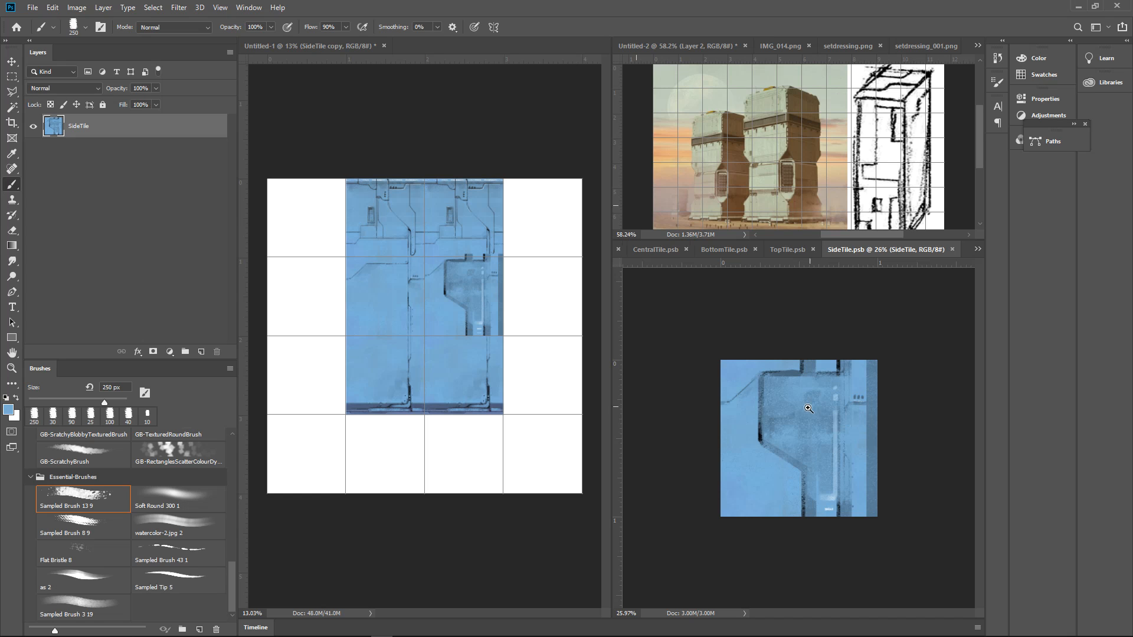
# Sample a dark blue from SideTile and paint a dark inner line along the panel's left border with a 35 px brush
pyautogui.moveTo(809, 408); pyautogui.dragTo(847, 440)
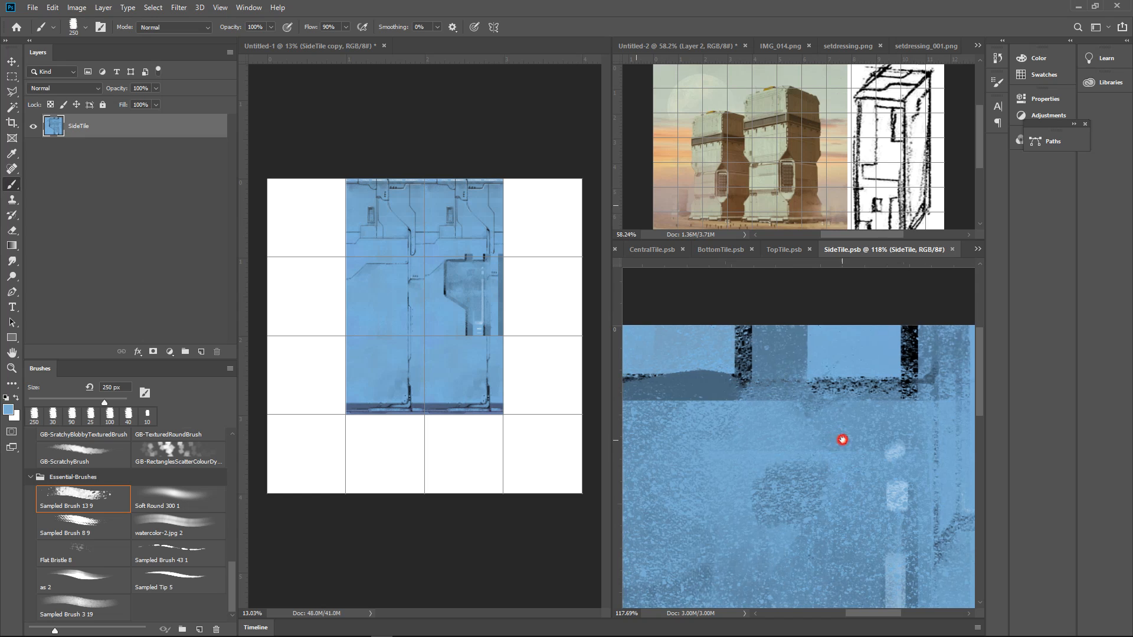
pyautogui.moveTo(907, 365); pyautogui.dragTo(865, 373)
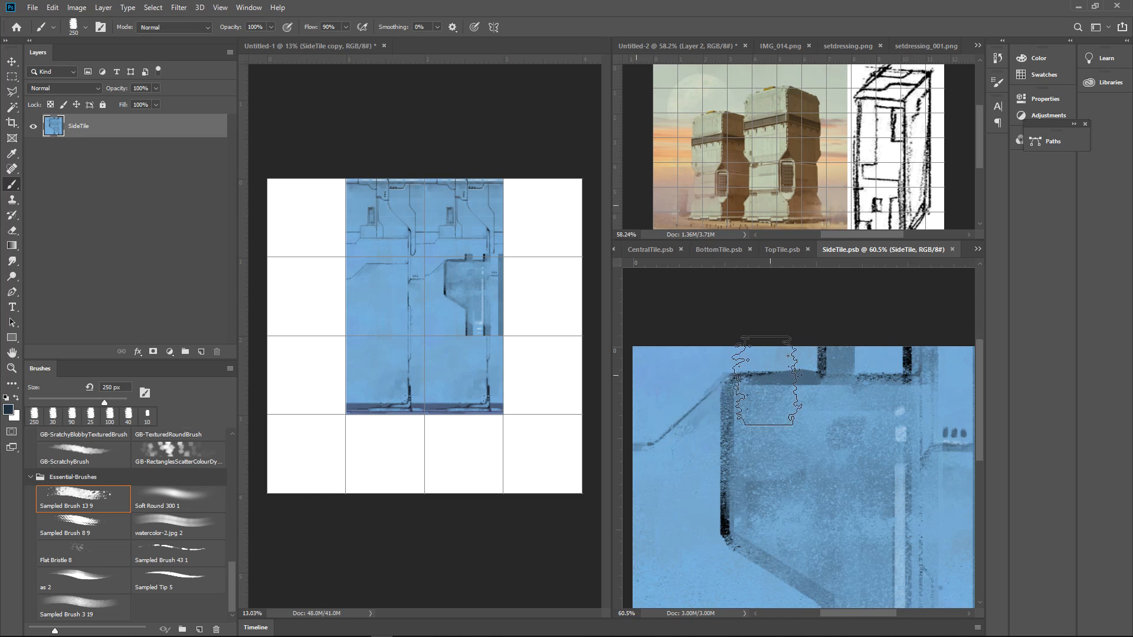
pyautogui.press('[')
pyautogui.press('[')
pyautogui.press('[')
pyautogui.press('[')
pyautogui.press('[')
pyautogui.press('[')
pyautogui.press('[')
pyautogui.press('[')
pyautogui.press('[')
pyautogui.press('[')
pyautogui.press('[')
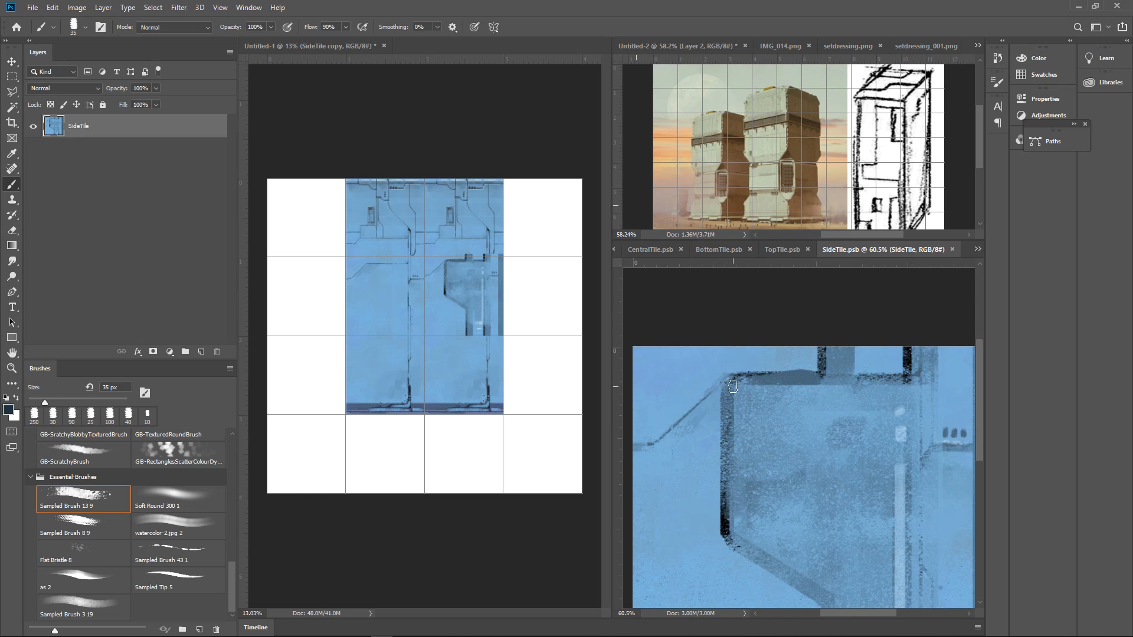
pyautogui.moveTo(733, 379); pyautogui.dragTo(718, 546)
pyautogui.moveTo(800, 466)
pyautogui.mouseDown()
pyautogui.moveTo(779, 387)
pyautogui.moveTo(707, 321)
pyautogui.mouseUp()
pyautogui.moveTo(741, 453)
pyautogui.mouseDown()
pyautogui.moveTo(734, 440)
pyautogui.moveTo(735, 451)
pyautogui.mouseUp()
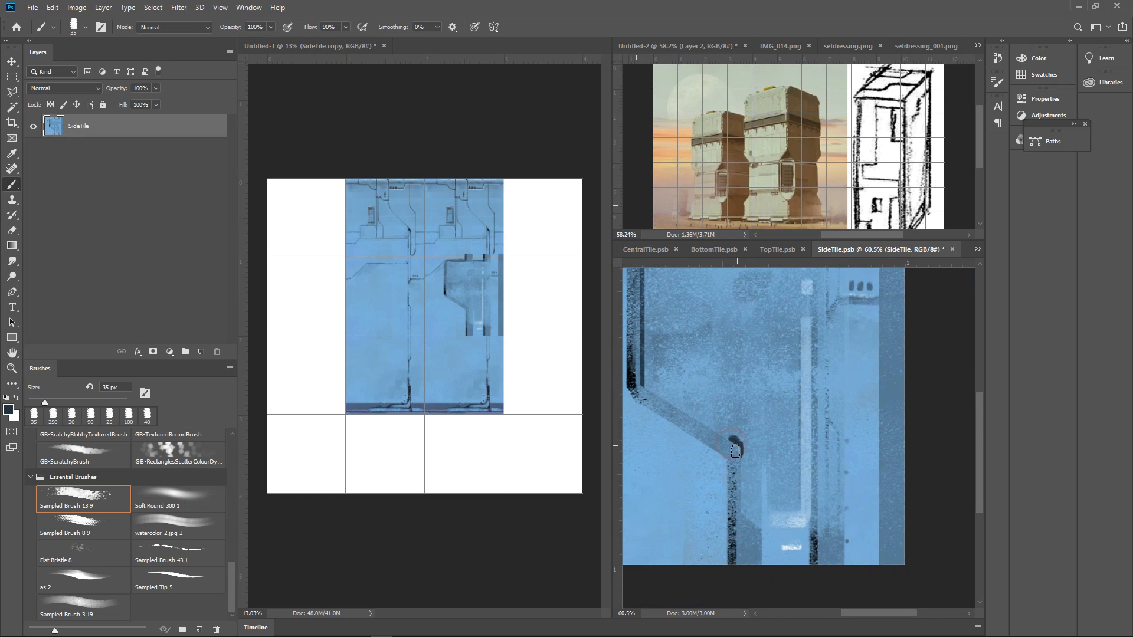
# Dab a row of dark studs along the panel's diagonal edge with a 25 px brush and save SideTile
pyautogui.press('[')
pyautogui.click(716, 431)
pyautogui.click(696, 422)
pyautogui.click(684, 414)
pyautogui.click(670, 404)
pyautogui.click(655, 392)
pyautogui.moveTo(794, 477)
pyautogui.mouseDown()
pyautogui.moveTo(782, 402)
pyautogui.moveTo(719, 414)
pyautogui.moveTo(723, 469)
pyautogui.moveTo(739, 474)
pyautogui.mouseUp()
pyautogui.moveTo(813, 449); pyautogui.dragTo(821, 439)
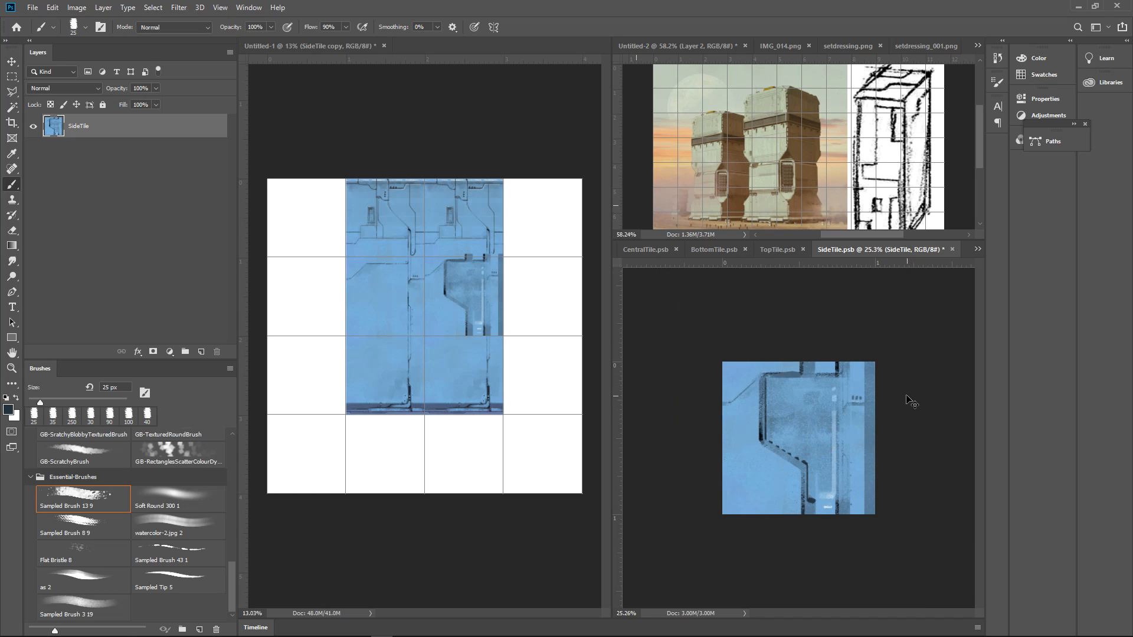
pyautogui.hotkey('ctrl', 's')
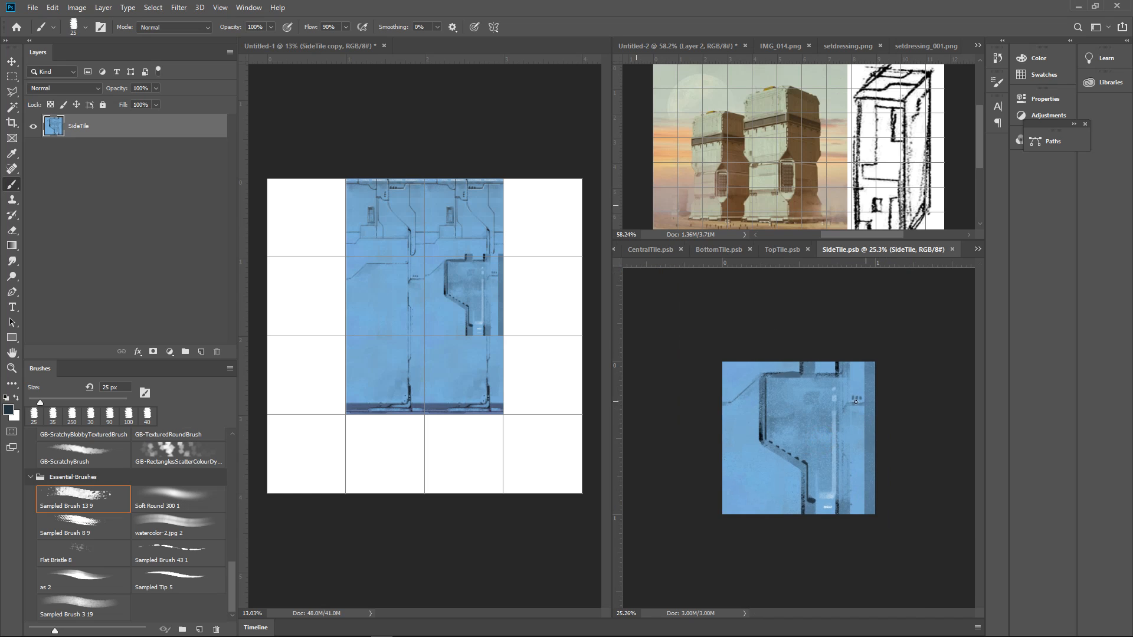
# Paint six thin dark vertical lines from the studs up to the panel's upper border with a 10 px brush, and save SideTile
pyautogui.moveTo(782, 397); pyautogui.dragTo(825, 440)
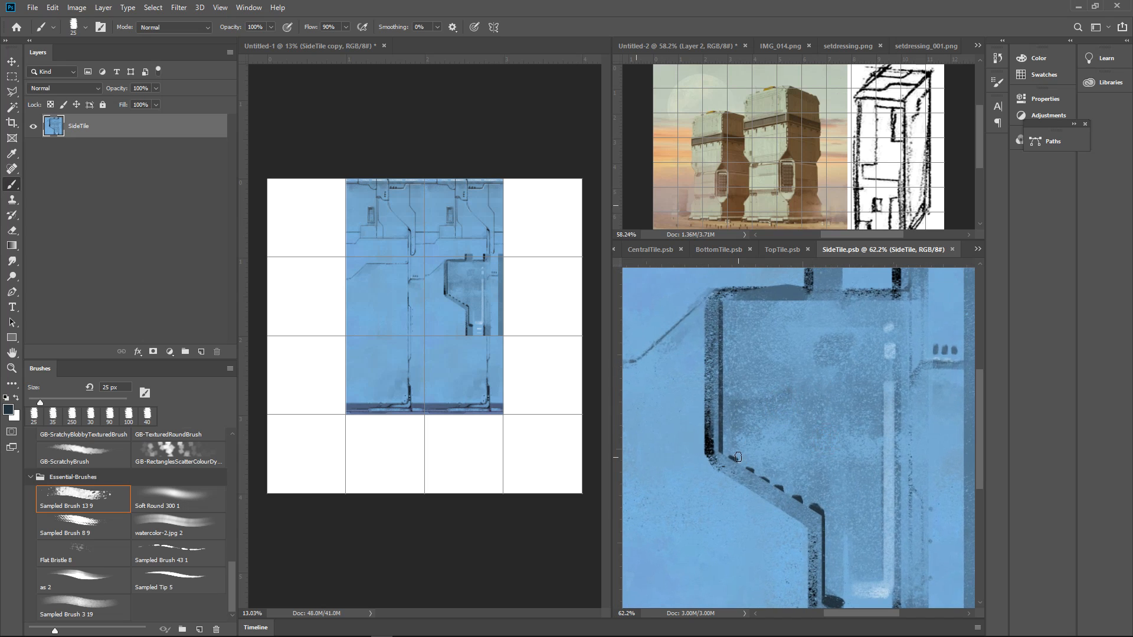
pyautogui.press('p')
pyautogui.press('b')
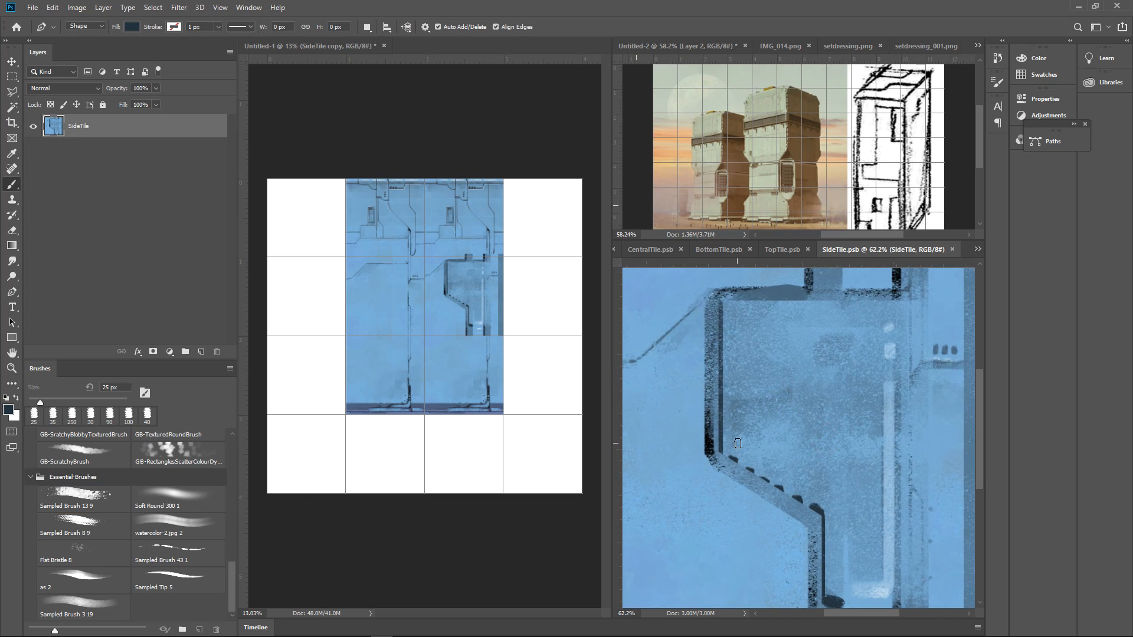
pyautogui.press('[')
pyautogui.press('[')
pyautogui.moveTo(734, 460); pyautogui.dragTo(734, 322)
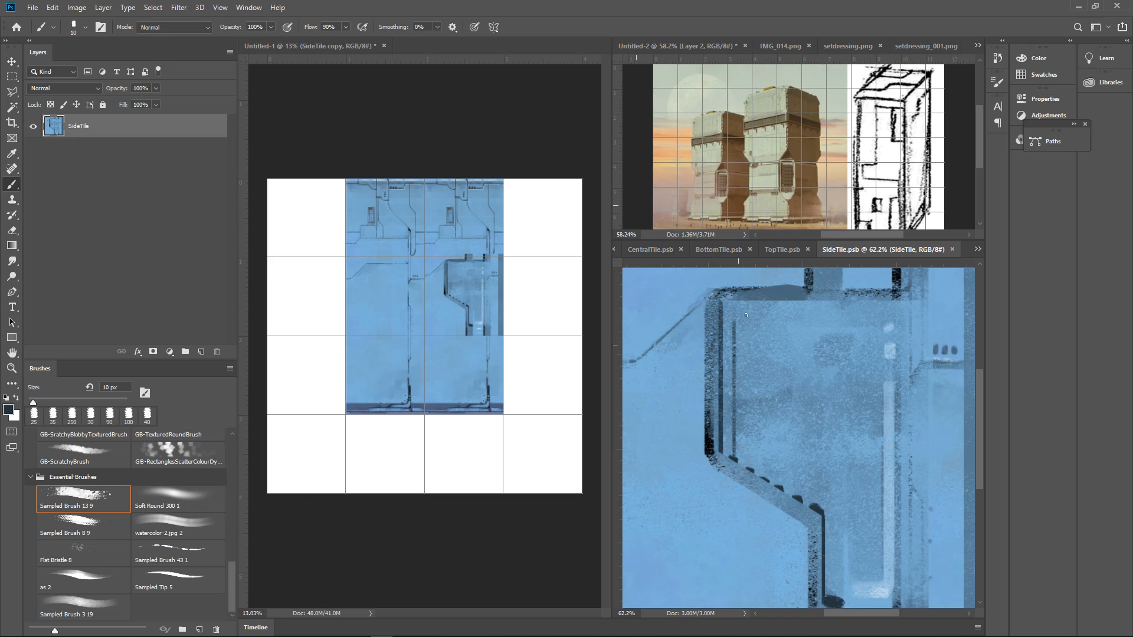
pyautogui.moveTo(751, 472); pyautogui.dragTo(751, 298)
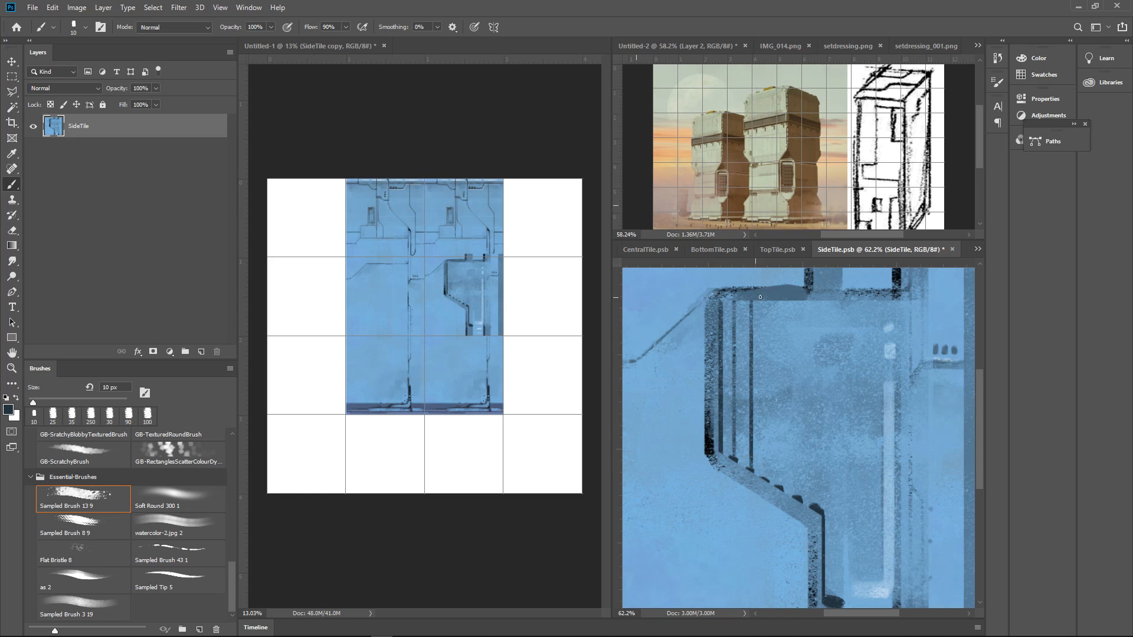
pyautogui.moveTo(770, 479); pyautogui.dragTo(768, 301)
pyautogui.moveTo(781, 489); pyautogui.dragTo(783, 316)
pyautogui.moveTo(799, 503); pyautogui.dragTo(799, 307)
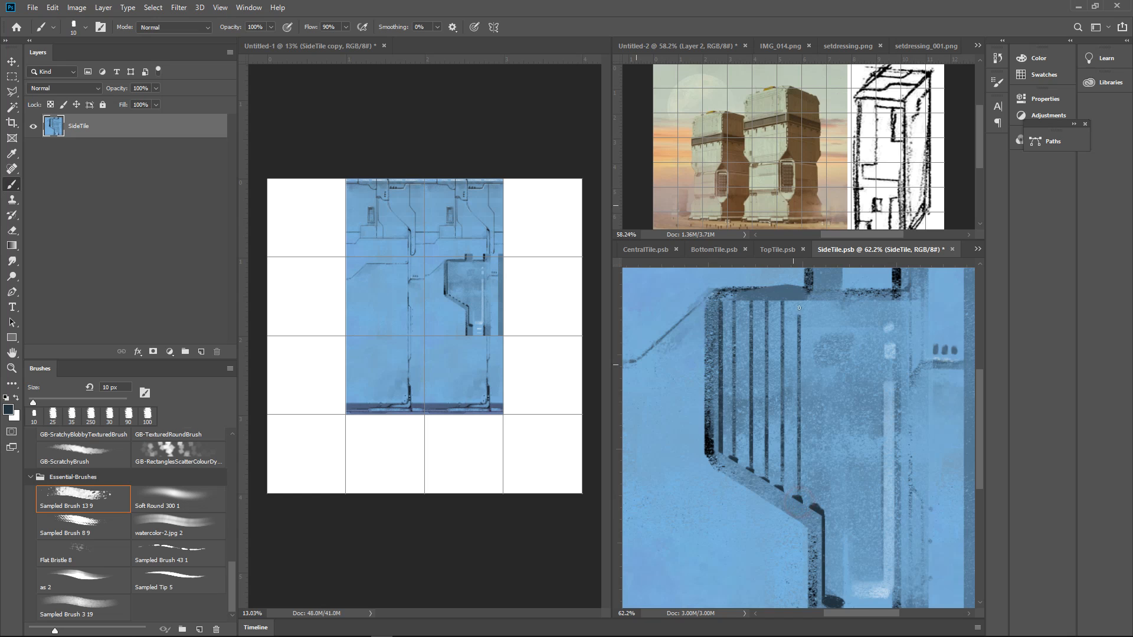
pyautogui.moveTo(816, 508); pyautogui.dragTo(816, 303)
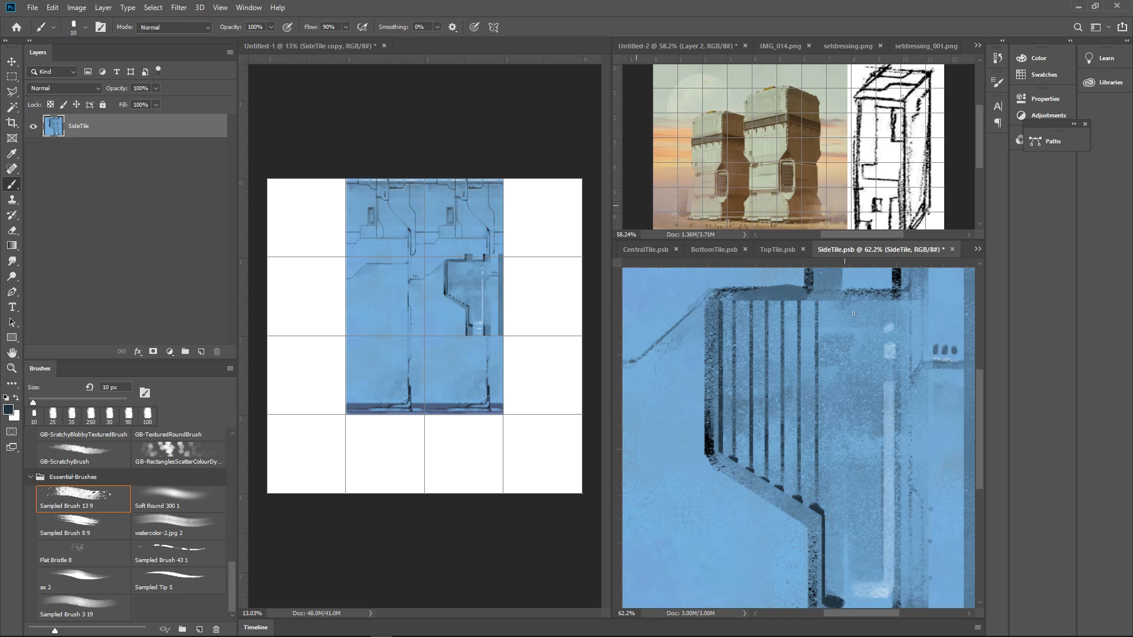
pyautogui.scroll(-2, 861, 390)
pyautogui.hotkey('ctrl', 's')
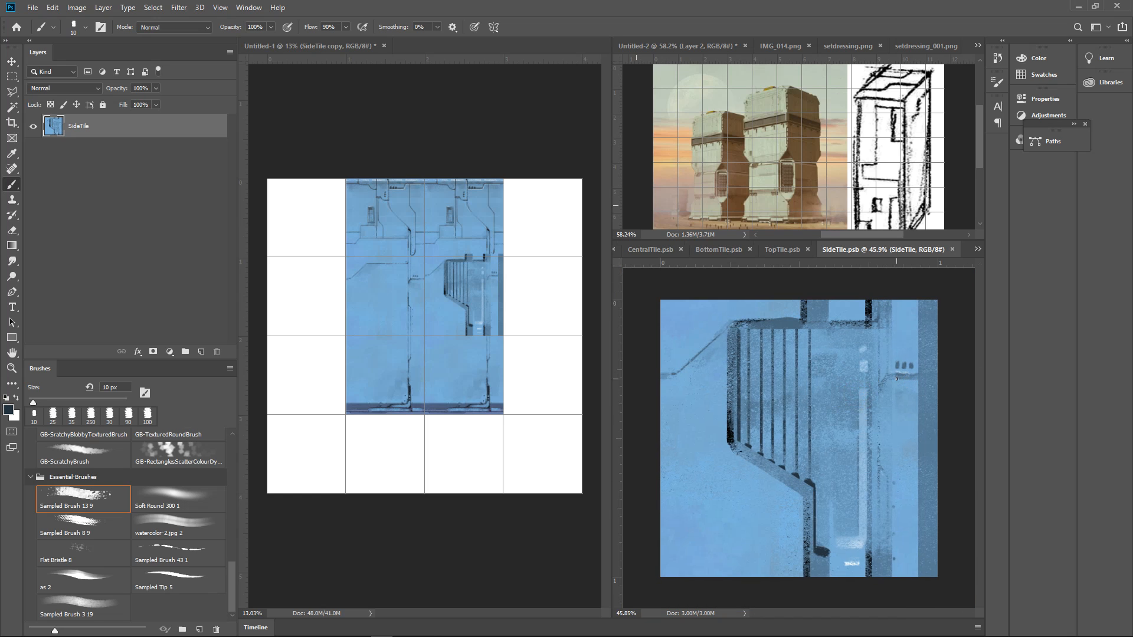
# Sample the light base blue and paint light touches between the lower ends of the vertical lines with a 35 px brush
pyautogui.scroll(2, 799, 399)
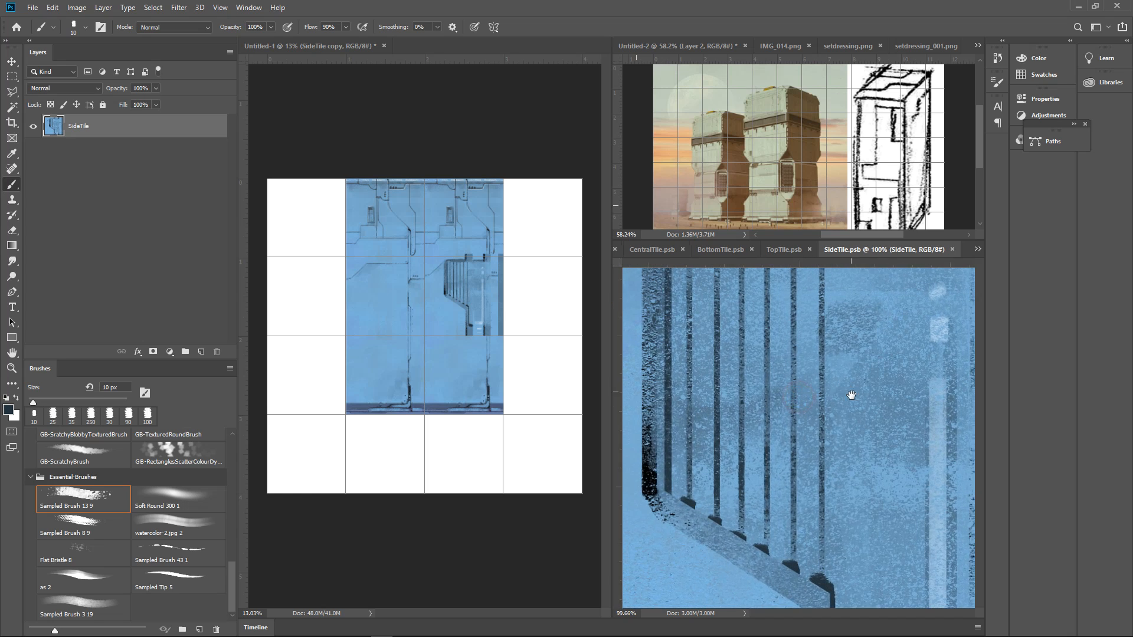
pyautogui.keyDown('alt'); pyautogui.click(794, 529); pyautogui.keyUp('alt')
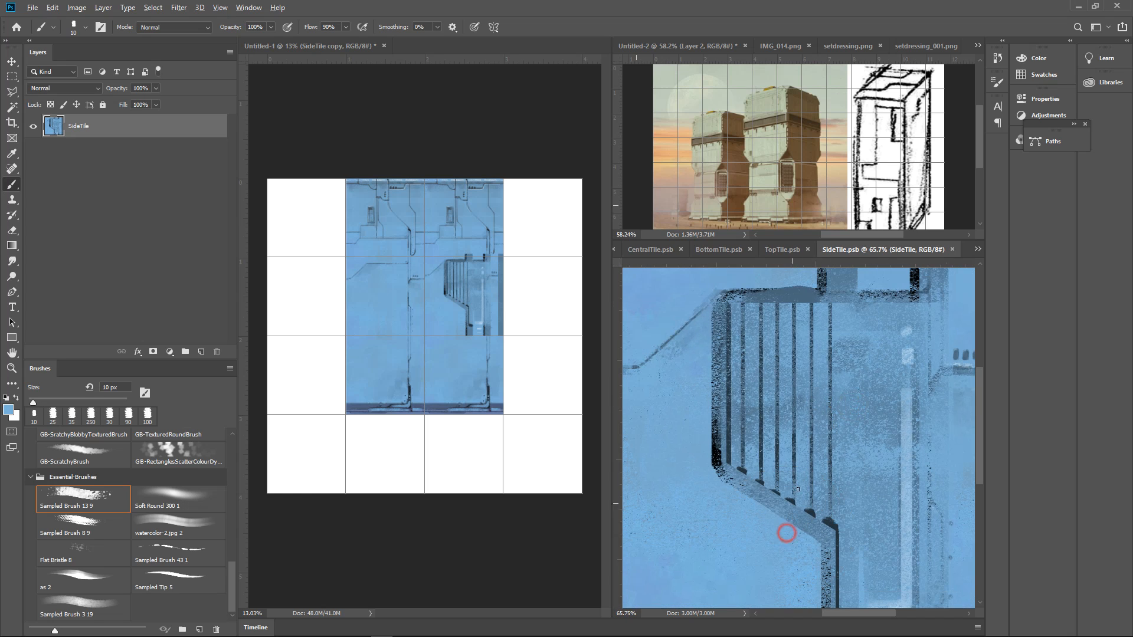
pyautogui.press(']')
pyautogui.press(']')
pyautogui.press(']')
pyautogui.press(']')
pyautogui.press(']')
pyautogui.moveTo(820, 512)
pyautogui.mouseDown()
pyautogui.moveTo(821, 497)
pyautogui.moveTo(801, 507)
pyautogui.moveTo(806, 458)
pyautogui.moveTo(784, 491)
pyautogui.moveTo(791, 456)
pyautogui.moveTo(771, 379)
pyautogui.mouseUp()
pyautogui.keyDown('alt'); pyautogui.click(817, 495); pyautogui.keyUp('alt')
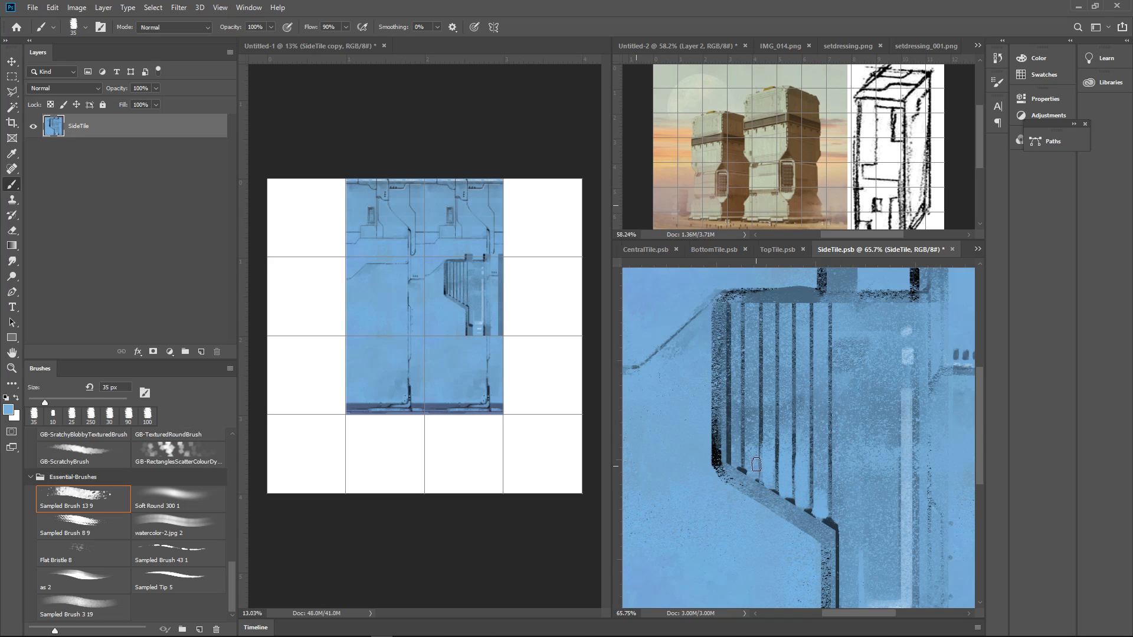
pyautogui.hotkey('ctrl', 'z')
pyautogui.moveTo(749, 474)
pyautogui.mouseDown()
pyautogui.moveTo(762, 453)
pyautogui.moveTo(766, 474)
pyautogui.moveTo(741, 424)
pyautogui.moveTo(734, 459)
pyautogui.moveTo(752, 322)
pyautogui.mouseUp()
pyautogui.moveTo(849, 368); pyautogui.dragTo(838, 392)
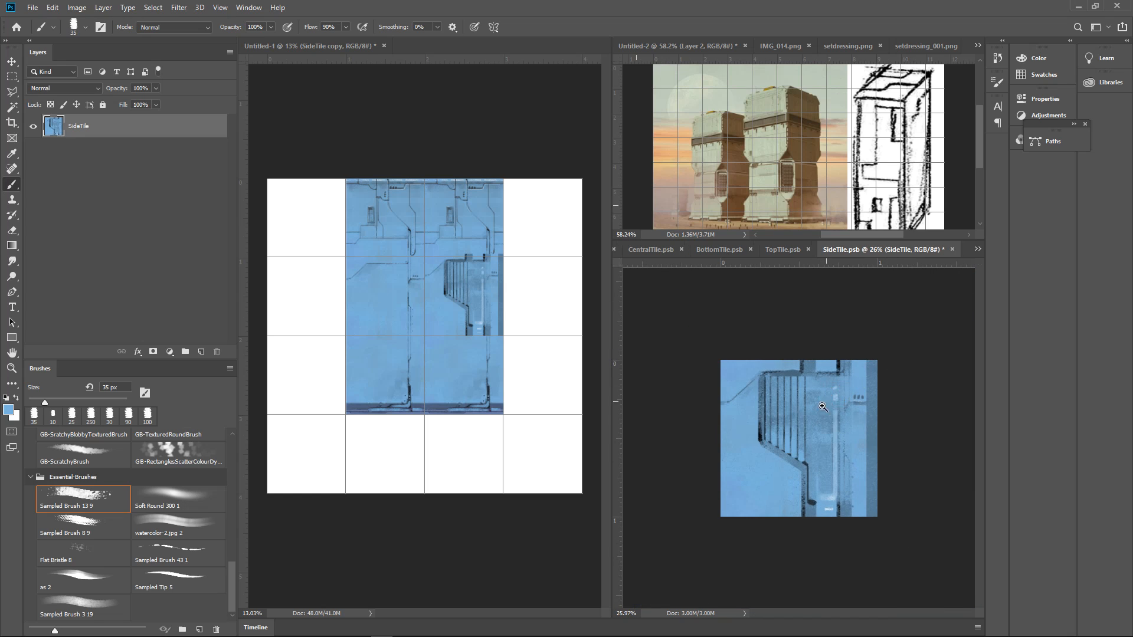
# Undo the light blue touches between the vertical lines and save SideTile
pyautogui.hotkey('ctrl', '+')
pyautogui.hotkey('ctrl', '+')
pyautogui.hotkey('ctrl', '+')
pyautogui.moveTo(880, 362); pyautogui.dragTo(851, 418)
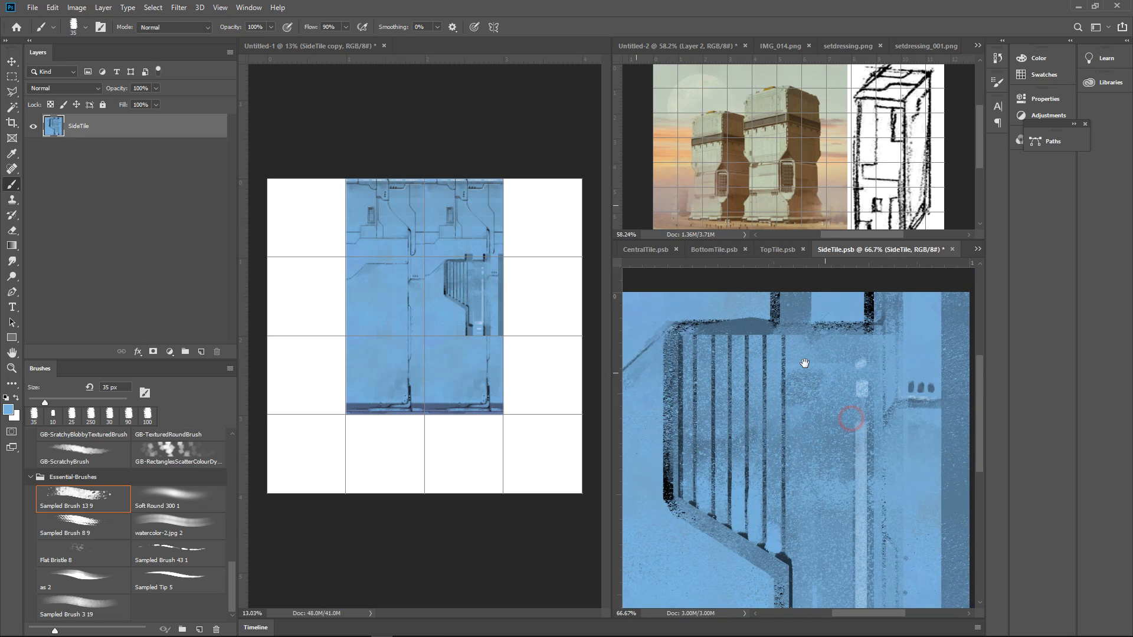
pyautogui.keyDown('alt'); pyautogui.click(777, 320); pyautogui.keyUp('alt')
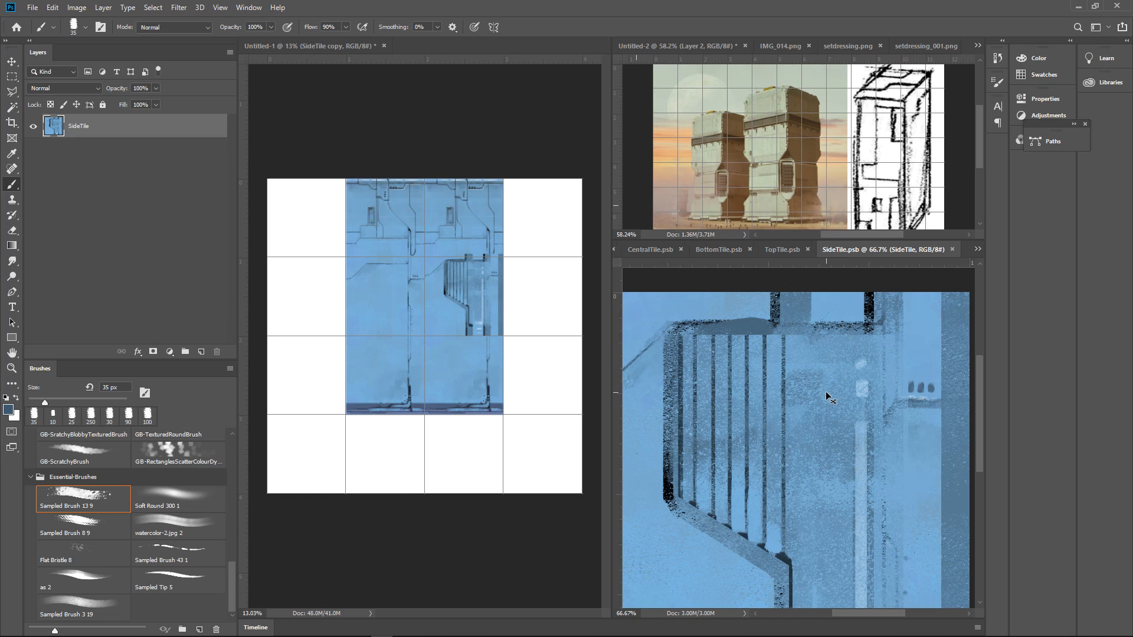
pyautogui.hotkey('ctrl', 'd')
pyautogui.hotkey('ctrl', 'z')
pyautogui.hotkey('ctrl', 'z')
pyautogui.hotkey('ctrl', 'z')
pyautogui.hotkey('ctrl', 'z')
pyautogui.hotkey('ctrl', 'z')
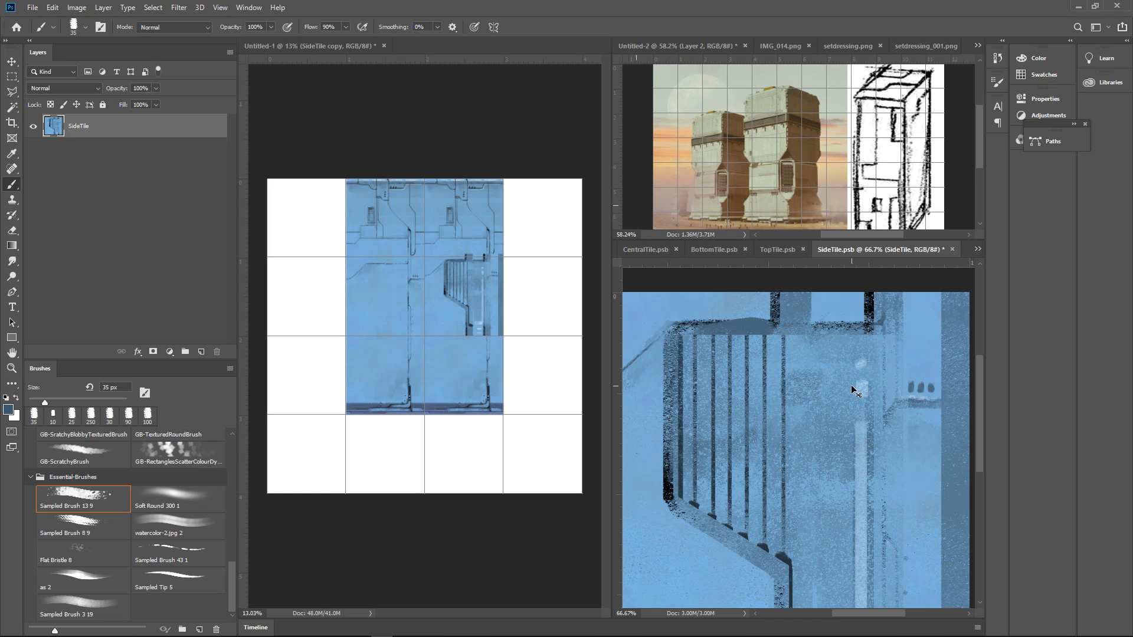
pyautogui.hotkey('ctrl', 's')
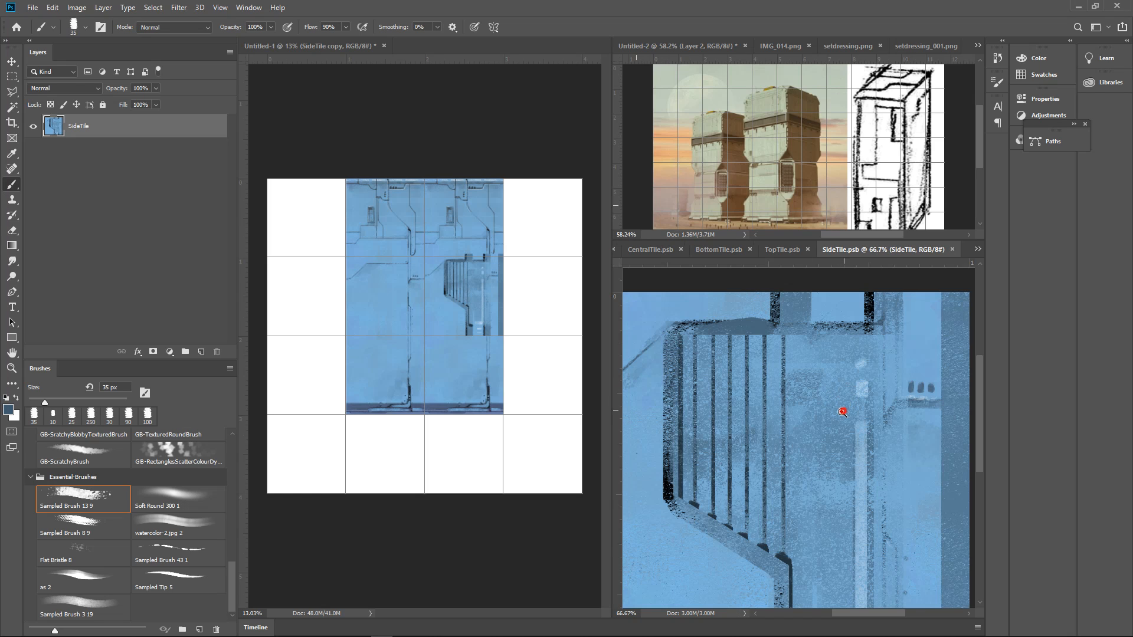
# Sample the near-black of the panel's lower right border and paint a 35 px horizontal stroke from it toward the tile's right-hand band
pyautogui.keyDown('alt'); pyautogui.click(841, 412); pyautogui.keyUp('alt')
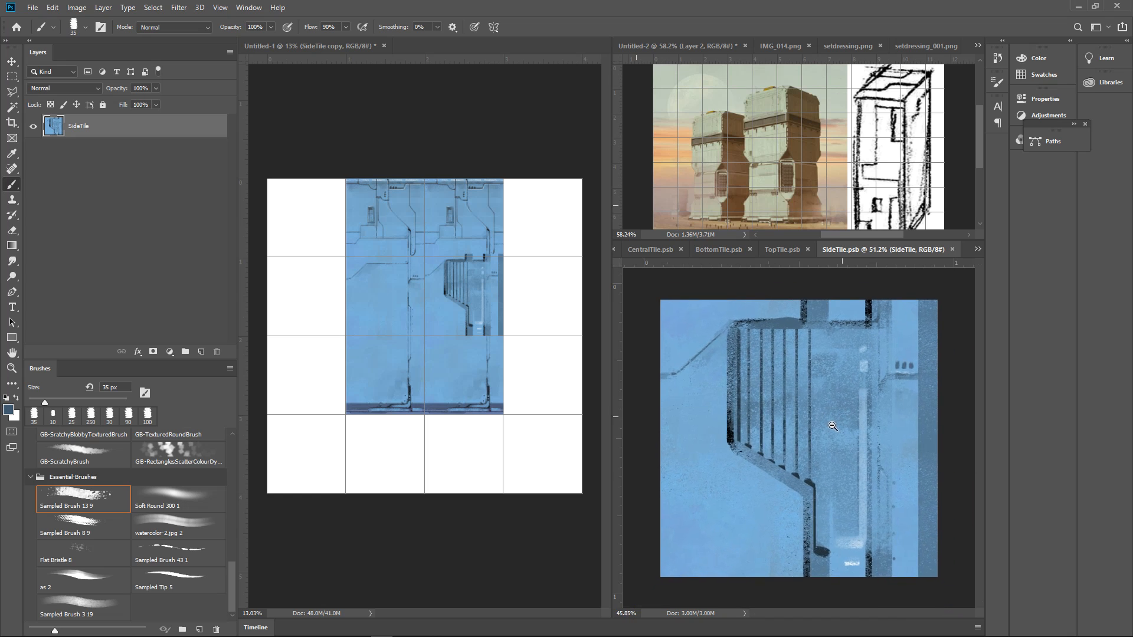
pyautogui.moveTo(832, 426)
pyautogui.mouseDown()
pyautogui.moveTo(877, 415)
pyautogui.moveTo(840, 430)
pyautogui.moveTo(818, 419)
pyautogui.mouseUp()
pyautogui.moveTo(820, 419); pyautogui.dragTo(855, 358)
pyautogui.moveTo(853, 388)
pyautogui.mouseDown()
pyautogui.moveTo(875, 323)
pyautogui.moveTo(860, 409)
pyautogui.mouseUp()
pyautogui.moveTo(847, 452)
pyautogui.mouseDown()
pyautogui.moveTo(824, 430)
pyautogui.moveTo(870, 432)
pyautogui.moveTo(851, 436)
pyautogui.mouseUp()
pyautogui.keyDown('alt'); pyautogui.click(851, 430); pyautogui.keyUp('alt')
pyautogui.moveTo(882, 493); pyautogui.dragTo(918, 493)
pyautogui.moveTo(918, 501); pyautogui.dragTo(852, 454)
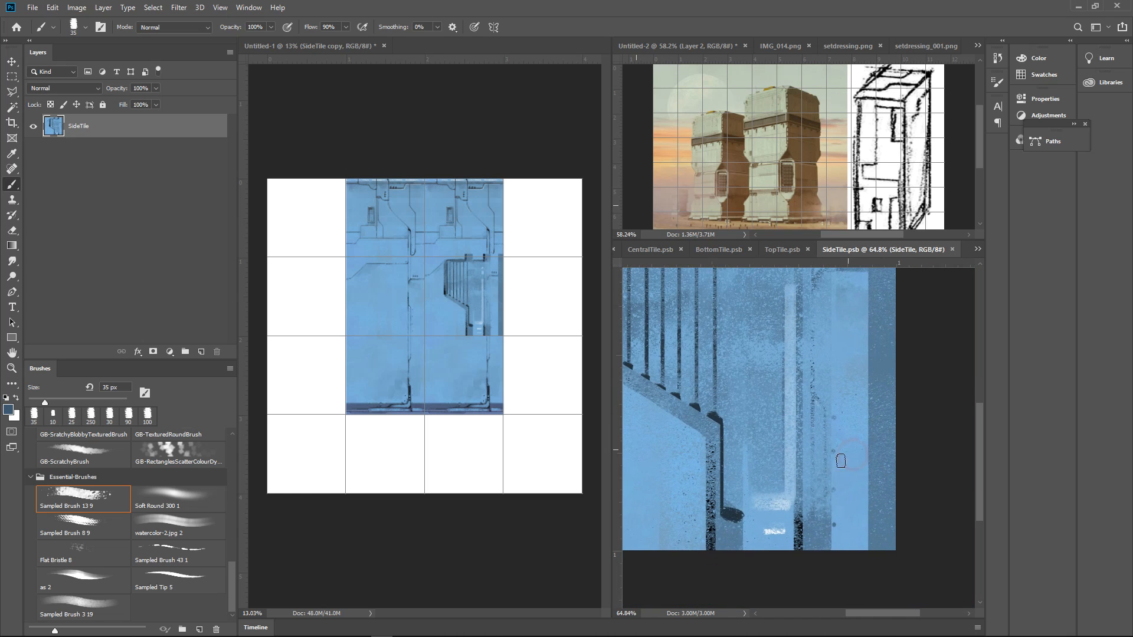
pyautogui.keyDown('alt'); pyautogui.click(801, 528); pyautogui.keyUp('alt')
pyautogui.moveTo(811, 496); pyautogui.dragTo(864, 497)
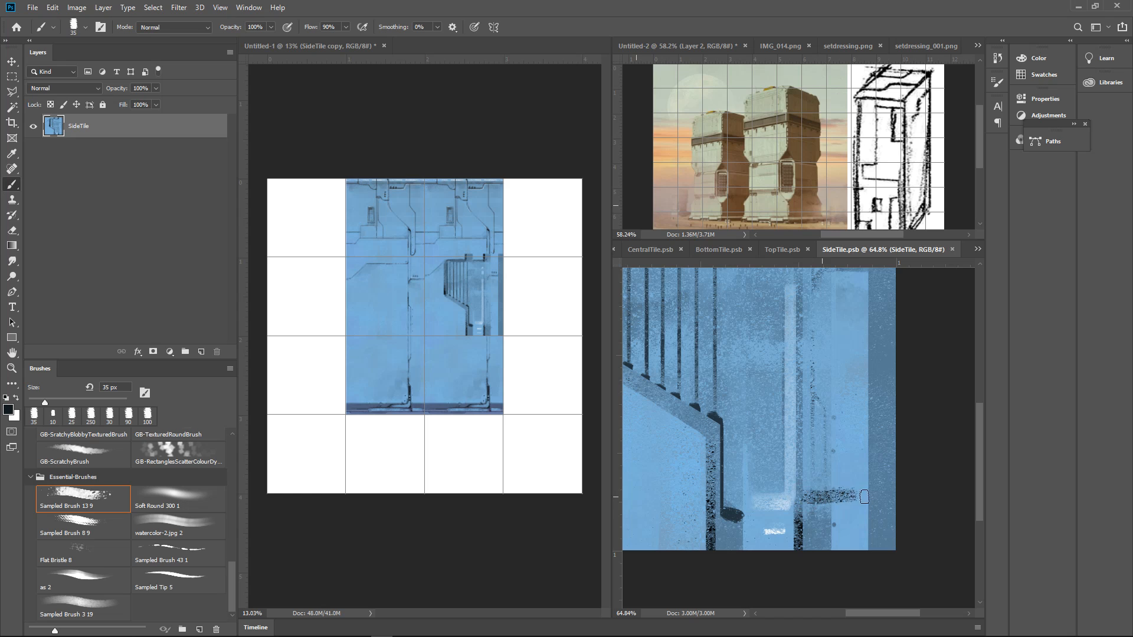
# Blend the horizontal stroke into a darker diagonal wedge that joins the tile's right-hand band, using sampled mid blues
pyautogui.keyDown('alt'); pyautogui.click(866, 482); pyautogui.keyUp('alt')
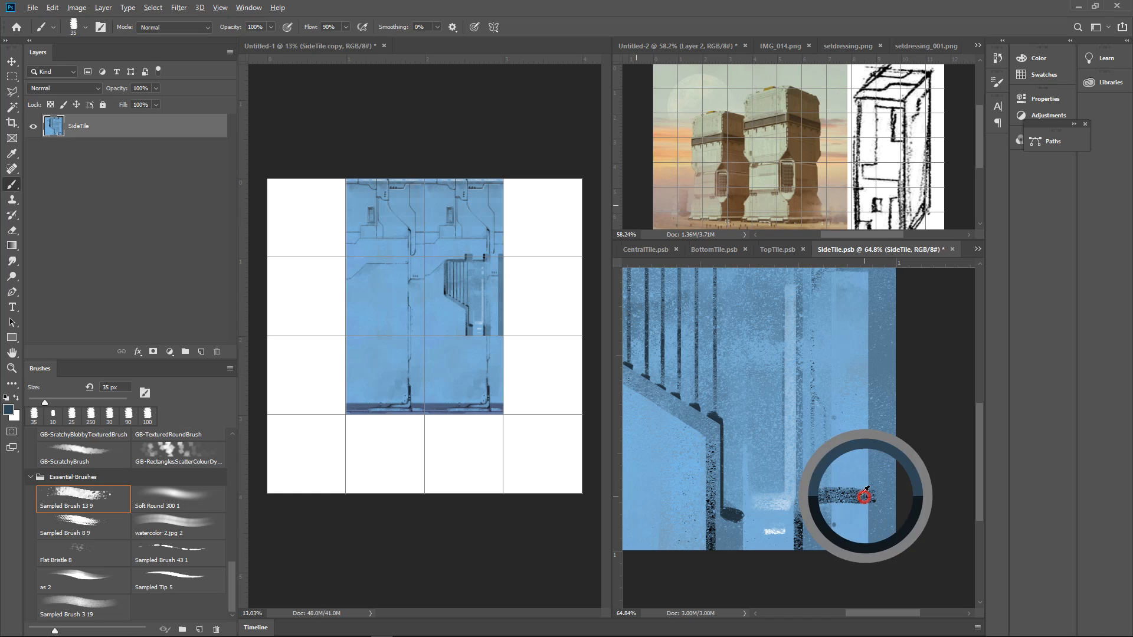
pyautogui.moveTo(834, 489)
pyautogui.mouseDown()
pyautogui.moveTo(871, 454)
pyautogui.moveTo(853, 479)
pyautogui.moveTo(872, 461)
pyautogui.moveTo(855, 489)
pyautogui.mouseUp()
pyautogui.keyDown('alt'); pyautogui.click(870, 462); pyautogui.keyUp('alt')
pyautogui.keyDown('alt'); pyautogui.click(871, 494); pyautogui.keyUp('alt')
pyautogui.keyDown('alt'); pyautogui.click(838, 492); pyautogui.keyUp('alt')
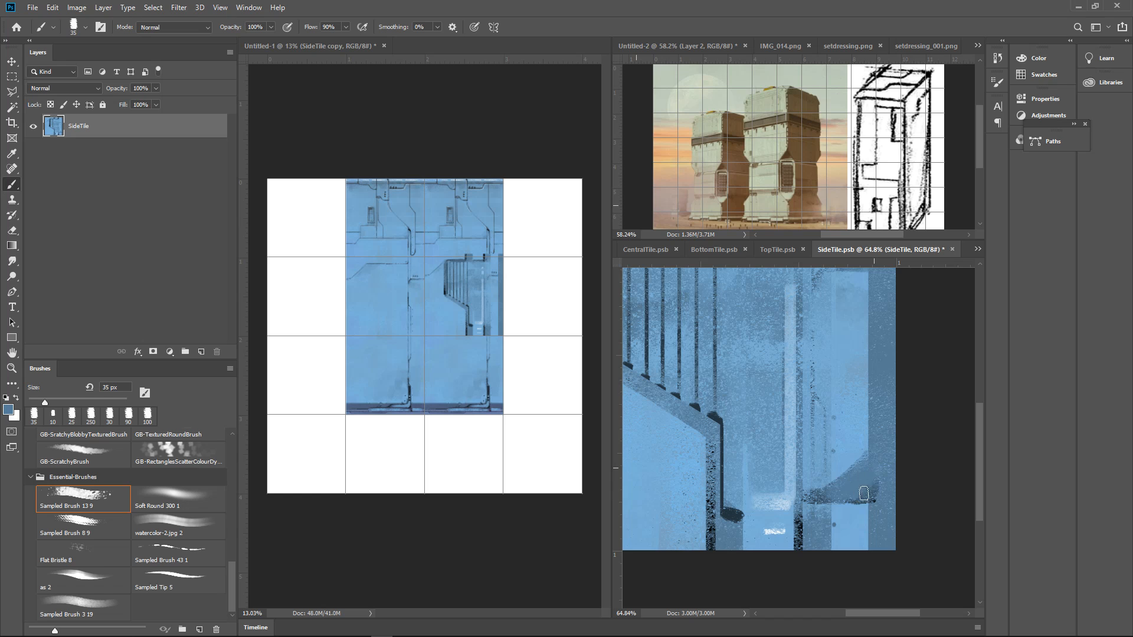
# Paint the area below the diagonal wedge in the sampled mid blue, reaching the tile's right edge, and save SideTile
pyautogui.moveTo(891, 486); pyautogui.dragTo(925, 465)
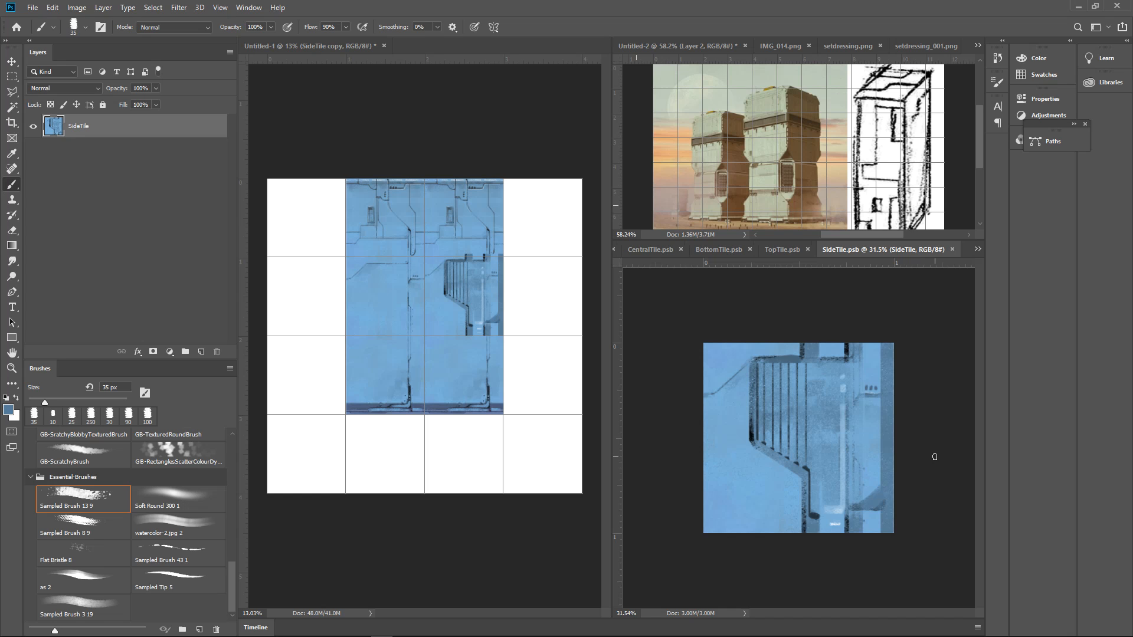
pyautogui.moveTo(847, 486); pyautogui.dragTo(845, 404)
pyautogui.moveTo(703, 409)
pyautogui.mouseDown()
pyautogui.moveTo(707, 461)
pyautogui.moveTo(766, 458)
pyautogui.moveTo(706, 468)
pyautogui.moveTo(744, 459)
pyautogui.moveTo(755, 412)
pyautogui.mouseUp()
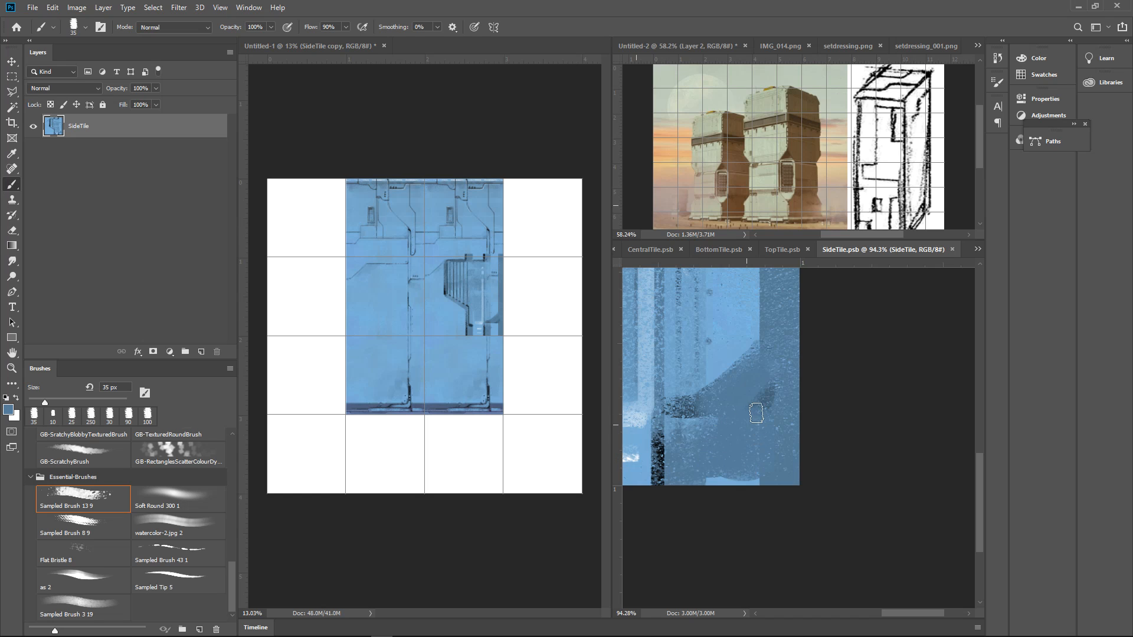
pyautogui.moveTo(825, 399); pyautogui.dragTo(806, 415)
pyautogui.hotkey('ctrl', 's')
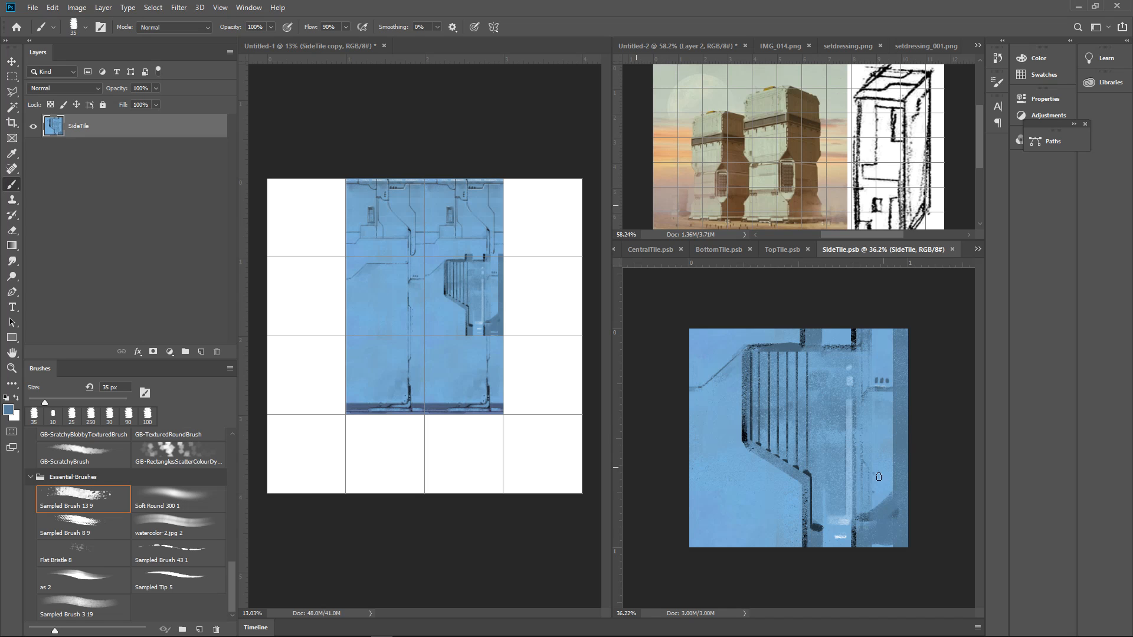
# Paint a light blue shape along the lower right corner of SideTile beneath the wedge with a 15 px brush, and save
pyautogui.moveTo(872, 520); pyautogui.dragTo(922, 518)
pyautogui.moveTo(915, 511); pyautogui.dragTo(866, 439)
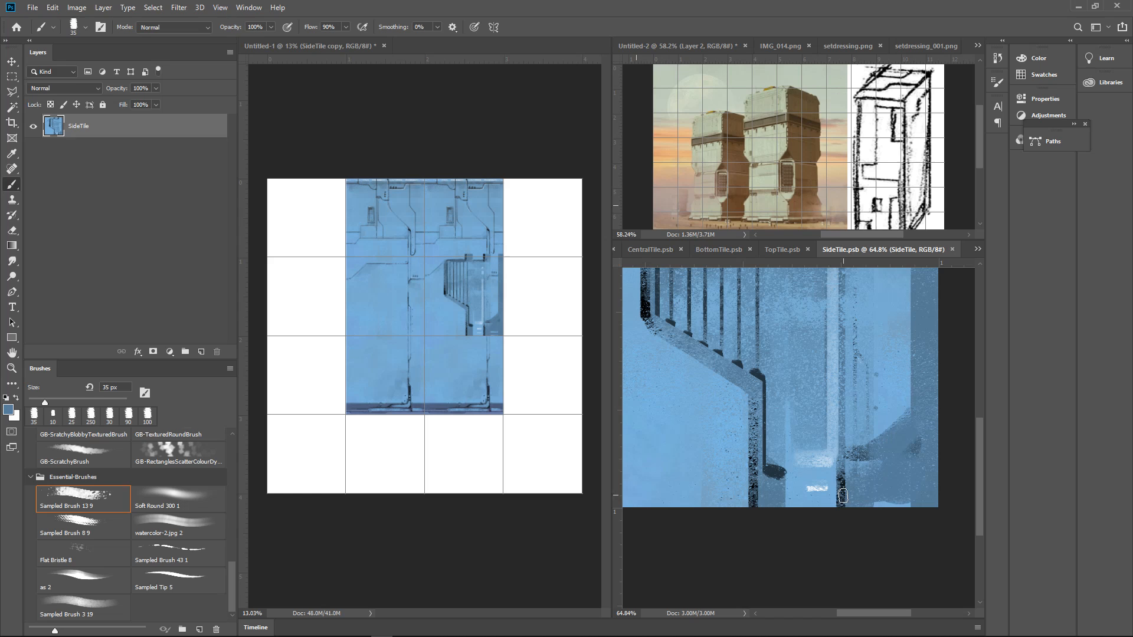
pyautogui.press('[')
pyautogui.press('[')
pyautogui.moveTo(849, 505)
pyautogui.mouseDown()
pyautogui.moveTo(925, 504)
pyautogui.moveTo(859, 505)
pyautogui.moveTo(926, 503)
pyautogui.moveTo(886, 504)
pyautogui.moveTo(934, 466)
pyautogui.mouseUp()
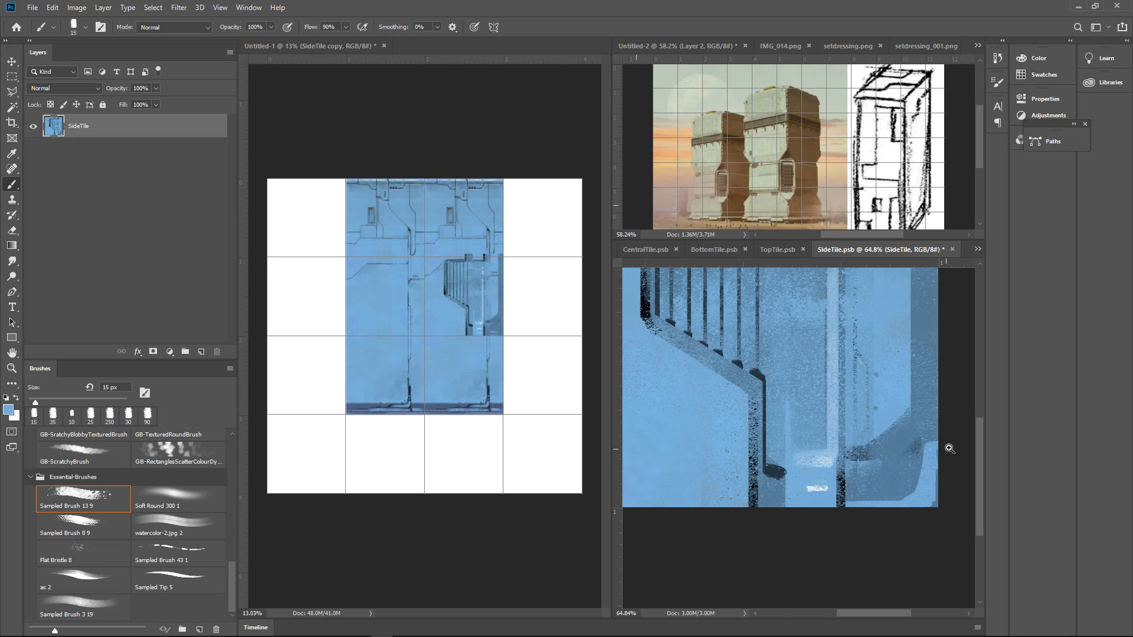
pyautogui.moveTo(949, 448); pyautogui.dragTo(948, 457)
pyautogui.hotkey('ctrl', 's')
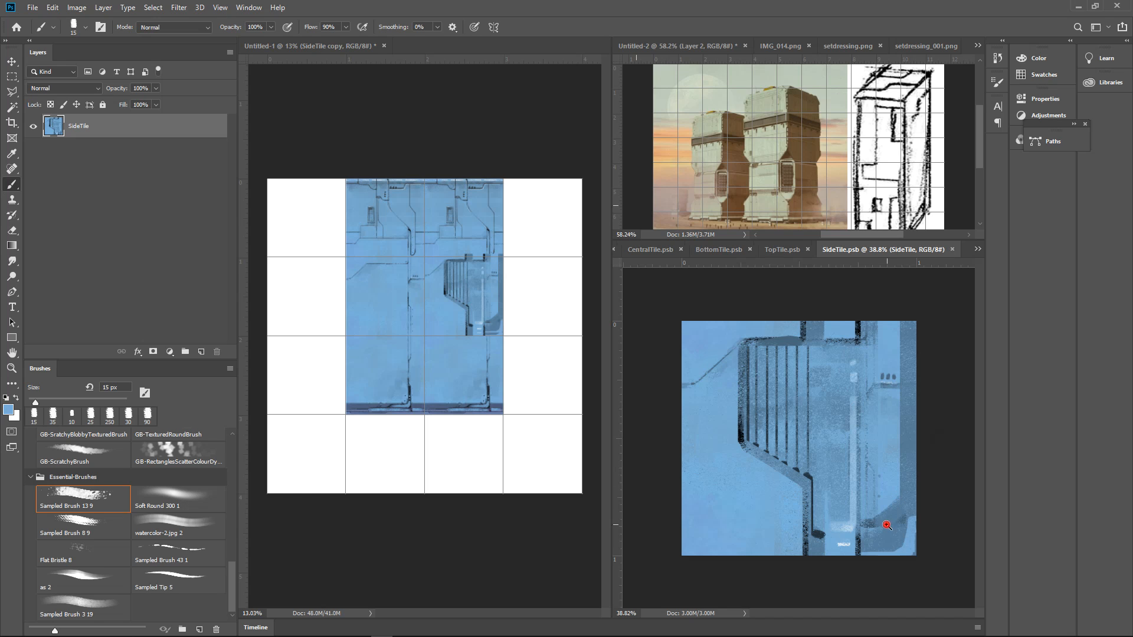
# Duplicate the SideTile copy layer in Untitled-1 and place the duplicate one grid cell lower to check the vertical repeat
pyautogui.moveTo(886, 522); pyautogui.dragTo(928, 442)
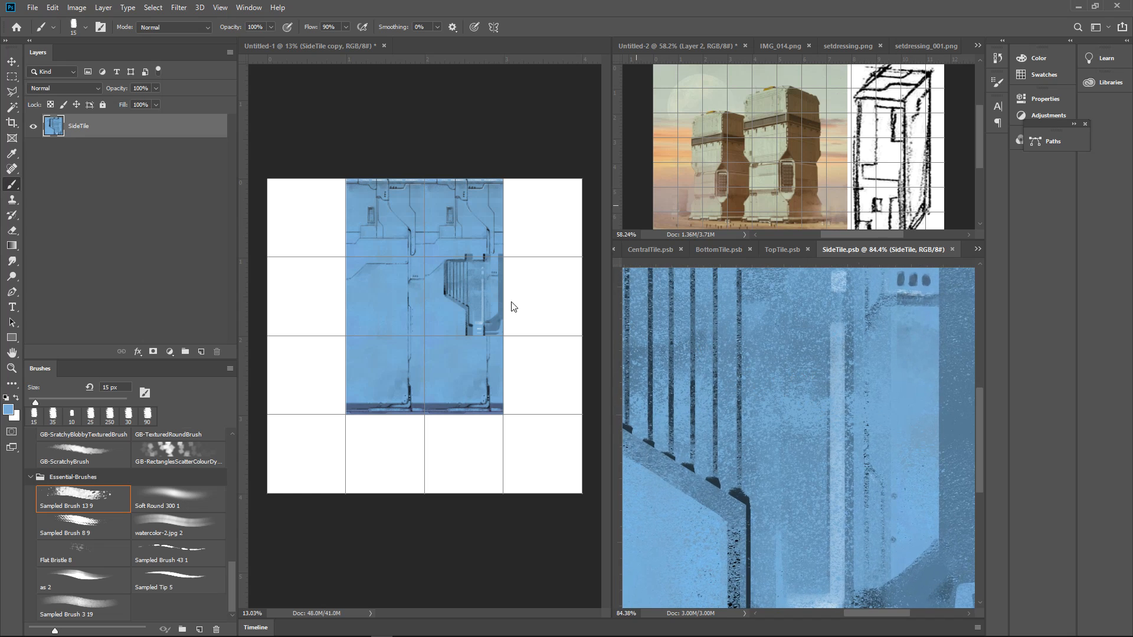
pyautogui.press('v')
pyautogui.click(469, 309)
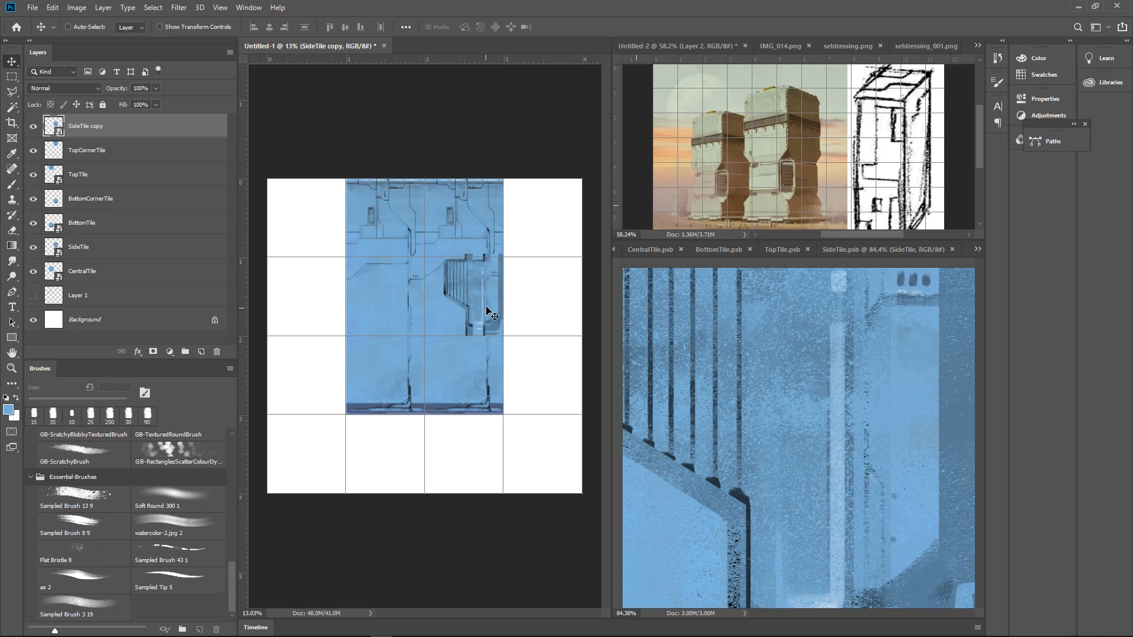
pyautogui.click(487, 306)
pyautogui.moveTo(487, 307); pyautogui.dragTo(551, 293)
pyautogui.moveTo(490, 313); pyautogui.dragTo(497, 429)
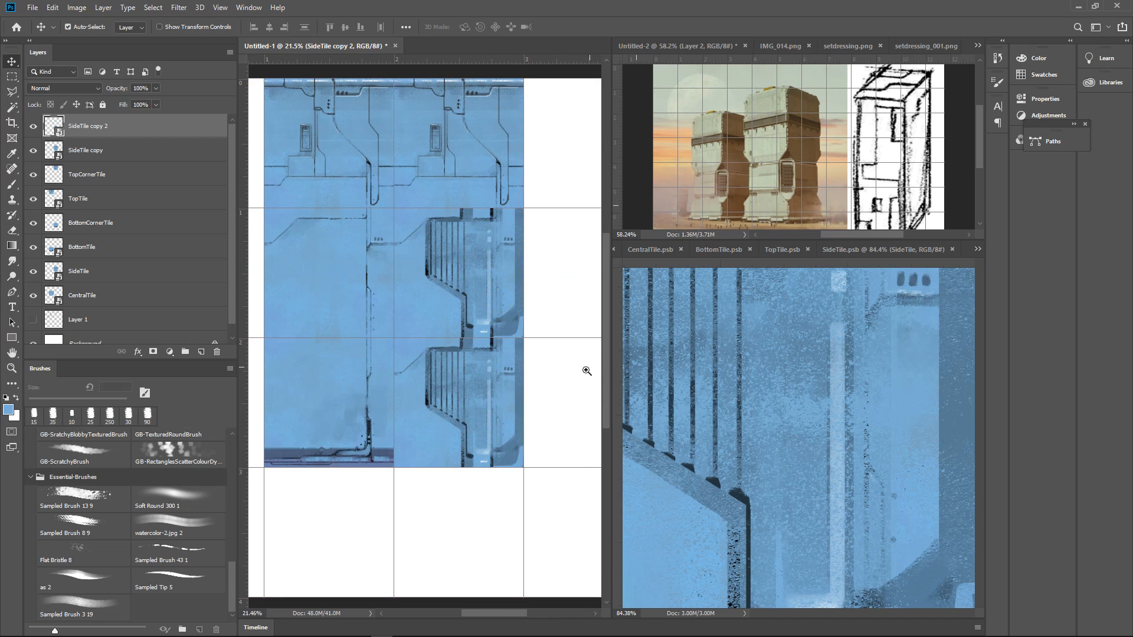
# Undo the diagonal wedge and lower-corner painting in SideTile back to the plain horizontal stroke, and save the tile
pyautogui.moveTo(587, 374); pyautogui.dragTo(561, 408)
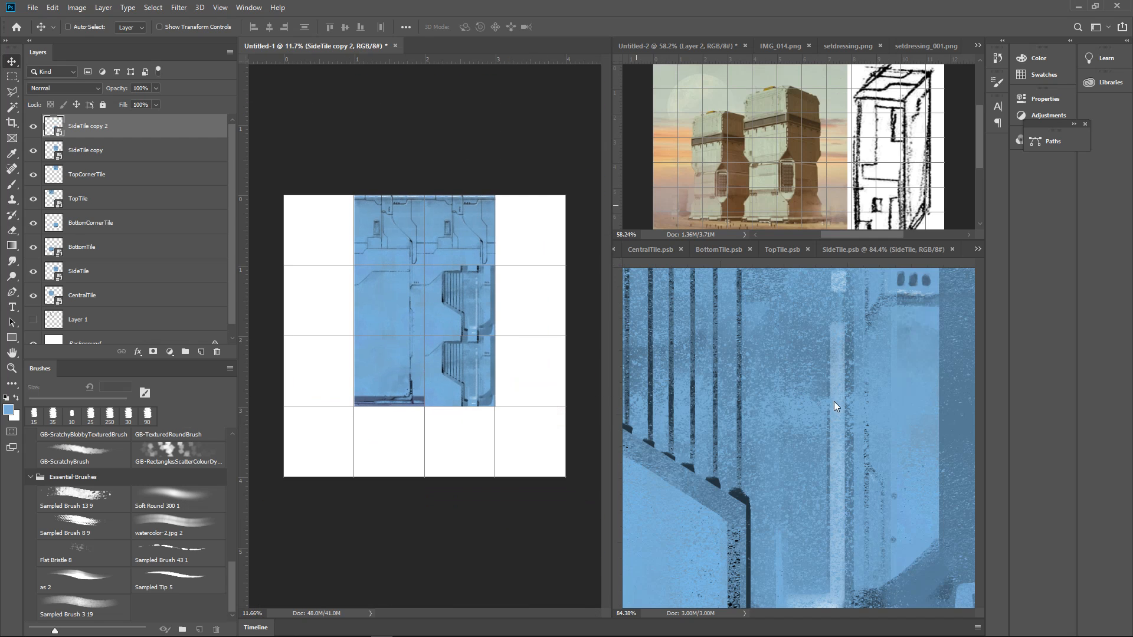
pyautogui.moveTo(834, 401); pyautogui.dragTo(830, 406)
pyautogui.hotkey('ctrl', 'z')
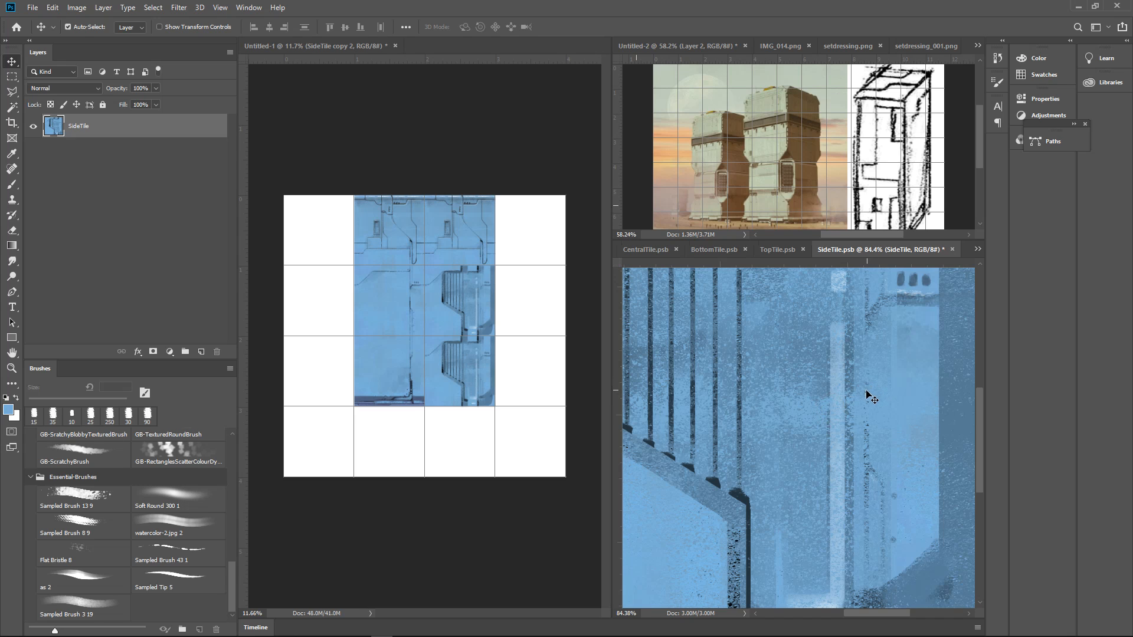
pyautogui.moveTo(846, 421); pyautogui.dragTo(831, 429)
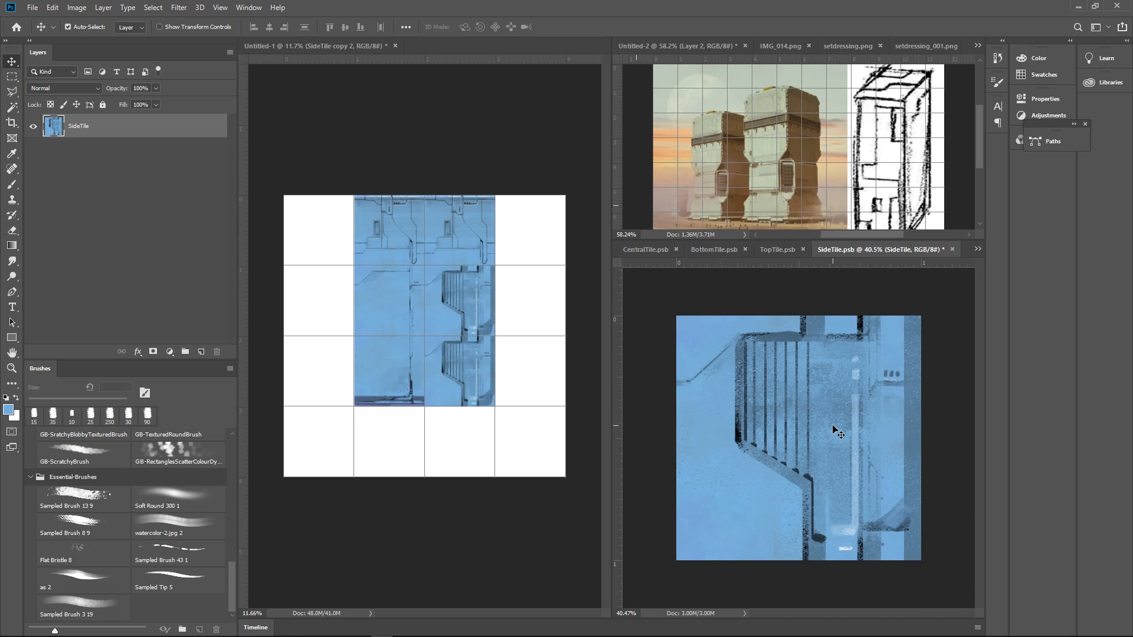
pyautogui.hotkey('ctrl', 'z')
pyautogui.hotkey('ctrl', 'z')
pyautogui.hotkey('ctrl', 'z')
pyautogui.hotkey('ctrl', 's')
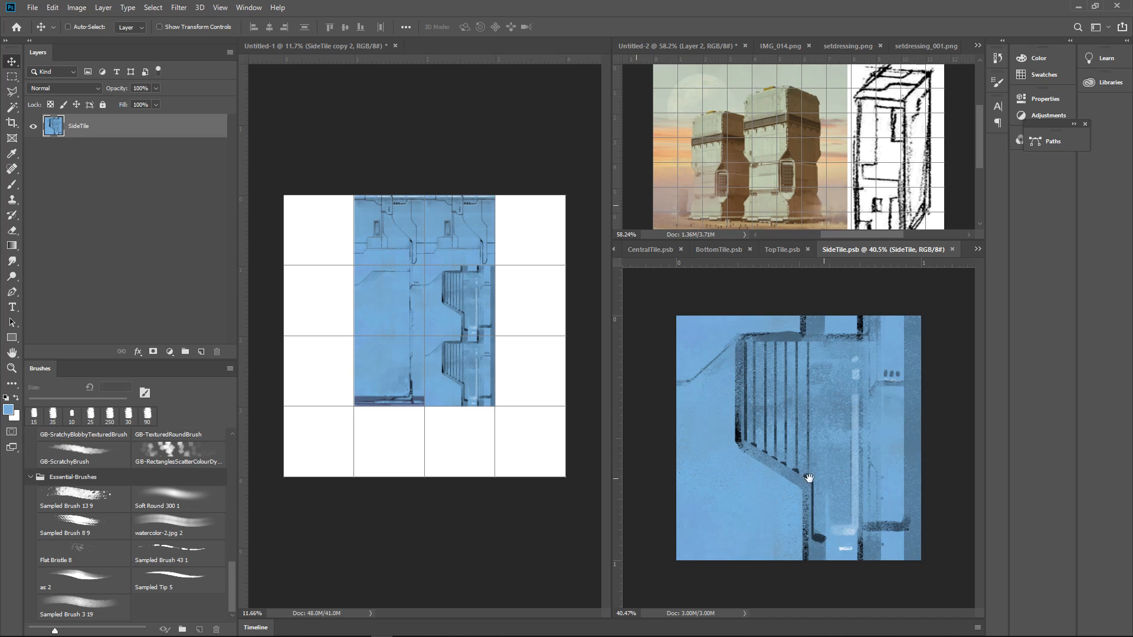
# Paint black corner accents on the horizontal stroke with the 8 px Sampled Brush 13 9, curving it into the dark vertical line below
pyautogui.moveTo(885, 523); pyautogui.dragTo(938, 560)
pyautogui.moveTo(938, 567); pyautogui.dragTo(870, 460)
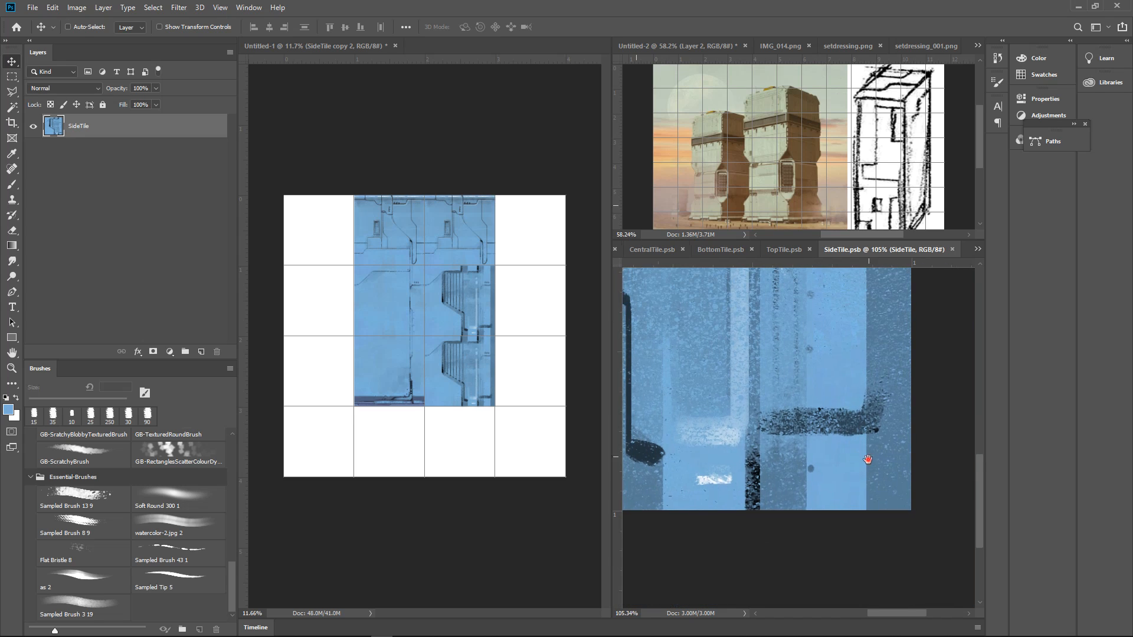
pyautogui.press('d')
pyautogui.press('b')
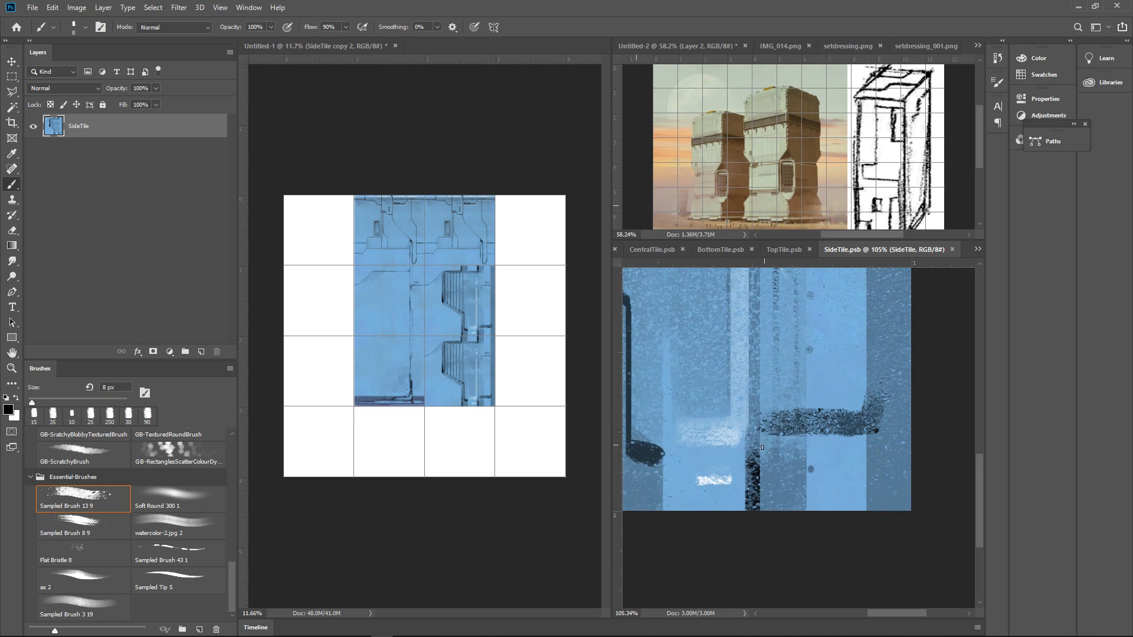
pyautogui.moveTo(760, 453); pyautogui.dragTo(789, 432)
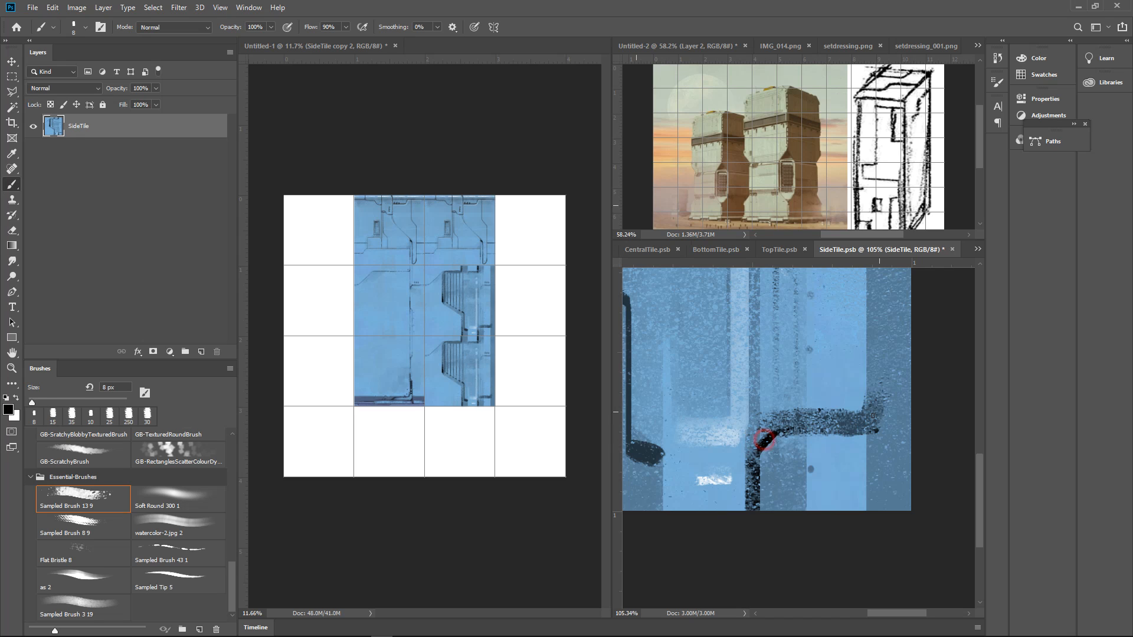
pyautogui.moveTo(862, 427)
pyautogui.mouseDown()
pyautogui.moveTo(879, 420)
pyautogui.moveTo(864, 469)
pyautogui.mouseUp()
pyautogui.moveTo(875, 447); pyautogui.dragTo(842, 456)
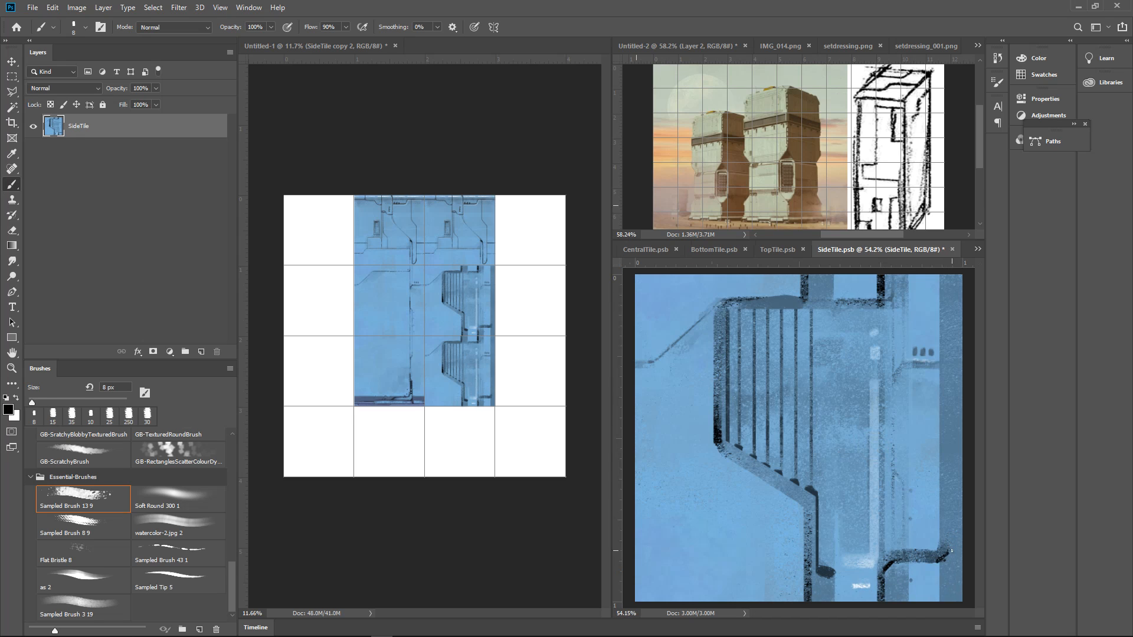
# Paint a black vertical line up from the horizontal stroke's end, extend it over SideTile's full height, and save
pyautogui.moveTo(949, 552); pyautogui.dragTo(951, 306)
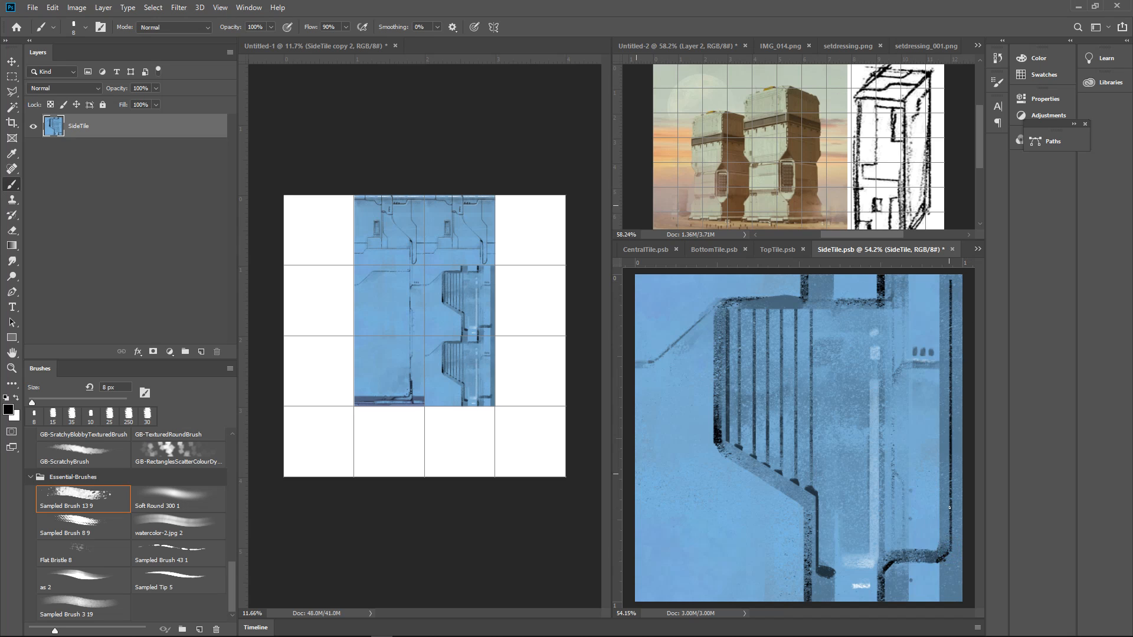
pyautogui.moveTo(949, 601); pyautogui.dragTo(956, 245)
pyautogui.hotkey('ctrl', 's')
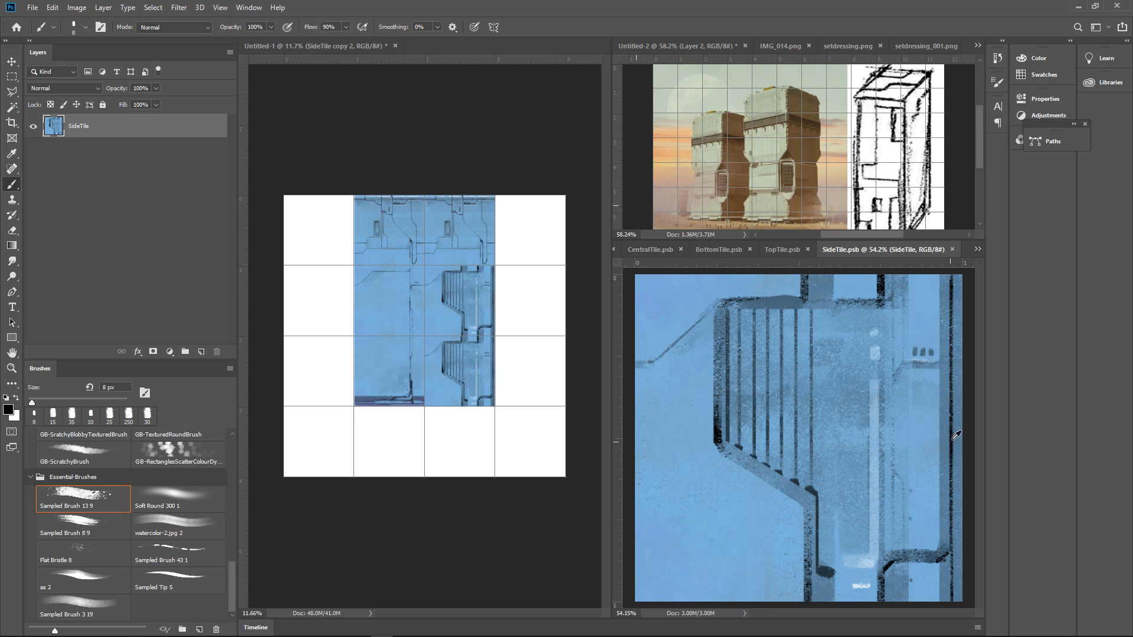
# Paint a sampled light blue strip down SideTile's right edge with the 8 px brush and view it in Untitled-1
pyautogui.keyDown('alt'); pyautogui.click(940, 463); pyautogui.keyUp('alt')
pyautogui.scroll(-2, 928, 552)
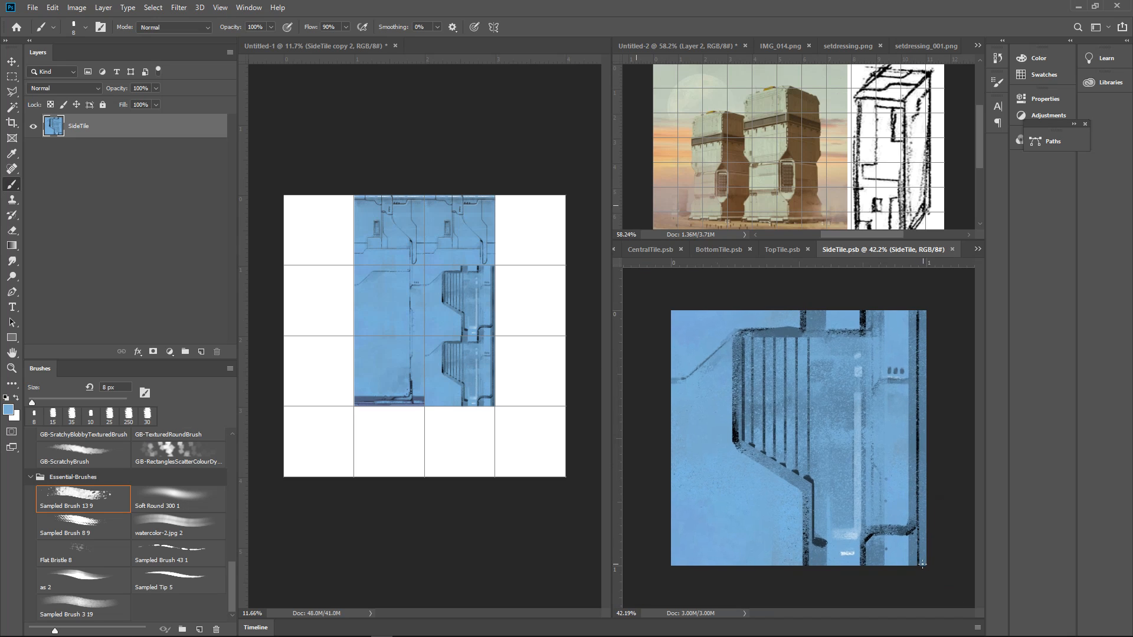
pyautogui.moveTo(922, 565); pyautogui.dragTo(922, 315)
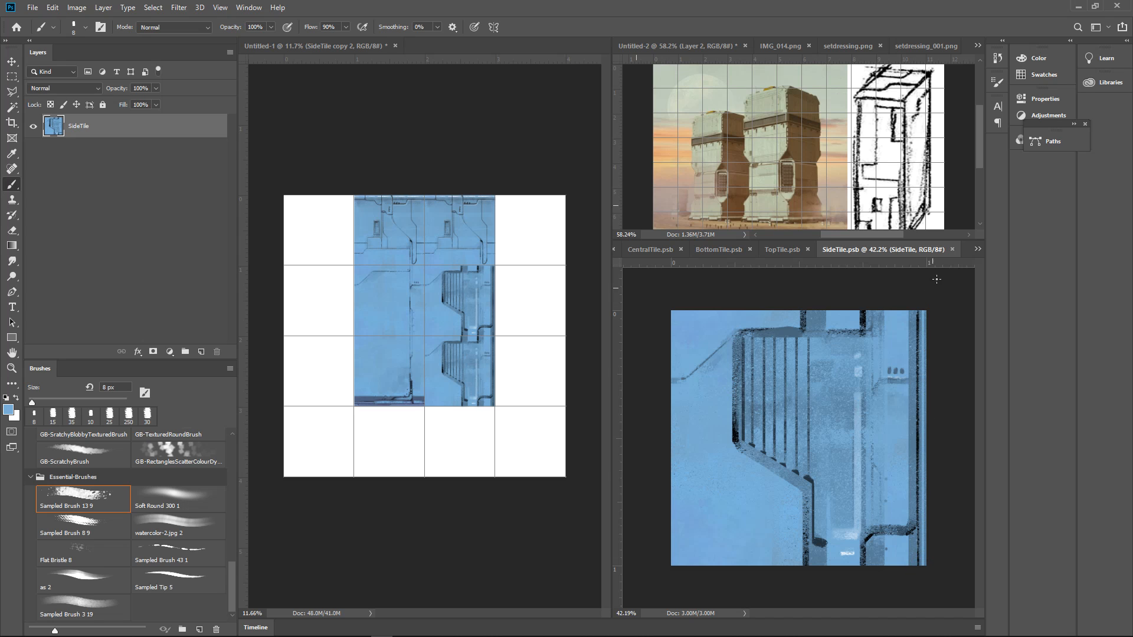
pyautogui.click(537, 330)
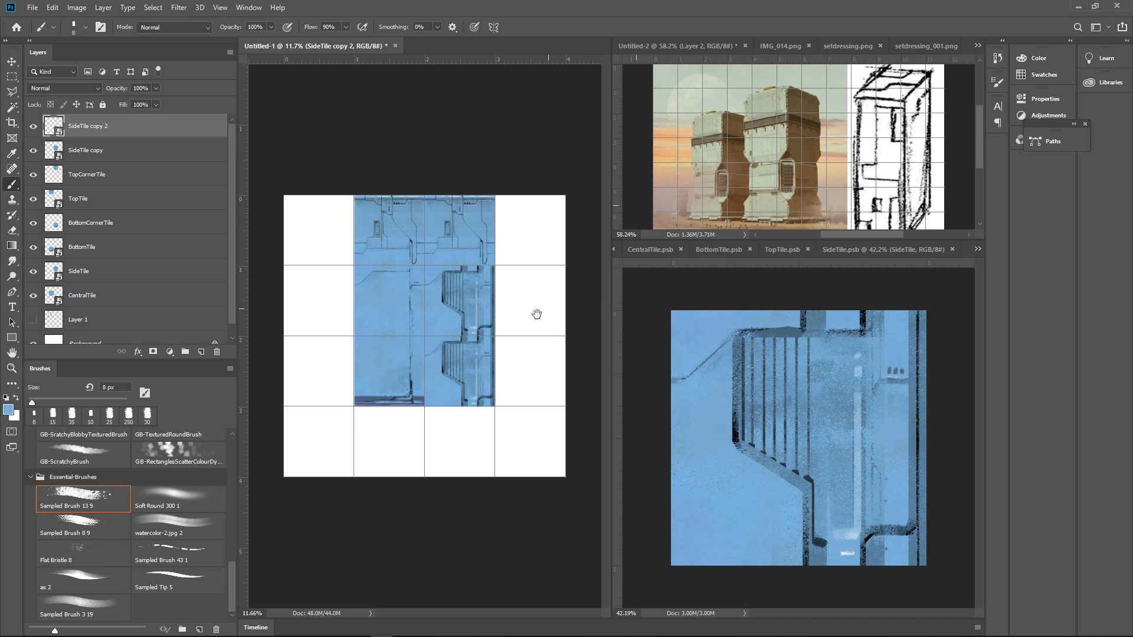
pyautogui.moveTo(511, 328); pyautogui.dragTo(580, 293)
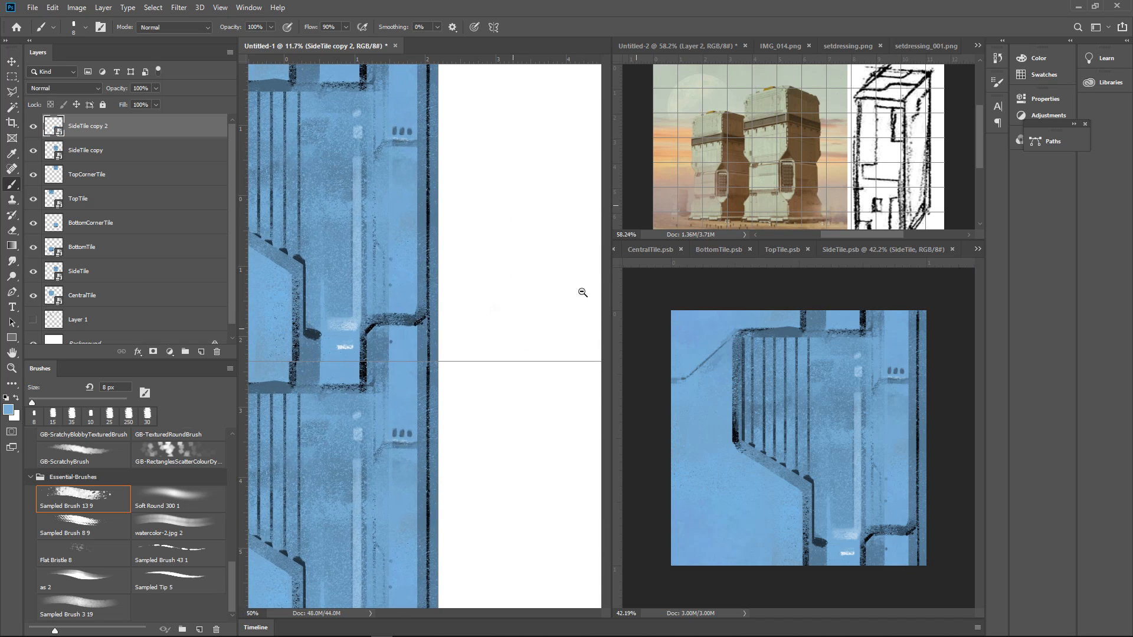
# Save SideTile again and inspect the right edge where its copies stack in Untitled-1
pyautogui.click(950, 435)
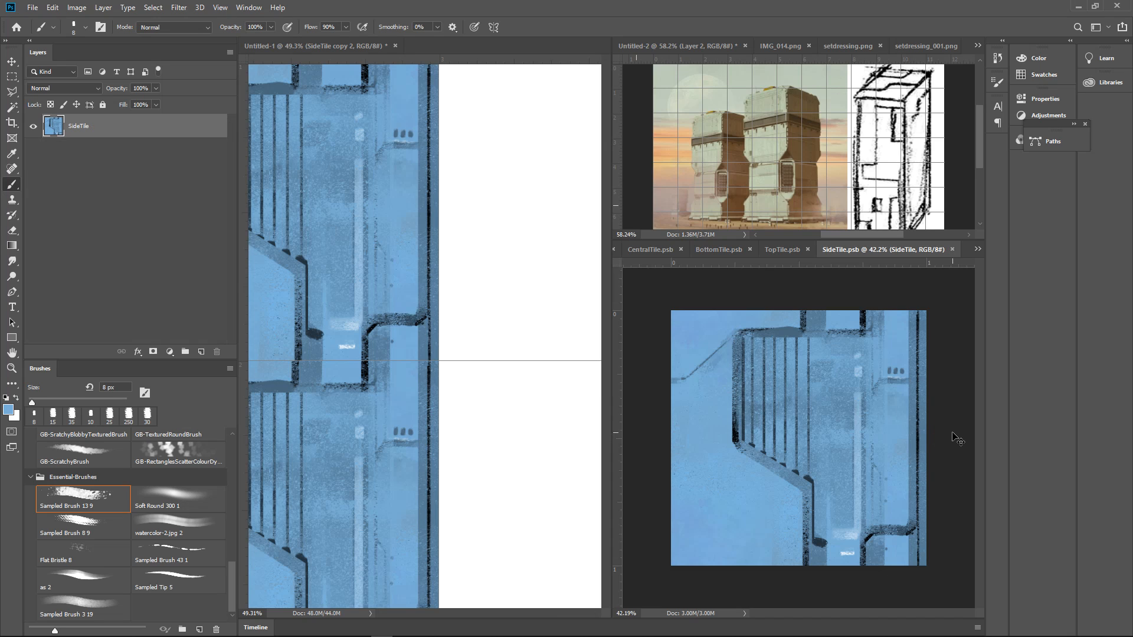
pyautogui.hotkey('ctrl', 'z')
pyautogui.hotkey('ctrl', 'a')
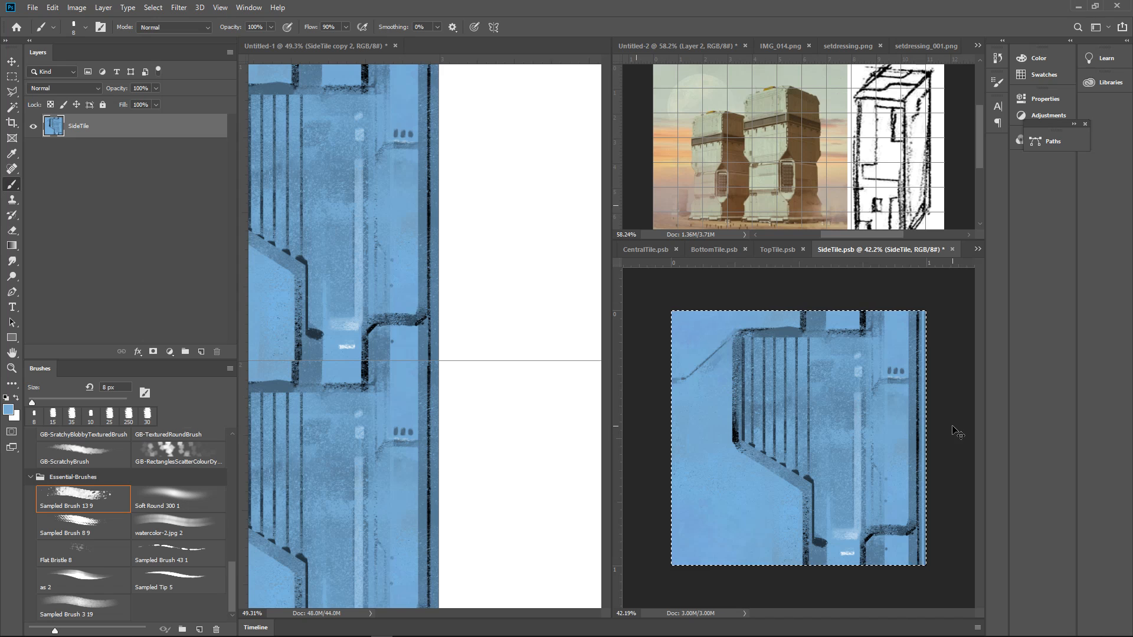
pyautogui.hotkey('ctrl', 's')
pyautogui.click(498, 286)
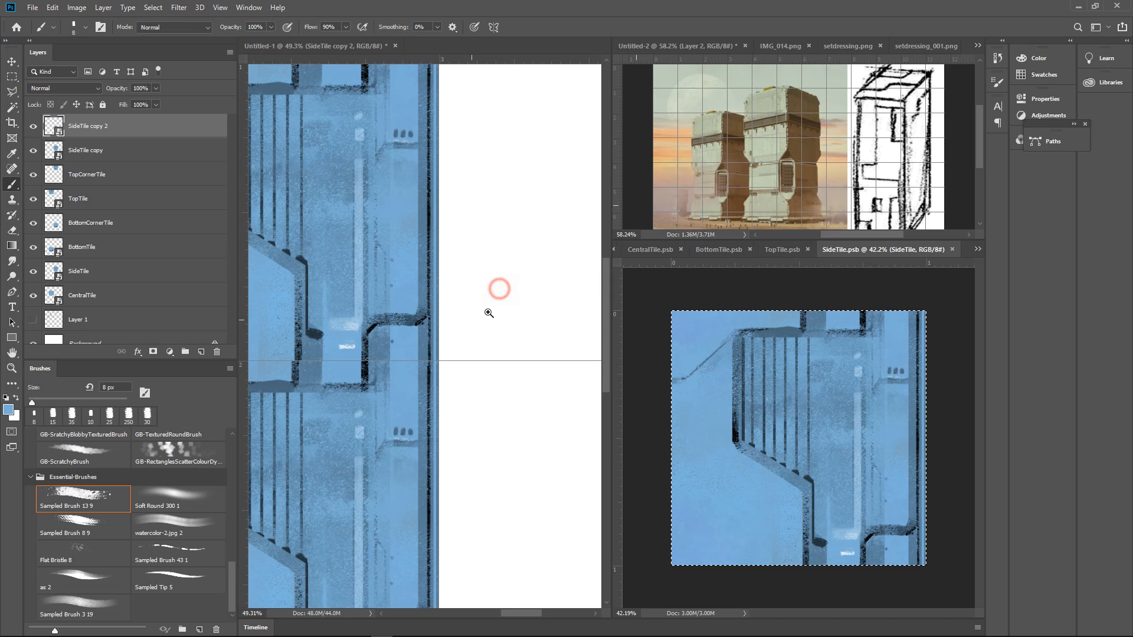
pyautogui.keyDown('alt'); pyautogui.click(513, 303); pyautogui.keyUp('alt')
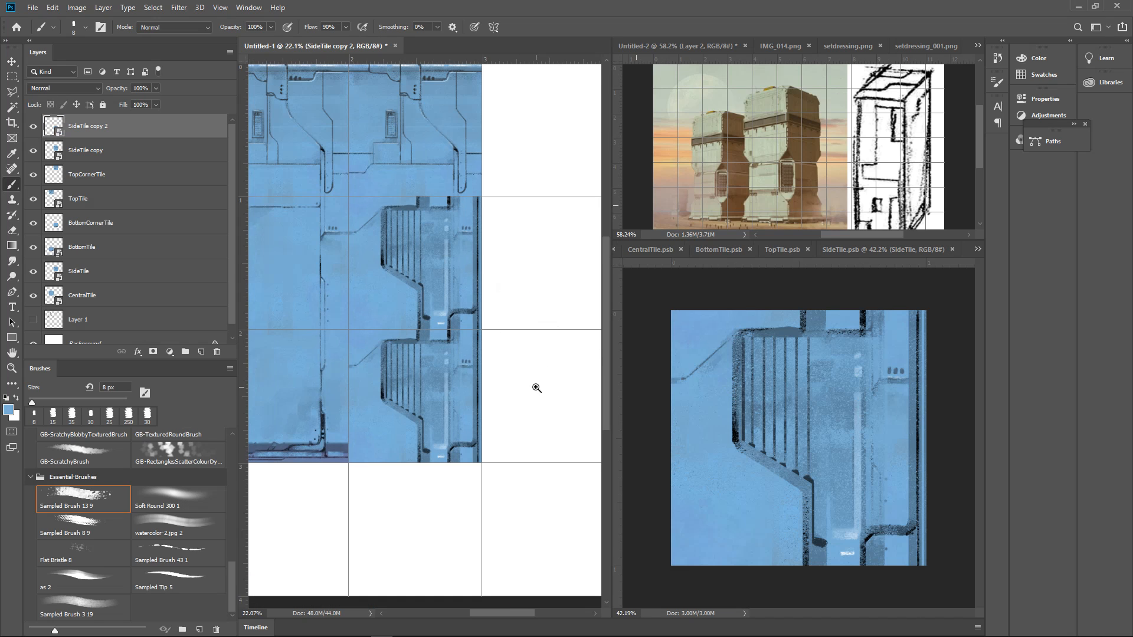
pyautogui.moveTo(536, 388)
pyautogui.mouseDown()
pyautogui.moveTo(521, 405)
pyautogui.moveTo(561, 387)
pyautogui.moveTo(539, 387)
pyautogui.mouseUp()
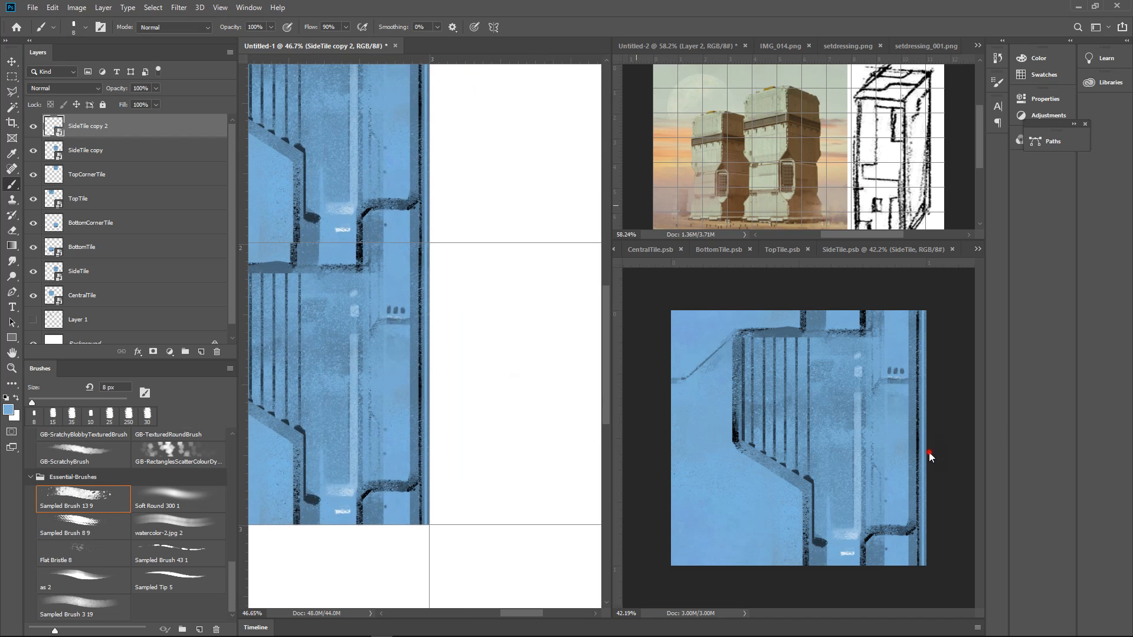
# Paint short black horizontal ticks across the light strip on SideTile's right edge at uneven intervals with the 8 px brush
pyautogui.moveTo(929, 452)
pyautogui.mouseDown()
pyautogui.moveTo(936, 445)
pyautogui.moveTo(912, 445)
pyautogui.mouseUp()
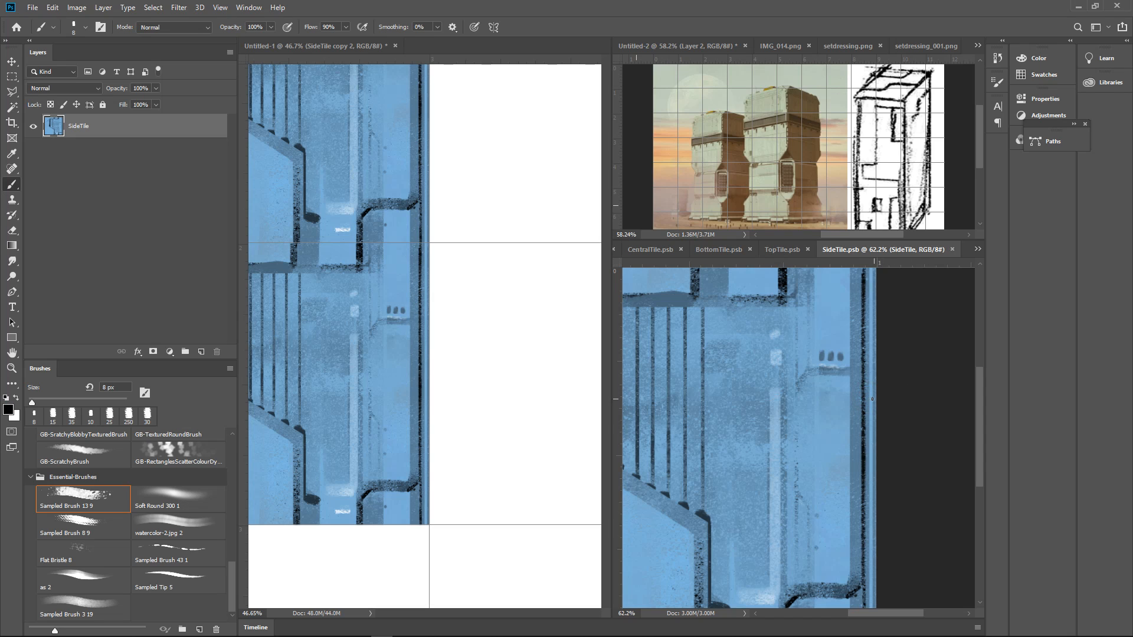
pyautogui.moveTo(872, 400)
pyautogui.mouseDown()
pyautogui.moveTo(889, 437)
pyautogui.moveTo(863, 451)
pyautogui.moveTo(878, 475)
pyautogui.mouseUp()
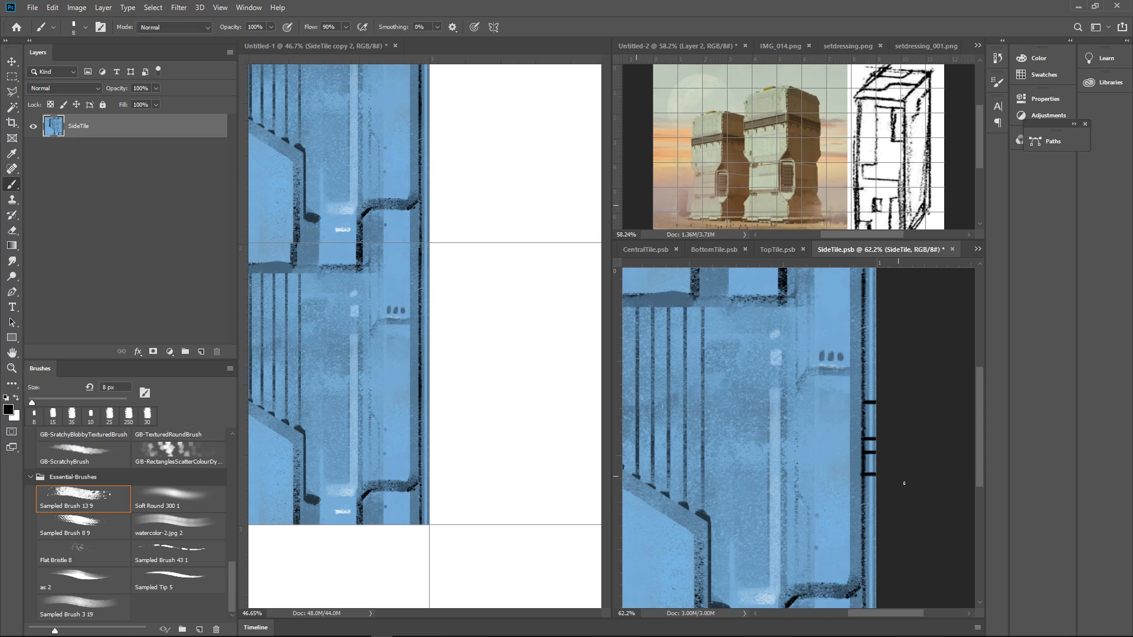
pyautogui.moveTo(867, 550); pyautogui.dragTo(879, 551)
pyautogui.scroll(-3, 883, 515)
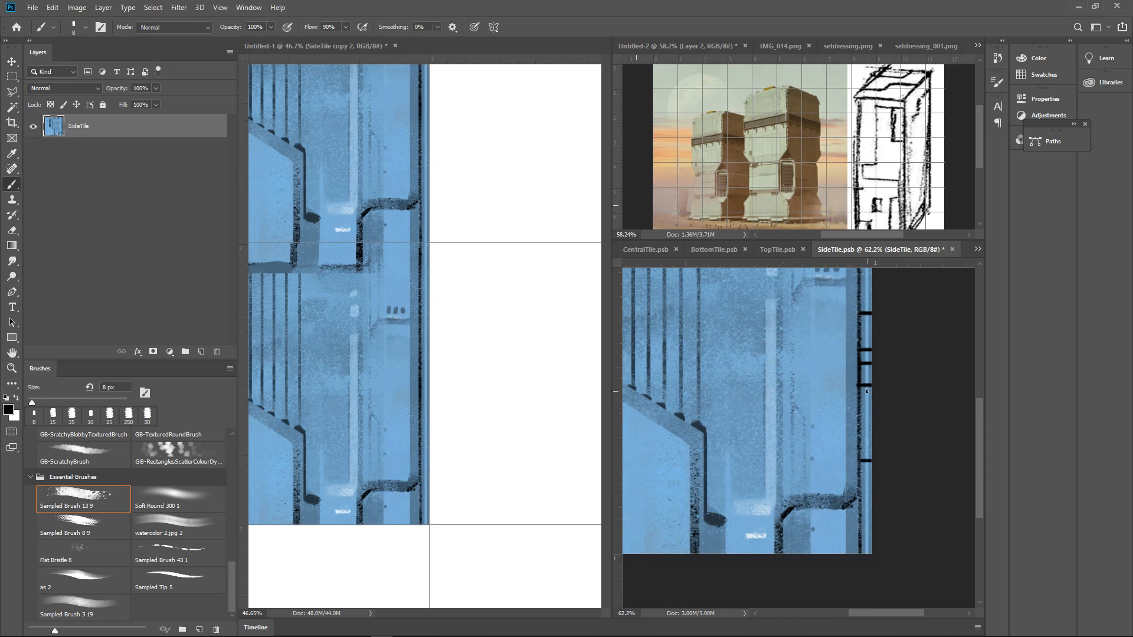
pyautogui.moveTo(863, 388); pyautogui.dragTo(863, 451)
pyautogui.moveTo(860, 521); pyautogui.dragTo(873, 528)
pyautogui.moveTo(912, 464)
pyautogui.mouseDown()
pyautogui.moveTo(943, 399)
pyautogui.moveTo(824, 506)
pyautogui.mouseUp()
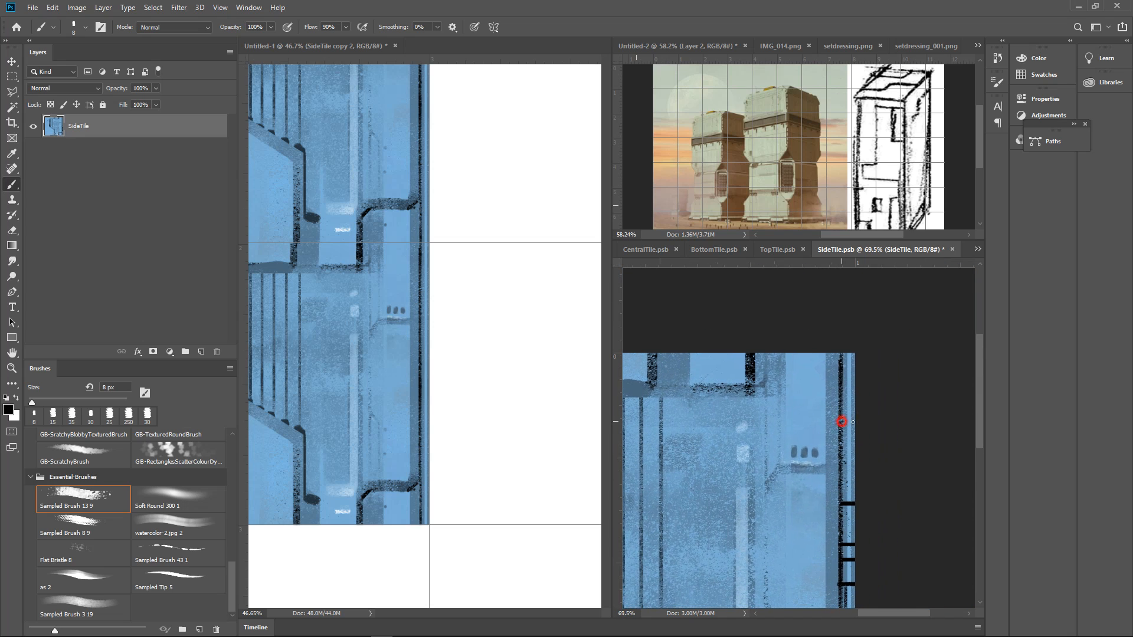
pyautogui.moveTo(842, 421); pyautogui.dragTo(856, 421)
pyautogui.moveTo(843, 382); pyautogui.dragTo(892, 399)
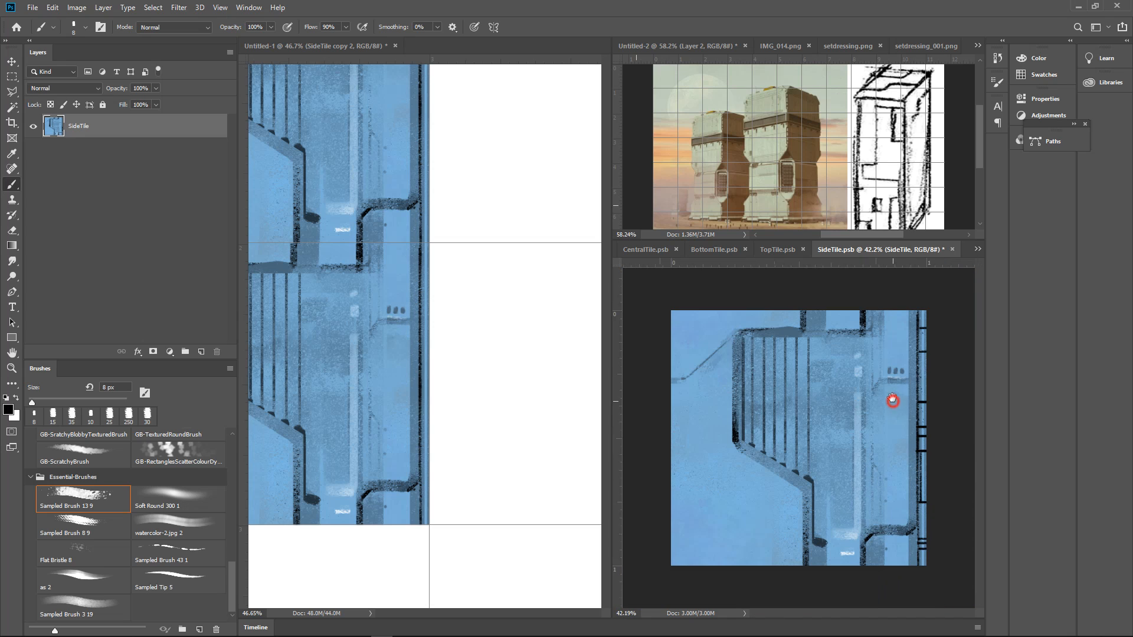
# Try shading SideTile's right-edge strip in black with the Sampled Brush 13 9 enlarged to 60 px
pyautogui.press(']')
pyautogui.press(']')
pyautogui.press(']')
pyautogui.press(']')
pyautogui.press(']')
pyautogui.press(']')
pyautogui.press(']')
pyautogui.press(']')
pyautogui.press(']')
pyautogui.press(']')
pyautogui.moveTo(925, 306)
pyautogui.mouseDown()
pyautogui.moveTo(917, 588)
pyautogui.moveTo(947, 420)
pyautogui.moveTo(951, 294)
pyautogui.mouseUp()
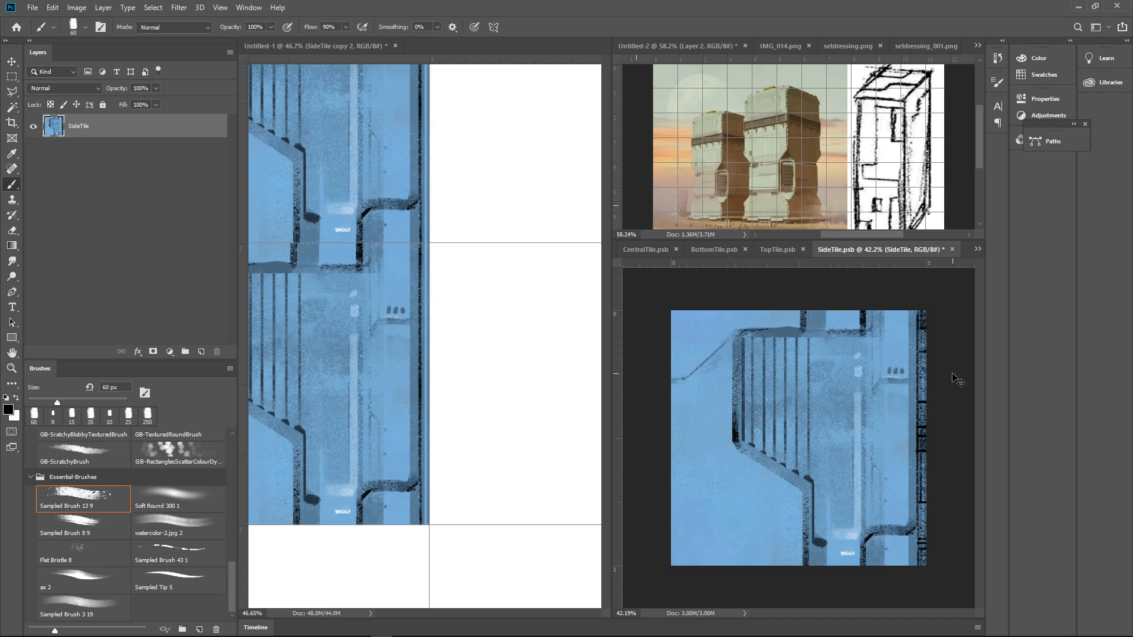
pyautogui.hotkey('ctrl', 'z')
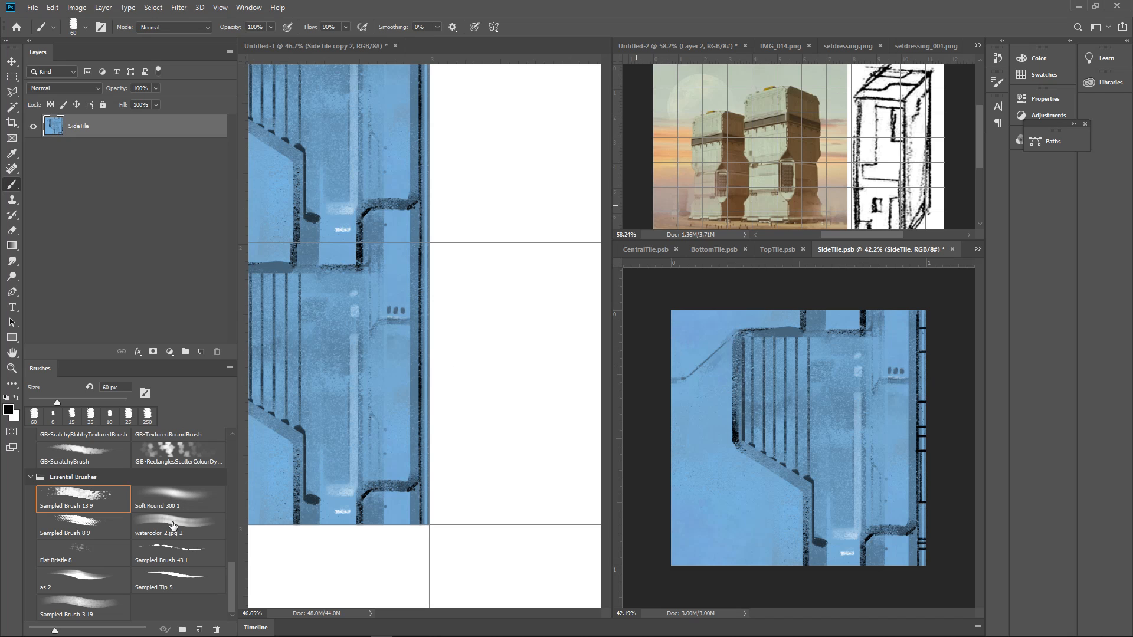
# Darken SideTile's right-edge strip using the black 60 px Hard Round Pressure Opacity brush, save, and check the stack in Untitled-1
pyautogui.click(233, 500)
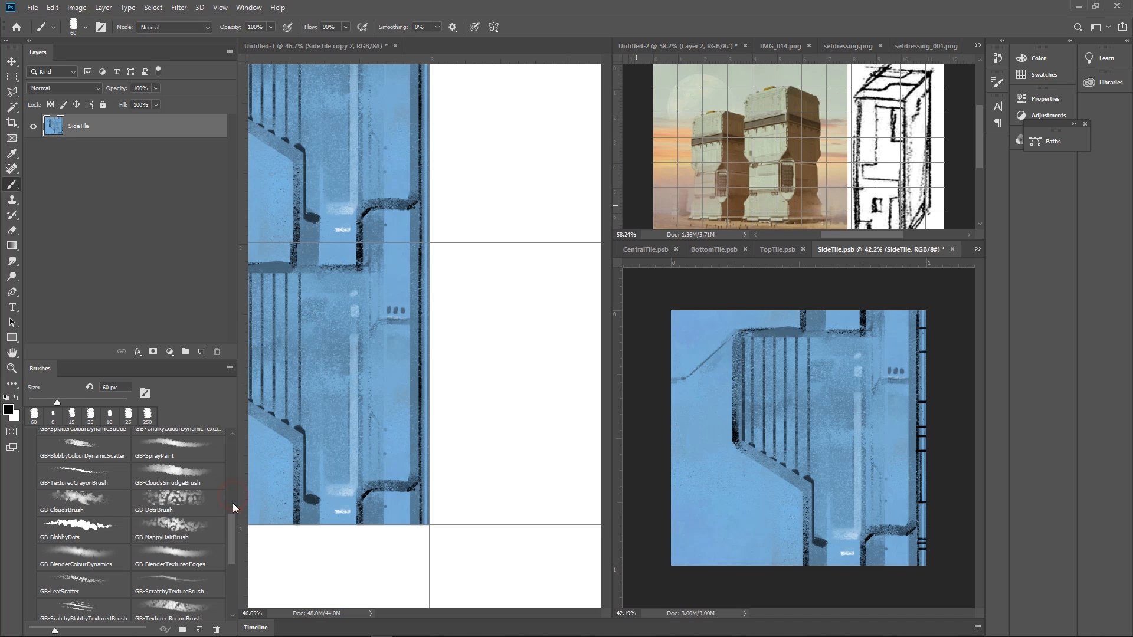
pyautogui.moveTo(232, 518); pyautogui.dragTo(222, 438)
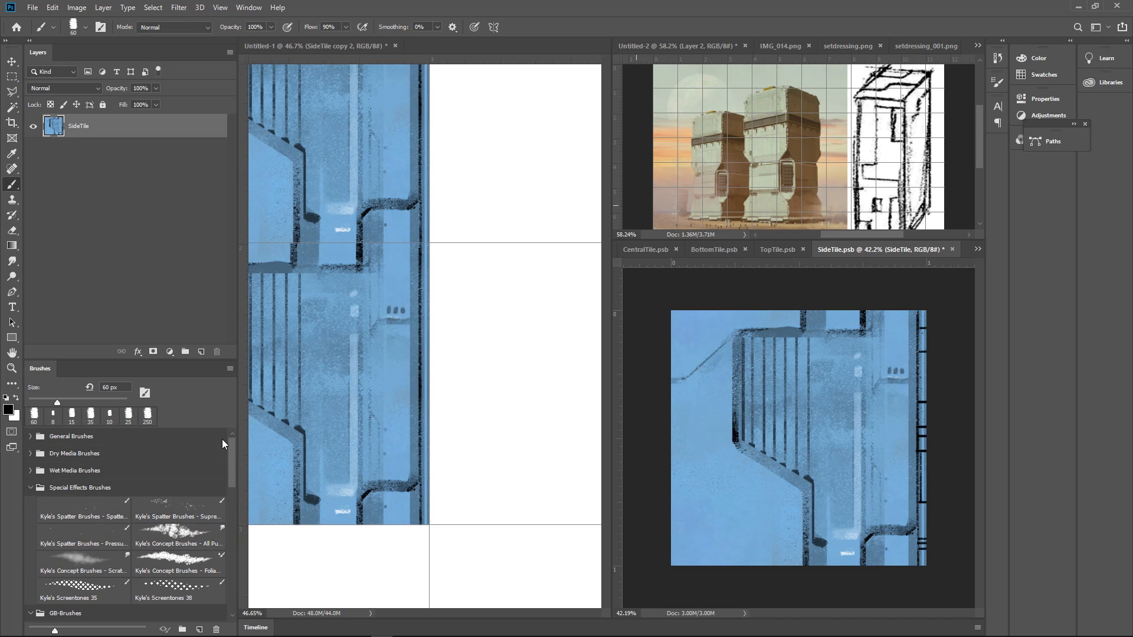
pyautogui.click(33, 438)
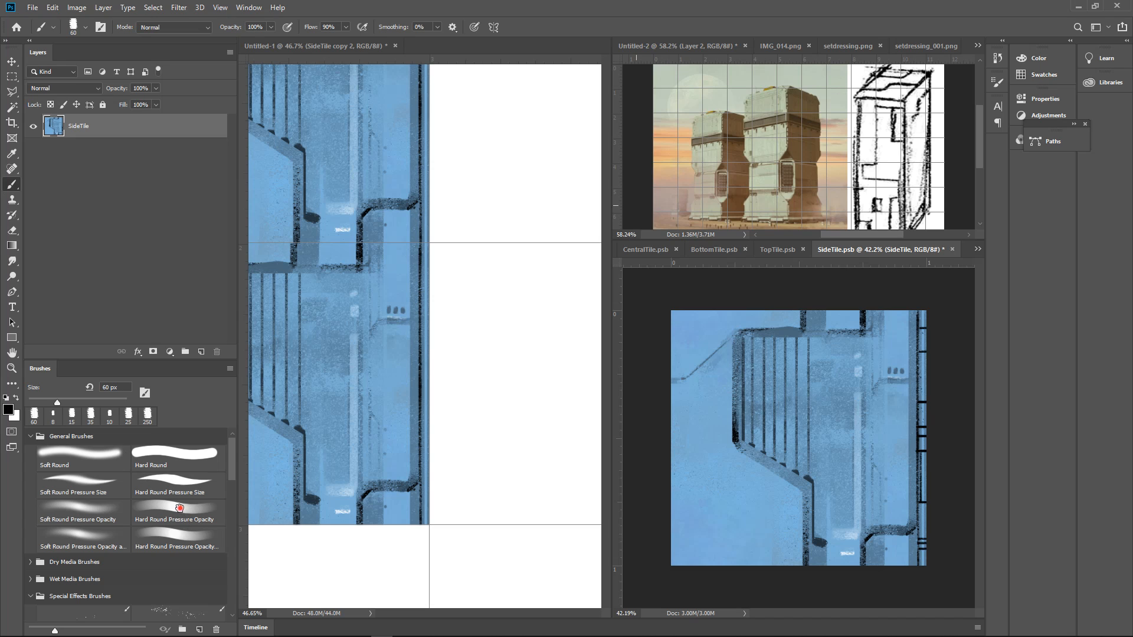
pyautogui.click(179, 508)
pyautogui.moveTo(927, 308); pyautogui.dragTo(924, 565)
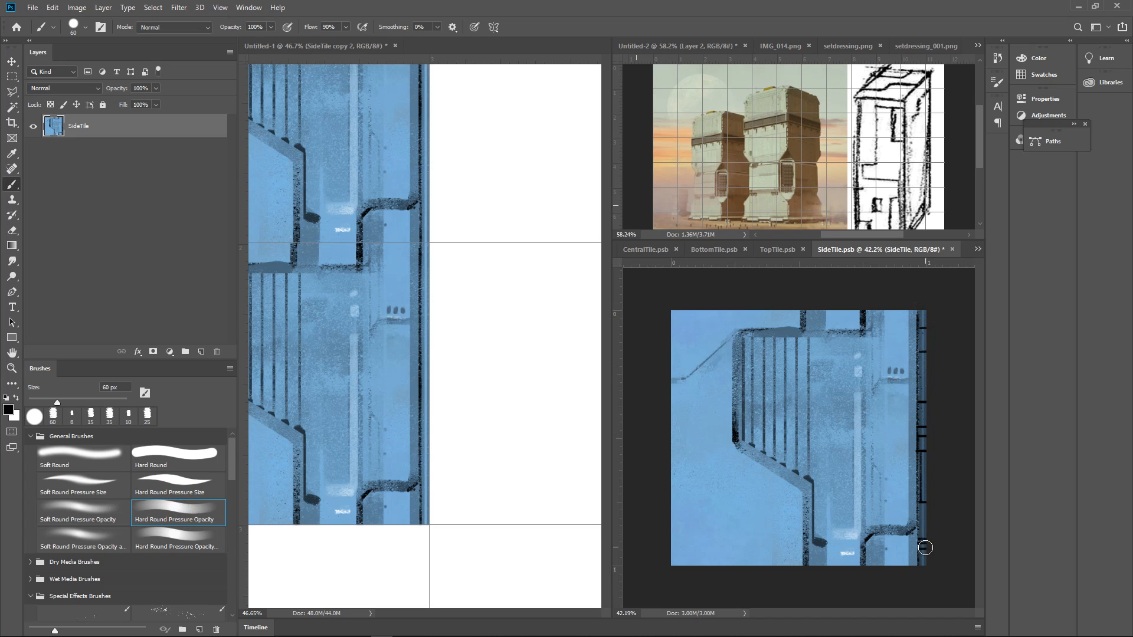
pyautogui.hotkey('ctrl', 's')
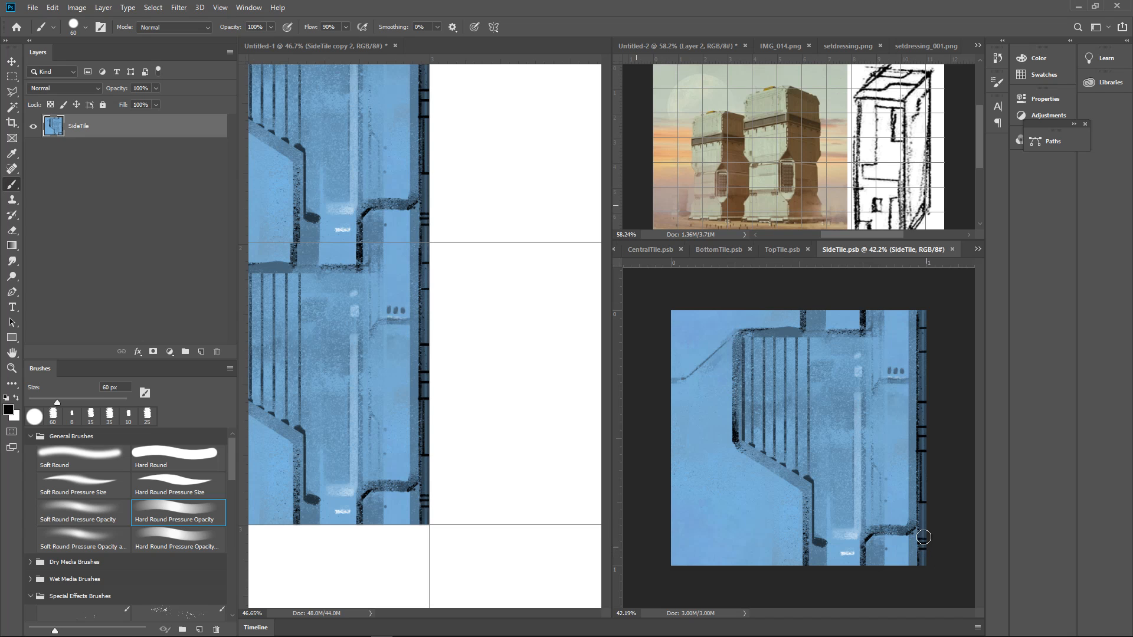
pyautogui.click(556, 362)
pyautogui.moveTo(559, 356)
pyautogui.mouseDown()
pyautogui.moveTo(523, 369)
pyautogui.moveTo(533, 381)
pyautogui.moveTo(523, 388)
pyautogui.moveTo(571, 372)
pyautogui.mouseUp()
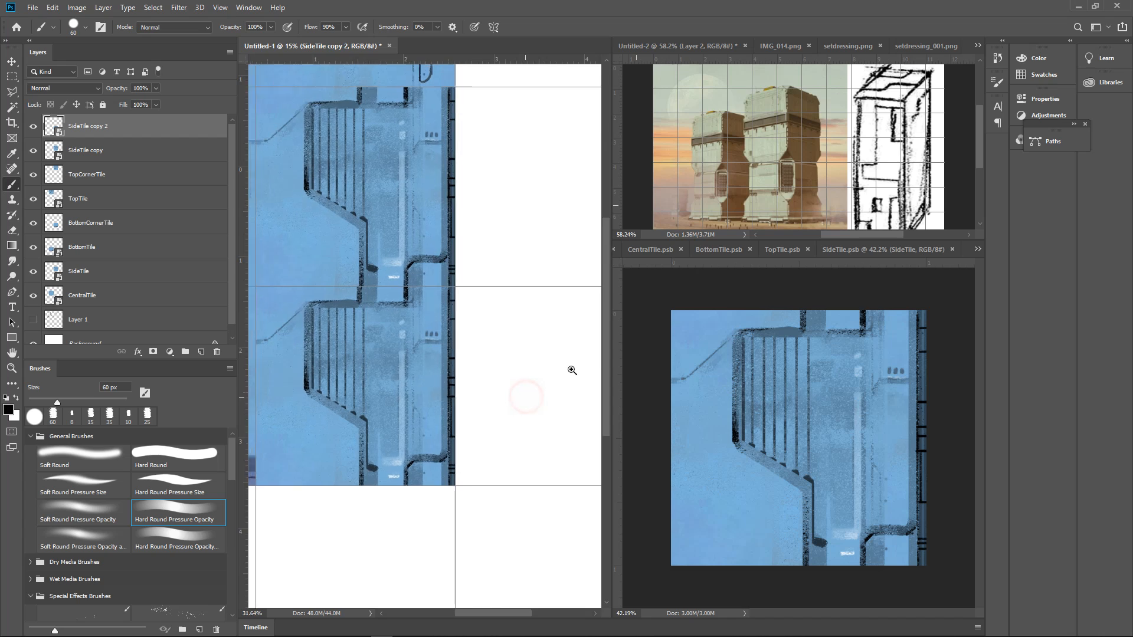
# Undo the right-edge shading in SideTile and repaint it in one full-height black stroke with the Hard Round Pressure Opacity brush
pyautogui.click(939, 417)
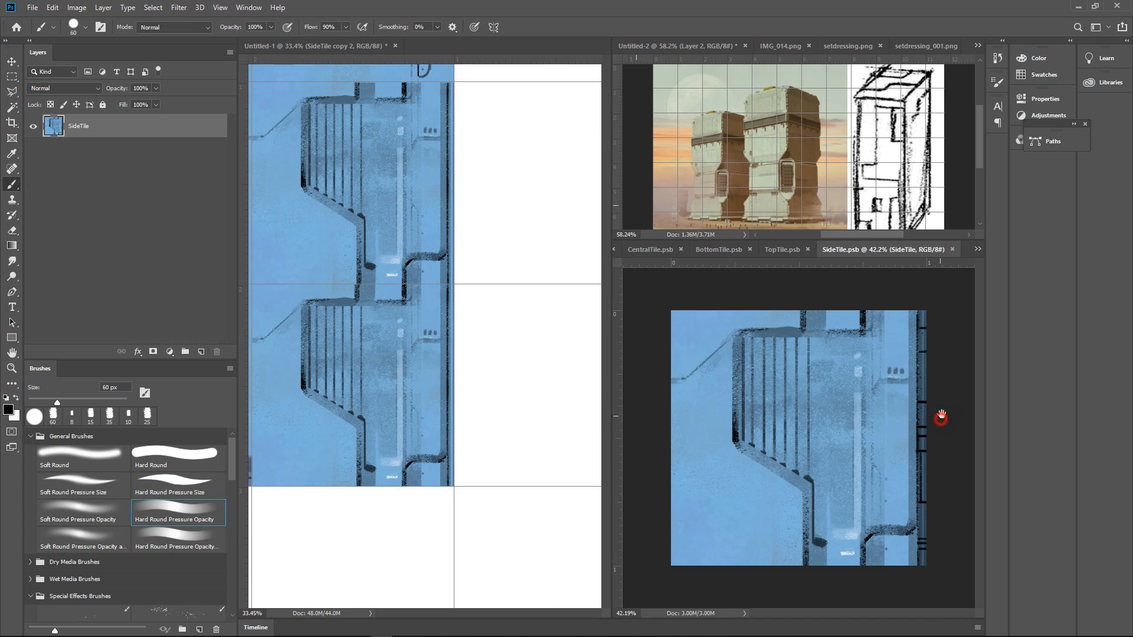
pyautogui.hotkey('ctrl', 'z')
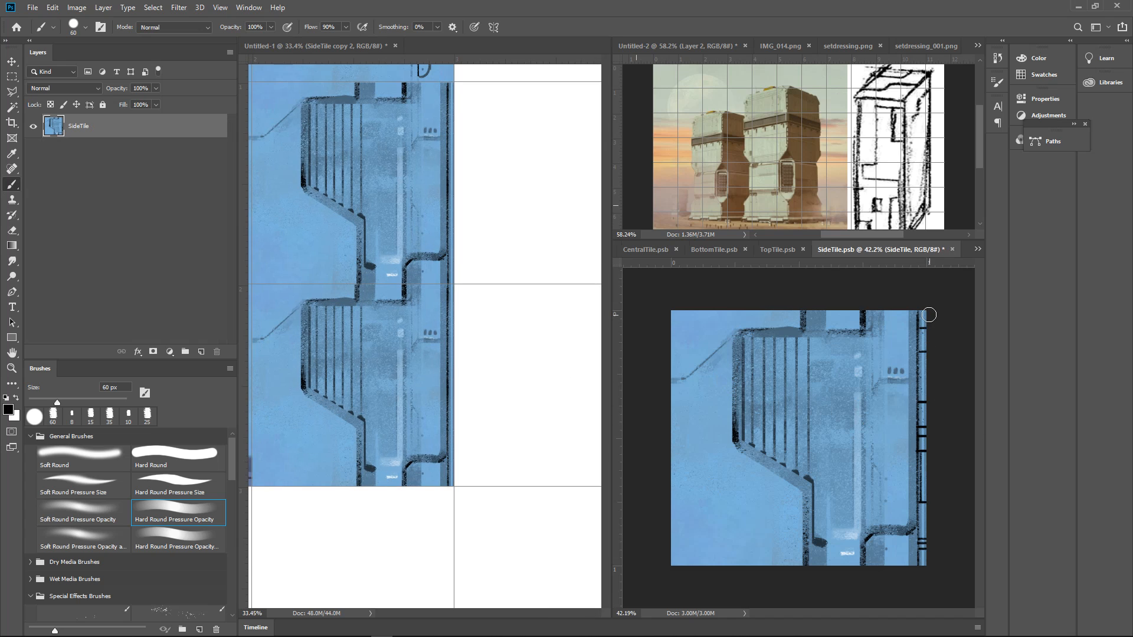
pyautogui.moveTo(927, 310); pyautogui.dragTo(928, 584)
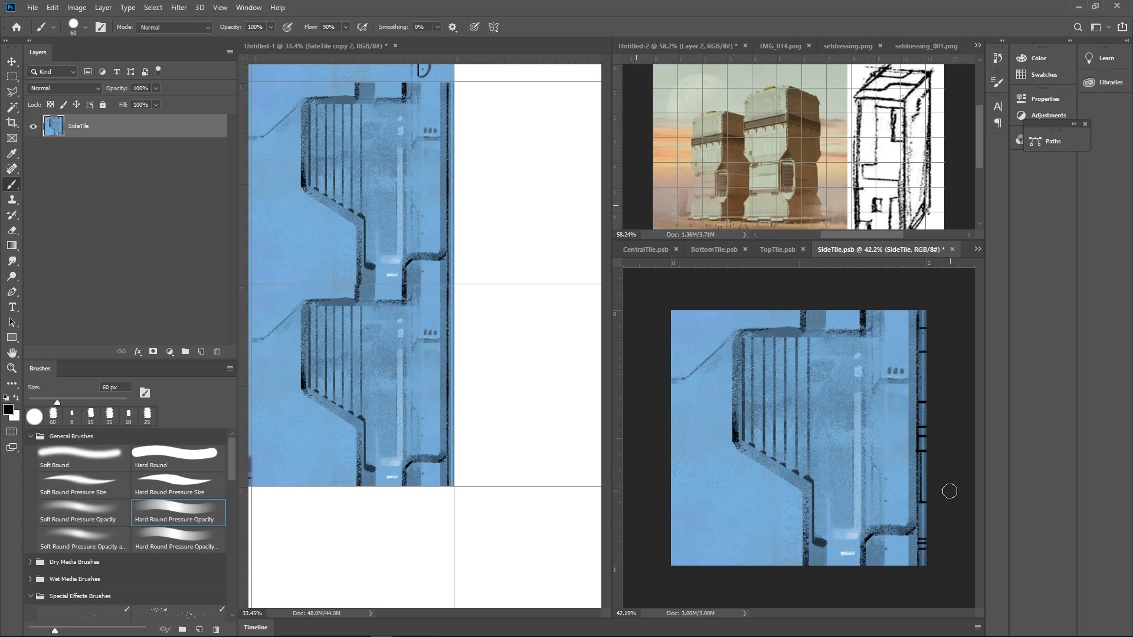
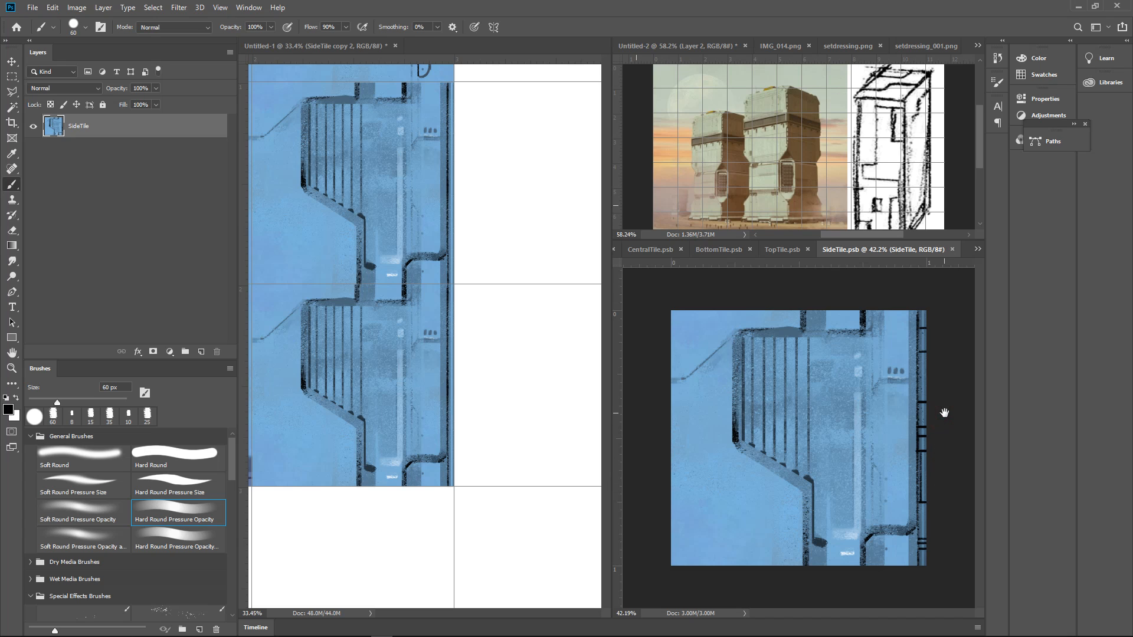
# Save SideTile and check how its stacked copies line up in Untitled-1
pyautogui.click(531, 324)
pyautogui.moveTo(531, 323); pyautogui.dragTo(531, 357)
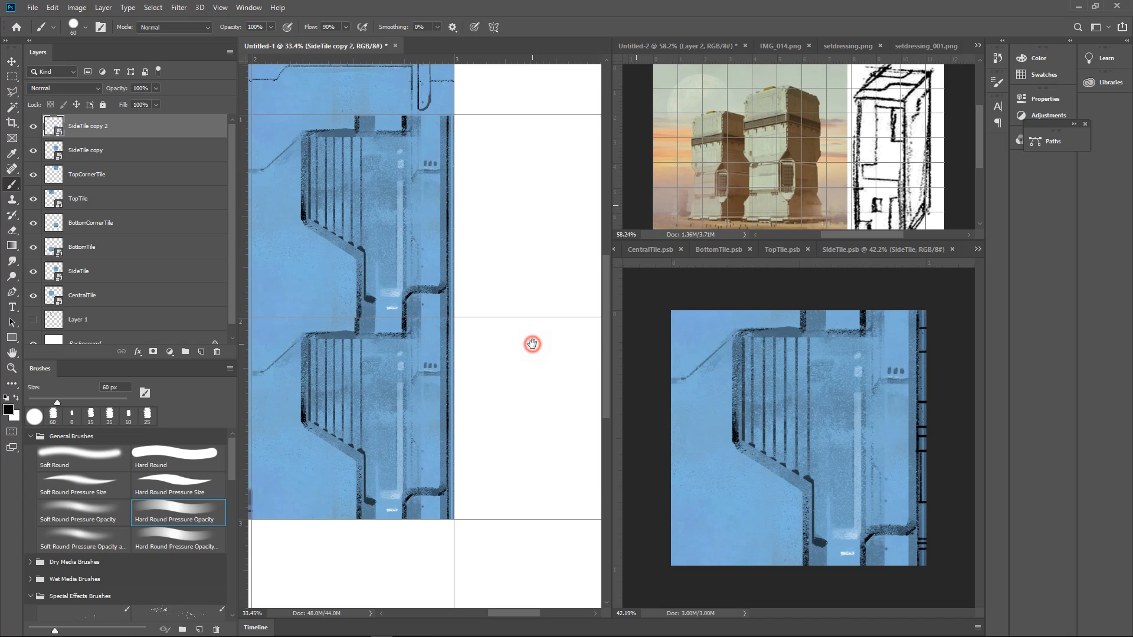
pyautogui.click(944, 338)
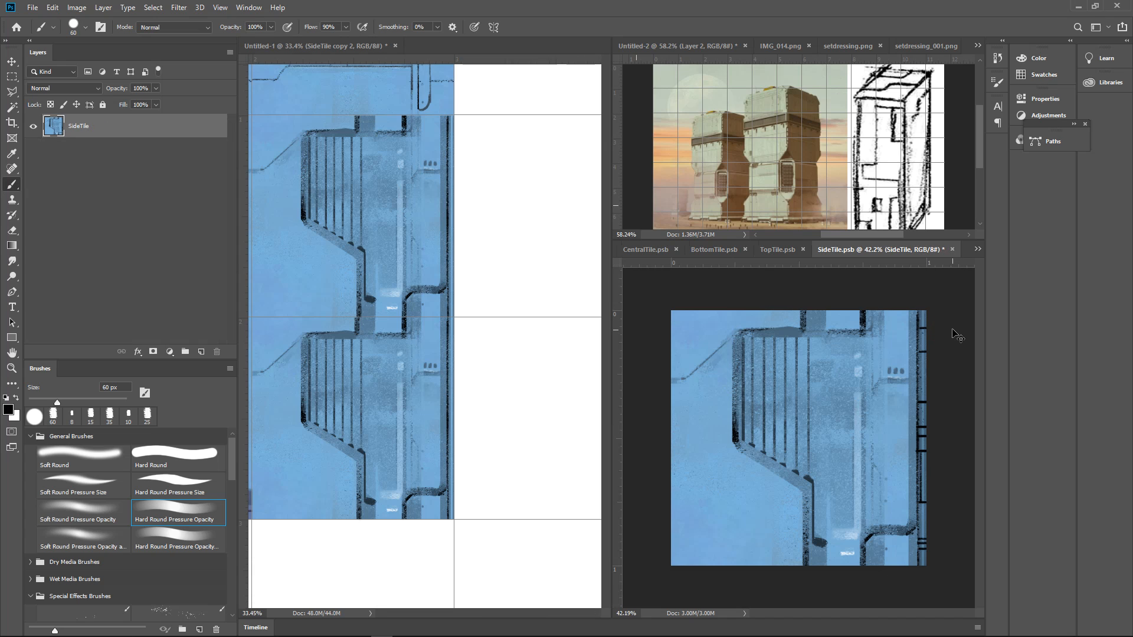
pyautogui.hotkey('ctrl', 's')
pyautogui.moveTo(508, 324); pyautogui.dragTo(514, 357)
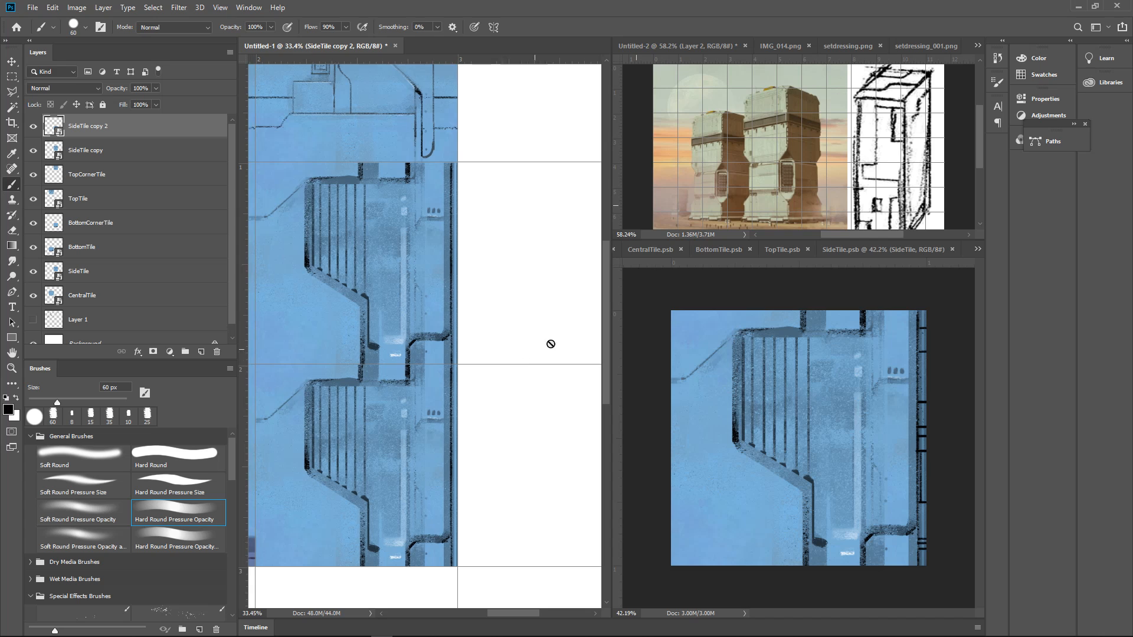
pyautogui.click(862, 250)
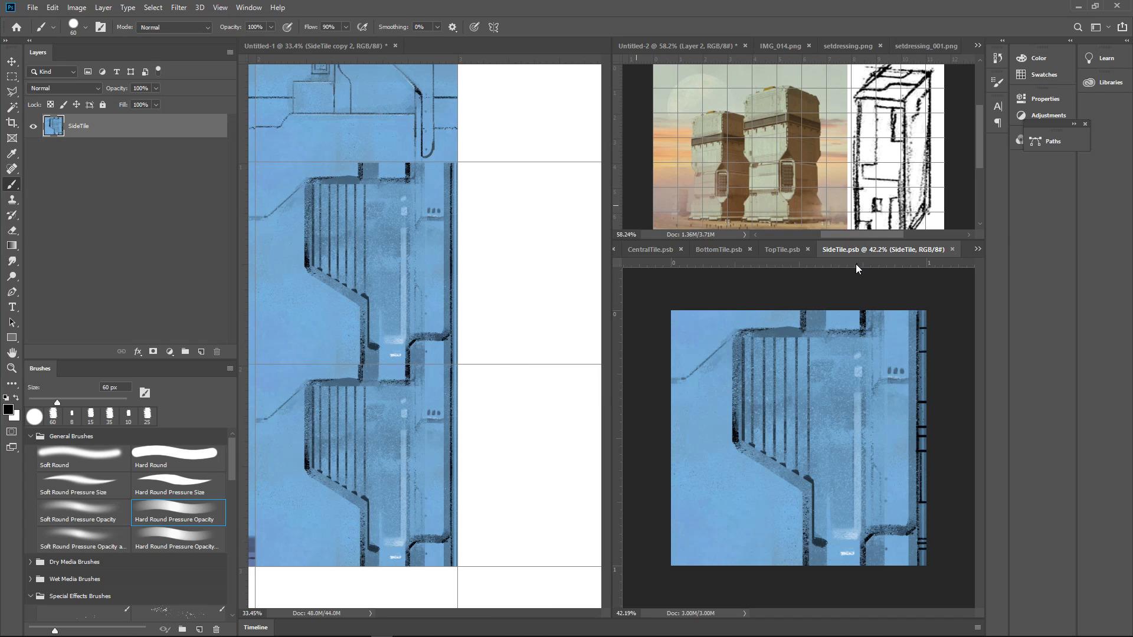
pyautogui.click(515, 344)
pyautogui.scroll(-3, 507, 342)
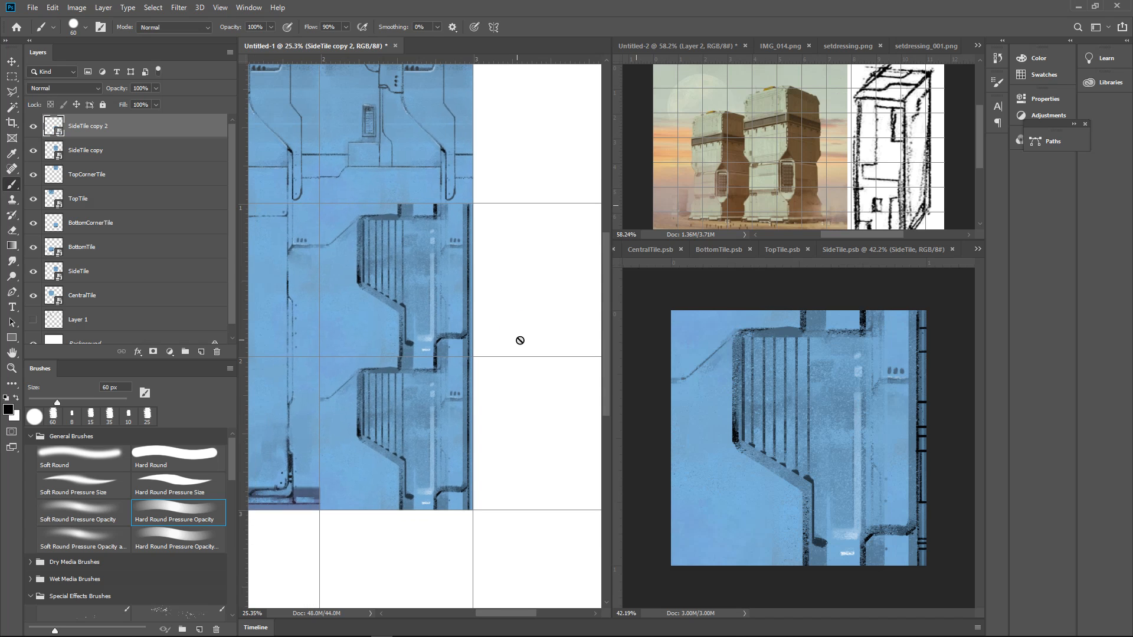
# Delete SideTile and both of its copies from the Untitled-1 tile layout
pyautogui.press('v')
pyautogui.click(462, 330)
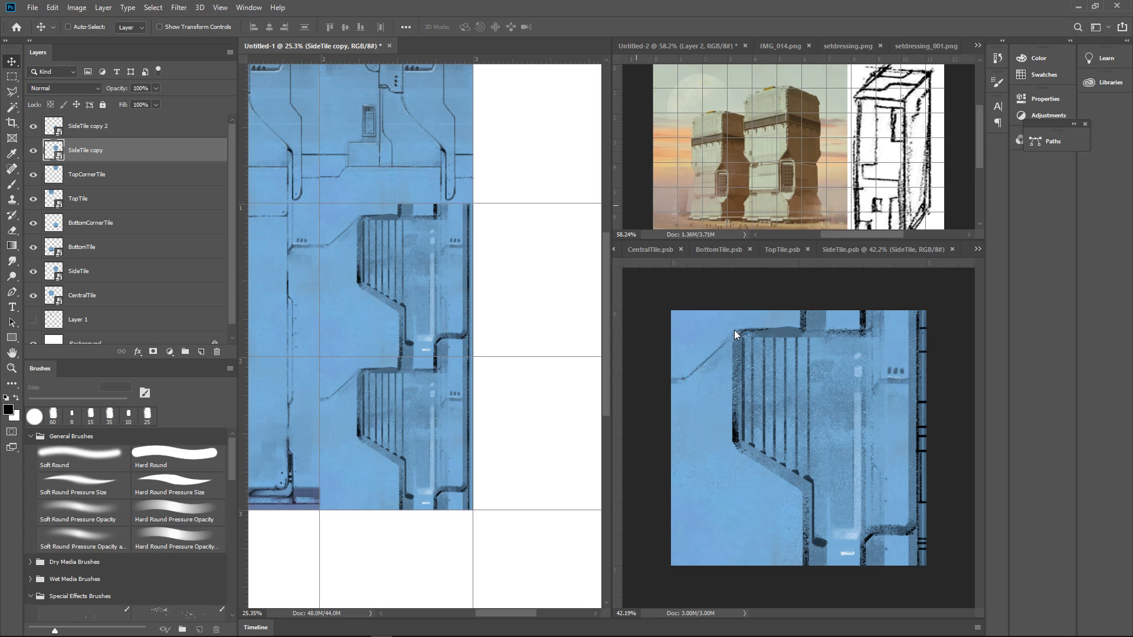
pyautogui.press('Delete')
pyautogui.keyDown('ctrl'); pyautogui.click(447, 312); pyautogui.keyUp('ctrl')
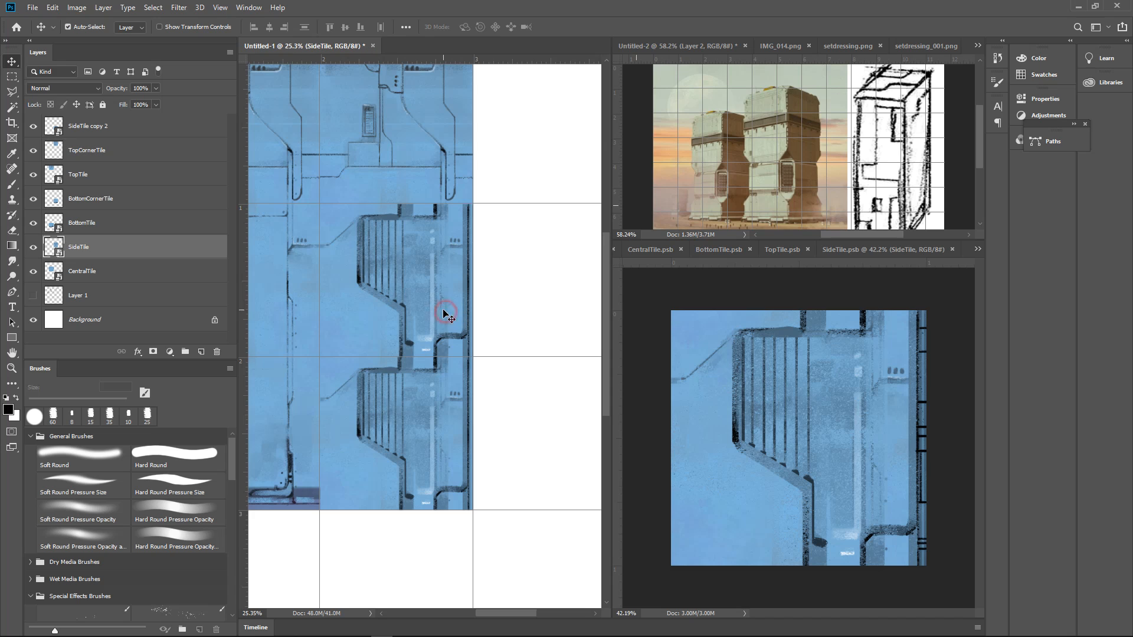
pyautogui.press('Delete')
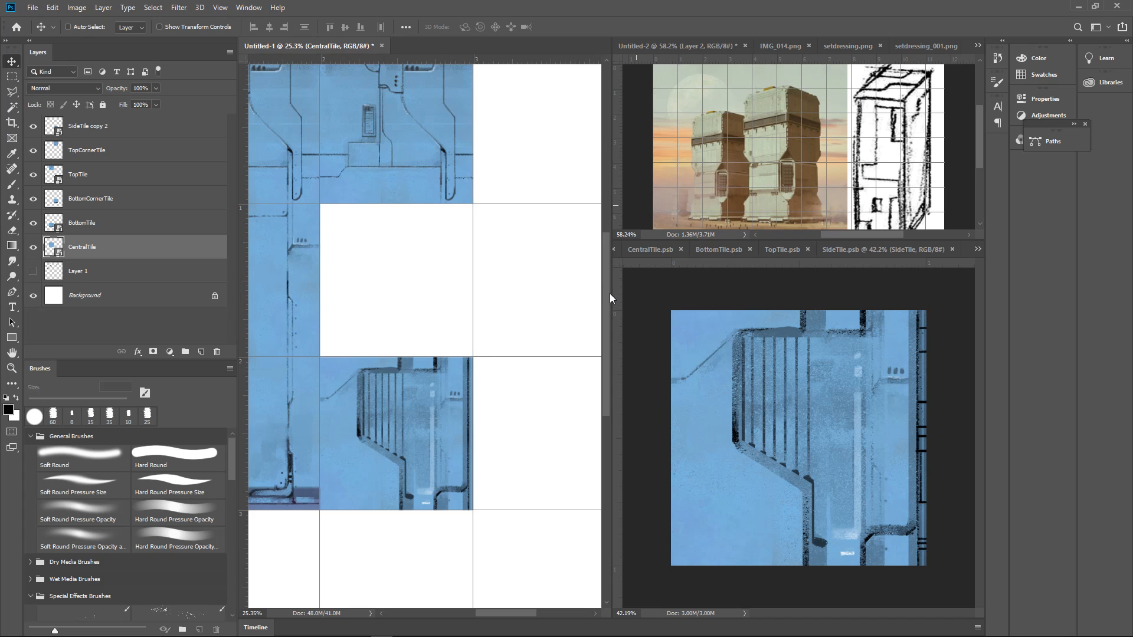
pyautogui.keyDown('ctrl'); pyautogui.click(454, 397); pyautogui.keyUp('ctrl')
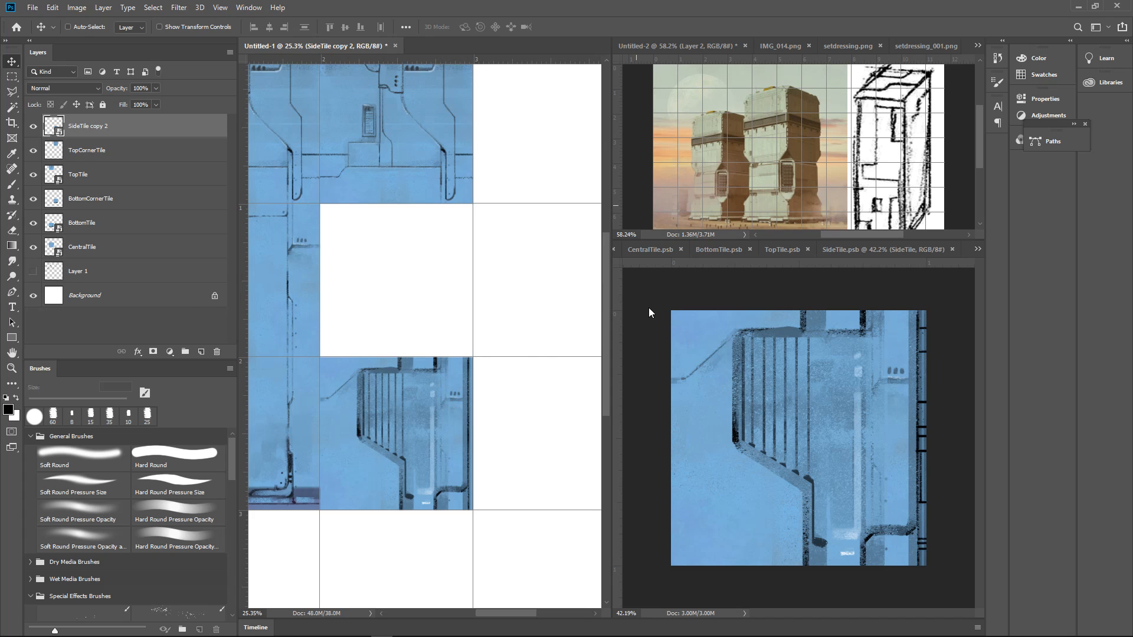
pyautogui.press('Delete')
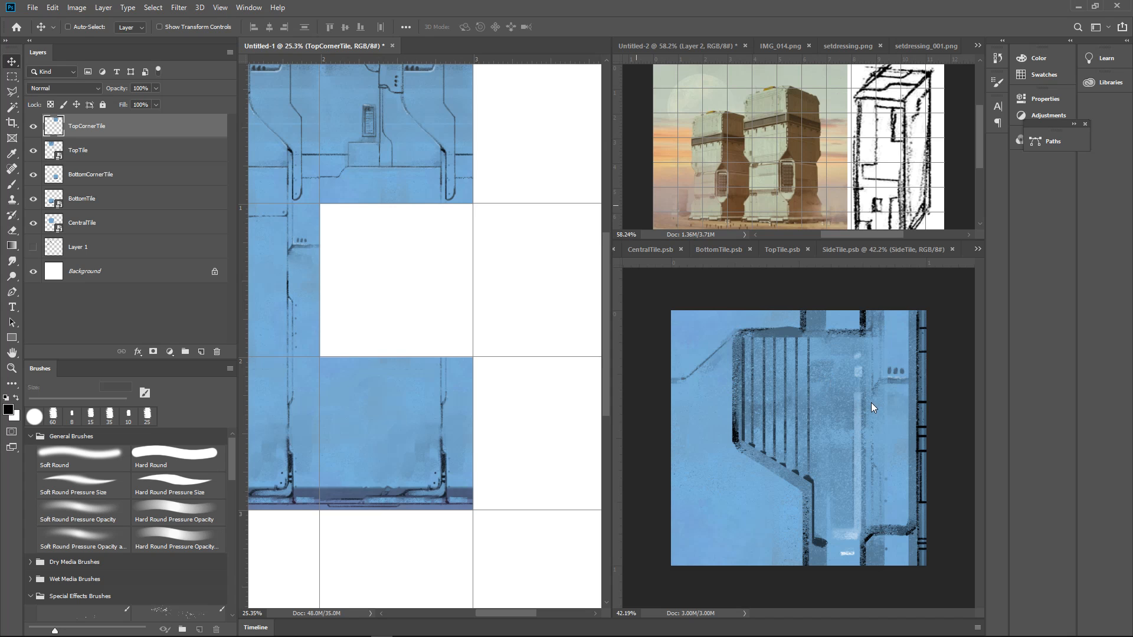
# Copy the finished SideTile artwork into Untitled-1's empty cell between the top and bottom corner tiles, and close SideTile.psb
pyautogui.click(871, 403)
pyautogui.moveTo(890, 438); pyautogui.dragTo(465, 310)
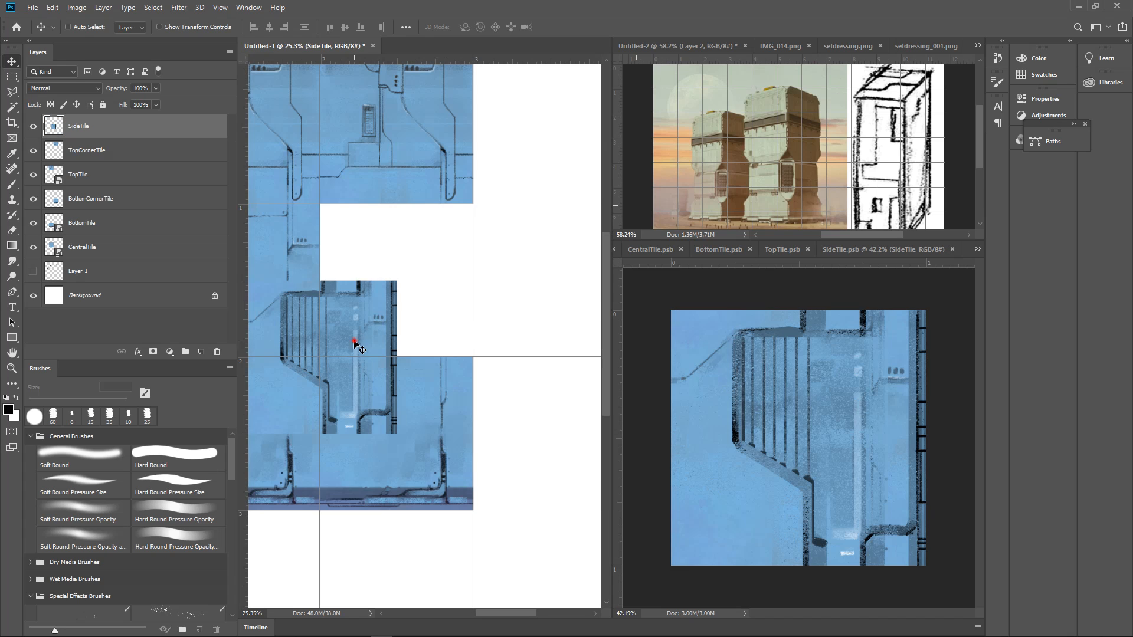
pyautogui.moveTo(354, 342); pyautogui.dragTo(429, 265)
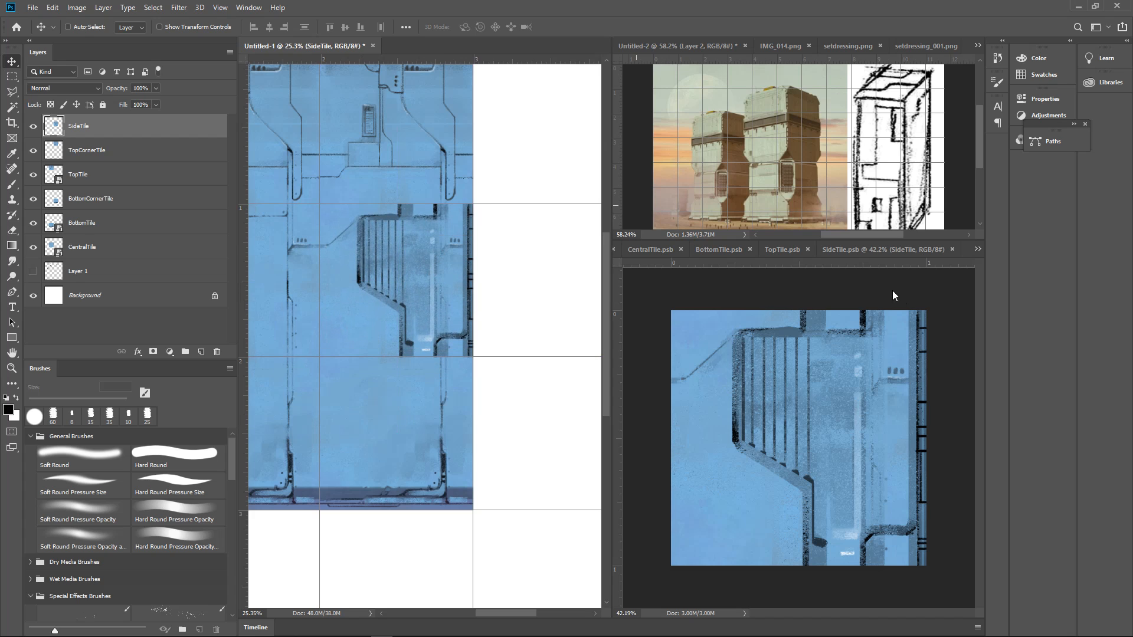
pyautogui.click(898, 296)
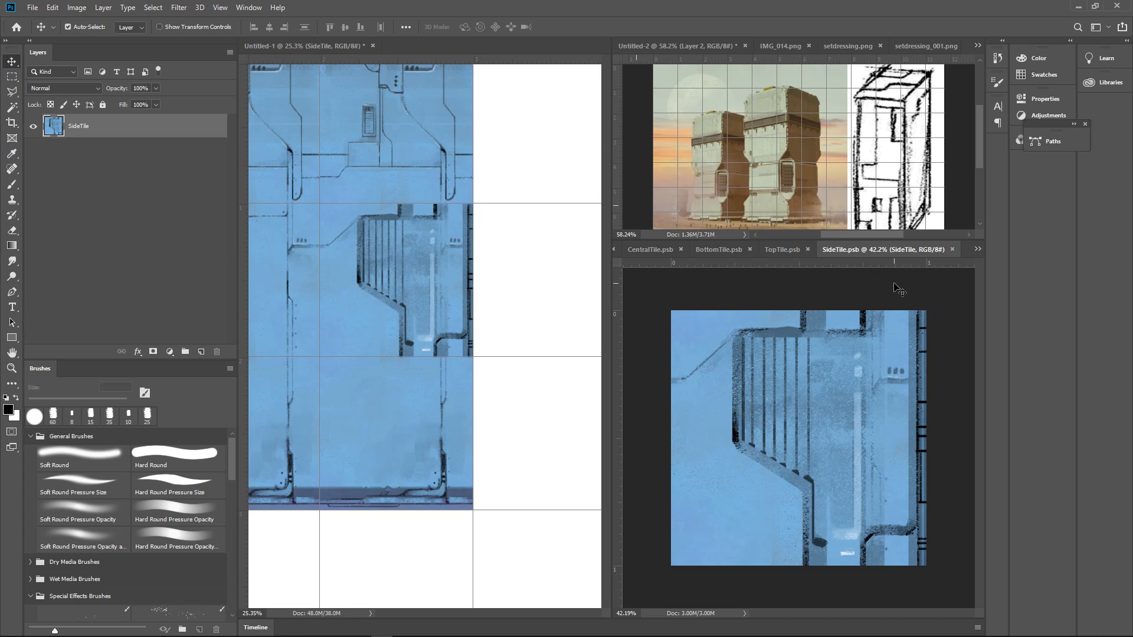
pyautogui.click(522, 254)
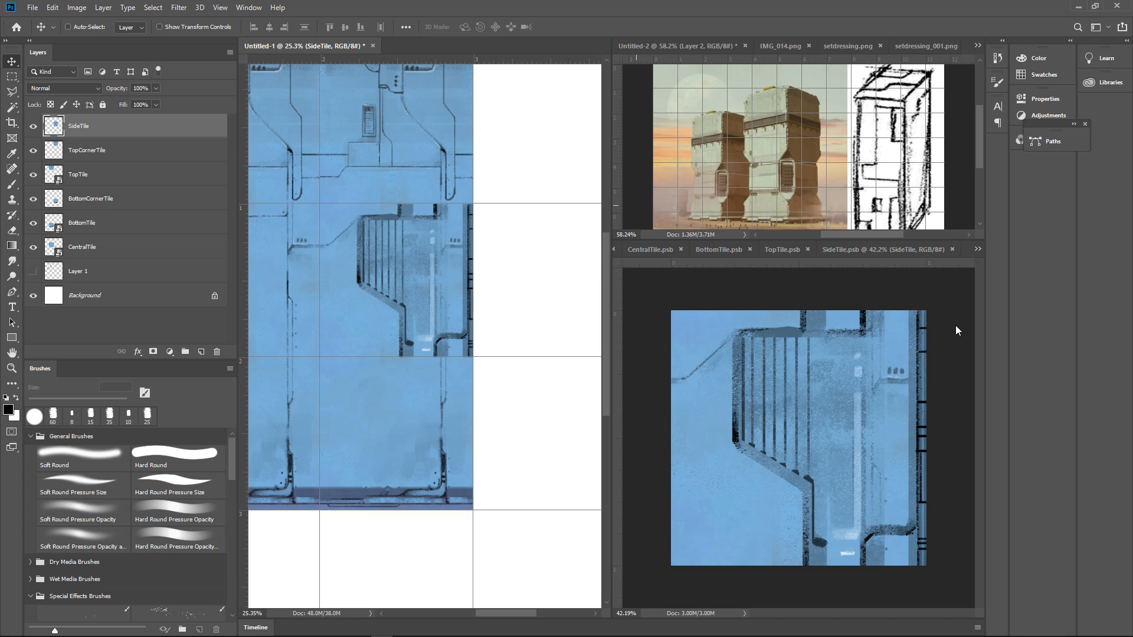
pyautogui.click(879, 251)
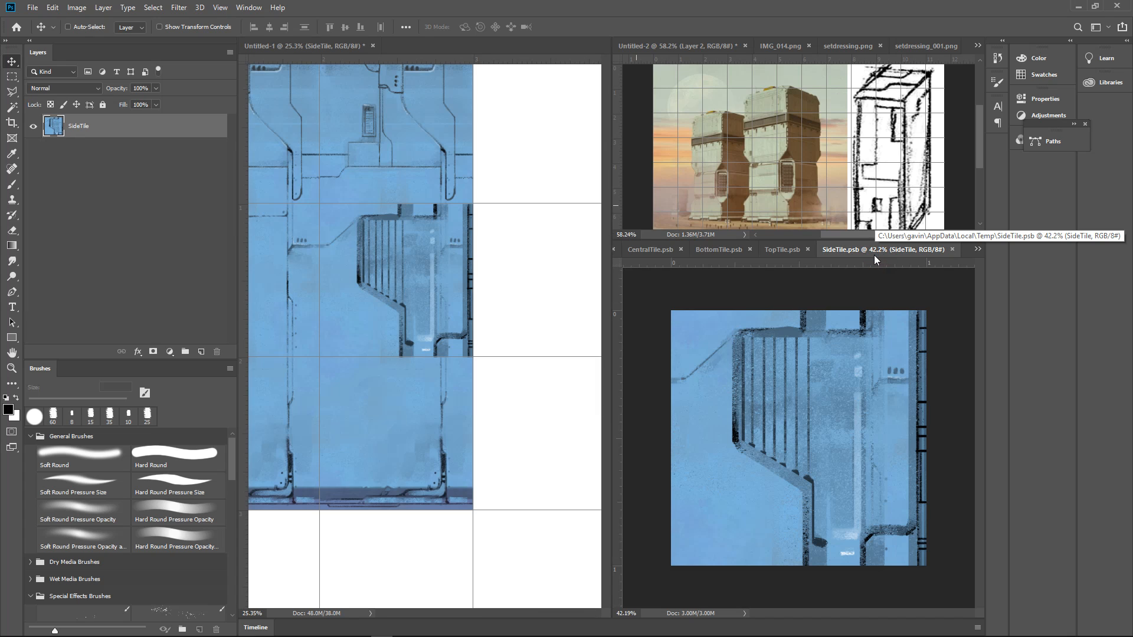
pyautogui.click(953, 249)
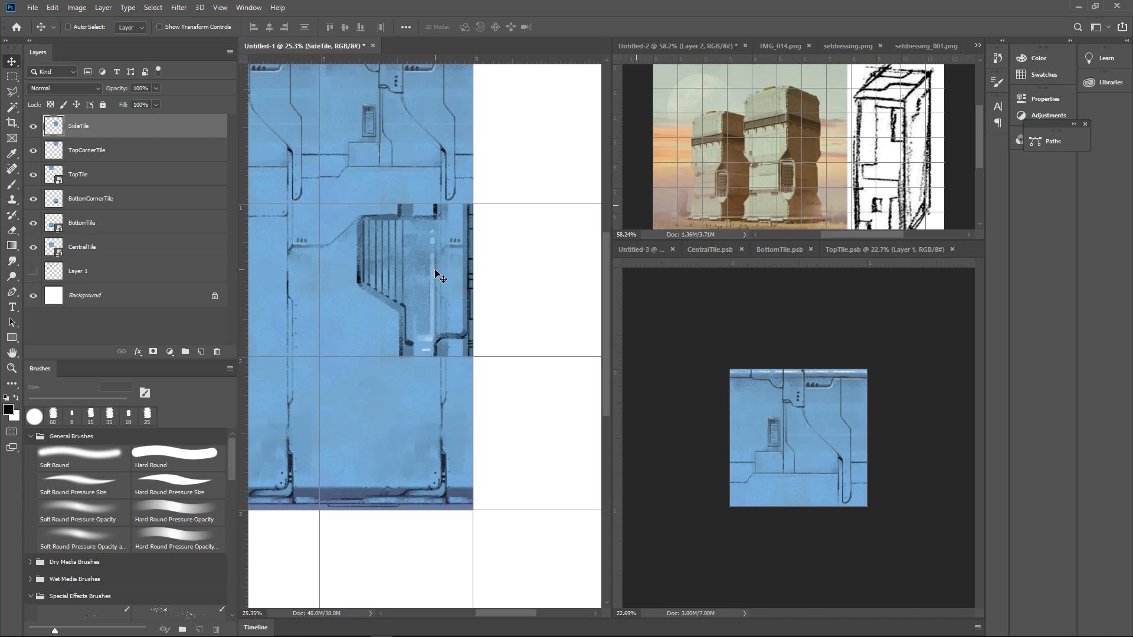
# Convert the placed SideTile layer to a Smart Object and toggle its visibility to check it against the layout
pyautogui.moveTo(434, 268); pyautogui.dragTo(435, 270)
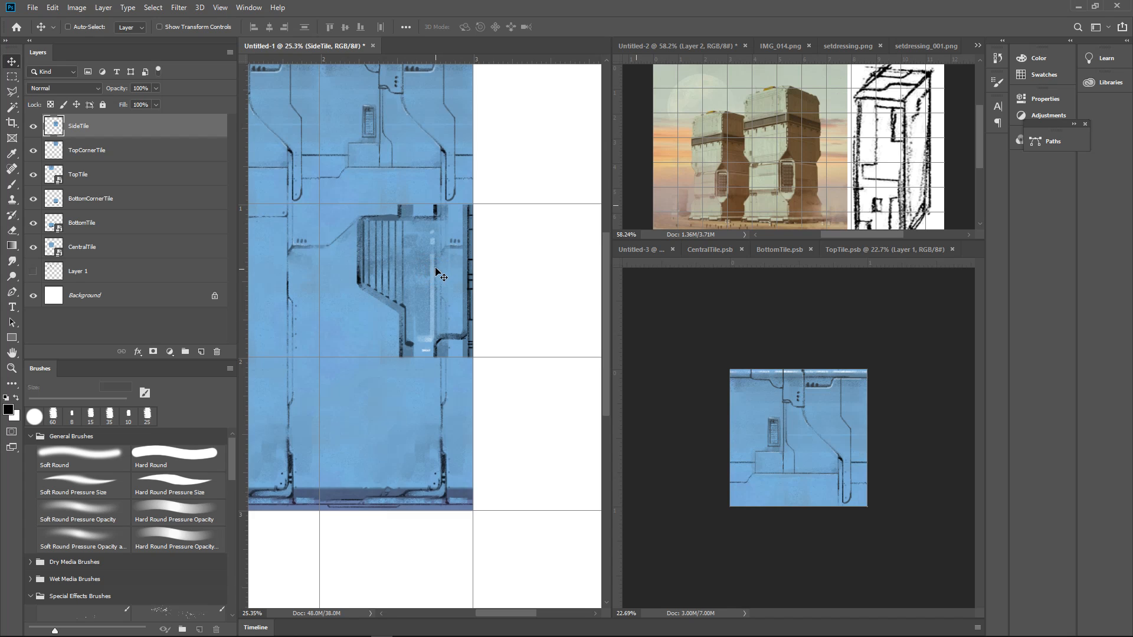
pyautogui.rightClick(64, 129)
pyautogui.rightClick(172, 122)
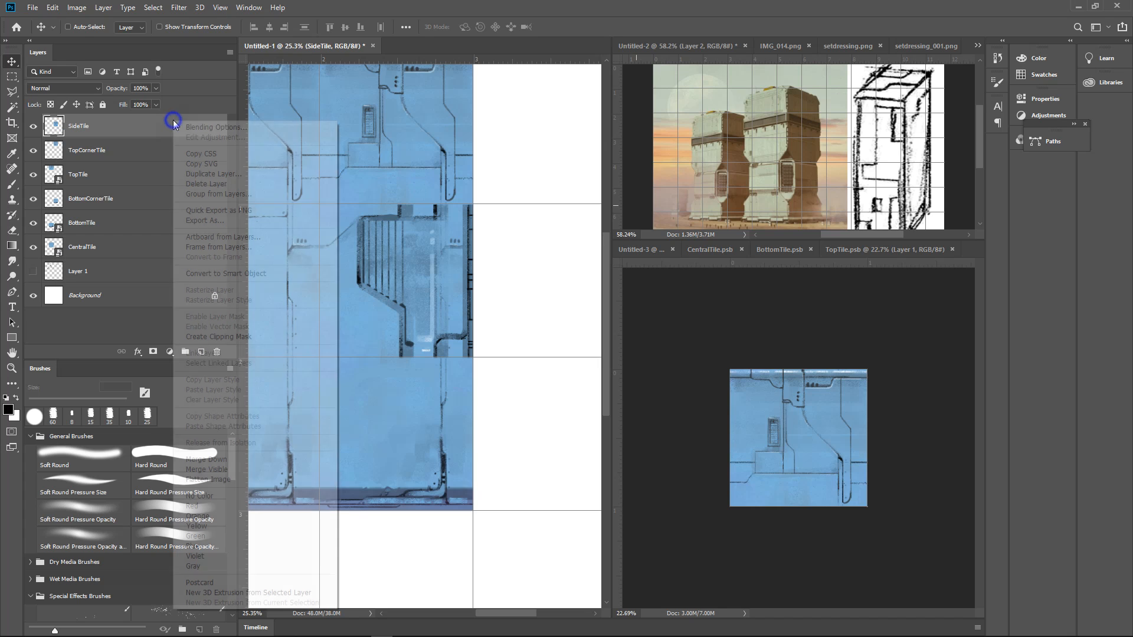
pyautogui.click(226, 273)
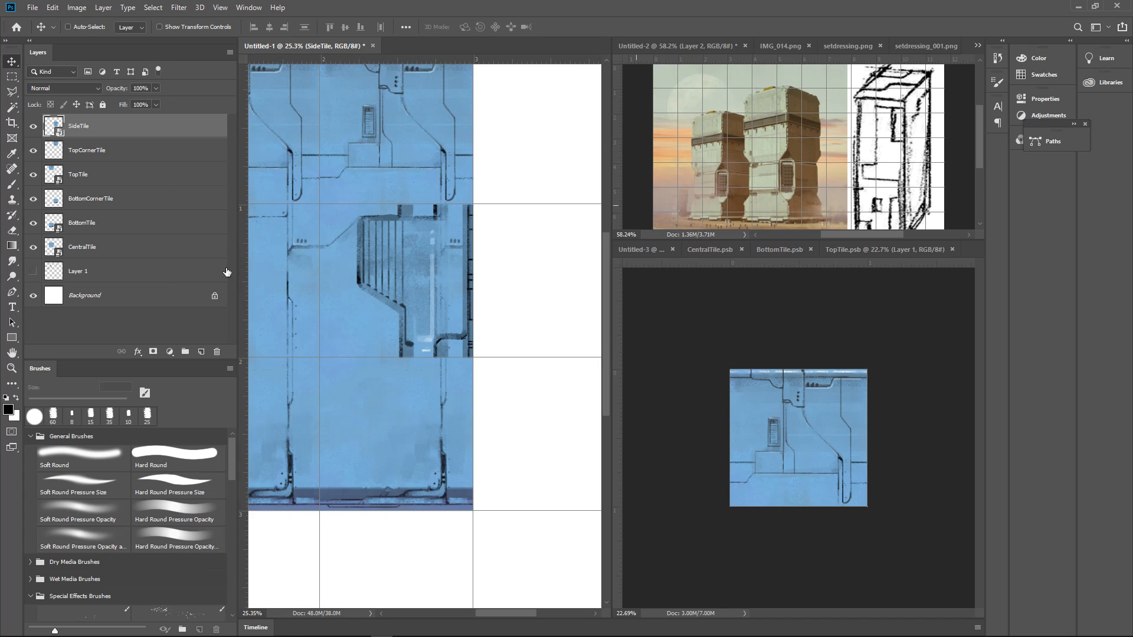
pyautogui.click(31, 126)
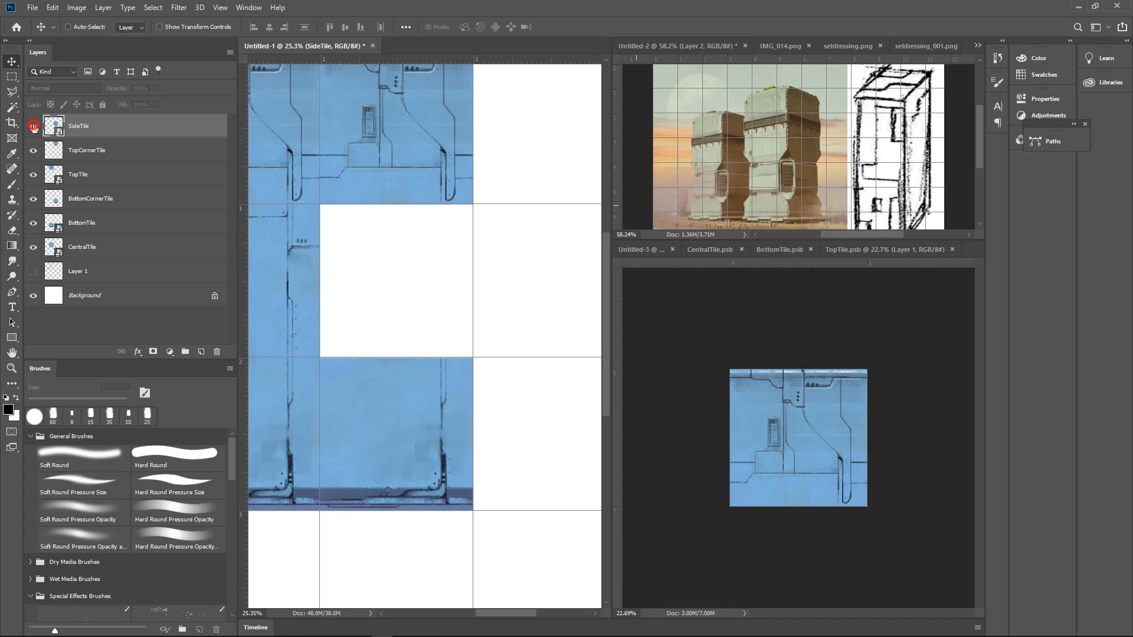
pyautogui.click(31, 126)
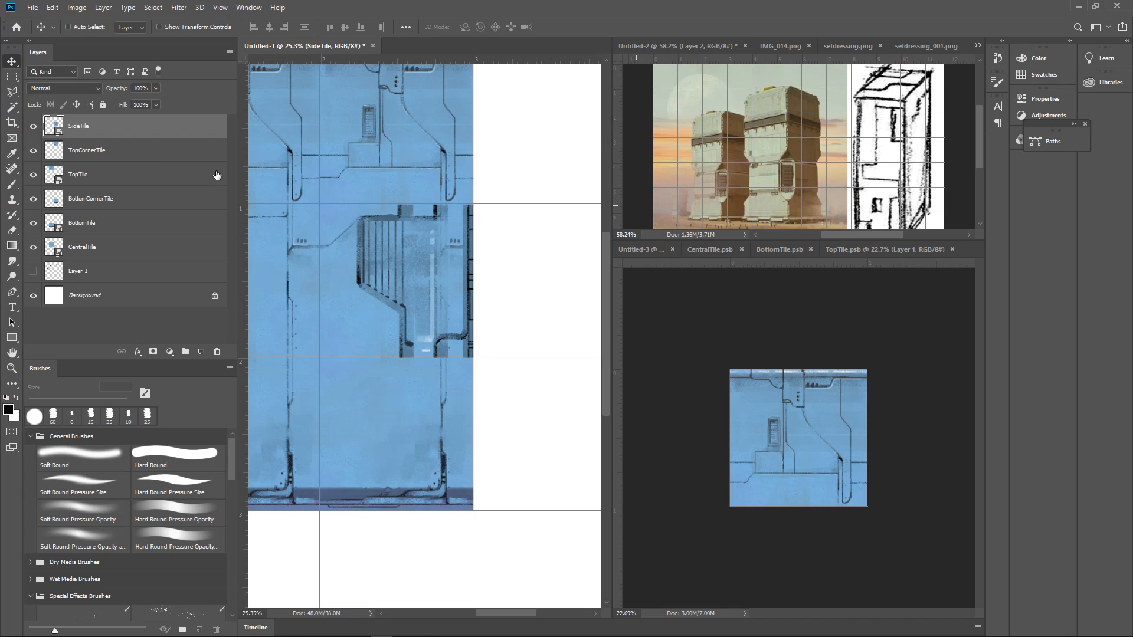
# Add a new layer above SideTile and paint its left conduit up into TopCornerTile in sampled grey-blue with the 15 px brush
pyautogui.moveTo(500, 308); pyautogui.dragTo(463, 299)
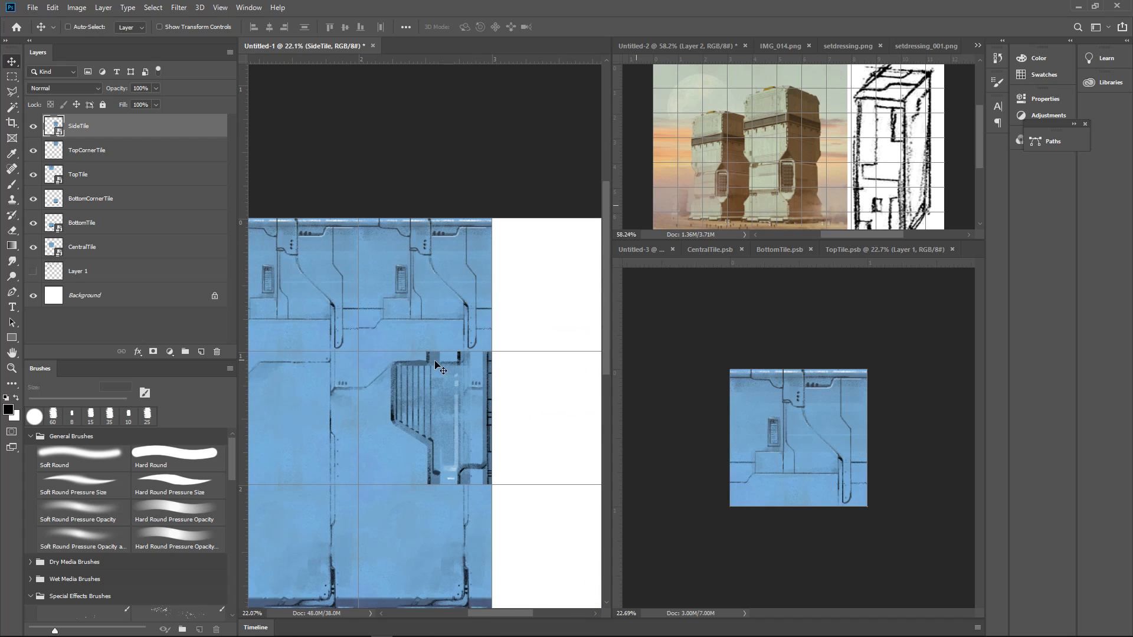
pyautogui.moveTo(464, 497); pyautogui.dragTo(461, 399)
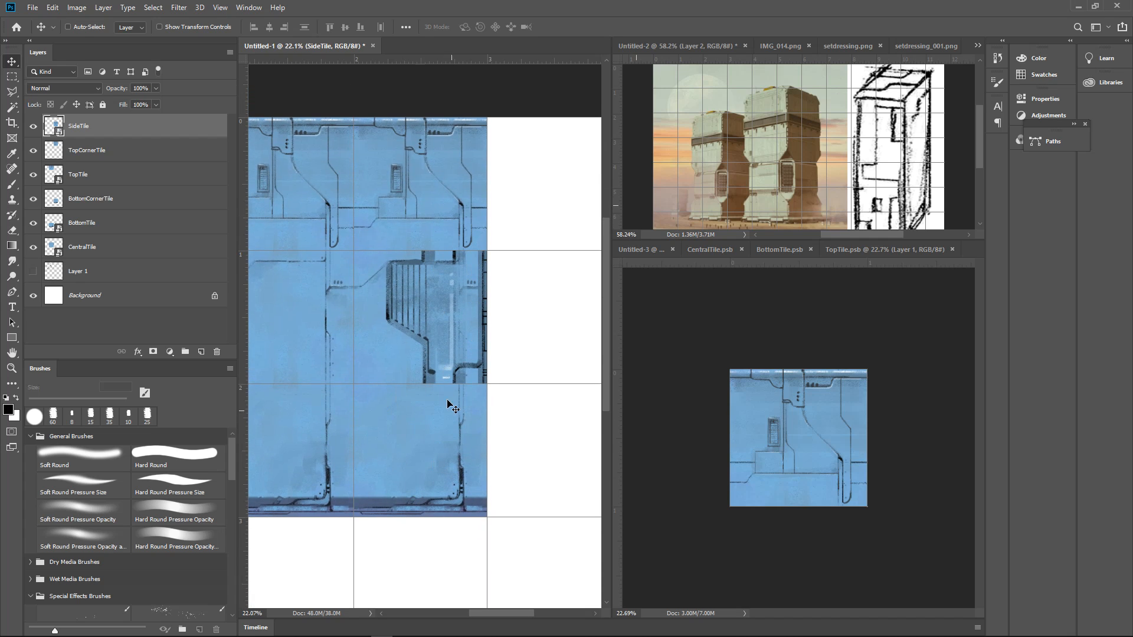
pyautogui.moveTo(458, 388); pyautogui.dragTo(461, 447)
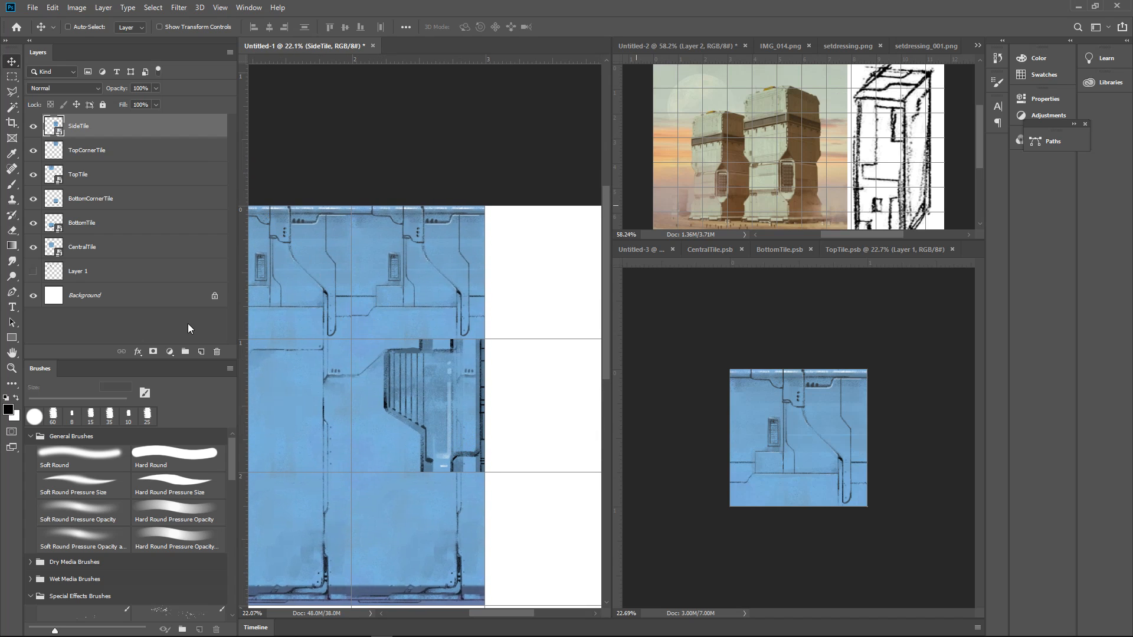
pyautogui.click(205, 353)
pyautogui.moveTo(482, 374); pyautogui.dragTo(449, 373)
pyautogui.moveTo(460, 374); pyautogui.dragTo(500, 343)
pyautogui.moveTo(490, 337); pyautogui.dragTo(529, 387)
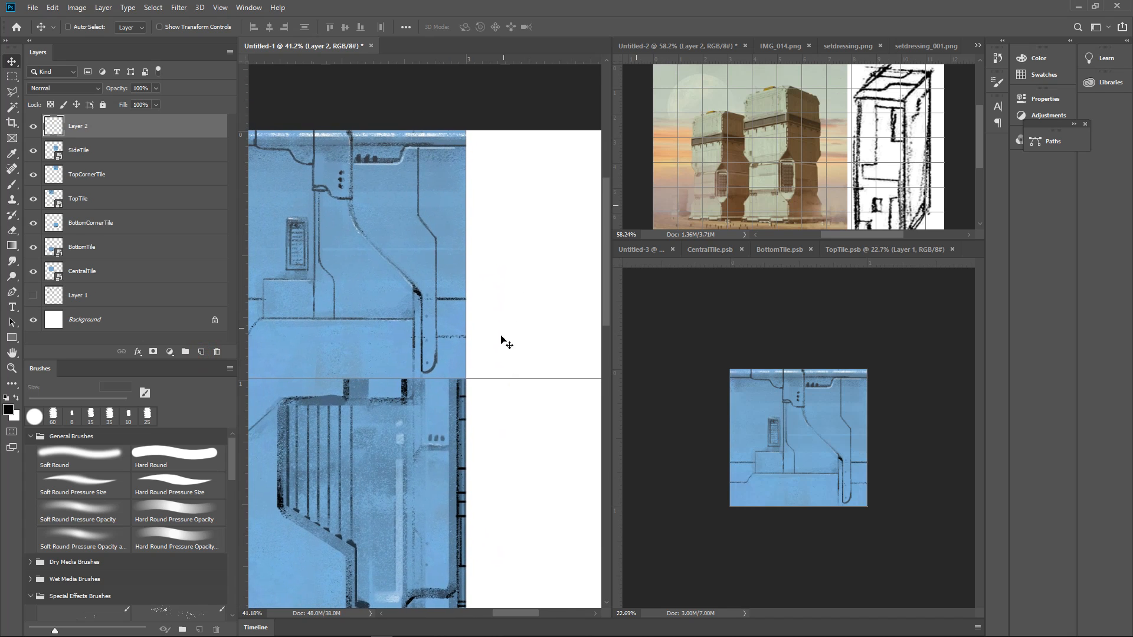
pyautogui.press('b')
pyautogui.keyDown('alt'); pyautogui.click(346, 387); pyautogui.keyUp('alt')
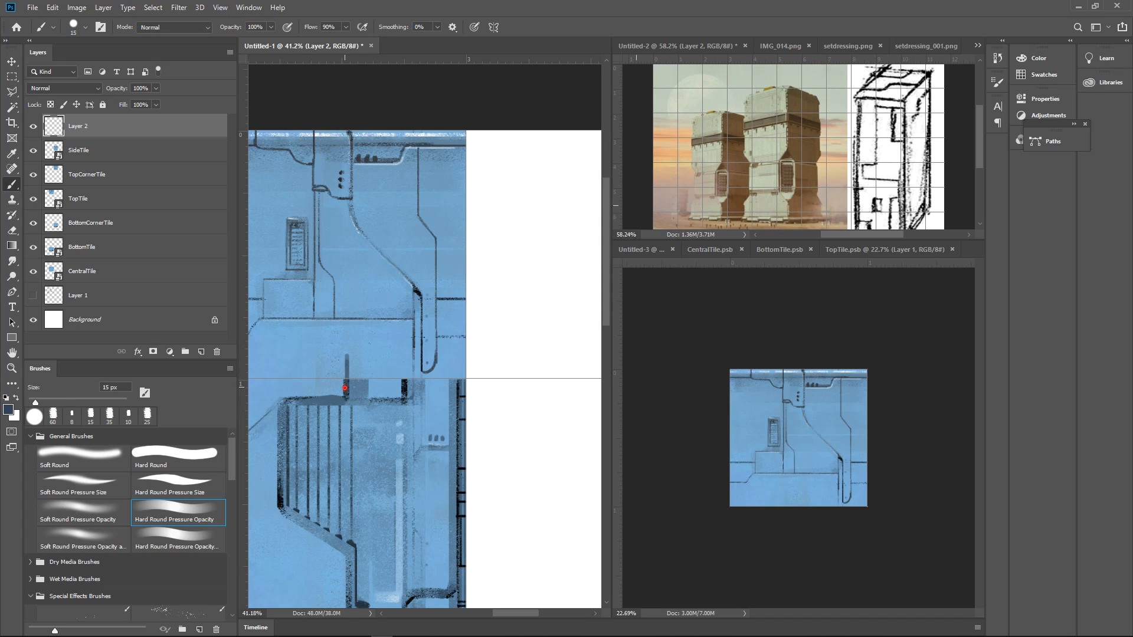
pyautogui.keyDown('alt'); pyautogui.click(354, 382); pyautogui.keyUp('alt')
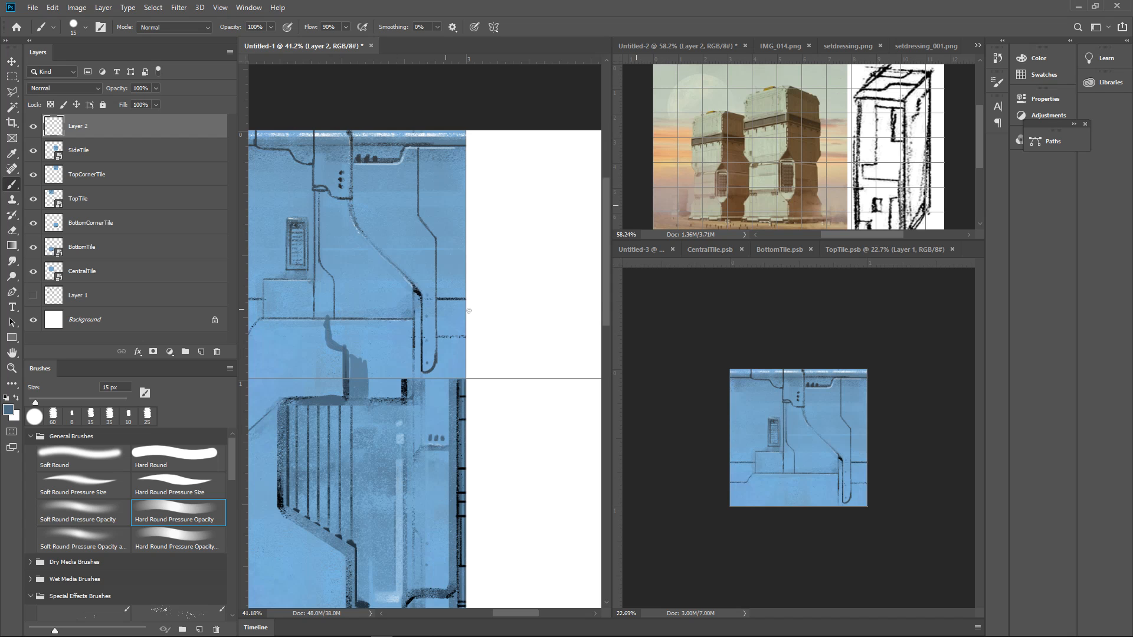
# Paint a dark curved cap over SideTile's right conduit and extend the adjacent blue vertical strip into TopCornerTile
pyautogui.moveTo(493, 324)
pyautogui.mouseDown()
pyautogui.moveTo(480, 331)
pyautogui.moveTo(502, 323)
pyautogui.mouseUp()
pyautogui.moveTo(503, 324)
pyautogui.mouseDown()
pyautogui.moveTo(466, 342)
pyautogui.moveTo(502, 325)
pyautogui.mouseUp()
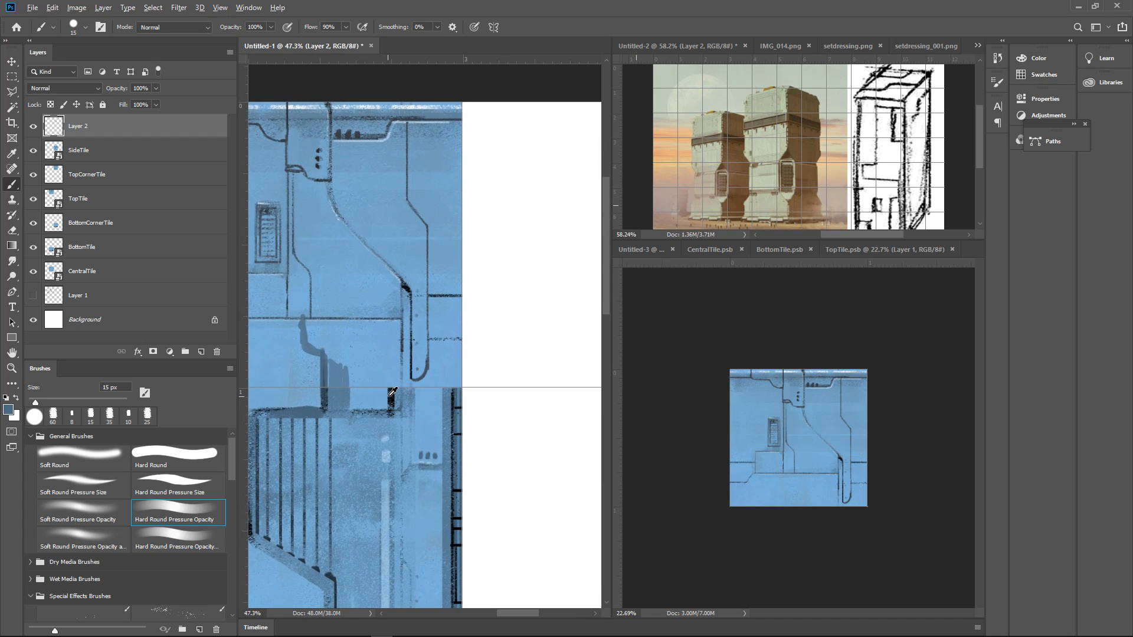
pyautogui.keyDown('alt'); pyautogui.click(393, 394); pyautogui.keyUp('alt')
pyautogui.moveTo(388, 397)
pyautogui.mouseDown()
pyautogui.moveTo(398, 367)
pyautogui.moveTo(400, 407)
pyautogui.moveTo(410, 370)
pyautogui.moveTo(410, 410)
pyautogui.moveTo(413, 372)
pyautogui.moveTo(411, 416)
pyautogui.moveTo(413, 360)
pyautogui.mouseUp()
pyautogui.keyDown('alt'); pyautogui.click(415, 418); pyautogui.keyUp('alt')
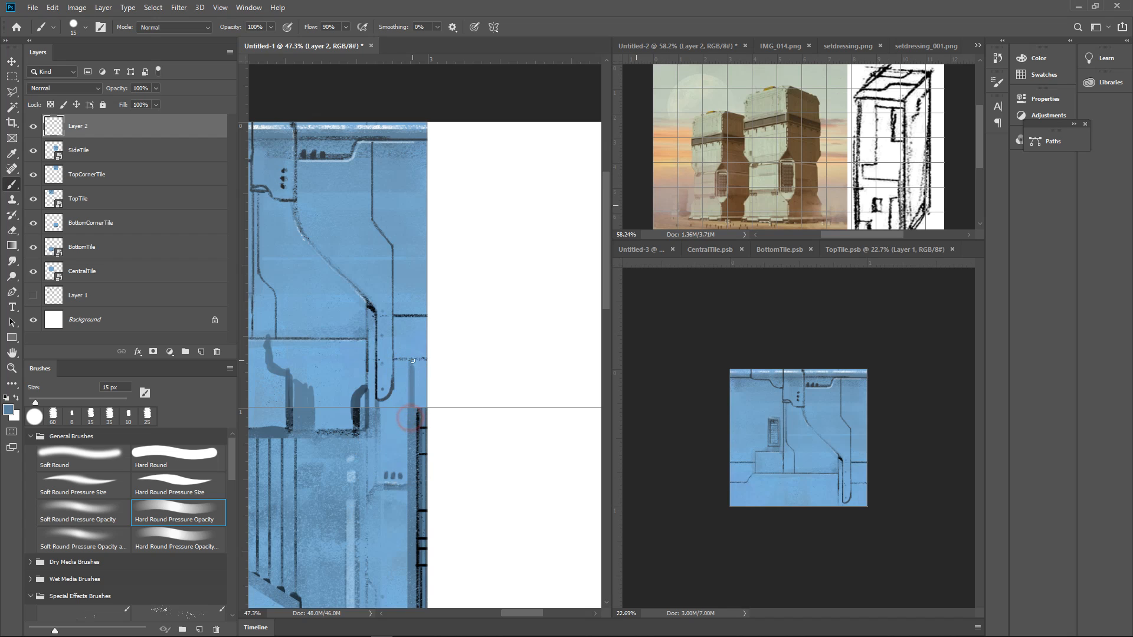
# Continue SideTile's right-edge strip up the full height of TopCornerTile in sampled blue, enlarging the brush to 35 px
pyautogui.keyDown('alt'); pyautogui.click(421, 413); pyautogui.keyUp('alt')
pyautogui.moveTo(421, 409)
pyautogui.mouseDown()
pyautogui.moveTo(424, 373)
pyautogui.moveTo(365, 439)
pyautogui.moveTo(424, 403)
pyautogui.mouseUp()
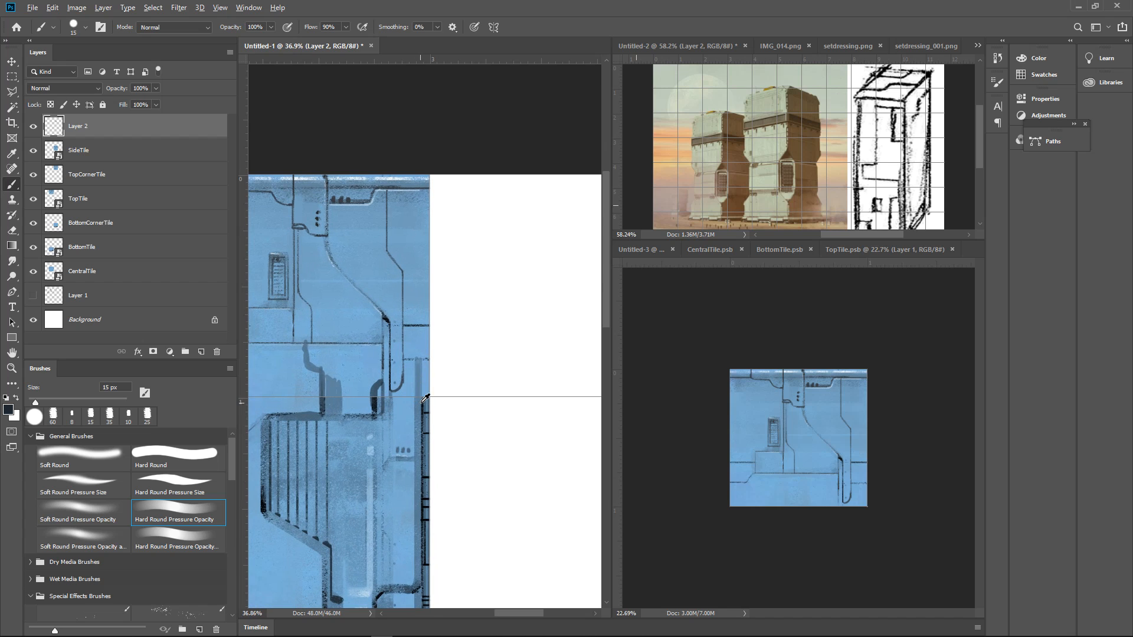
pyautogui.keyDown('alt'); pyautogui.click(422, 402); pyautogui.keyUp('alt')
pyautogui.keyDown('alt'); pyautogui.click(421, 410); pyautogui.keyUp('alt')
pyautogui.moveTo(421, 396); pyautogui.dragTo(434, 189)
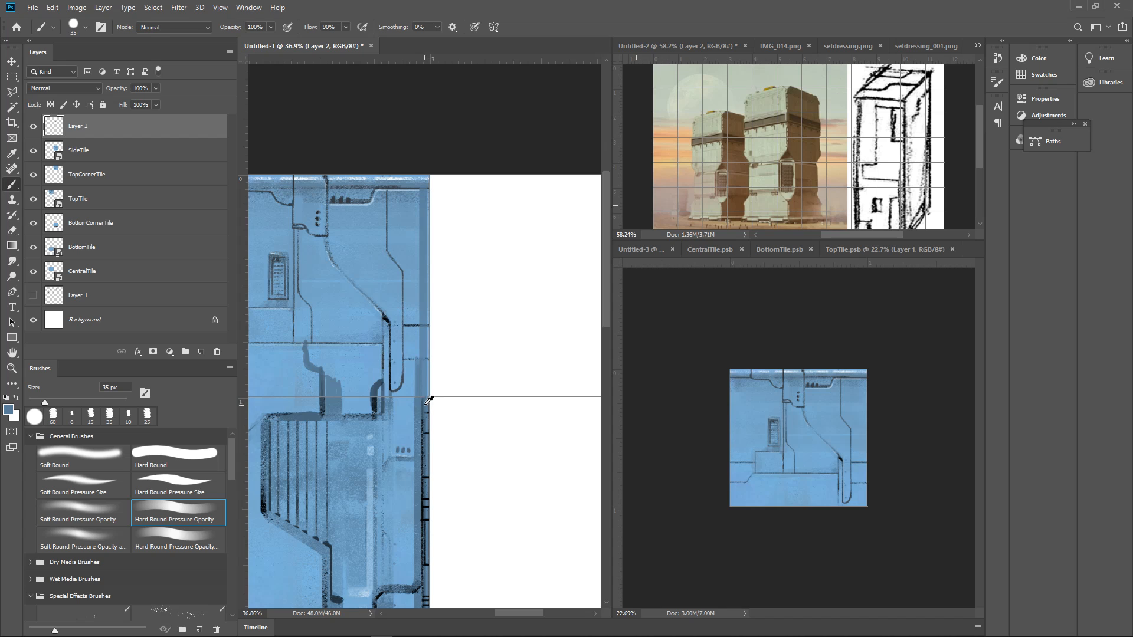
# Paint lighter sampled blue along the new strip on TopCornerTile's right edge with the 35 px brush
pyautogui.keyDown('alt'); pyautogui.click(415, 342); pyautogui.keyUp('alt')
pyautogui.moveTo(419, 329); pyautogui.dragTo(417, 357)
pyautogui.moveTo(423, 298)
pyautogui.mouseDown()
pyautogui.moveTo(410, 374)
pyautogui.moveTo(415, 262)
pyautogui.mouseUp()
pyautogui.keyDown('alt'); pyautogui.click(408, 363); pyautogui.keyUp('alt')
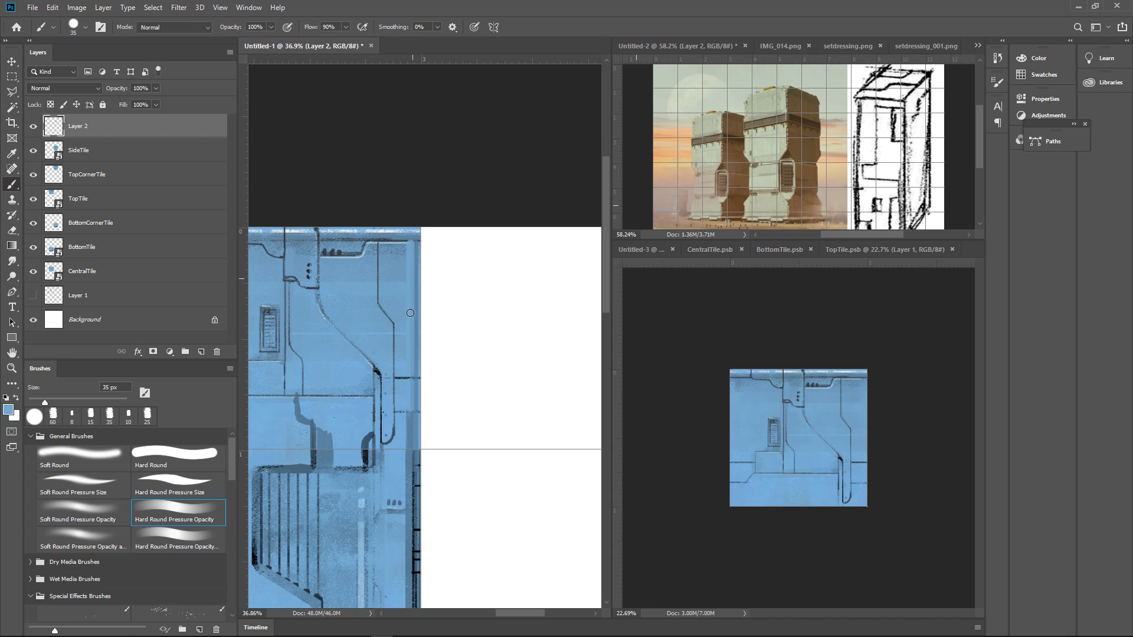
# Touch up the outer right edge of TopCornerTile in sampled blue and review the whole tile layout
pyautogui.moveTo(495, 331); pyautogui.dragTo(468, 349)
pyautogui.moveTo(512, 331)
pyautogui.mouseDown()
pyautogui.moveTo(500, 336)
pyautogui.moveTo(532, 336)
pyautogui.mouseUp()
pyautogui.click(538, 337)
pyautogui.click(512, 354)
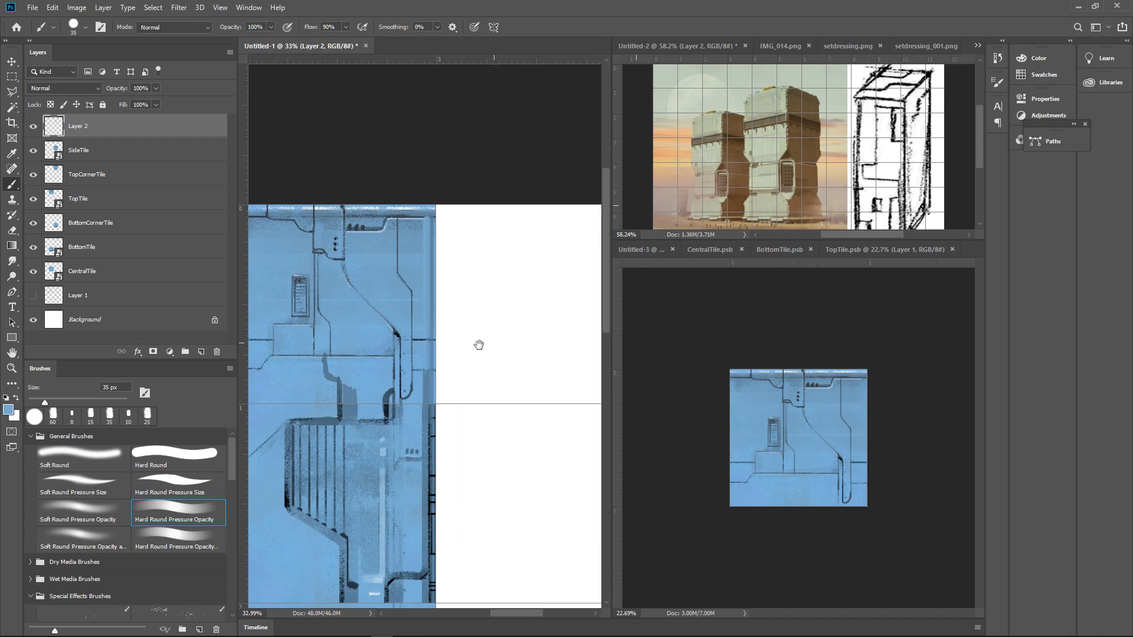
pyautogui.click(444, 361)
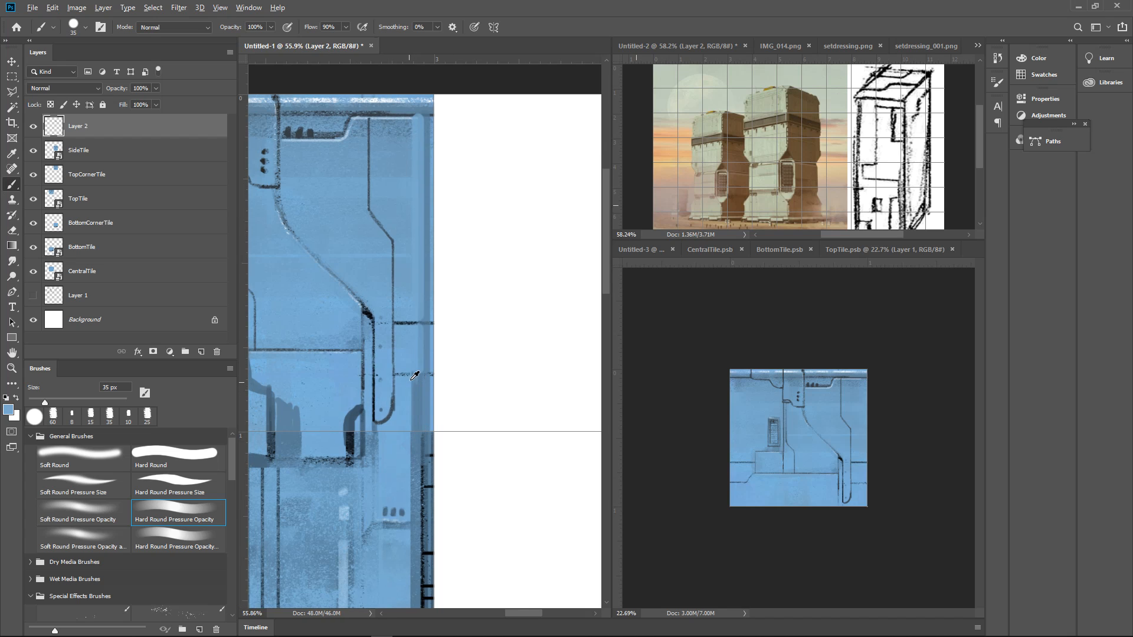
pyautogui.keyDown('alt'); pyautogui.click(432, 370); pyautogui.keyUp('alt')
pyautogui.moveTo(429, 322)
pyautogui.mouseDown()
pyautogui.moveTo(432, 350)
pyautogui.moveTo(482, 320)
pyautogui.mouseUp()
pyautogui.scroll(-5, 482, 320)
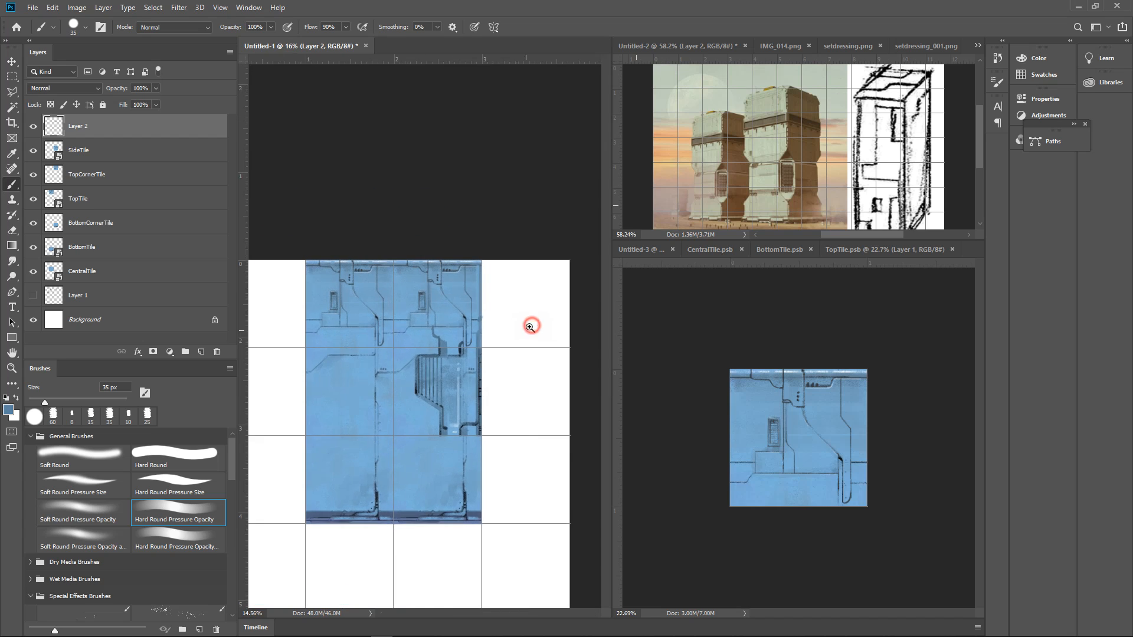
# Extend SideTile's right-edge strip down BottomCornerTile in sampled blue with the 35 px brush, widening it at an angle near the base
pyautogui.scroll(-1, 537, 366)
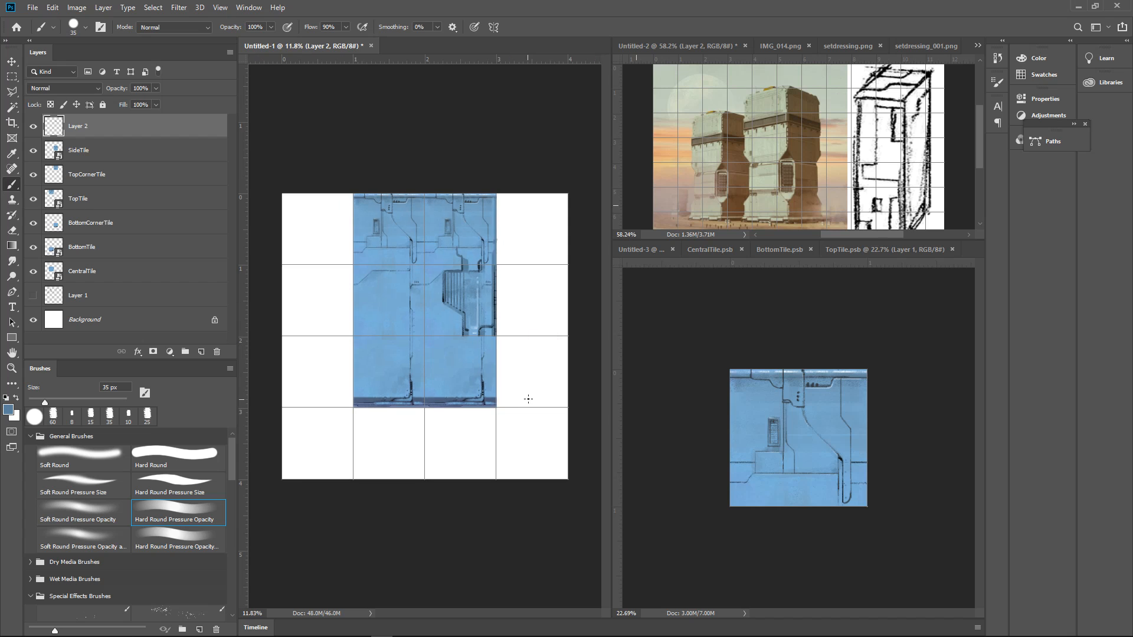
pyautogui.scroll(3, 508, 363)
pyautogui.scroll(3, 508, 342)
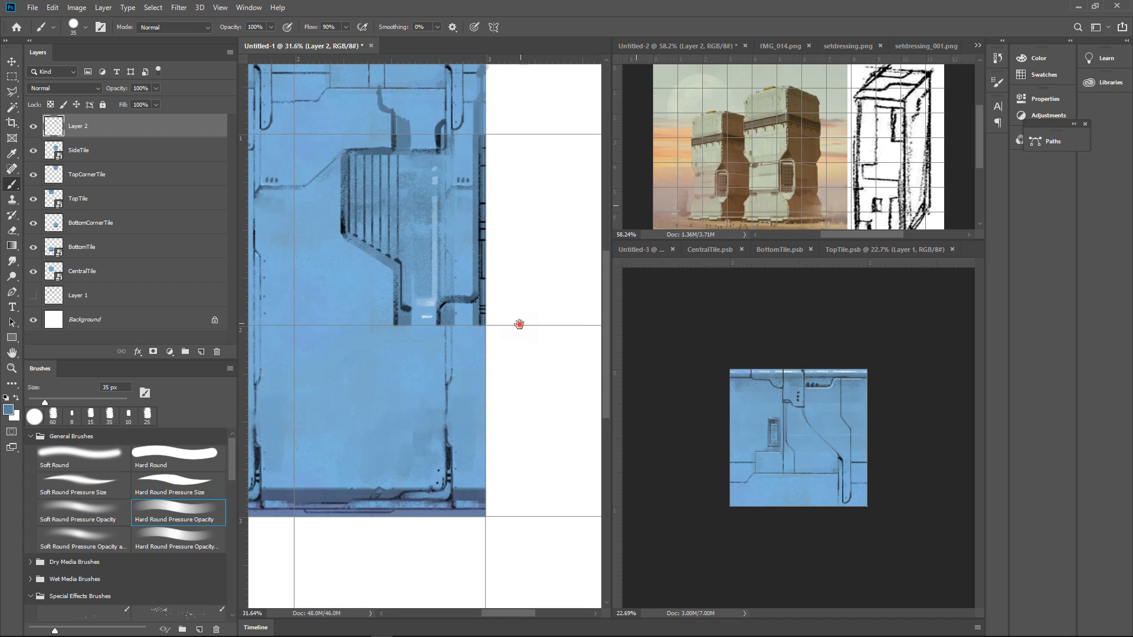
pyautogui.keyDown('alt'); pyautogui.click(476, 314); pyautogui.keyUp('alt')
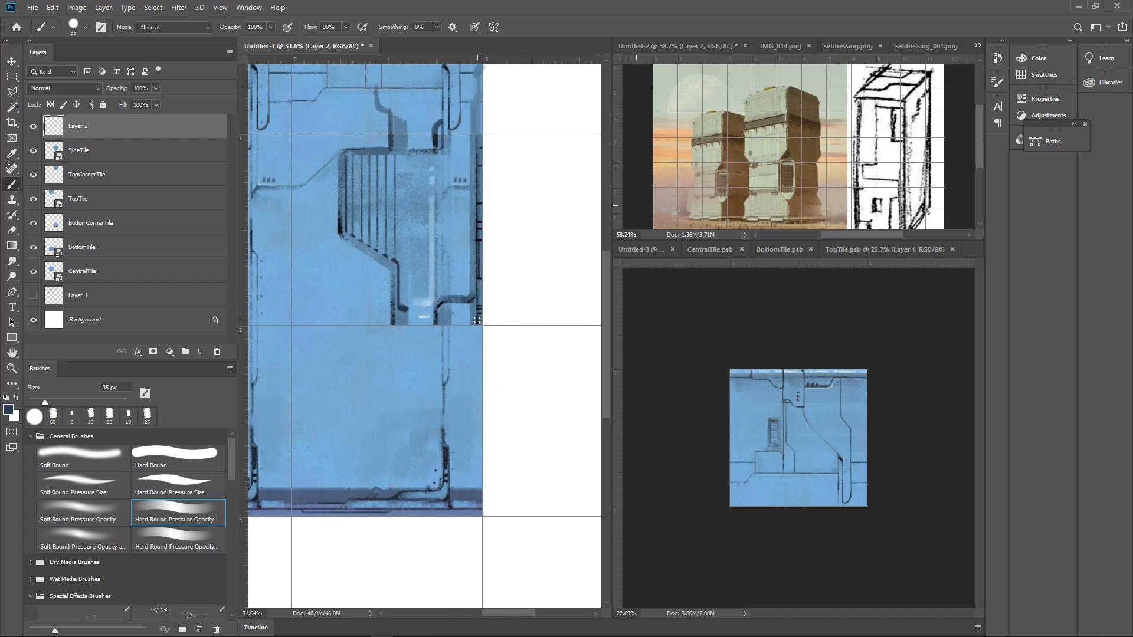
pyautogui.keyDown('alt'); pyautogui.click(476, 318); pyautogui.keyUp('alt')
pyautogui.moveTo(472, 316)
pyautogui.mouseDown()
pyautogui.moveTo(455, 485)
pyautogui.moveTo(462, 442)
pyautogui.moveTo(472, 466)
pyautogui.moveTo(474, 336)
pyautogui.mouseUp()
pyautogui.keyDown('alt'); pyautogui.click(481, 307); pyautogui.keyUp('alt')
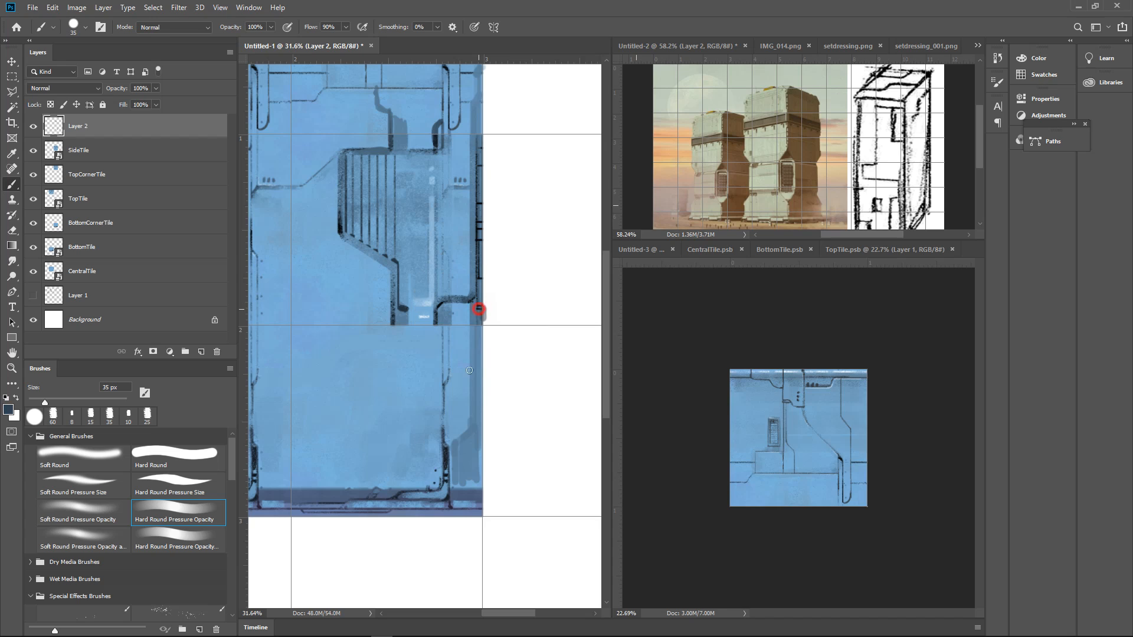
# Paint a darker sampled blue strip down BottomCornerTile's outer right edge and blend its lower end into the purple base band
pyautogui.click(475, 307)
pyautogui.moveTo(476, 307); pyautogui.dragTo(476, 469)
pyautogui.hotkey('ctrl', 'z')
pyautogui.keyDown('alt'); pyautogui.click(478, 310); pyautogui.keyUp('alt')
pyautogui.moveTo(477, 311)
pyautogui.mouseDown()
pyautogui.moveTo(477, 379)
pyautogui.moveTo(452, 481)
pyautogui.mouseUp()
pyautogui.keyDown('alt'); pyautogui.click(458, 483); pyautogui.keyUp('alt')
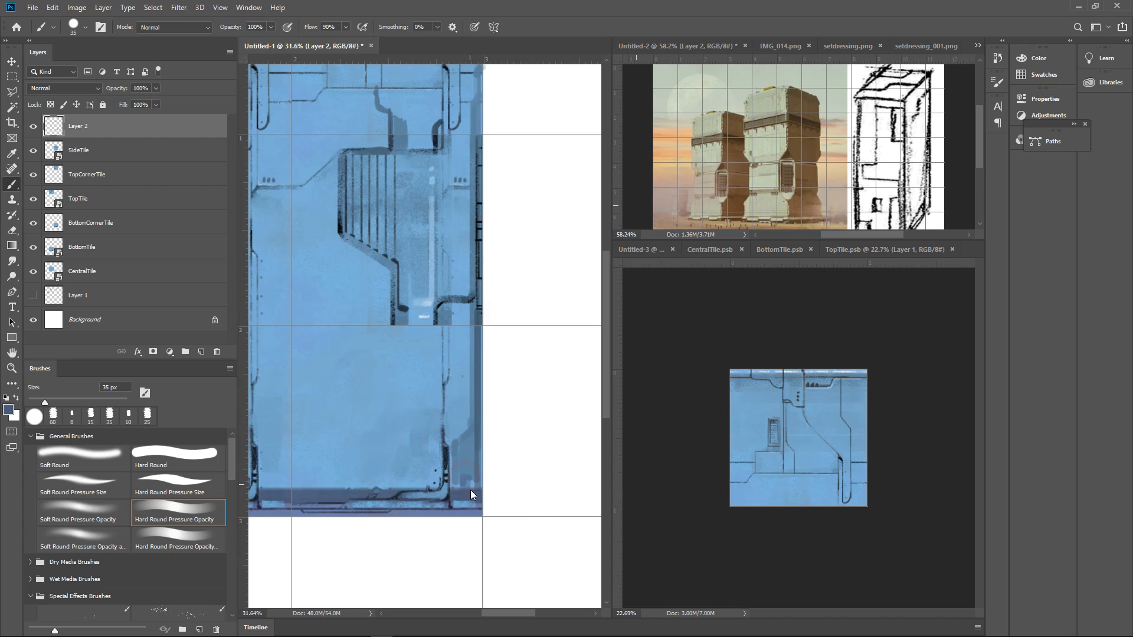
pyautogui.moveTo(472, 414)
pyautogui.mouseDown()
pyautogui.moveTo(460, 432)
pyautogui.moveTo(535, 374)
pyautogui.moveTo(526, 327)
pyautogui.mouseUp()
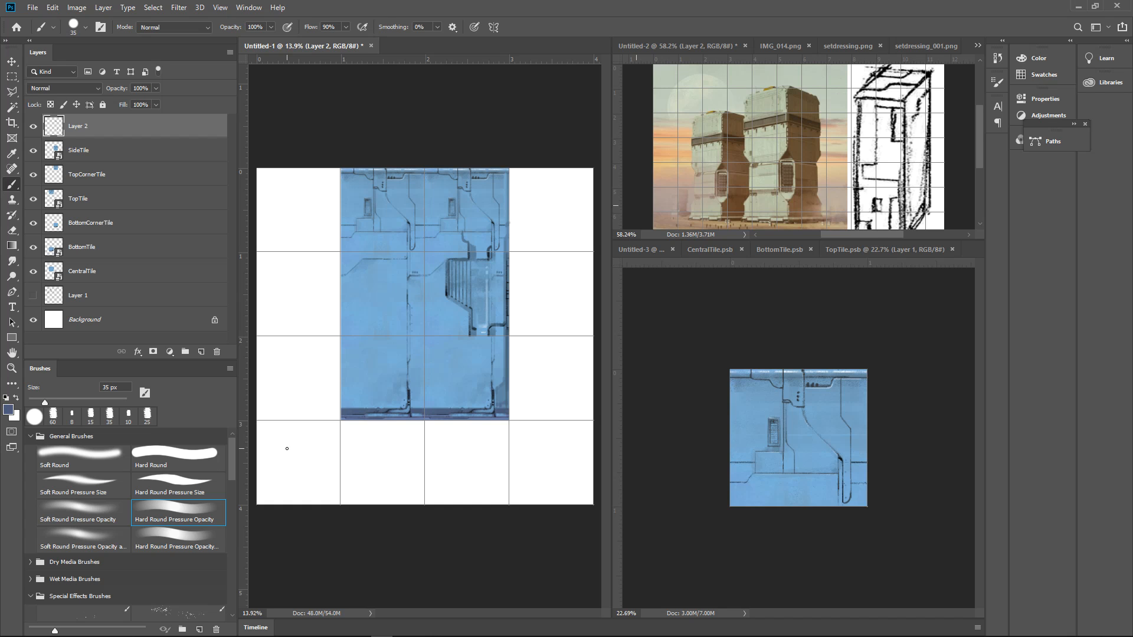
# Continue SideTile's right conduit into BottomCornerTile as a dark curved edge, reducing the brush to 20 px
pyautogui.moveTo(539, 294); pyautogui.dragTo(575, 270)
pyautogui.moveTo(445, 358); pyautogui.dragTo(472, 275)
pyautogui.moveTo(460, 344); pyautogui.dragTo(527, 294)
pyautogui.moveTo(514, 266); pyautogui.dragTo(486, 369)
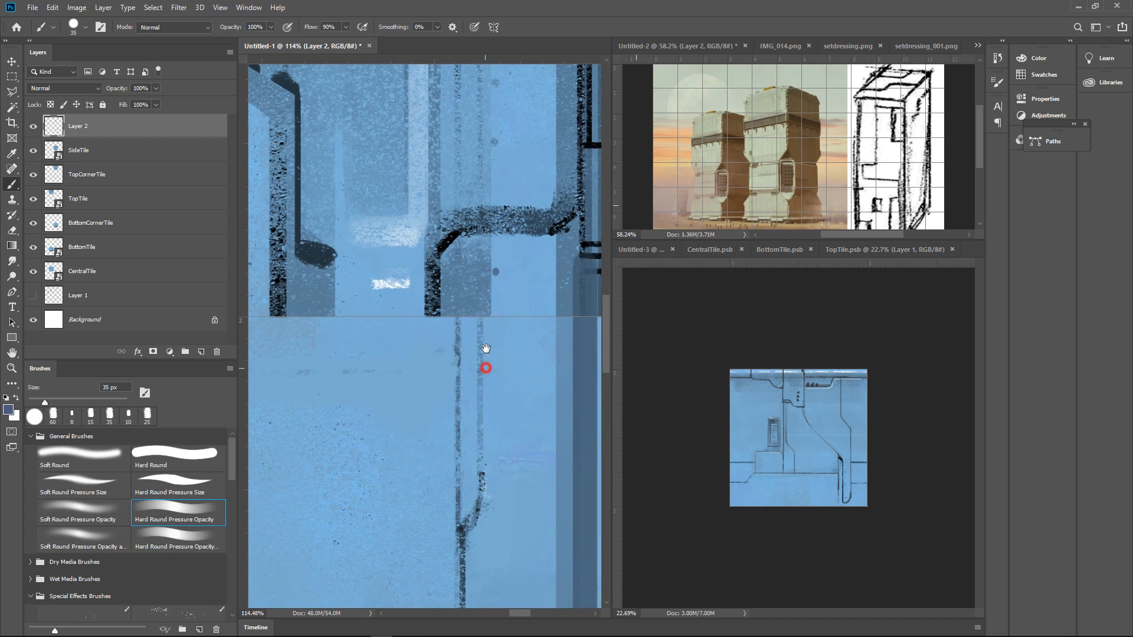
pyautogui.keyDown('alt'); pyautogui.click(434, 308); pyautogui.keyUp('alt')
pyautogui.moveTo(434, 298); pyautogui.dragTo(434, 396)
pyautogui.hotkey('ctrl', 'z')
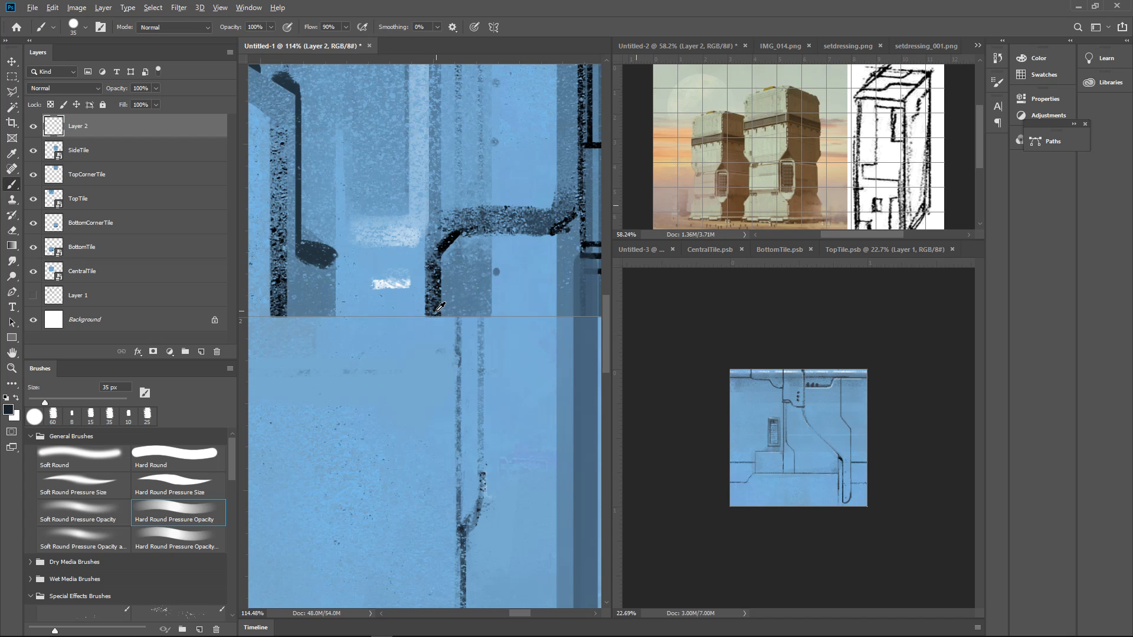
pyautogui.keyDown('alt'); pyautogui.click(436, 306); pyautogui.keyUp('alt')
pyautogui.press('[')
pyautogui.press('[')
pyautogui.moveTo(434, 311); pyautogui.dragTo(433, 390)
pyautogui.moveTo(432, 305)
pyautogui.mouseDown()
pyautogui.moveTo(433, 396)
pyautogui.moveTo(452, 436)
pyautogui.moveTo(427, 378)
pyautogui.moveTo(449, 405)
pyautogui.mouseUp()
# Fill the right conduit's continuation on BottomCornerTile with vertical strips of sampled blue using the 20 px brush
pyautogui.keyDown('alt'); pyautogui.click(450, 307); pyautogui.keyUp('alt')
pyautogui.moveTo(472, 302); pyautogui.dragTo(472, 440)
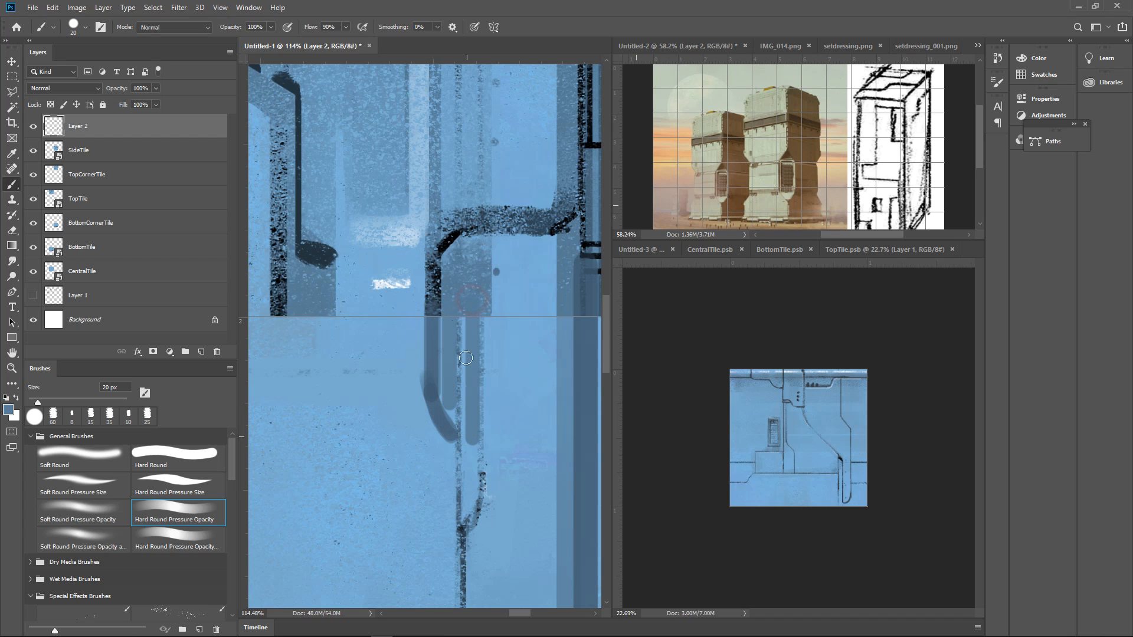
pyautogui.hotkey('ctrl', 'z')
pyautogui.moveTo(472, 302); pyautogui.dragTo(470, 499)
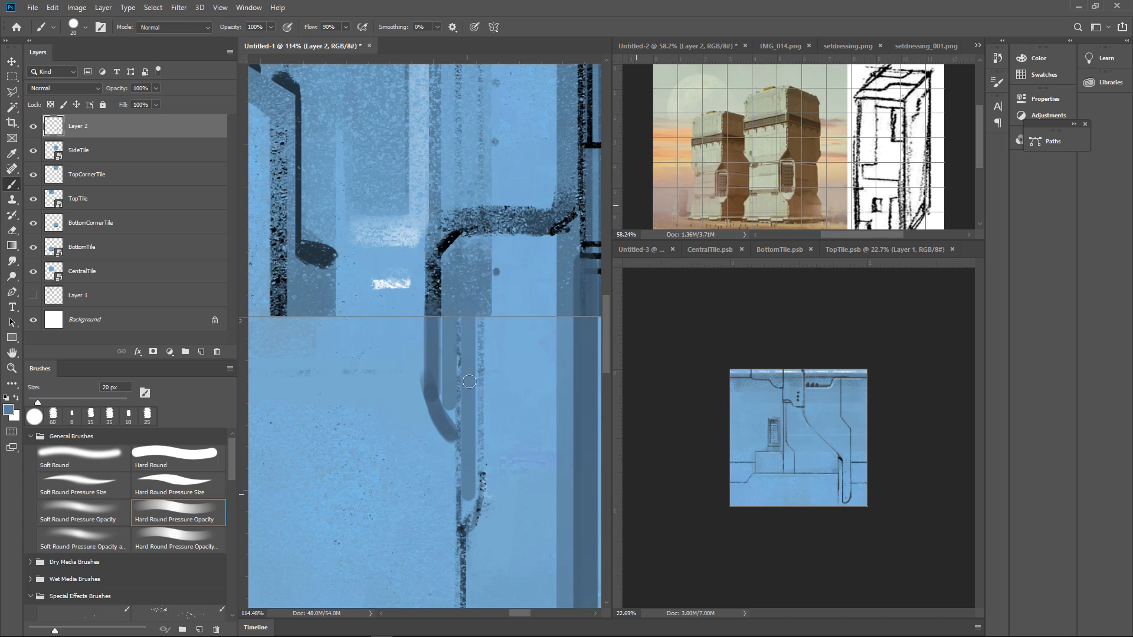
pyautogui.keyDown('alt'); pyautogui.click(486, 310); pyautogui.keyUp('alt')
pyautogui.moveTo(485, 307); pyautogui.dragTo(485, 486)
# Extend SideTile's left conduit into BottomCornerTile with a dark rounded end and fill its inside with sampled blue
pyautogui.moveTo(523, 298)
pyautogui.mouseDown()
pyautogui.moveTo(490, 358)
pyautogui.moveTo(501, 372)
pyautogui.mouseUp()
pyautogui.moveTo(550, 323)
pyautogui.mouseDown()
pyautogui.moveTo(523, 328)
pyautogui.moveTo(555, 331)
pyautogui.mouseUp()
pyautogui.keyDown('alt'); pyautogui.click(407, 323); pyautogui.keyUp('alt')
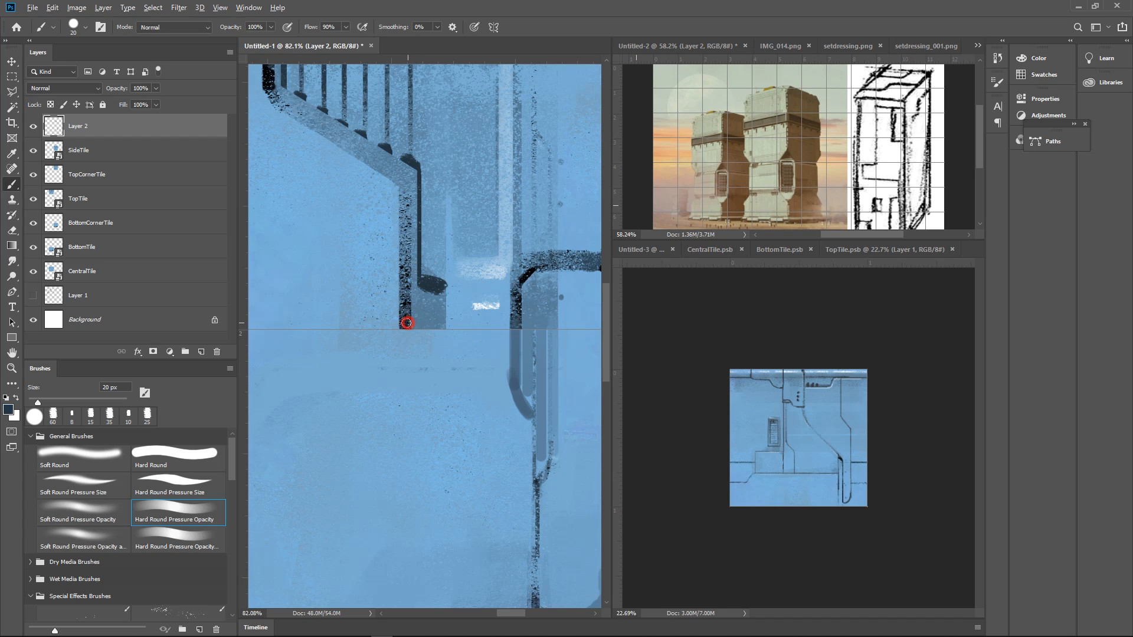
pyautogui.moveTo(406, 324)
pyautogui.mouseDown()
pyautogui.moveTo(425, 370)
pyautogui.moveTo(407, 357)
pyautogui.moveTo(412, 341)
pyautogui.moveTo(429, 369)
pyautogui.moveTo(417, 331)
pyautogui.moveTo(424, 358)
pyautogui.moveTo(439, 330)
pyautogui.mouseUp()
pyautogui.keyDown('alt'); pyautogui.click(413, 310); pyautogui.keyUp('alt')
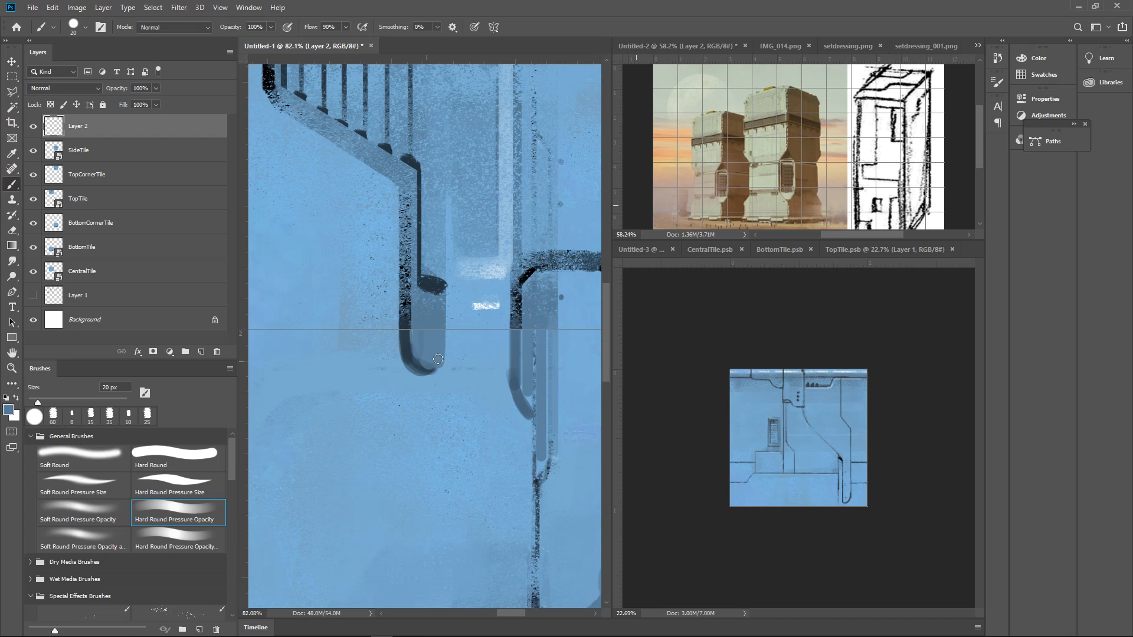
pyautogui.moveTo(557, 280); pyautogui.dragTo(516, 348)
# Draw a thin panel line with a 9 px brush from the left conduit's rounded end down to BottomCornerTile's base, angling it midway
pyautogui.keyDown('alt'); pyautogui.click(471, 470); pyautogui.keyUp('alt')
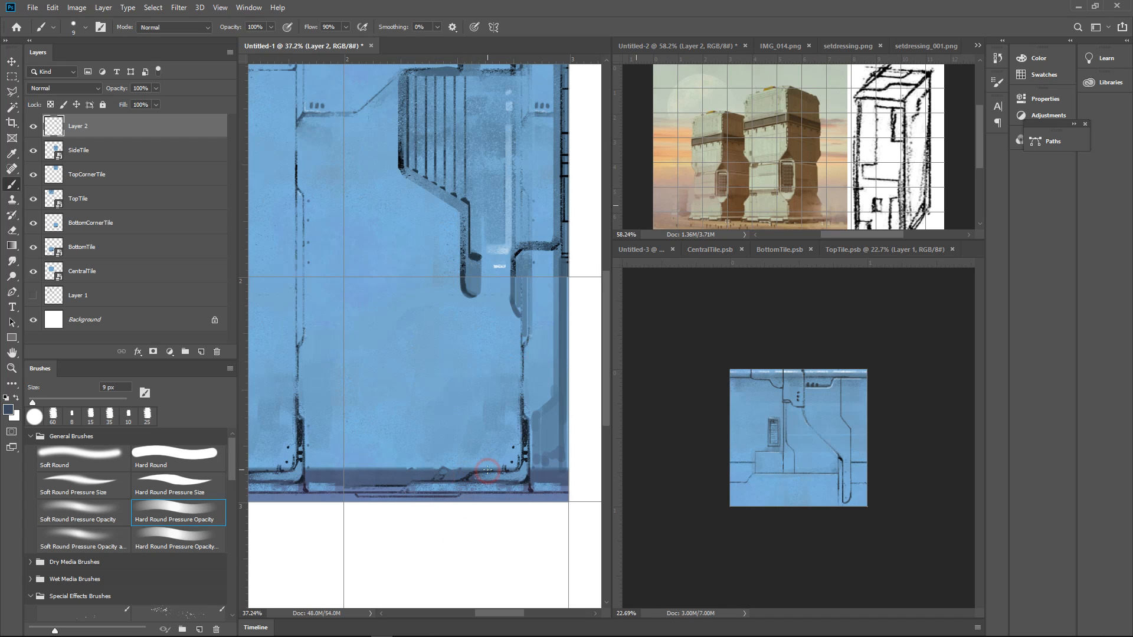
pyautogui.moveTo(487, 470); pyautogui.dragTo(486, 368)
pyautogui.moveTo(470, 298)
pyautogui.mouseDown()
pyautogui.moveTo(470, 340)
pyautogui.moveTo(485, 364)
pyautogui.mouseUp()
pyautogui.keyDown('ctrl'); pyautogui.keyDown('alt'); pyautogui.click(511, 349); pyautogui.keyUp('alt'); pyautogui.keyUp('ctrl')
pyautogui.keyDown('ctrl'); pyautogui.keyDown('alt'); pyautogui.click(520, 390); pyautogui.keyUp('alt'); pyautogui.keyUp('ctrl')
pyautogui.keyDown('ctrl'); pyautogui.click(536, 400); pyautogui.keyUp('ctrl')
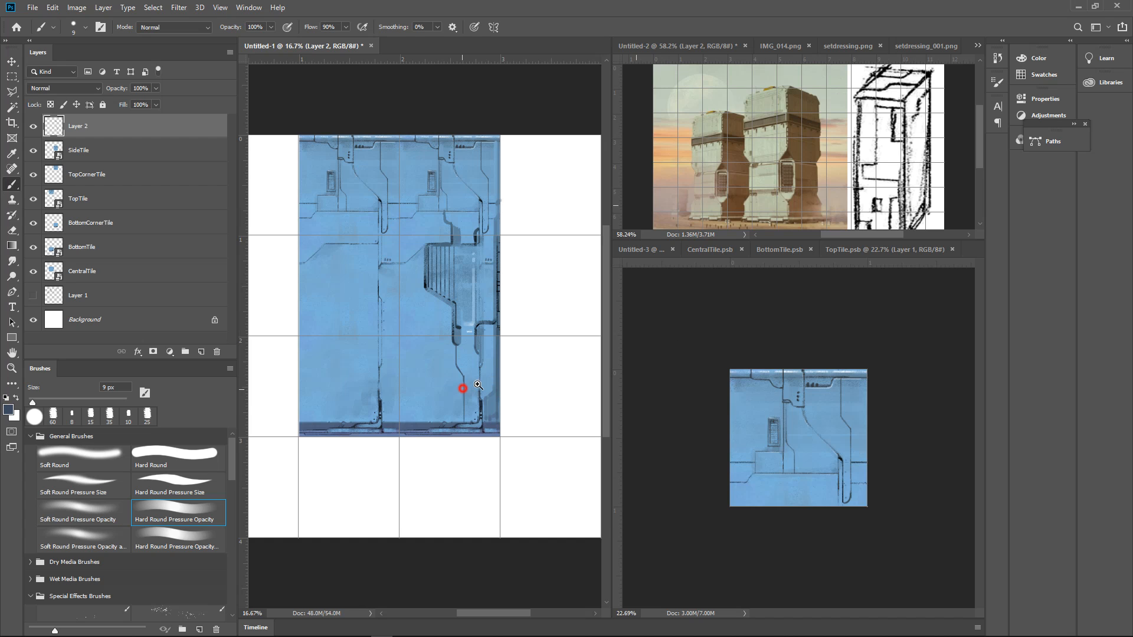
pyautogui.moveTo(463, 388); pyautogui.dragTo(543, 354)
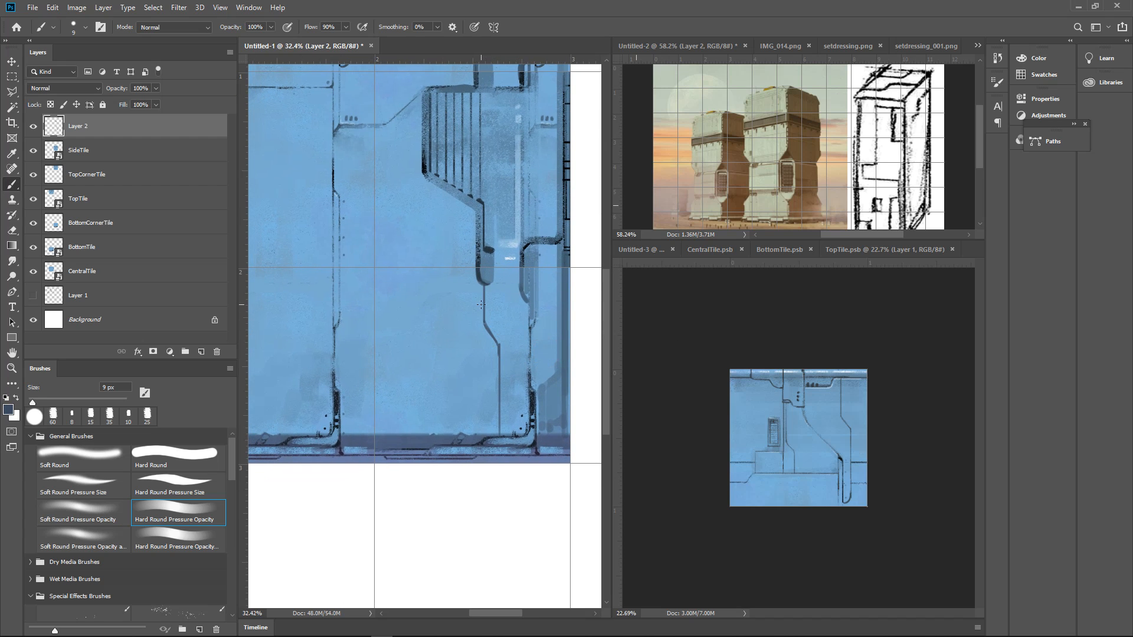
# Draw the top and left side of a chamfered panel on BottomCornerTile and a second short line up to the conduit
pyautogui.moveTo(481, 307)
pyautogui.mouseDown()
pyautogui.moveTo(431, 320)
pyautogui.moveTo(432, 310)
pyautogui.moveTo(412, 335)
pyautogui.moveTo(430, 309)
pyautogui.moveTo(409, 335)
pyautogui.moveTo(404, 444)
pyautogui.mouseUp()
pyautogui.scroll(-4, 553, 312)
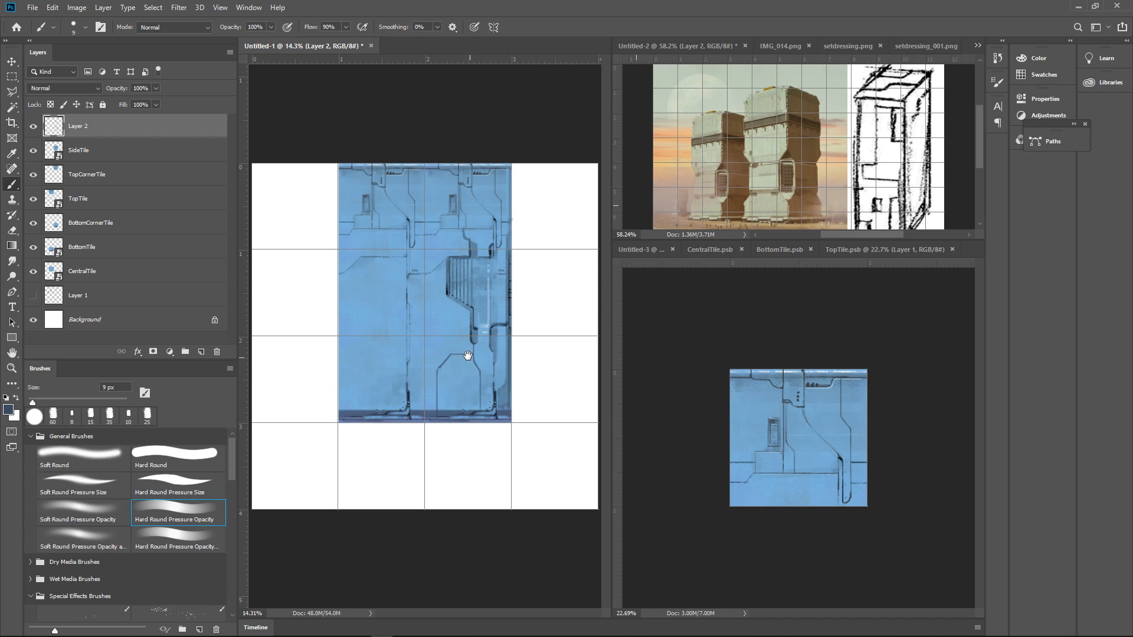
pyautogui.moveTo(470, 346); pyautogui.dragTo(497, 330)
pyautogui.moveTo(497, 324)
pyautogui.mouseDown()
pyautogui.moveTo(481, 427)
pyautogui.moveTo(486, 404)
pyautogui.mouseUp()
pyautogui.moveTo(549, 373); pyautogui.dragTo(475, 466)
pyautogui.moveTo(447, 423); pyautogui.dragTo(475, 392)
pyautogui.moveTo(474, 393)
pyautogui.mouseDown()
pyautogui.moveTo(460, 415)
pyautogui.moveTo(448, 345)
pyautogui.mouseUp()
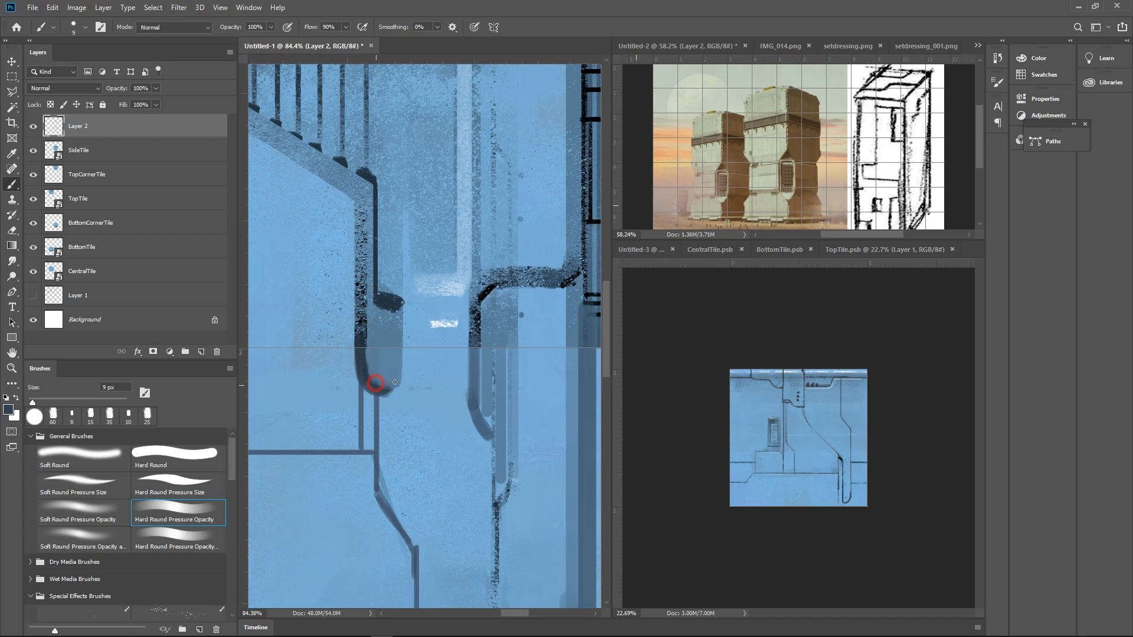
# Shade the inside of the left conduit's rounded end and add a lighter parallel line beneath it in sampled blue
pyautogui.moveTo(387, 392); pyautogui.dragTo(401, 380)
pyautogui.keyDown('alt'); pyautogui.click(379, 384); pyautogui.keyUp('alt')
pyautogui.moveTo(416, 353); pyautogui.dragTo(469, 338)
pyautogui.moveTo(414, 385); pyautogui.dragTo(411, 356)
pyautogui.keyDown('alt'); pyautogui.click(375, 353); pyautogui.keyUp('alt')
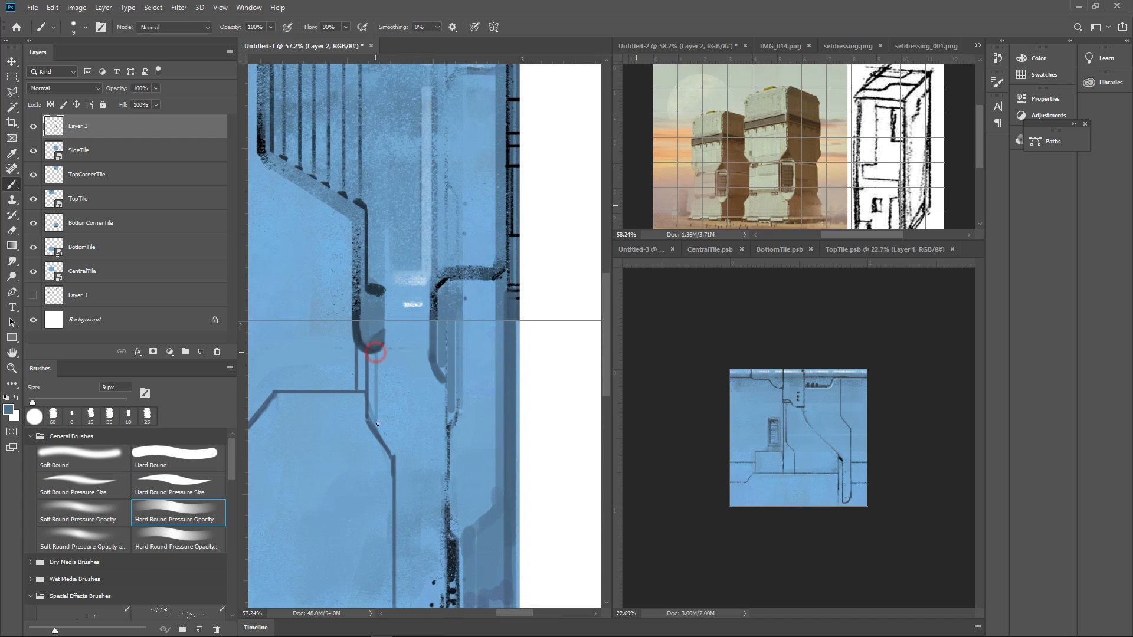
pyautogui.moveTo(423, 384)
pyautogui.mouseDown()
pyautogui.moveTo(378, 440)
pyautogui.moveTo(411, 391)
pyautogui.mouseUp()
pyautogui.moveTo(413, 389); pyautogui.dragTo(428, 350)
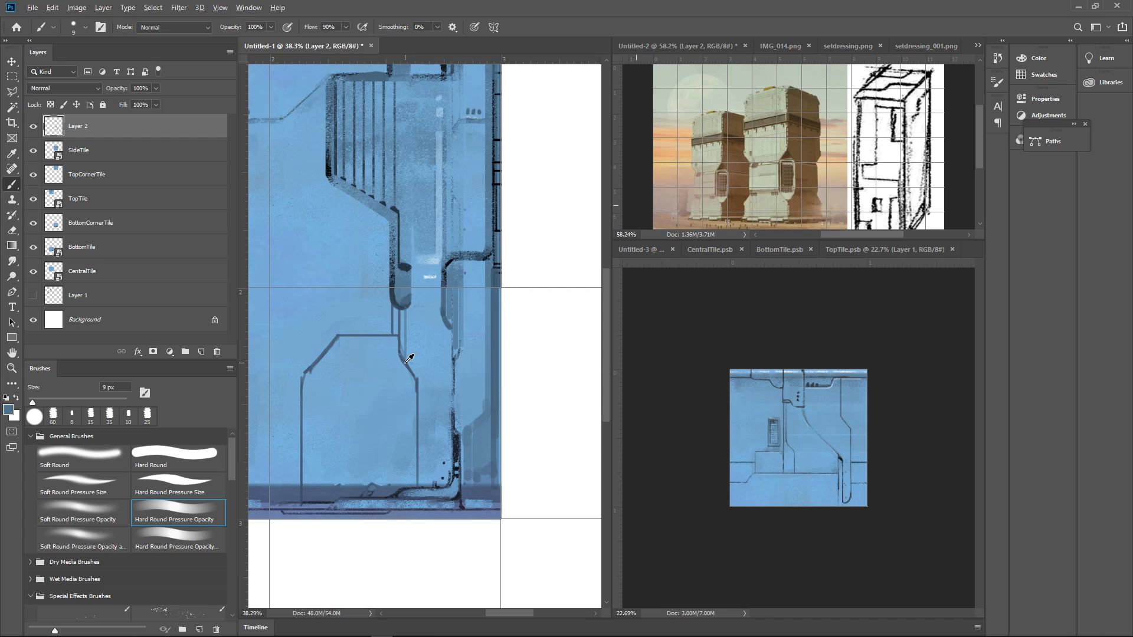
# Draw an inner seam down the chamfered panel on BottomCornerTile with an angled jog partway to the base
pyautogui.keyDown('alt'); pyautogui.click(404, 268); pyautogui.keyUp('alt')
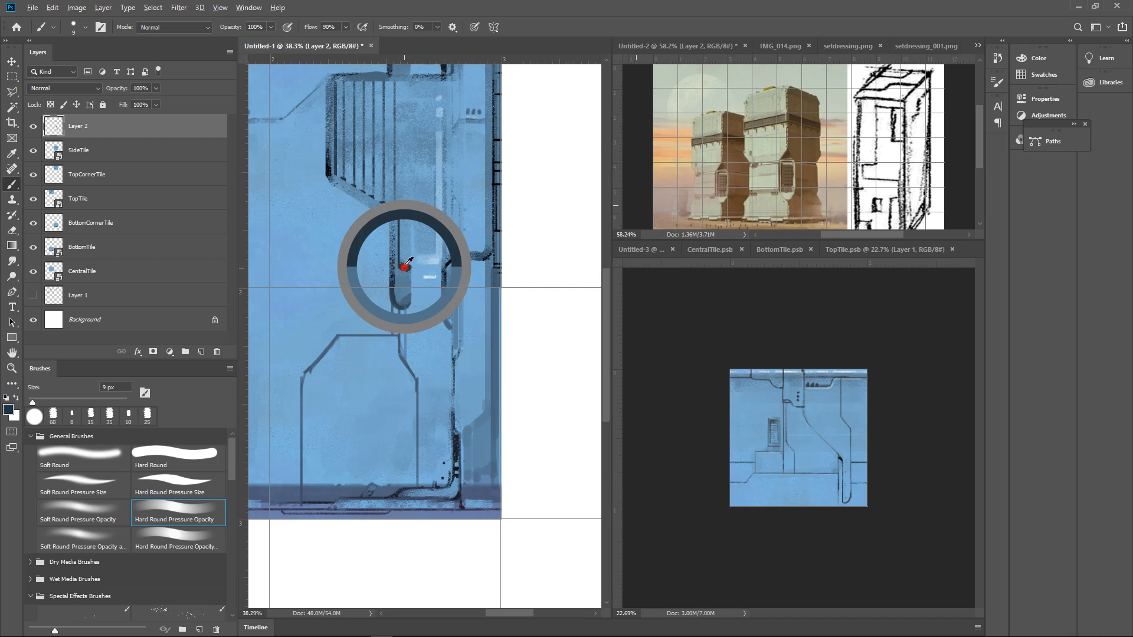
pyautogui.click(373, 335)
pyautogui.keyDown('shift'); pyautogui.click(372, 390); pyautogui.keyUp('shift')
pyautogui.keyDown('shift'); pyautogui.click(391, 409); pyautogui.keyUp('shift')
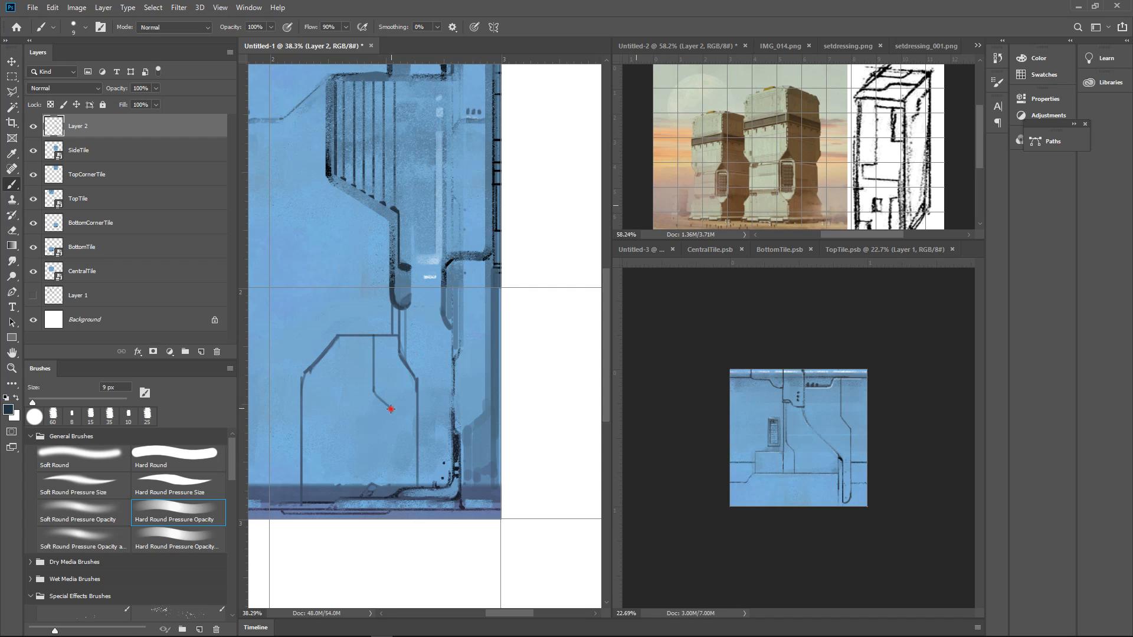
pyautogui.keyDown('shift'); pyautogui.click(391, 485); pyautogui.keyUp('shift')
# Sketch stepped seam lines along the chamfered panel's base on BottomCornerTile, undoing misplaced strokes
pyautogui.moveTo(402, 430)
pyautogui.mouseDown()
pyautogui.moveTo(346, 501)
pyautogui.moveTo(397, 405)
pyautogui.moveTo(348, 466)
pyautogui.moveTo(328, 473)
pyautogui.moveTo(379, 435)
pyautogui.moveTo(311, 488)
pyautogui.moveTo(403, 468)
pyautogui.mouseUp()
pyautogui.hotkey('ctrl', 'z')
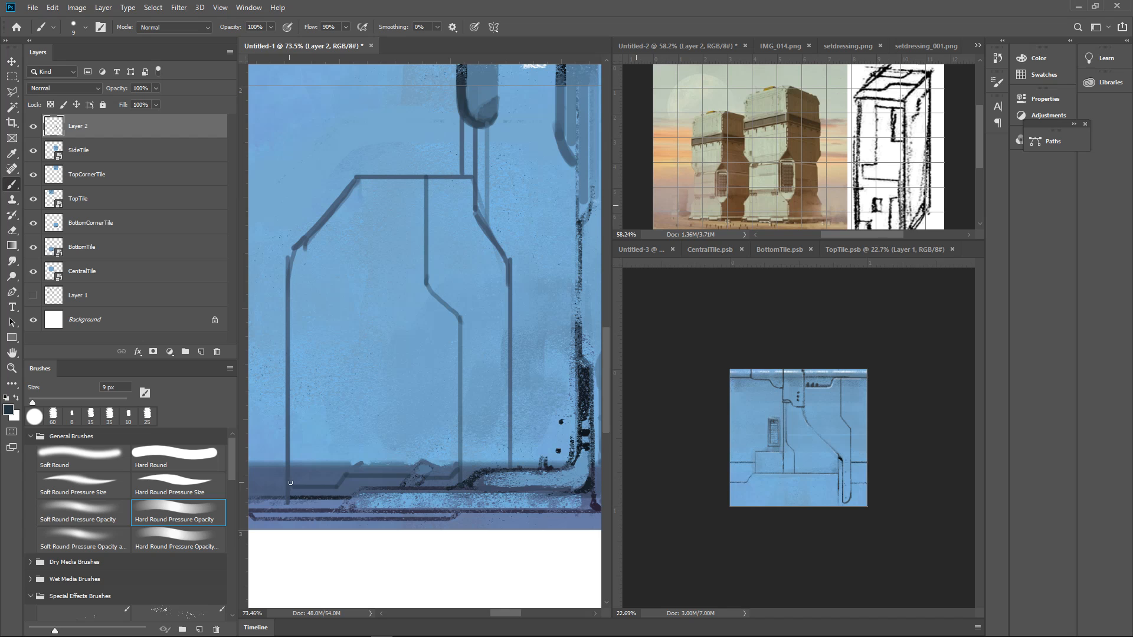
pyautogui.moveTo(290, 482)
pyautogui.mouseDown()
pyautogui.moveTo(344, 482)
pyautogui.moveTo(345, 473)
pyautogui.mouseUp()
pyautogui.hotkey('ctrl', 'z')
pyautogui.moveTo(388, 438); pyautogui.dragTo(348, 433)
pyautogui.moveTo(400, 438)
pyautogui.mouseDown()
pyautogui.moveTo(403, 466)
pyautogui.moveTo(517, 521)
pyautogui.mouseUp()
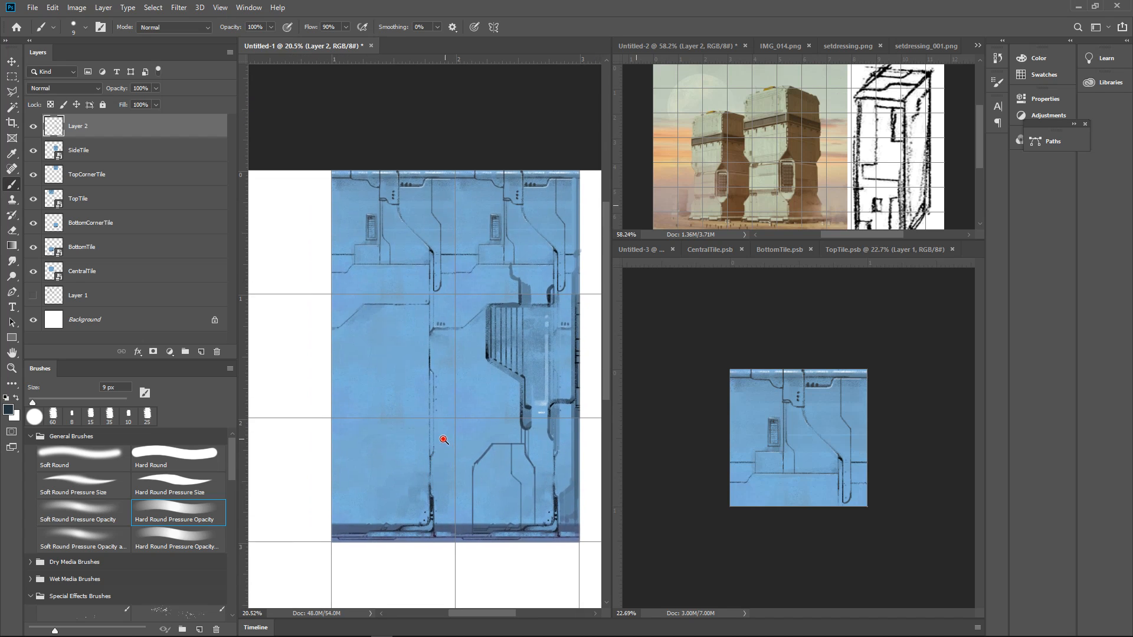
# Examine the whole tile layout to judge how the new BottomCornerTile panel lines fit the neighbouring tiles
pyautogui.moveTo(443, 438); pyautogui.dragTo(409, 386)
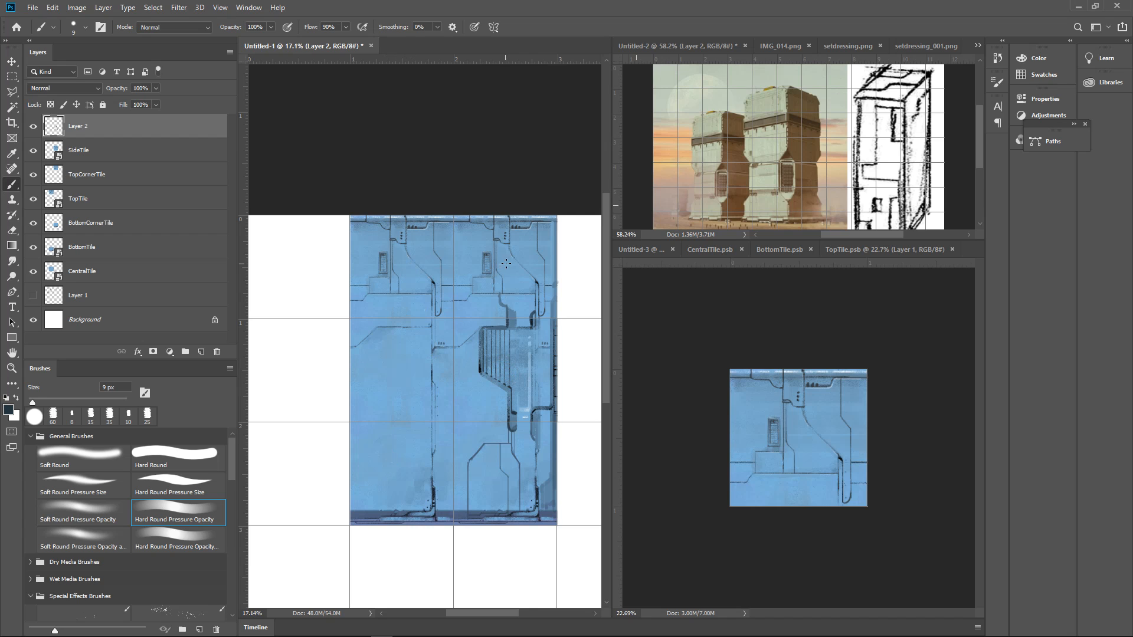
pyautogui.moveTo(500, 456); pyautogui.dragTo(500, 450)
pyautogui.moveTo(489, 397); pyautogui.dragTo(507, 412)
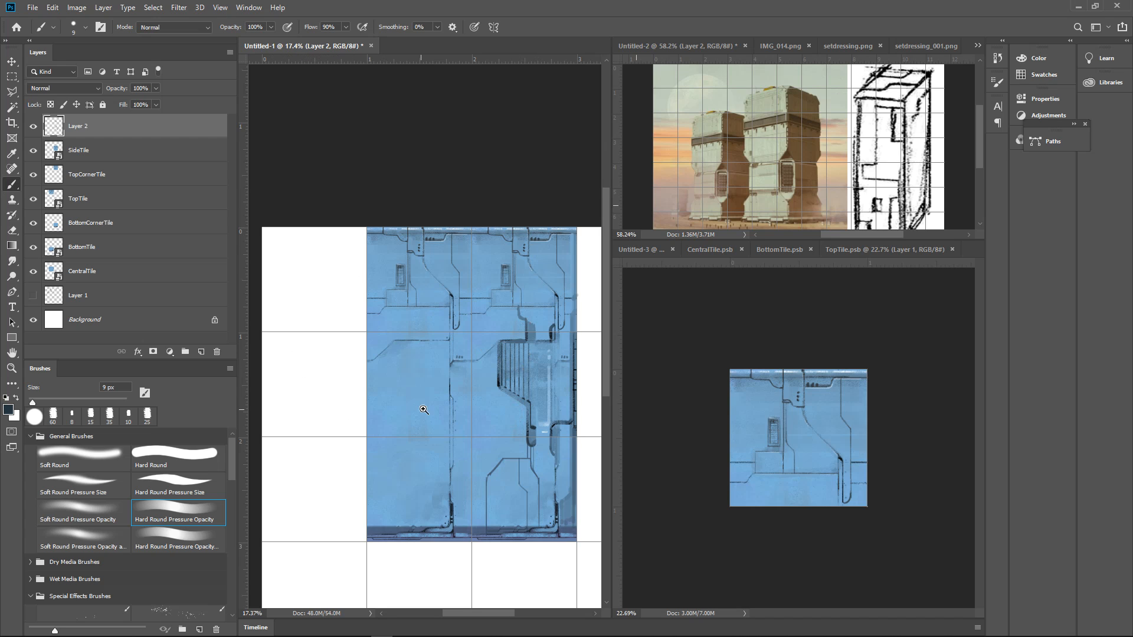
pyautogui.moveTo(424, 408); pyautogui.dragTo(402, 432)
pyautogui.moveTo(452, 391); pyautogui.dragTo(518, 381)
pyautogui.moveTo(515, 377); pyautogui.dragTo(494, 440)
pyautogui.moveTo(485, 429)
pyautogui.mouseDown()
pyautogui.moveTo(455, 455)
pyautogui.moveTo(537, 380)
pyautogui.mouseUp()
# Draw two parallel vertical lines inside the chamfered panel's left side, angling them back toward its outer edge
pyautogui.moveTo(444, 425); pyautogui.dragTo(489, 363)
pyautogui.moveTo(355, 341)
pyautogui.mouseDown()
pyautogui.moveTo(356, 472)
pyautogui.moveTo(331, 511)
pyautogui.mouseUp()
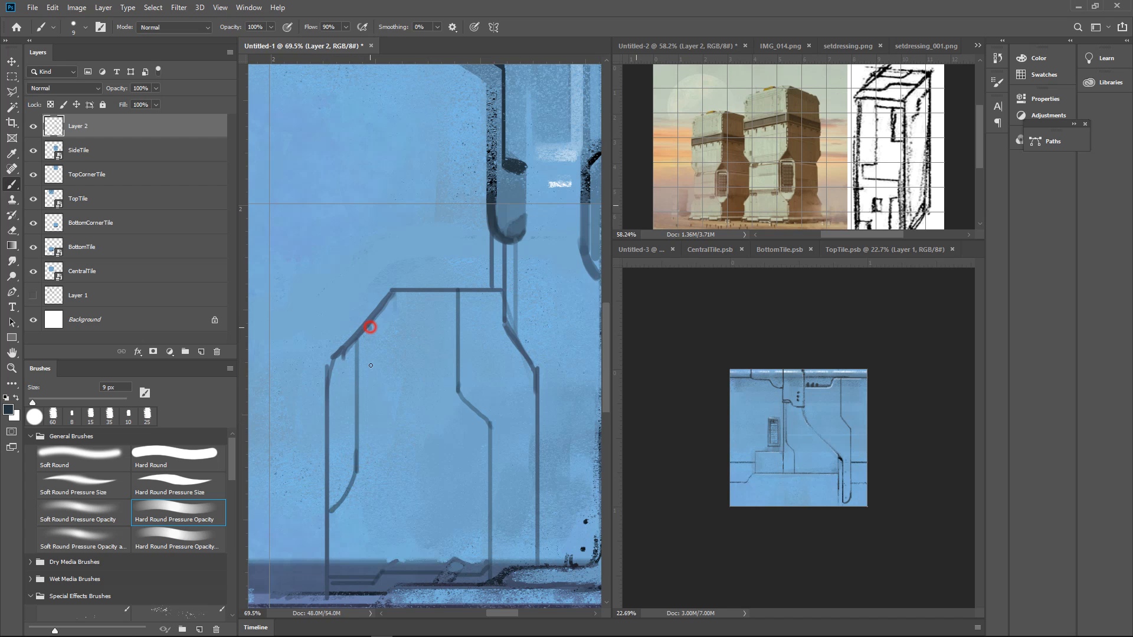
pyautogui.moveTo(369, 326)
pyautogui.mouseDown()
pyautogui.moveTo(369, 484)
pyautogui.moveTo(344, 530)
pyautogui.moveTo(342, 569)
pyautogui.mouseUp()
pyautogui.moveTo(451, 388); pyautogui.dragTo(337, 385)
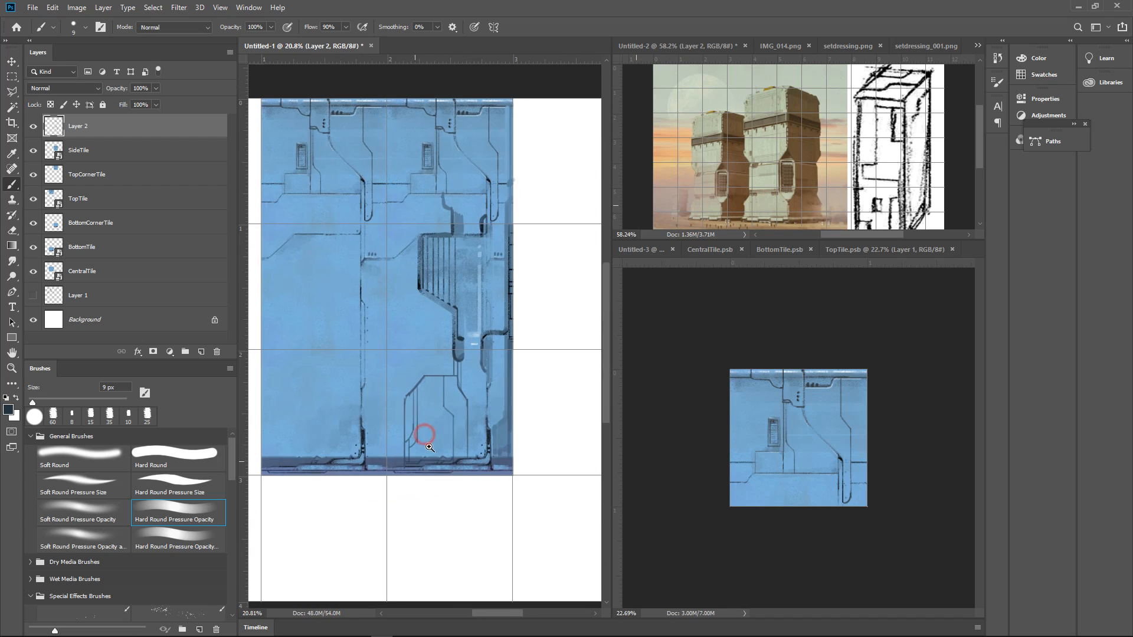
# Paint a row of four short dark vertical slots above the chamfered panel on BottomCornerTile
pyautogui.moveTo(425, 437); pyautogui.dragTo(408, 407)
pyautogui.moveTo(498, 430); pyautogui.dragTo(525, 379)
pyautogui.moveTo(509, 270); pyautogui.dragTo(498, 415)
pyautogui.moveTo(411, 396); pyautogui.dragTo(446, 377)
pyautogui.moveTo(485, 339); pyautogui.dragTo(465, 409)
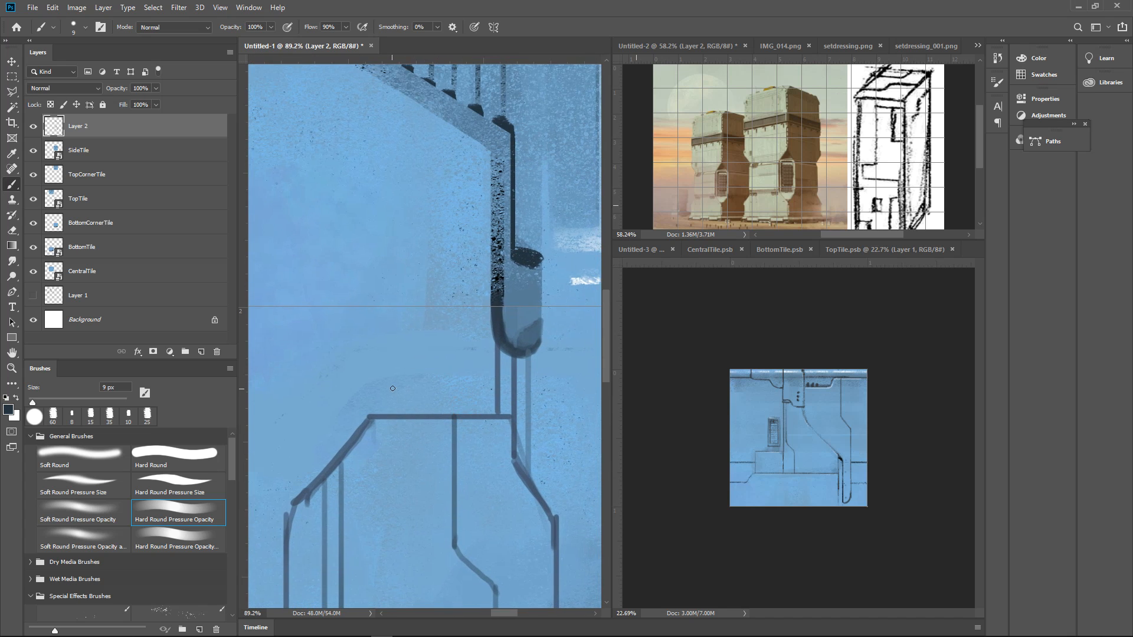
pyautogui.moveTo(391, 401); pyautogui.dragTo(392, 386)
pyautogui.moveTo(421, 387)
pyautogui.mouseDown()
pyautogui.moveTo(420, 401)
pyautogui.moveTo(382, 387)
pyautogui.moveTo(387, 406)
pyautogui.mouseUp()
pyautogui.keyDown('alt'); pyautogui.click(412, 377); pyautogui.keyUp('alt')
pyautogui.keyDown('alt'); pyautogui.click(423, 407); pyautogui.keyUp('alt')
pyautogui.moveTo(462, 387)
pyautogui.mouseDown()
pyautogui.moveTo(423, 405)
pyautogui.moveTo(481, 394)
pyautogui.mouseUp()
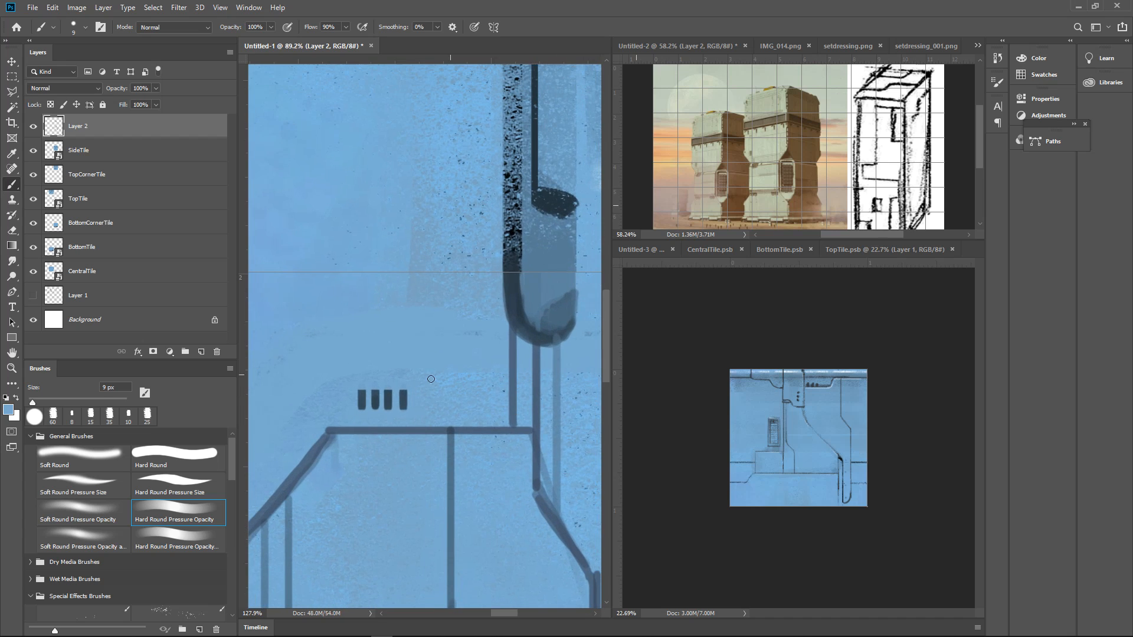
# Clean up the edges of the four slots in sampled blue and refine them, reducing the brush to 5 px
pyautogui.keyDown('alt'); pyautogui.click(404, 398); pyautogui.keyUp('alt')
pyautogui.moveTo(394, 398); pyautogui.dragTo(393, 419)
pyautogui.moveTo(393, 390)
pyautogui.mouseDown()
pyautogui.moveTo(394, 424)
pyautogui.moveTo(412, 413)
pyautogui.moveTo(355, 412)
pyautogui.moveTo(416, 392)
pyautogui.mouseUp()
pyautogui.keyDown('alt'); pyautogui.click(406, 416); pyautogui.keyUp('alt')
pyautogui.moveTo(471, 361)
pyautogui.mouseDown()
pyautogui.moveTo(463, 370)
pyautogui.moveTo(541, 405)
pyautogui.mouseUp()
pyautogui.moveTo(460, 390); pyautogui.dragTo(536, 330)
pyautogui.moveTo(536, 331); pyautogui.dragTo(531, 361)
pyautogui.keyDown('alt'); pyautogui.click(534, 337); pyautogui.keyUp('alt')
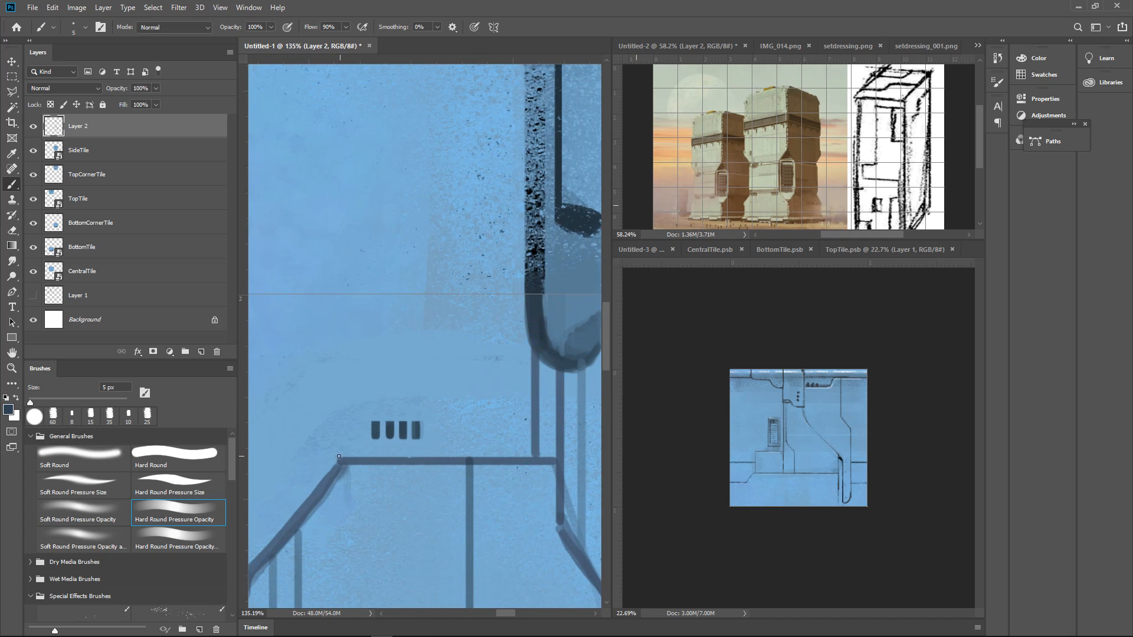
# Draw a thin chamfered outline around the four slots, joining it to the panel top and the conduit line
pyautogui.moveTo(339, 459)
pyautogui.mouseDown()
pyautogui.moveTo(369, 390)
pyautogui.moveTo(344, 429)
pyautogui.moveTo(385, 387)
pyautogui.moveTo(363, 396)
pyautogui.moveTo(526, 399)
pyautogui.moveTo(509, 401)
pyautogui.moveTo(527, 403)
pyautogui.moveTo(493, 470)
pyautogui.mouseUp()
pyautogui.moveTo(529, 444)
pyautogui.mouseDown()
pyautogui.moveTo(518, 465)
pyautogui.moveTo(544, 446)
pyautogui.mouseUp()
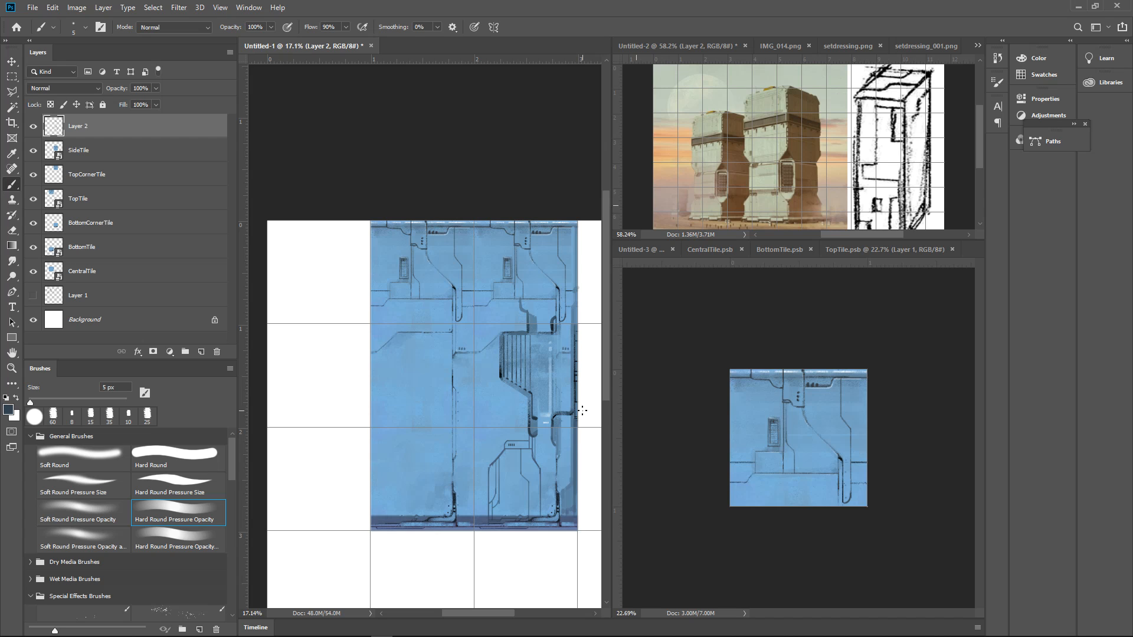
pyautogui.moveTo(513, 460); pyautogui.dragTo(473, 483)
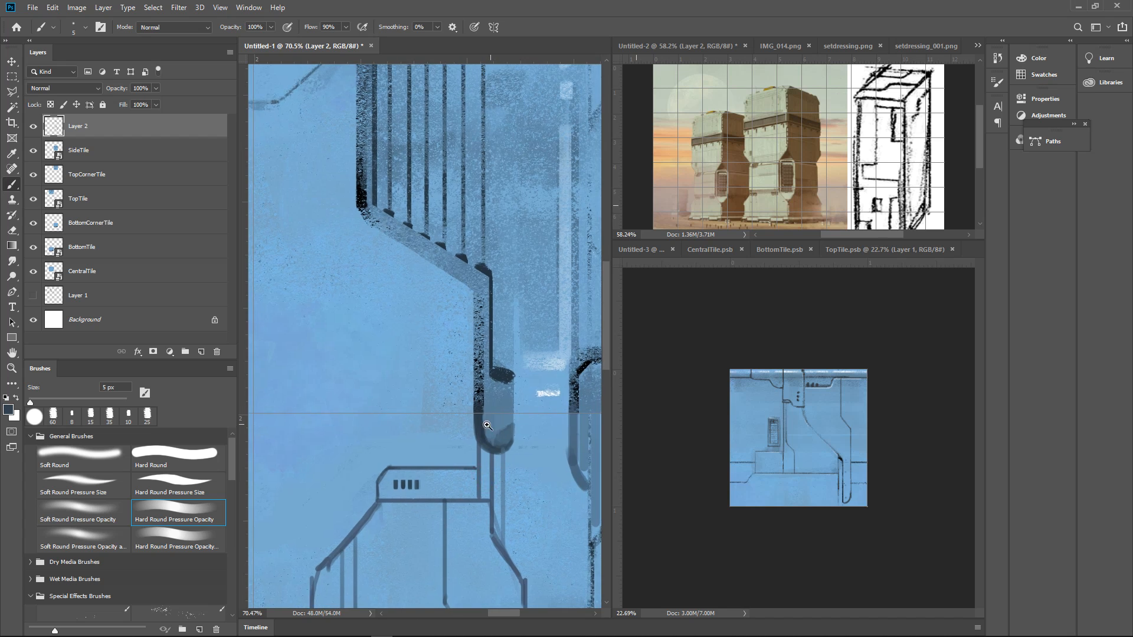
pyautogui.moveTo(479, 436)
pyautogui.mouseDown()
pyautogui.moveTo(509, 423)
pyautogui.moveTo(423, 463)
pyautogui.moveTo(485, 439)
pyautogui.moveTo(451, 459)
pyautogui.moveTo(506, 463)
pyautogui.moveTo(484, 463)
pyautogui.mouseUp()
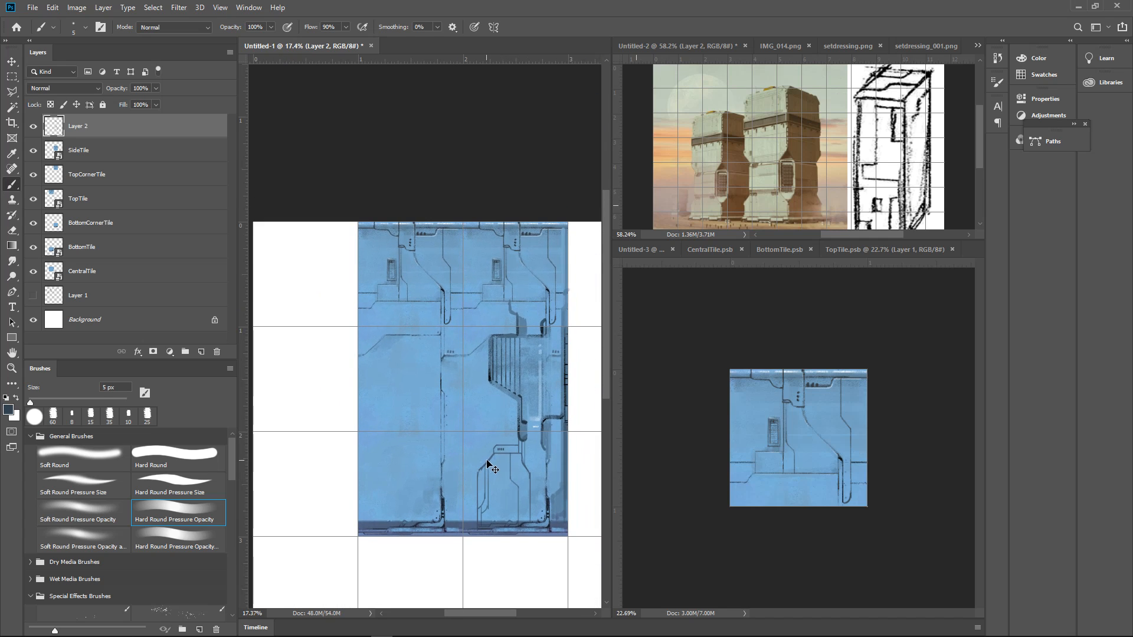
# Compare the layout with and without Layer 2, then paste a merged copy of the TopCornerTile area as a new layer
pyautogui.click(34, 126)
pyautogui.click(34, 126)
pyautogui.keyDown('ctrl'); pyautogui.click(54, 176); pyautogui.keyUp('ctrl')
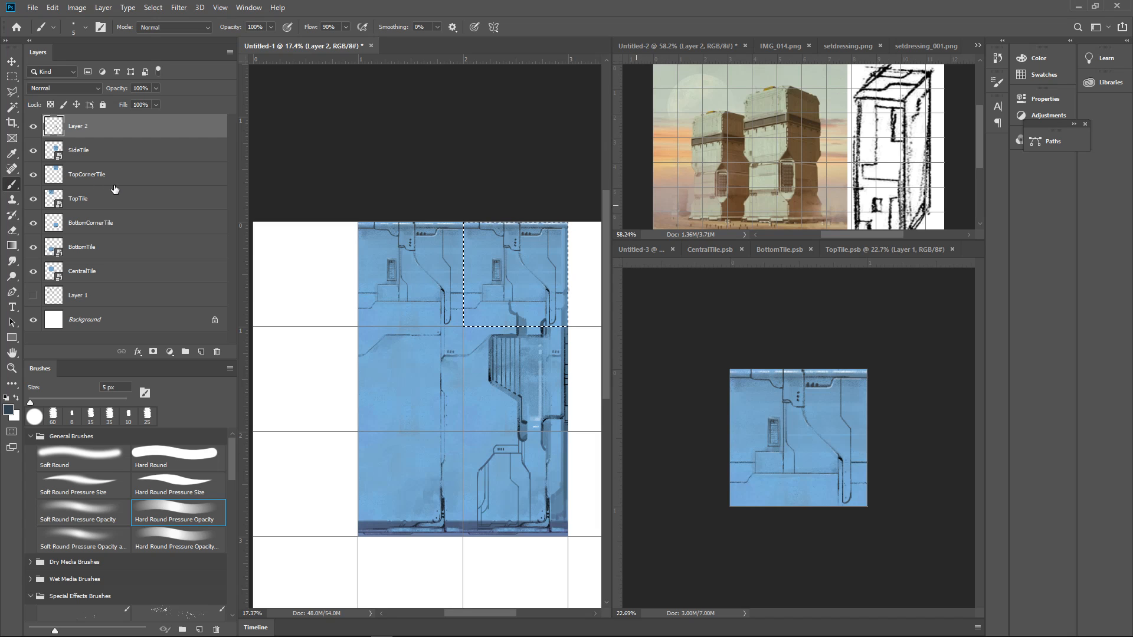
pyautogui.hotkey('ctrl', 'shift', 'c')
pyautogui.hotkey('ctrl', 'v')
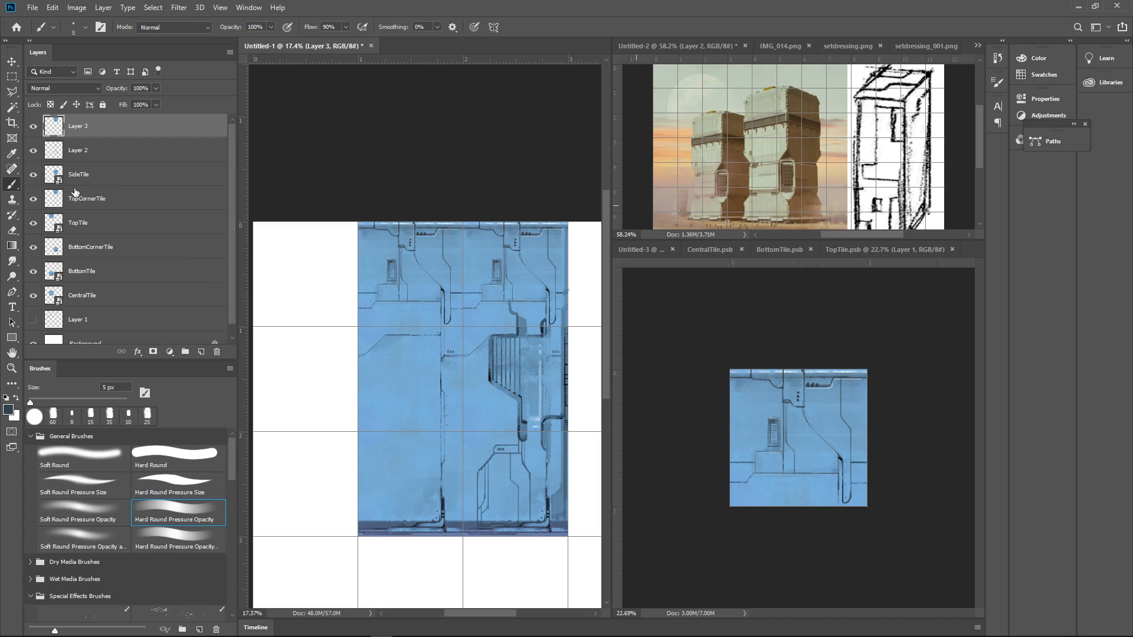
# Load BottomCornerTile's outline as a selection and copy the artwork inside it to a new layer above Layer 2
pyautogui.click(96, 151)
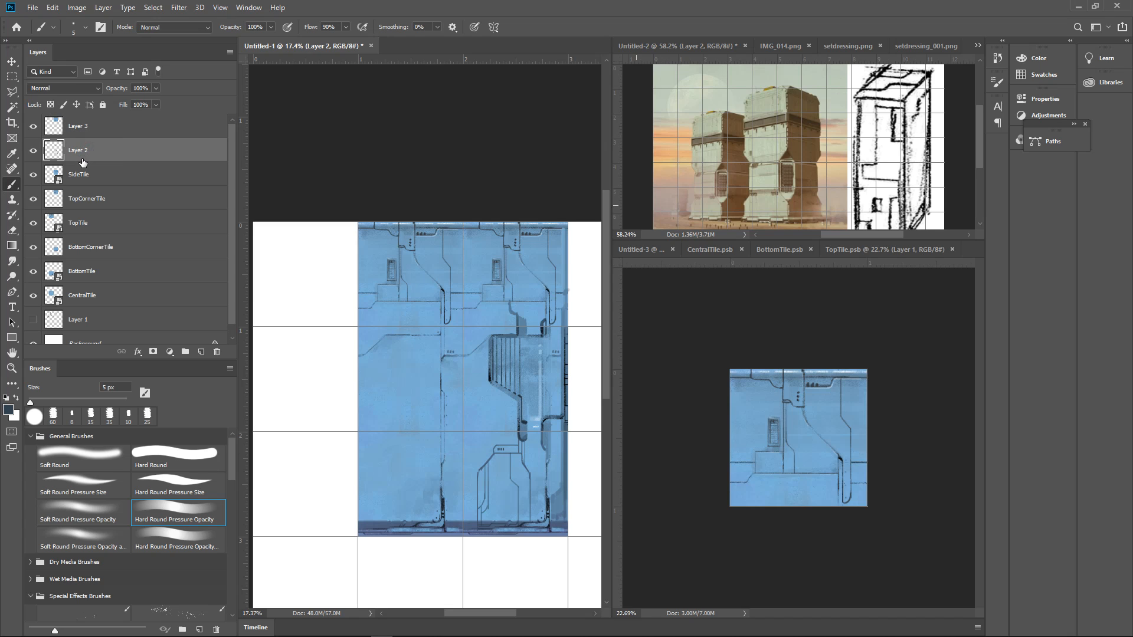
pyautogui.click(33, 250)
pyautogui.click(34, 249)
pyautogui.keyDown('ctrl'); pyautogui.click(54, 251); pyautogui.keyUp('ctrl')
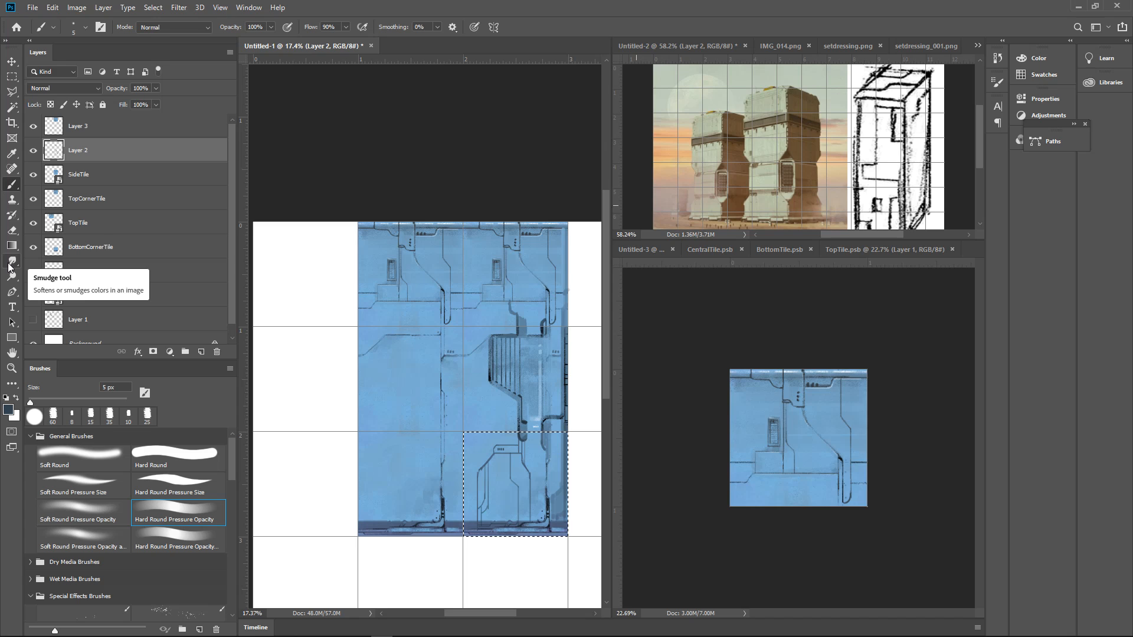
pyautogui.hotkey('ctrl', 'j')
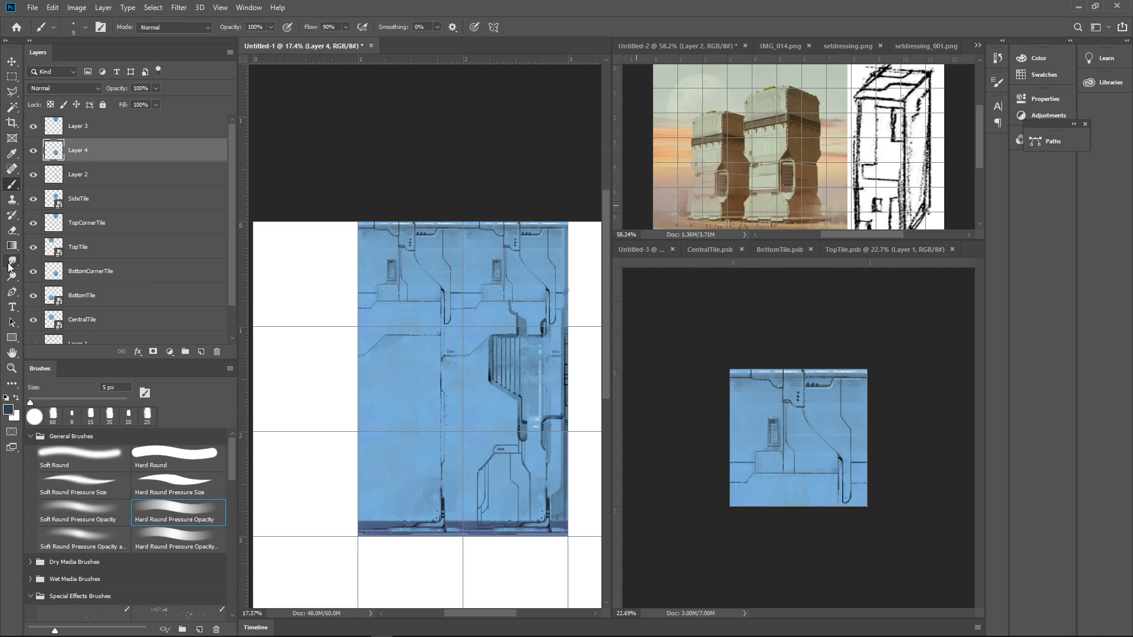
pyautogui.click(103, 130)
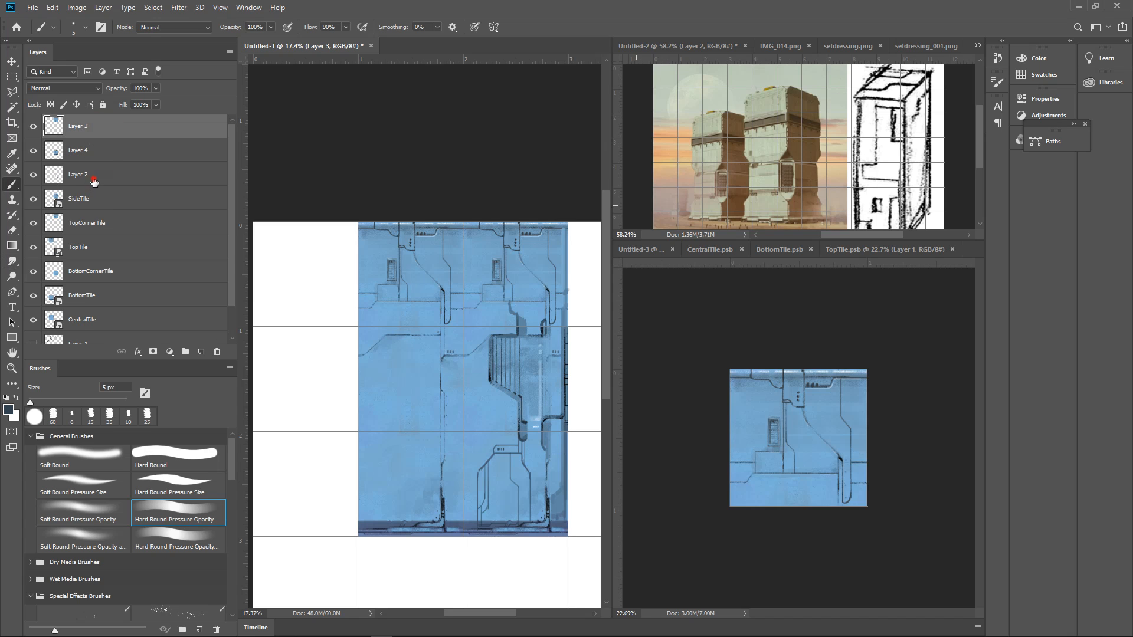
# Delete Layer 2 and the old TopCornerTile and BottomCornerTile layers
pyautogui.click(94, 181)
pyautogui.keyDown('ctrl'); pyautogui.click(105, 227); pyautogui.keyUp('ctrl')
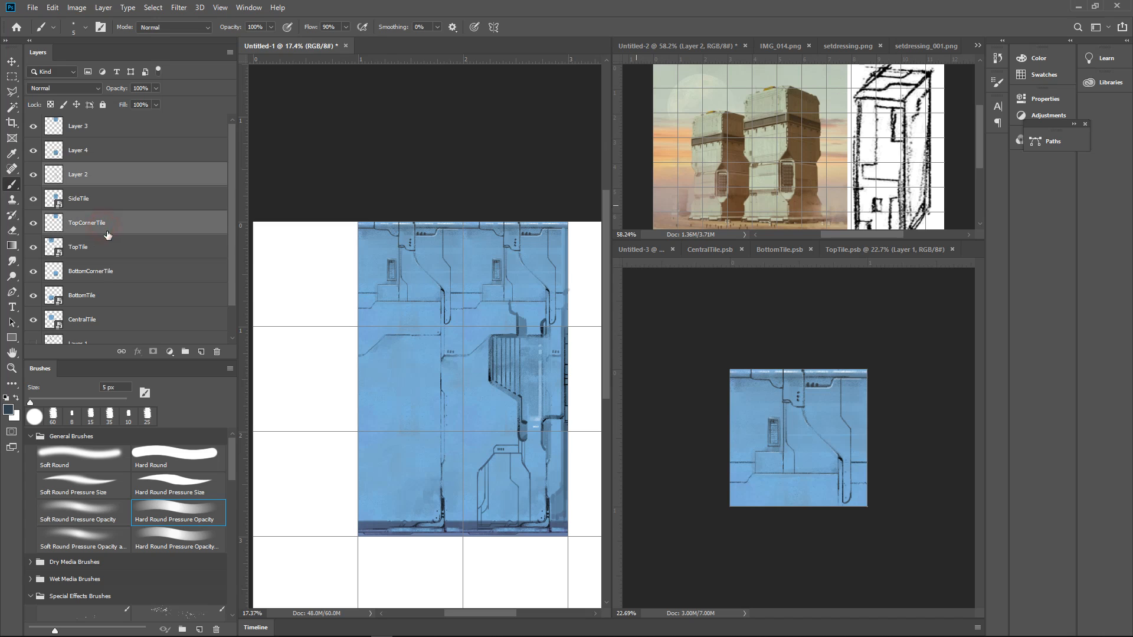
pyautogui.keyDown('ctrl'); pyautogui.click(106, 272); pyautogui.keyUp('ctrl')
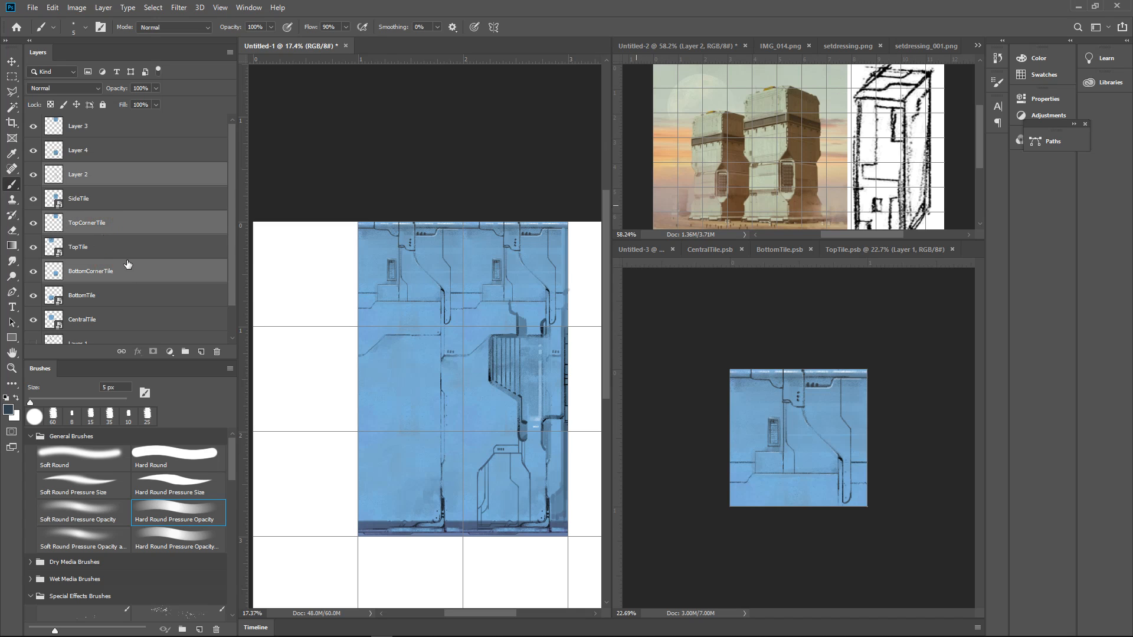
pyautogui.press('Delete')
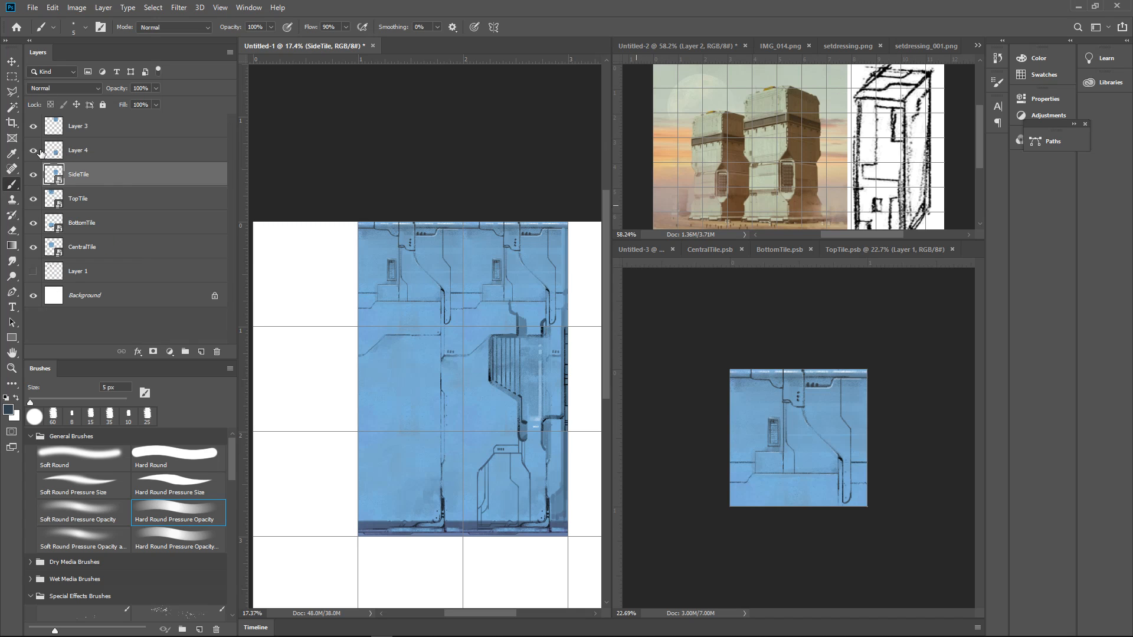
# Rename Layer 4 as BottomCornerTile and Layer 3 as TopCornerTile
pyautogui.doubleClick(77, 151)
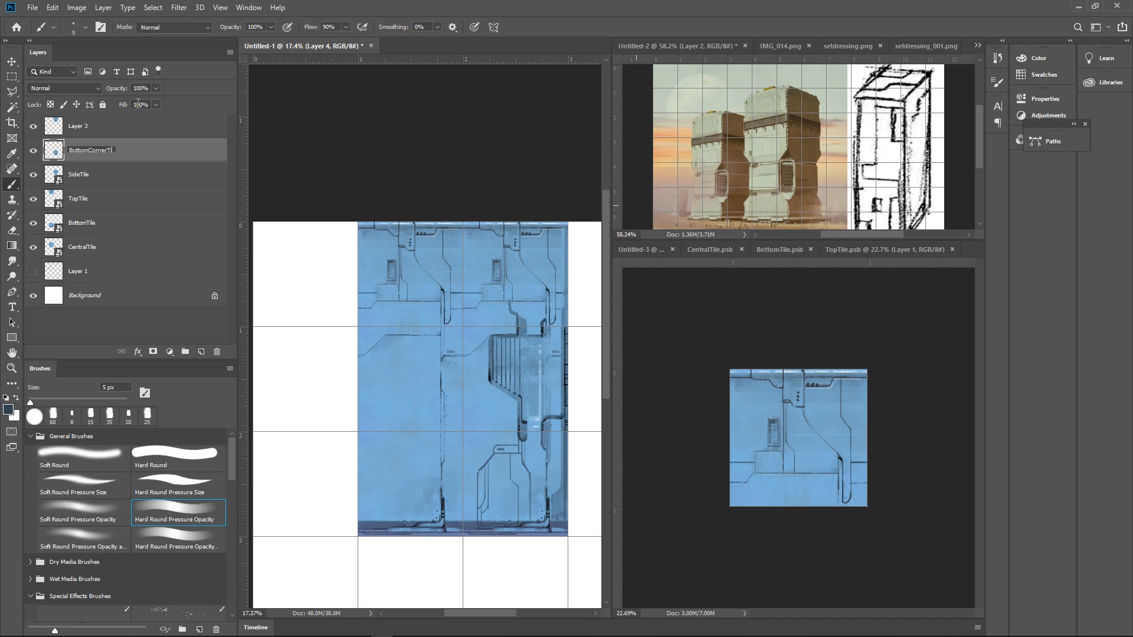
pyautogui.press('Return')
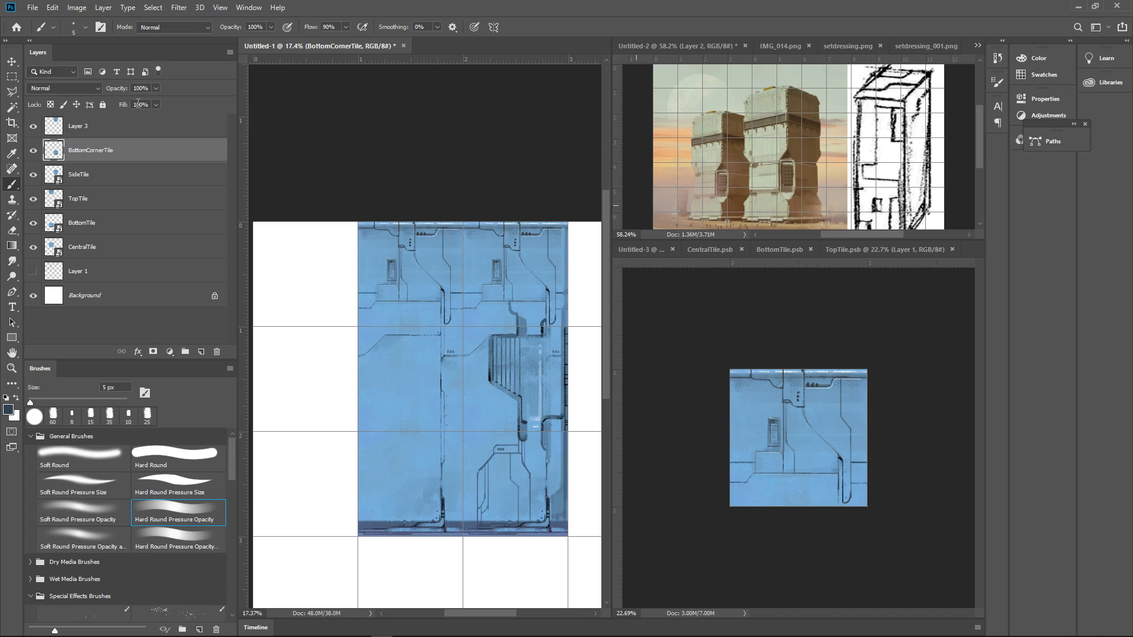
pyautogui.doubleClick(77, 126)
pyautogui.write('TopCornerTile')
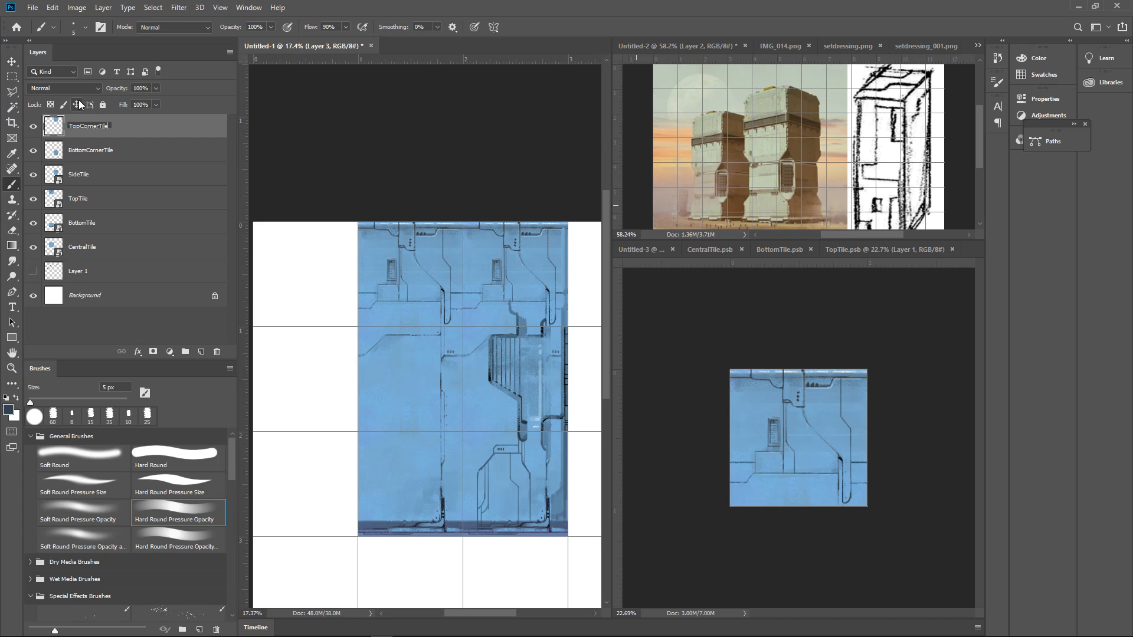
pyautogui.press('Return')
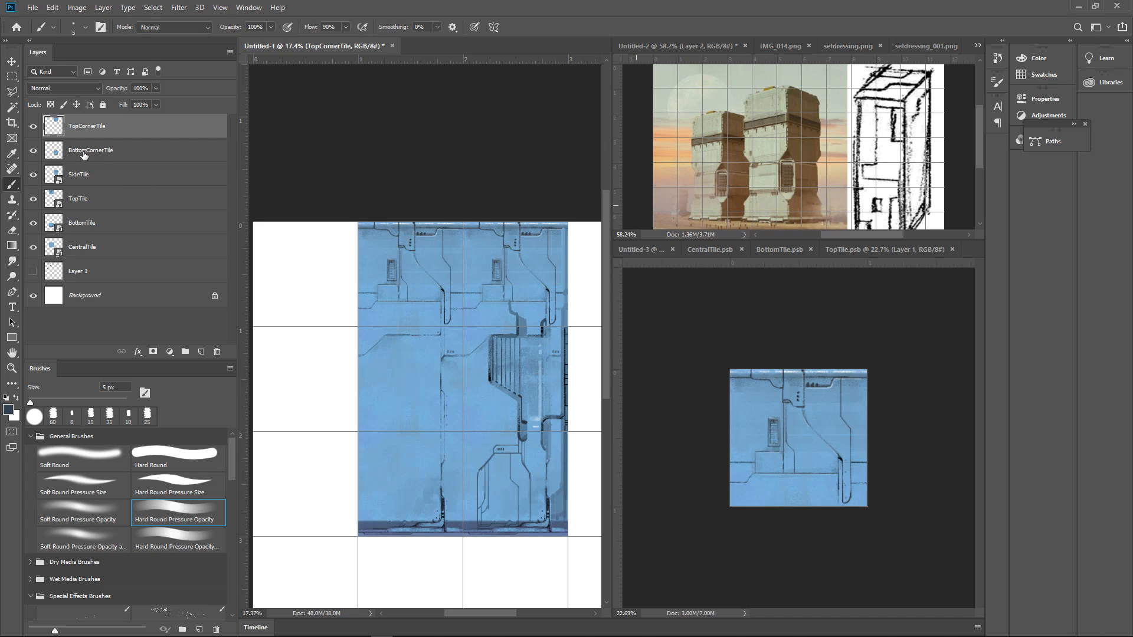
# Convert the new BottomCornerTile and TopCornerTile layers into separate smart objects
pyautogui.rightClick(84, 153)
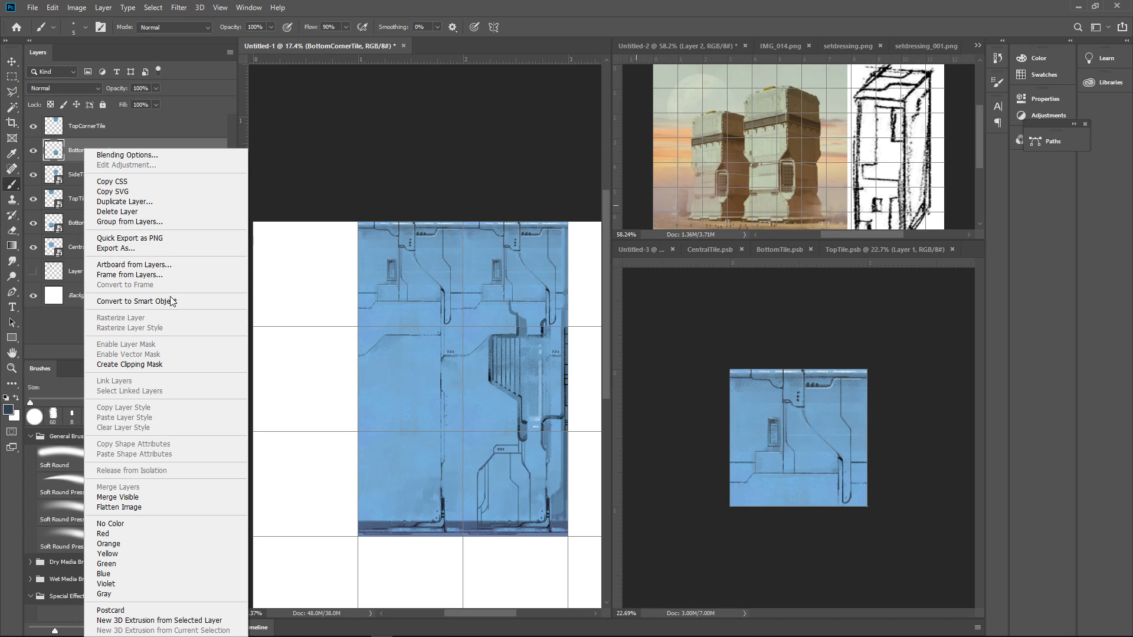
pyautogui.click(171, 301)
pyautogui.click(123, 128)
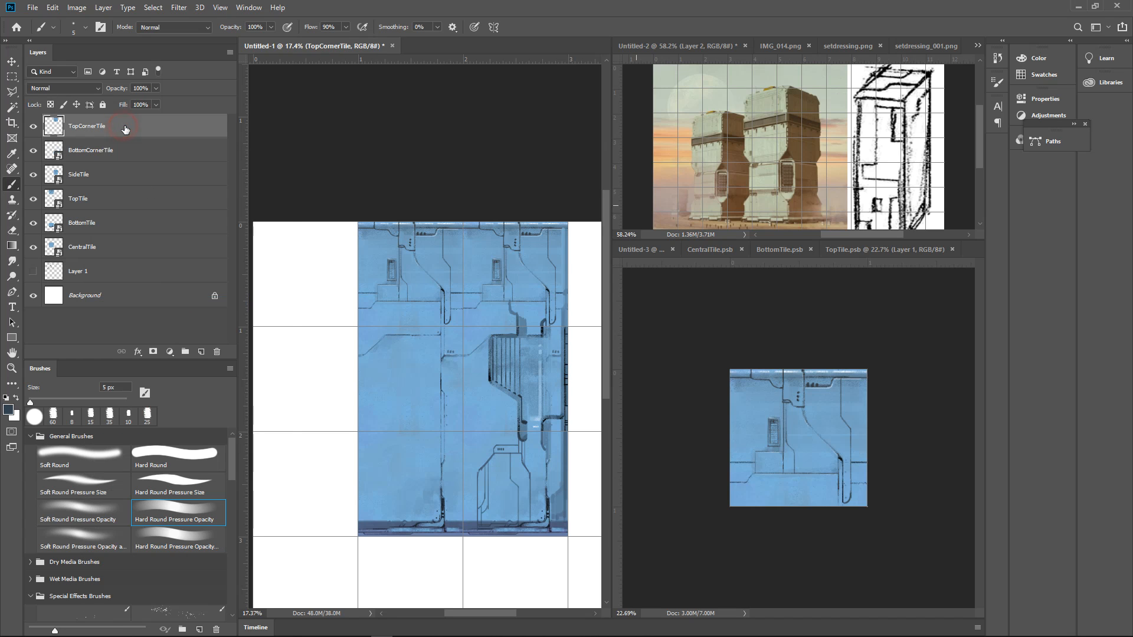
pyautogui.rightClick(125, 126)
pyautogui.click(183, 281)
# Duplicate TopTile, CentralTile and BottomTile together into the empty first column of the canvas, and hide the grid
pyautogui.moveTo(449, 361)
pyautogui.mouseDown()
pyautogui.moveTo(534, 357)
pyautogui.moveTo(434, 363)
pyautogui.moveTo(458, 371)
pyautogui.mouseUp()
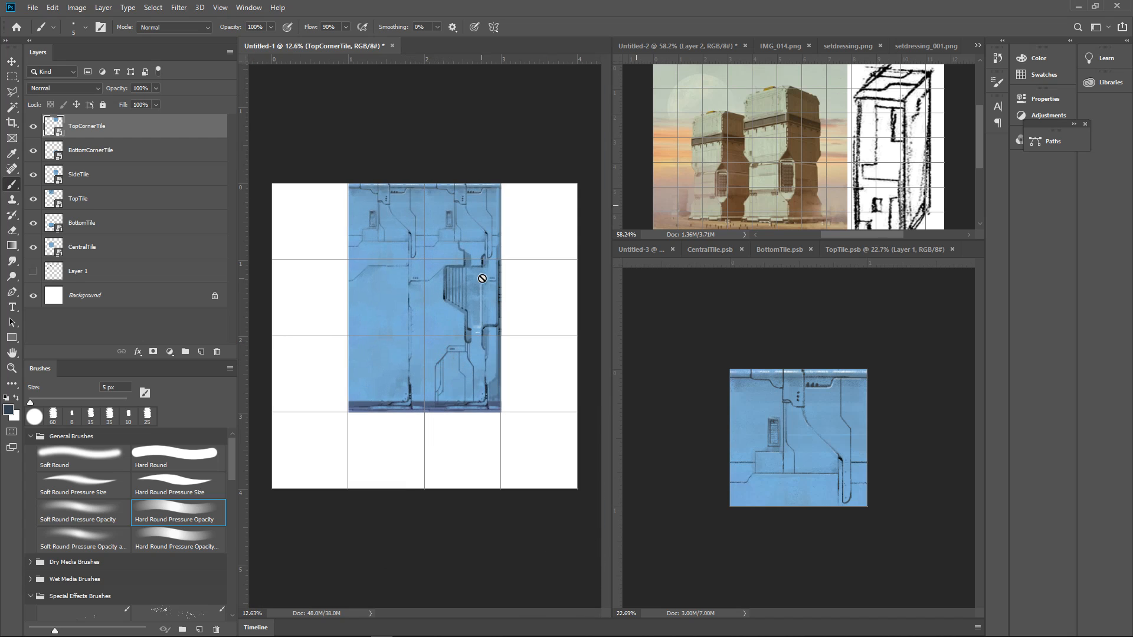
pyautogui.press('v')
pyautogui.click(407, 231)
pyautogui.keyDown('shift'); pyautogui.click(397, 260); pyautogui.keyUp('shift')
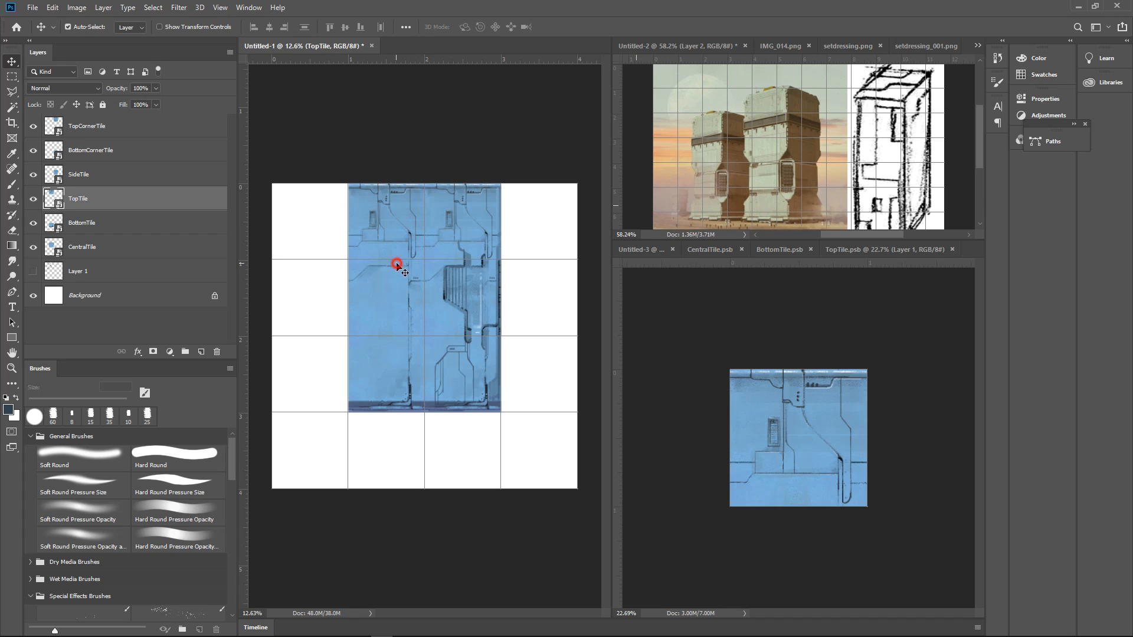
pyautogui.keyDown('shift'); pyautogui.click(397, 341); pyautogui.keyUp('shift')
pyautogui.moveTo(392, 339); pyautogui.dragTo(333, 339)
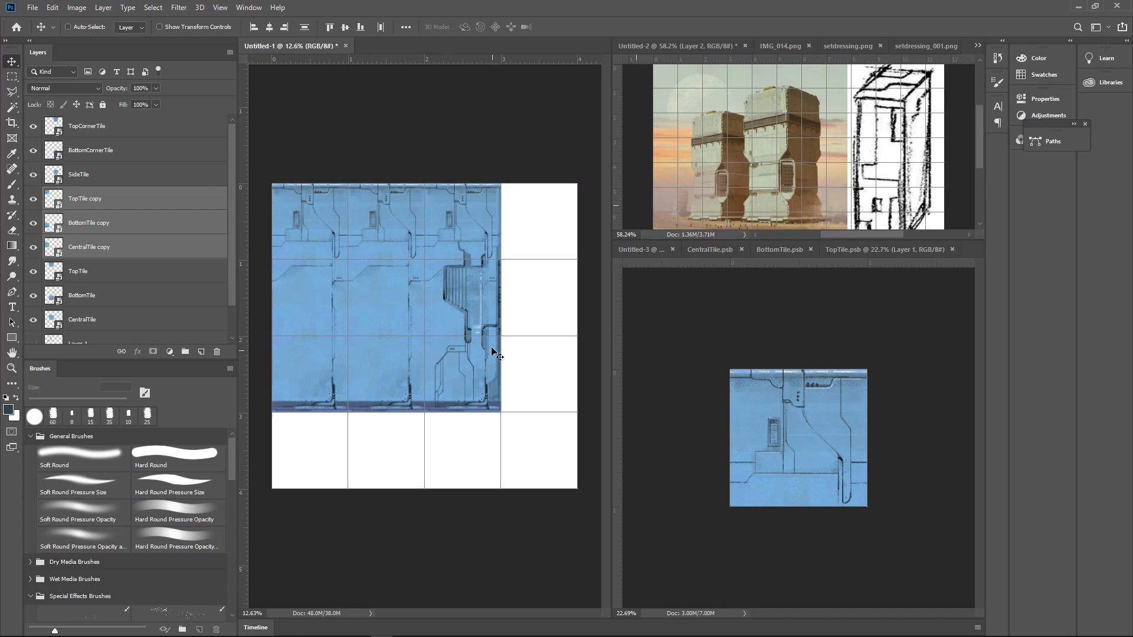
pyautogui.moveTo(489, 340)
pyautogui.mouseDown()
pyautogui.moveTo(436, 346)
pyautogui.moveTo(487, 353)
pyautogui.mouseUp()
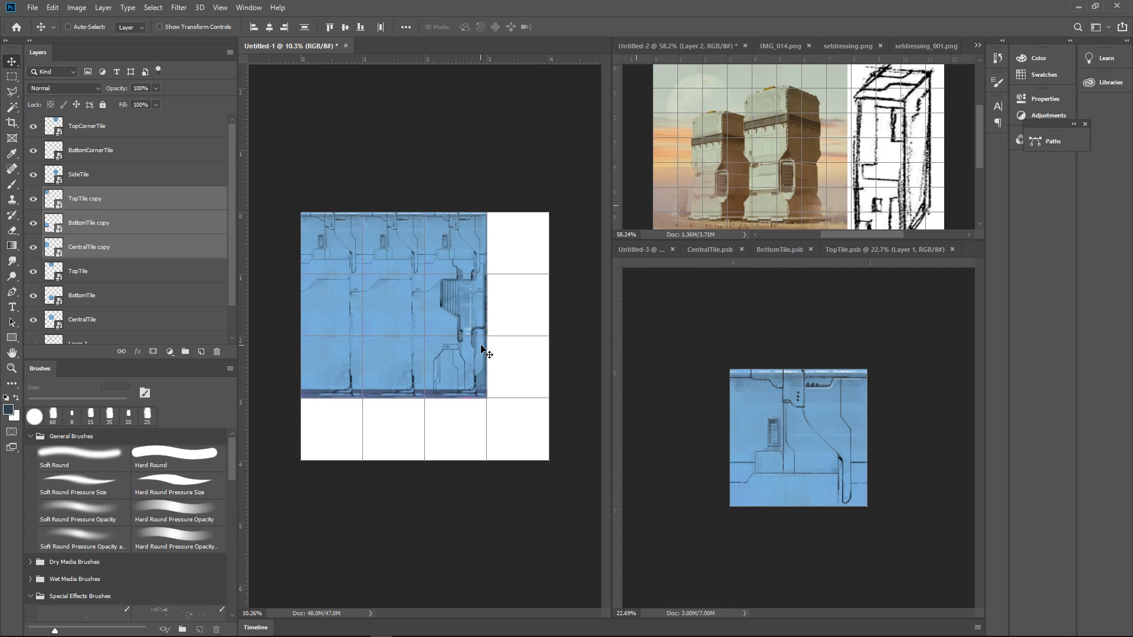
pyautogui.hotkey('ctrl', "'")
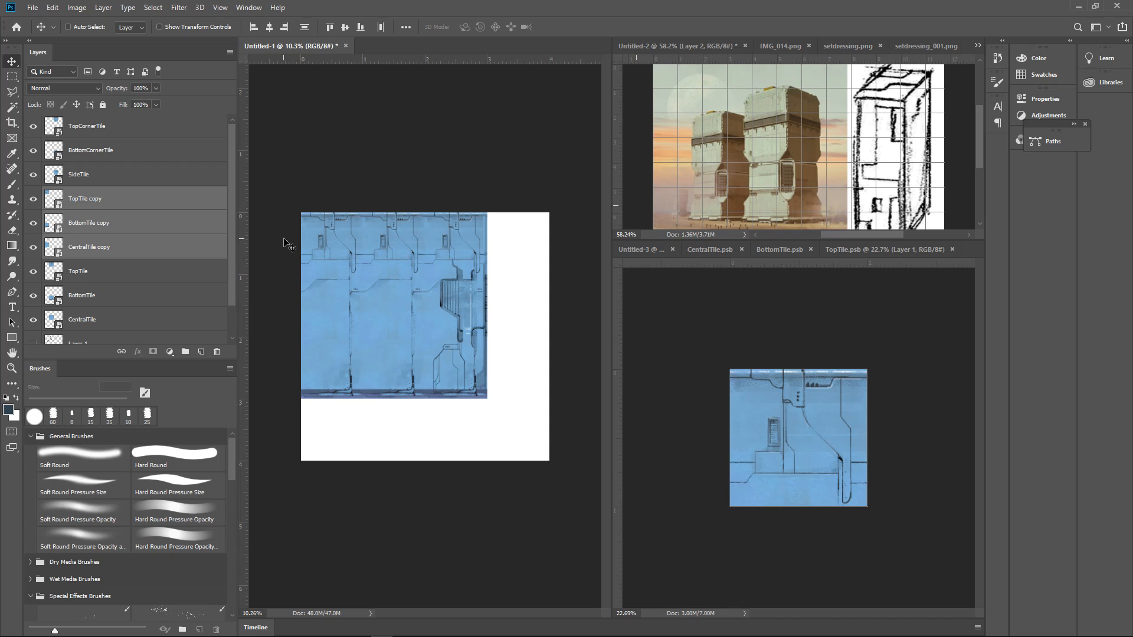
# Bring the TopTile, BottomTile and CentralTile copies to the top of the layer stack and rasterize them
pyautogui.moveTo(142, 216); pyautogui.dragTo(137, 120)
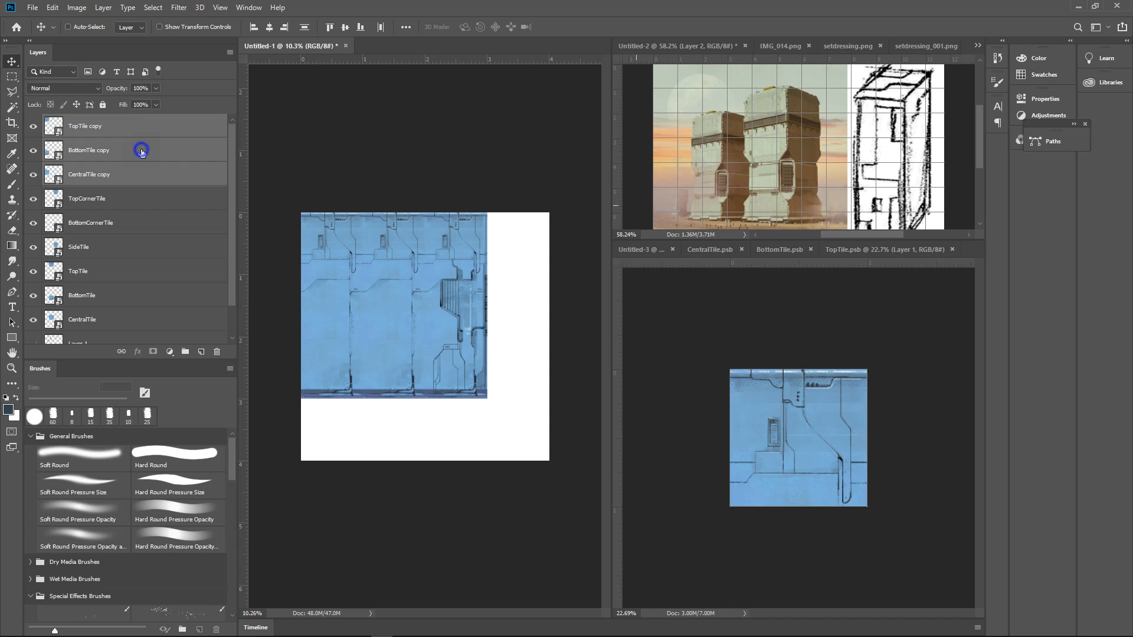
pyautogui.rightClick(142, 147)
pyautogui.click(187, 345)
# Compare the layout with and without the CentralTile copy, then hide the BottomTile copy and TopTile copy
pyautogui.click(128, 158)
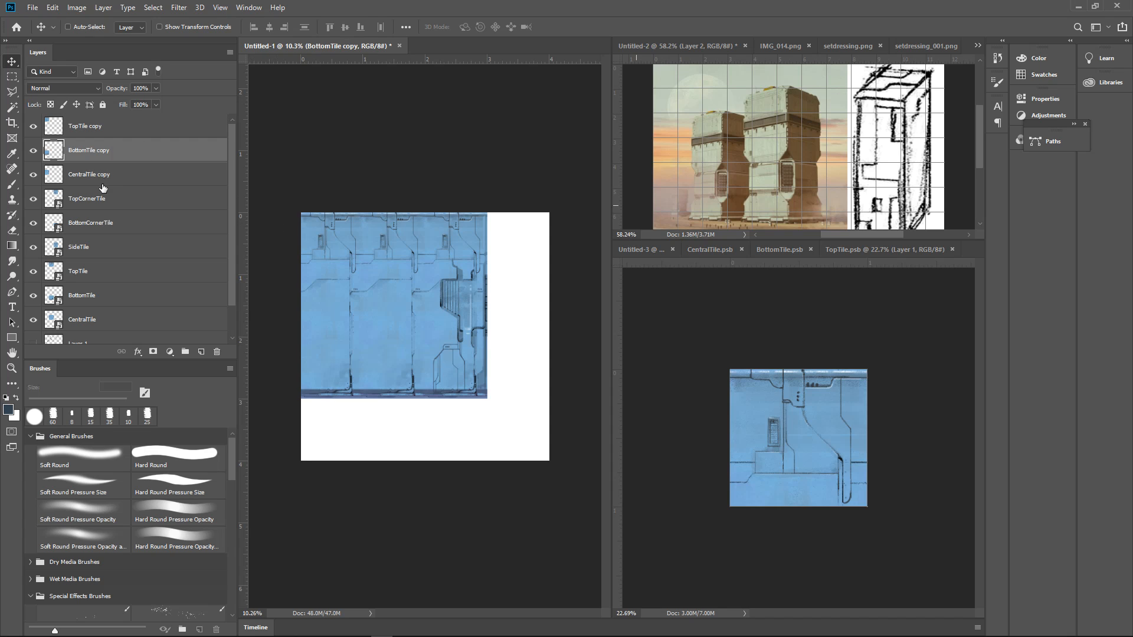
pyautogui.click(56, 171)
pyautogui.click(34, 175)
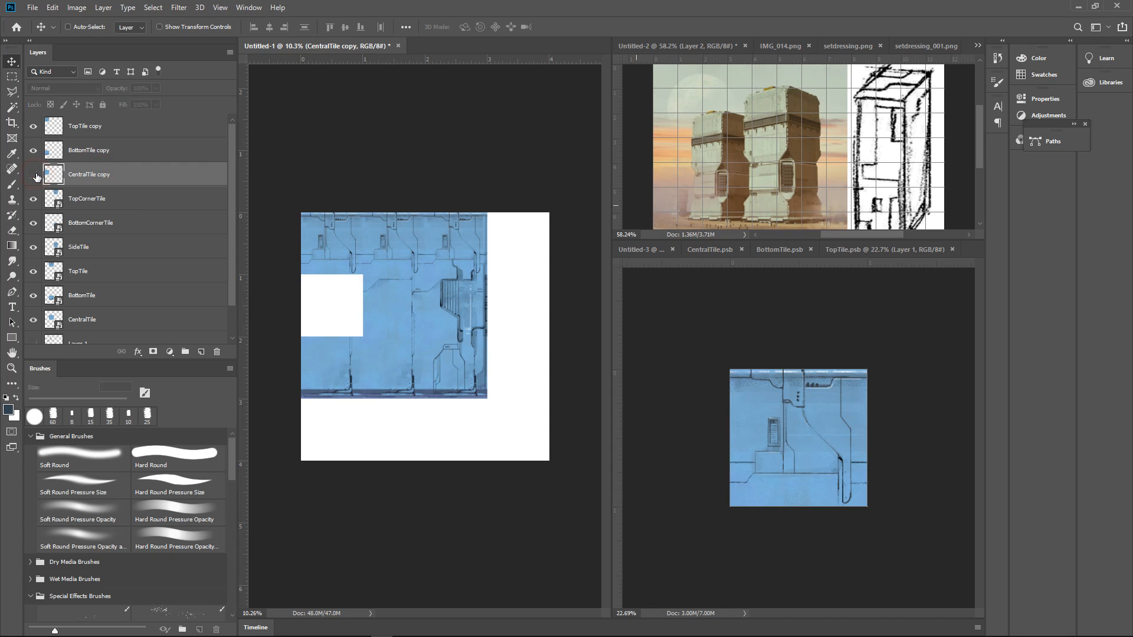
pyautogui.click(33, 174)
pyautogui.click(34, 175)
pyautogui.click(33, 174)
pyautogui.click(33, 174)
pyautogui.click(33, 174)
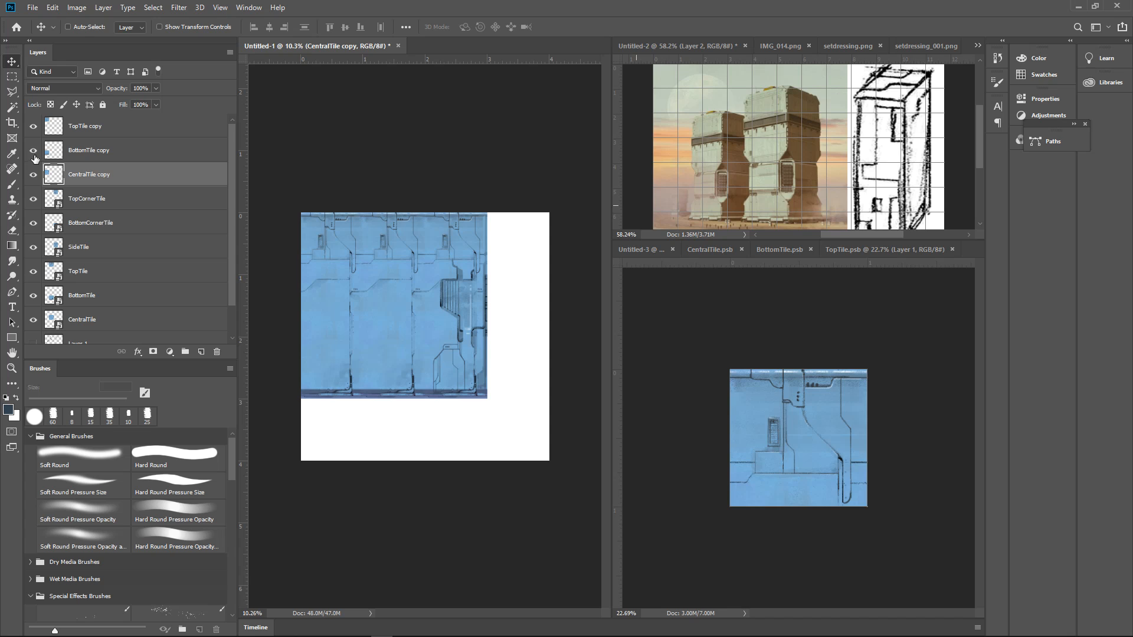
pyautogui.moveTo(33, 150); pyautogui.dragTo(33, 126)
pyautogui.click(124, 176)
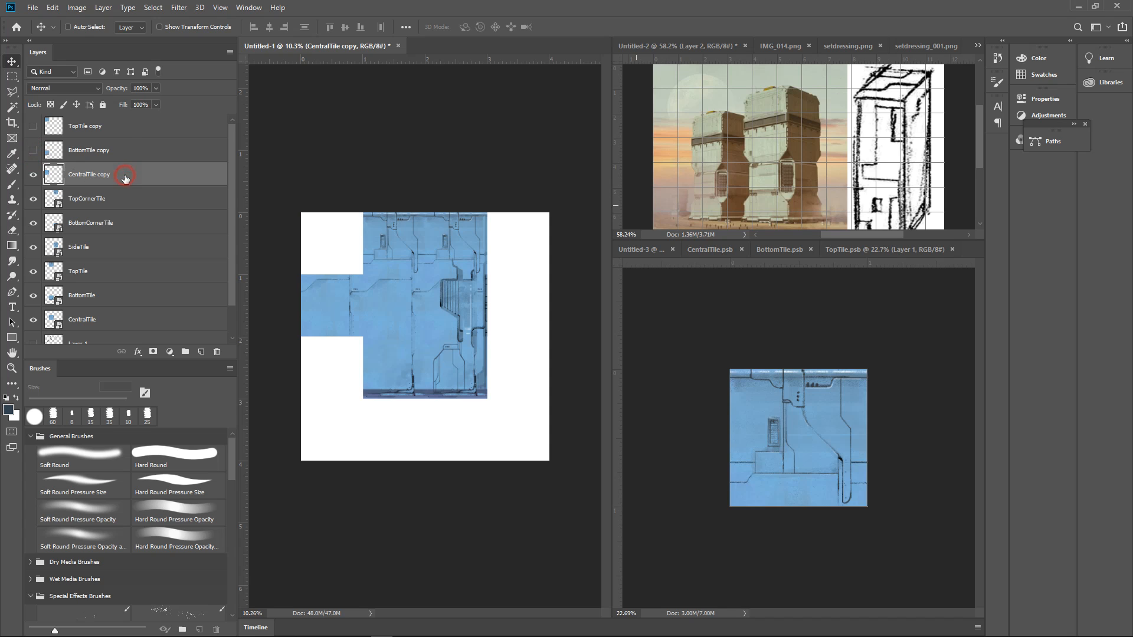
# Move TopTile to the empty strip at the canvas bottom and duplicate it twice to form a side-by-side row
pyautogui.moveTo(426, 634)
pyautogui.keyDown('ctrl'); pyautogui.click(387, 232); pyautogui.keyUp('ctrl')
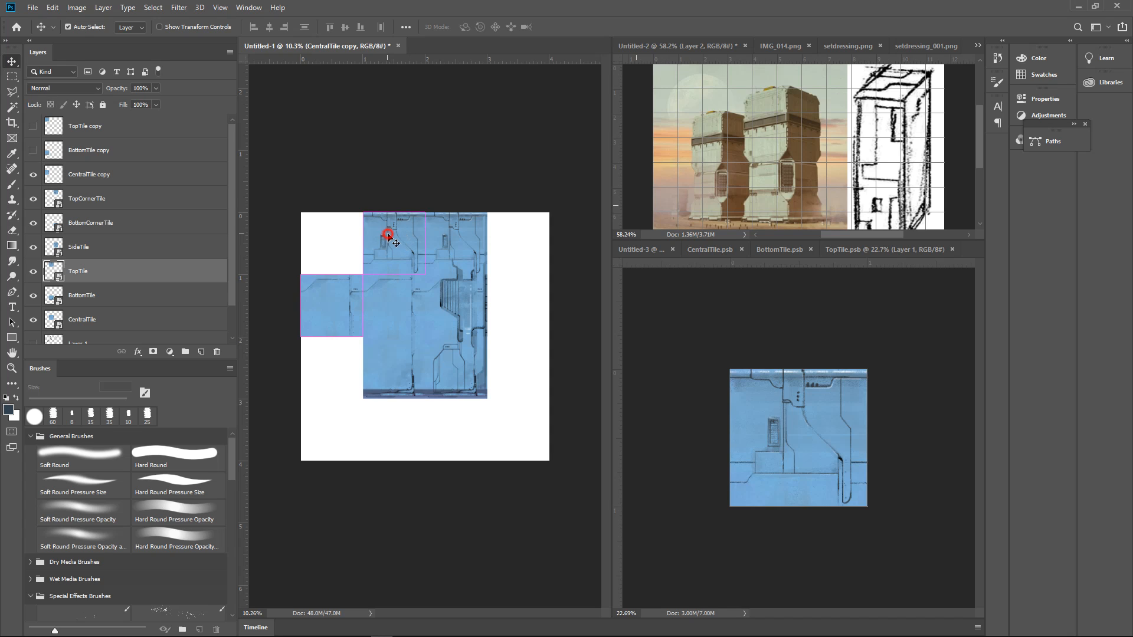
pyautogui.moveTo(387, 233); pyautogui.dragTo(499, 446)
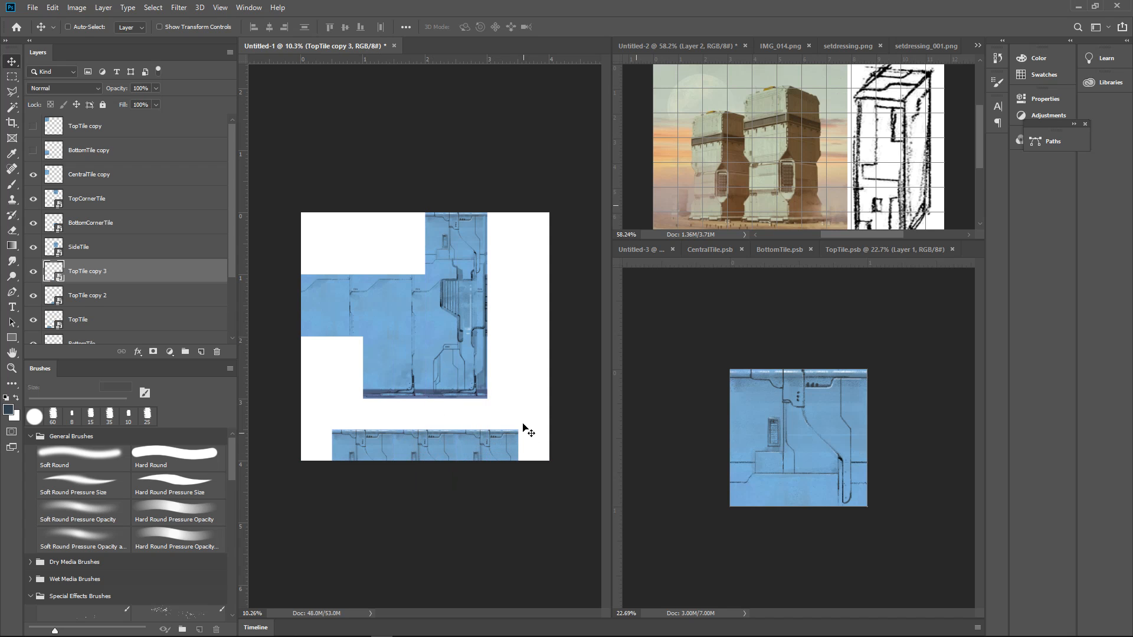
pyautogui.moveTo(498, 348); pyautogui.dragTo(517, 352)
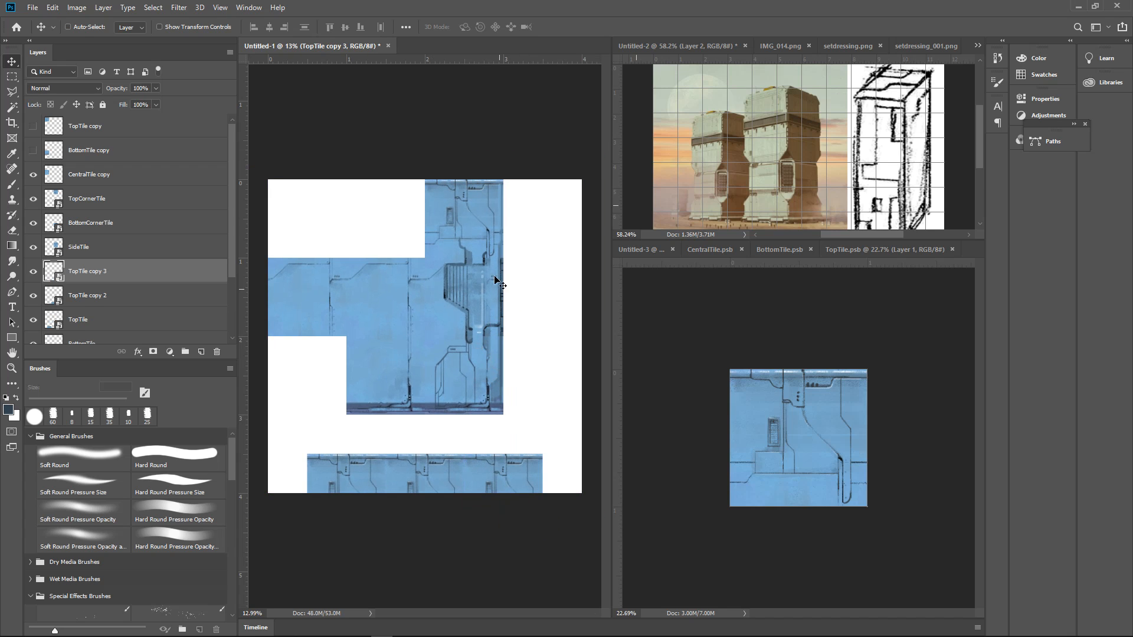
# Shift the three TopTile pieces to the canvas's left edge and place a TopCornerTile copy at the row's right end
pyautogui.keyDown('ctrl'); pyautogui.click(504, 471); pyautogui.keyUp('ctrl')
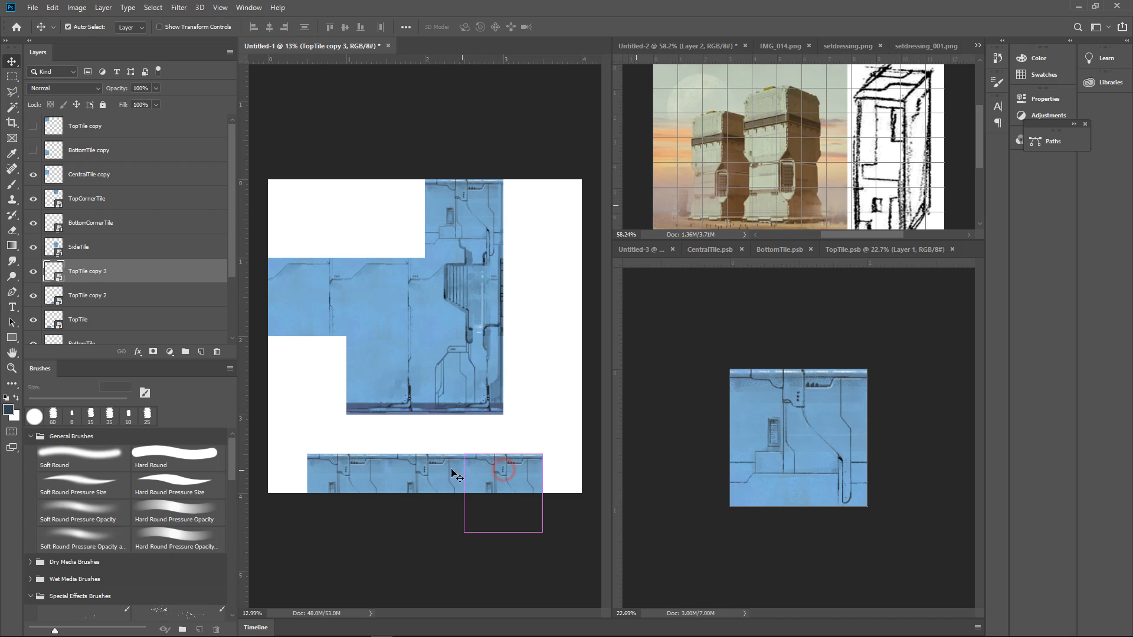
pyautogui.keyDown('ctrl'); pyautogui.keyDown('shift'); pyautogui.click(423, 474); pyautogui.keyUp('shift'); pyautogui.keyUp('ctrl')
pyautogui.keyDown('ctrl'); pyautogui.keyDown('shift'); pyautogui.click(357, 479); pyautogui.keyUp('shift'); pyautogui.keyUp('ctrl')
pyautogui.moveTo(454, 479); pyautogui.dragTo(399, 480)
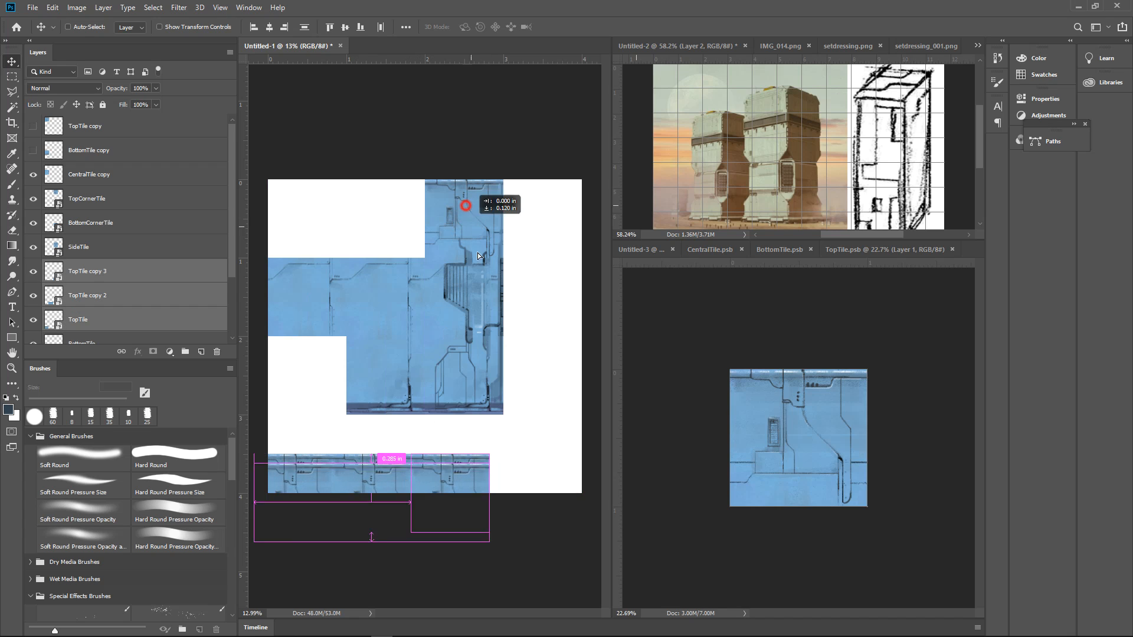
pyautogui.moveTo(474, 225); pyautogui.dragTo(487, 405)
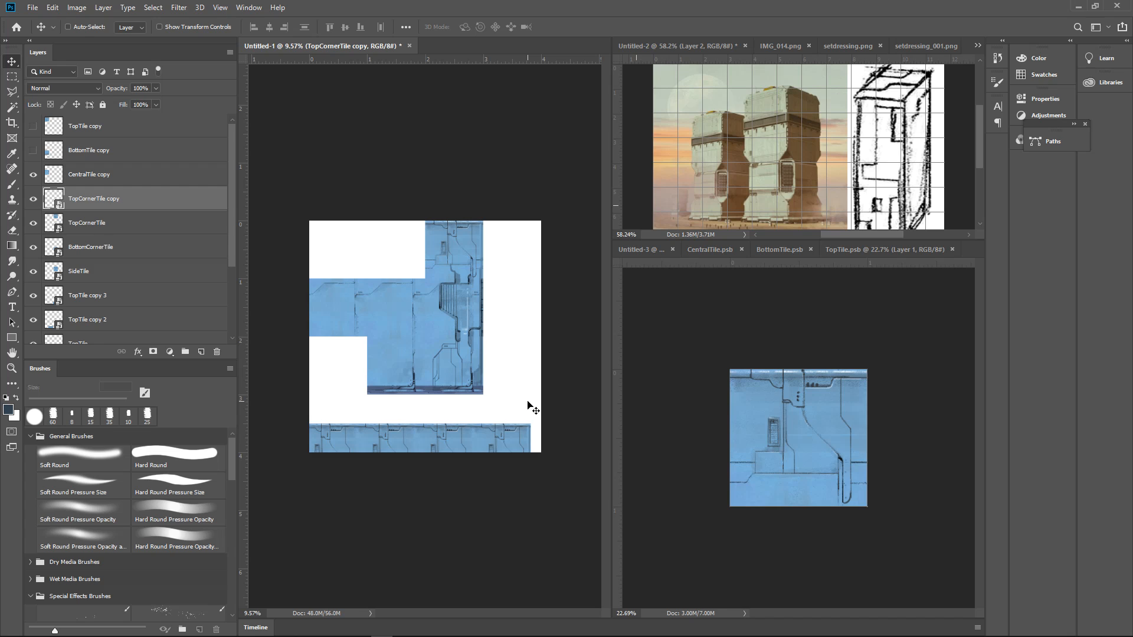
# Undo the TopCornerTile copy, the duplicated TopTile row and the move of the original TopTile
pyautogui.hotkey('ctrl', 'z')
pyautogui.hotkey('ctrl', 'z')
pyautogui.hotkey('ctrl', 'z')
pyautogui.hotkey('ctrl', 'z')
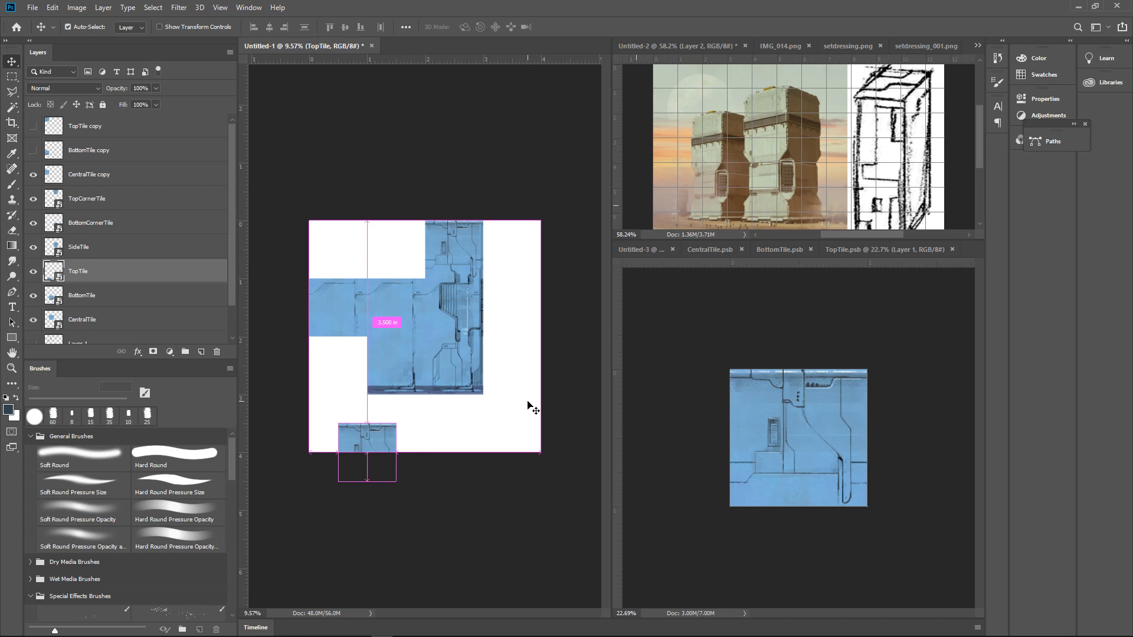
pyautogui.hotkey('ctrl', 'z')
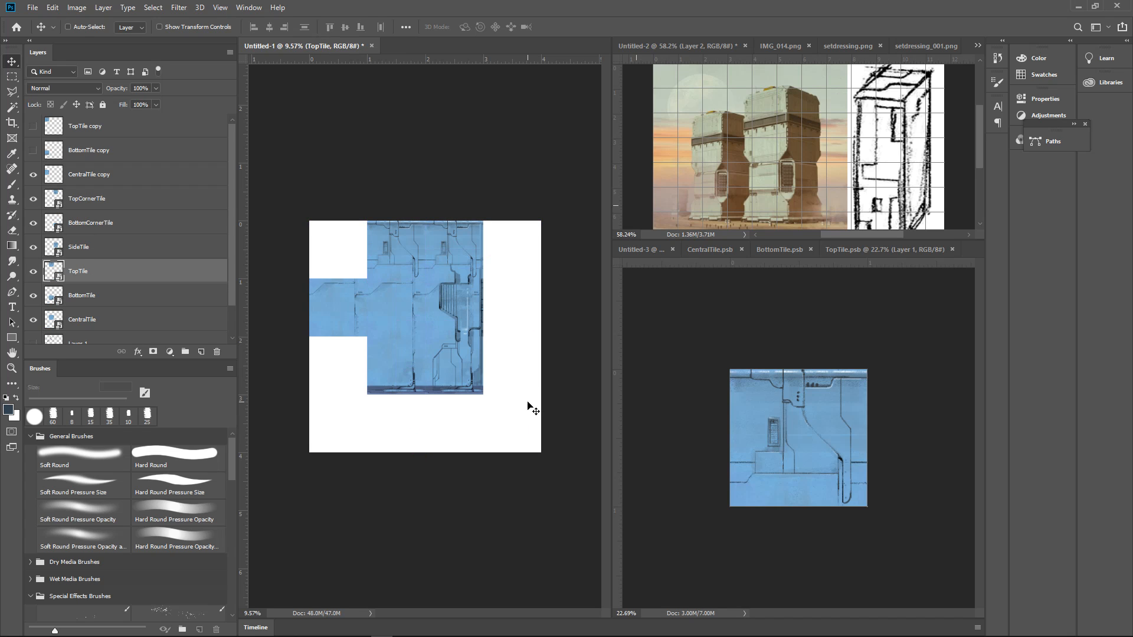